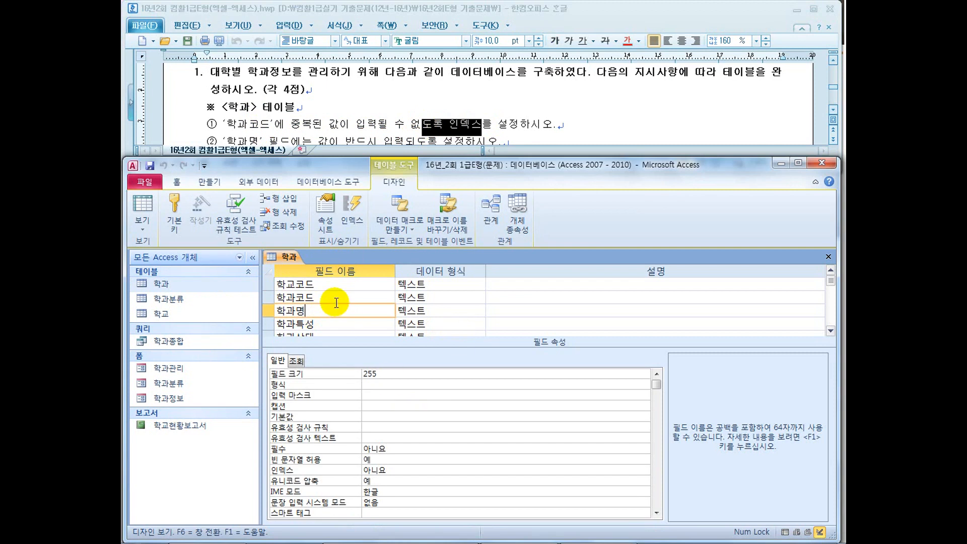
- Set the index of the 학과코드 field in the 학과 table to 예(중복 불가능)
click(331, 286)
click(326, 299)
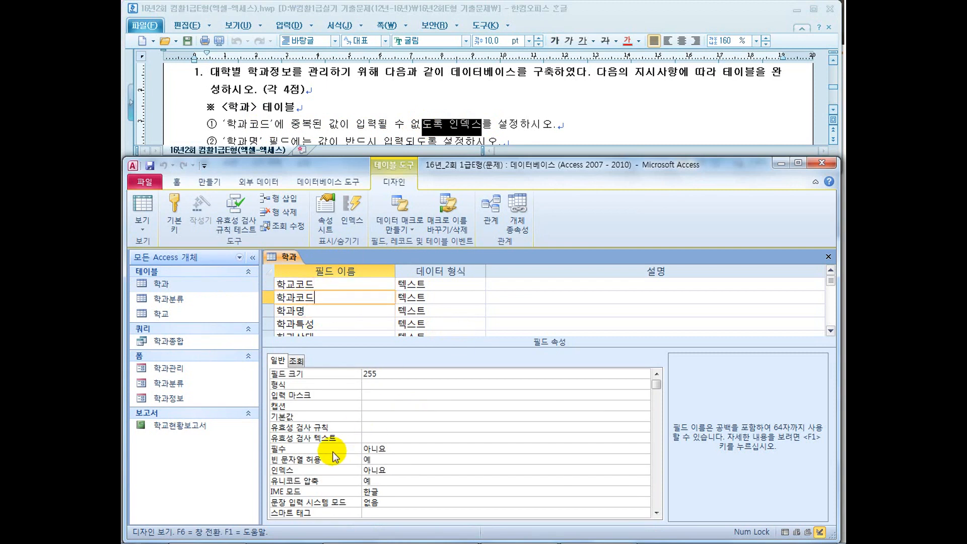
click(393, 470)
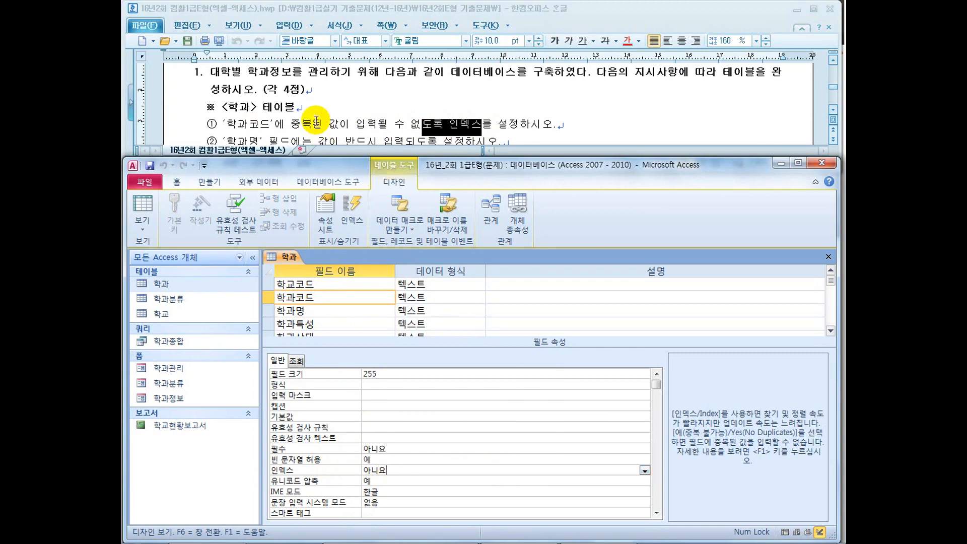
click(645, 470)
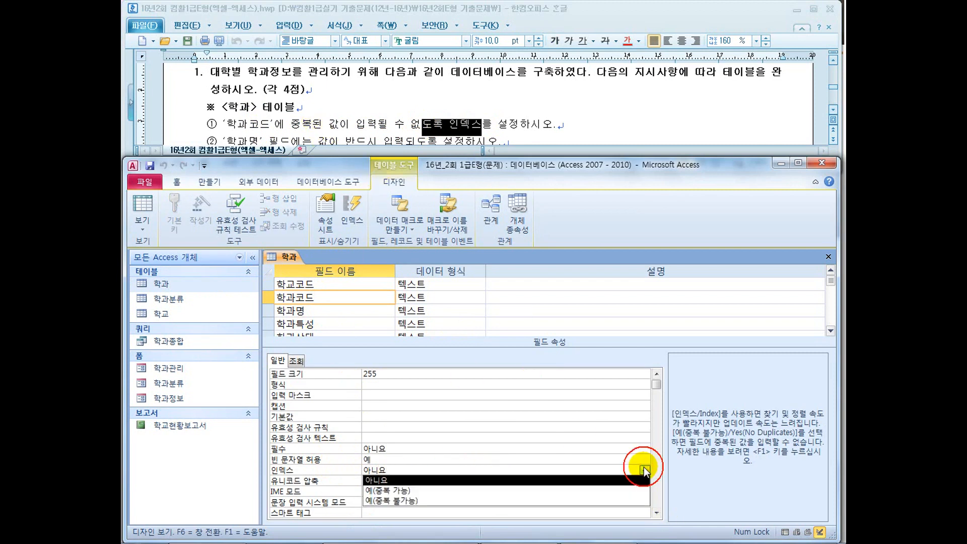
click(553, 502)
click(439, 471)
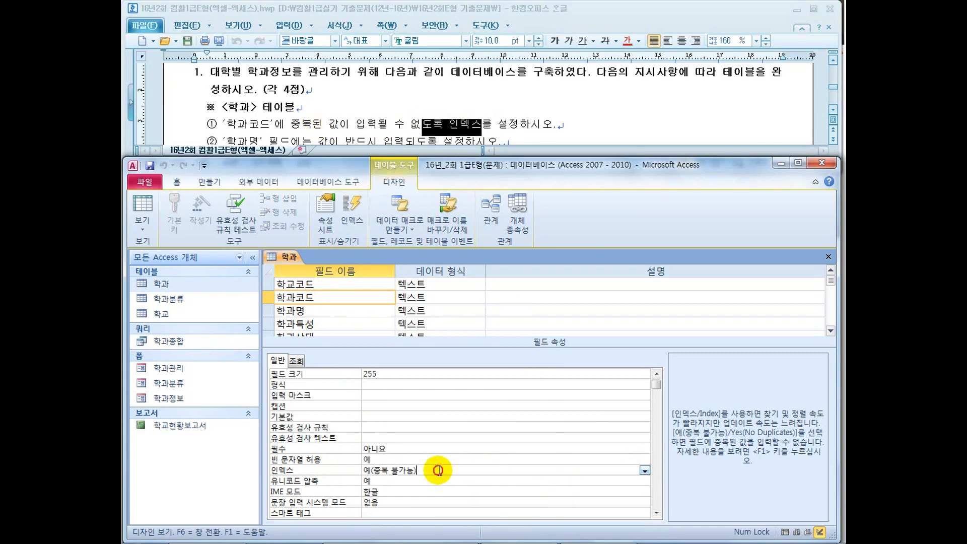
- Check the second instruction in the exam document and set the Required (필수) property of the 학과명 field to 예
click(265, 126)
scroll(266, 126, down, 1)
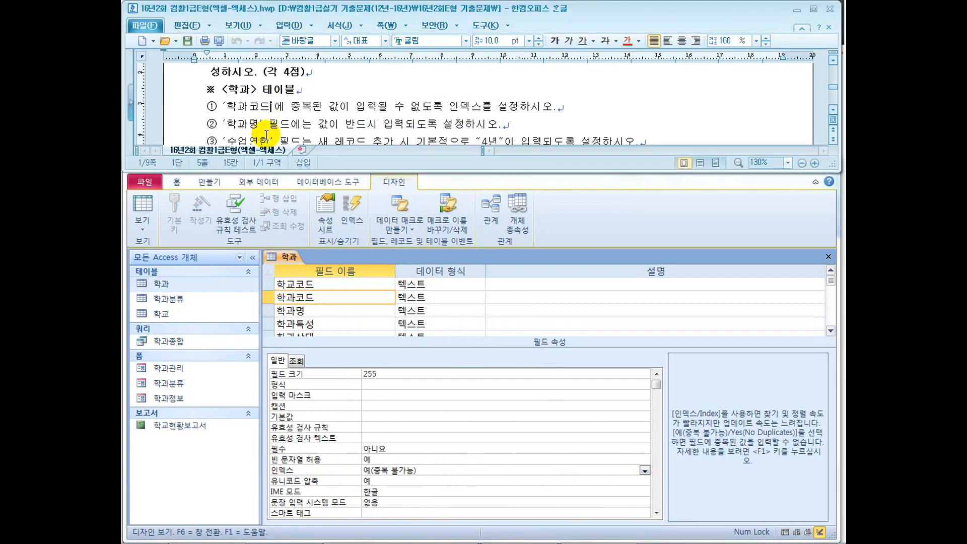
drag(268, 124, 404, 126)
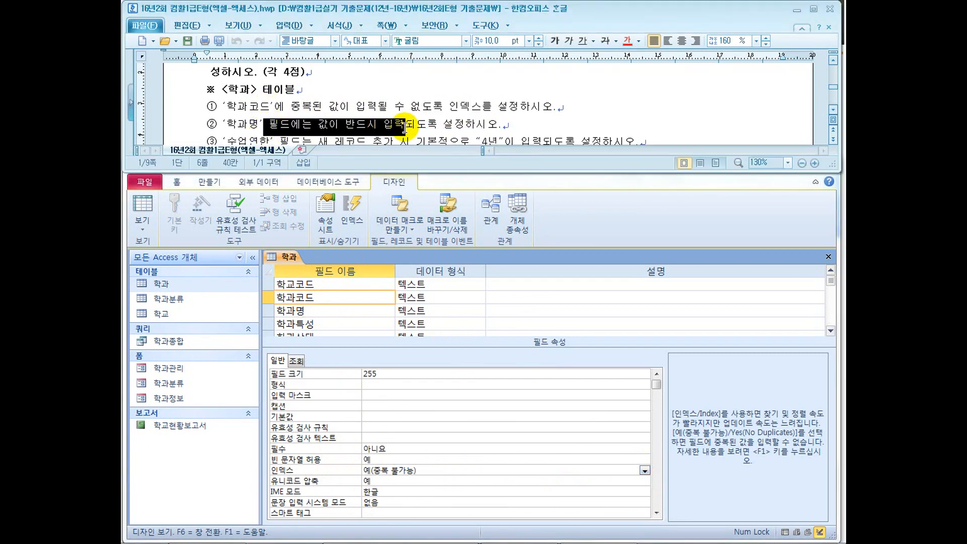
click(319, 310)
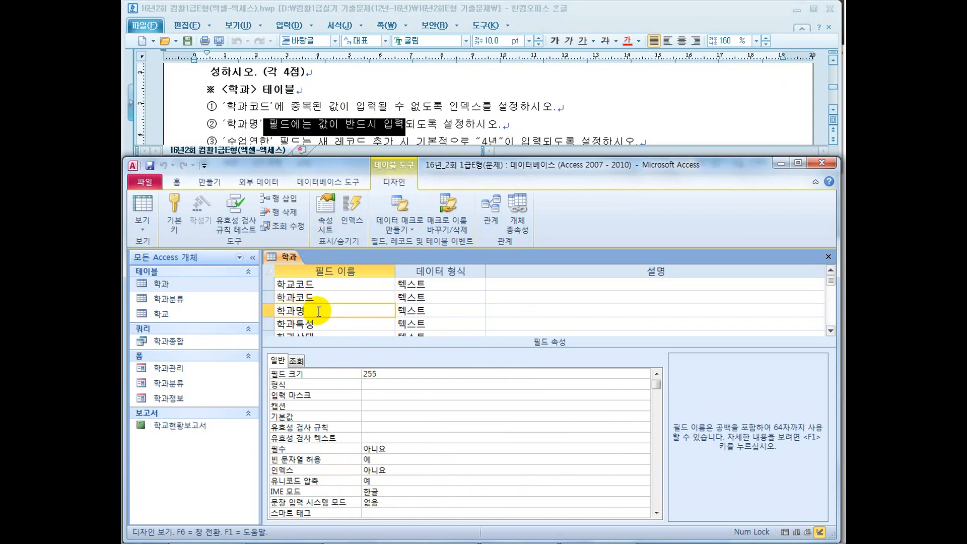
click(368, 395)
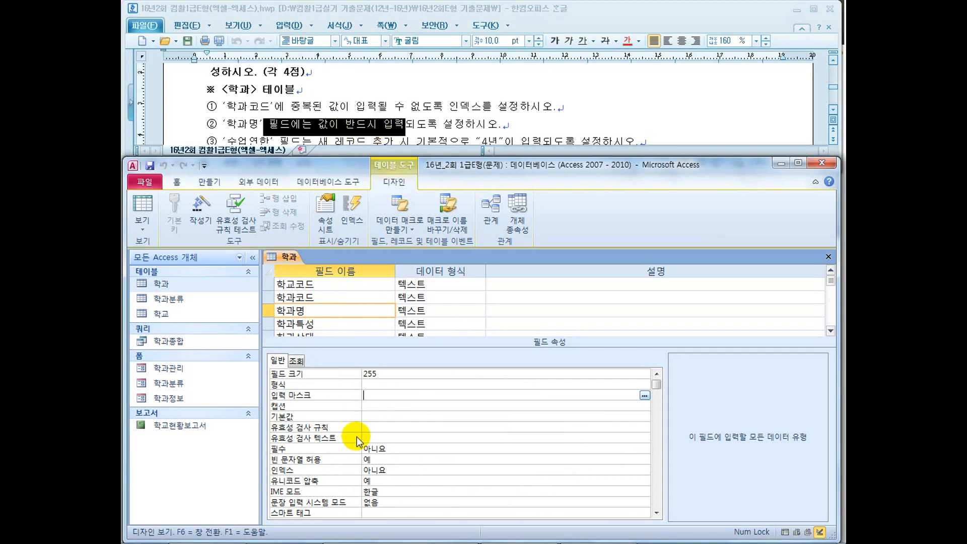
double_click(387, 448)
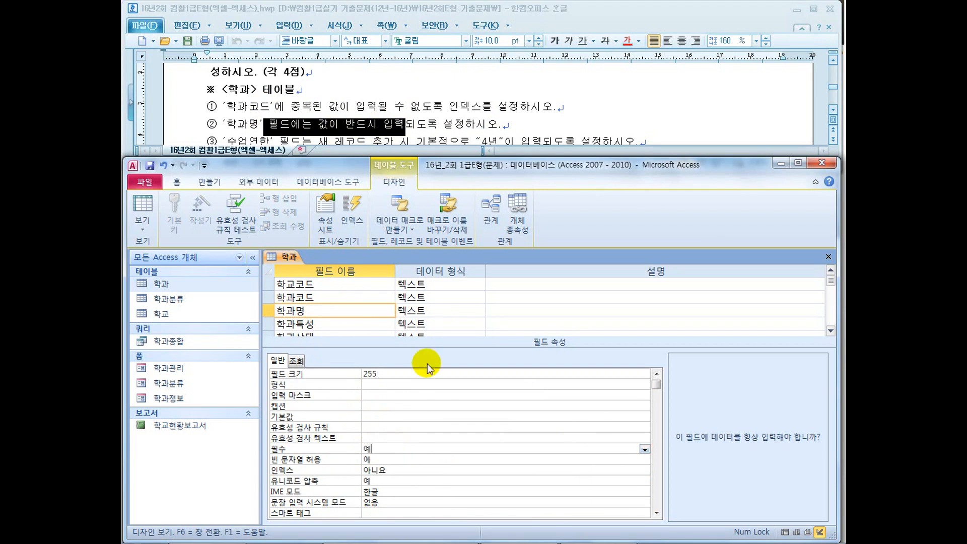
- Consult the third instruction in the exam document and set the default value of the selected 학과명 field to "4년"
click(834, 109)
click(834, 109)
drag(334, 109, 502, 111)
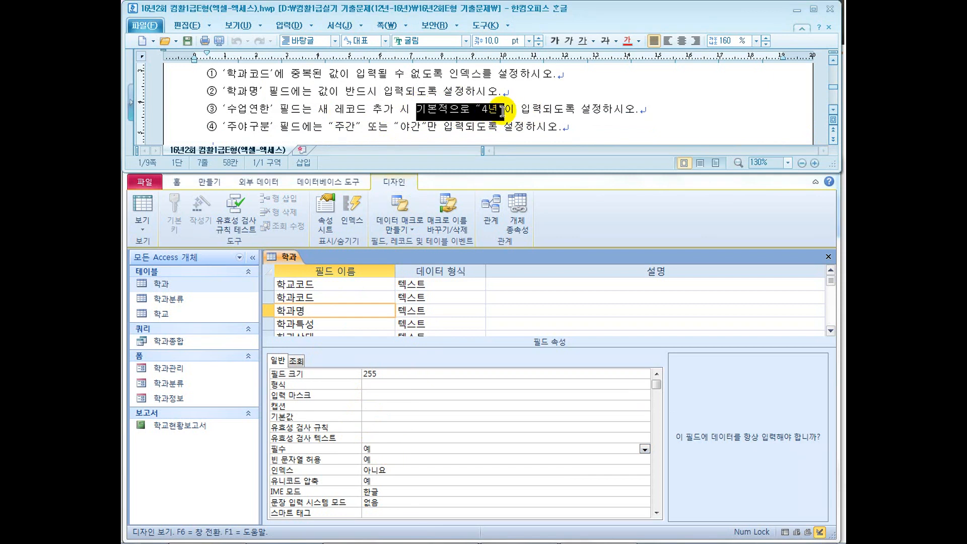
drag(302, 109, 461, 104)
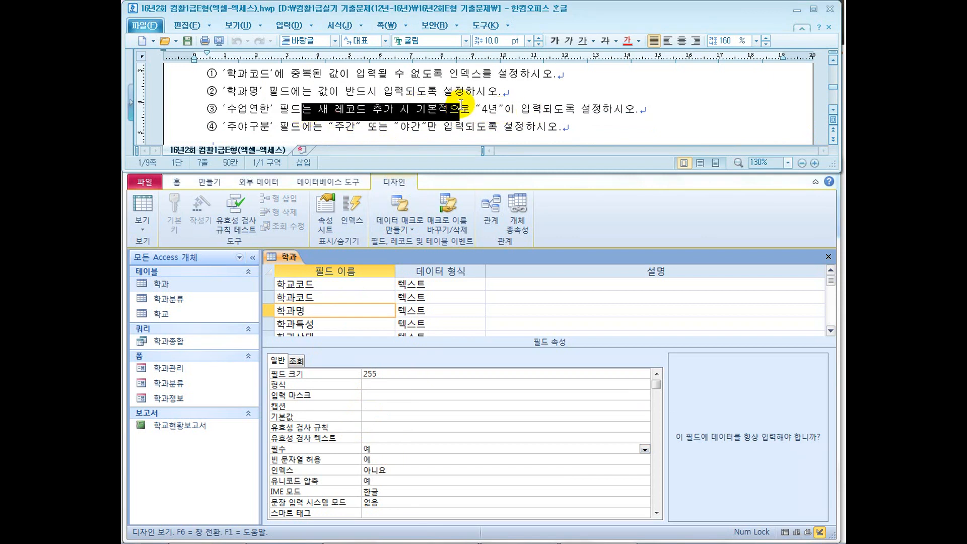
click(377, 415)
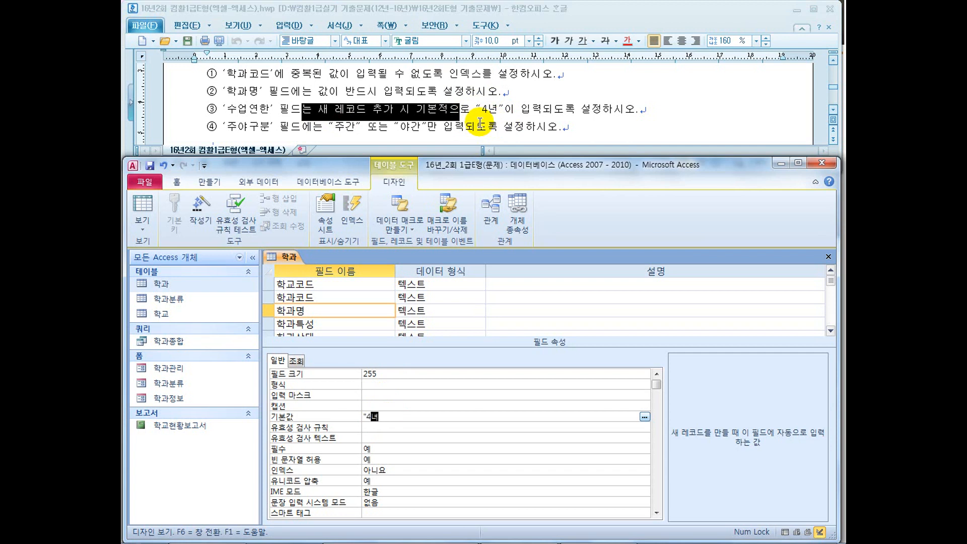
key(Return)
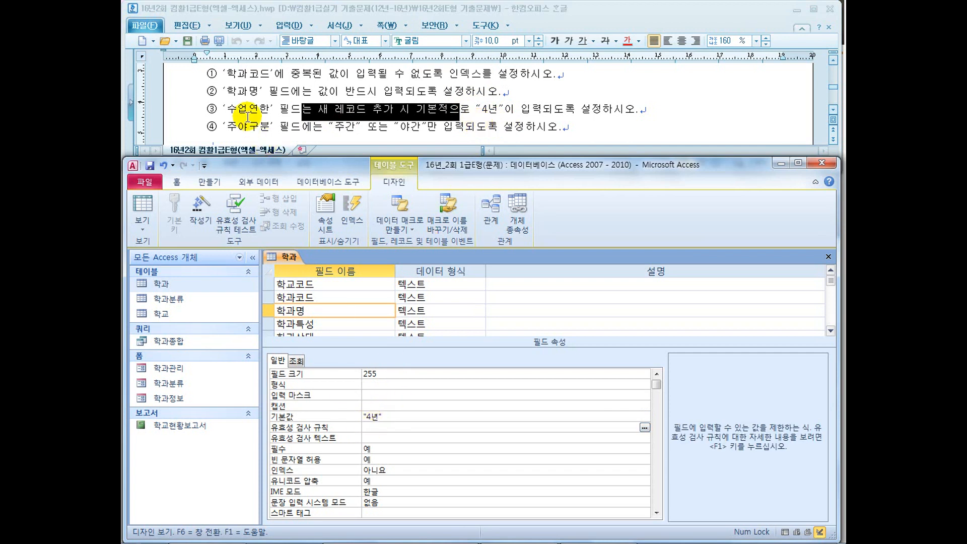
- Set the validation rule of the 주야구분 field to "주간" Or "야간"
click(331, 313)
key(Down)
key(Down)
key(Down)
key(Down)
key(Down)
key(Down)
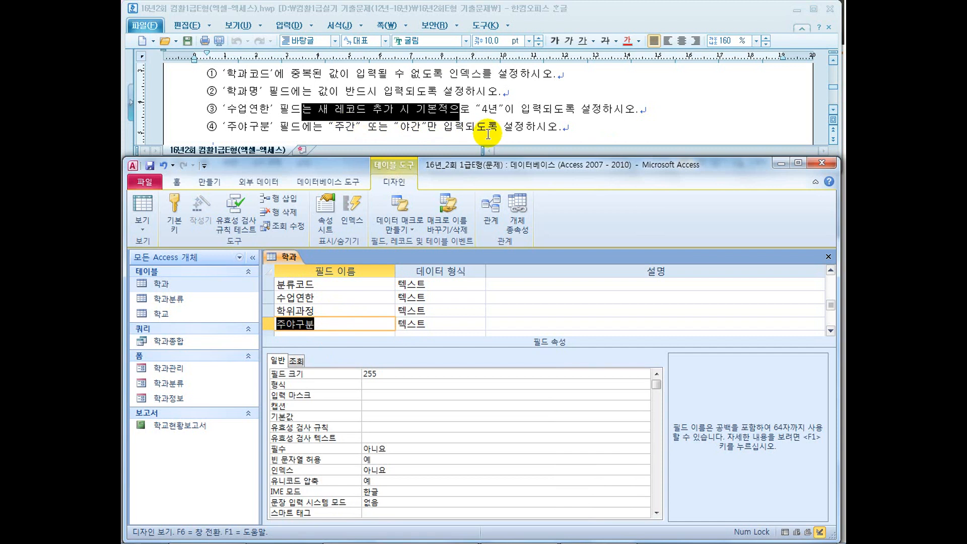
click(431, 324)
click(376, 428)
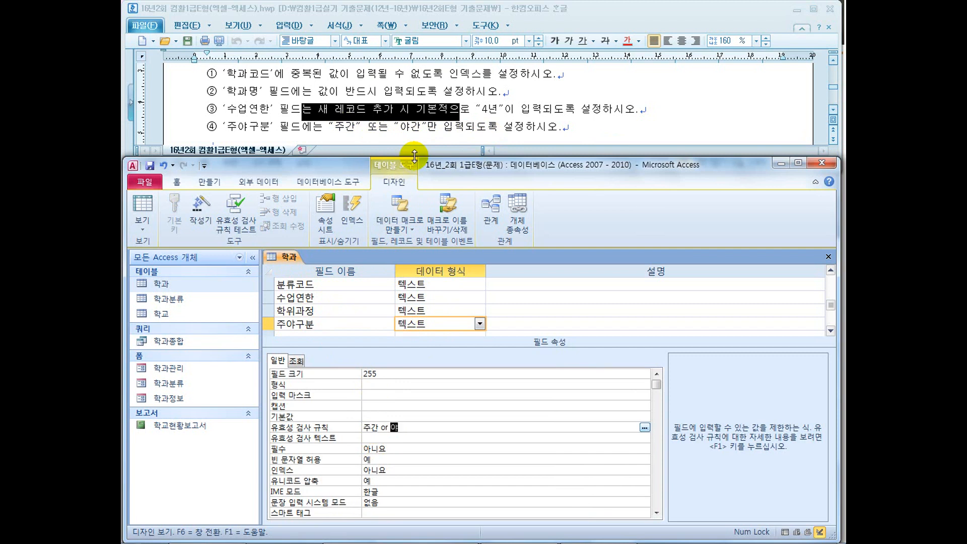
key(Return)
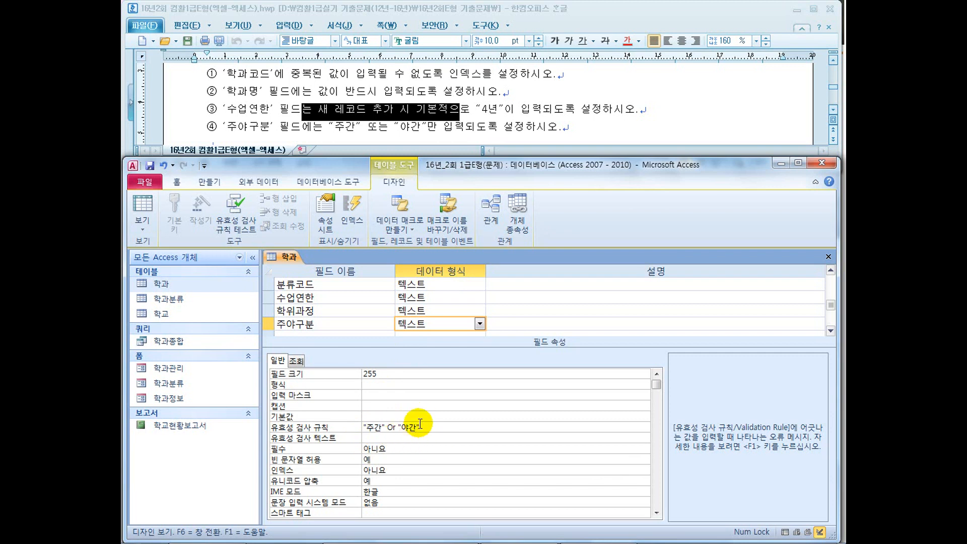
mouse_move(437, 405)
mouse_down()
mouse_move(448, 410)
mouse_move(444, 430)
mouse_up()
mouse_move(447, 427)
mouse_down()
mouse_move(473, 437)
mouse_move(478, 413)
mouse_up()
drag(481, 409, 516, 438)
drag(507, 414, 535, 412)
mouse_move(538, 407)
mouse_down()
mouse_move(560, 412)
mouse_move(569, 447)
mouse_up()
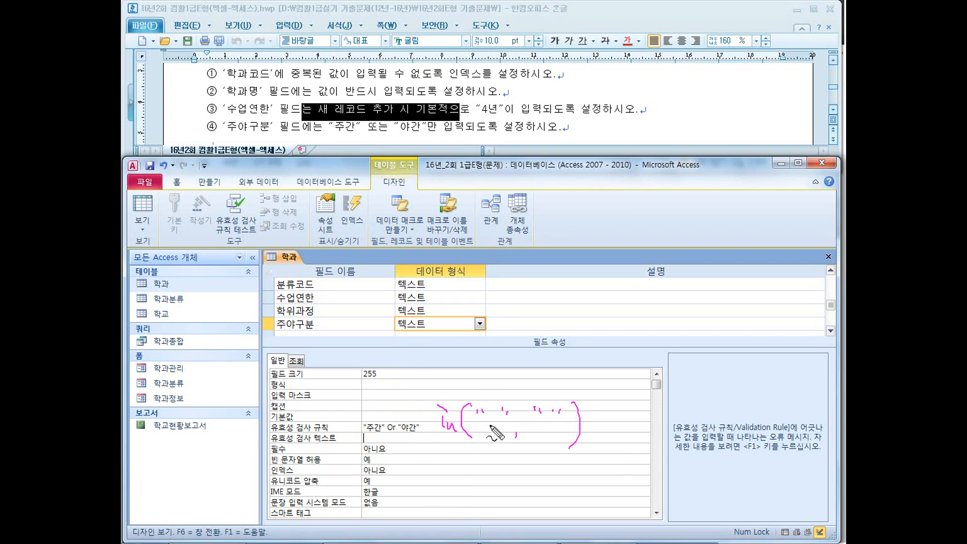
drag(488, 421, 486, 425)
drag(483, 427, 495, 427)
drag(491, 427, 496, 428)
drag(500, 424, 510, 432)
drag(516, 432, 548, 425)
drag(544, 431, 549, 429)
drag(549, 426, 551, 433)
drag(557, 424, 562, 440)
drag(435, 441, 456, 441)
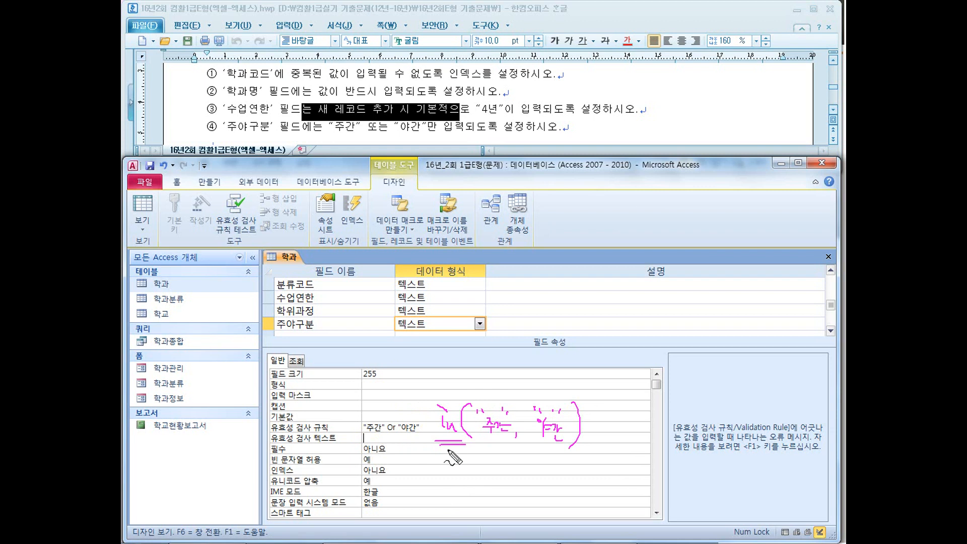
key(Escape)
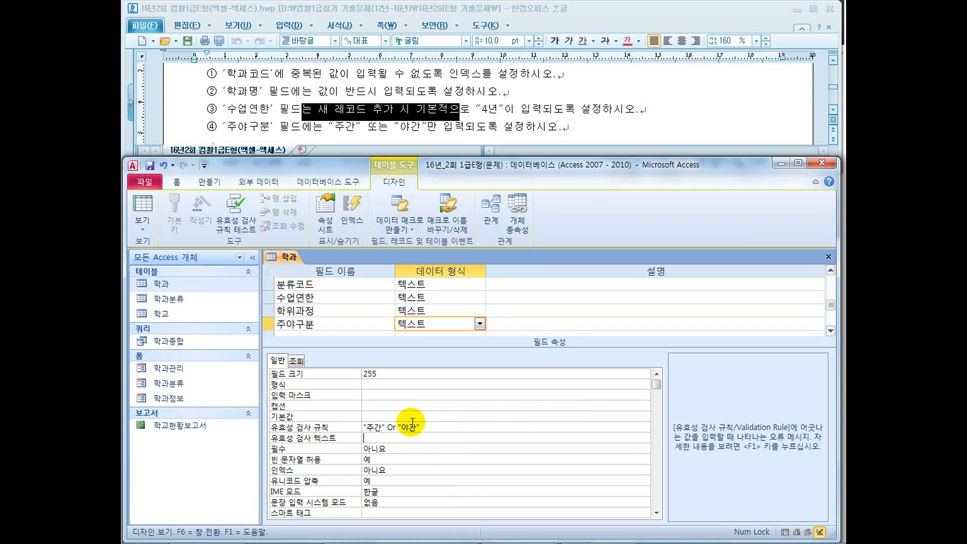
- Close the 학과 table design, saving the changes and testing the existing data against the new rules
click(395, 126)
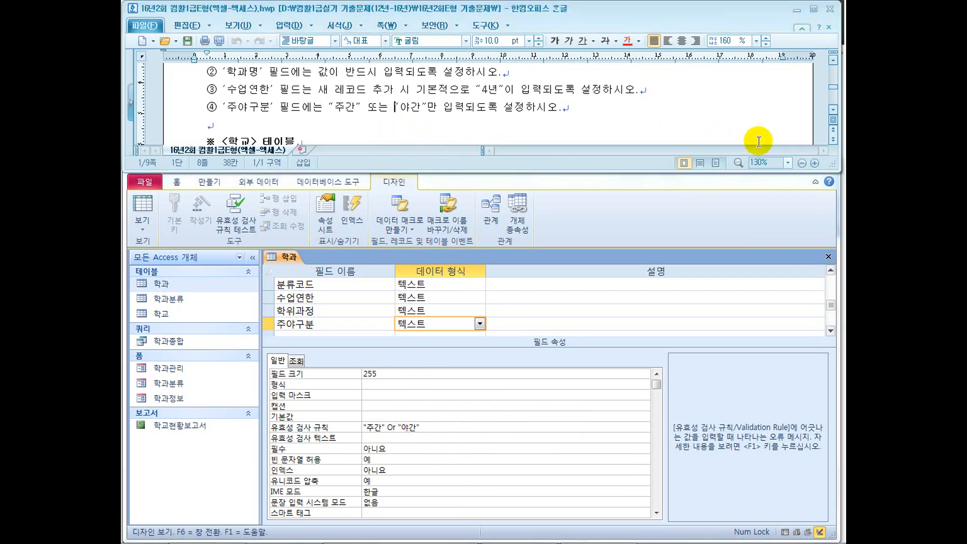
click(834, 112)
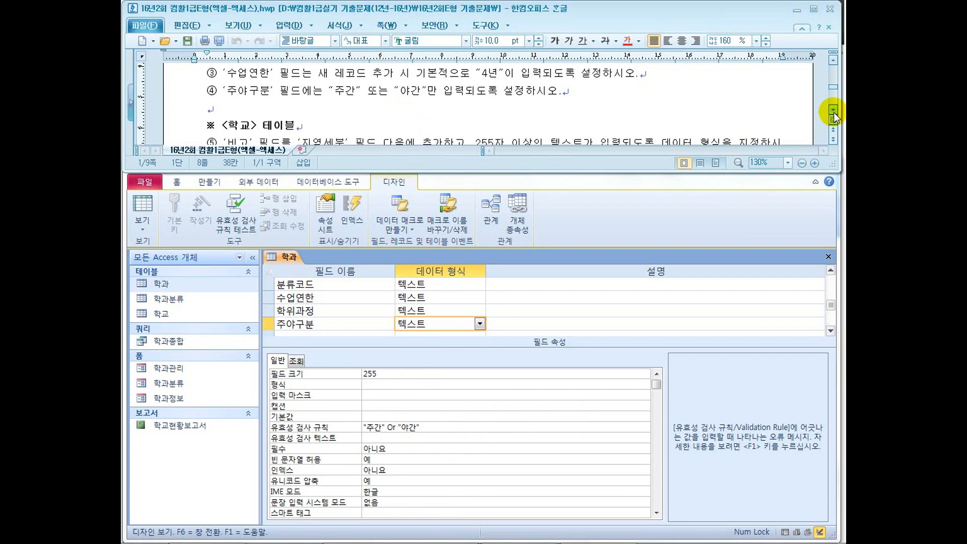
click(828, 257)
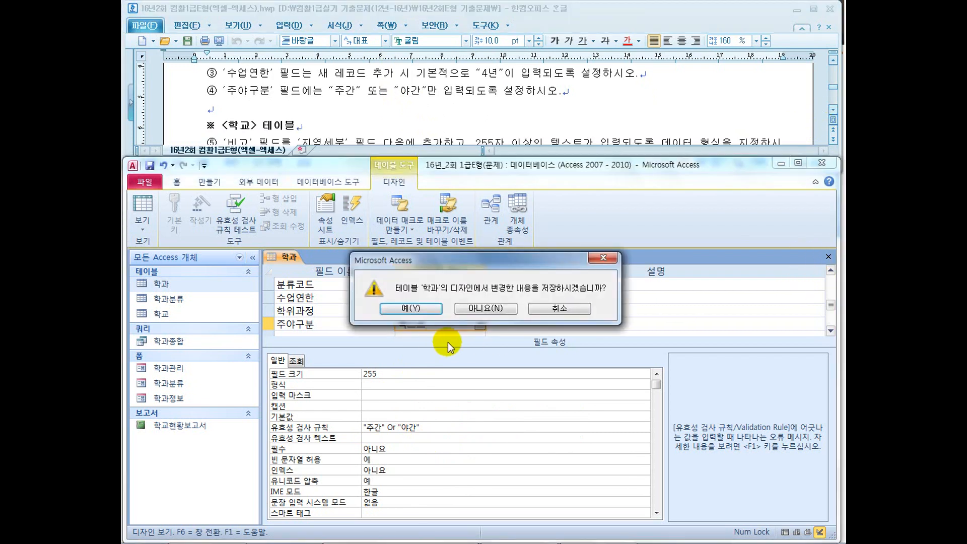
click(419, 308)
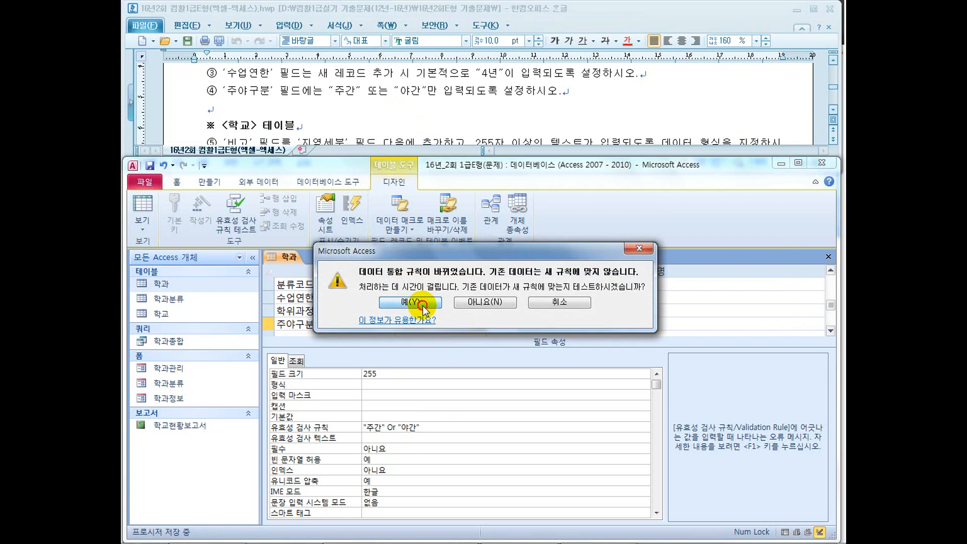
click(422, 304)
- Open the 학교 table in design view and consult instruction ⑤ about the 비고 field in the exam document
right_click(177, 318)
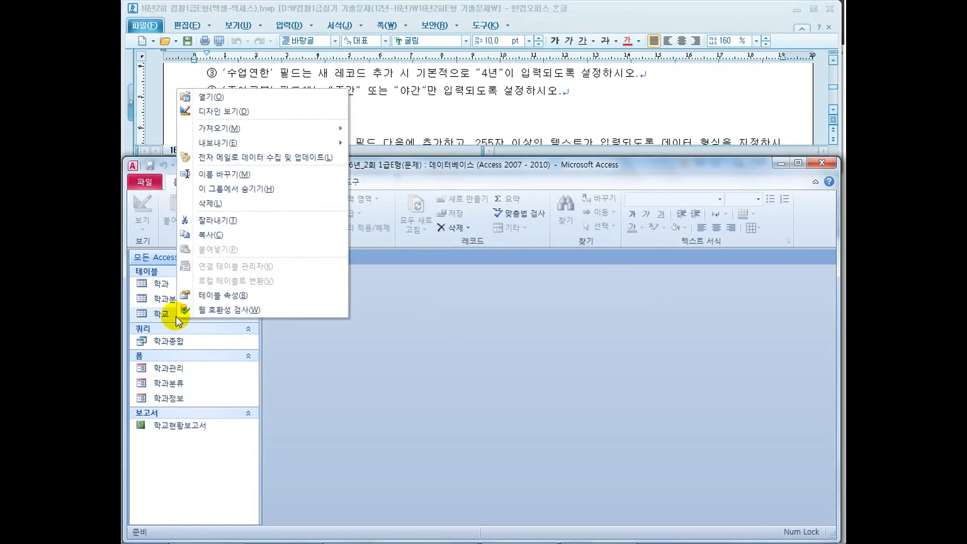
click(222, 112)
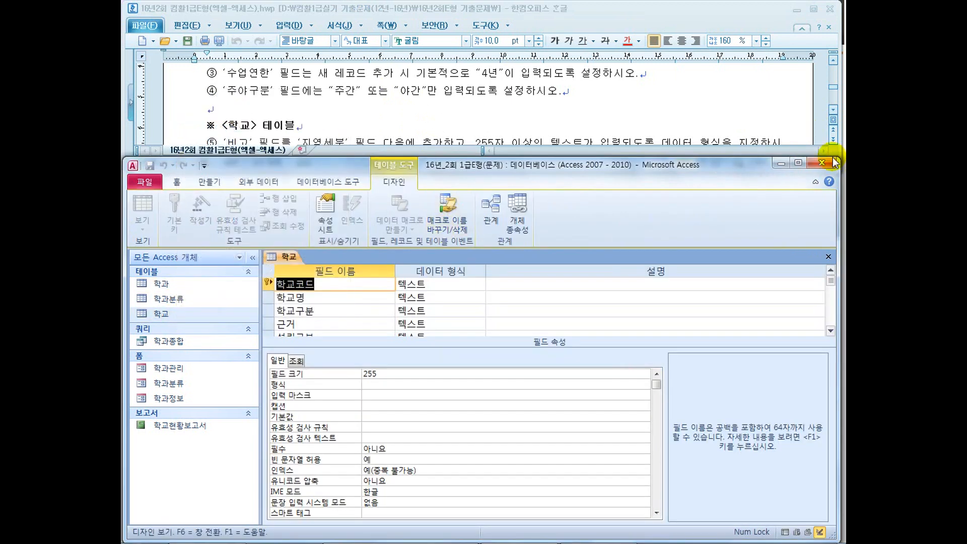
click(826, 103)
scroll(827, 106, down, 2)
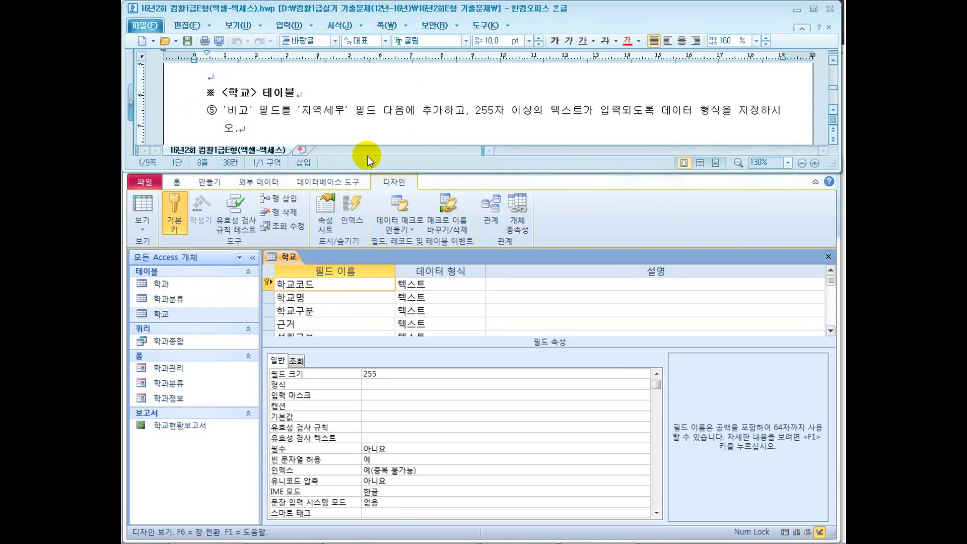
drag(324, 111, 460, 116)
- Add a new field named 비고 directly after 지역세부 in the 학교 table
click(323, 325)
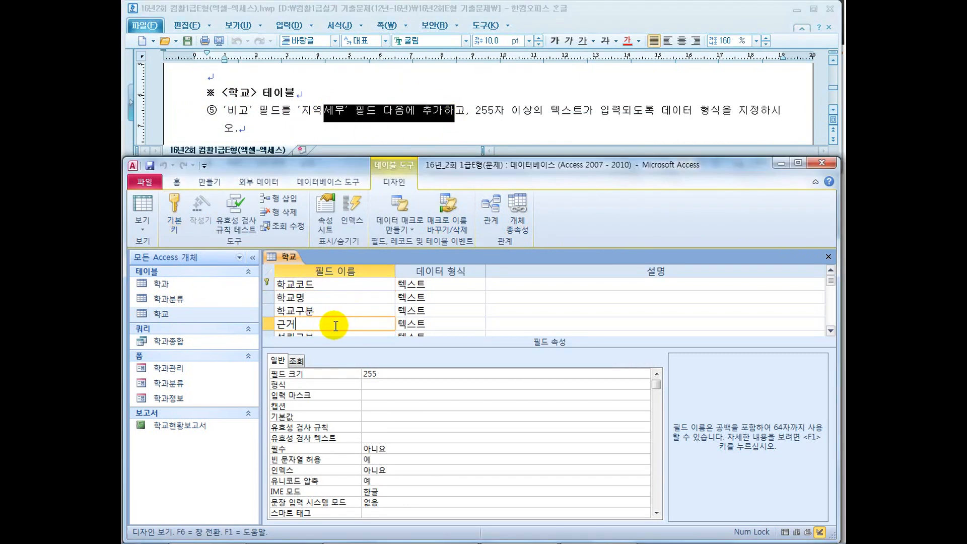
key(Down)
key(Down)
key(Down)
key(Down)
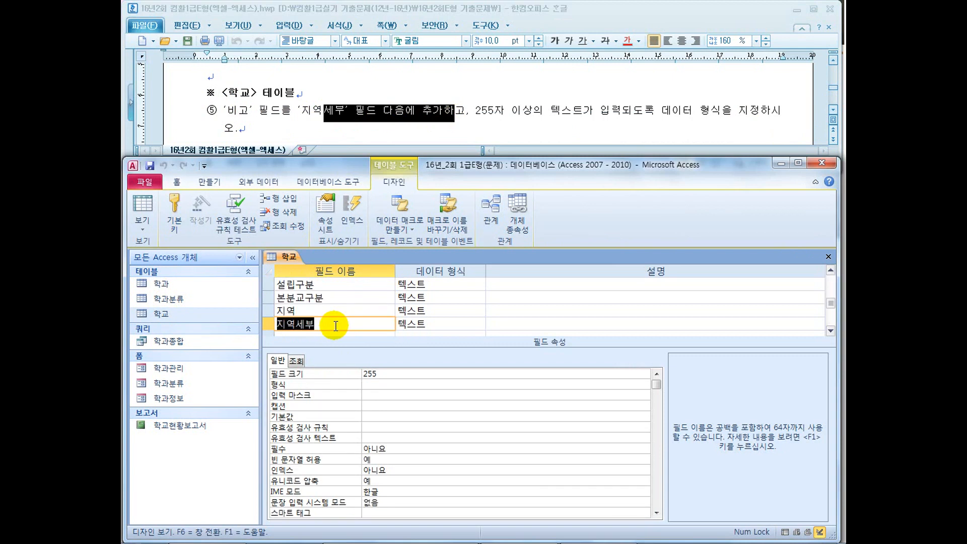
click(330, 325)
key(Down)
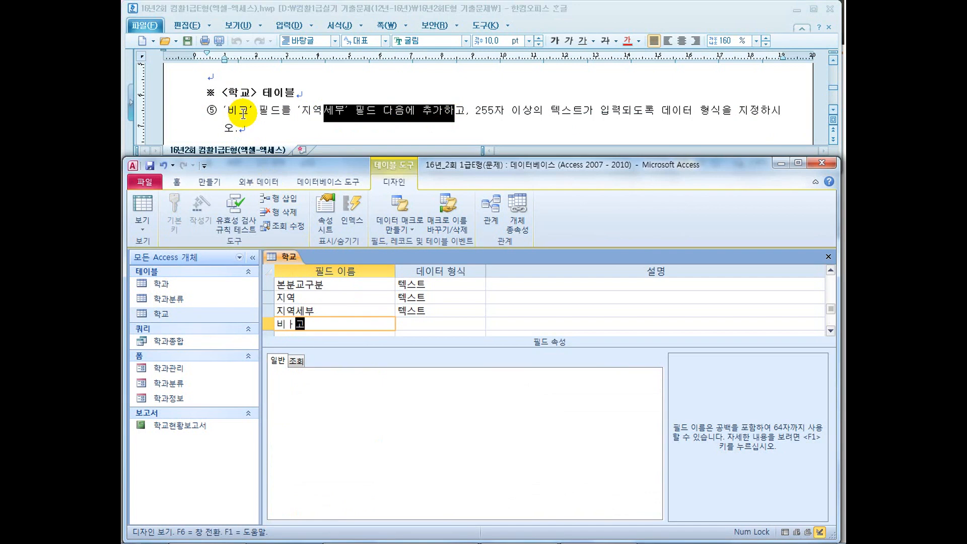
key(Tab)
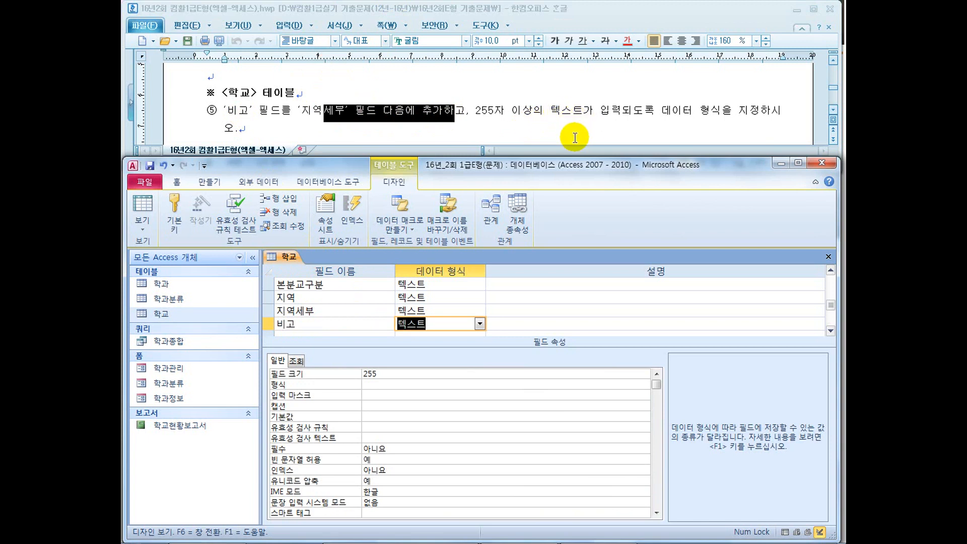
drag(510, 120, 580, 124)
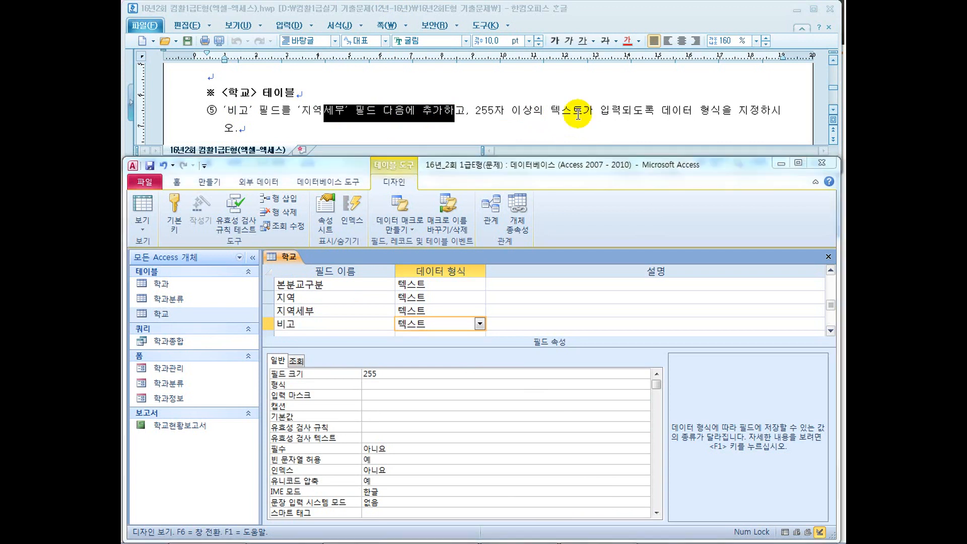
click(479, 324)
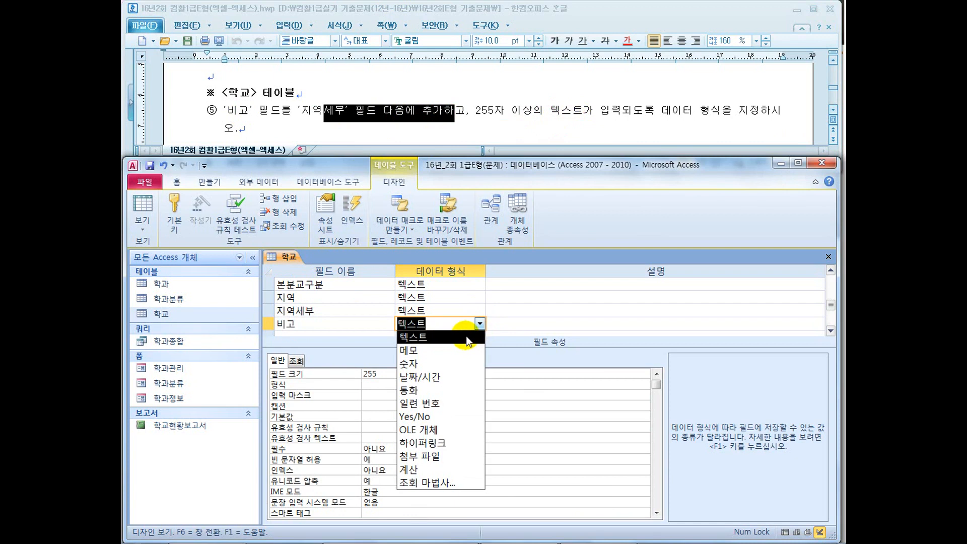
drag(533, 101, 513, 122)
drag(512, 124, 529, 130)
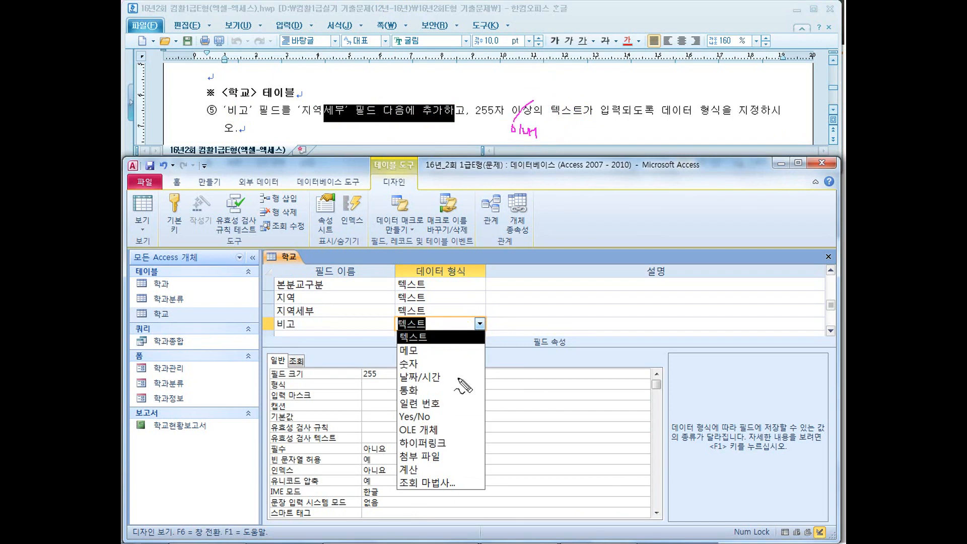
drag(451, 328, 467, 325)
drag(475, 121, 555, 123)
drag(559, 98, 577, 126)
drag(560, 134, 568, 142)
drag(573, 132, 578, 147)
drag(585, 129, 595, 140)
drag(591, 139, 590, 144)
drag(583, 145, 605, 134)
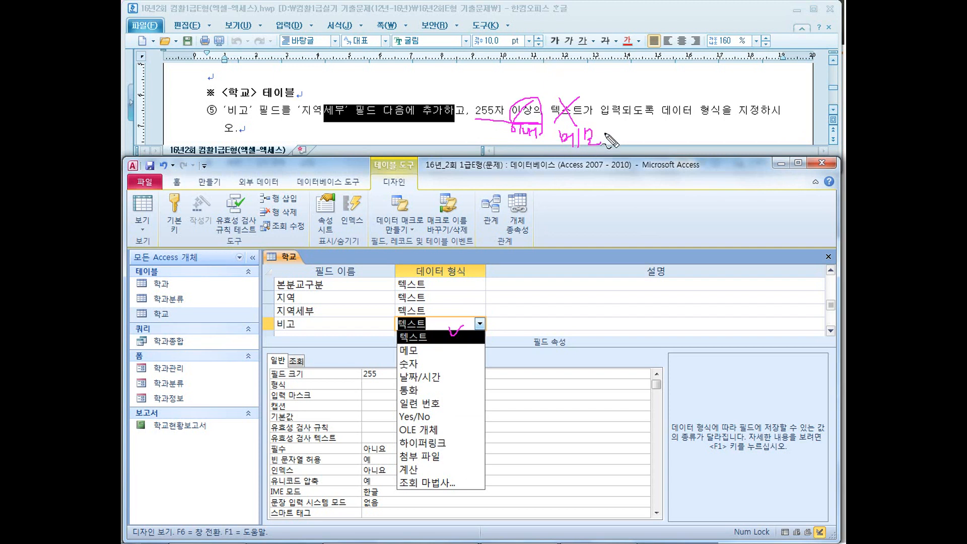
key(Escape)
- Set the data type of the 비고 field to 메모 and close the 학교 table, saving its design changes
click(480, 324)
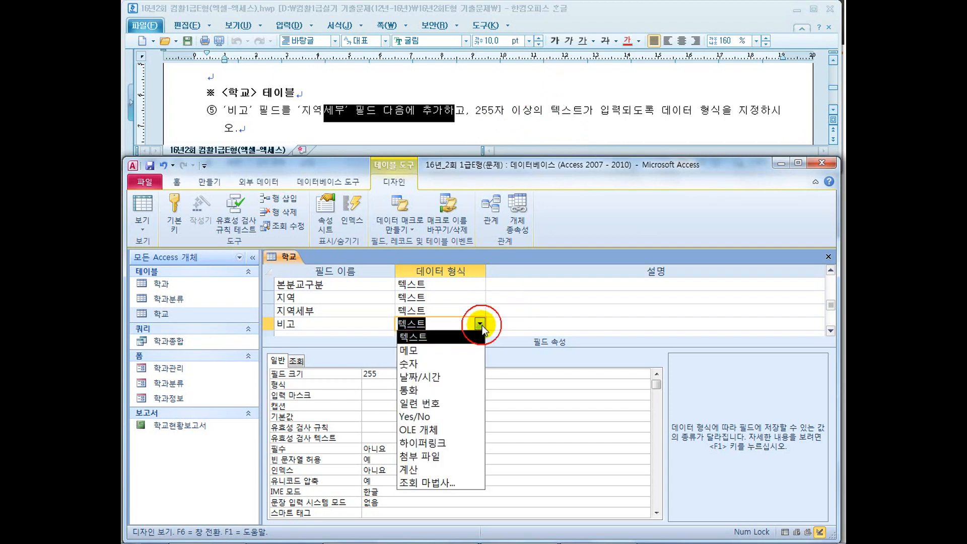
click(459, 351)
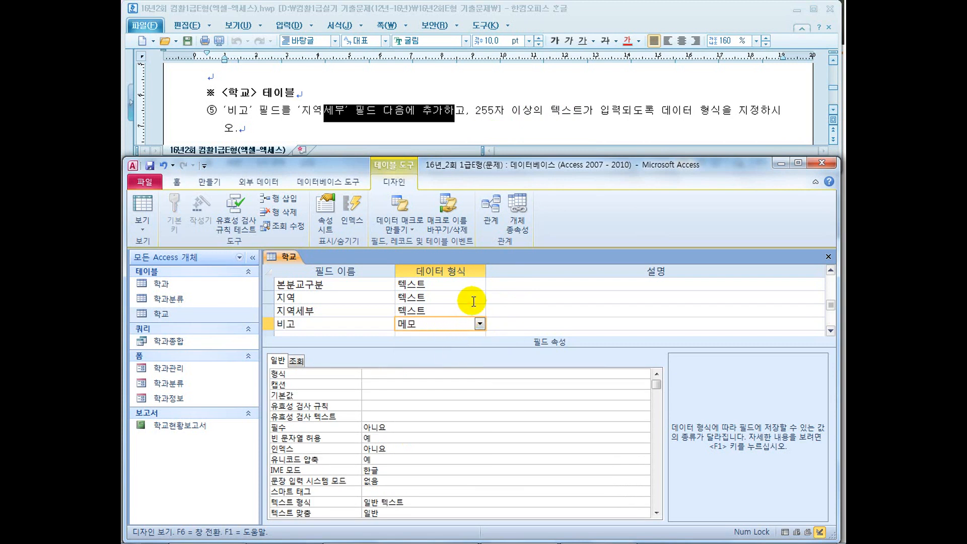
drag(662, 111, 733, 111)
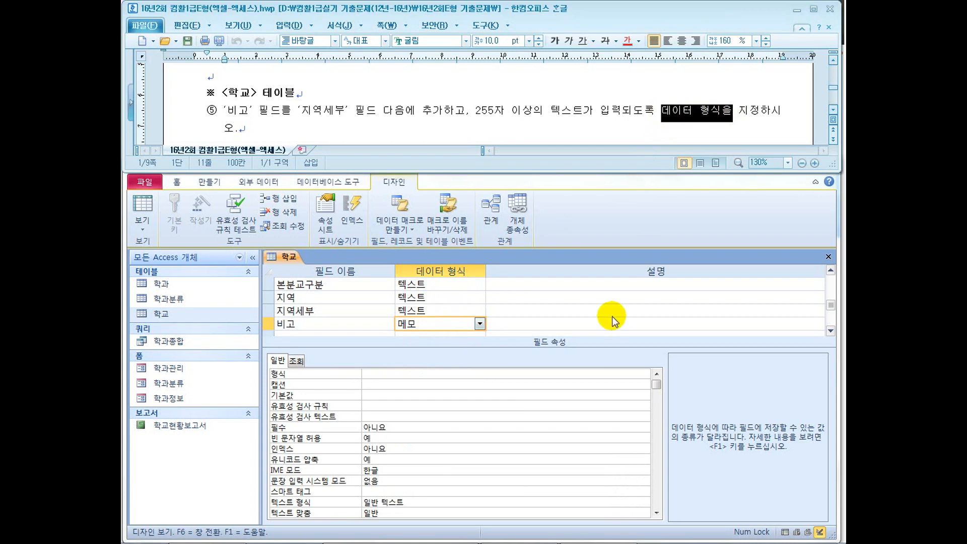
click(828, 257)
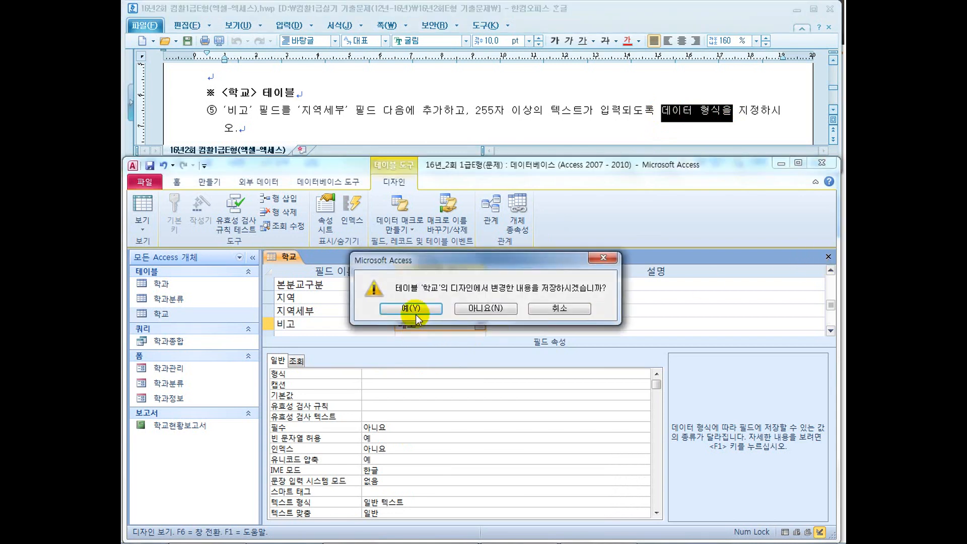
click(416, 309)
- Consult task 2 in the exam document and open the database's relationships window
click(476, 125)
scroll(476, 126, down, 2)
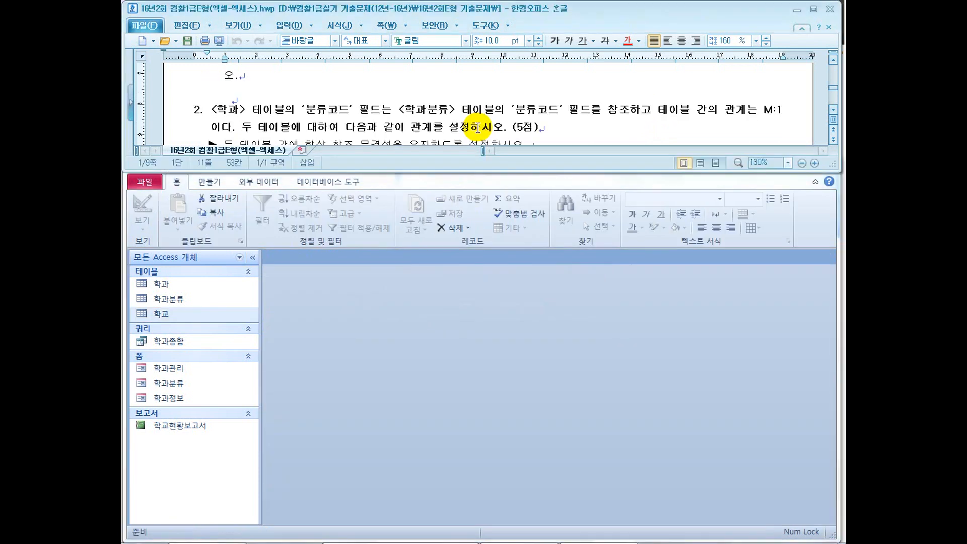
scroll(477, 128, up, 1)
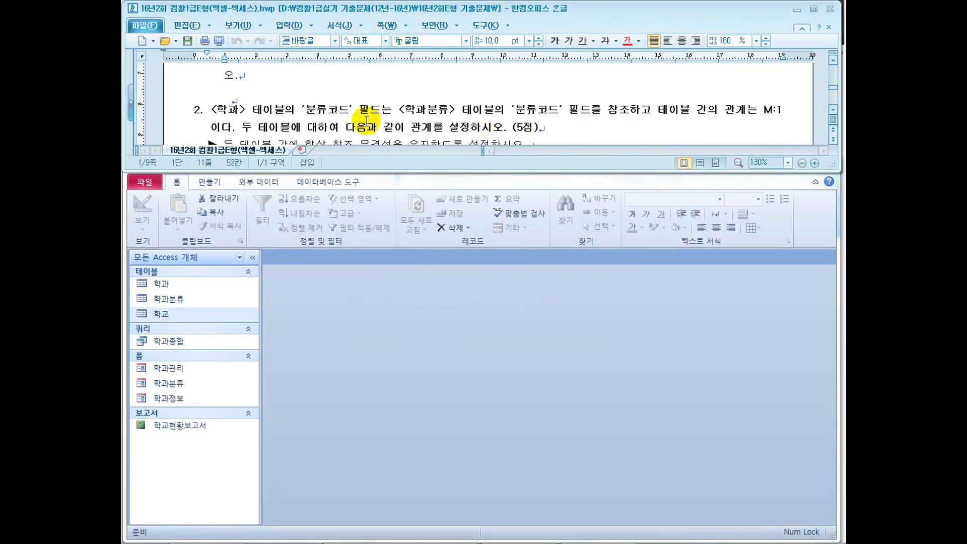
click(224, 110)
click(440, 106)
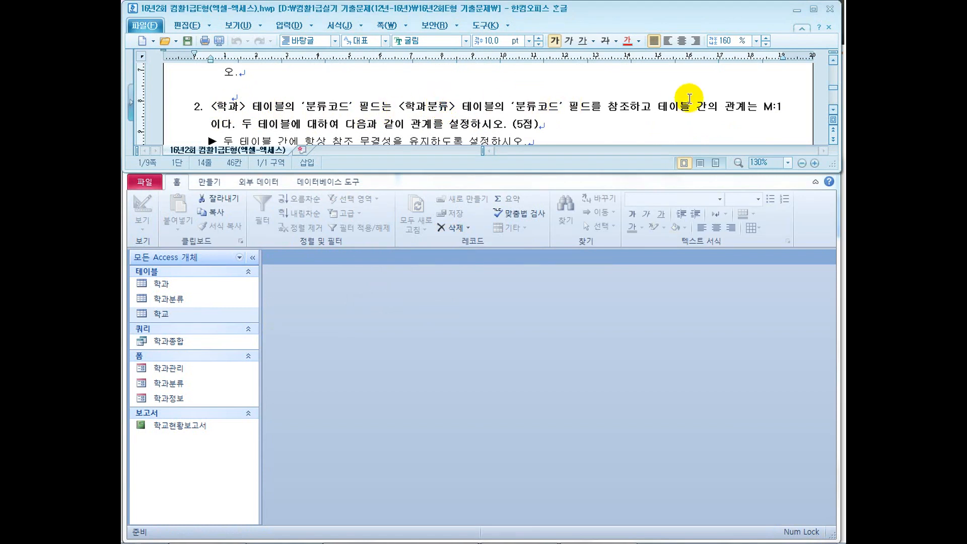
click(325, 294)
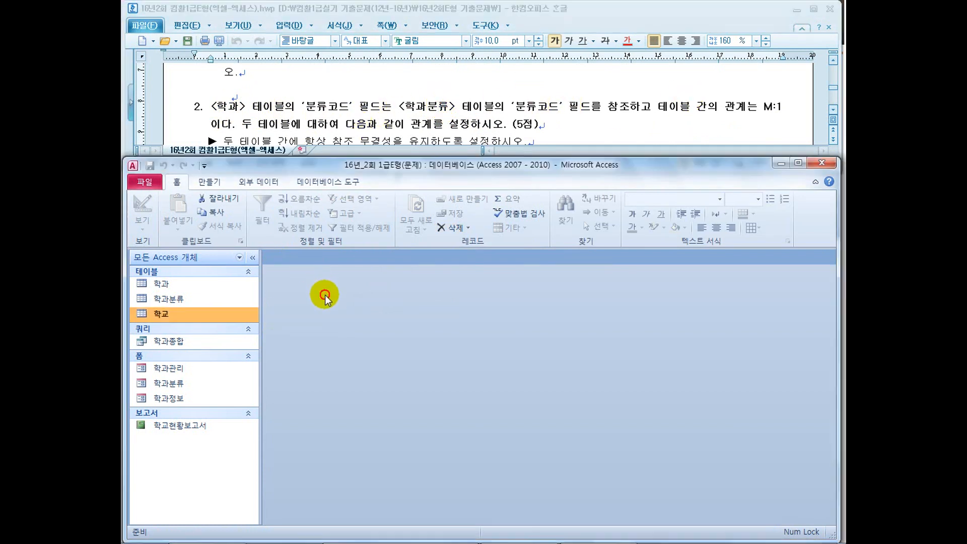
click(327, 182)
click(252, 217)
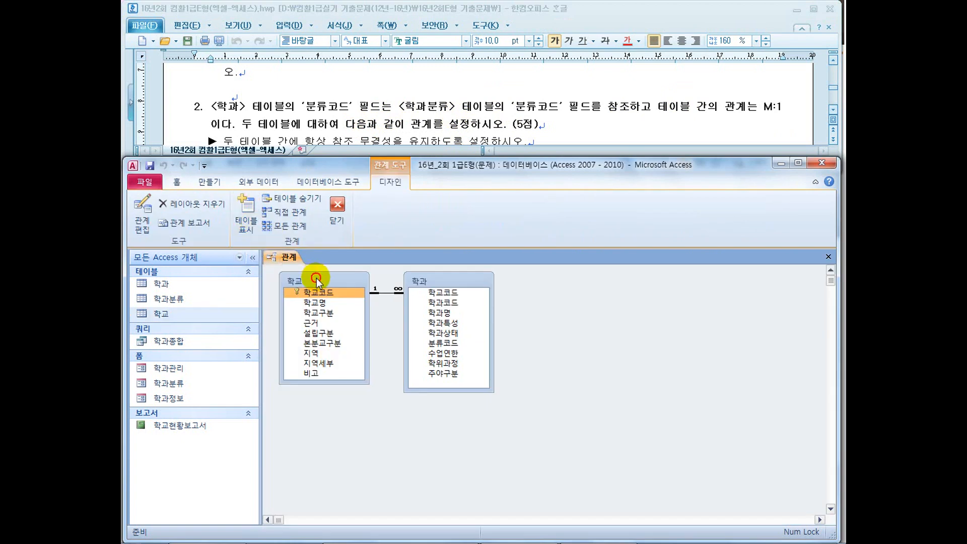
click(427, 278)
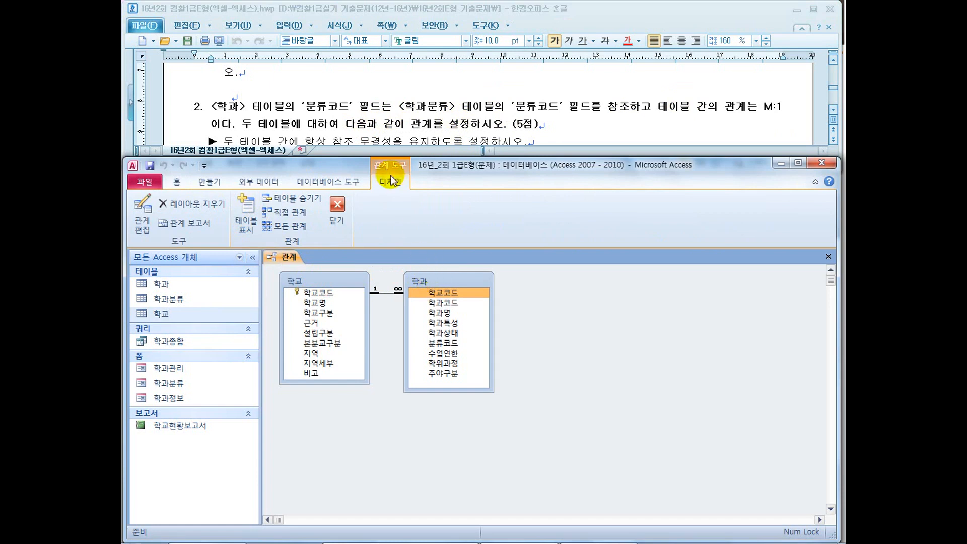
- Check which tables task 2 names and add the 학과분류 table to the relationships layout
click(226, 109)
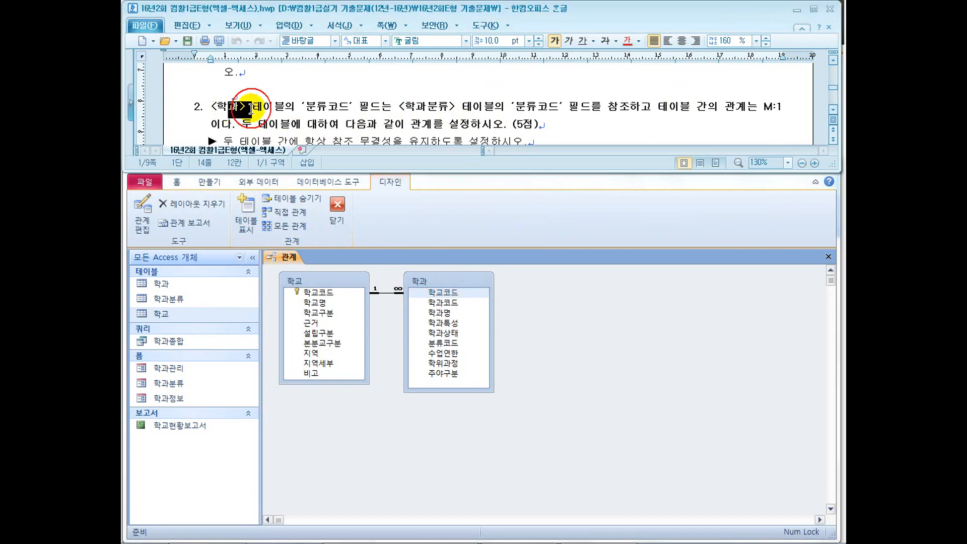
drag(416, 106, 450, 107)
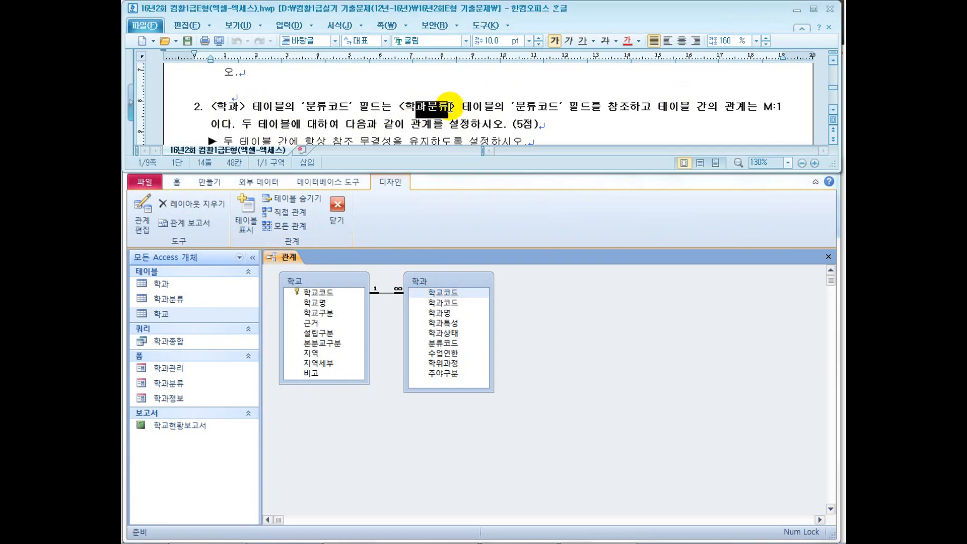
click(435, 279)
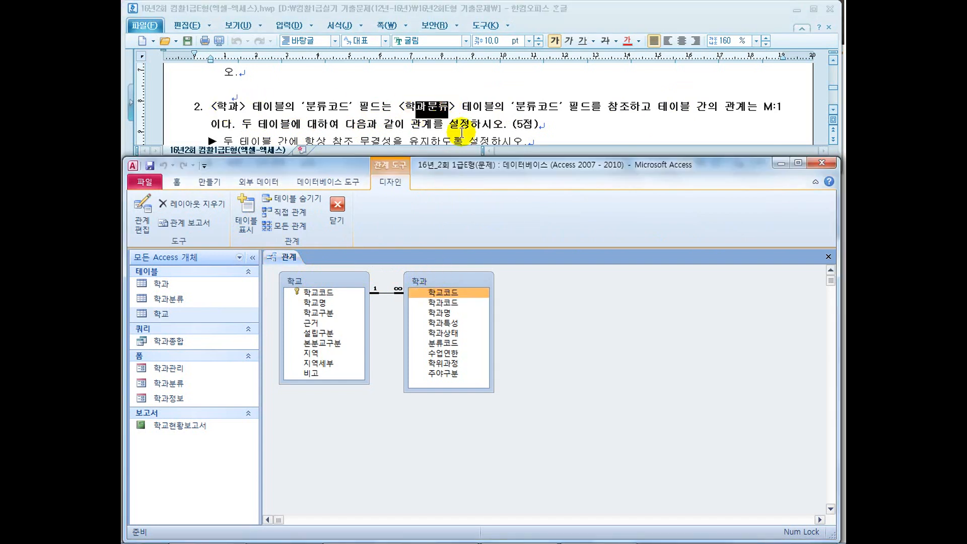
right_click(530, 303)
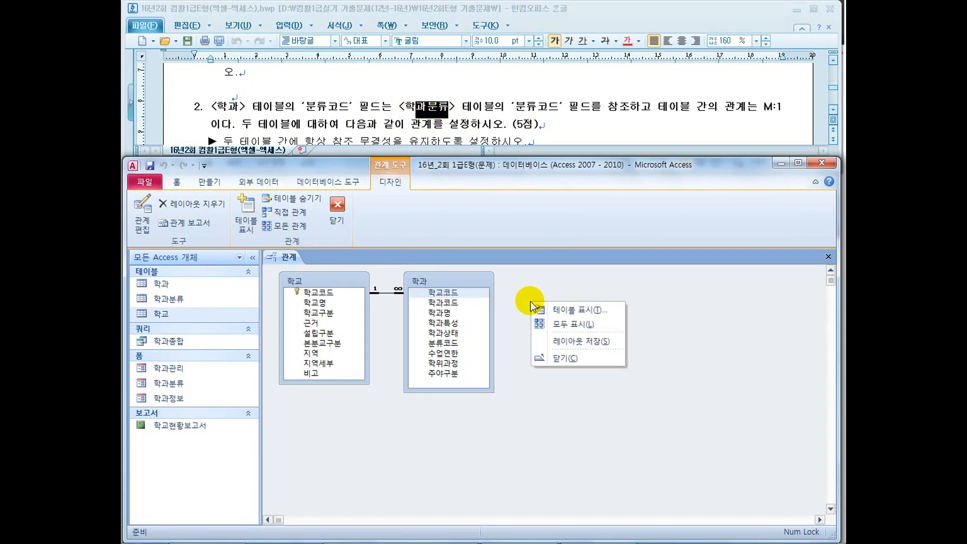
click(567, 311)
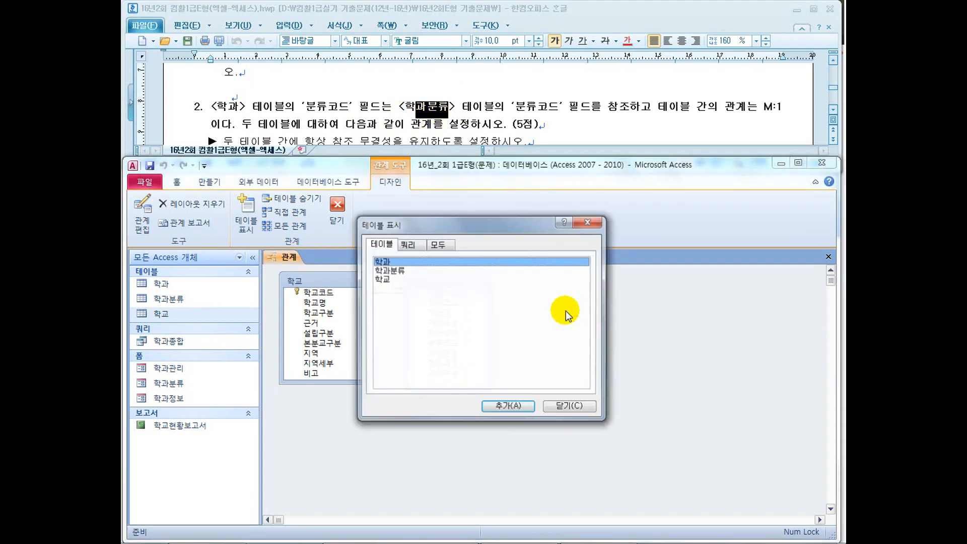
click(388, 270)
click(508, 407)
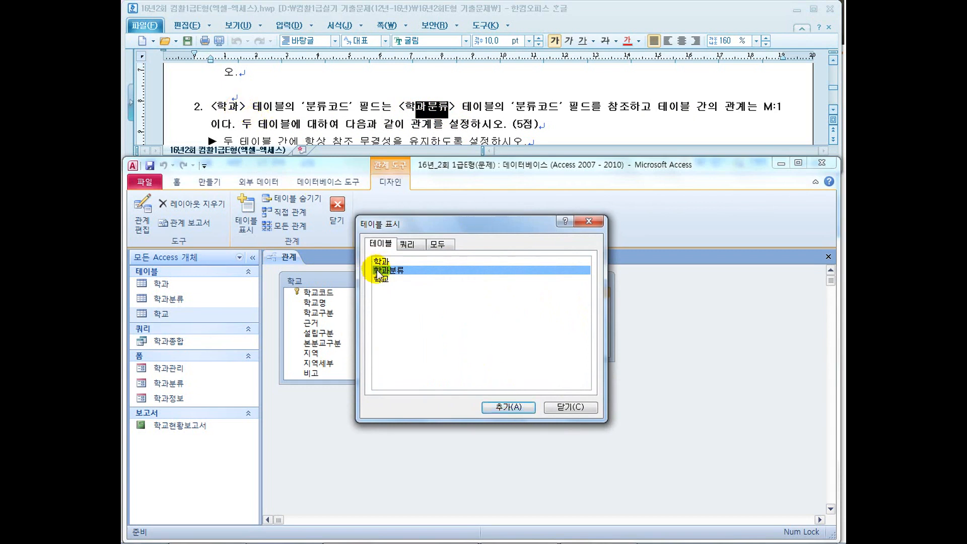
- Add the 학과 table to the relationships layout a second time and close the table selection dialog
click(390, 262)
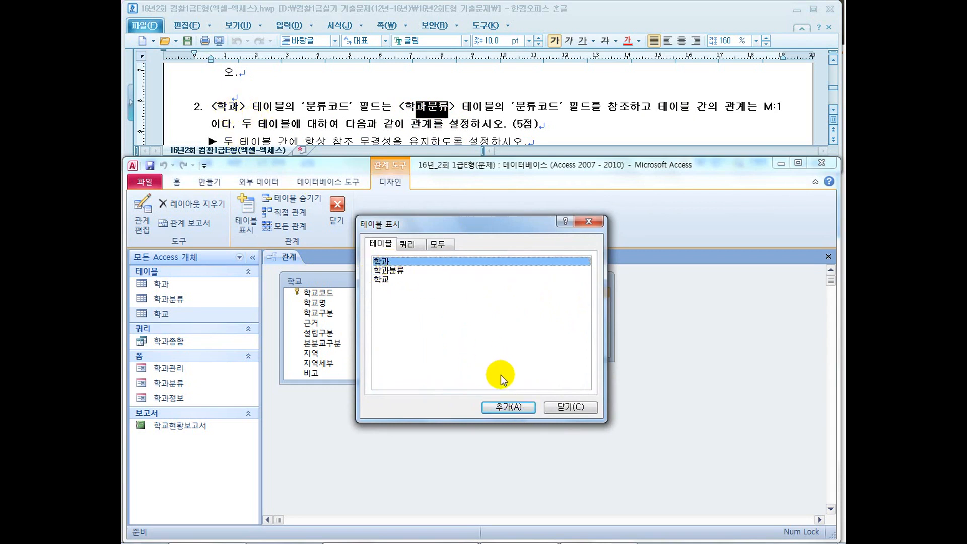
click(505, 410)
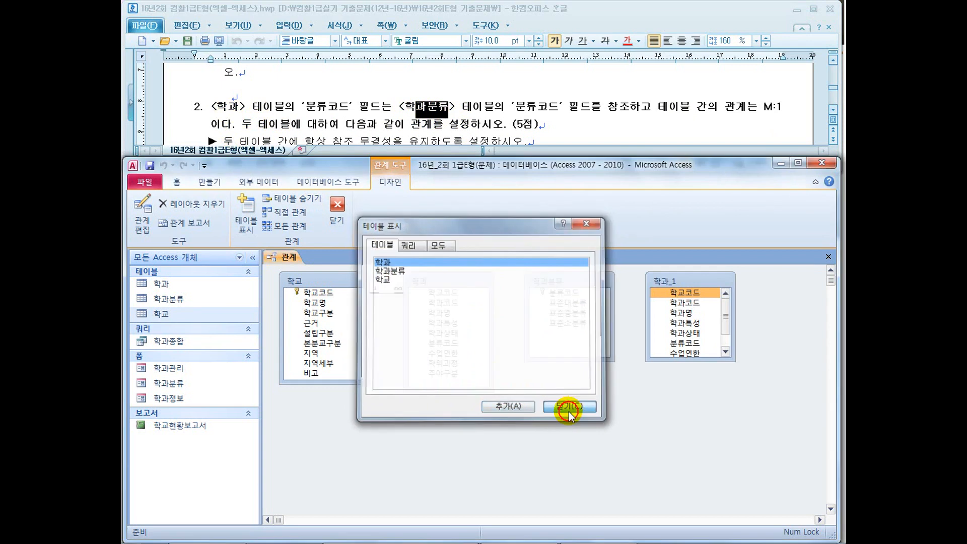
click(571, 409)
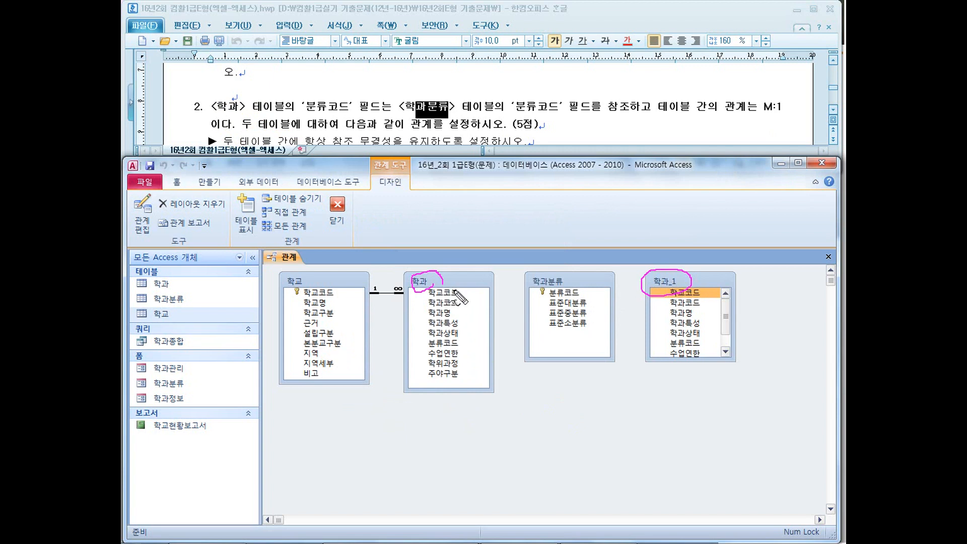
- Hide the duplicate 학과_1 table from the relationships layout
click(677, 313)
right_click(692, 284)
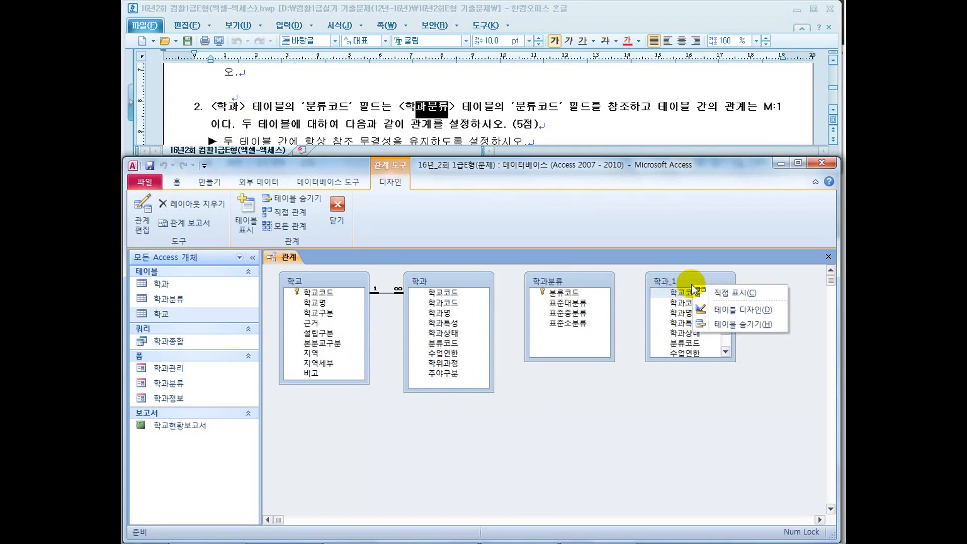
click(721, 325)
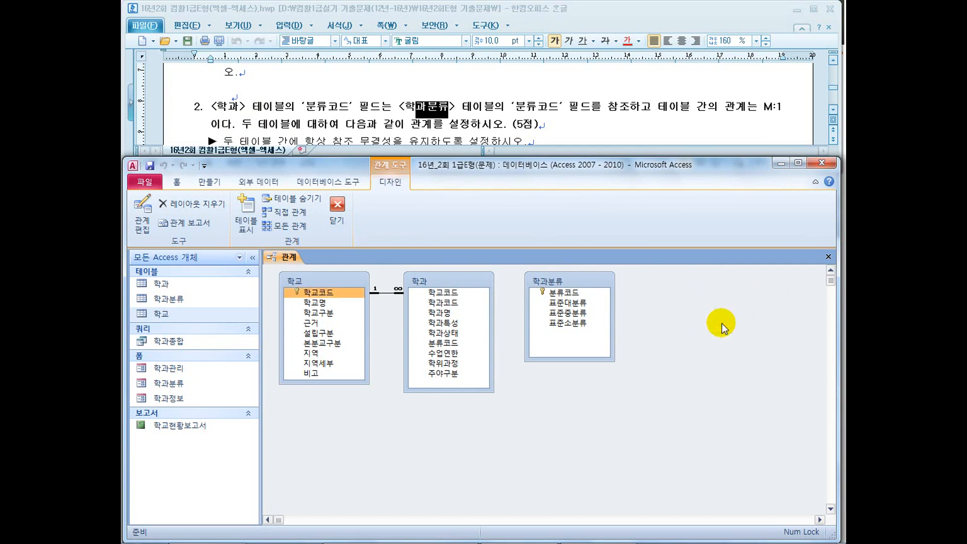
- Link the 분류코드 fields of the 학과분류 and 학과 tables and enforce referential integrity for the relationship
click(458, 279)
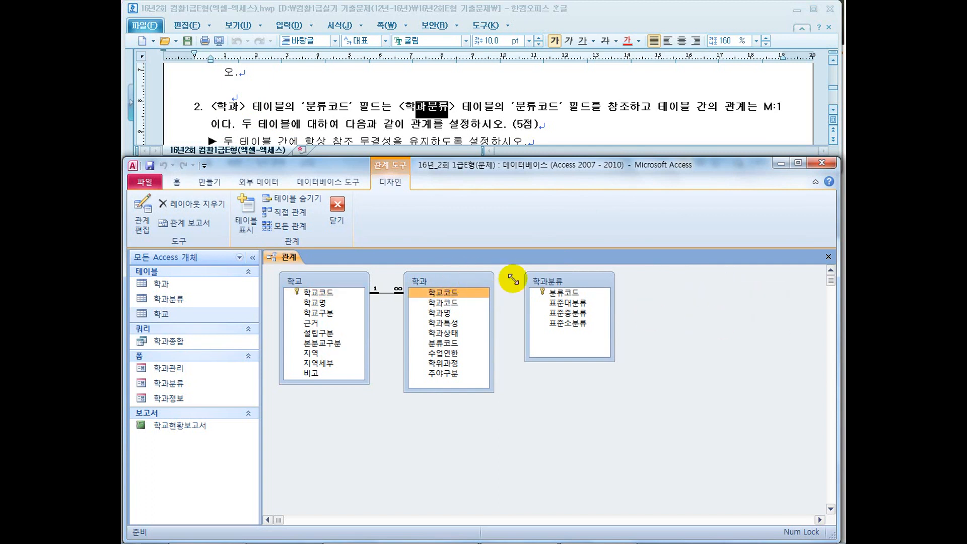
click(569, 279)
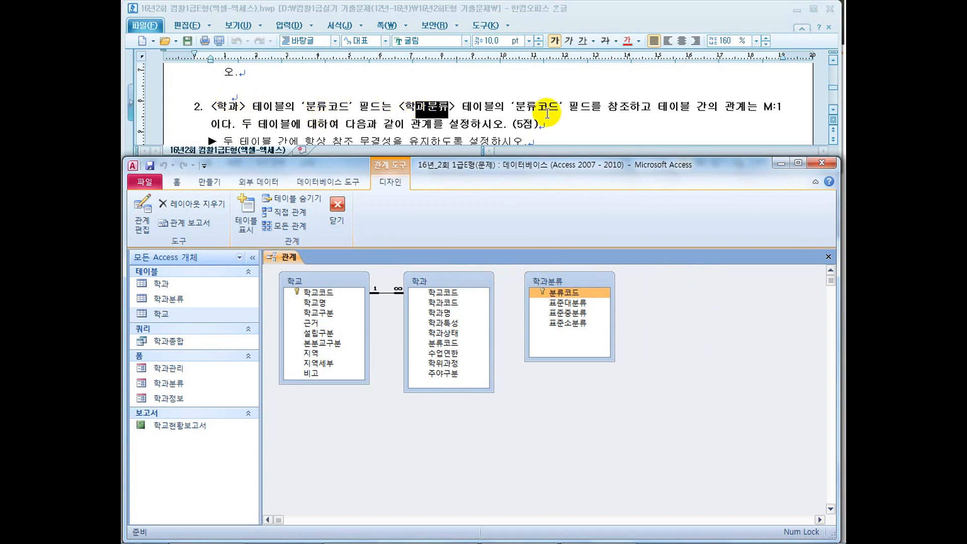
click(456, 306)
mouse_move(443, 343)
mouse_down()
mouse_move(567, 297)
mouse_move(450, 341)
mouse_up()
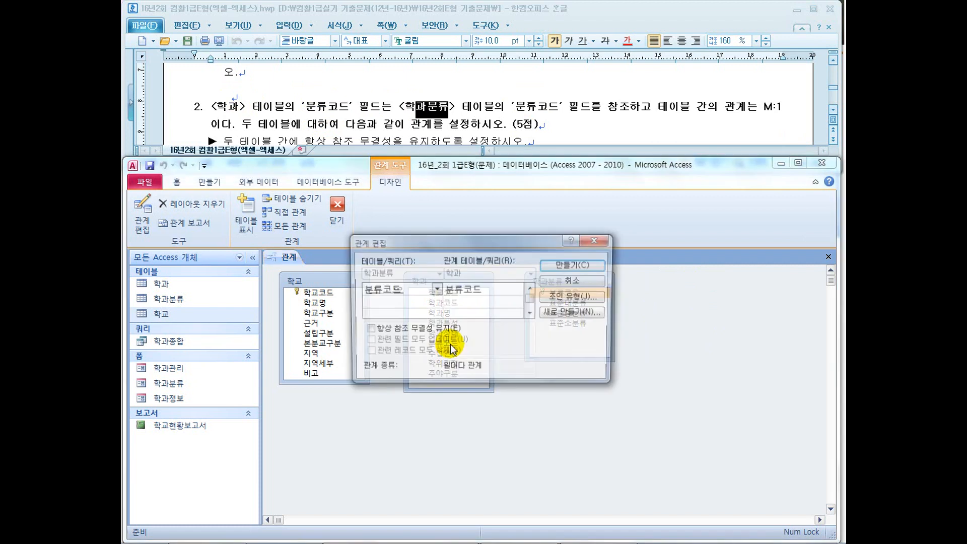
click(403, 333)
- Following the exam's conditions, enable cascading updates of related fields and cascading deletion of related records, and create the relationship
click(379, 126)
drag(381, 126, 452, 126)
scroll(448, 127, down, 1)
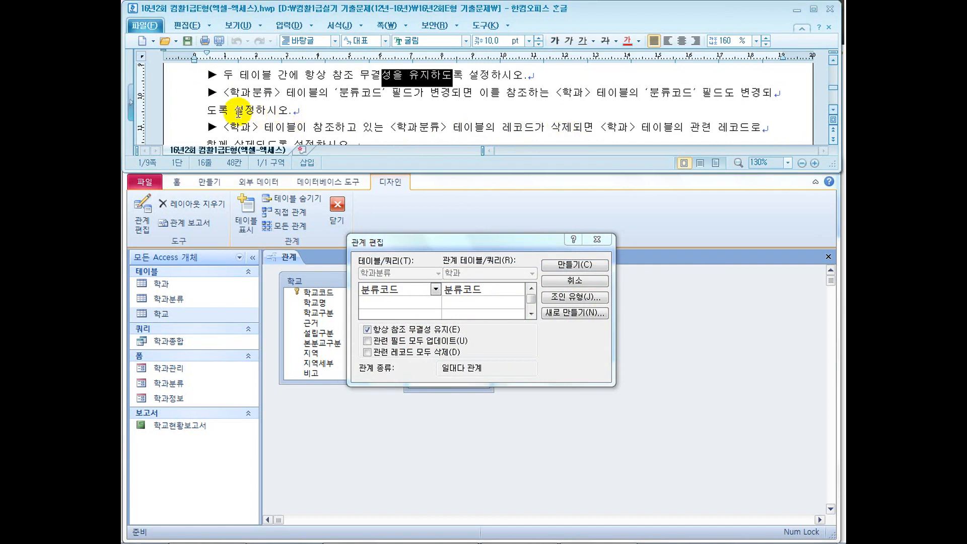
drag(234, 109, 286, 110)
drag(751, 93, 766, 96)
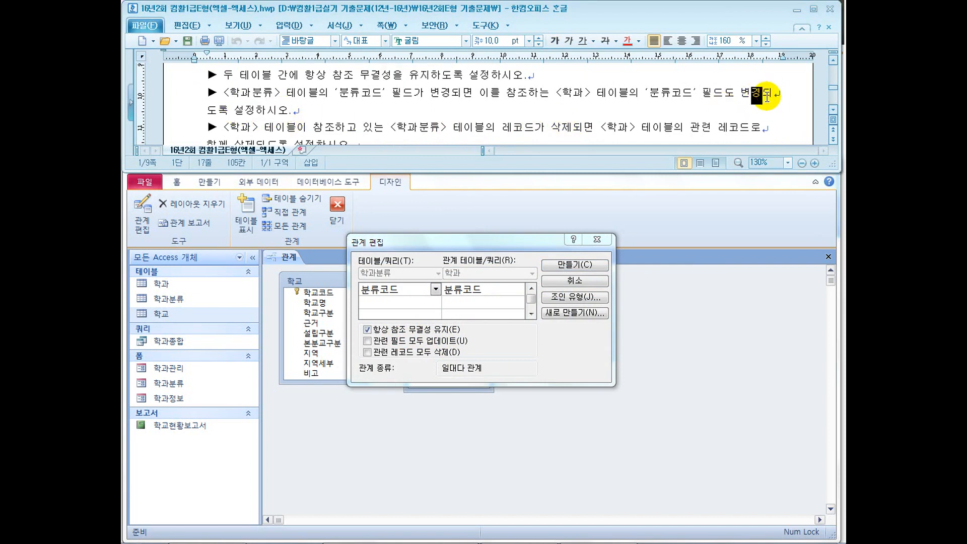
click(569, 132)
scroll(570, 132, down, 1)
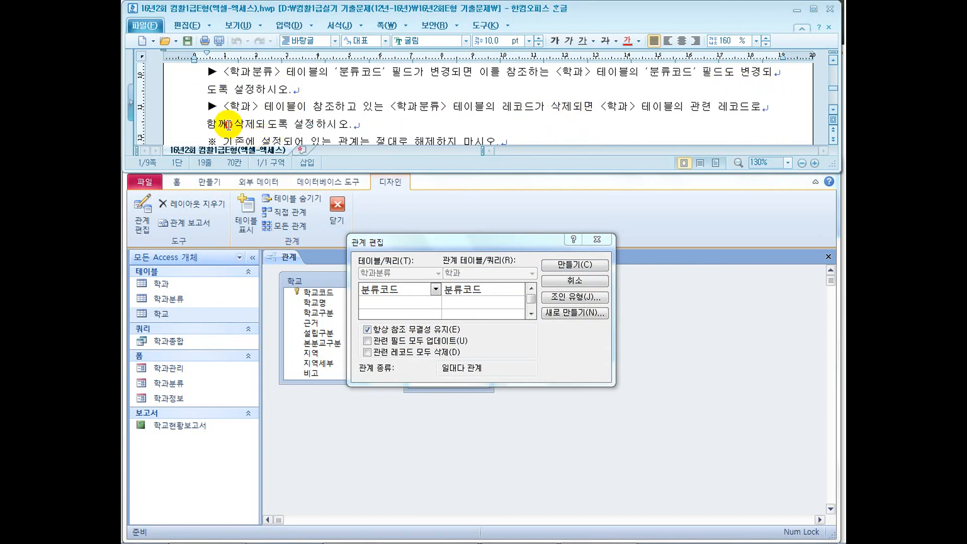
drag(228, 125, 335, 123)
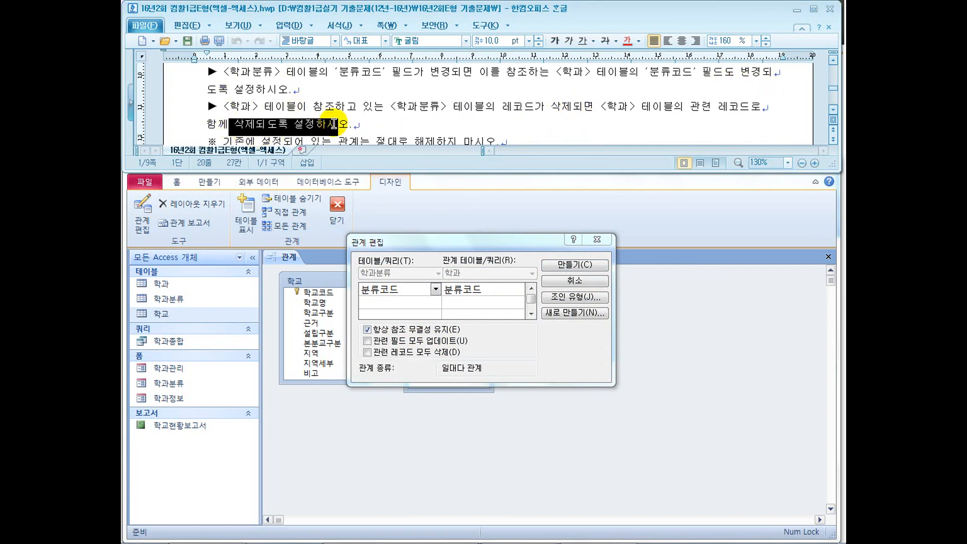
click(403, 341)
click(405, 353)
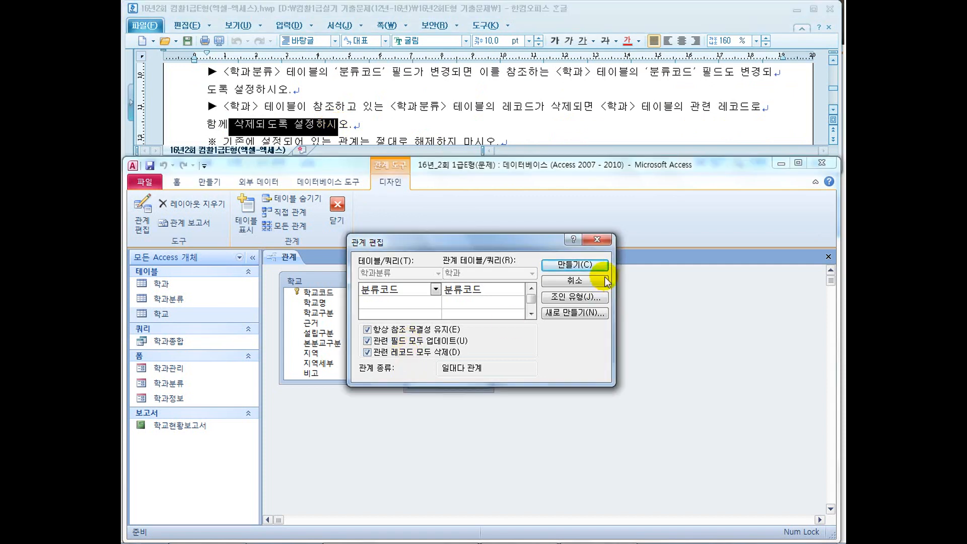
click(574, 264)
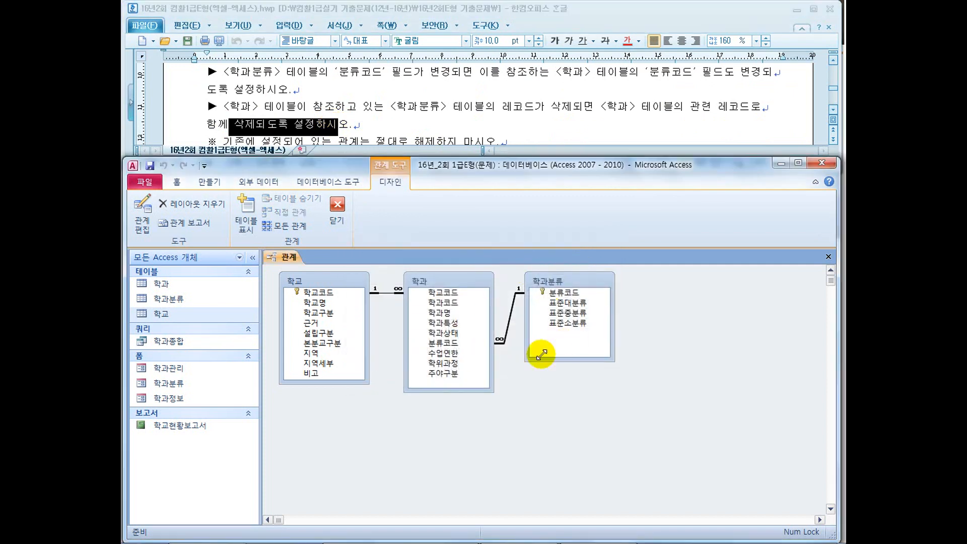
- Review task 2 and its note about existing relationships in the exam document, and examine the linked tables in the relationships layout
click(624, 113)
scroll(626, 112, up, 1)
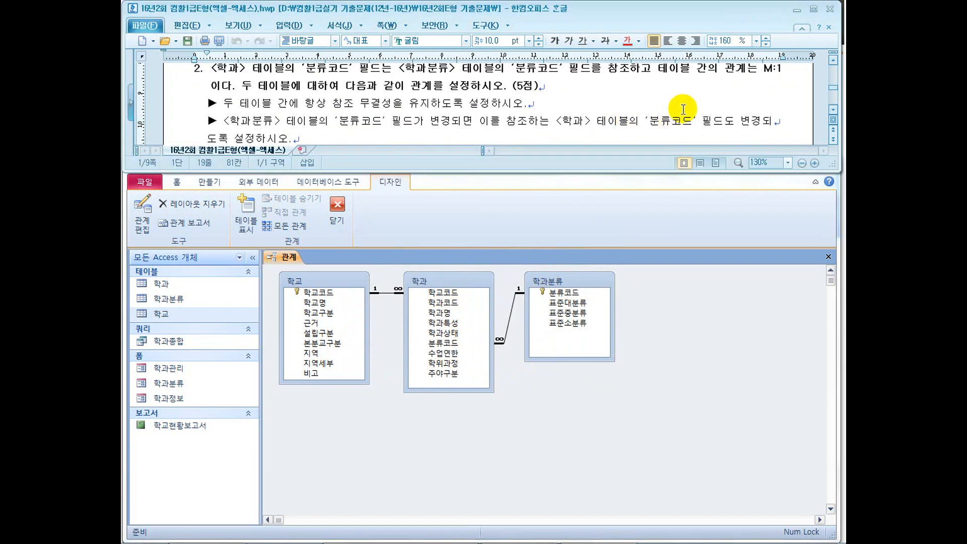
scroll(554, 124, down, 2)
click(554, 126)
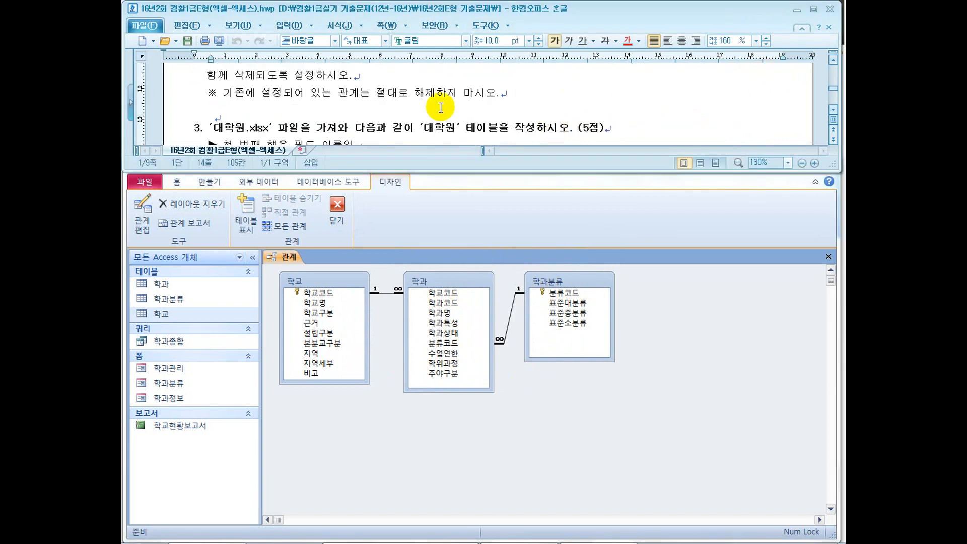
drag(256, 93, 366, 93)
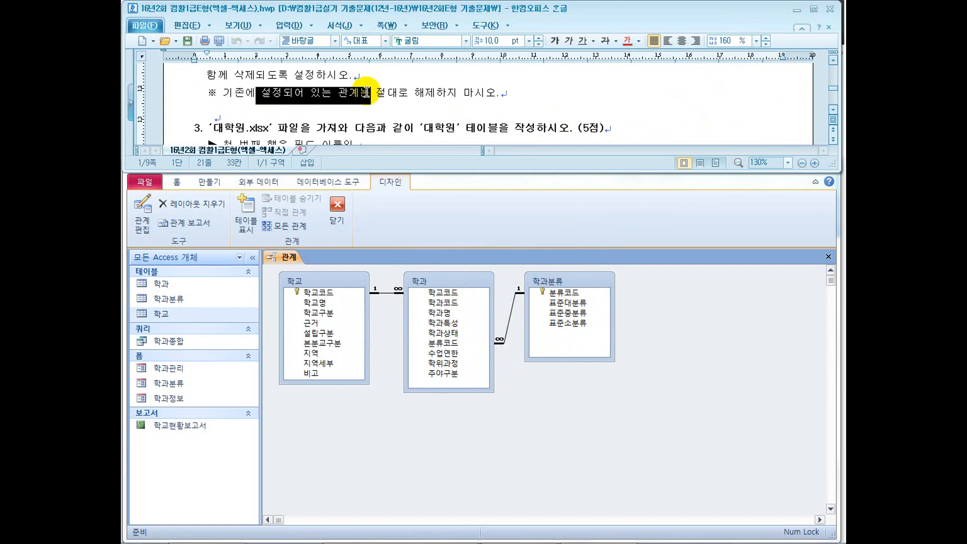
click(414, 372)
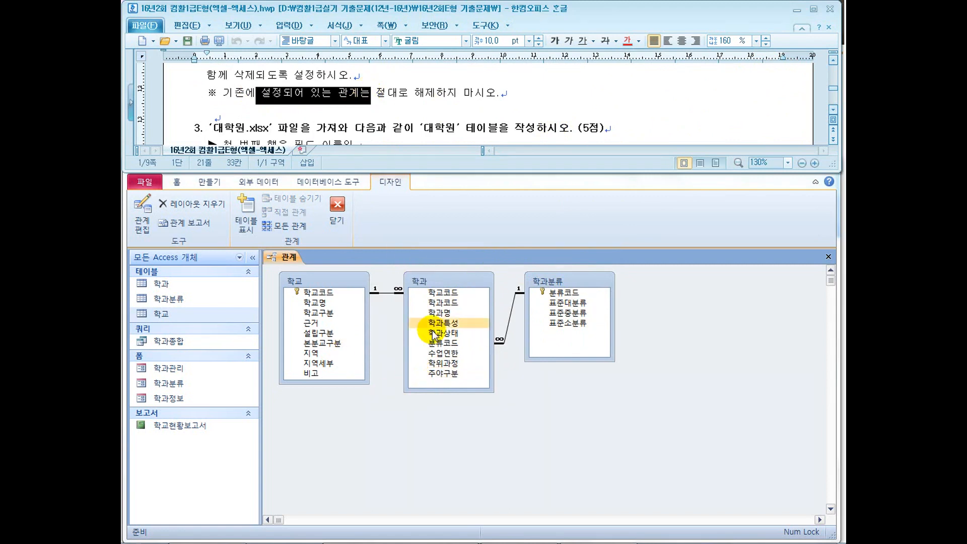
click(449, 282)
click(551, 284)
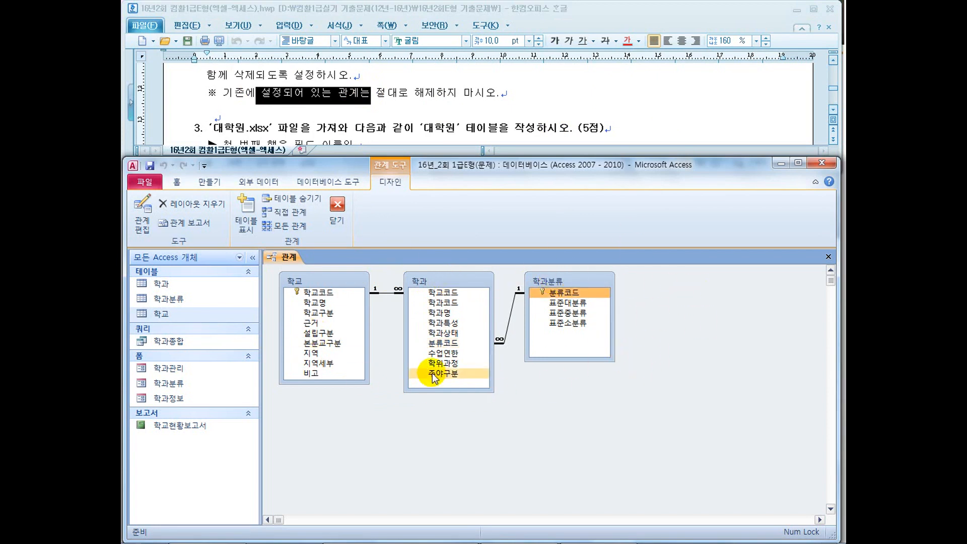
- Close the relationships layout with its changes saved, and read task 3 about the 대학원 table in the exam document
click(338, 212)
click(398, 308)
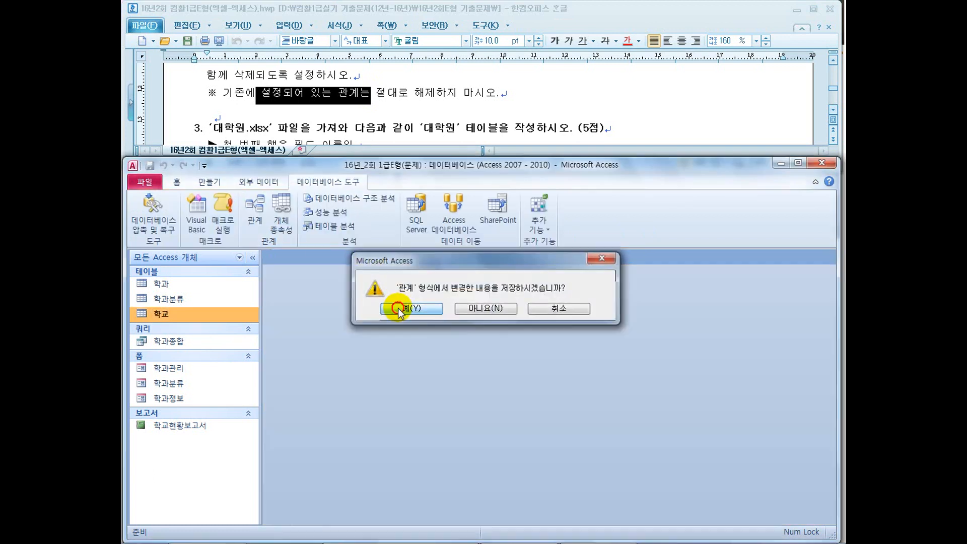
click(404, 129)
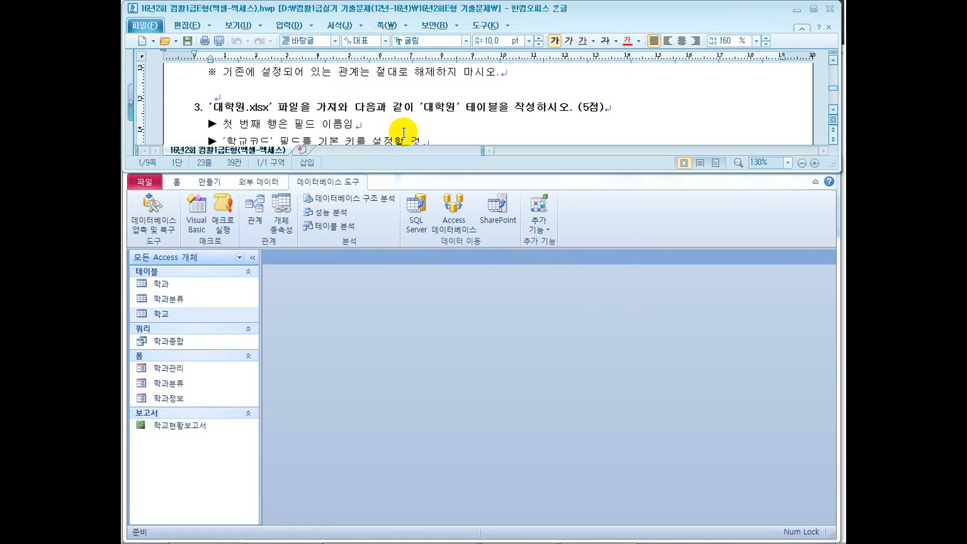
click(833, 108)
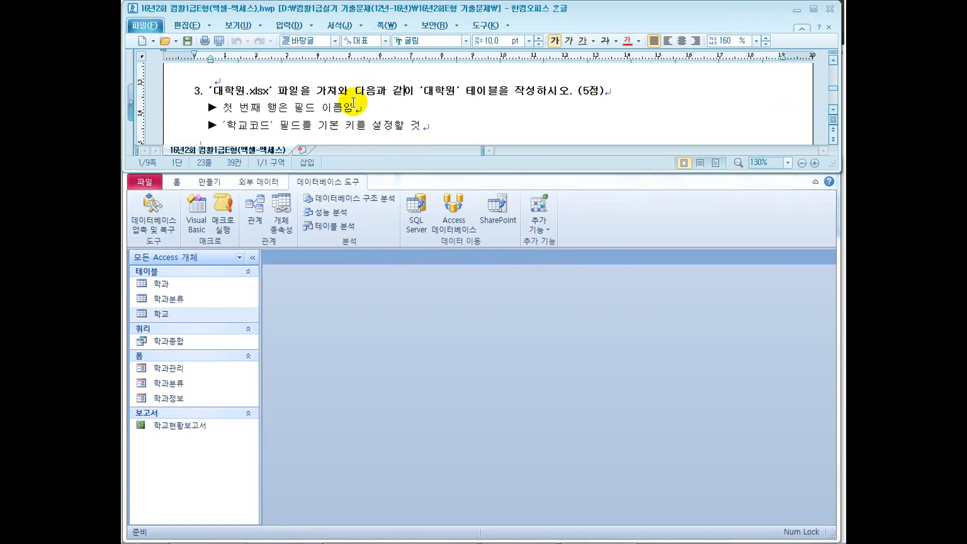
drag(246, 92, 303, 92)
click(393, 95)
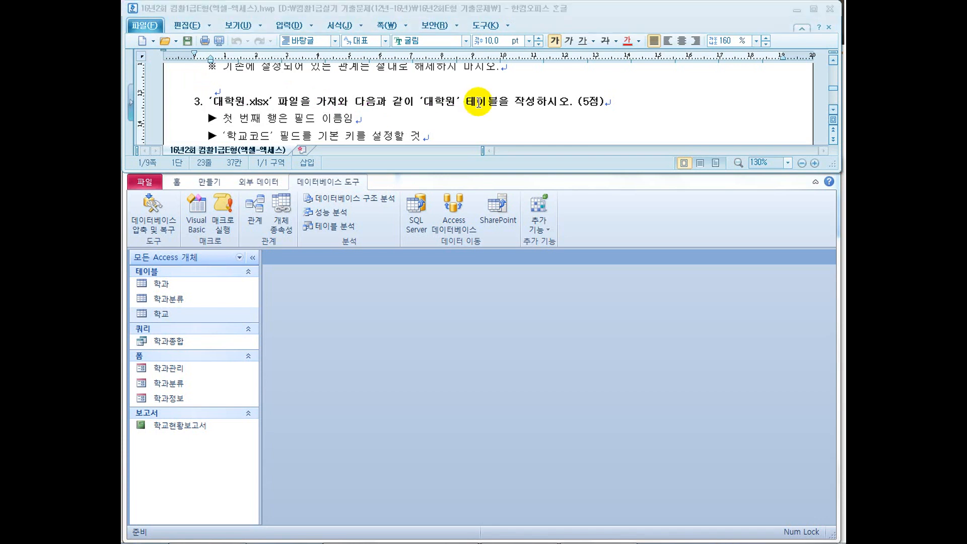
- Switch to File Explorer and locate 대학원.xlsx in the exam folder and in the DB folder on drive C
key(super)
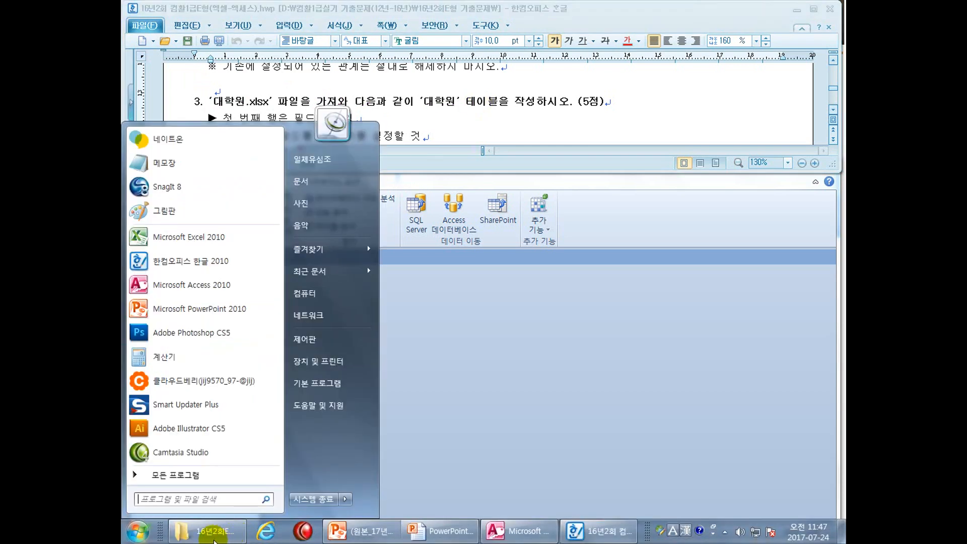
click(213, 540)
click(299, 207)
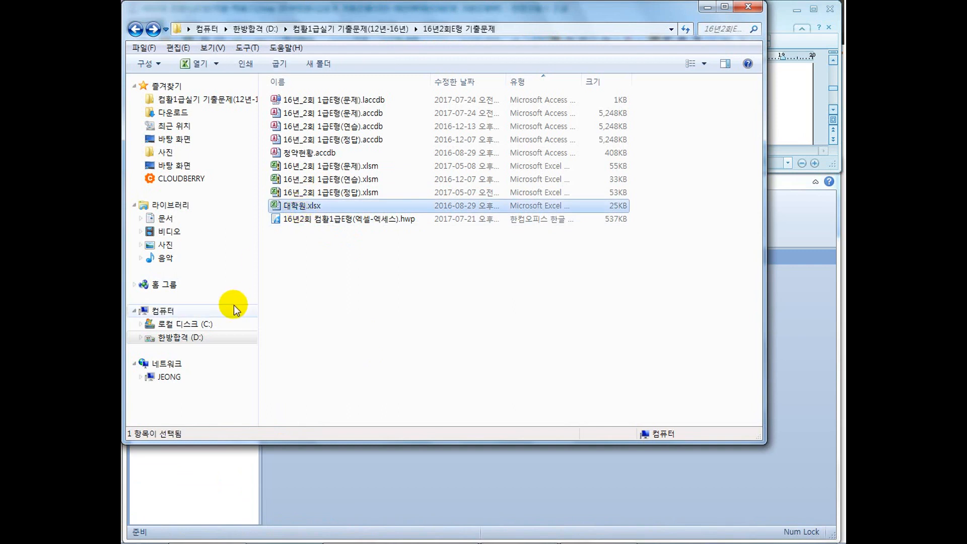
click(199, 325)
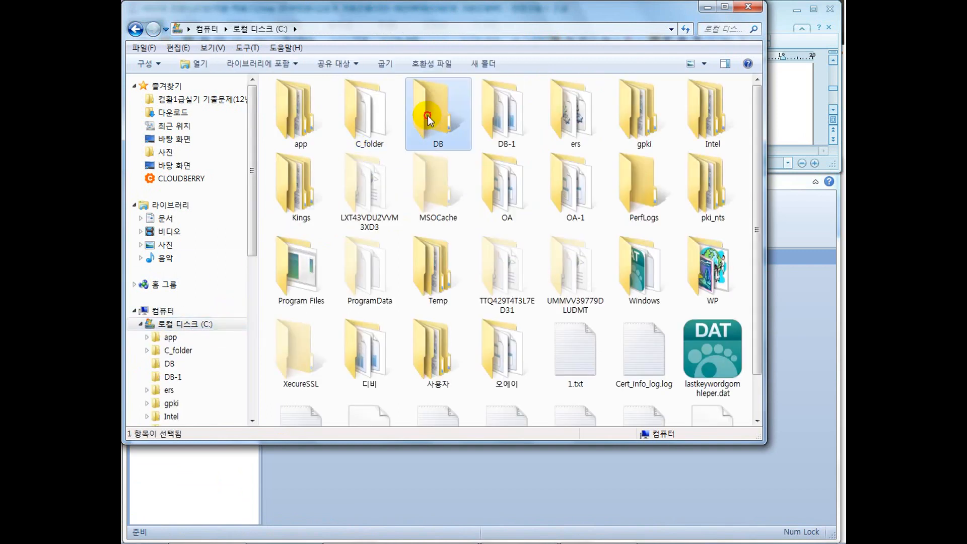
double_click(427, 111)
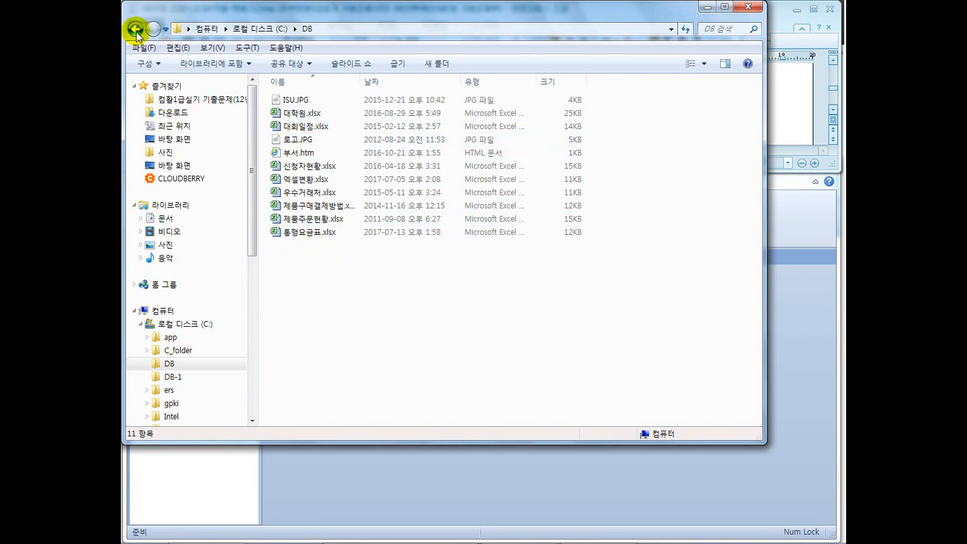
click(303, 113)
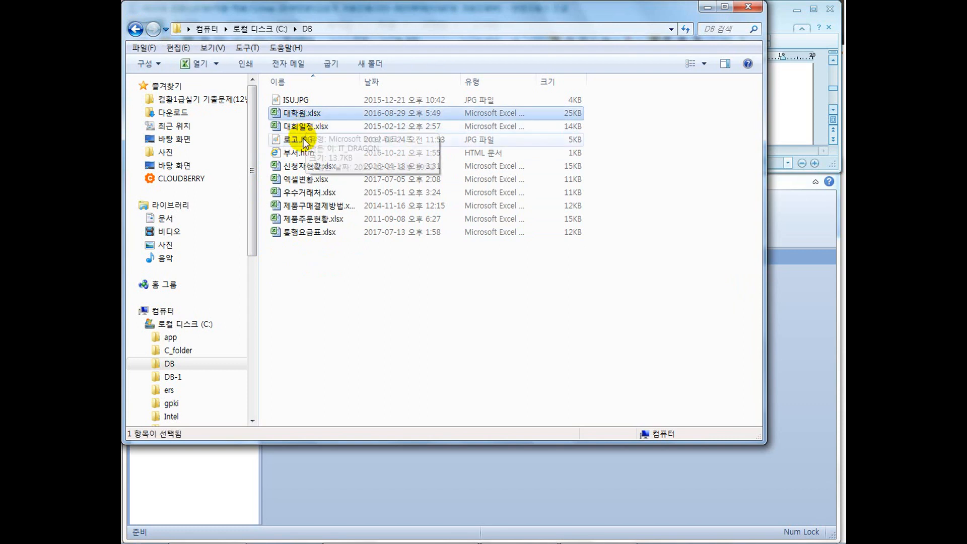
click(134, 30)
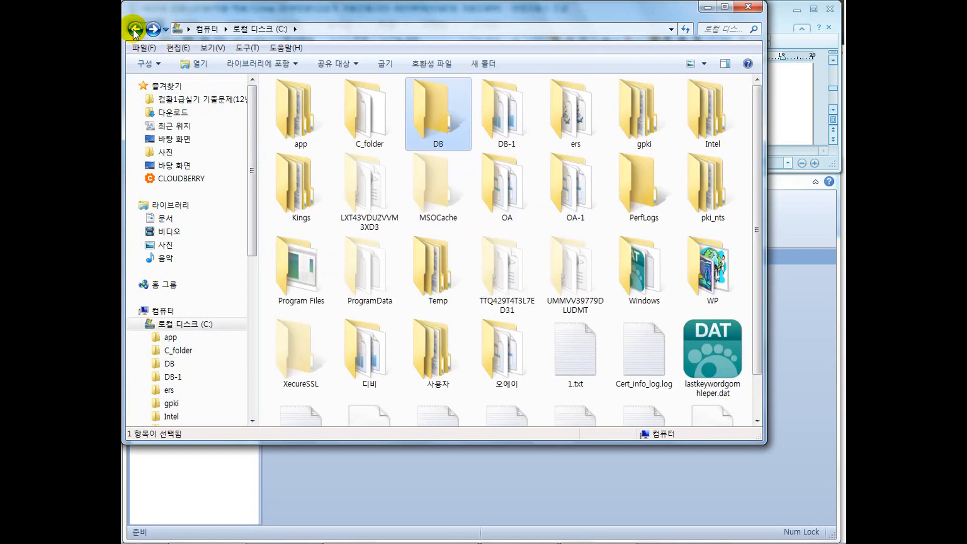
click(135, 30)
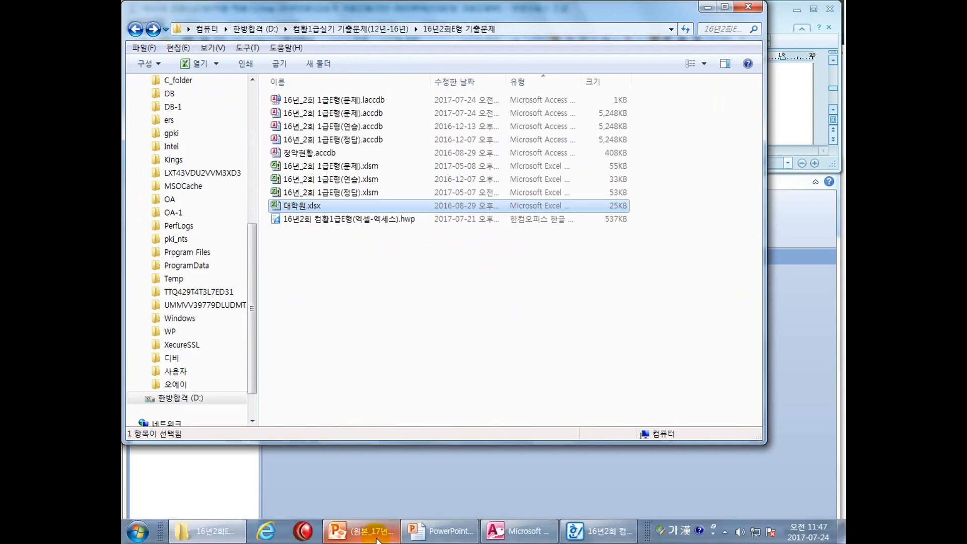
- Switch back to Access and set C:\DB\대학원.xlsx as the source file for an Excel spreadsheet import
click(597, 531)
click(526, 532)
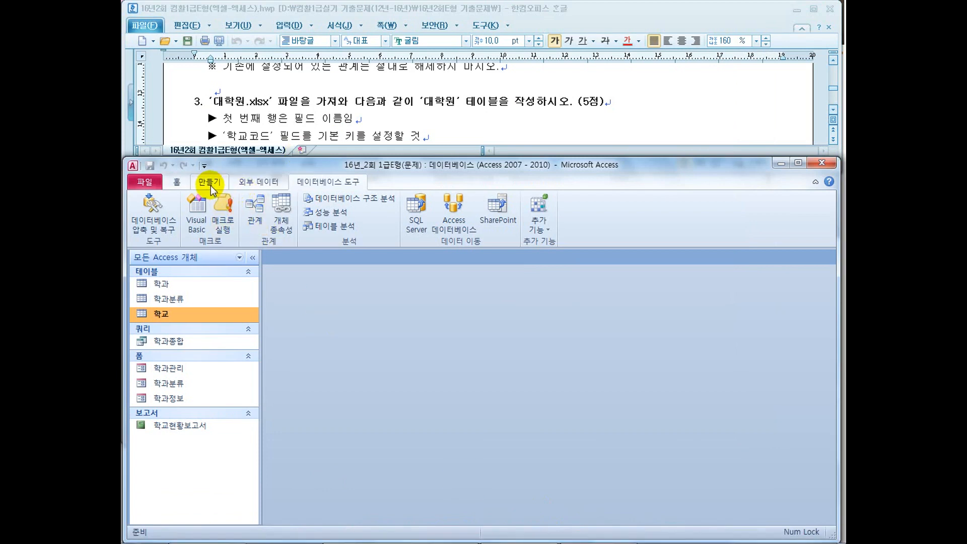
click(243, 183)
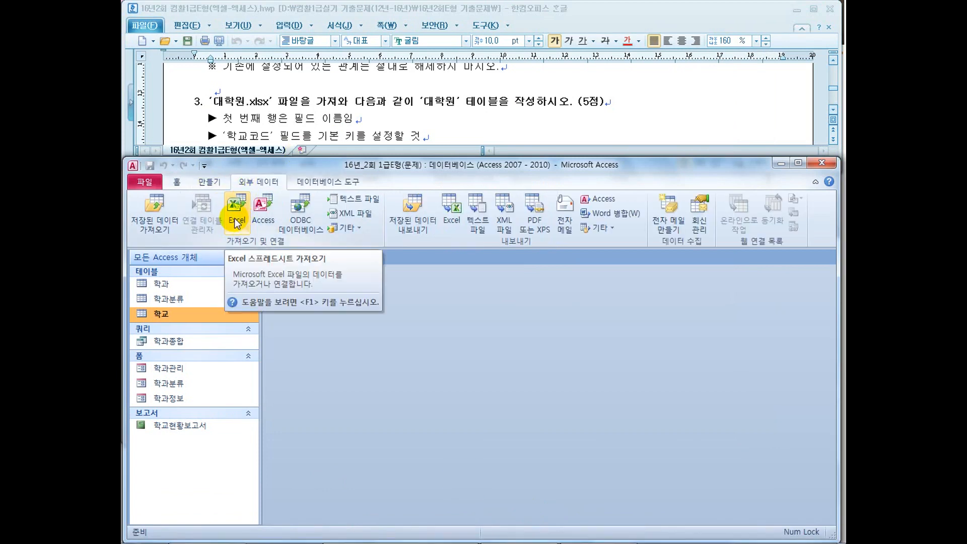
click(359, 229)
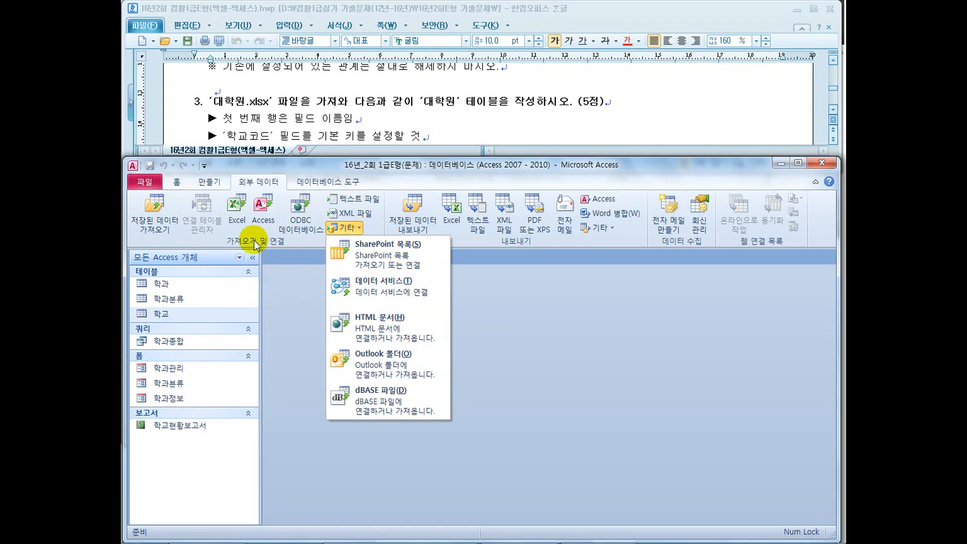
click(238, 222)
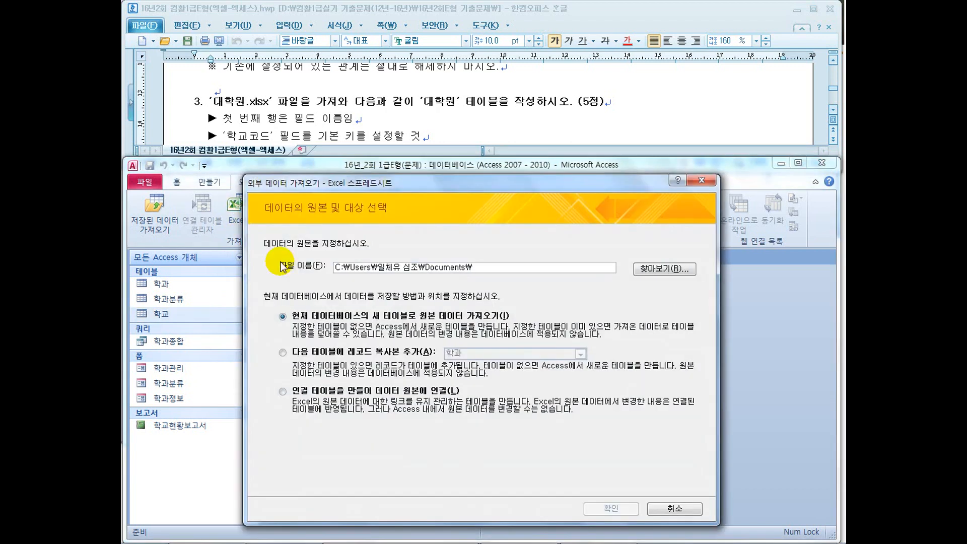
click(675, 270)
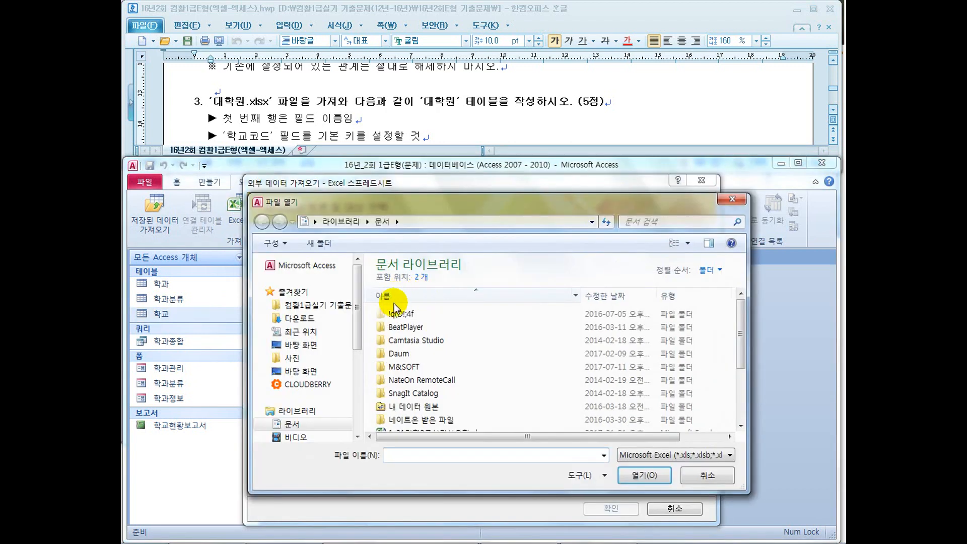
drag(355, 328, 317, 395)
click(318, 395)
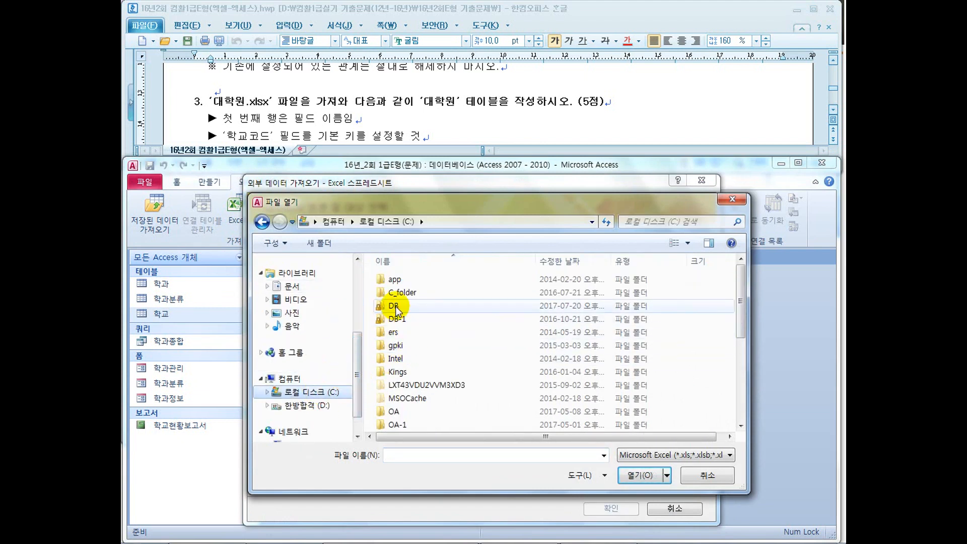
double_click(393, 306)
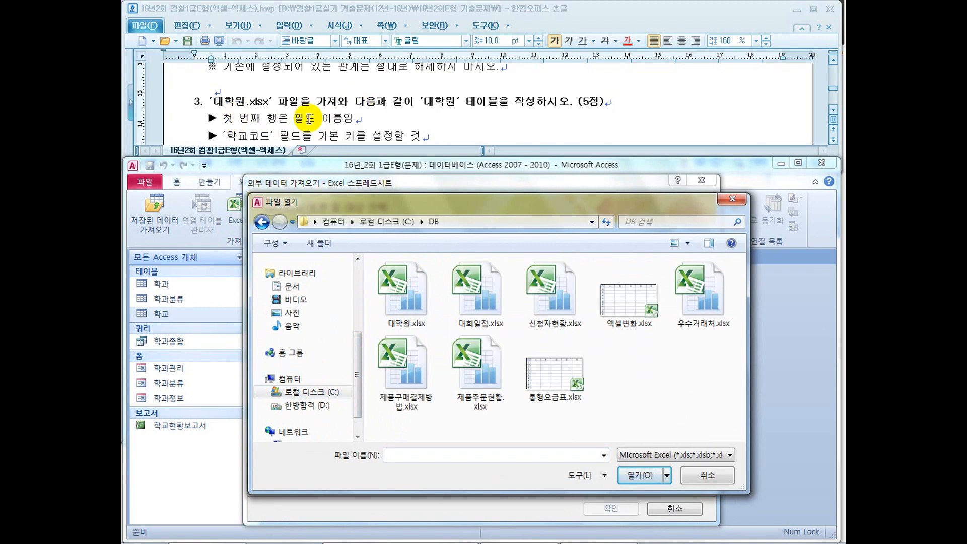
click(419, 325)
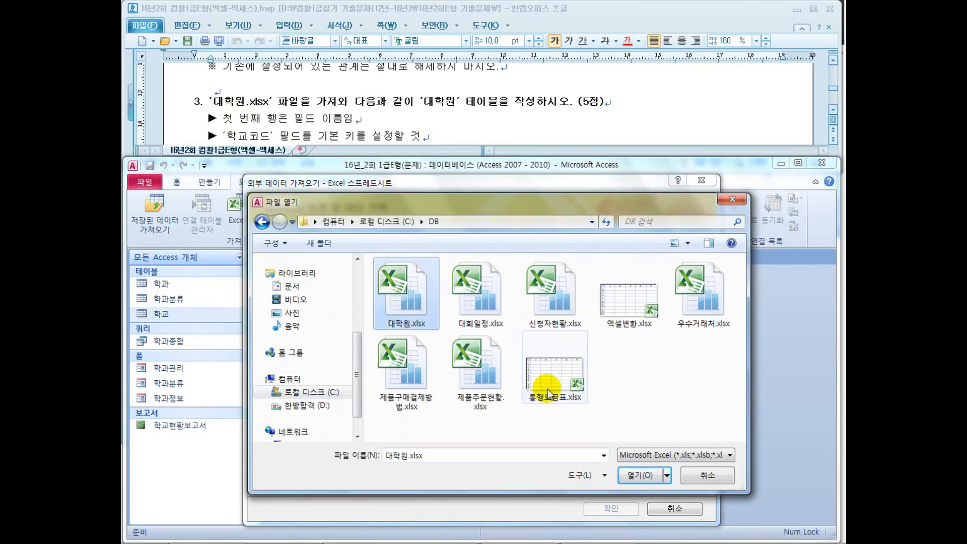
click(649, 473)
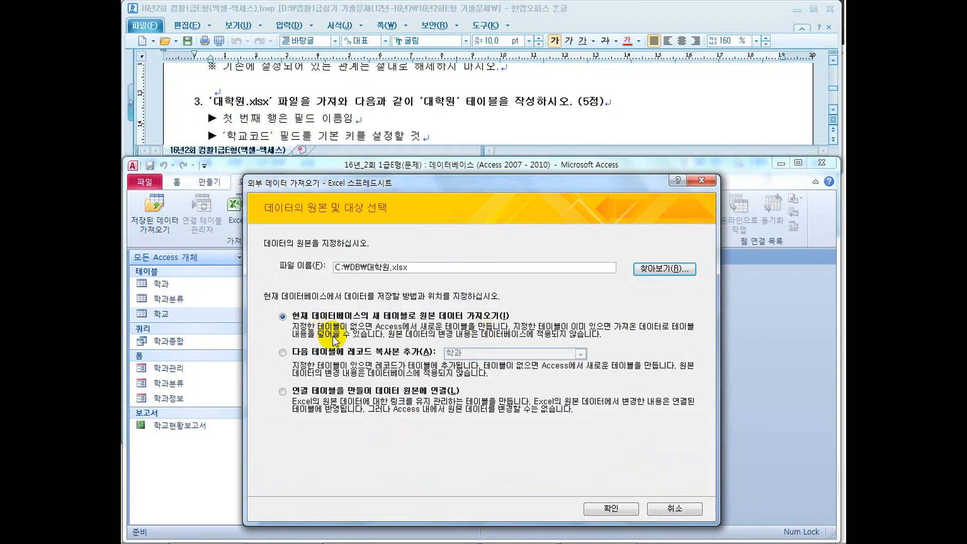
- Import the source data into a new table in the current database, rather than appending or linking it
click(357, 355)
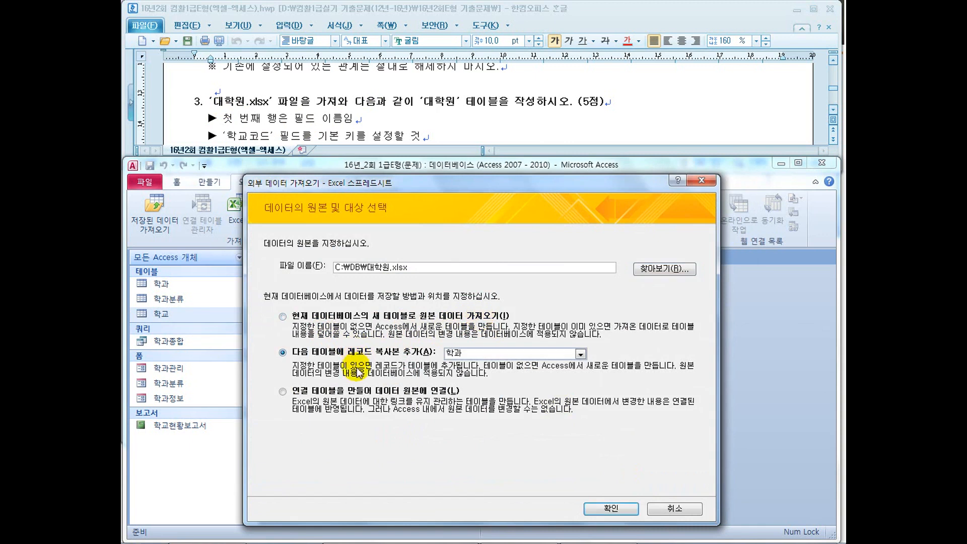
click(385, 395)
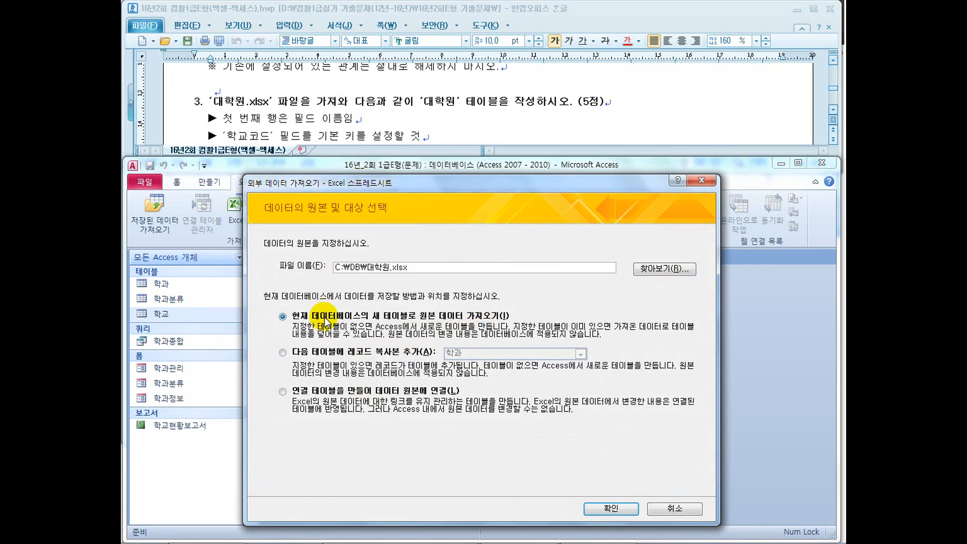
click(611, 509)
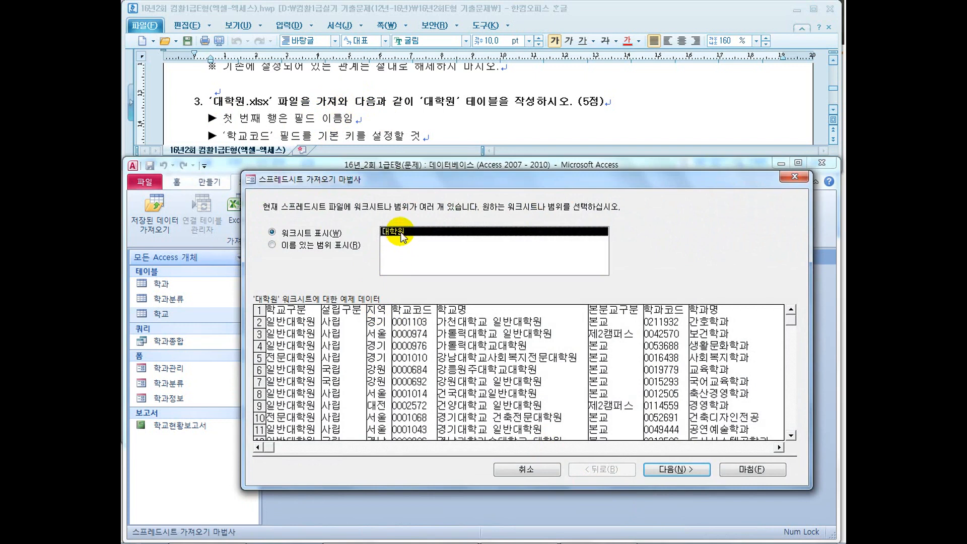
- Review the first-row condition of task 3 in the exam document and choose the 대학원 worksheet for the import
click(275, 245)
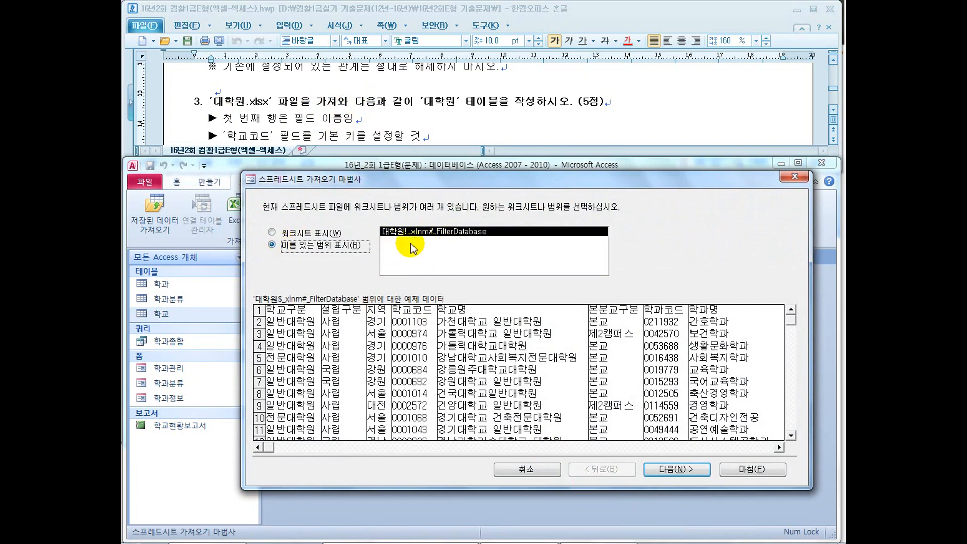
click(351, 128)
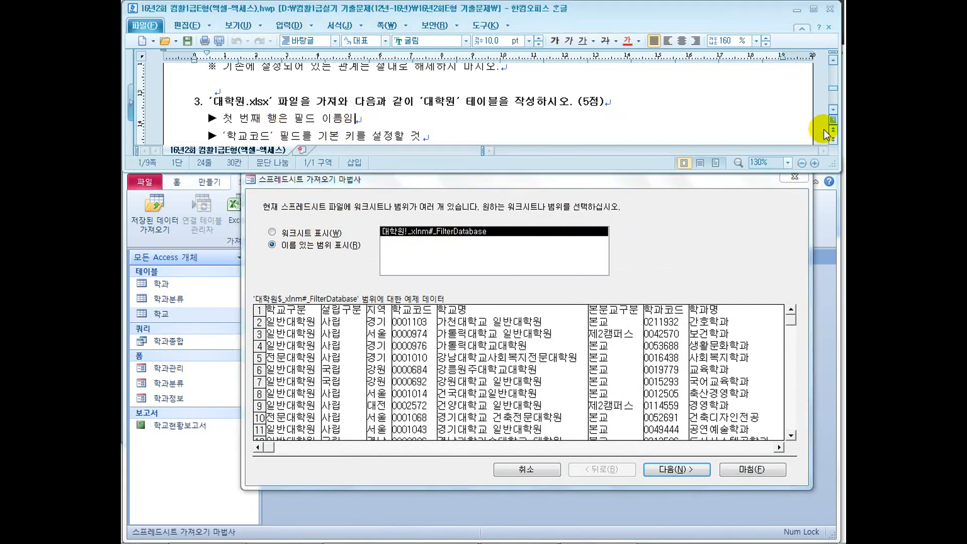
click(833, 109)
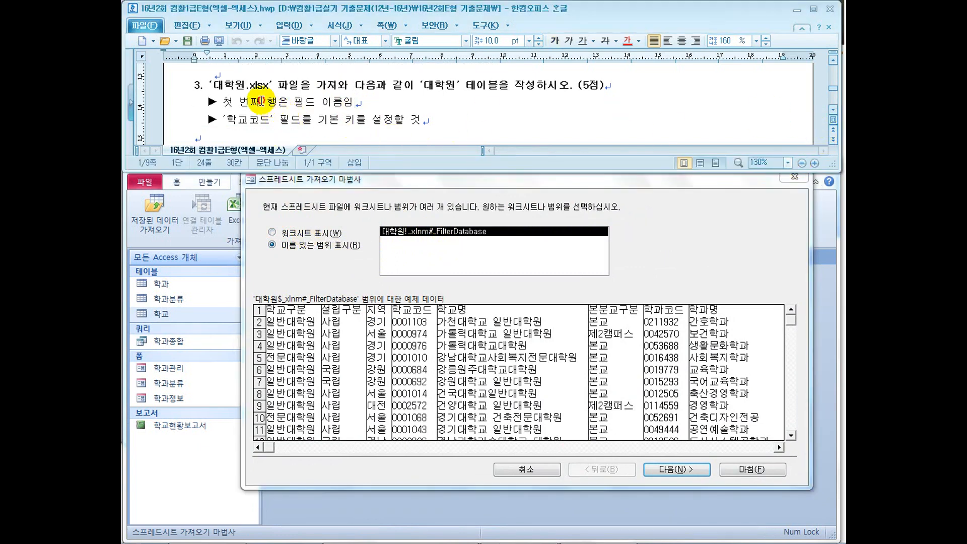
drag(261, 102, 357, 102)
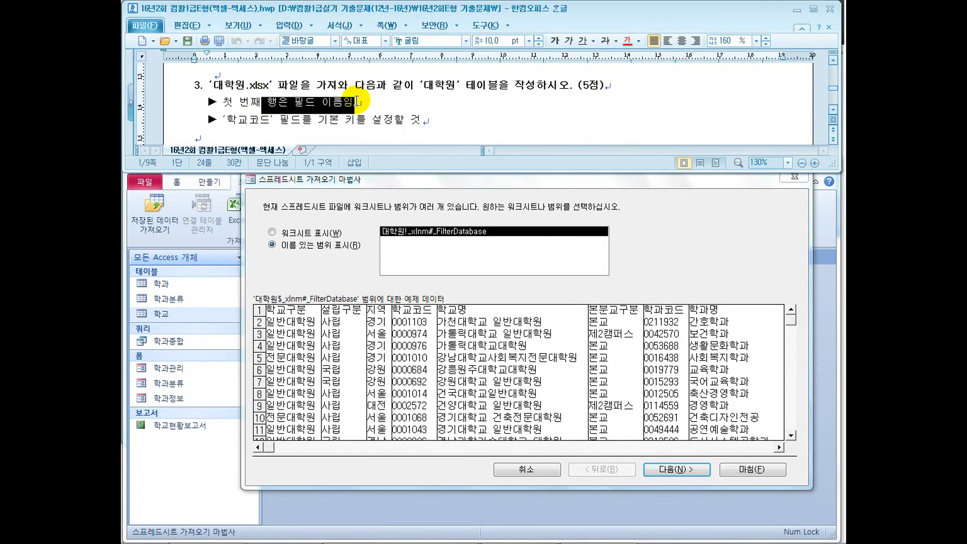
click(316, 232)
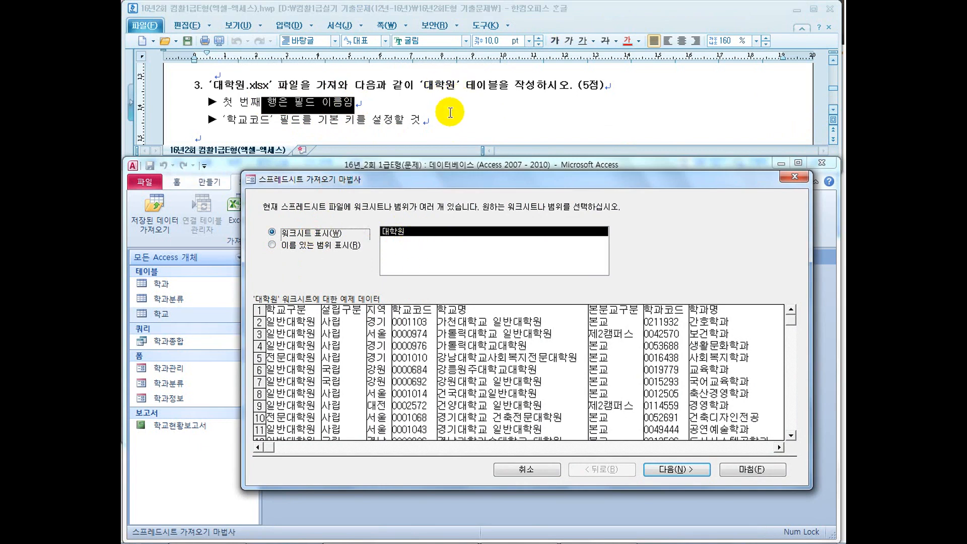
click(650, 469)
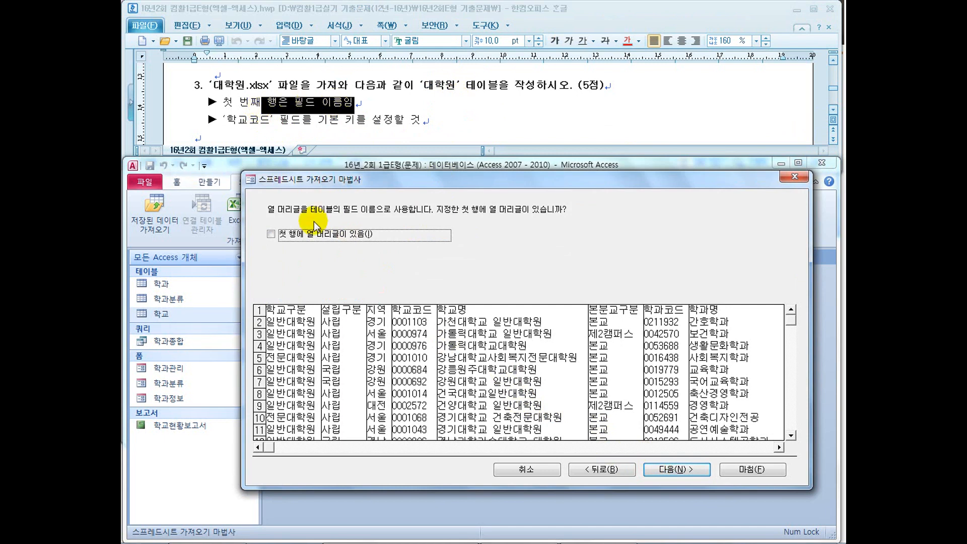
- Use the column headings in the worksheet's first row as the new table's field names
click(289, 235)
click(289, 235)
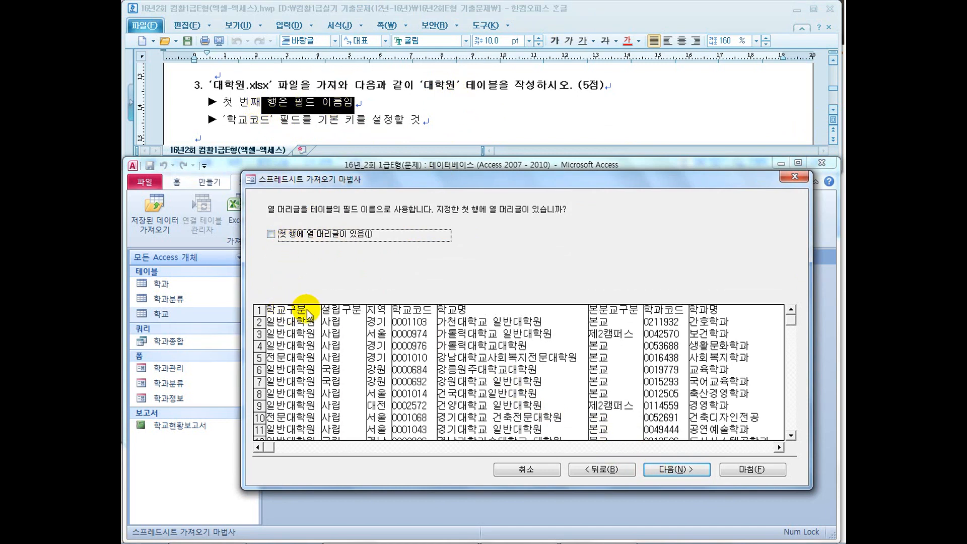
click(310, 234)
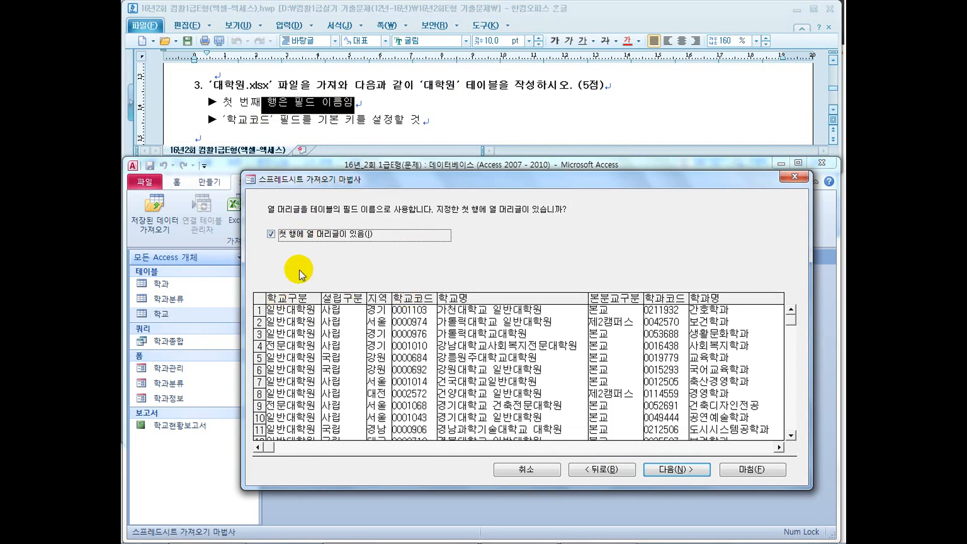
click(672, 471)
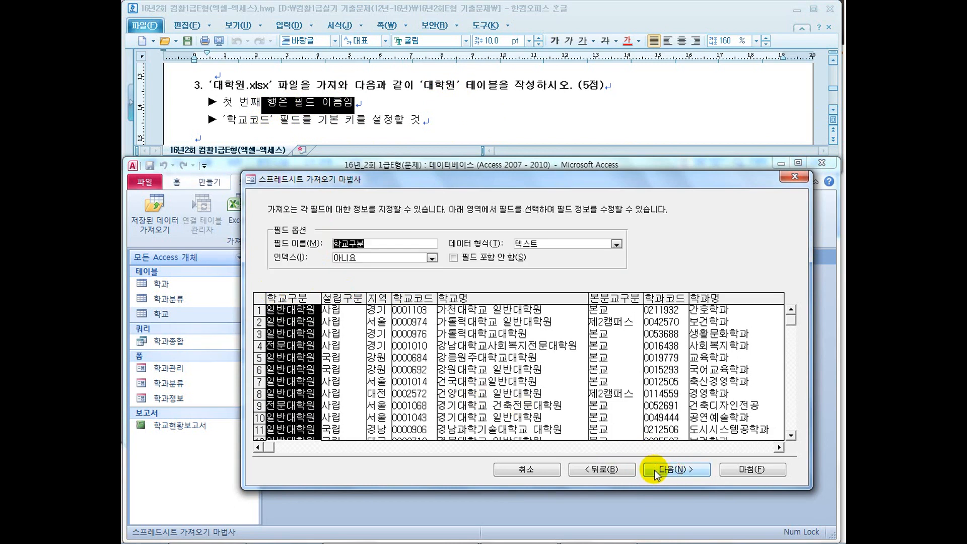
- Keep the default field options and choose 학교코드 as the imported table's primary key
click(683, 471)
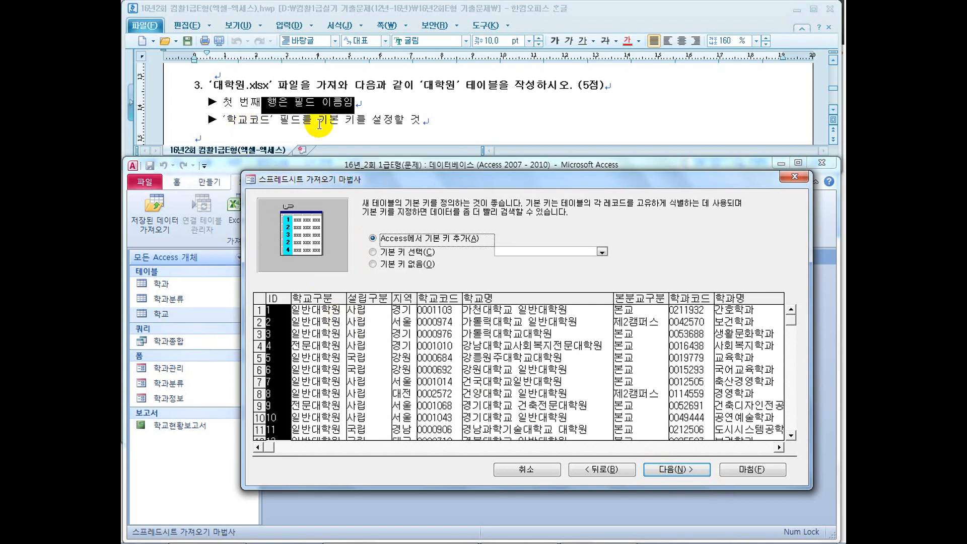
click(426, 253)
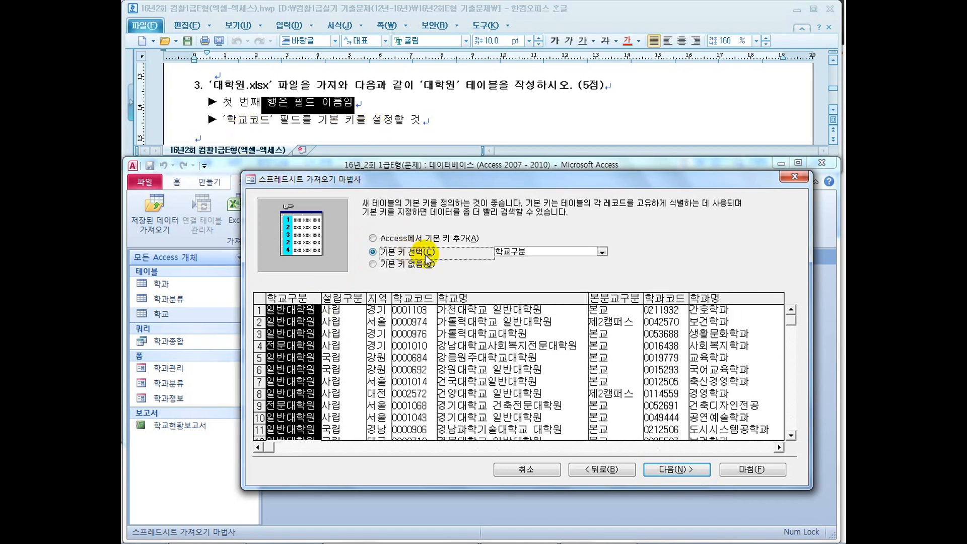
click(602, 252)
click(578, 291)
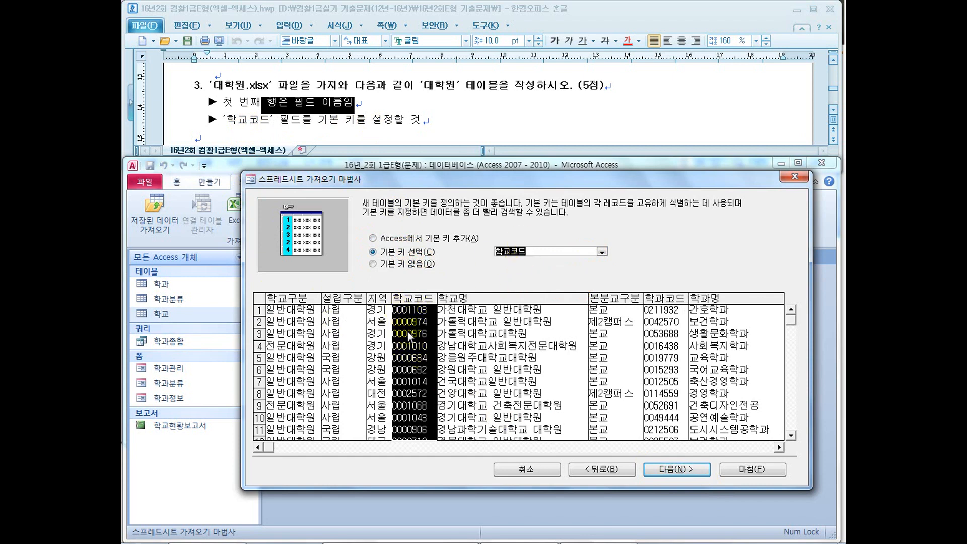
- Finish importing the worksheet as a table named 대학원, without saving the import steps
click(669, 471)
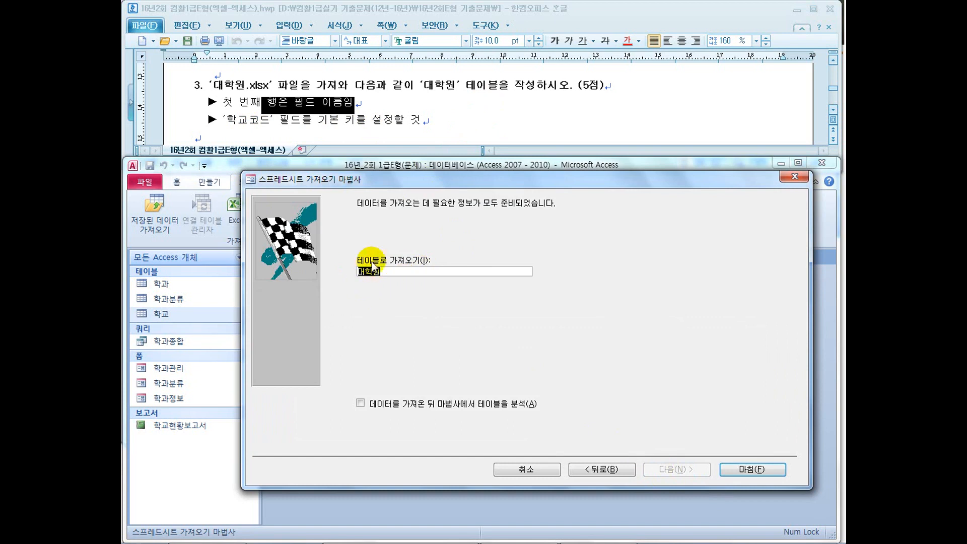
click(720, 468)
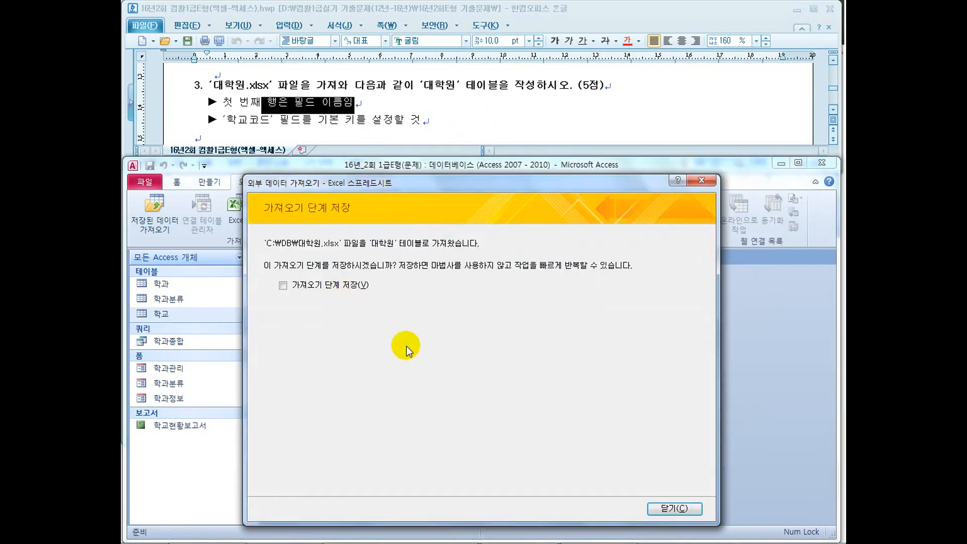
click(674, 509)
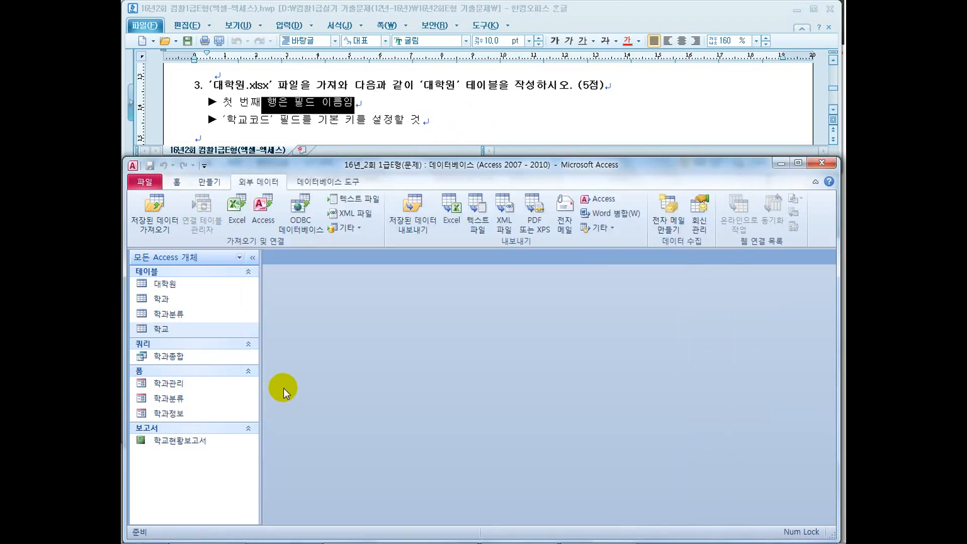
- Open the imported 대학원 table to check its records, and close it
click(172, 284)
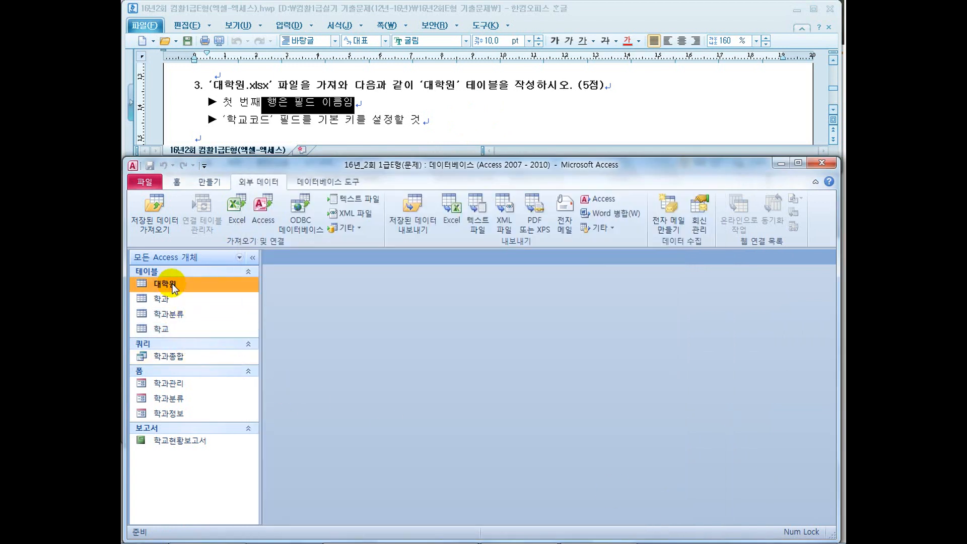
double_click(172, 283)
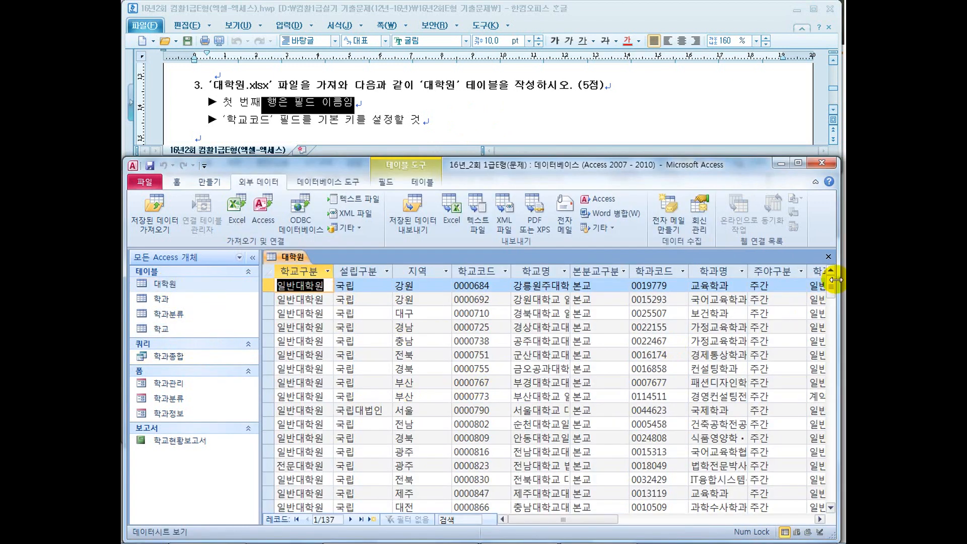
click(828, 259)
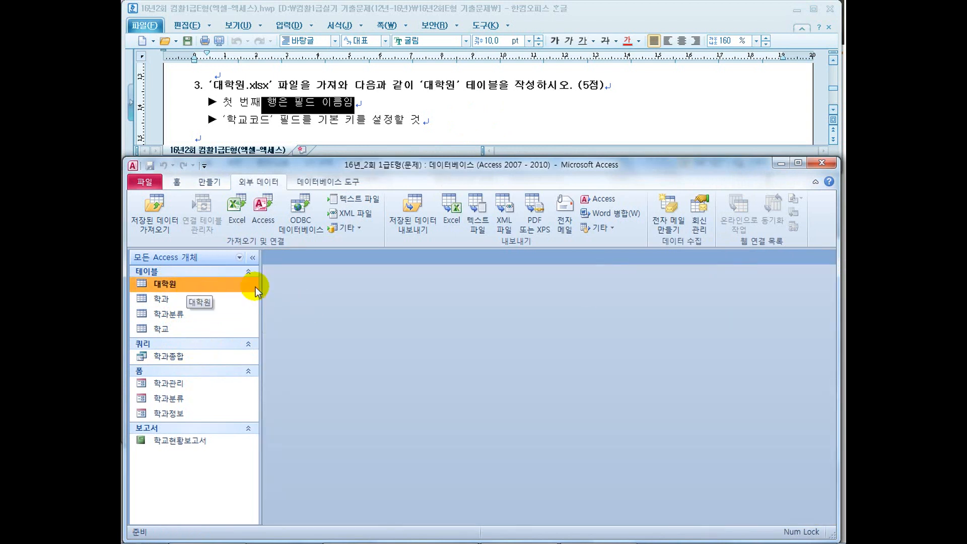
- Find task 1 of 문제2 in the exam document and open the 학과관리 form in Design view
click(479, 91)
scroll(479, 118, down, 1)
scroll(479, 117, down, 1)
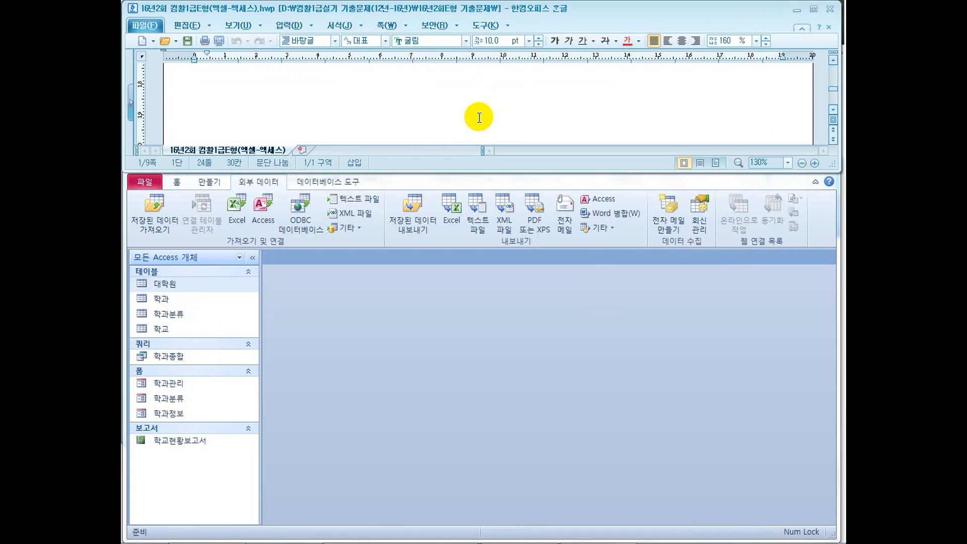
scroll(479, 117, down, 2)
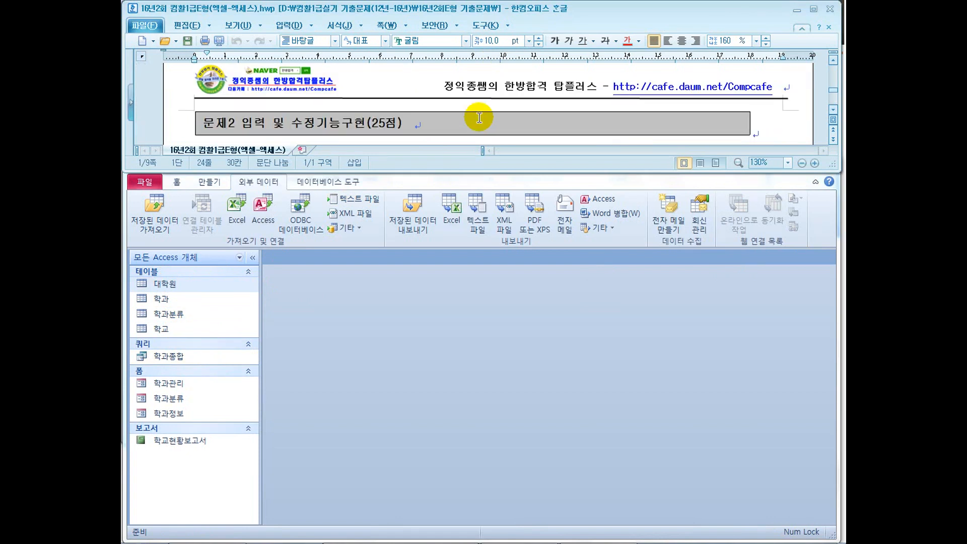
click(834, 109)
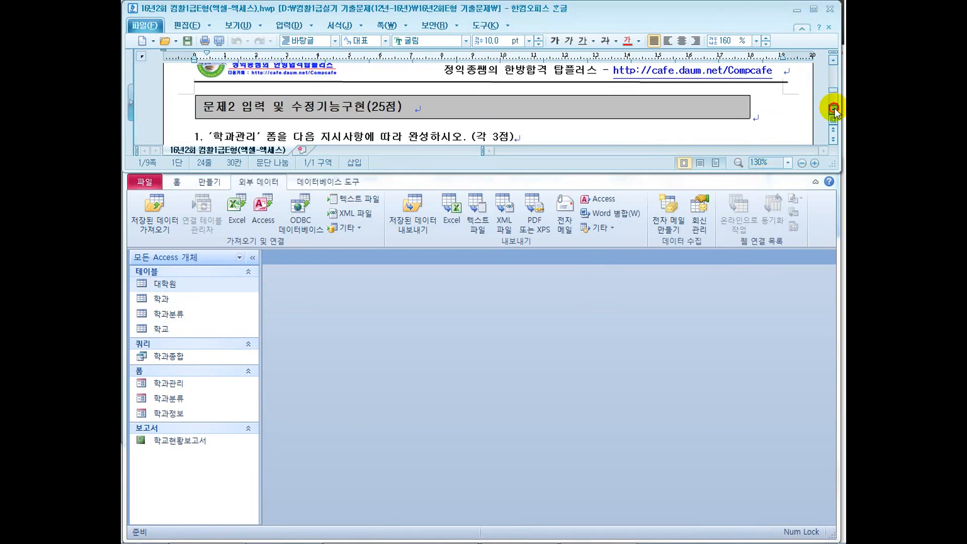
click(833, 109)
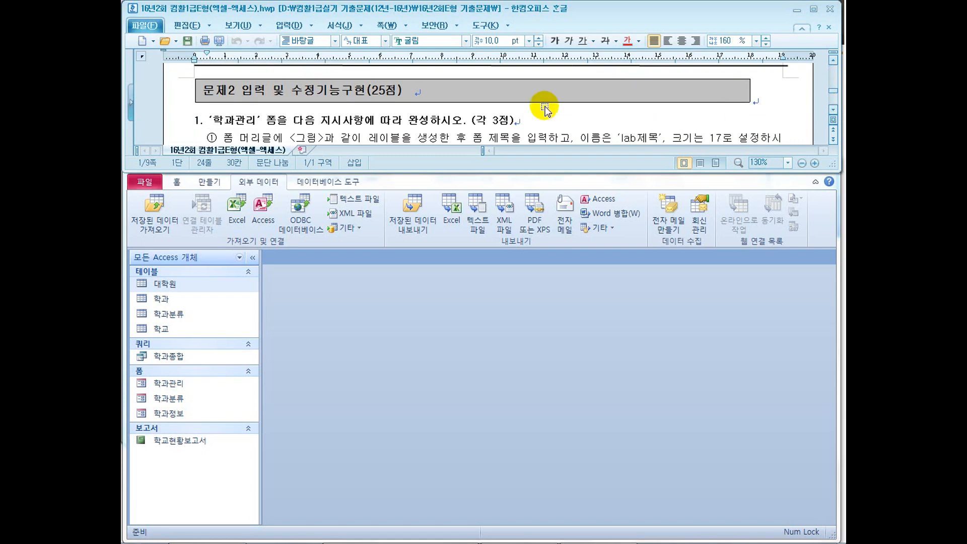
click(321, 120)
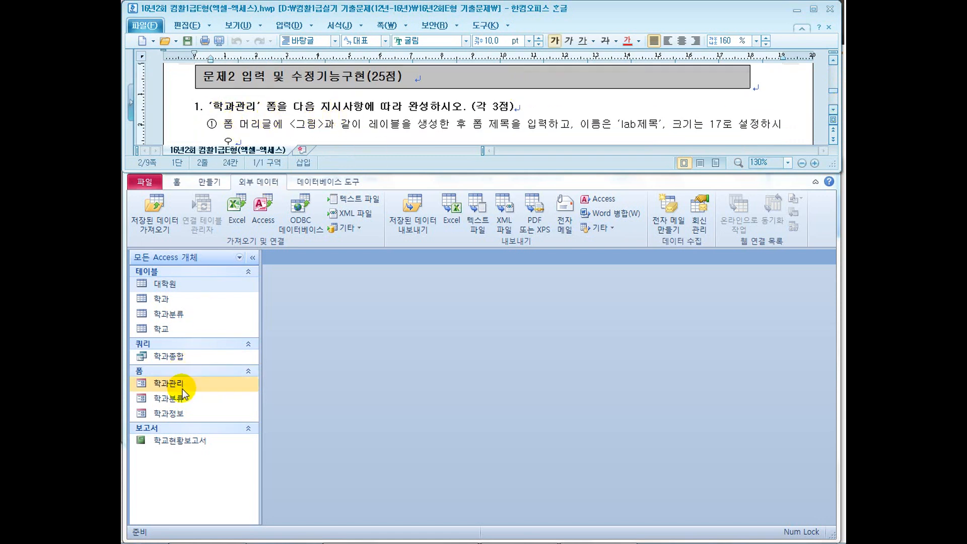
click(183, 387)
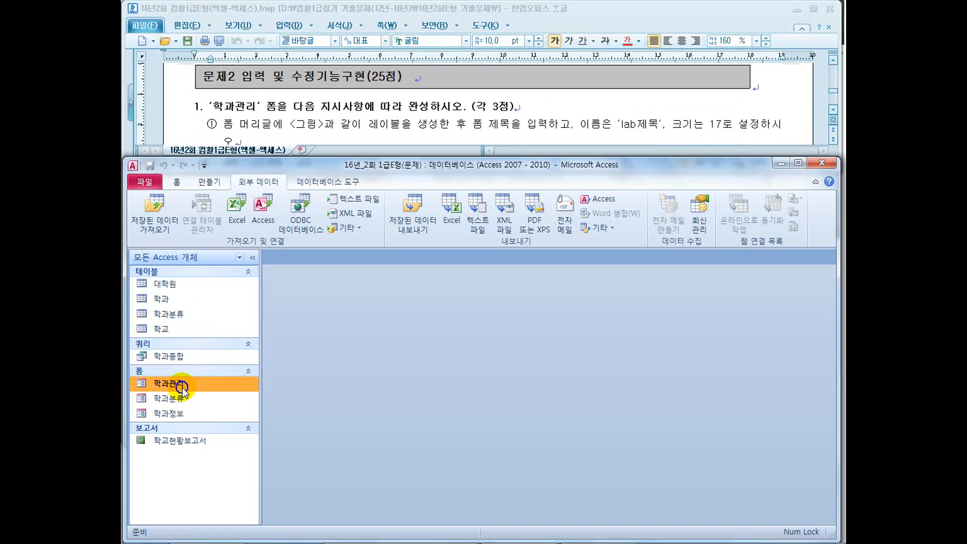
right_click(183, 388)
click(226, 239)
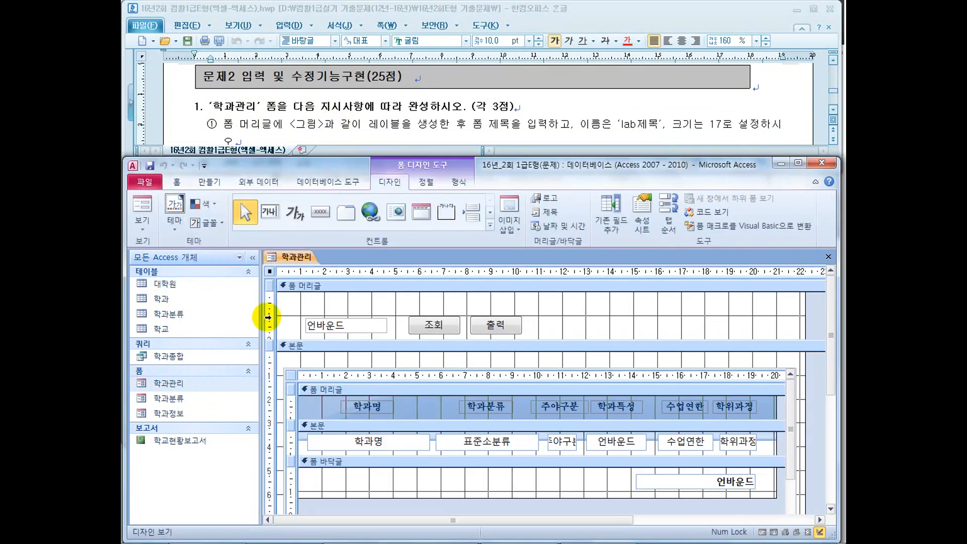
- Read item ① on the form header label's name and size, and examine the title in the 학과관리 reference picture
drag(249, 125, 355, 127)
click(416, 130)
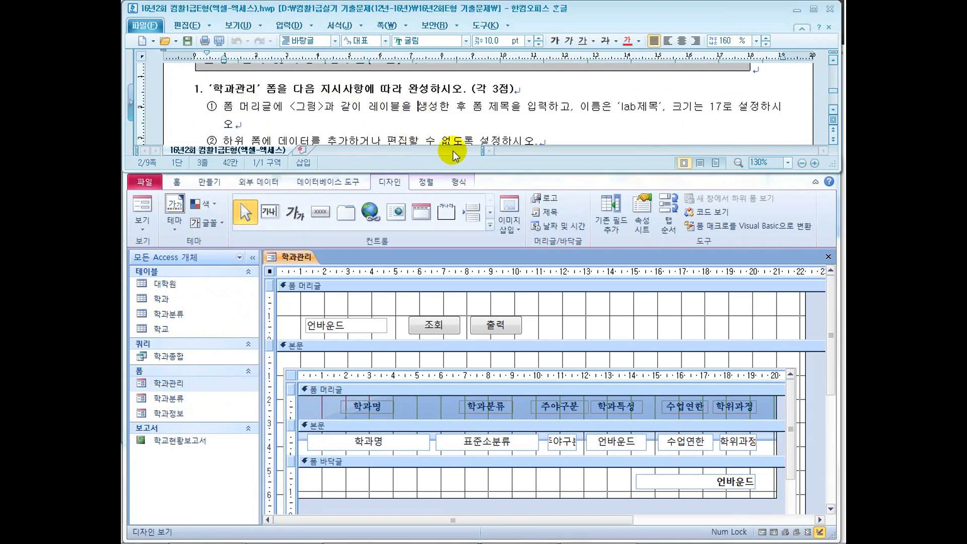
drag(467, 106, 524, 110)
drag(615, 107, 656, 111)
click(713, 108)
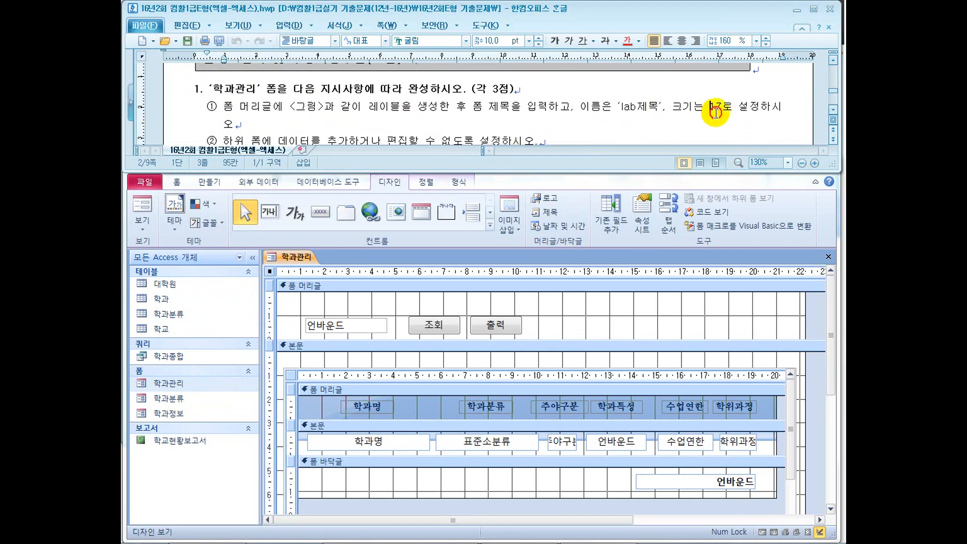
click(833, 109)
click(834, 109)
click(834, 109)
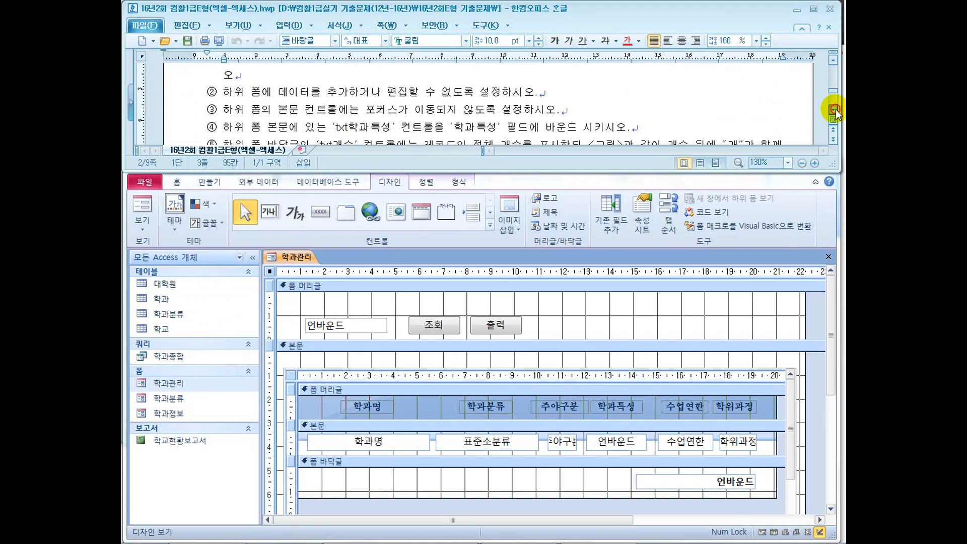
click(834, 61)
click(833, 61)
click(834, 60)
drag(262, 108, 340, 107)
click(352, 282)
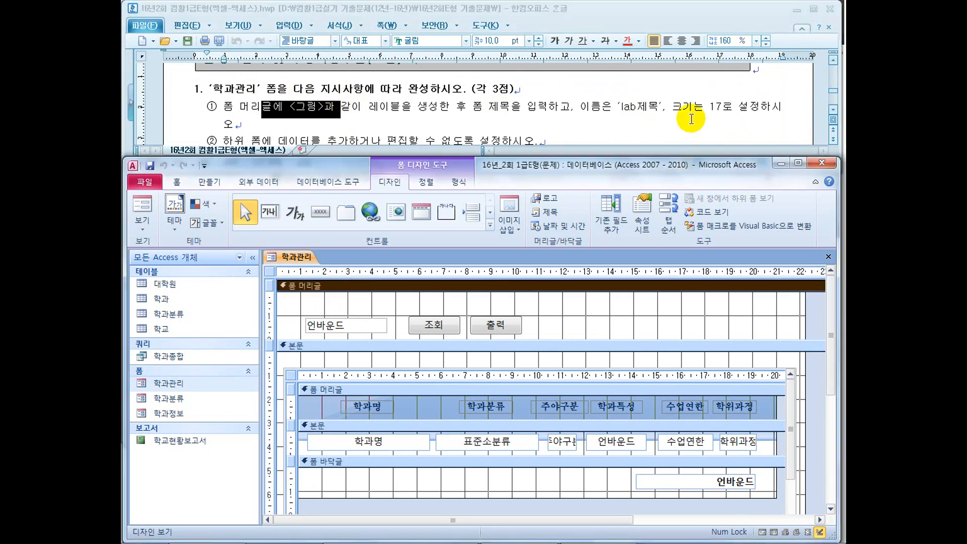
click(833, 109)
scroll(834, 109, down, 5)
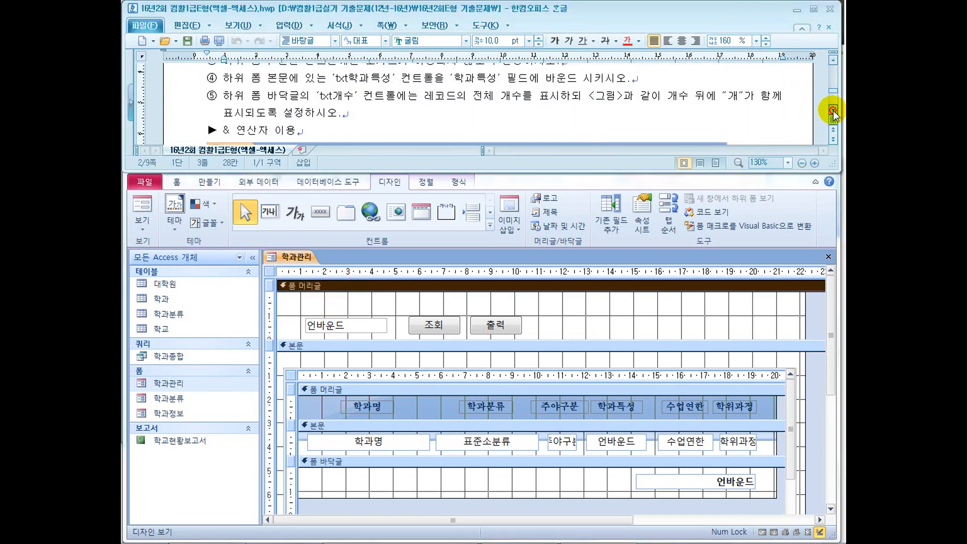
scroll(834, 115, down, 1)
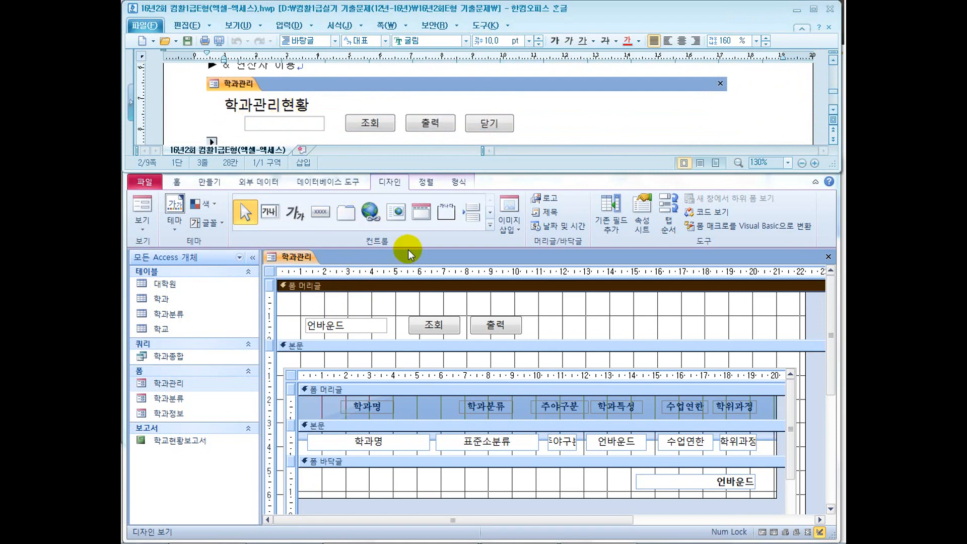
- Add a label reading 학과관리현황 to the form header above the unbound text box, about 0.5 cm from the form's left edge
click(393, 194)
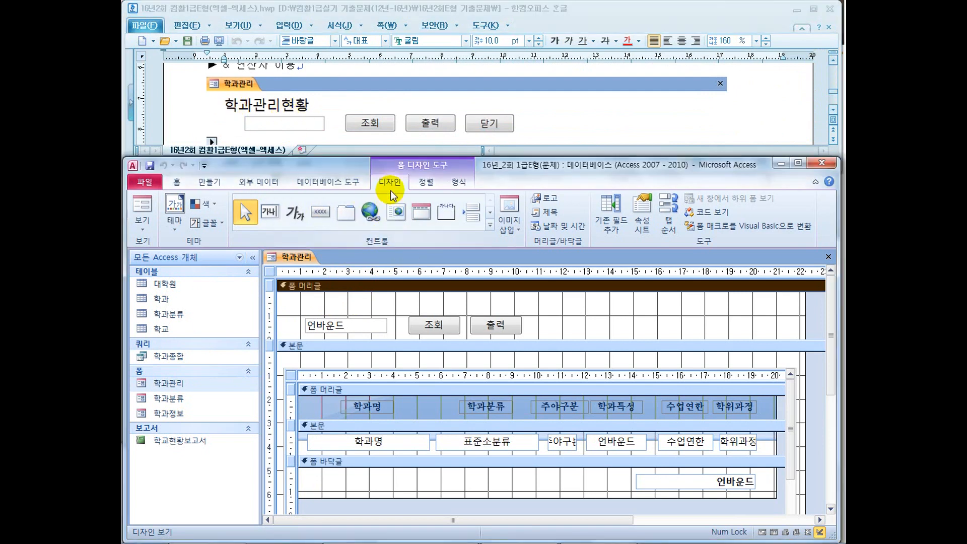
click(293, 222)
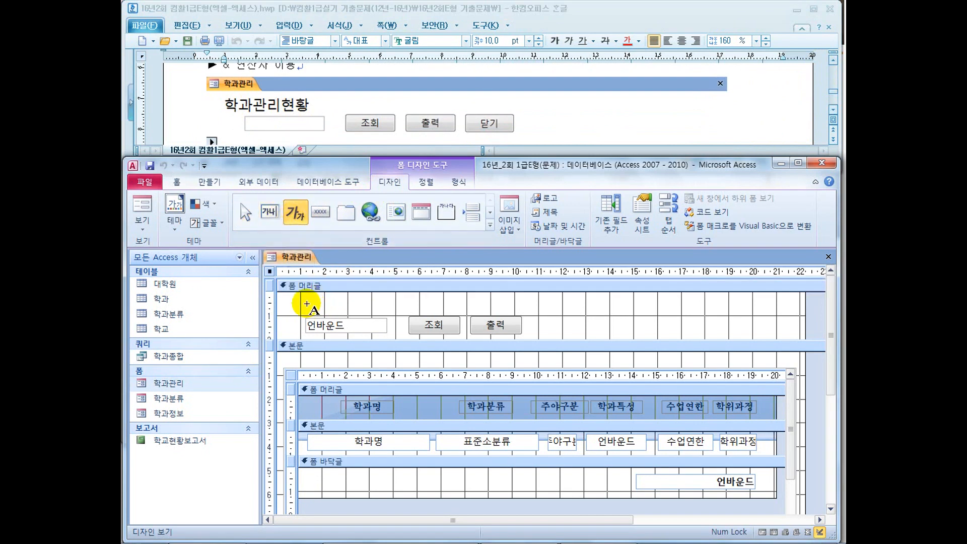
click(306, 302)
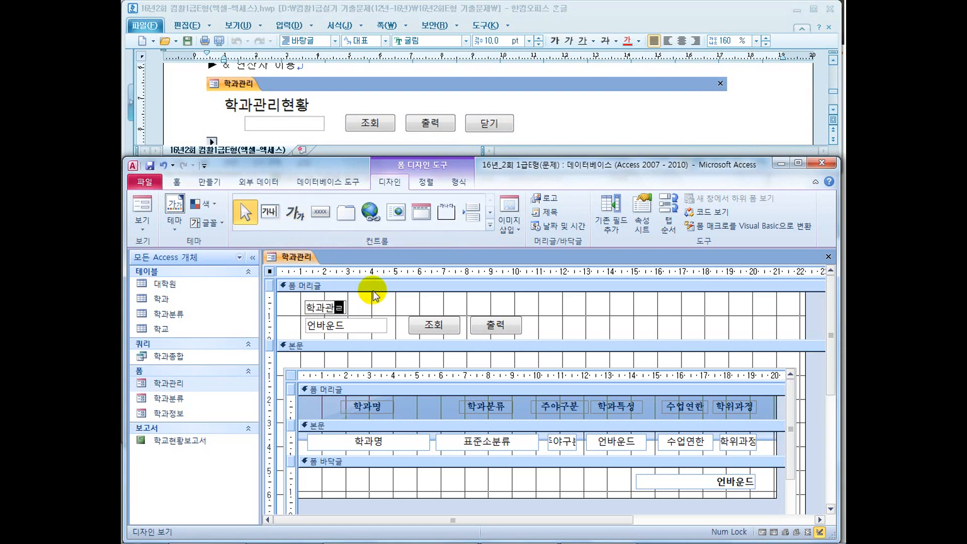
key(Return)
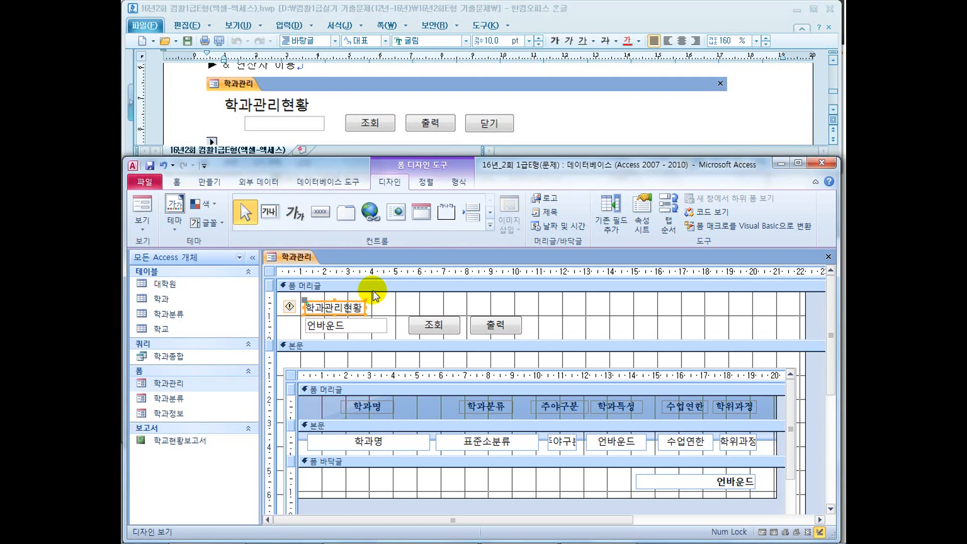
click(342, 300)
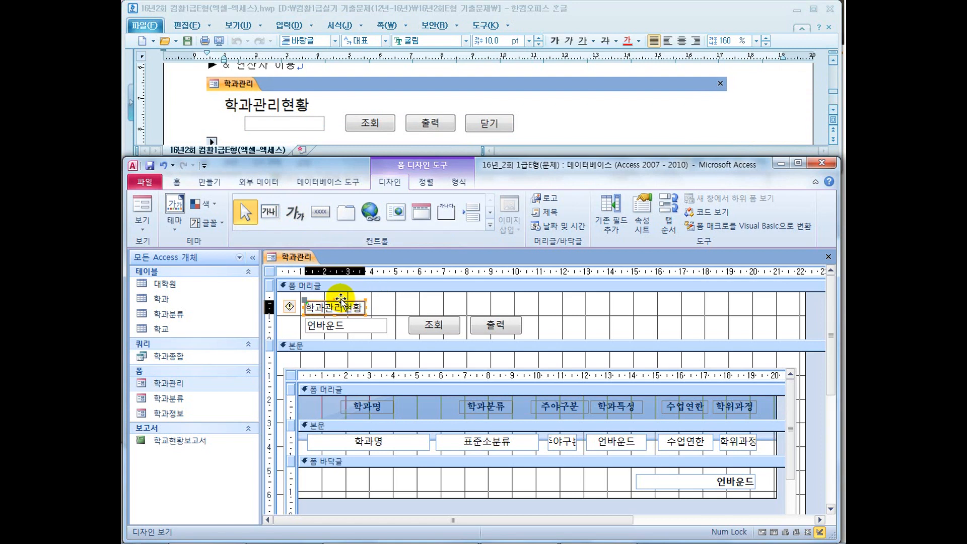
drag(325, 298, 341, 298)
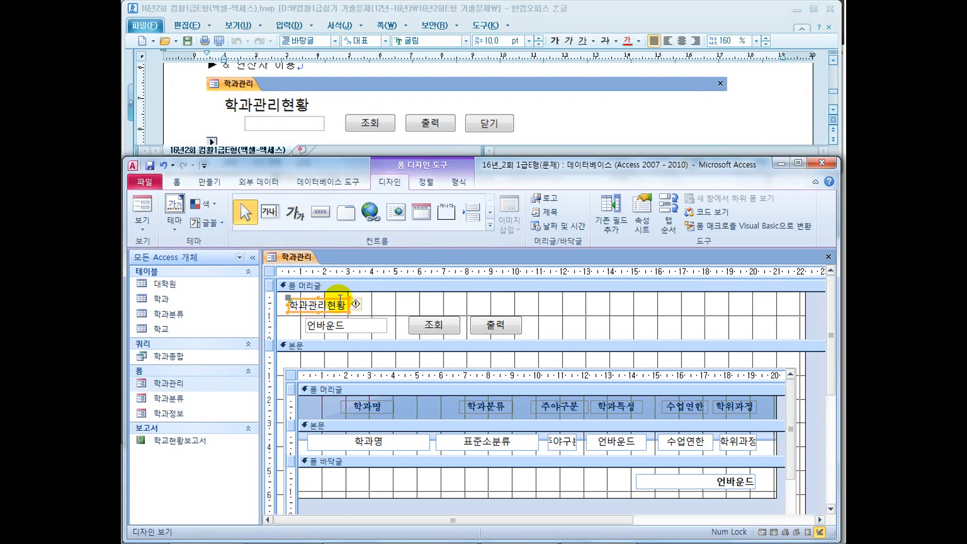
- Open the properties of the 학과관리현황 label and set its name to lab제목
right_click(339, 301)
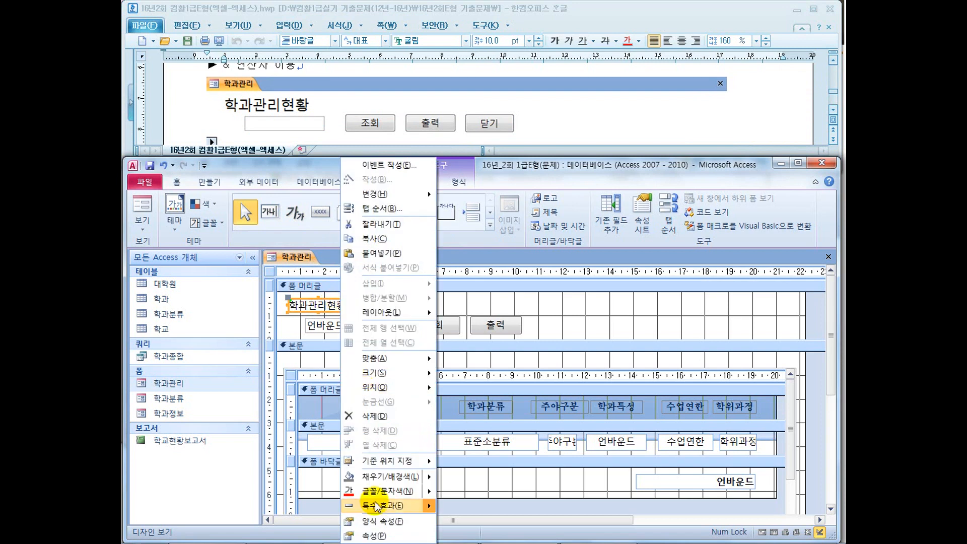
click(379, 533)
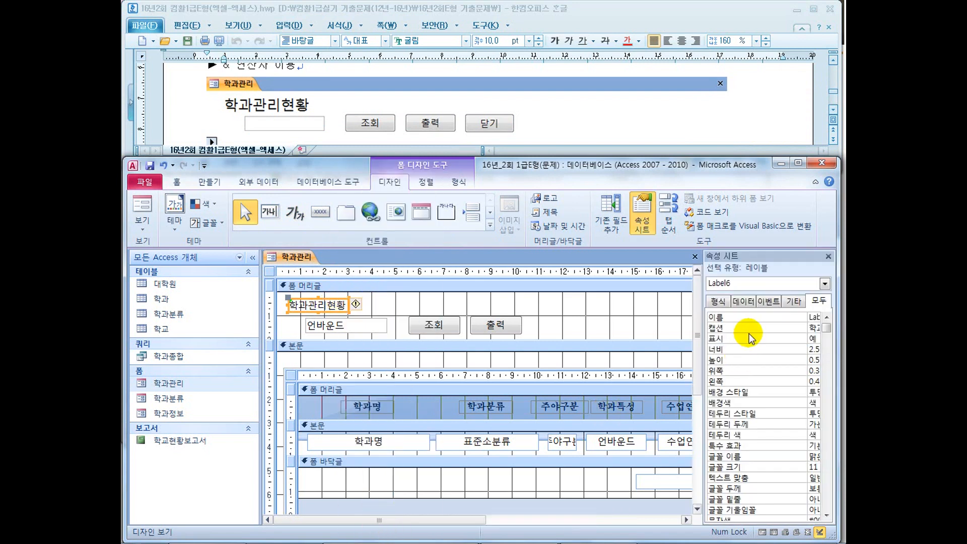
drag(807, 324, 750, 324)
double_click(792, 319)
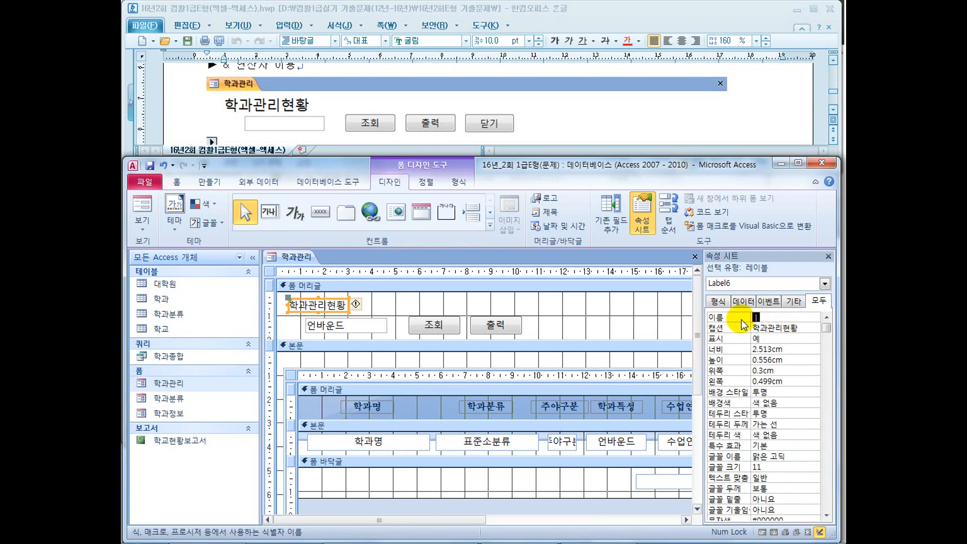
text(lab제목)
key(Return)
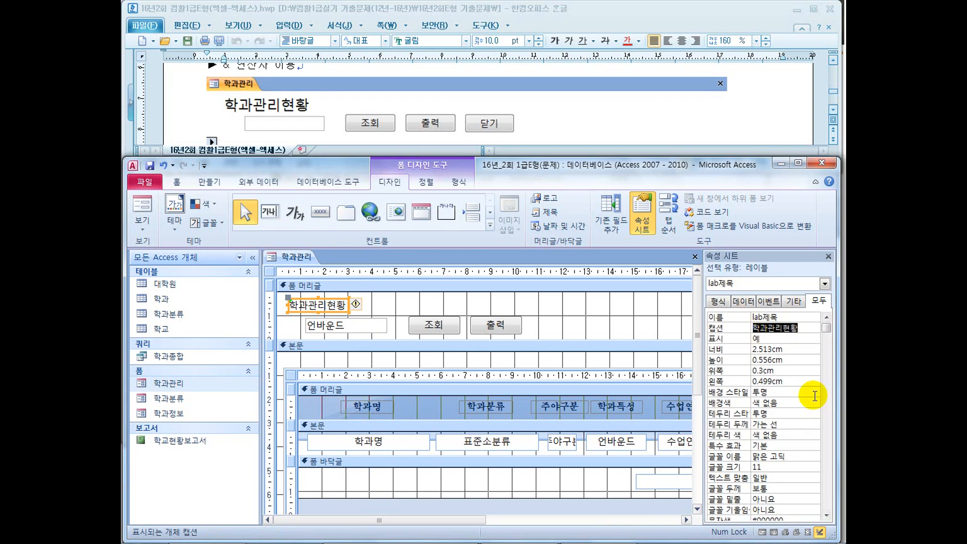
- Set the lab제목 label's font size to 17 and check it against item ① in the exam document
click(741, 466)
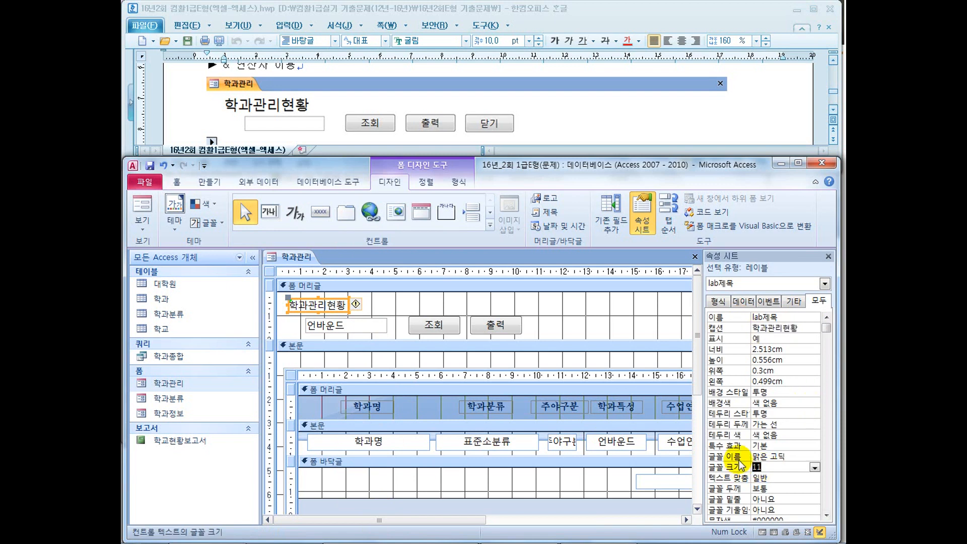
text(7)
key(Return)
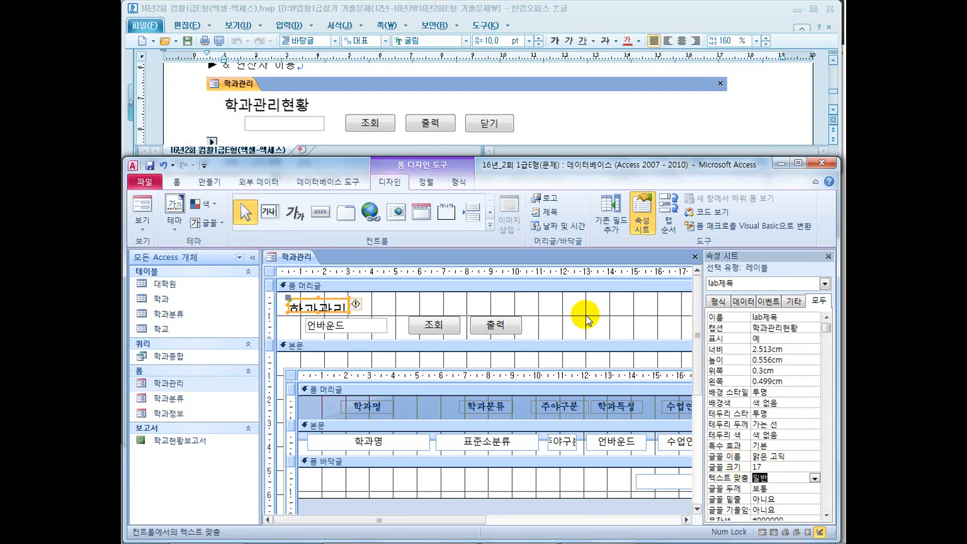
click(747, 129)
scroll(745, 126, up, 3)
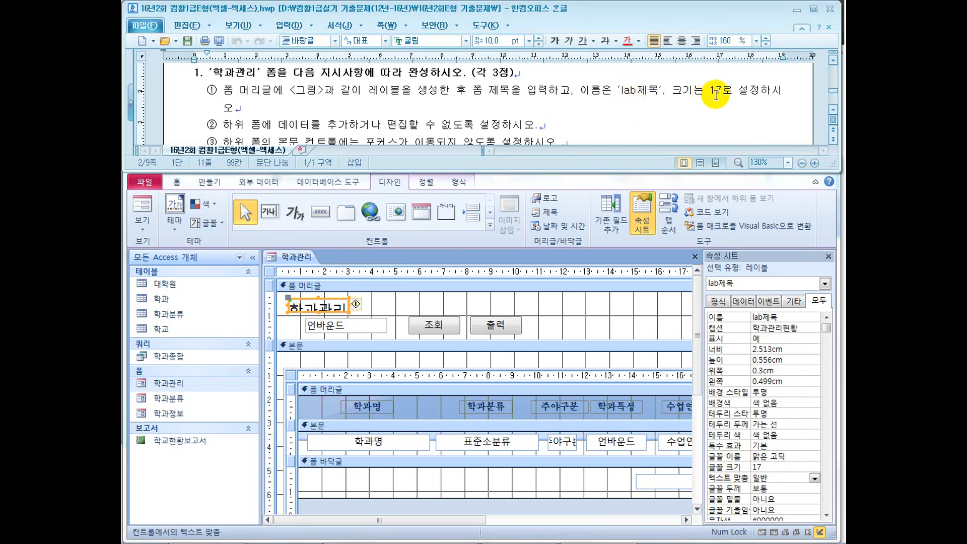
- Enlarge the lab제목 label to about 5.9 cm wide and 0.9 cm high so the whole title 학과관리현황 fits
click(349, 311)
click(176, 181)
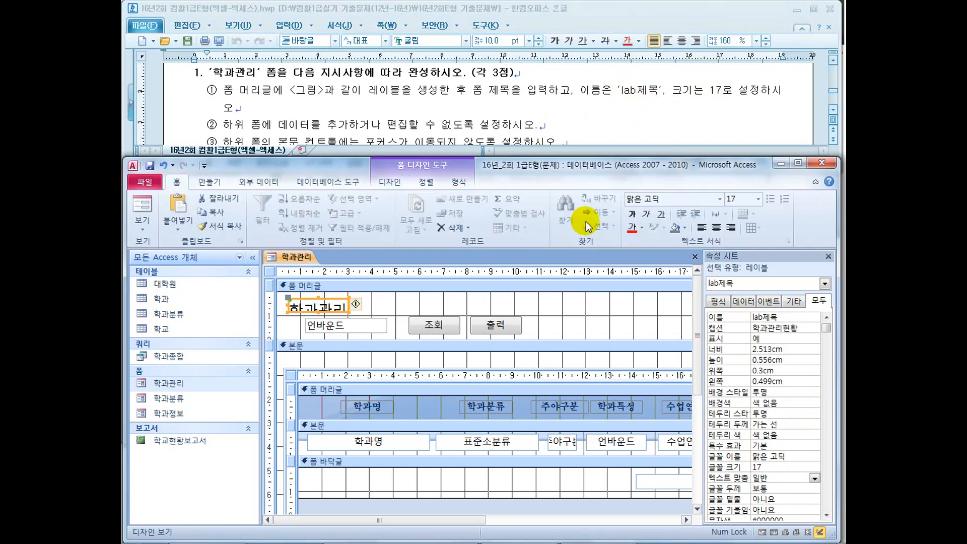
drag(349, 312, 429, 313)
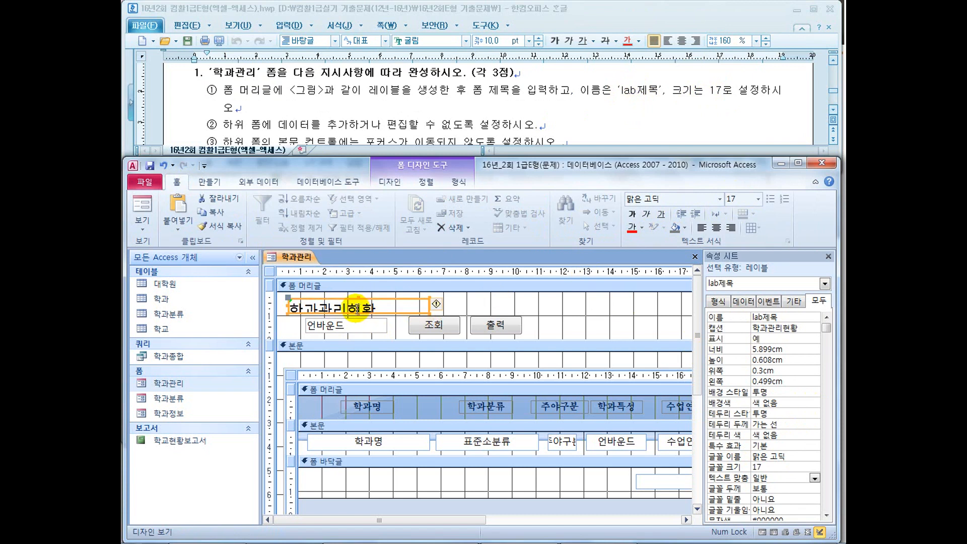
click(360, 298)
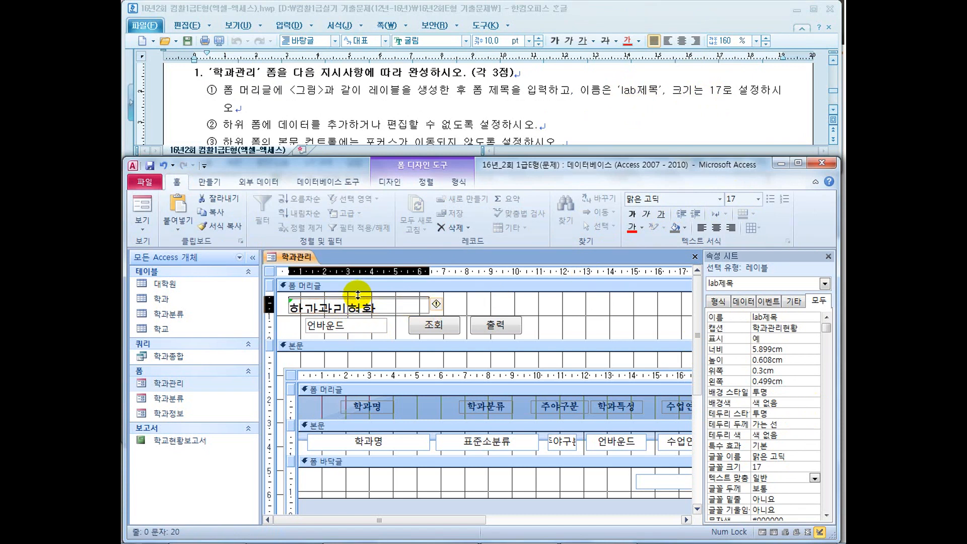
click(358, 294)
click(358, 295)
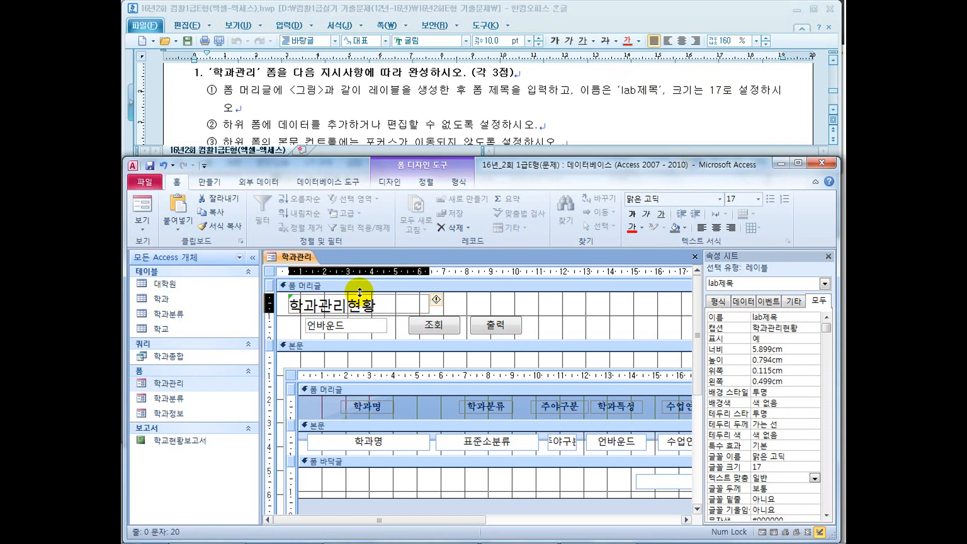
drag(359, 292, 359, 290)
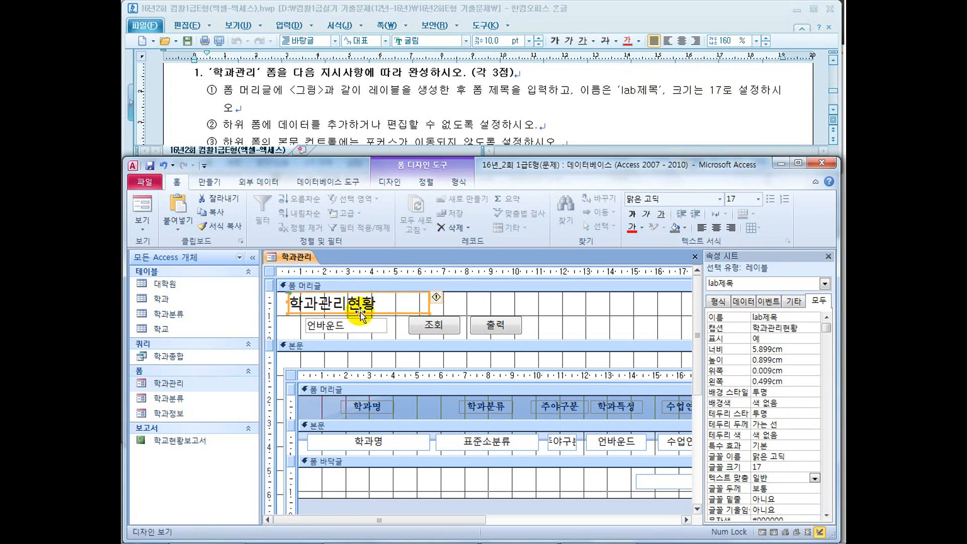
- Following the reference picture, narrow the lab제목 label to about 3.9 cm and move it to 0.3 cm from the left edge and 0 cm from the top
click(431, 124)
scroll(433, 125, down, 5)
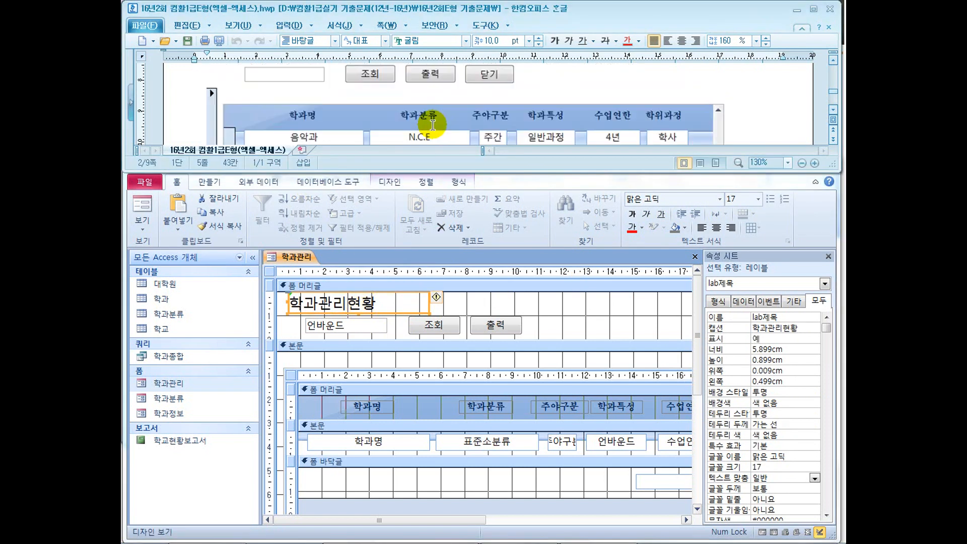
scroll(433, 125, up, 2)
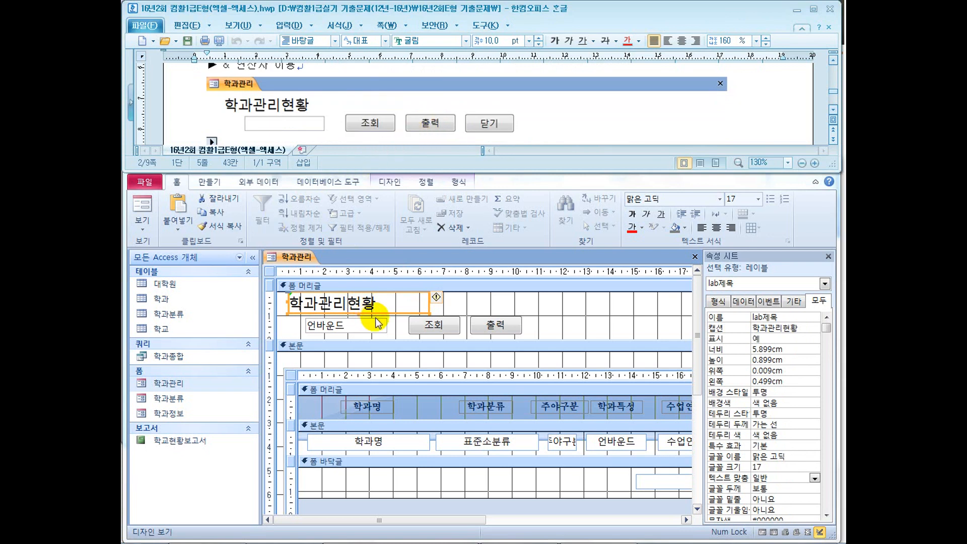
drag(431, 314, 382, 312)
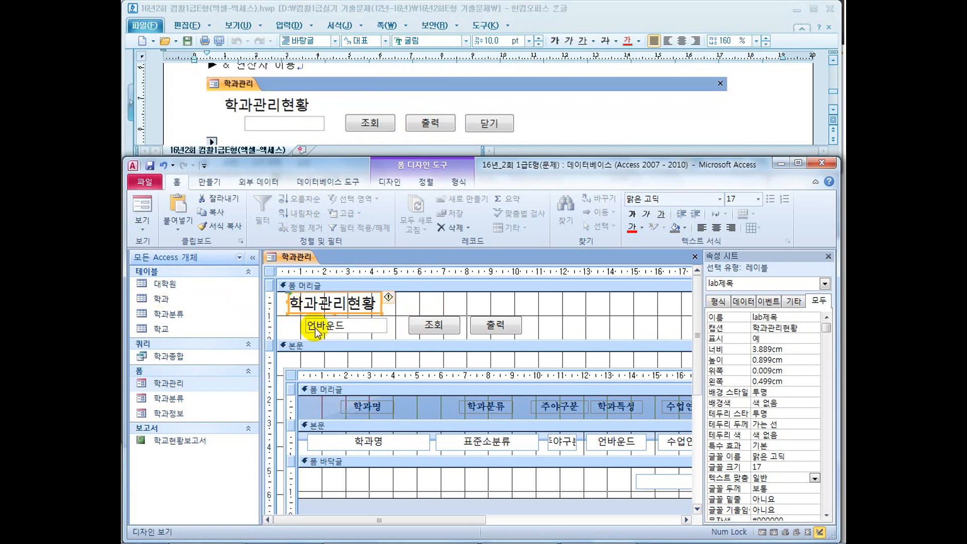
drag(305, 315, 296, 315)
click(300, 315)
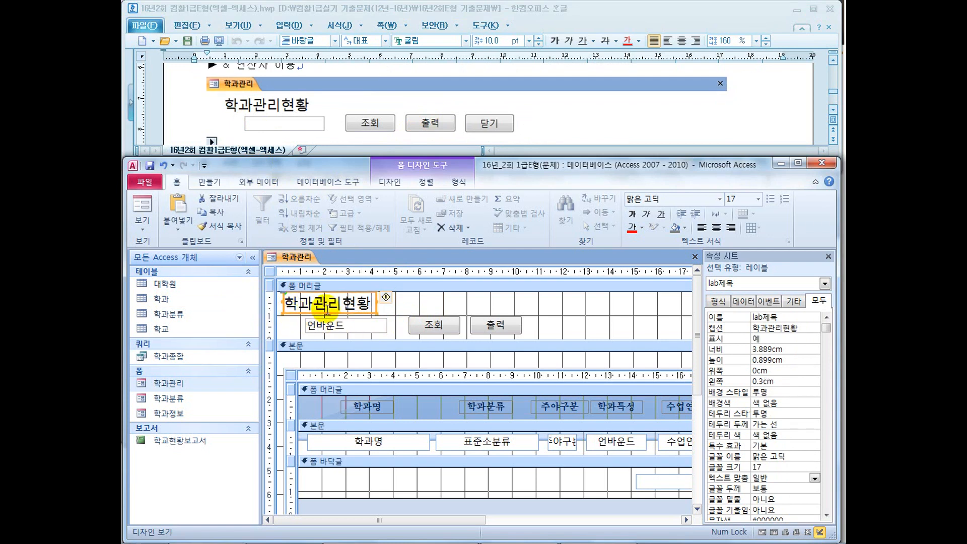
- Preview the 학과관리 form in Form View to compare its title with the reference picture, and return to Design View
click(145, 205)
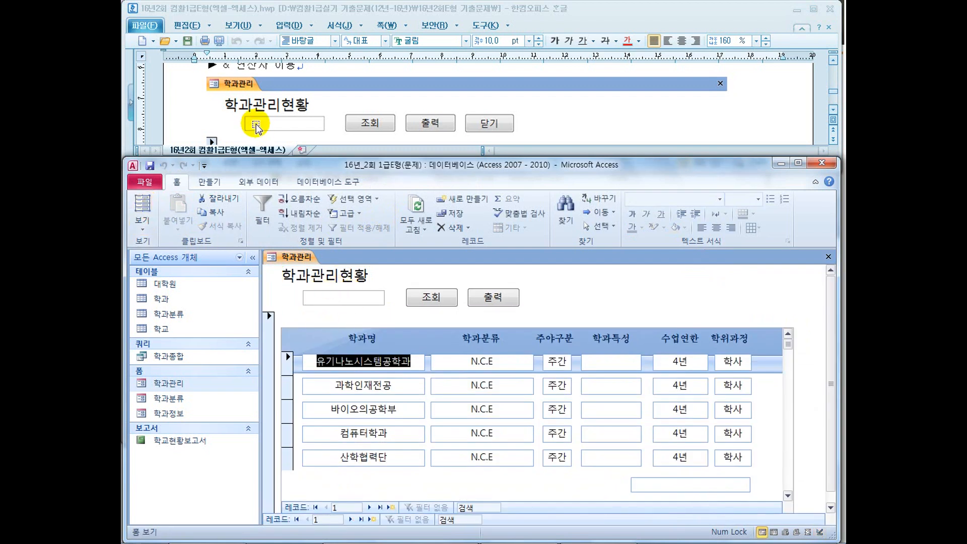
click(143, 226)
click(143, 389)
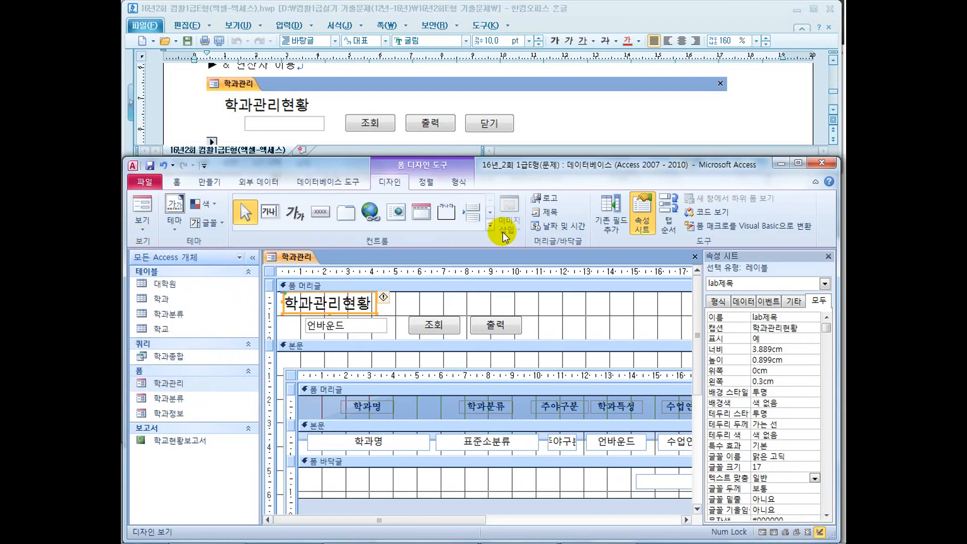
- Following item ②, set the subform's 추가 가능 and 편집 가능 properties to 아니요
click(788, 105)
scroll(784, 105, down, 5)
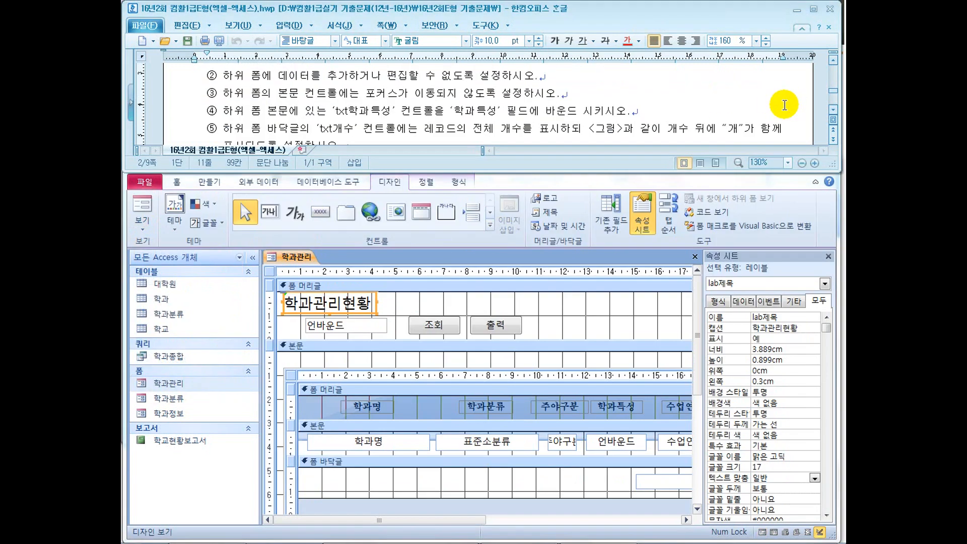
drag(251, 76, 385, 78)
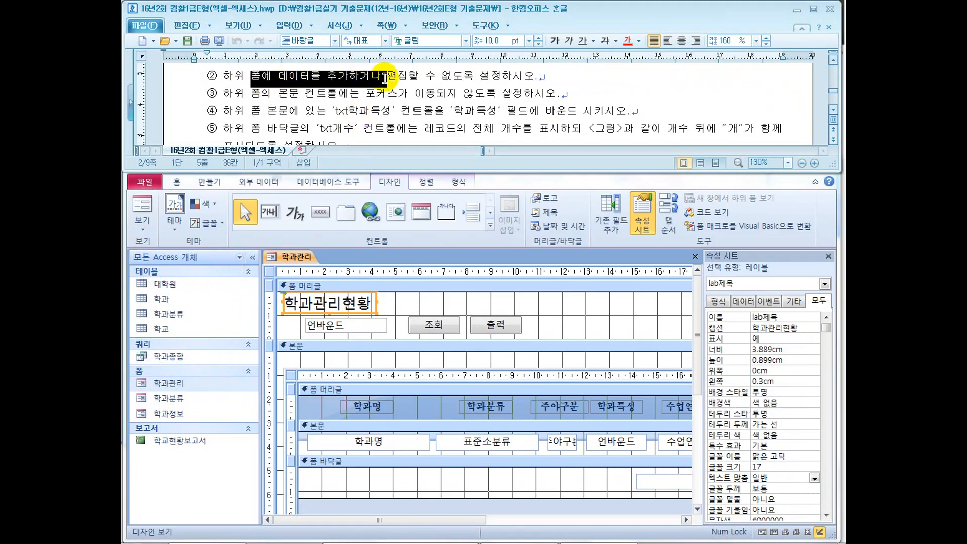
click(270, 272)
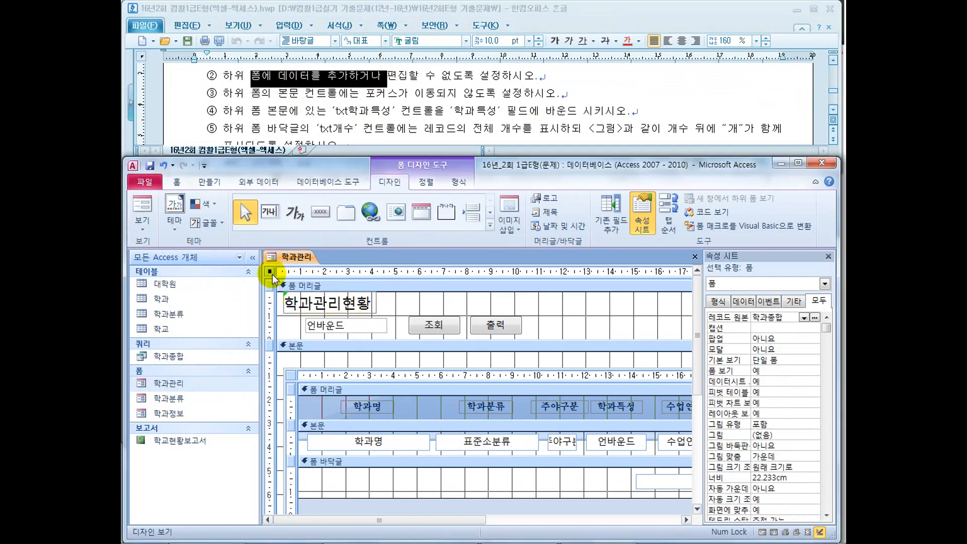
click(292, 376)
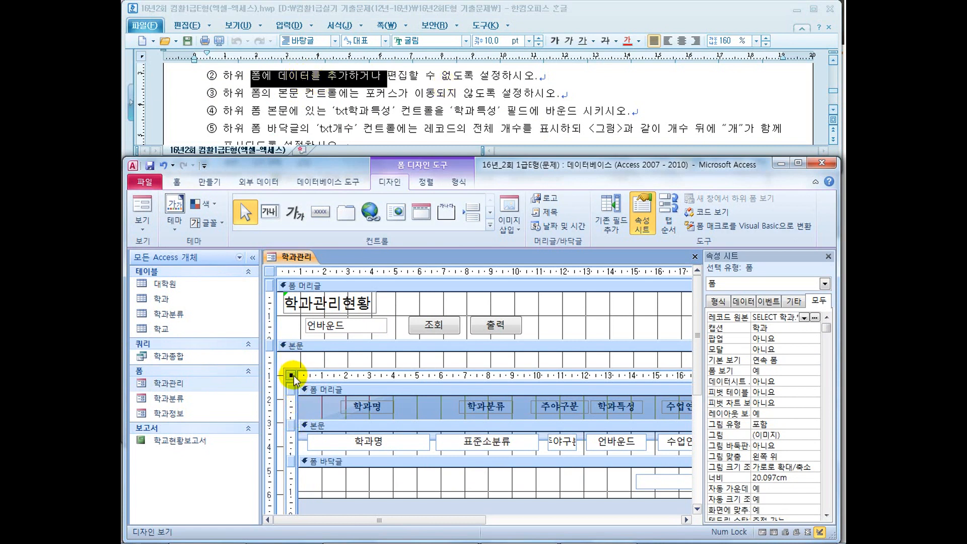
click(751, 302)
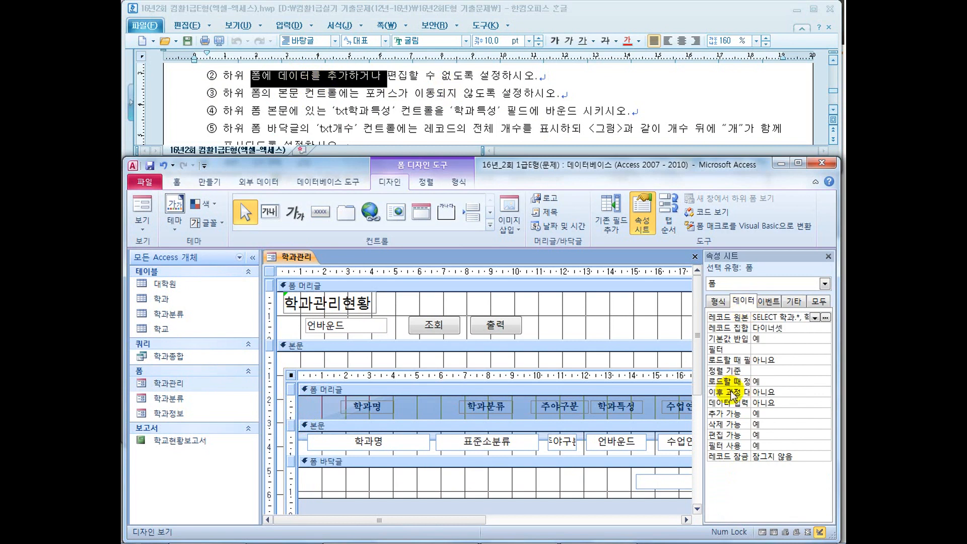
click(764, 424)
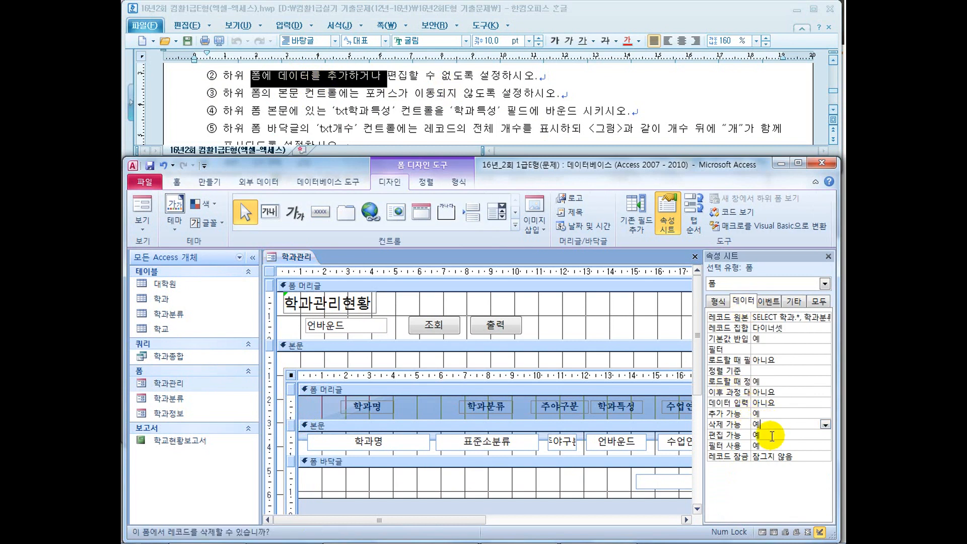
click(768, 436)
click(772, 445)
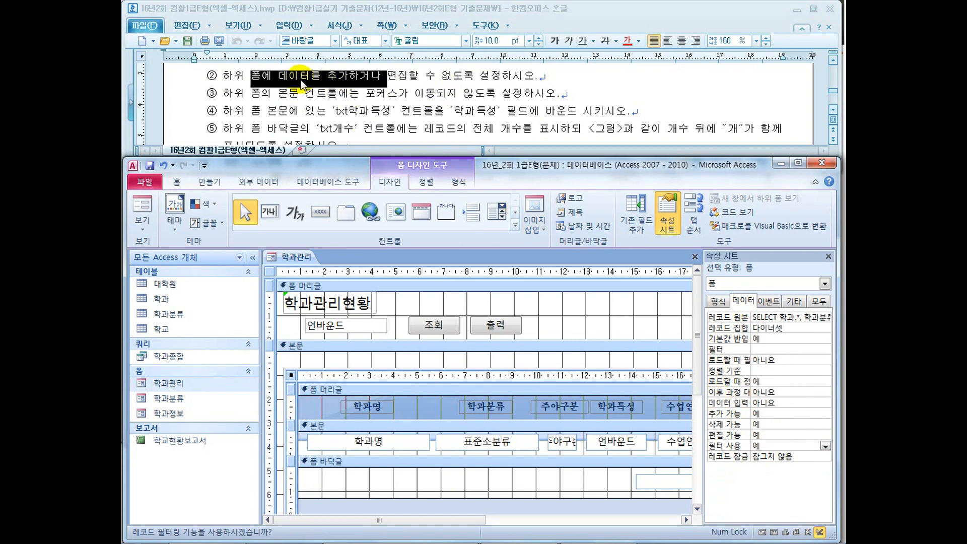
double_click(771, 411)
double_click(776, 433)
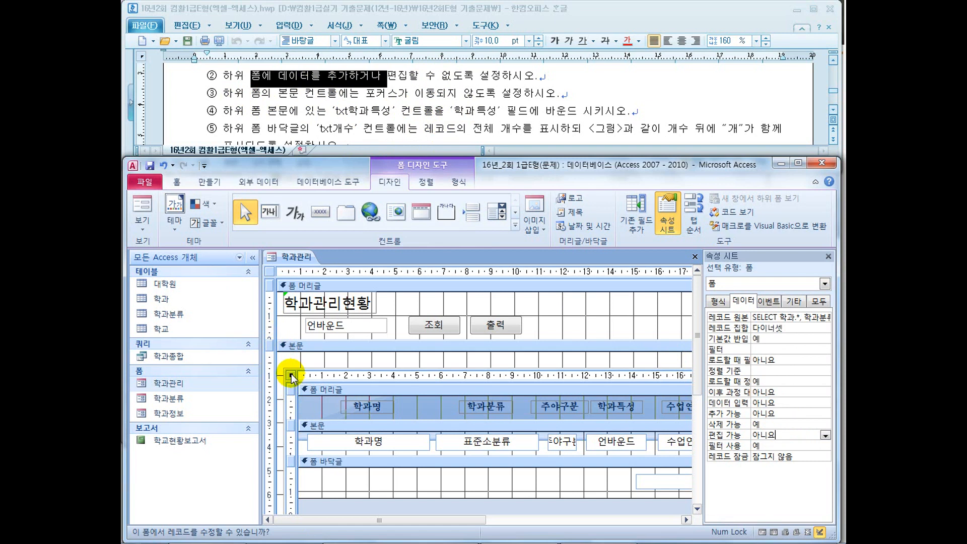
- Read item ③ in the exam document and examine which controls in the subform's detail section it concerns
drag(234, 93, 348, 93)
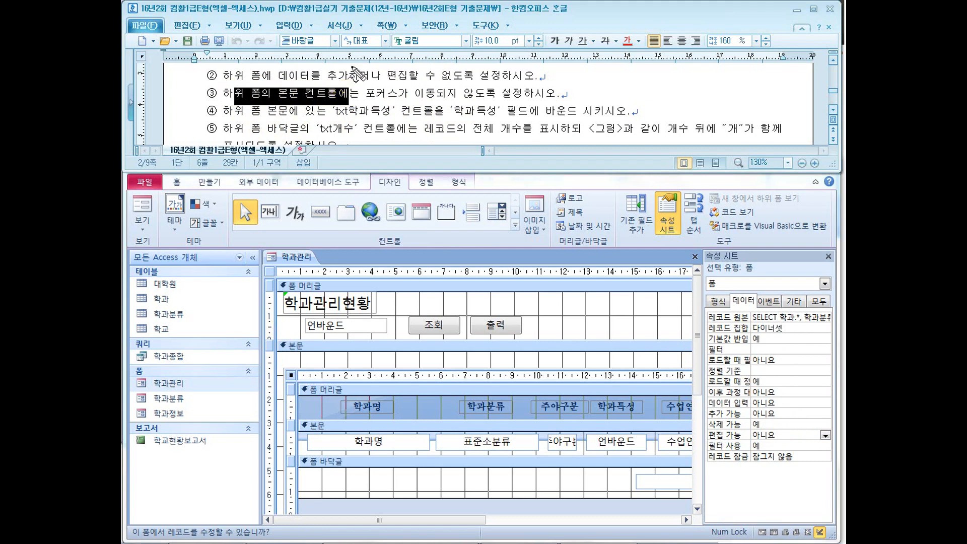
drag(433, 377, 466, 365)
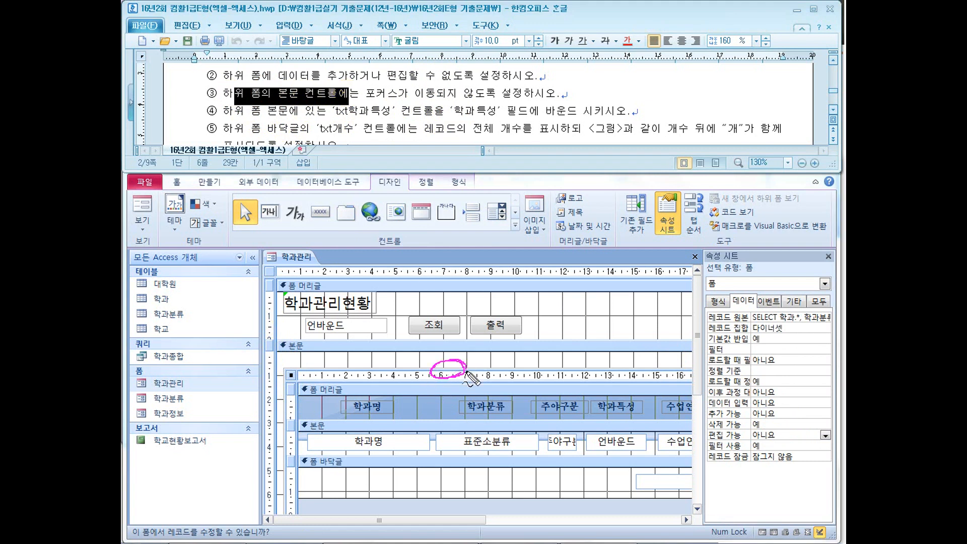
drag(384, 290, 407, 270)
drag(446, 382, 467, 377)
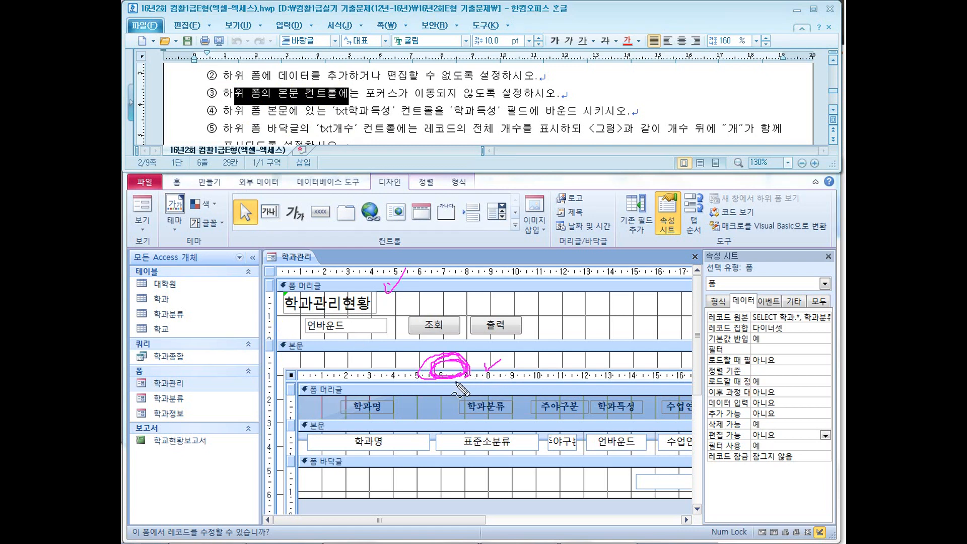
mouse_move(453, 381)
mouse_down()
mouse_move(431, 367)
mouse_move(460, 383)
mouse_up()
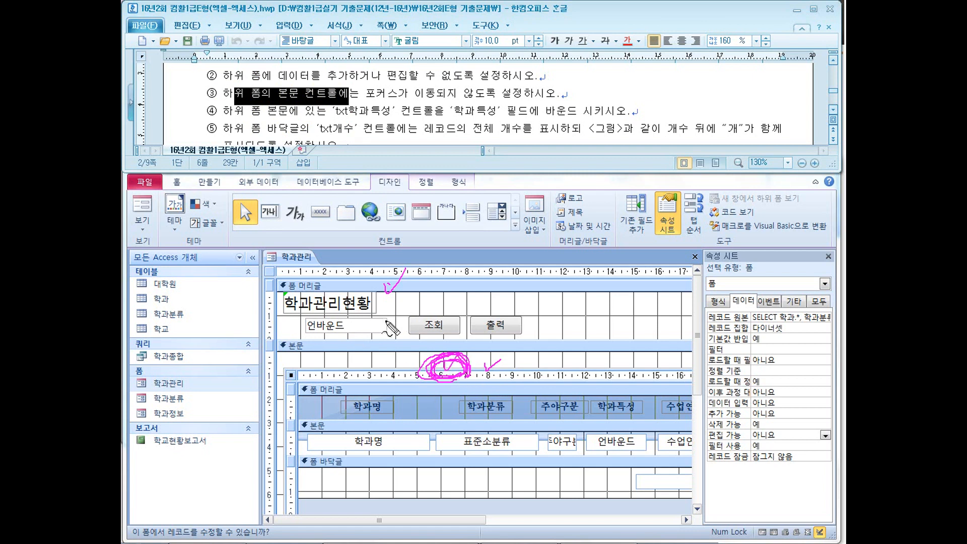
drag(301, 384, 302, 368)
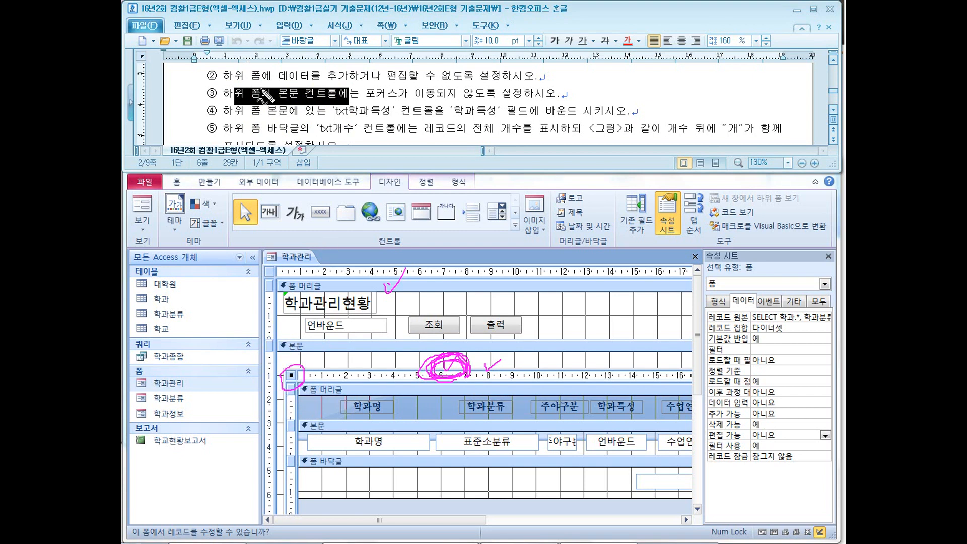
drag(259, 100, 347, 99)
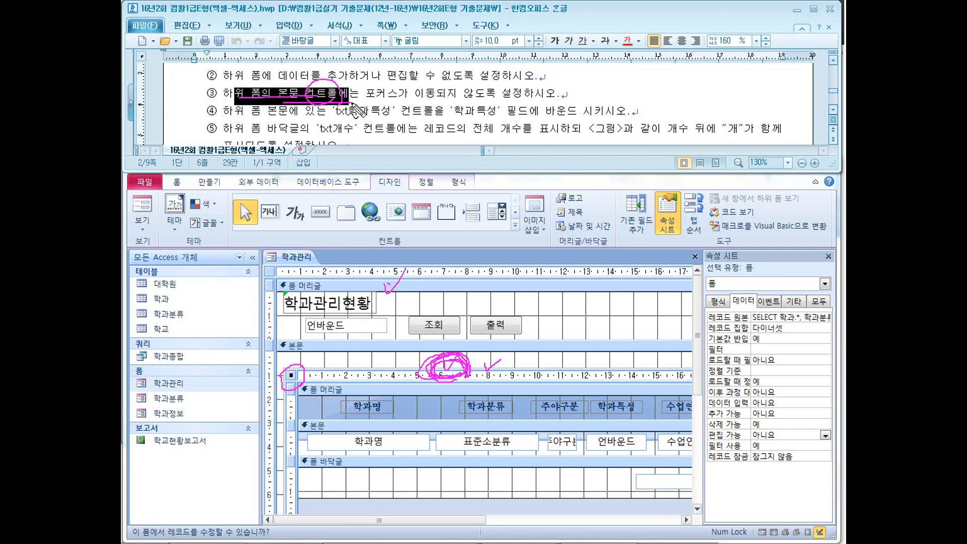
drag(278, 101, 348, 102)
drag(357, 440, 383, 432)
mouse_move(476, 443)
mouse_down()
mouse_move(512, 425)
mouse_move(647, 431)
mouse_up()
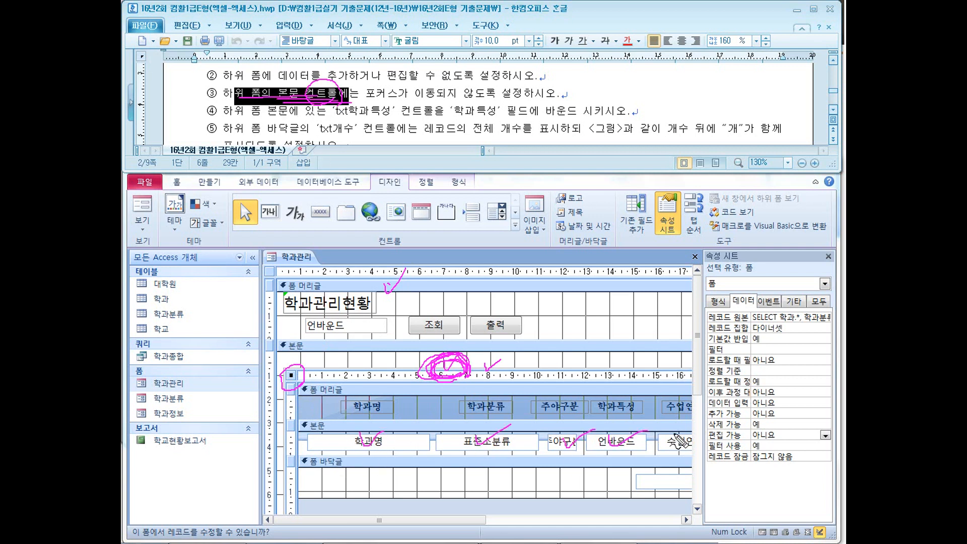
drag(401, 120, 498, 130)
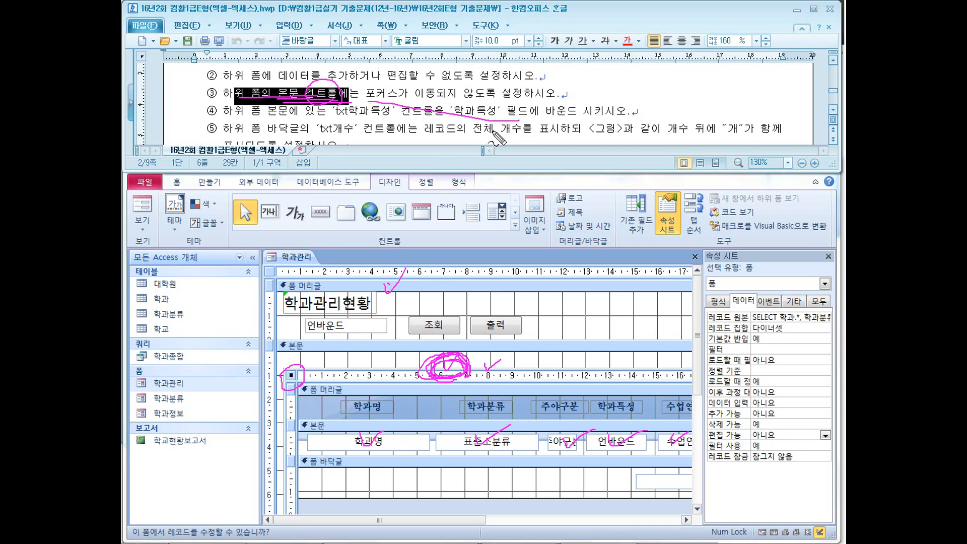
drag(557, 379, 565, 357)
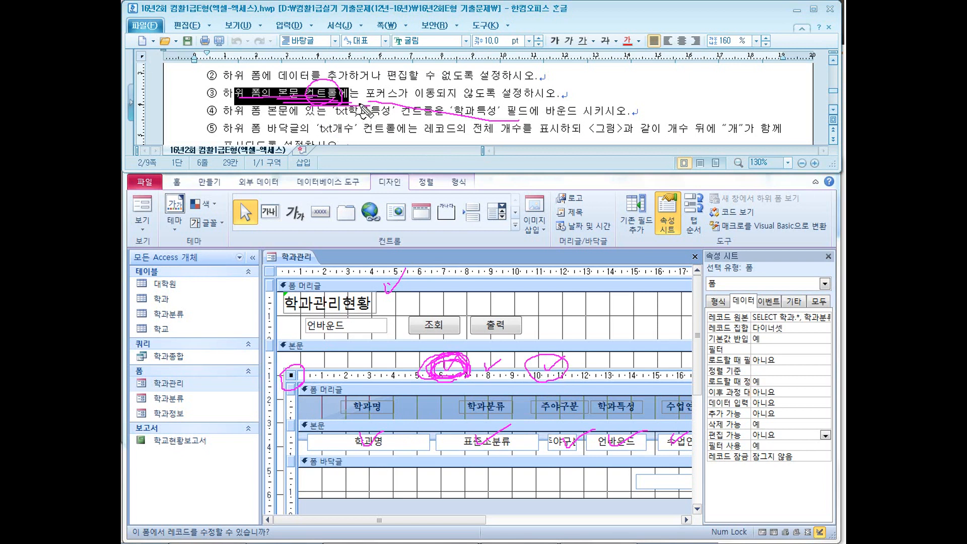
key(Escape)
drag(301, 93, 378, 96)
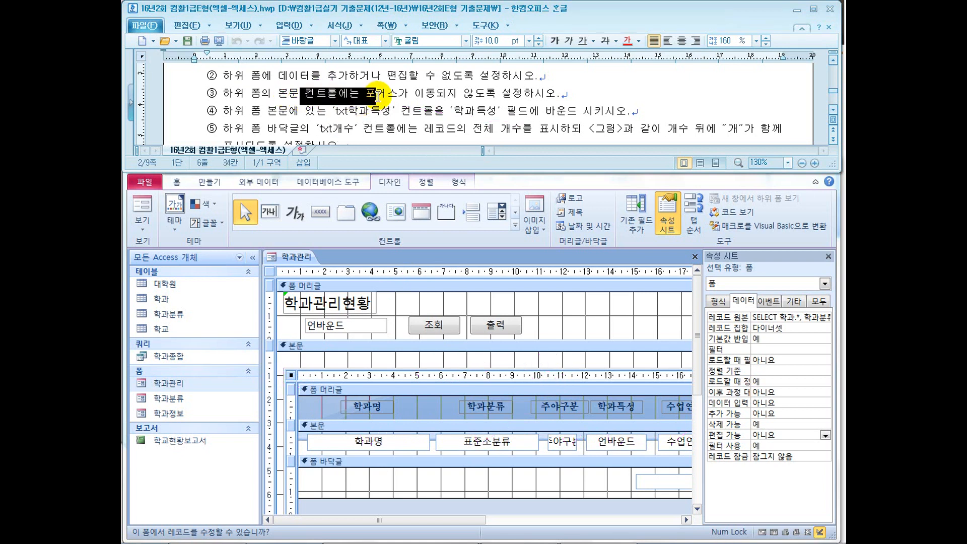
- Select all controls in the subform's detail section and set their 탭 정지 property to 아니요
click(364, 444)
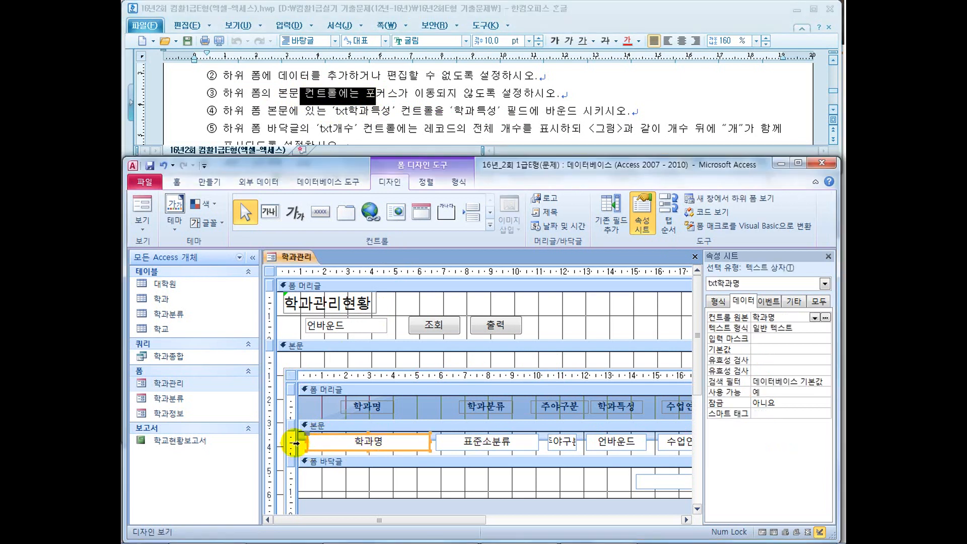
mouse_move(303, 455)
mouse_down()
mouse_move(285, 444)
mouse_move(308, 453)
mouse_up()
key(Escape)
click(291, 441)
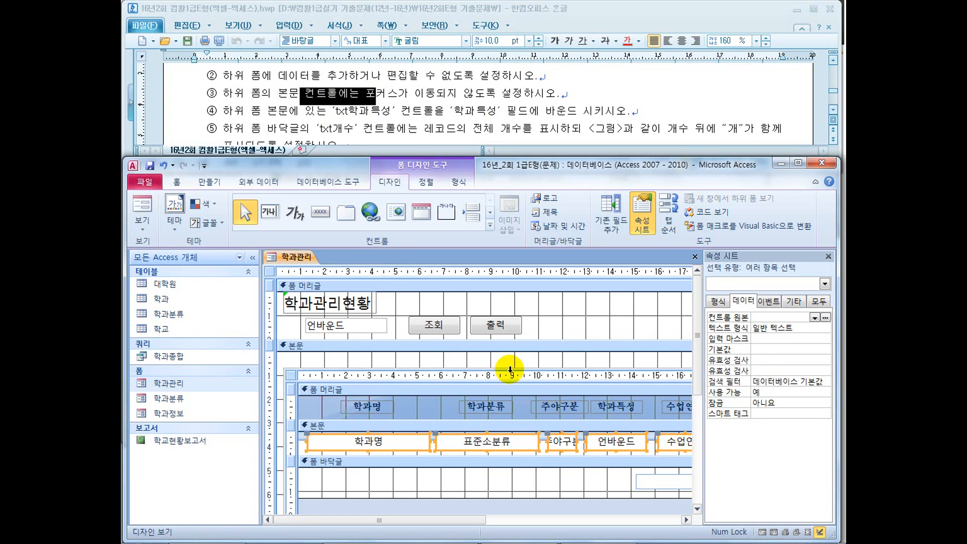
right_click(520, 442)
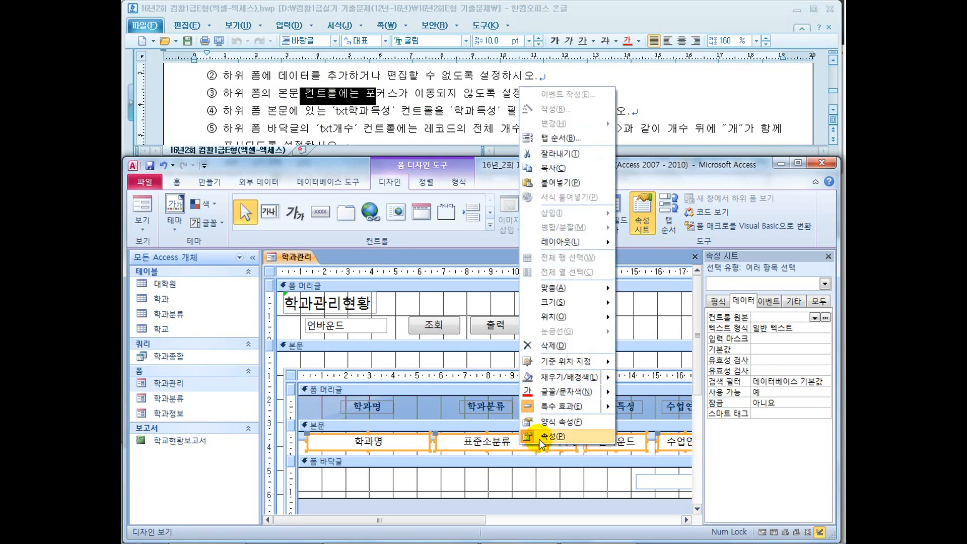
click(540, 440)
right_click(525, 442)
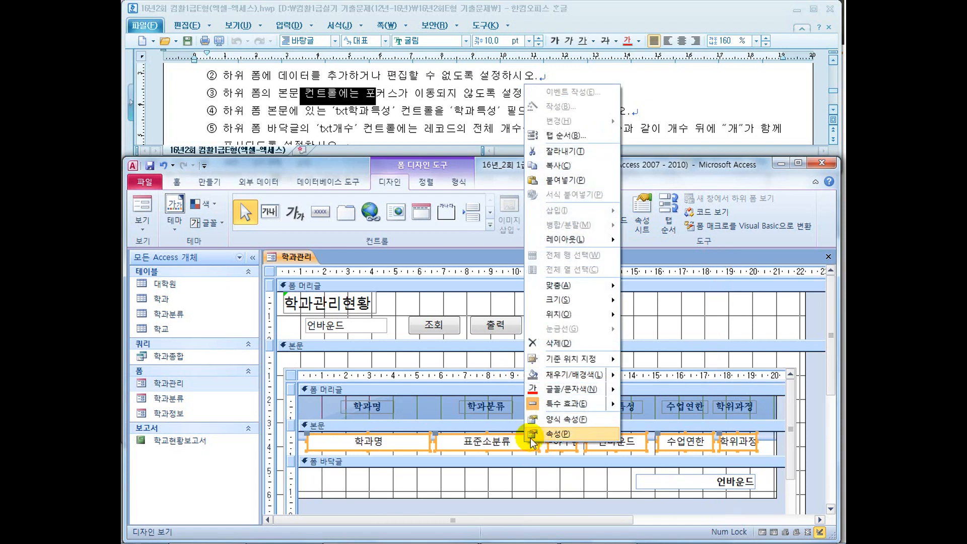
click(529, 436)
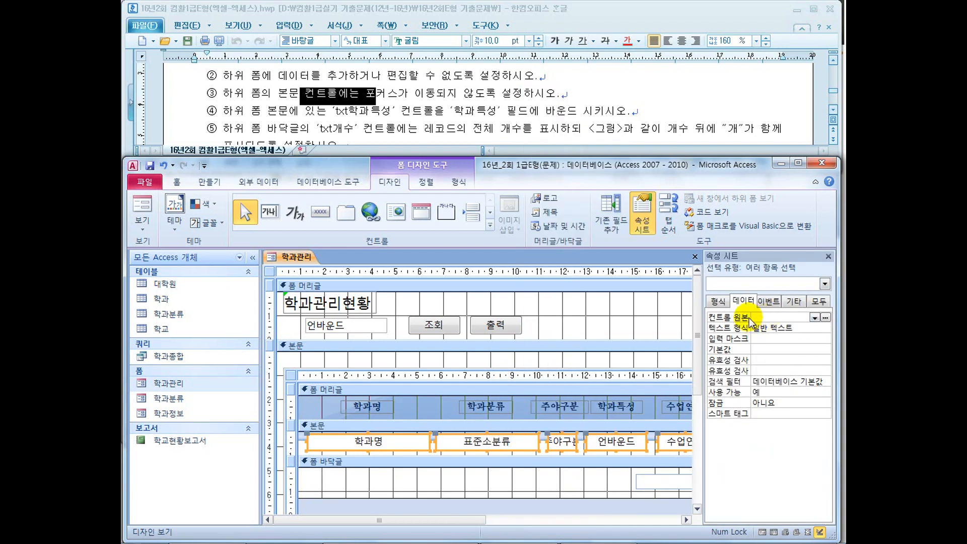
click(794, 301)
double_click(766, 360)
click(793, 359)
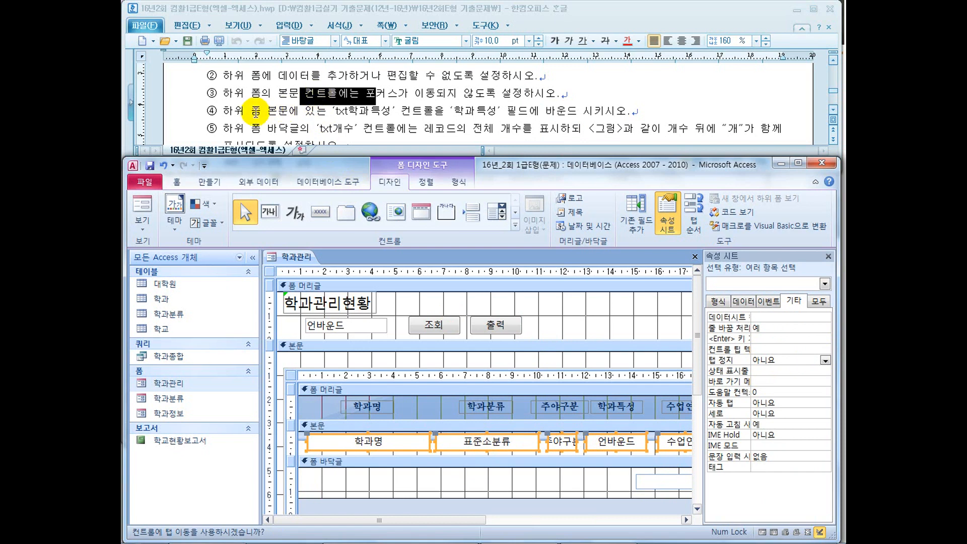
- Read item ④ in the exam document, select the unbound txt학과특성 text box in the subform's detail section and display its properties
drag(255, 111, 401, 113)
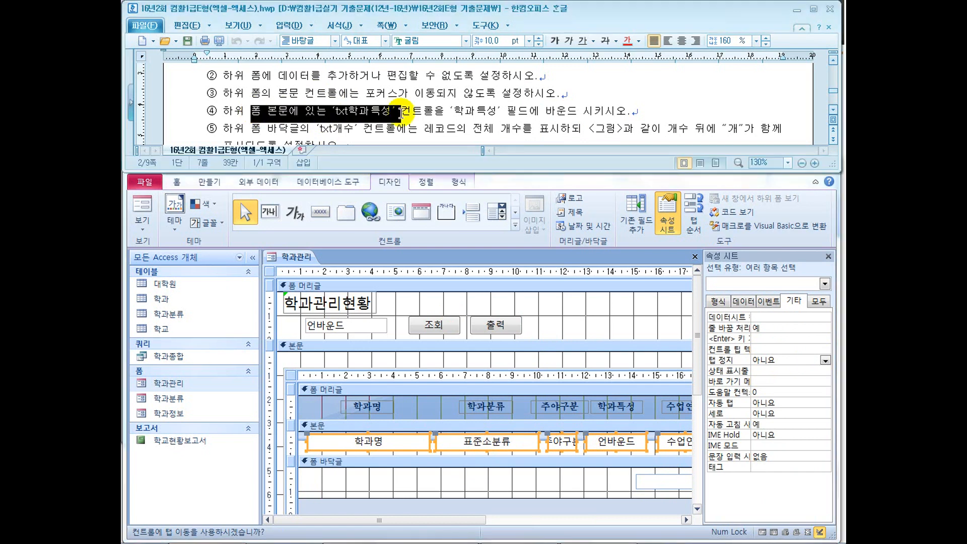
click(426, 345)
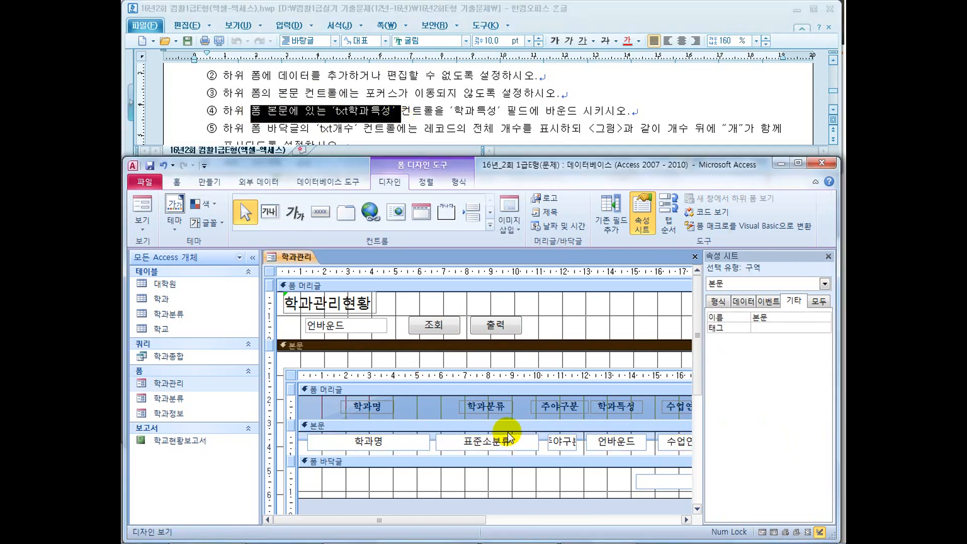
click(618, 439)
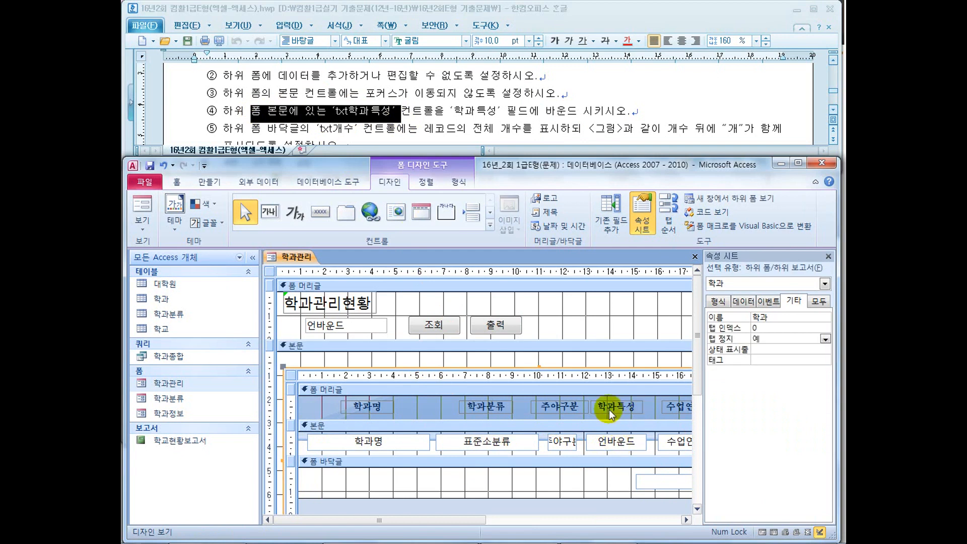
click(620, 443)
right_click(620, 443)
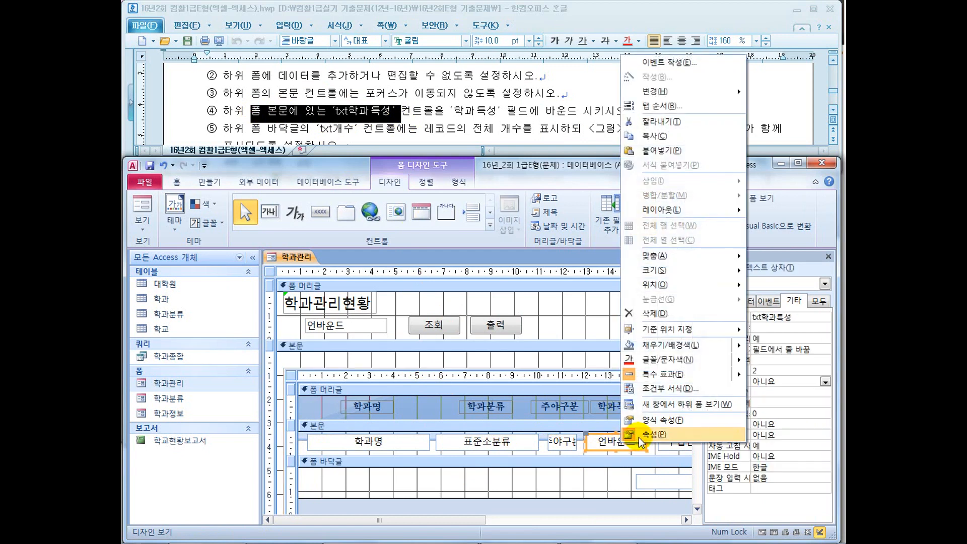
click(639, 426)
right_click(620, 441)
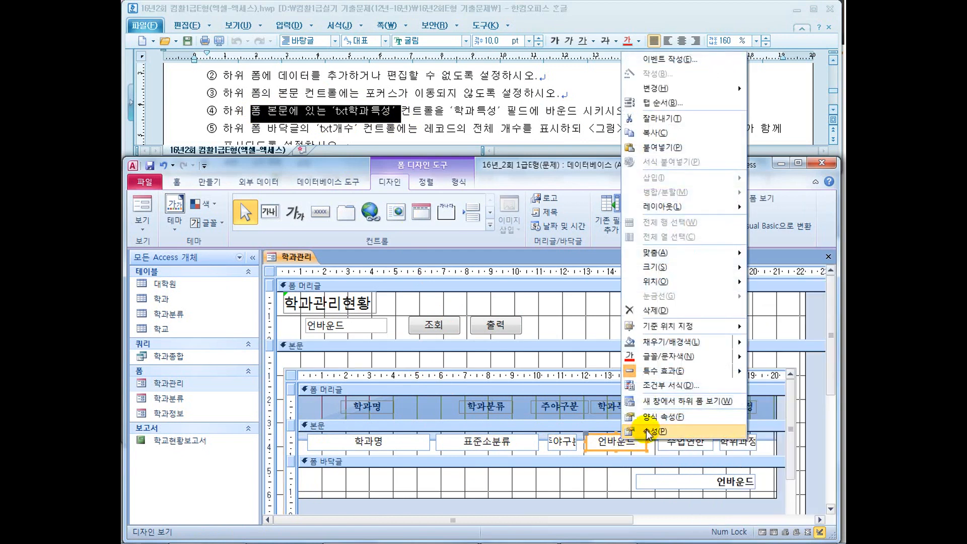
click(646, 430)
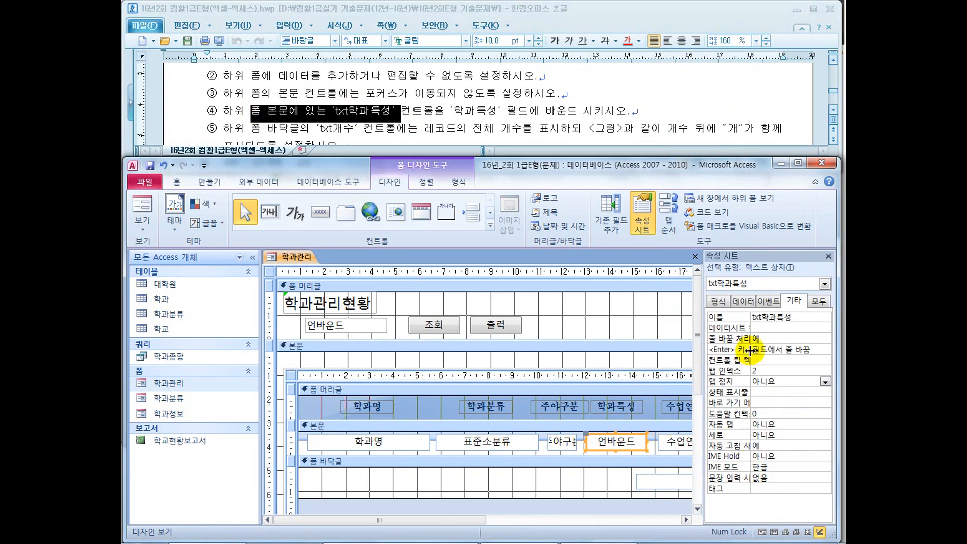
- Bind the txt학과특성 text box by setting its 컨트롤 원본 property to the 학과특성 field
click(819, 301)
drag(827, 506, 843, 308)
click(746, 301)
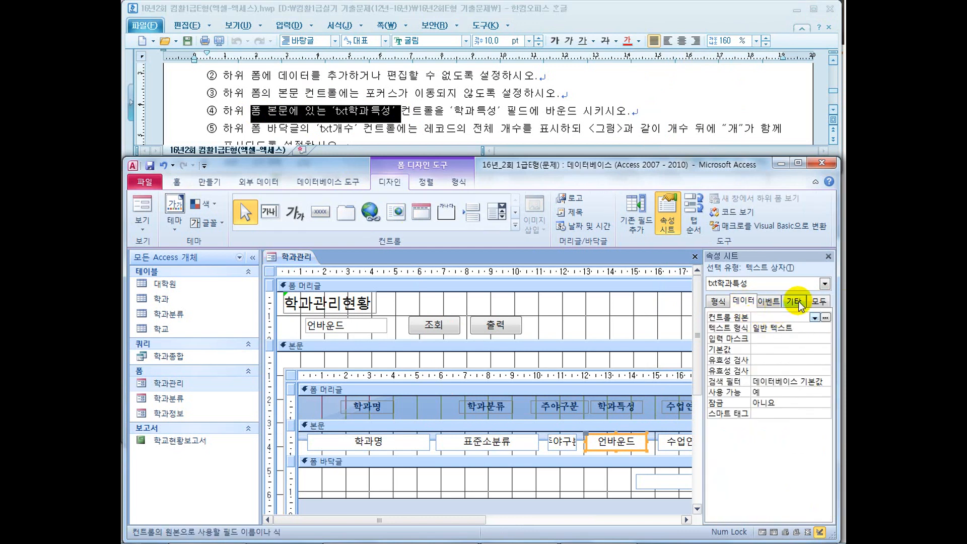
click(820, 303)
click(821, 392)
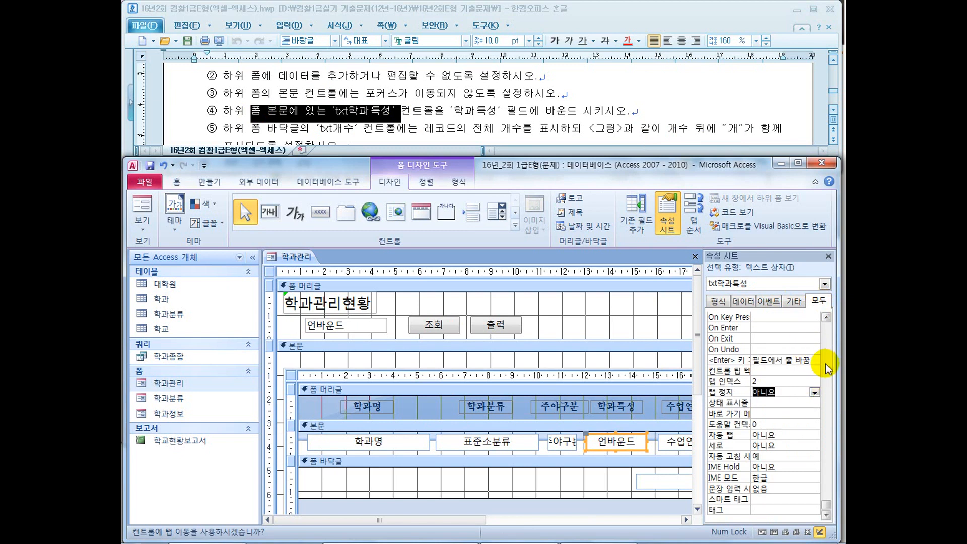
drag(826, 504, 833, 328)
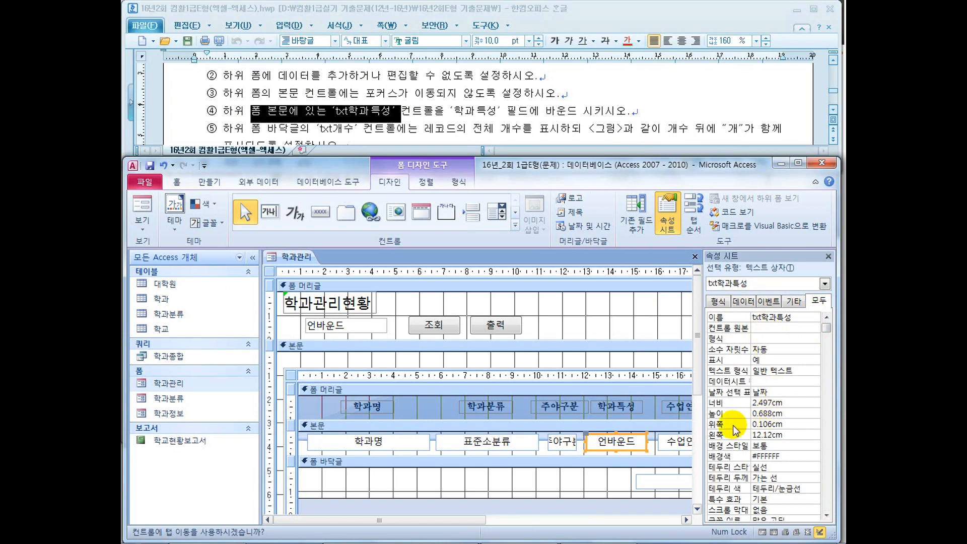
click(764, 329)
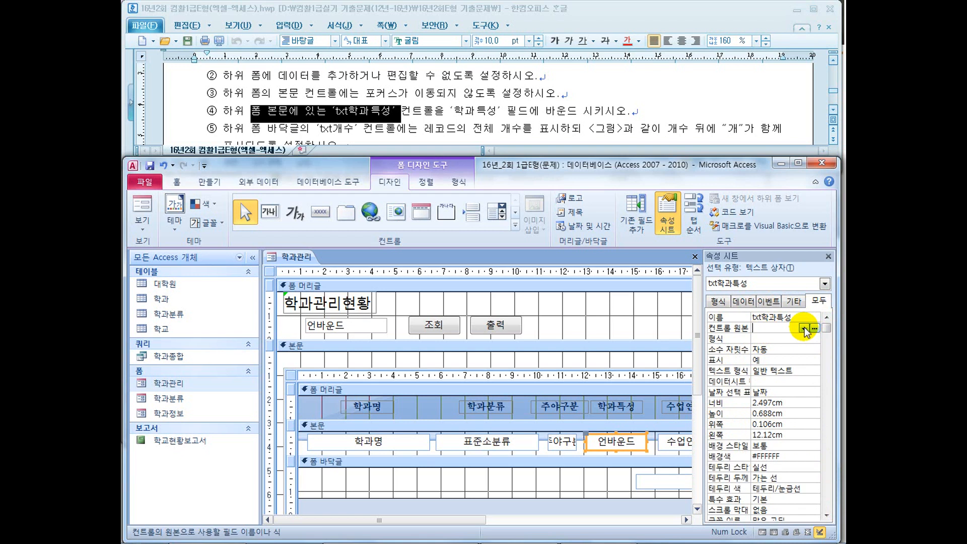
click(804, 329)
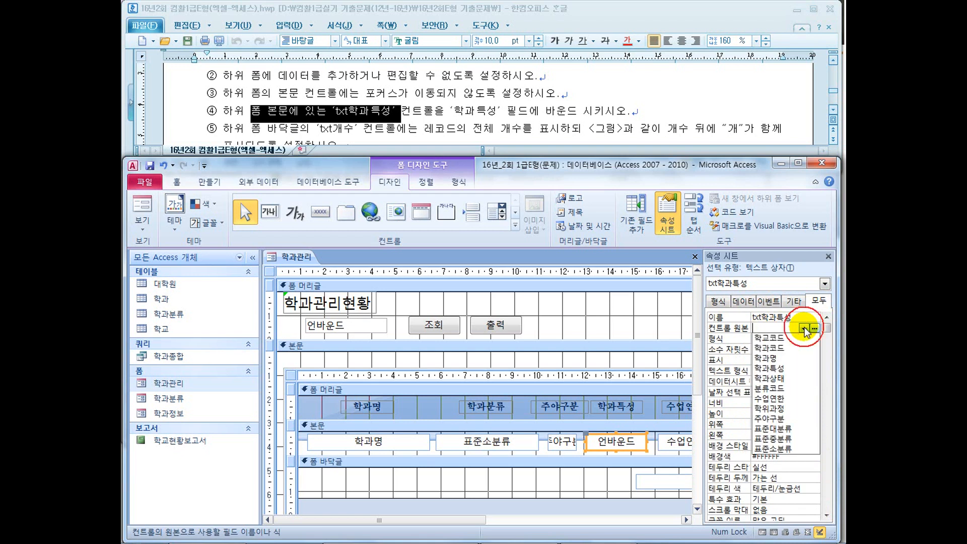
click(800, 370)
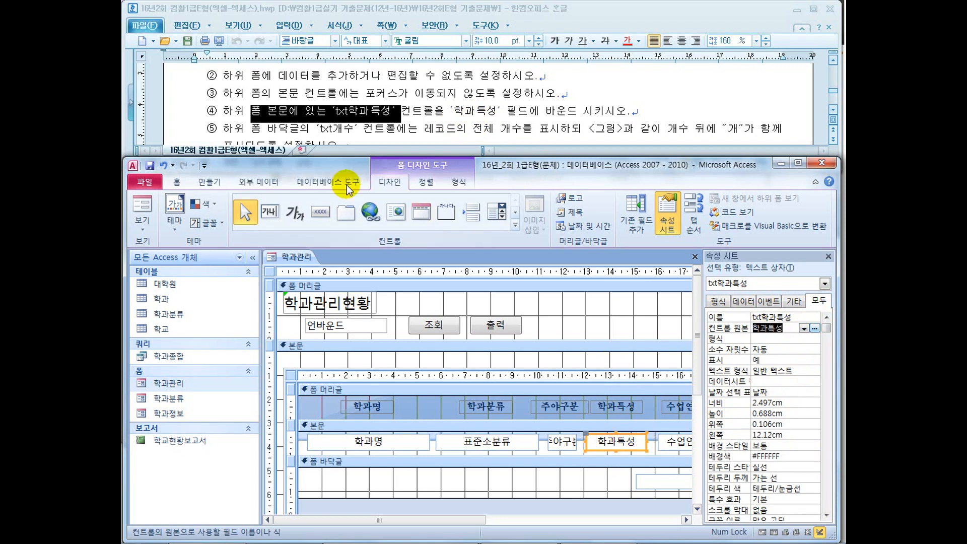
- Read item ⑤ in the exam document and select the txt개수 text box in the subform's footer
click(237, 128)
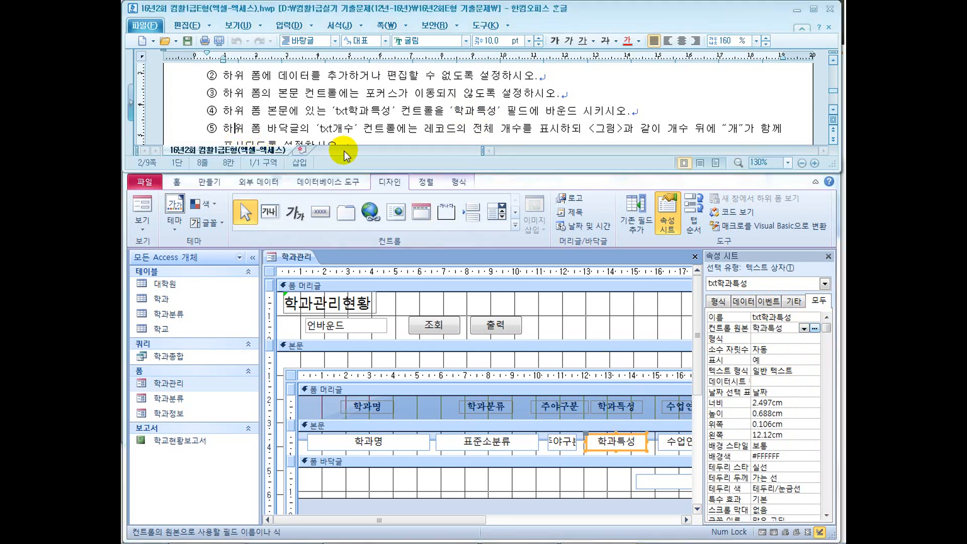
click(835, 111)
click(835, 112)
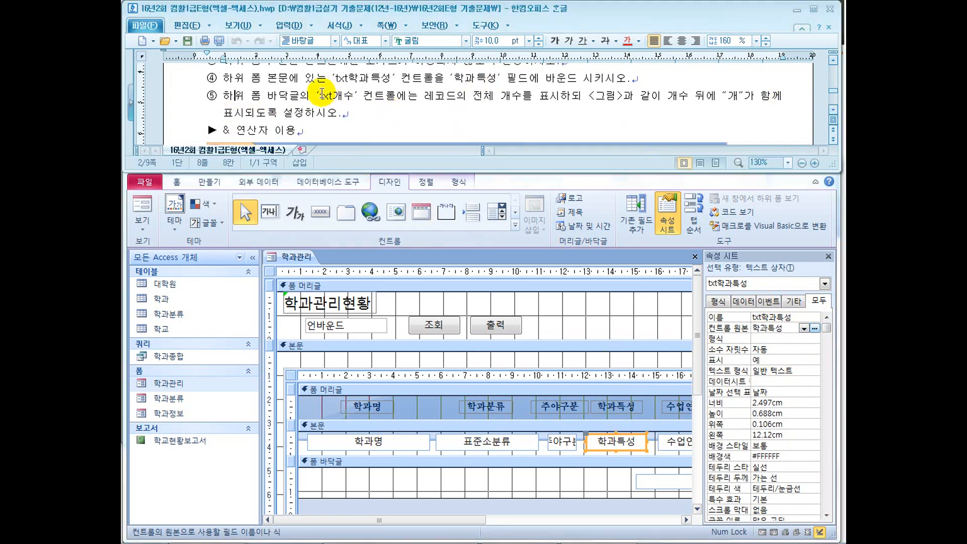
drag(446, 520, 538, 521)
click(571, 481)
click(517, 486)
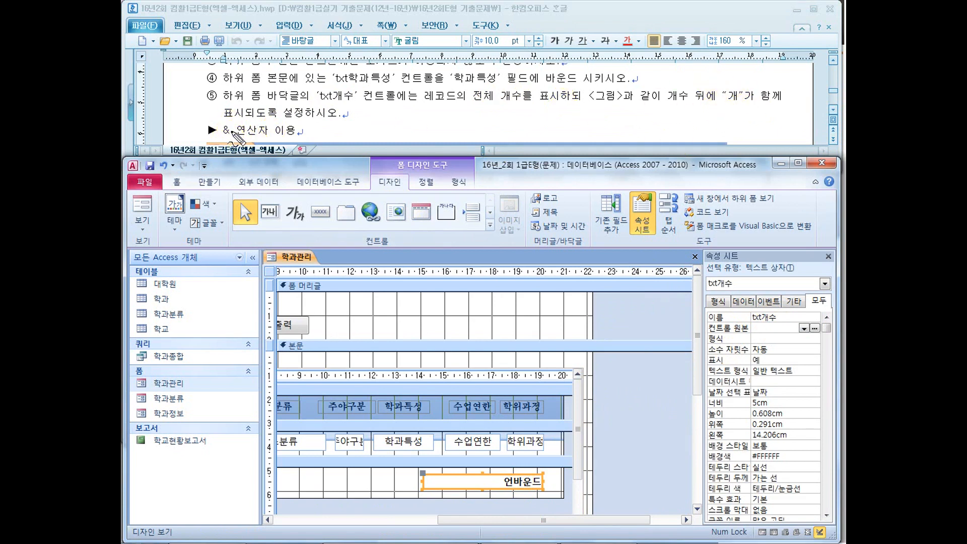
drag(230, 139, 235, 134)
mouse_move(364, 117)
mouse_down()
mouse_move(379, 129)
mouse_move(419, 115)
mouse_up()
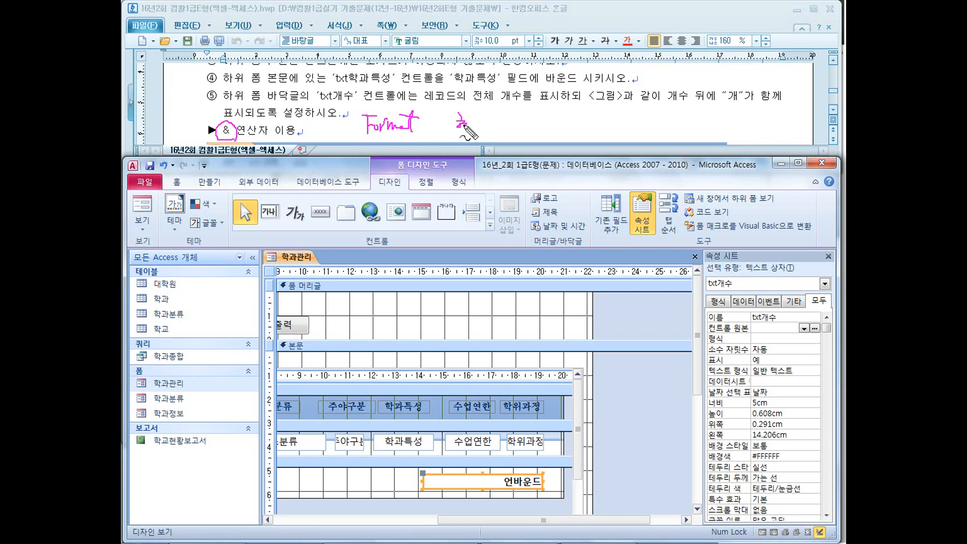
drag(480, 121, 486, 138)
mouse_move(707, 345)
mouse_down()
mouse_move(751, 346)
mouse_move(751, 334)
mouse_move(768, 335)
mouse_move(778, 322)
mouse_up()
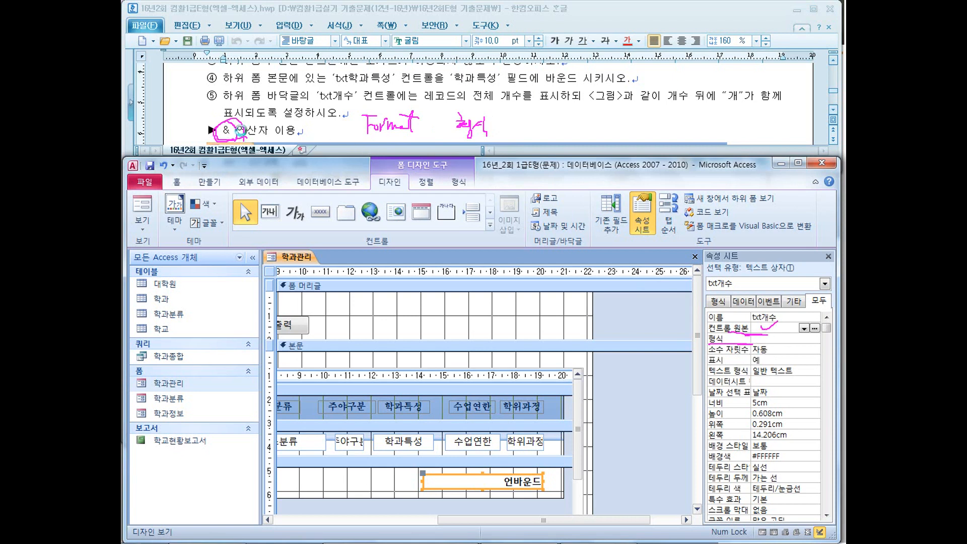
key(Escape)
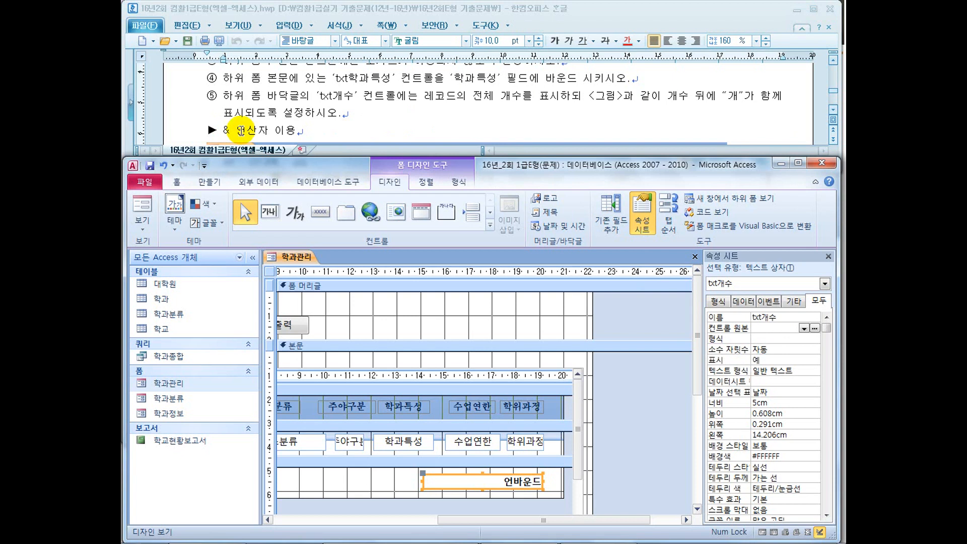
- Set the txt개수 text box's 컨트롤 원본 property to =Count(*) & " 개"
click(775, 329)
text(=ㅊ)
key(BackSpace)
text(count(*))
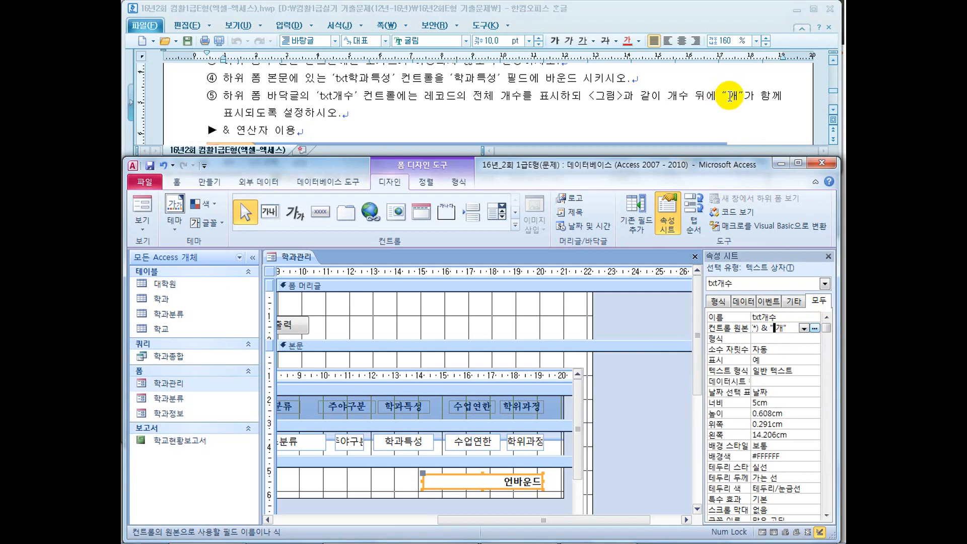
- Examine the count format in the exam document's reference picture and review the instructions for the 학과관리 form
click(605, 75)
scroll(557, 108, down, 5)
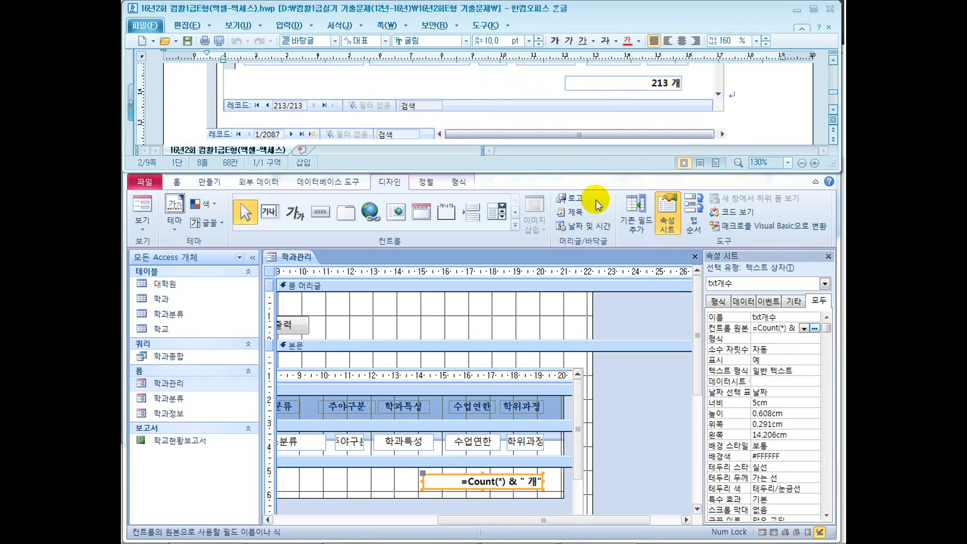
click(594, 184)
click(740, 114)
scroll(740, 115, up, 5)
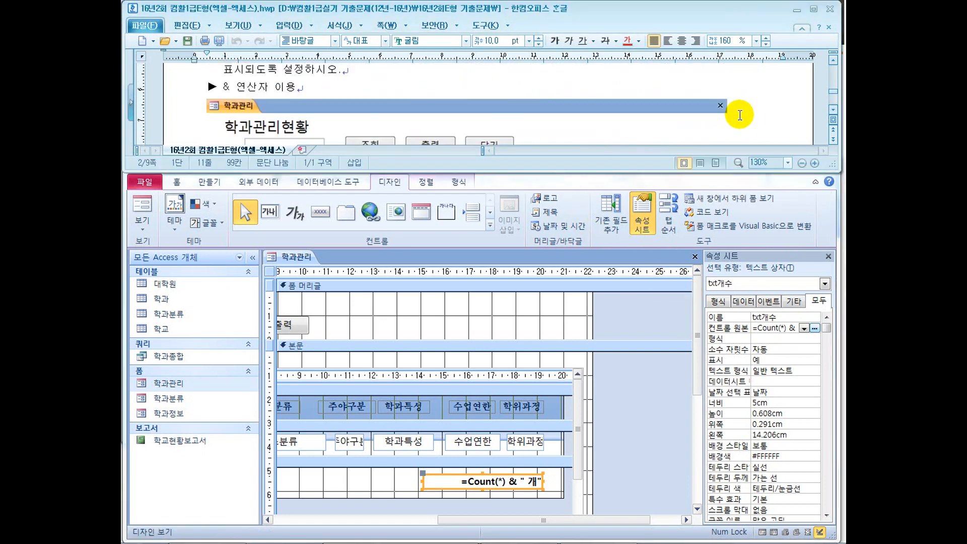
drag(655, 103, 751, 102)
scroll(727, 124, up, 3)
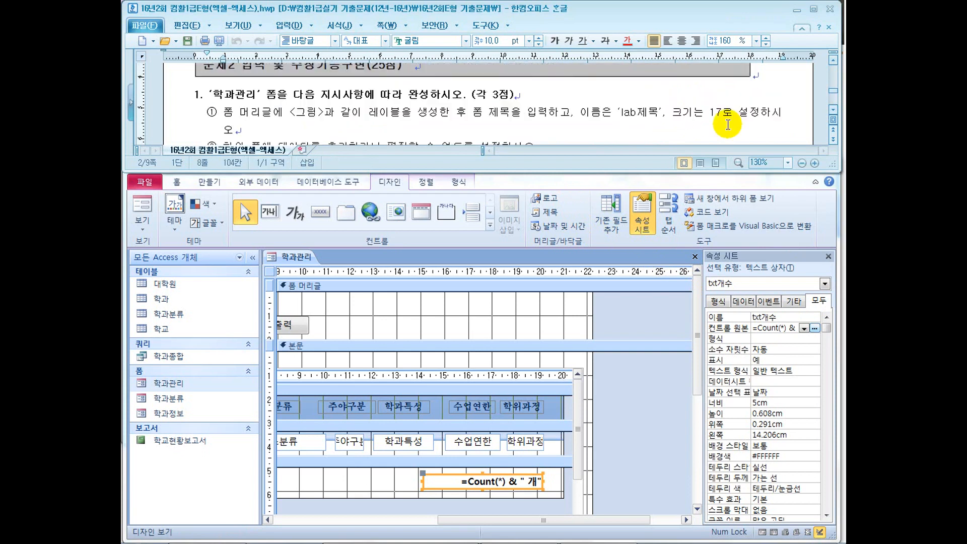
scroll(720, 124, down, 1)
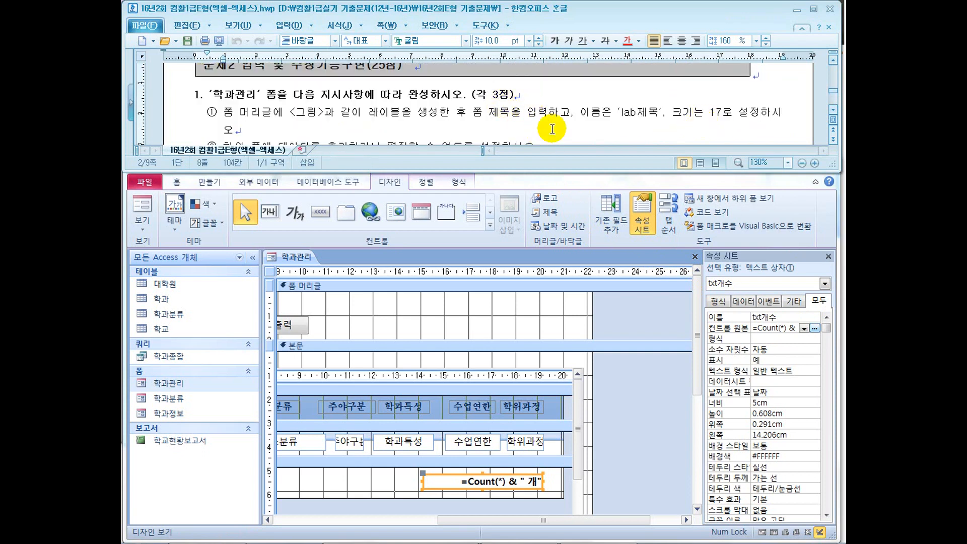
- Preview the 학과관리 form in Form View and compare its 학과특성 values and record count with the reference picture
click(141, 214)
click(141, 212)
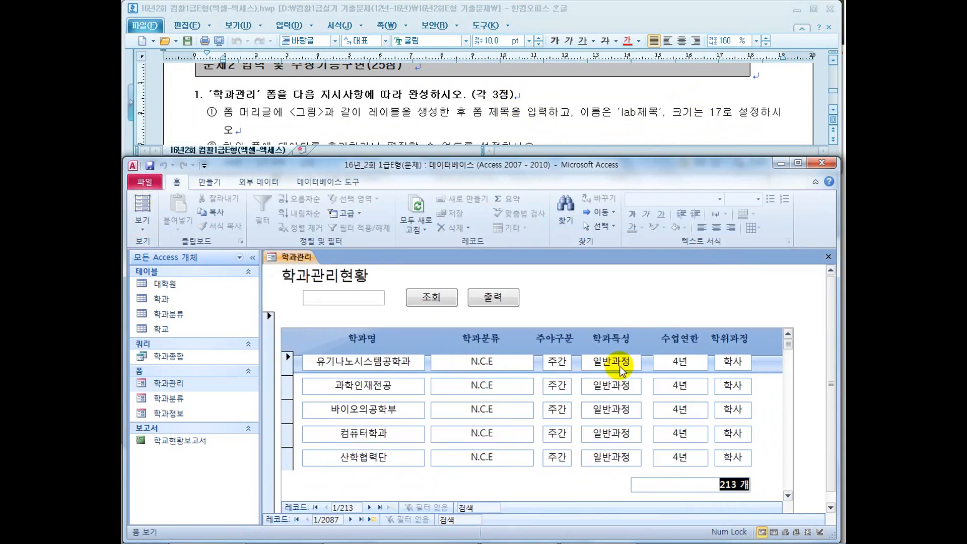
click(453, 120)
scroll(454, 126, down, 3)
scroll(454, 127, down, 8)
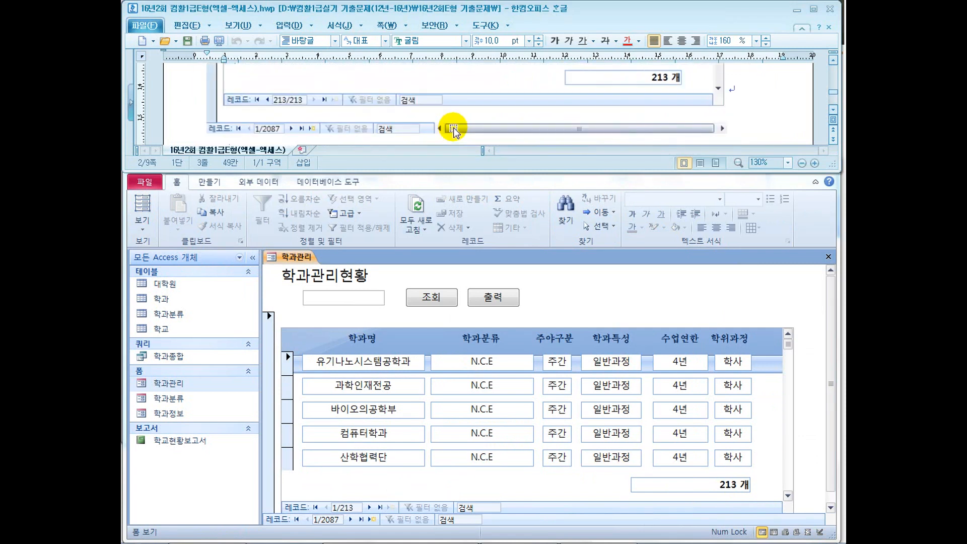
scroll(453, 129, down, 4)
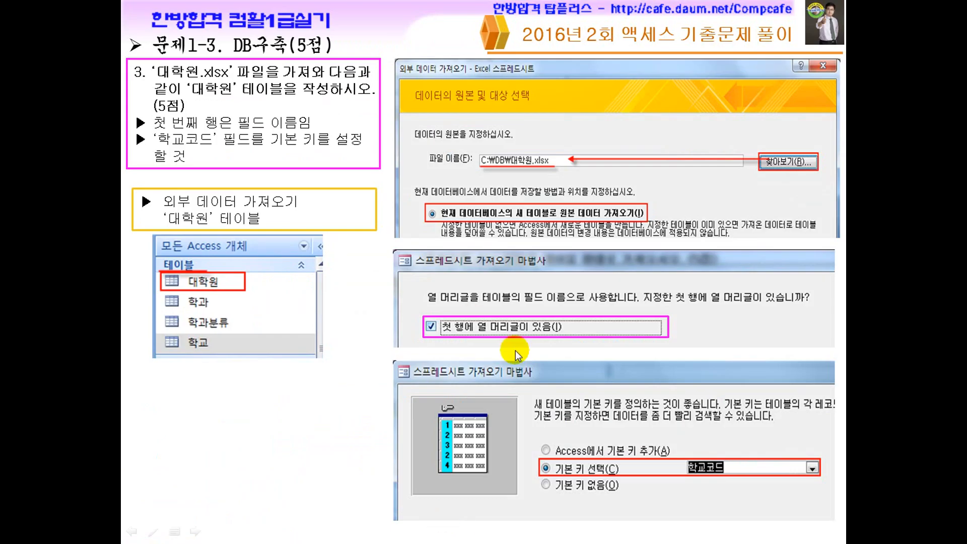
click(468, 366)
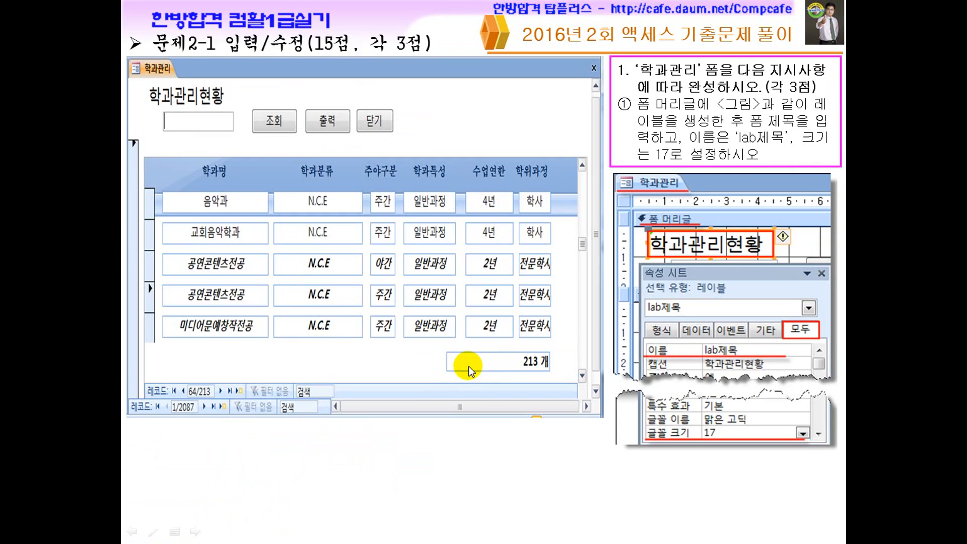
click(491, 349)
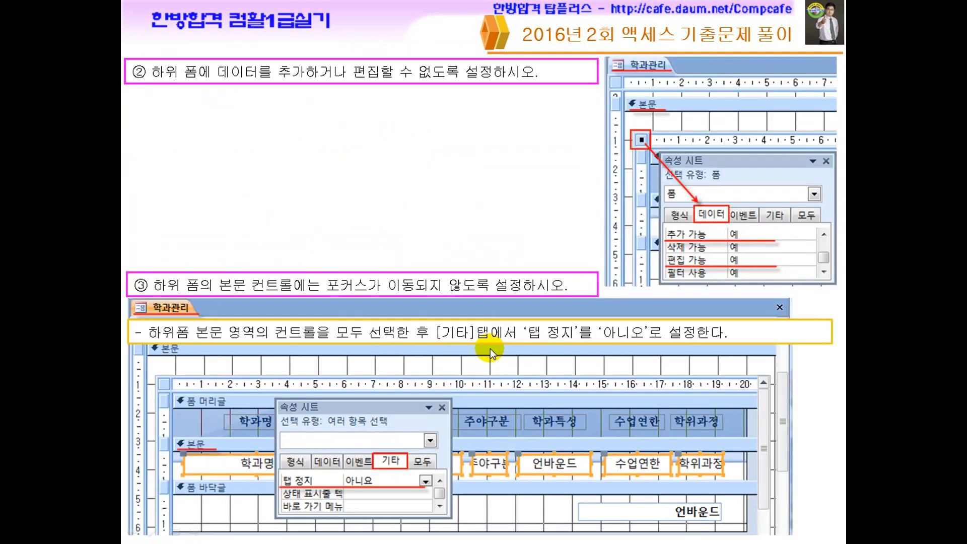
scroll(491, 349, up, 3)
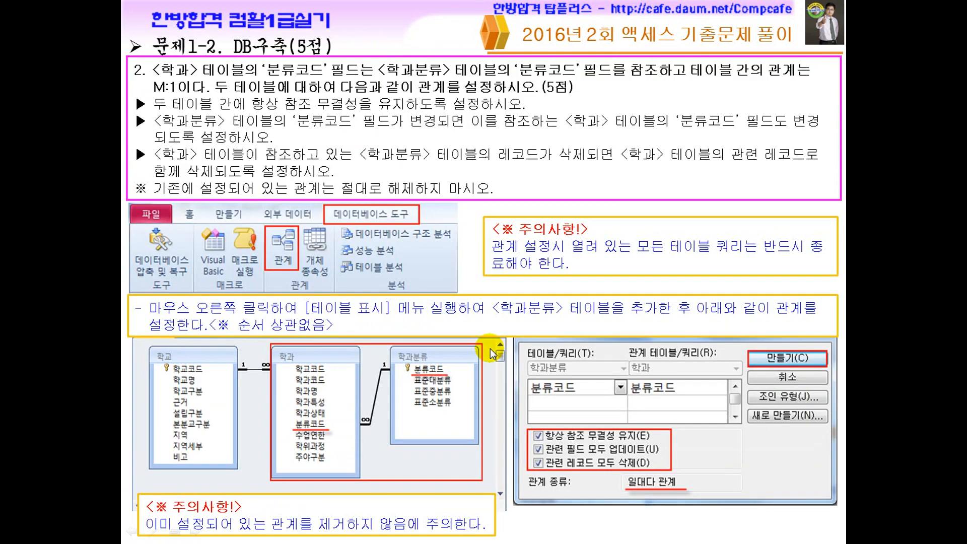
key(ctrl+p)
drag(382, 496, 406, 484)
mouse_move(581, 257)
mouse_down()
mouse_move(711, 252)
mouse_move(715, 261)
mouse_up()
drag(723, 260, 790, 259)
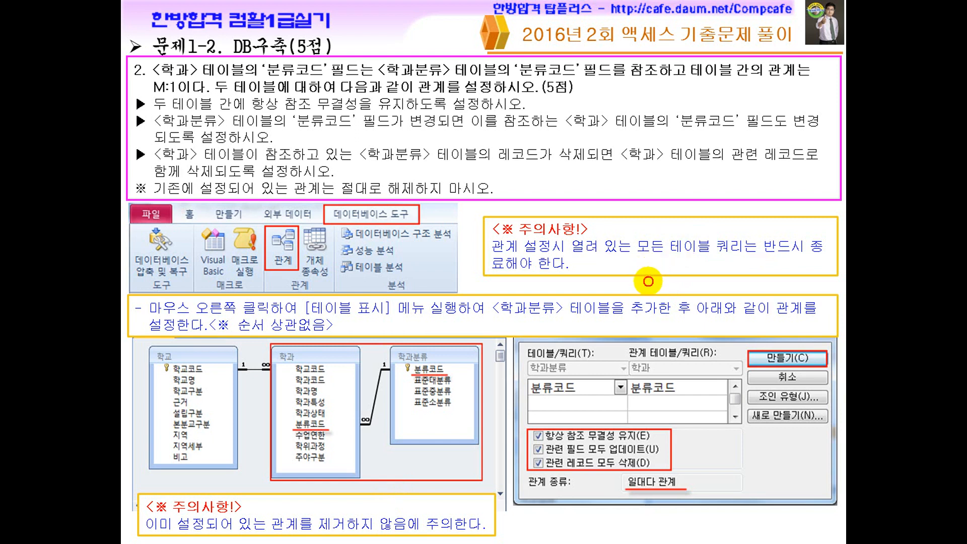
key(Right)
key(Right)
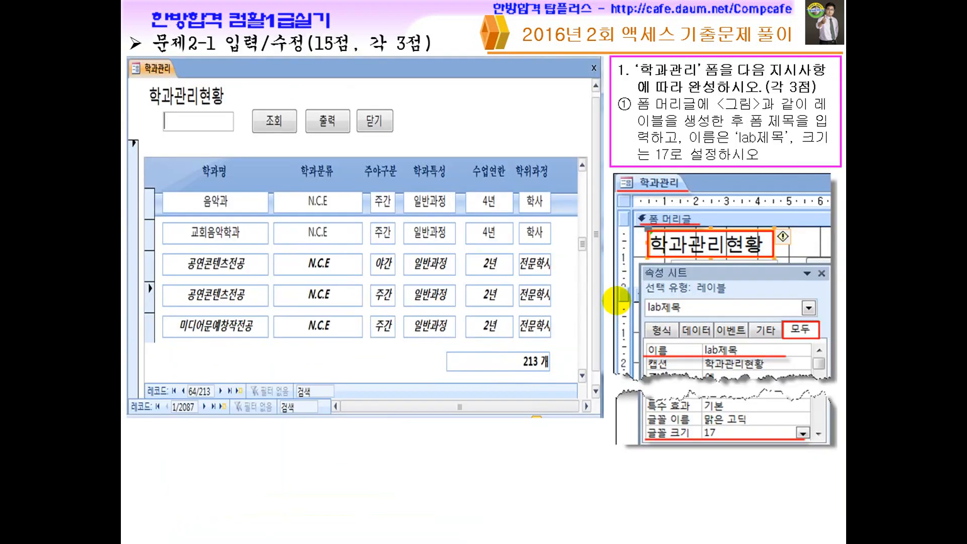
key(Right)
key(Right)
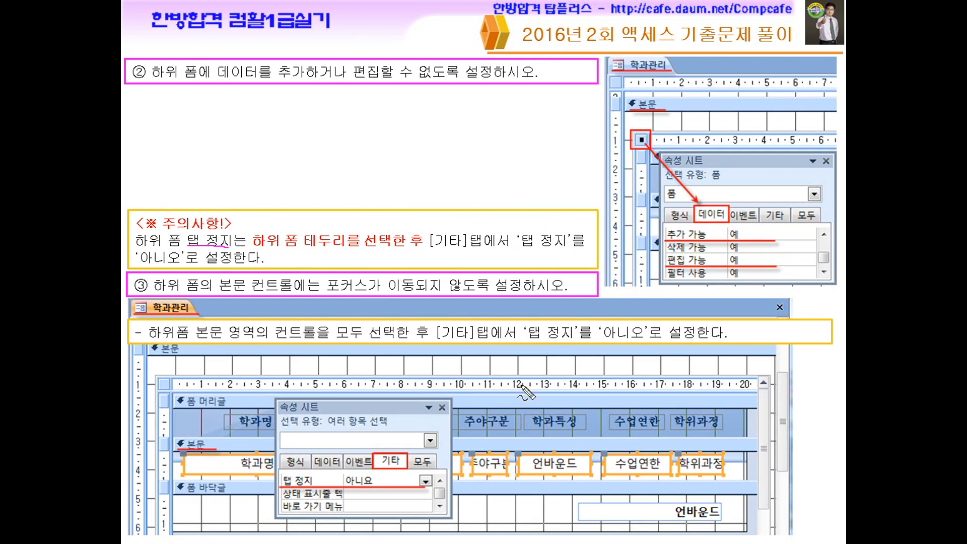
mouse_move(523, 404)
mouse_down()
mouse_move(512, 385)
mouse_move(549, 375)
mouse_up()
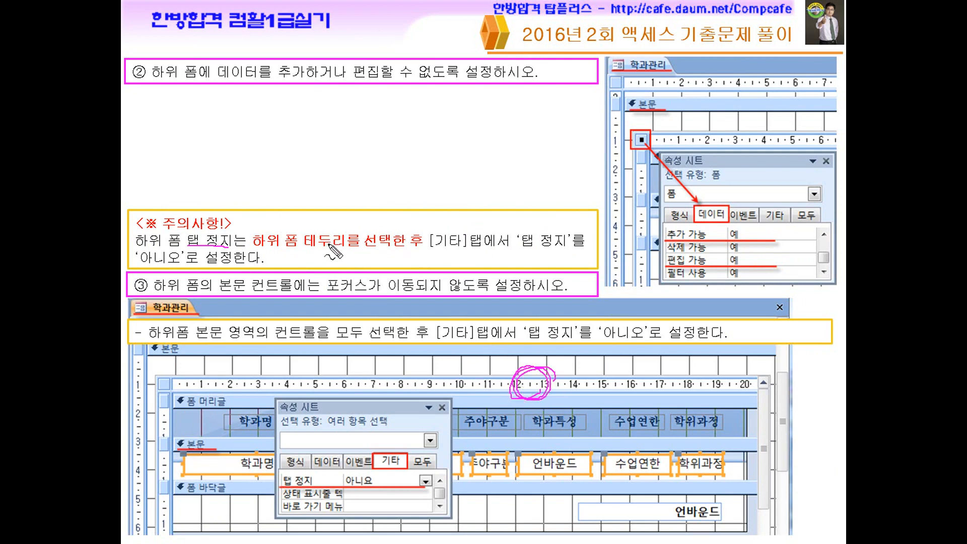
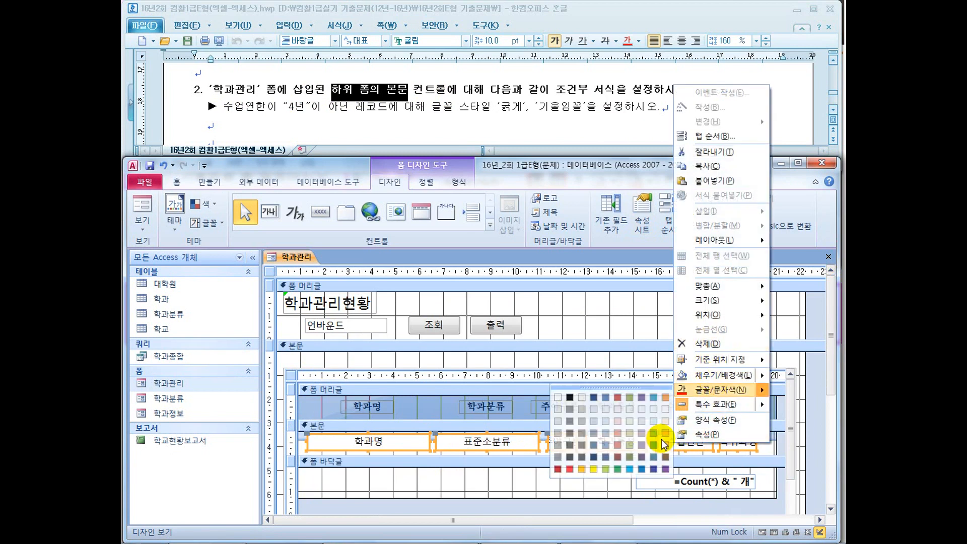
click(632, 313)
click(627, 446)
click(626, 443)
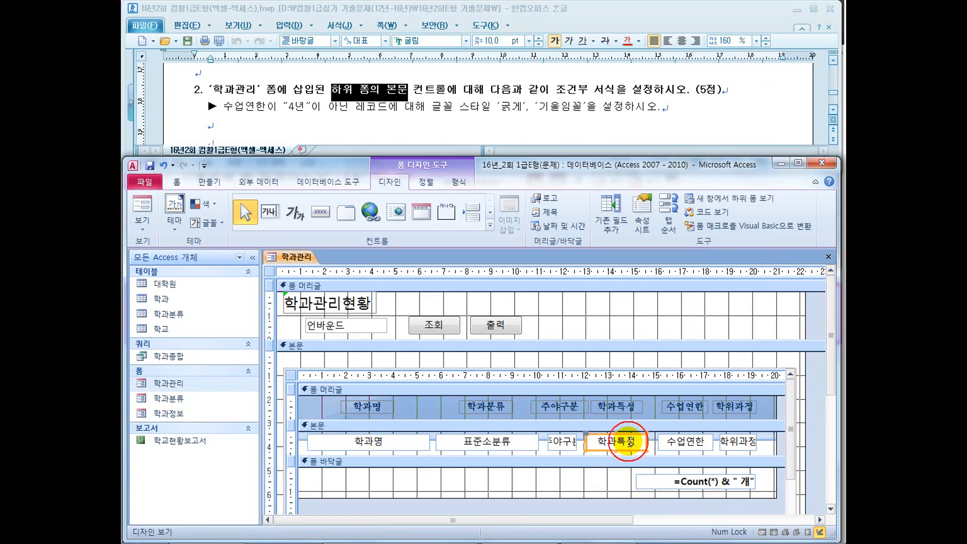
right_click(629, 442)
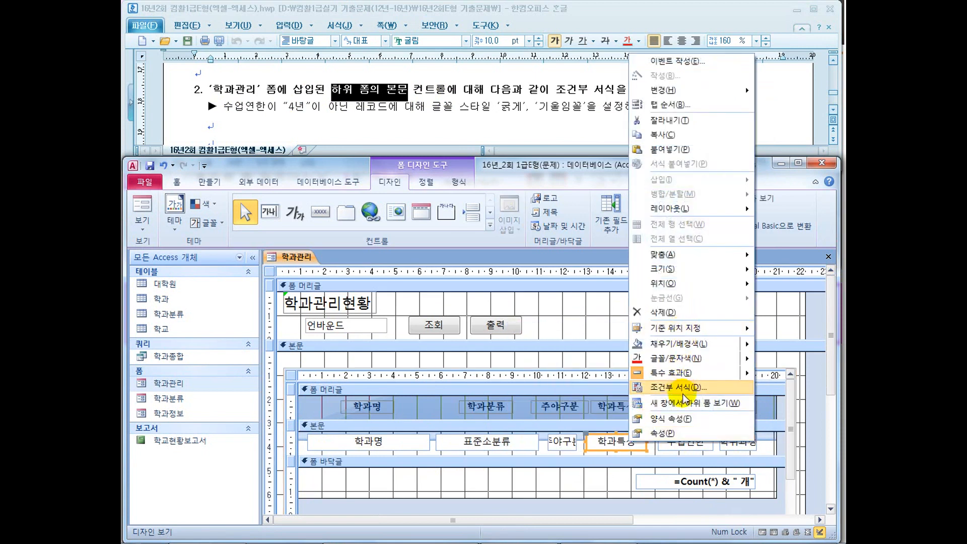
- Select all the controls in the subform's detail section and start a new conditional formatting rule for them
click(292, 442)
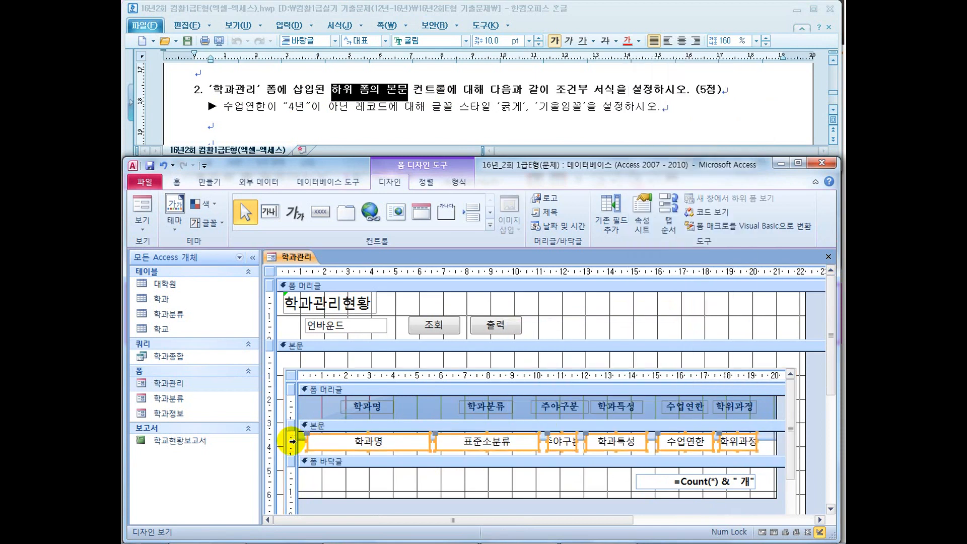
click(459, 185)
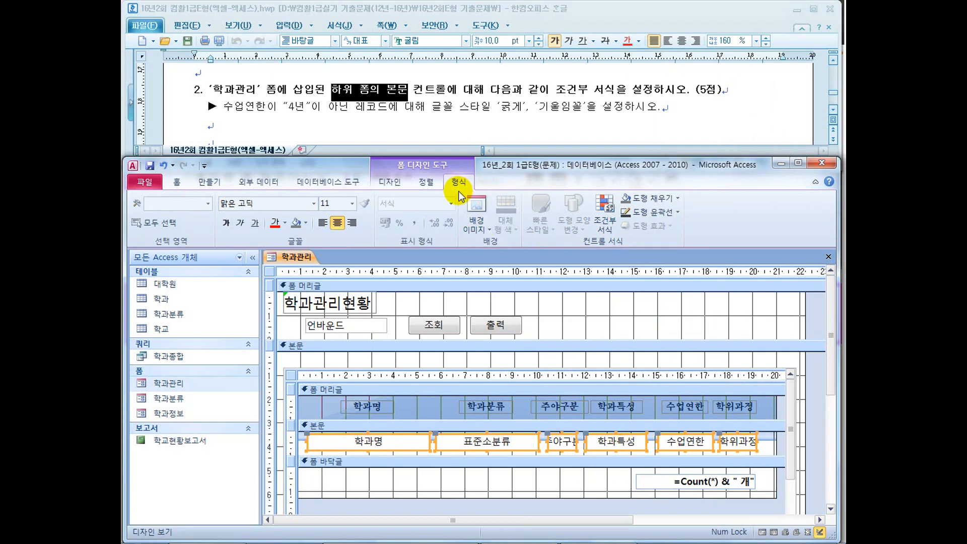
click(608, 230)
click(347, 302)
- Try the condition types 식이, 필드에 포커스가 있음 and 필드 값이 for the new formatting rule
click(324, 348)
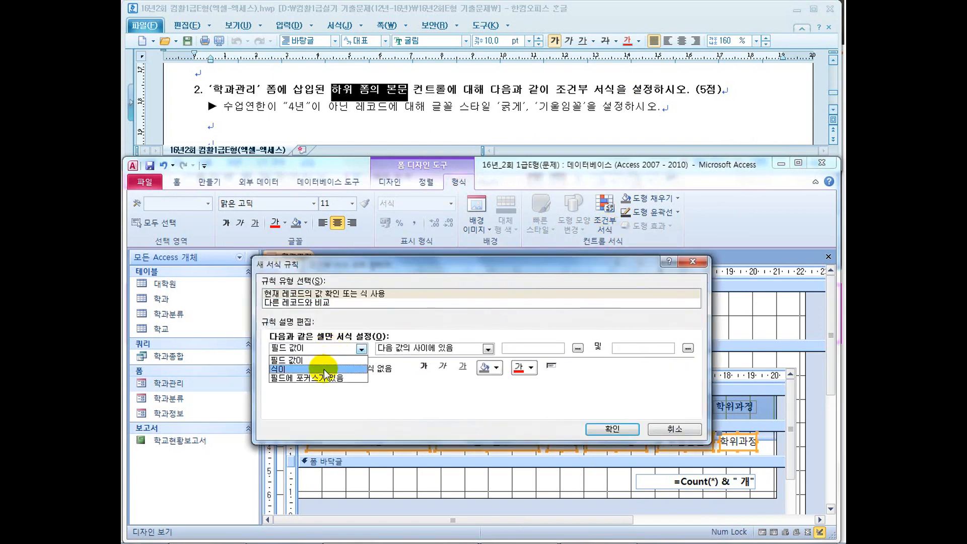
click(325, 369)
click(327, 348)
click(302, 360)
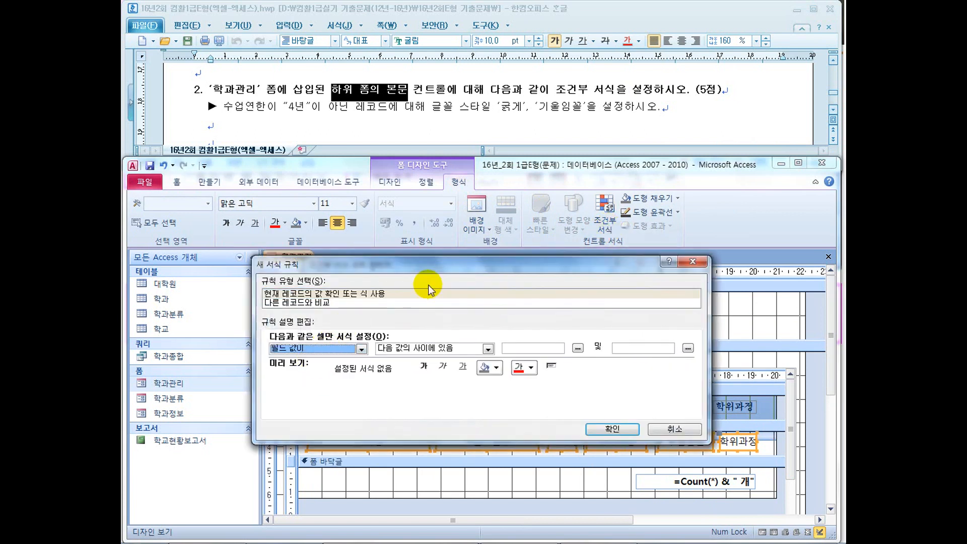
drag(447, 265, 461, 189)
click(338, 274)
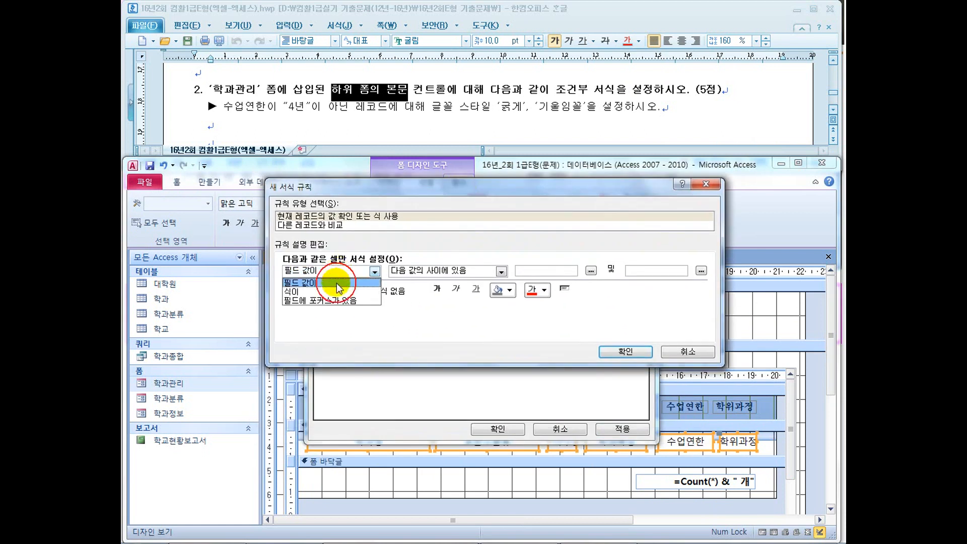
click(337, 299)
click(325, 271)
click(326, 282)
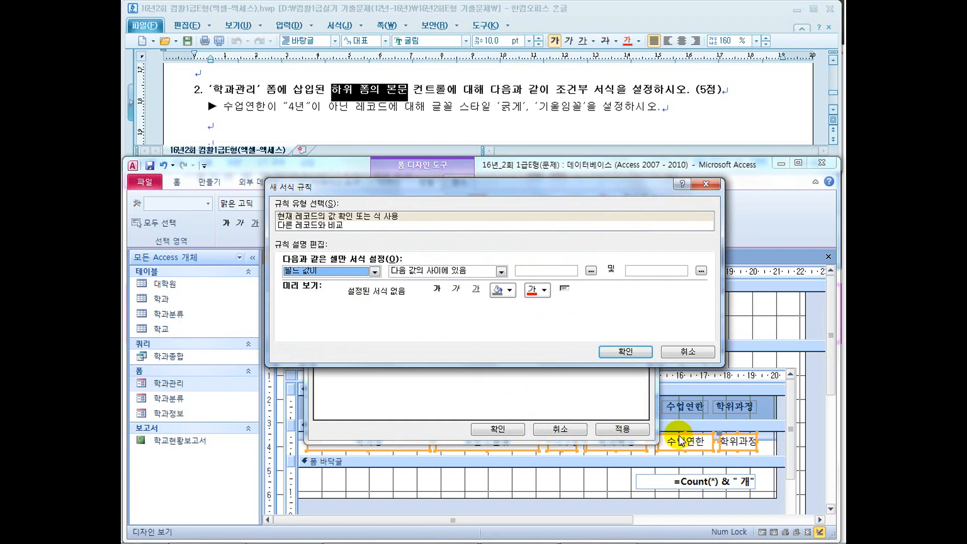
- Set the new rule's condition type to 식이 with the expression [수업연한]<>"4년"
click(319, 272)
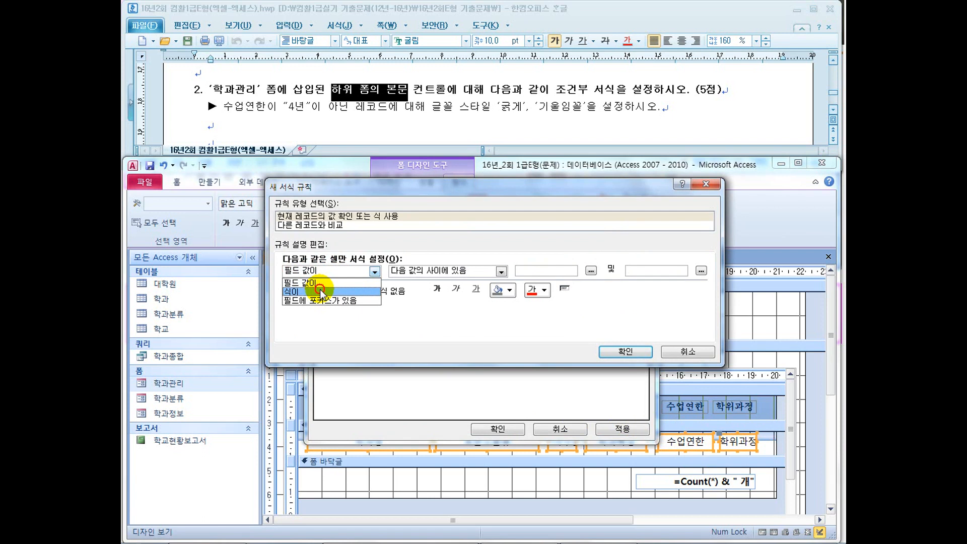
click(321, 292)
click(323, 271)
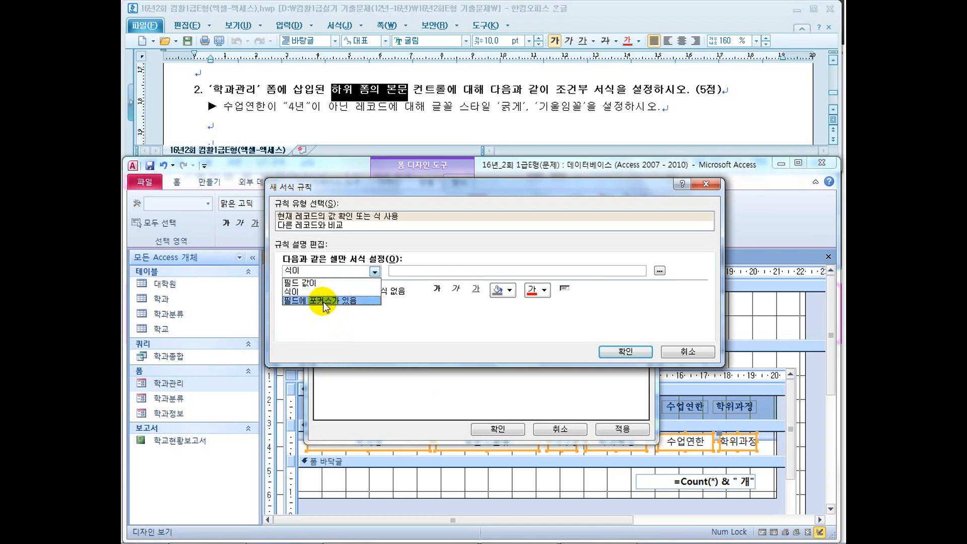
click(323, 291)
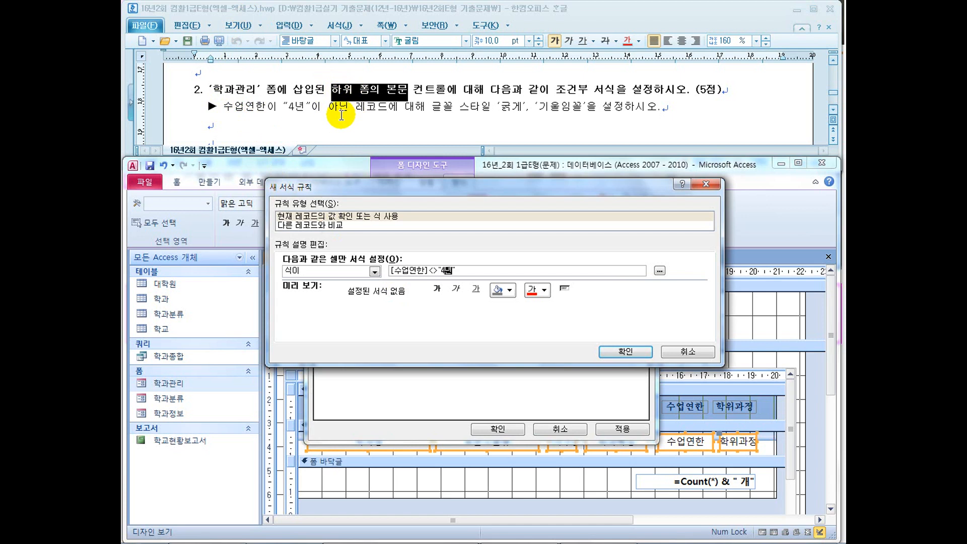
drag(460, 271, 385, 271)
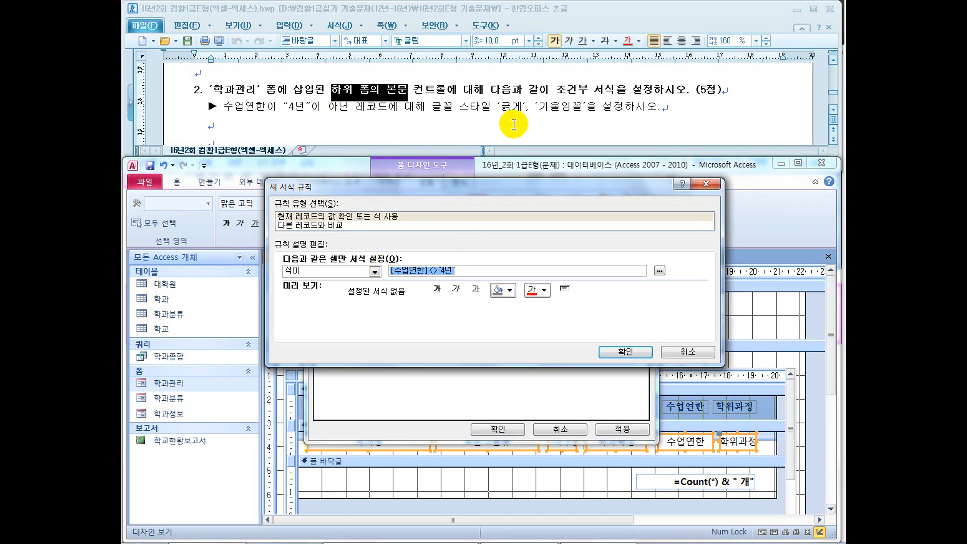
- Give the rule bold and italic font styles and apply it to the selected detail controls
click(436, 290)
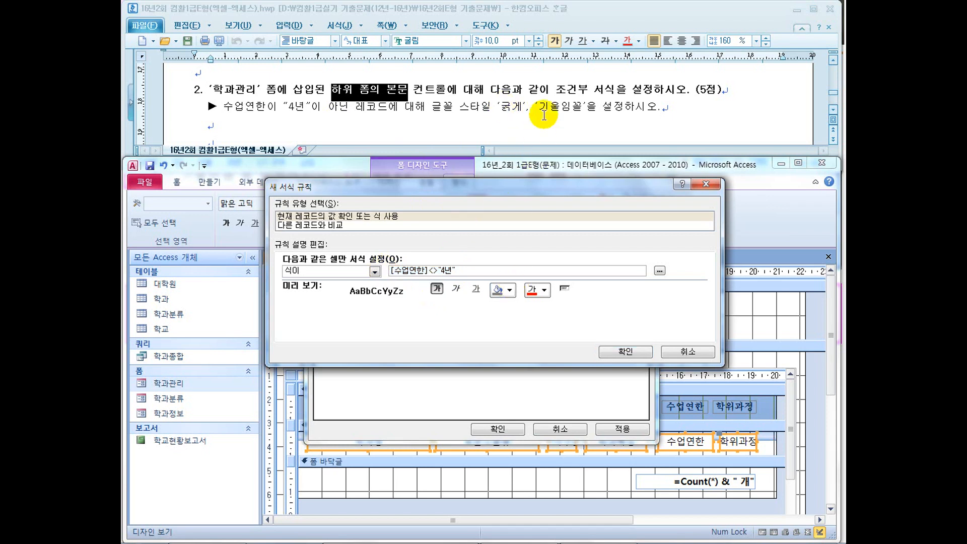
click(456, 289)
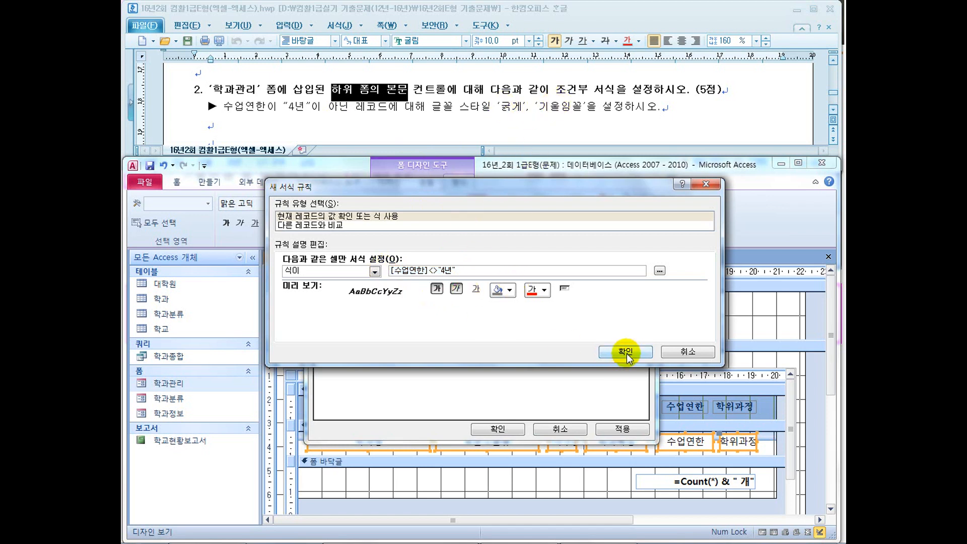
click(625, 352)
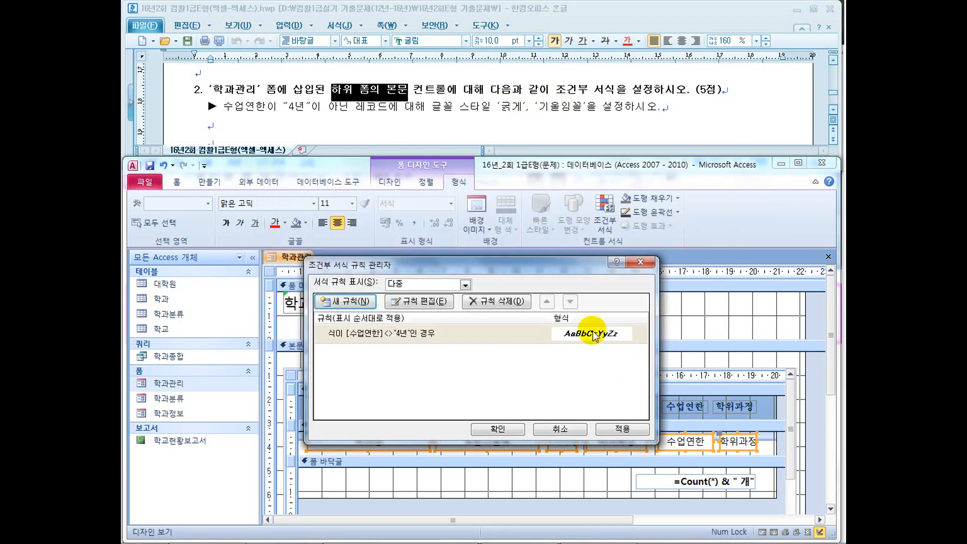
click(497, 428)
- Read item 3 in the exam document on creating a form header command button and examine the buttons in the reference picture
click(478, 108)
scroll(479, 108, down, 4)
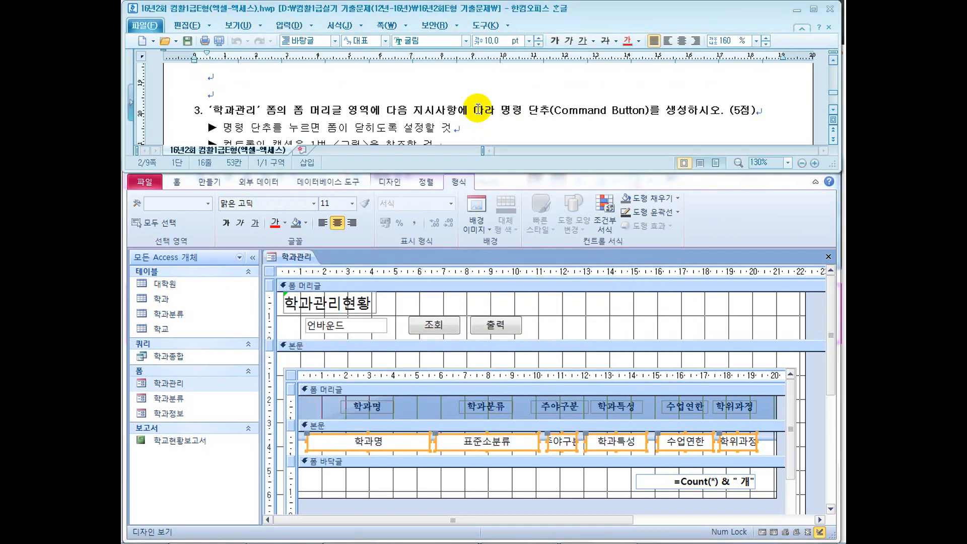
scroll(478, 103, up, 2)
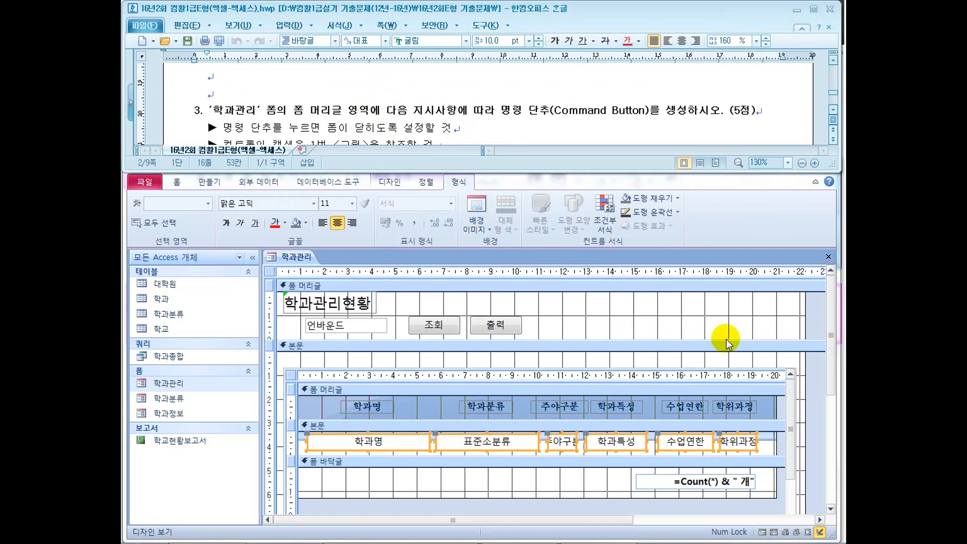
click(833, 110)
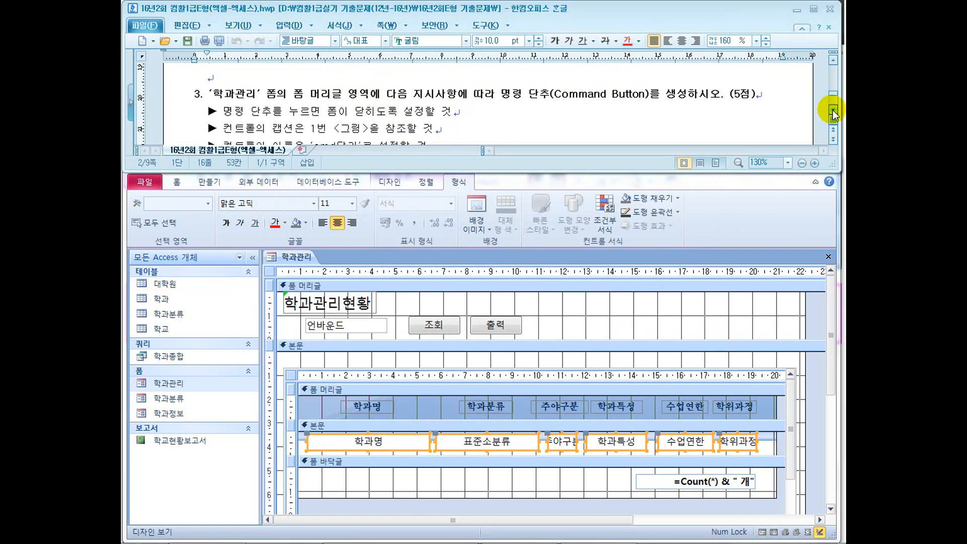
drag(257, 93, 370, 94)
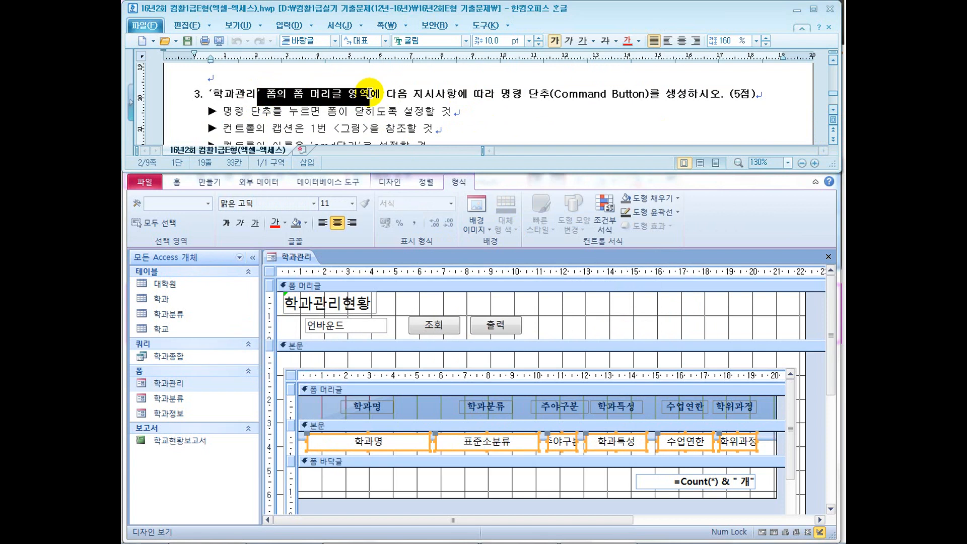
drag(435, 94, 560, 98)
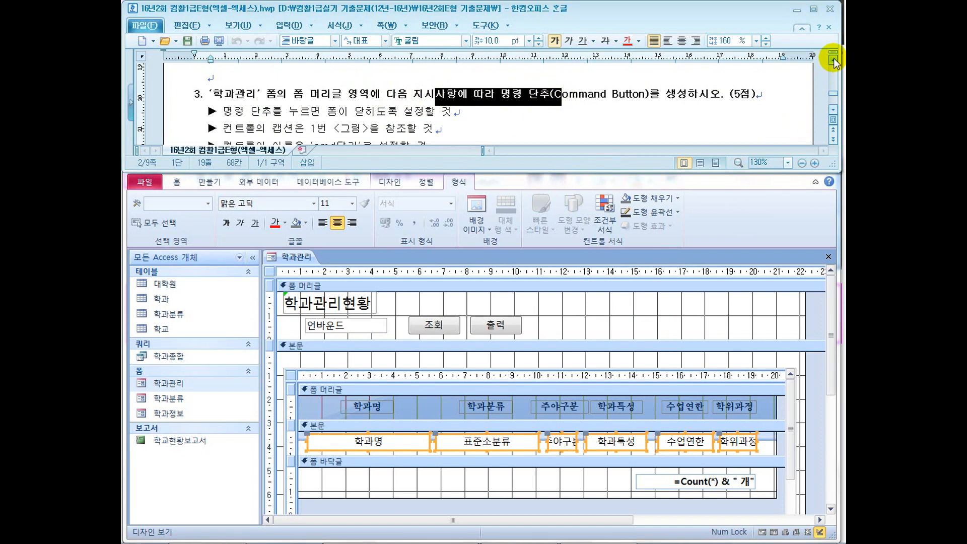
scroll(834, 61, up, 5)
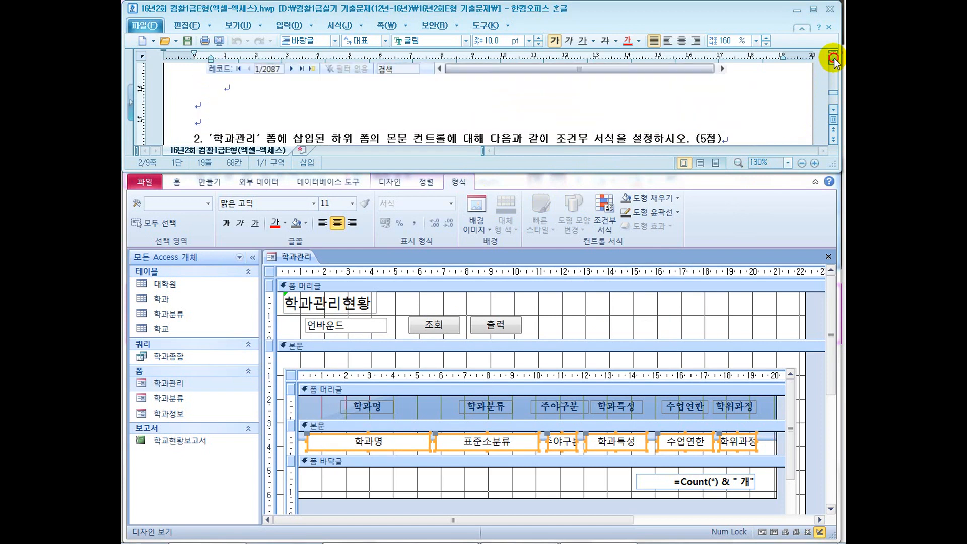
scroll(833, 61, up, 5)
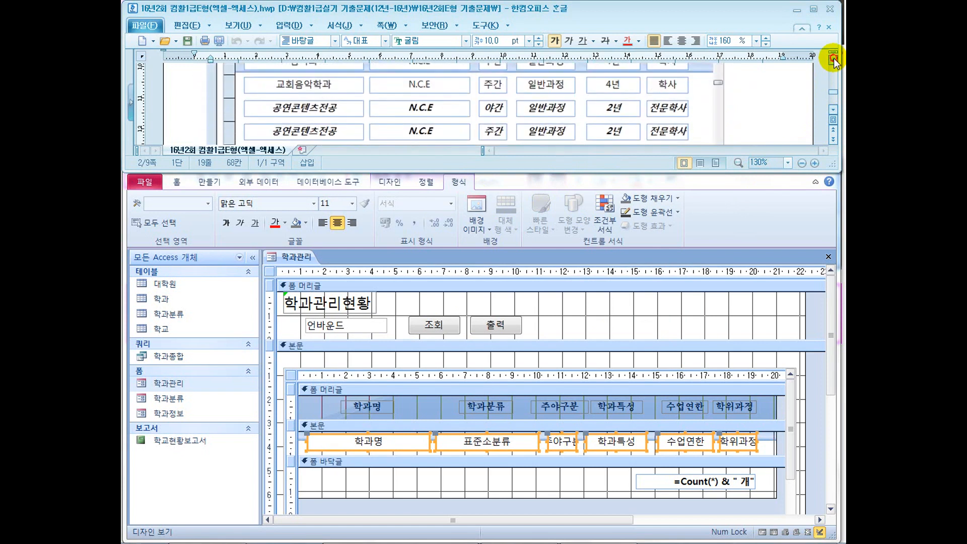
scroll(834, 61, up, 3)
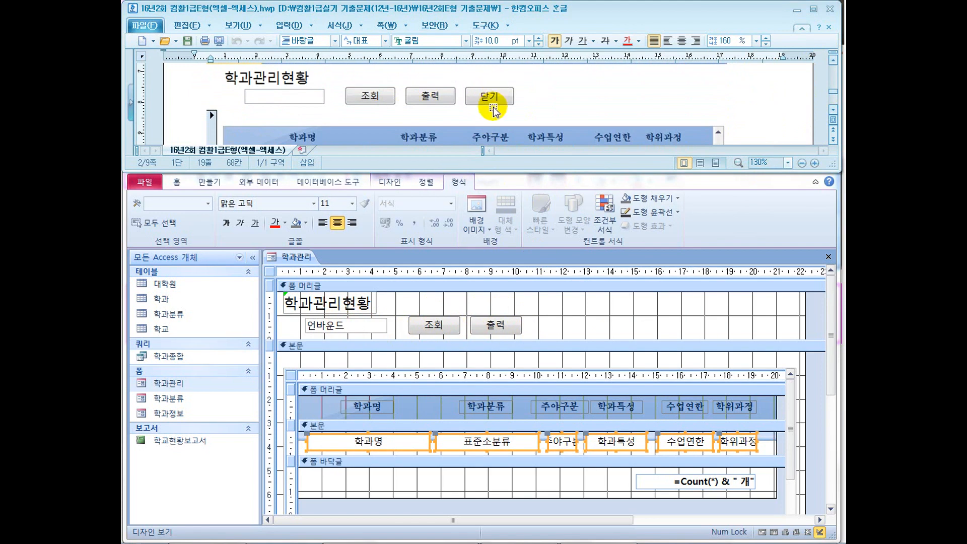
- Return to item 3 in the exam document and review the command button's required action, caption and name
click(834, 110)
click(833, 110)
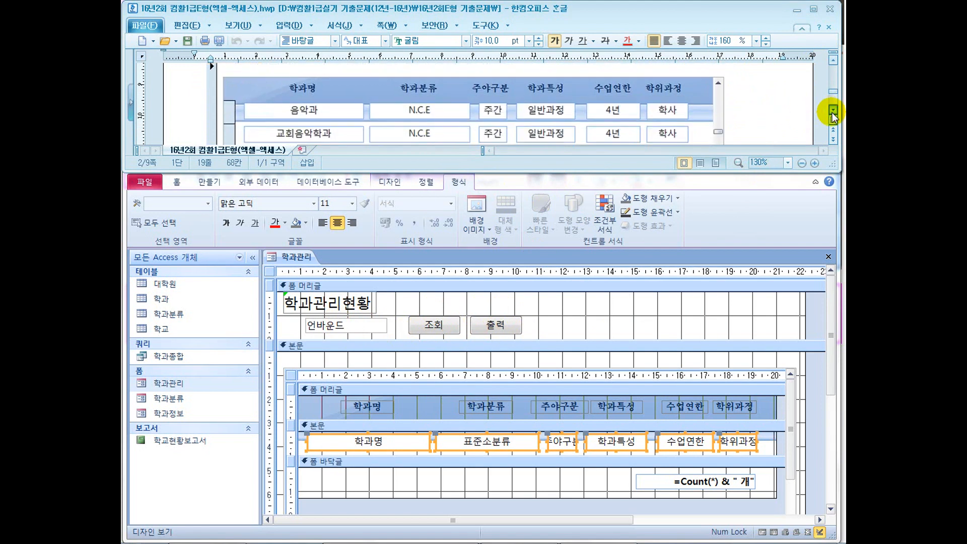
click(832, 112)
click(833, 111)
click(833, 112)
click(833, 112)
click(833, 111)
click(832, 112)
click(833, 112)
click(833, 112)
click(833, 112)
click(832, 111)
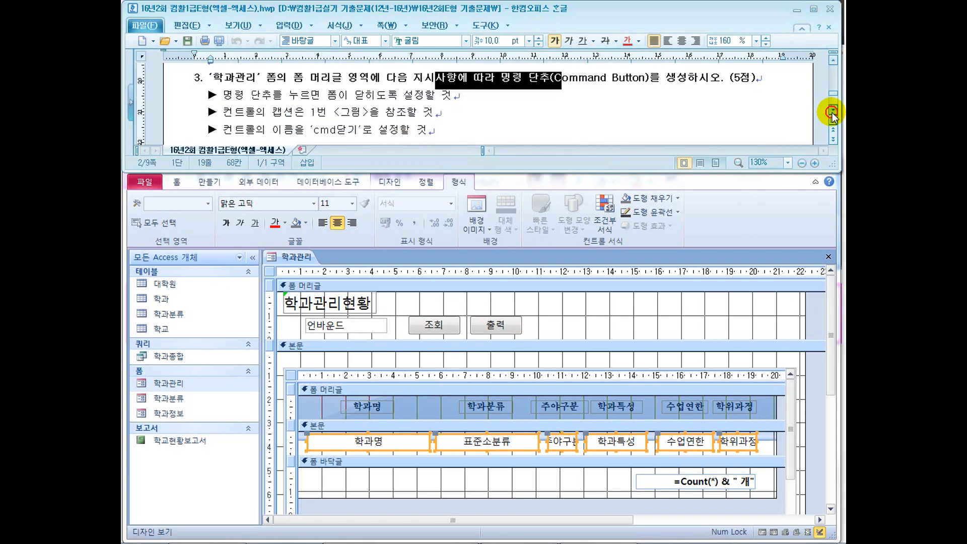
click(255, 97)
drag(256, 97, 369, 102)
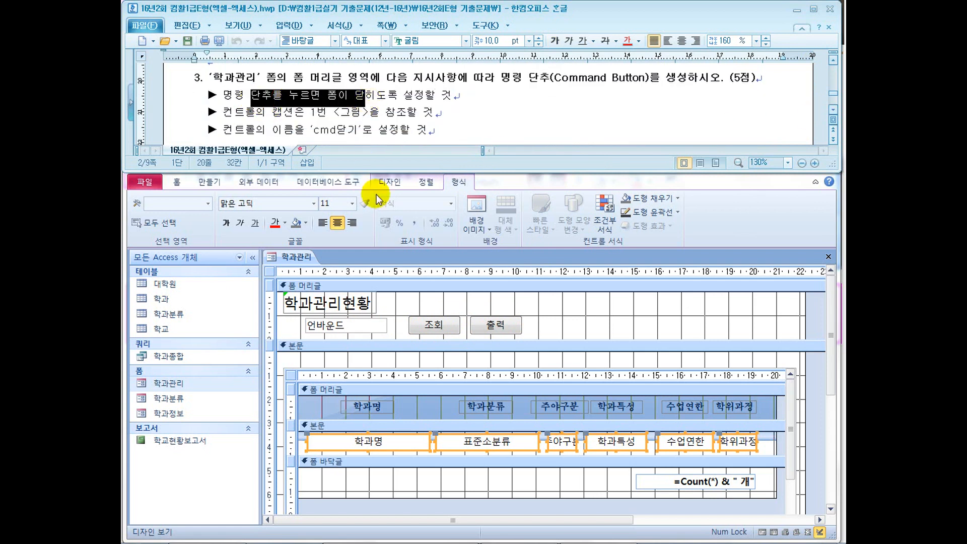
- Add a command button beside 출력 in the 학과관리 form header, choosing 폼 작업 and 폼 닫기 as its action
click(382, 238)
click(392, 183)
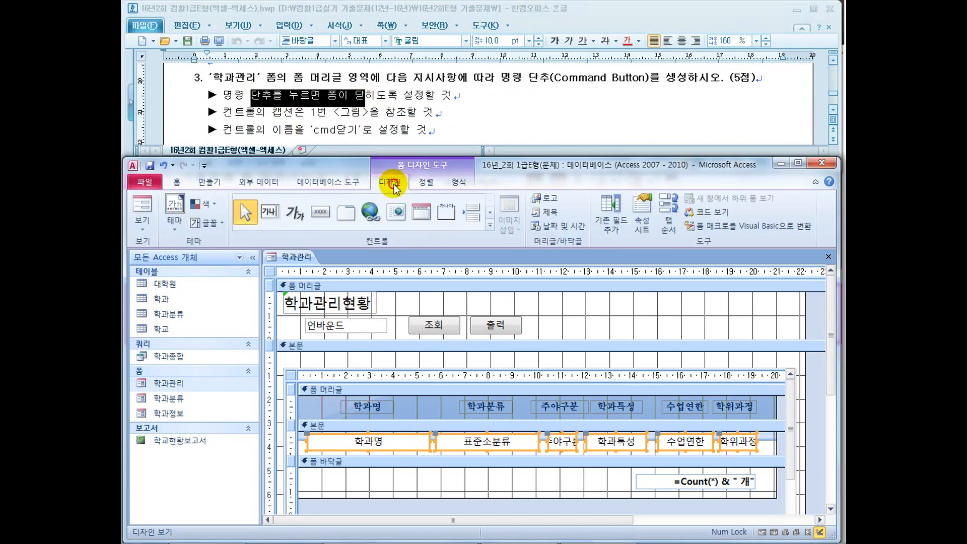
click(317, 213)
drag(531, 316, 578, 335)
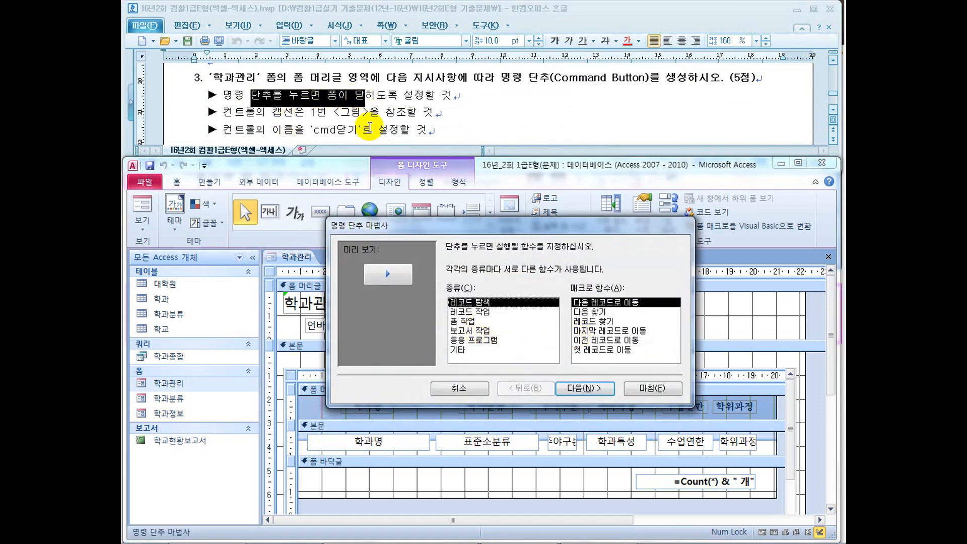
click(463, 322)
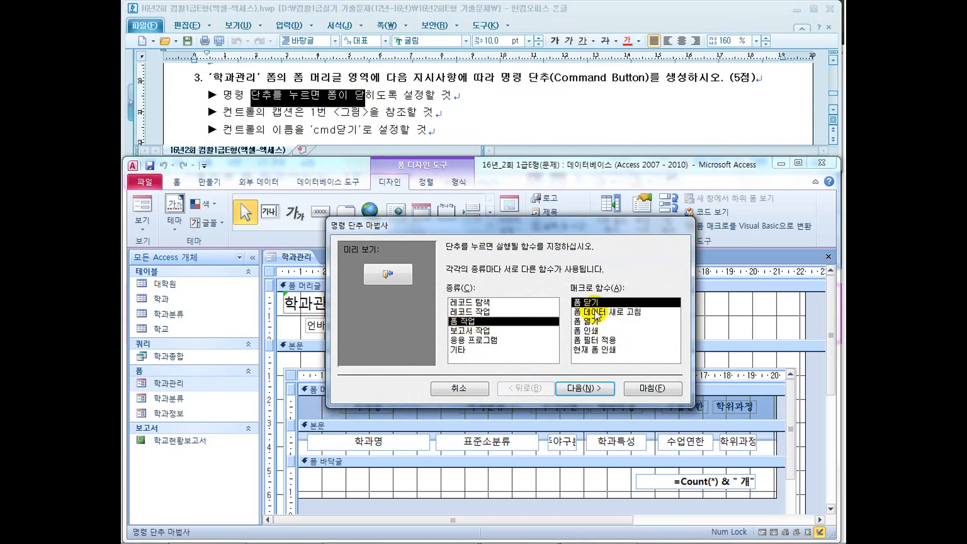
click(594, 304)
click(589, 389)
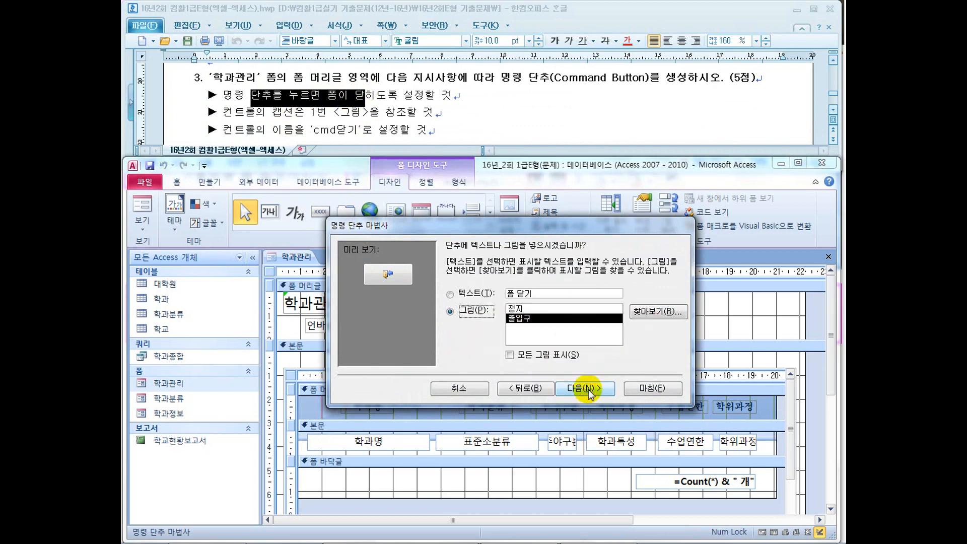
- Check the caption in the reference picture, set the button to show the text 닫기, and proceed to its name setting
click(479, 105)
scroll(479, 104, down, 5)
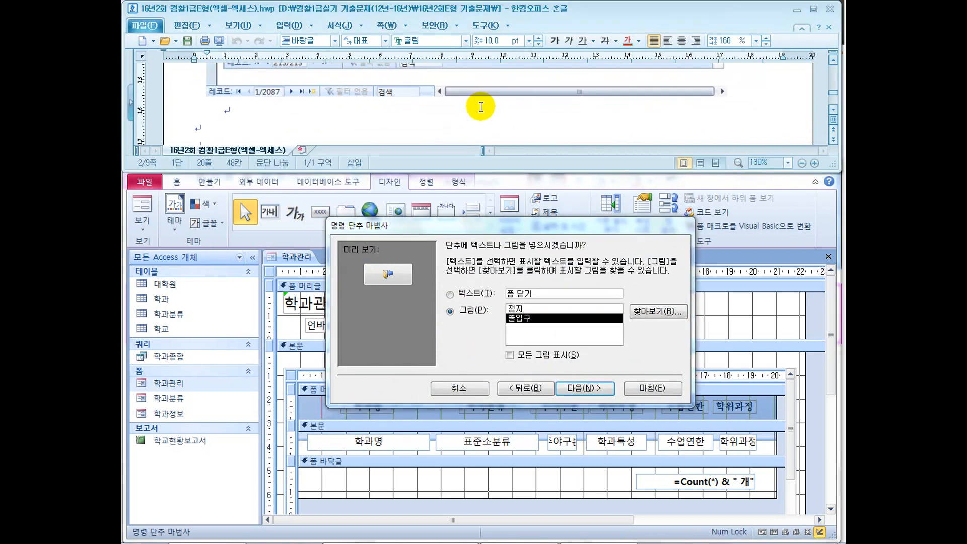
scroll(481, 107, down, 3)
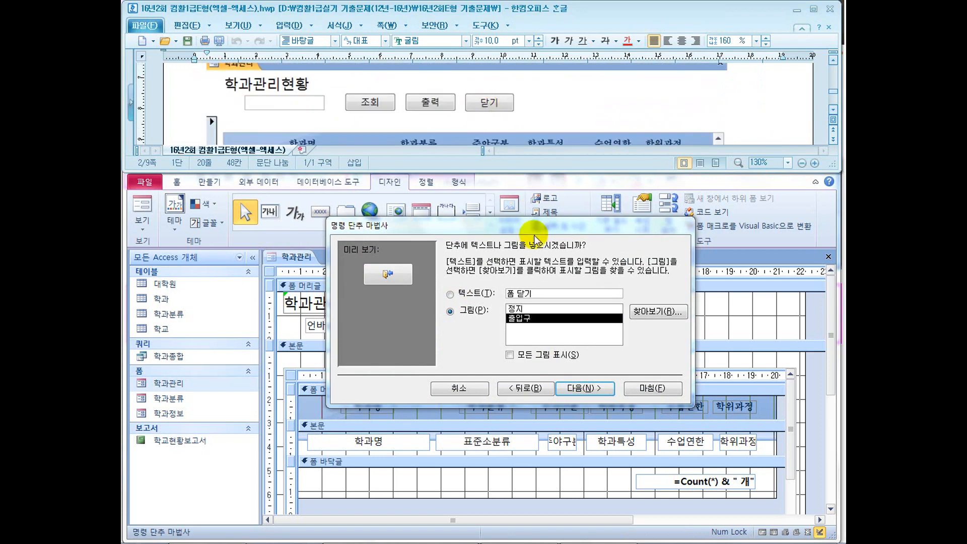
click(515, 309)
click(519, 319)
click(476, 294)
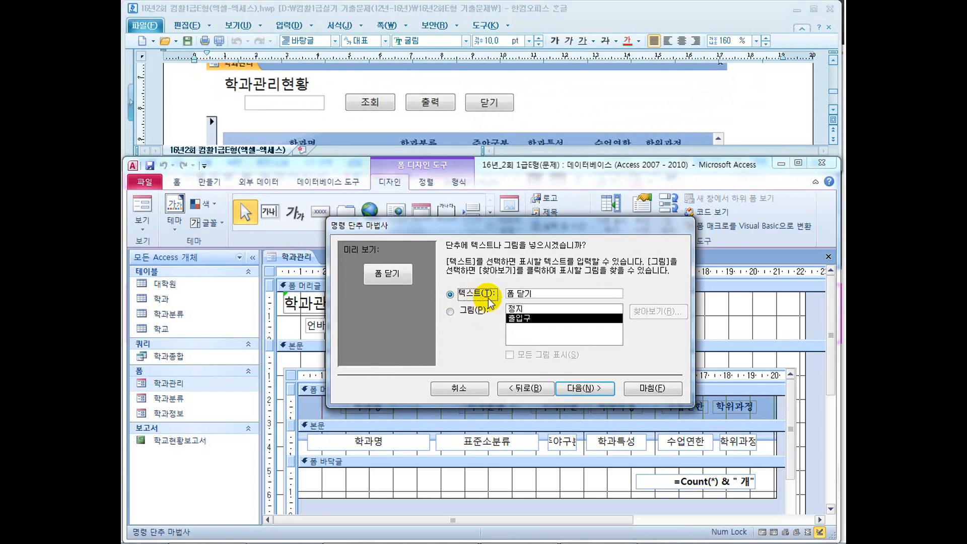
drag(517, 292, 488, 298)
key(Delete)
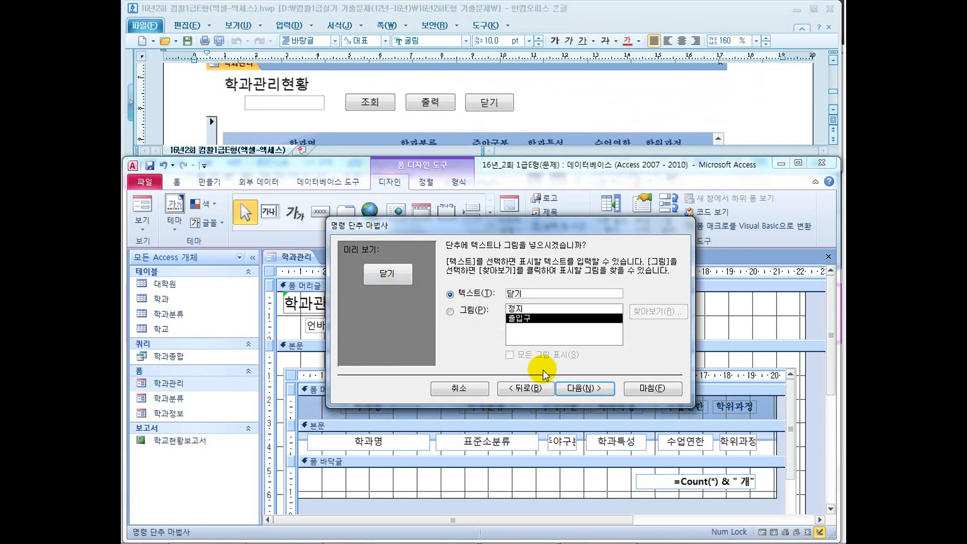
click(576, 389)
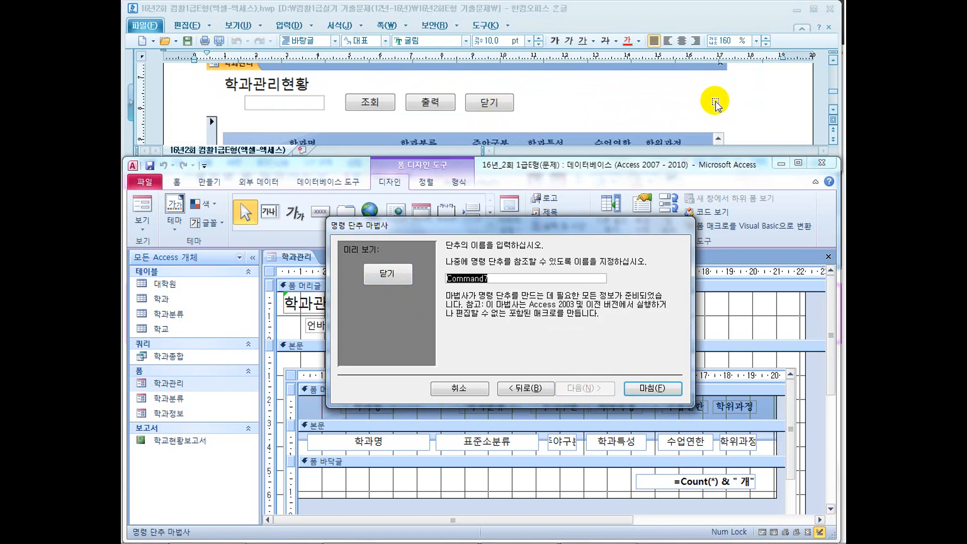
- Check the required control name in item 3 of the exam document, name the command button cmd닫기 and finish the wizard
click(745, 104)
scroll(745, 103, down, 10)
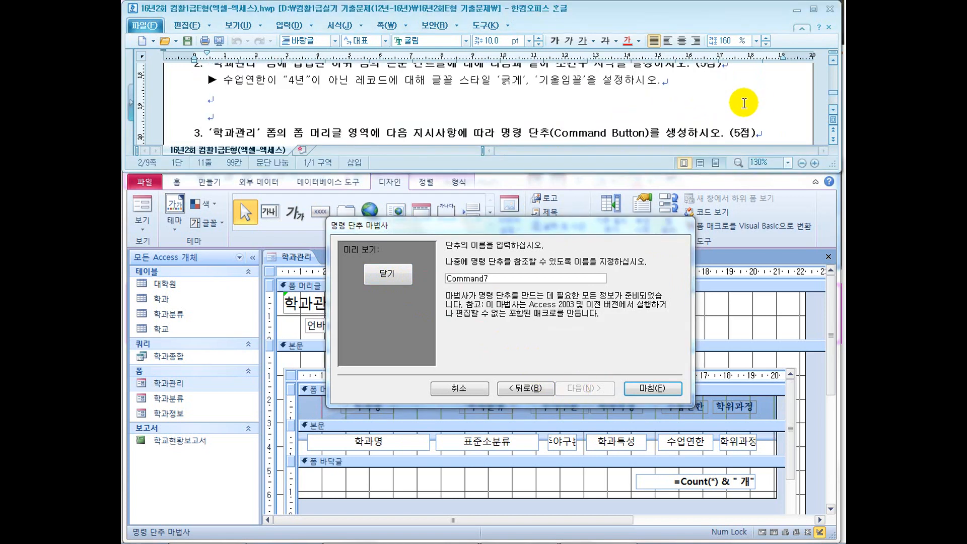
scroll(744, 103, down, 2)
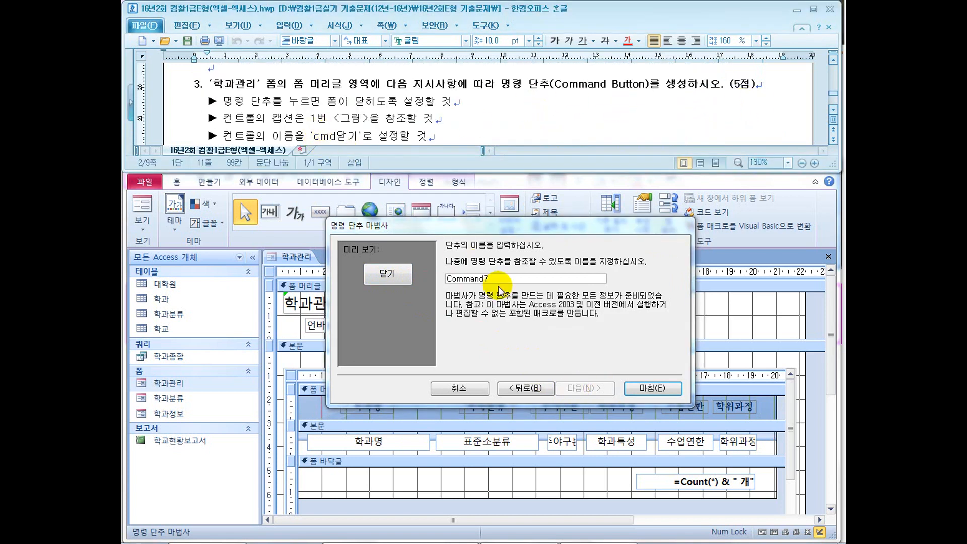
click(428, 274)
text(cmd닫기)
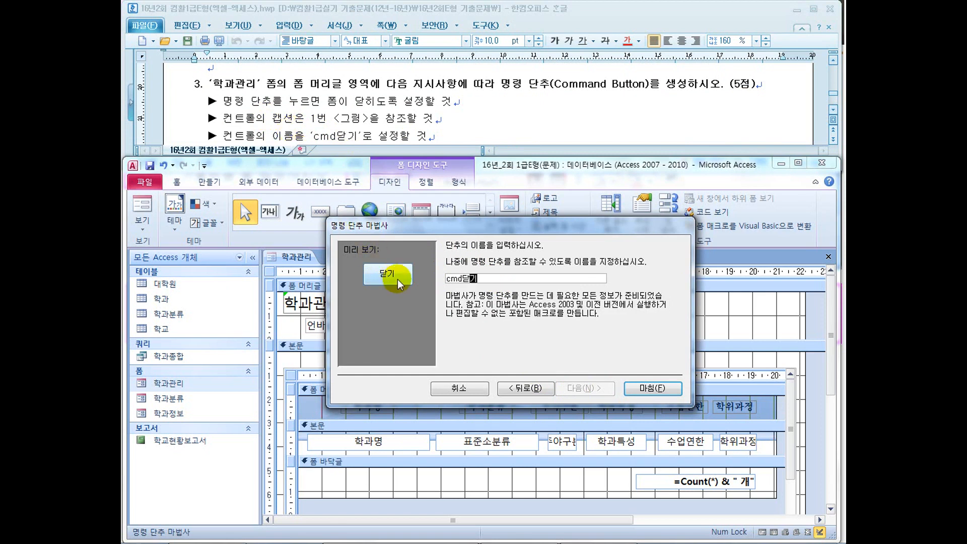
drag(396, 270, 398, 285)
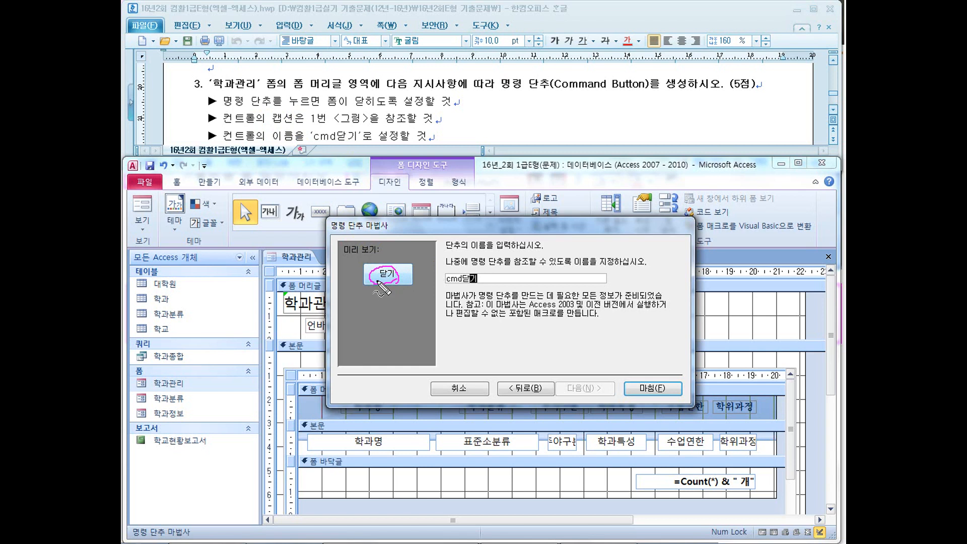
drag(331, 124, 423, 130)
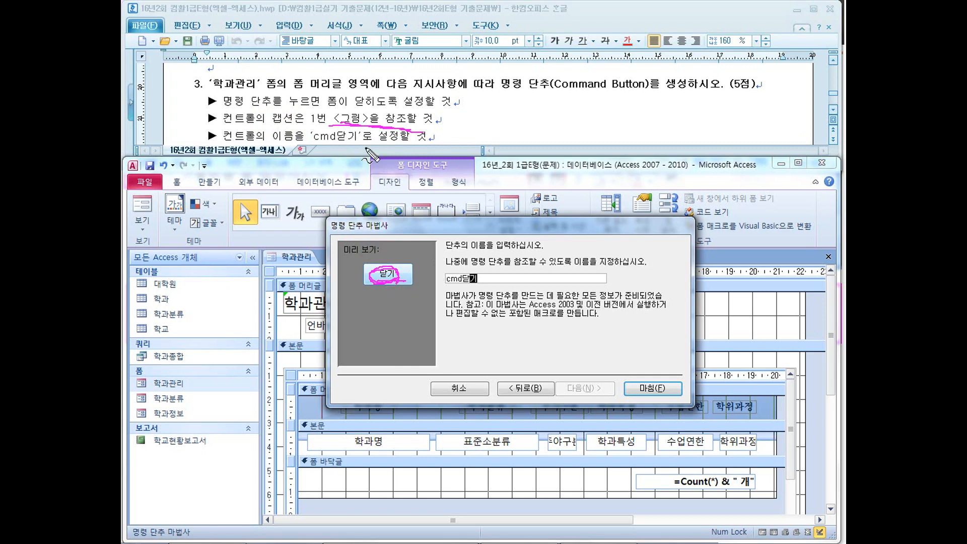
drag(327, 141, 373, 137)
drag(491, 291, 475, 303)
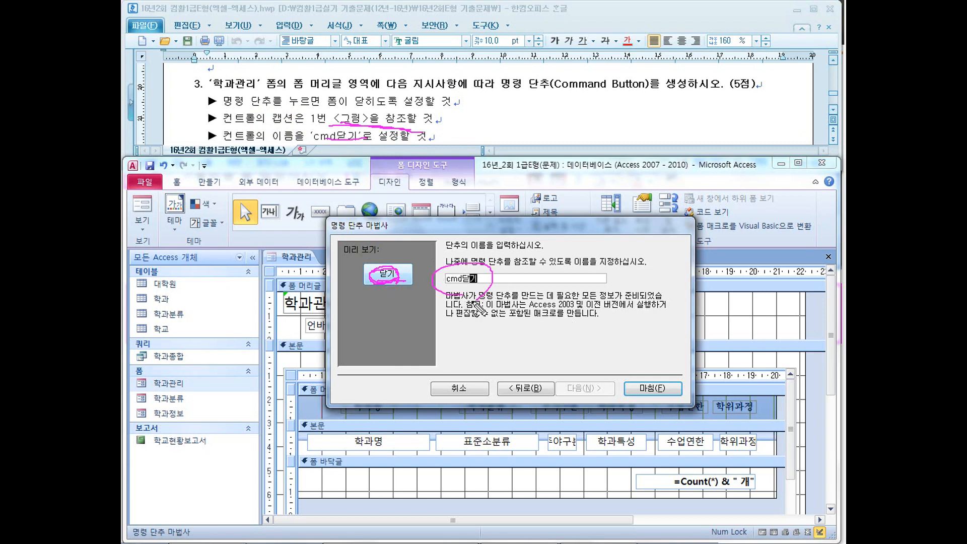
click(658, 388)
- Open the new button's properties and check its name and caption against item 3 and the reference picture in the exam document
click(572, 323)
click(547, 324)
mouse_move(557, 325)
mouse_down()
mouse_move(570, 326)
mouse_move(553, 335)
mouse_up()
right_click(552, 335)
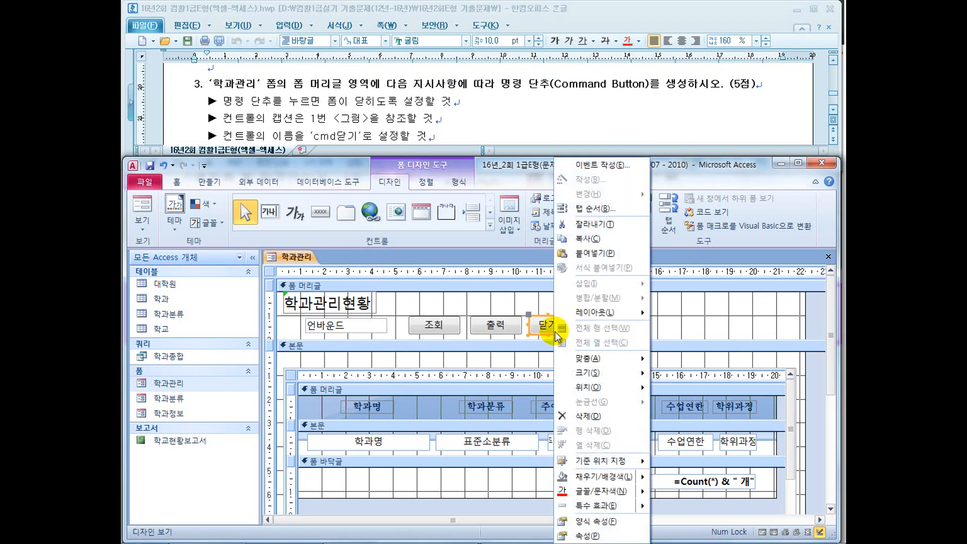
click(589, 535)
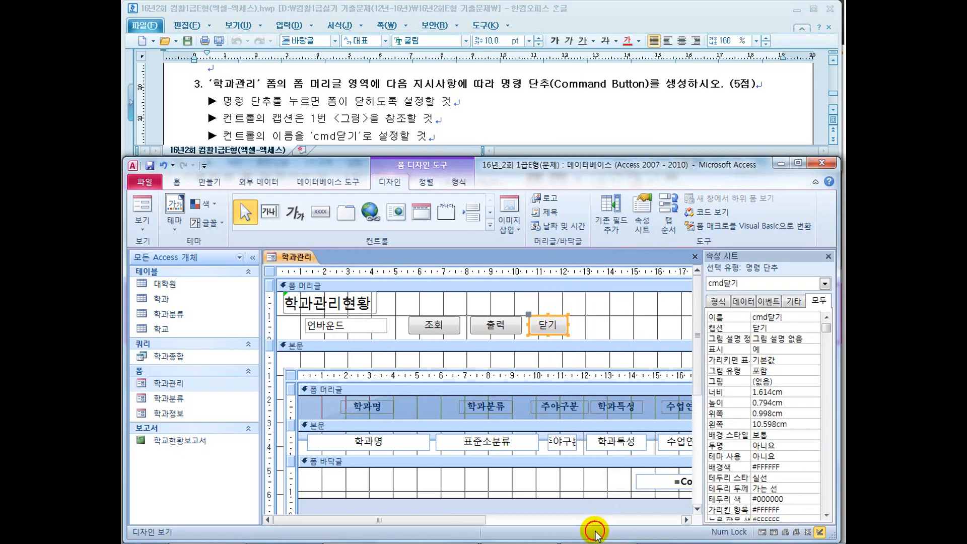
double_click(779, 317)
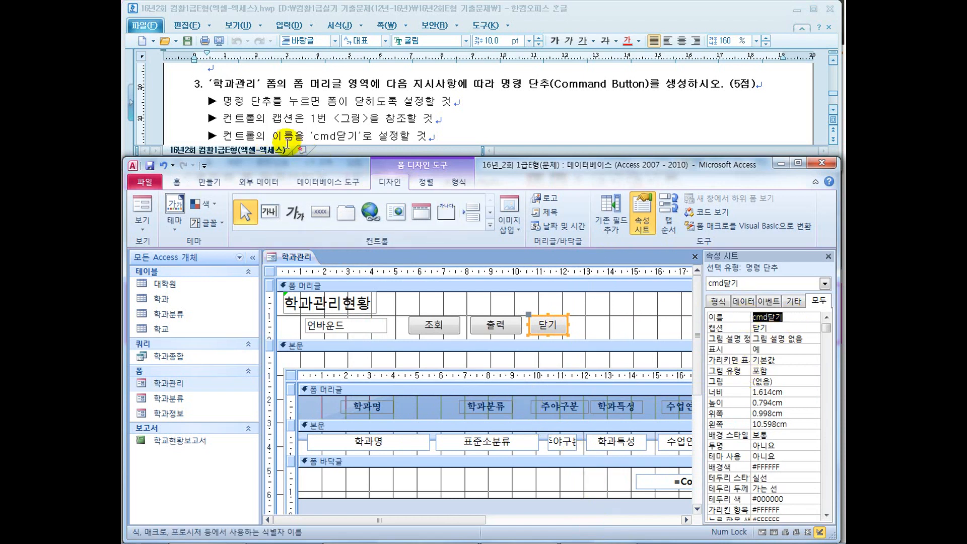
double_click(769, 328)
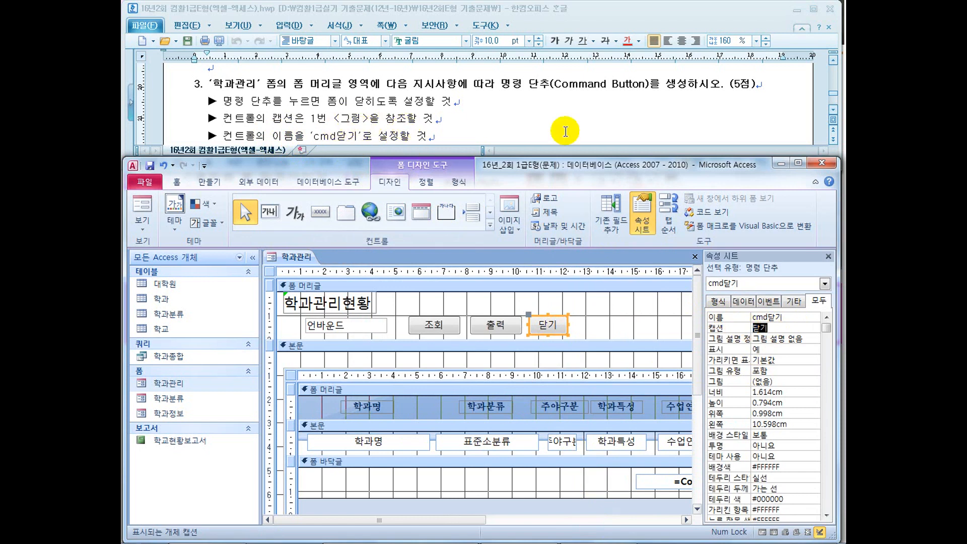
click(751, 122)
scroll(752, 122, up, 3)
scroll(751, 122, up, 5)
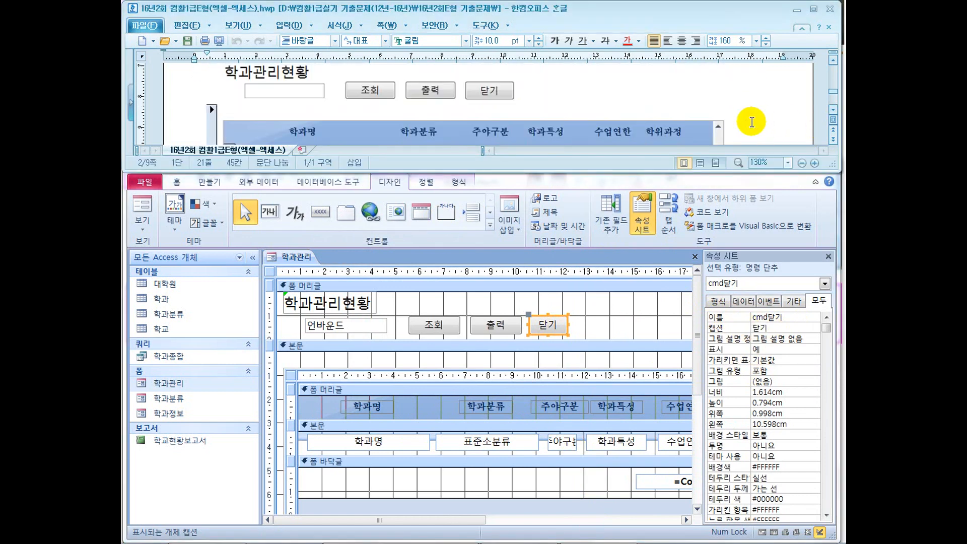
click(781, 331)
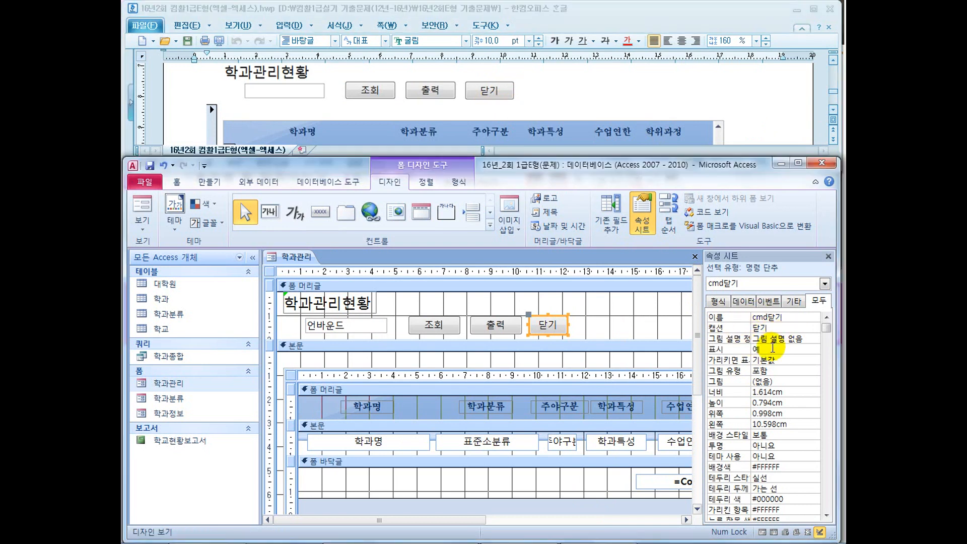
- Show the 학과관리 form in form view, check the conditional formatting on the subform rows, and close the form with its 닫기 button
click(144, 211)
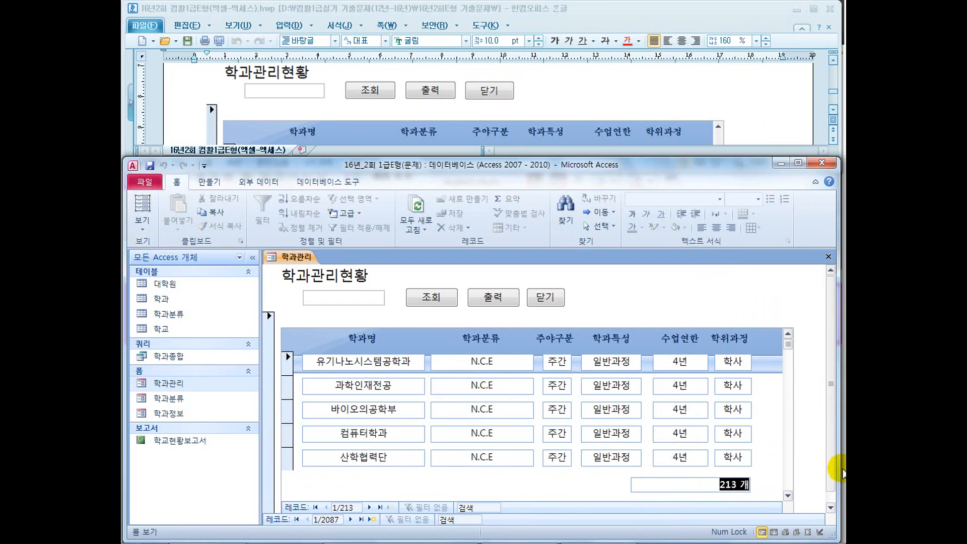
click(830, 508)
click(788, 487)
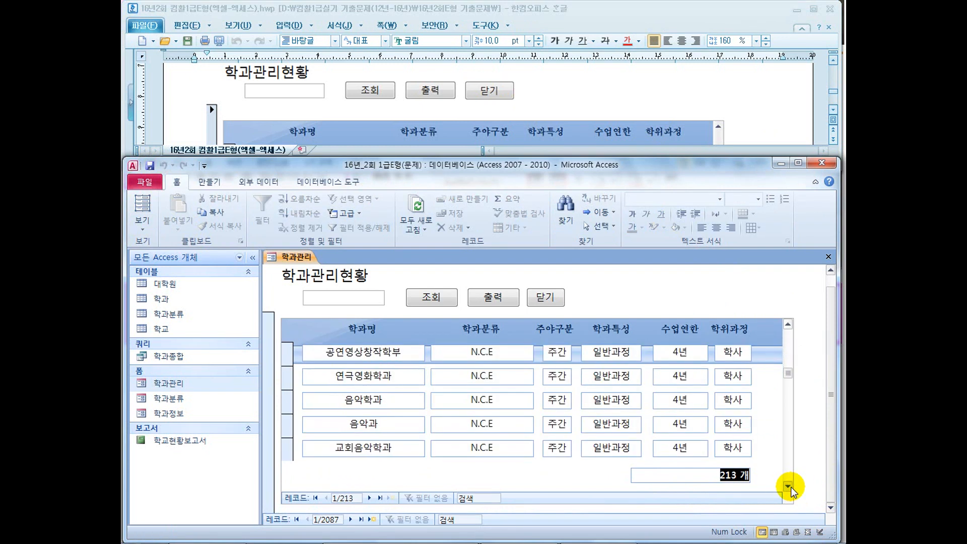
click(788, 324)
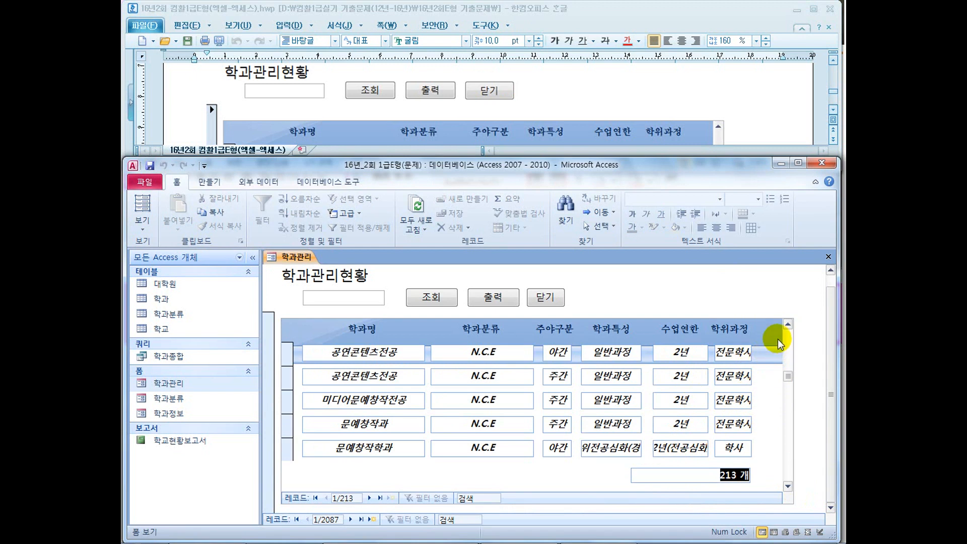
click(788, 324)
click(789, 324)
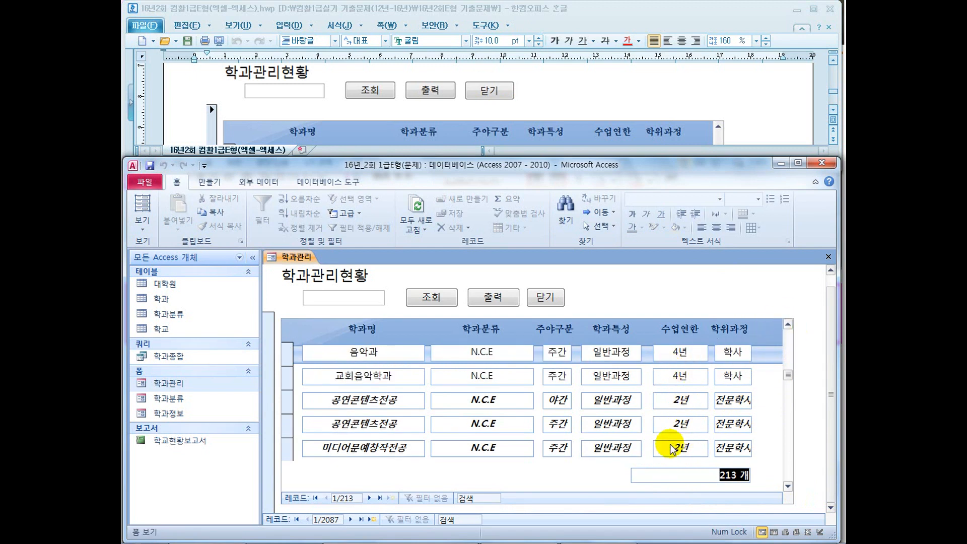
click(789, 487)
click(788, 487)
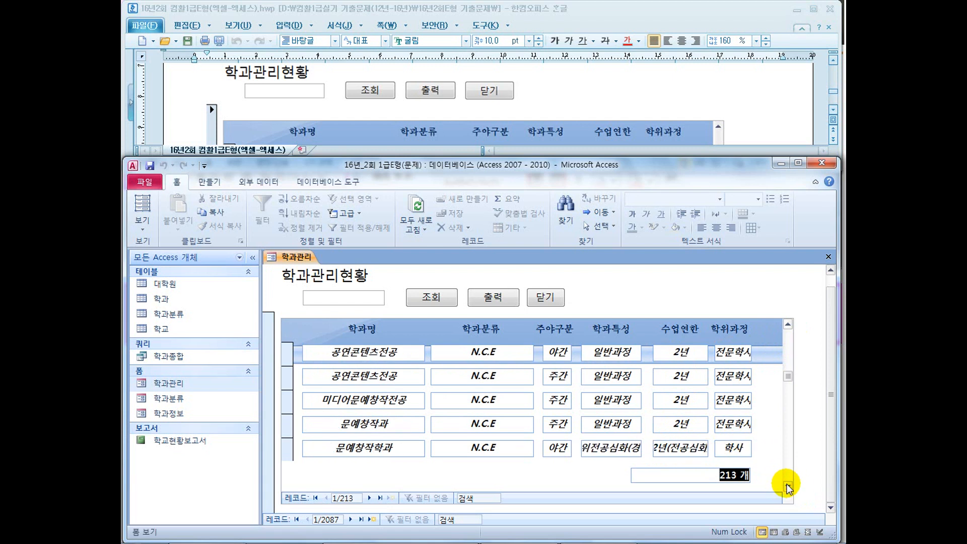
click(788, 487)
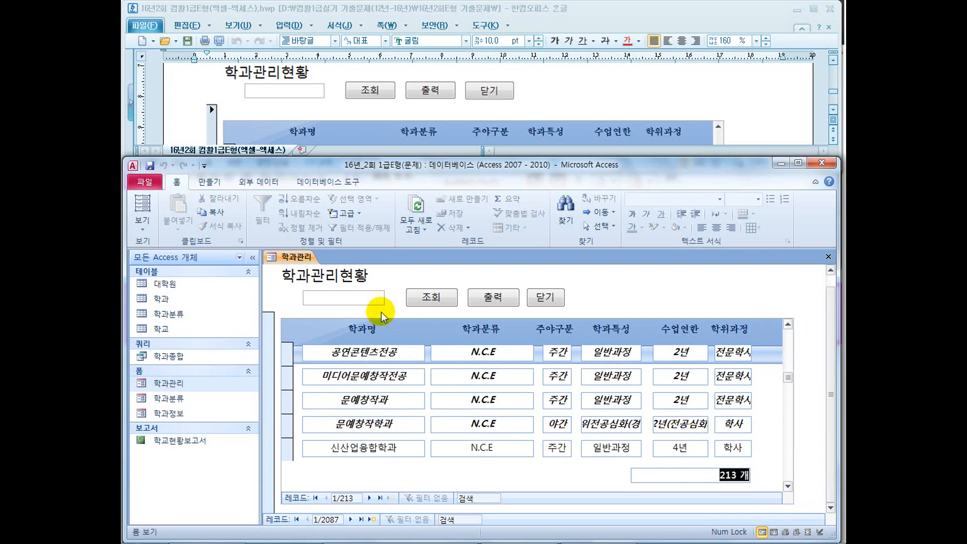
click(543, 299)
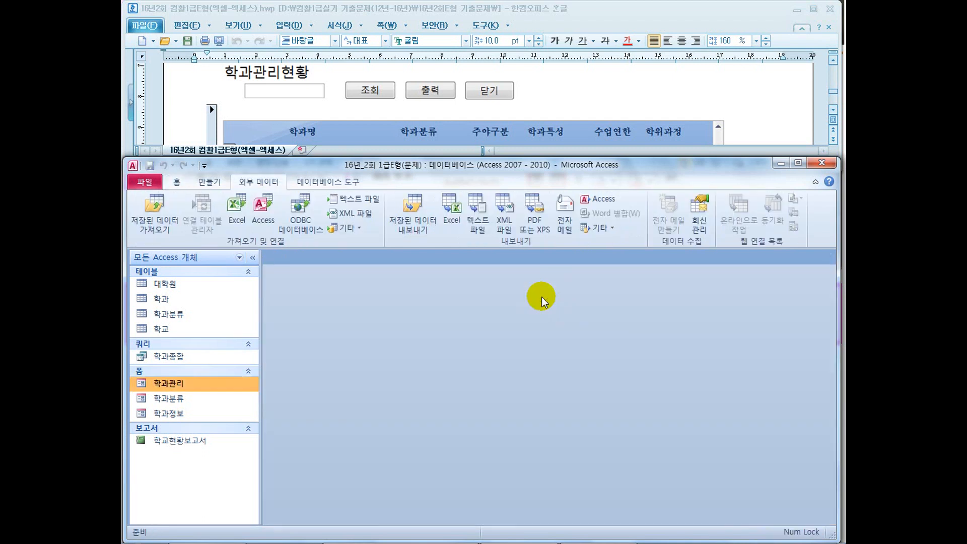
- Proceed to item 1 of 문제3 in the exam document and open the 학교현황보고서 report in design view
click(789, 104)
scroll(774, 120, down, 5)
scroll(775, 121, down, 6)
scroll(775, 121, down, 6)
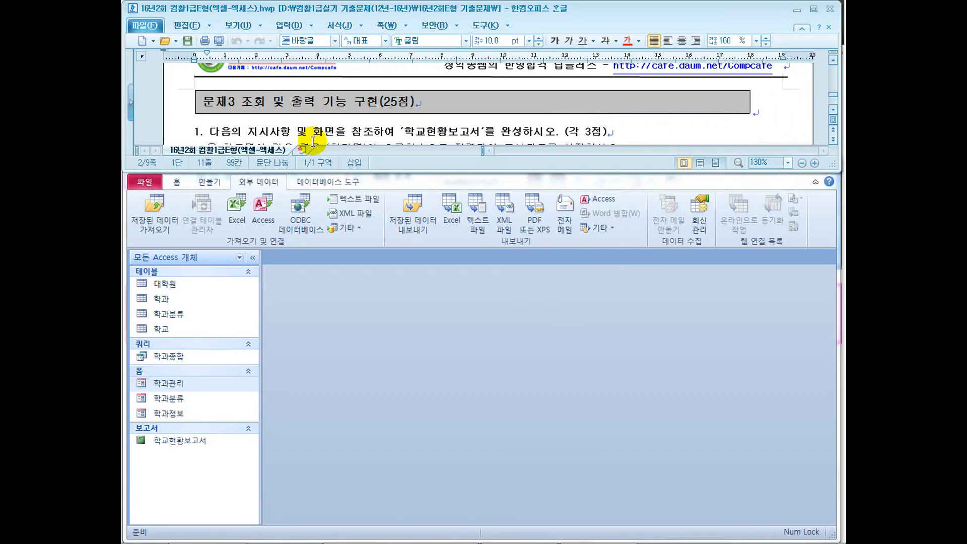
scroll(314, 141, down, 1)
click(352, 107)
drag(402, 111, 458, 108)
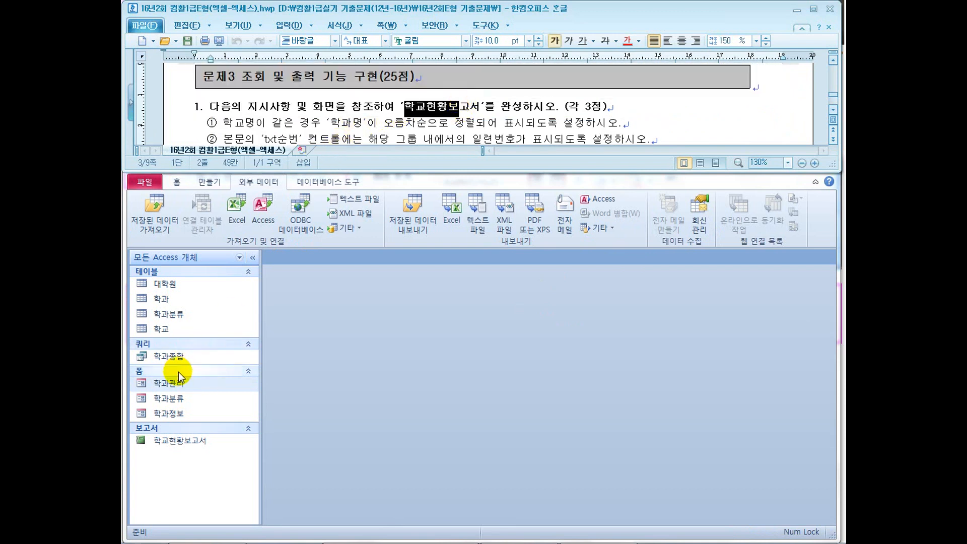
click(181, 439)
right_click(183, 439)
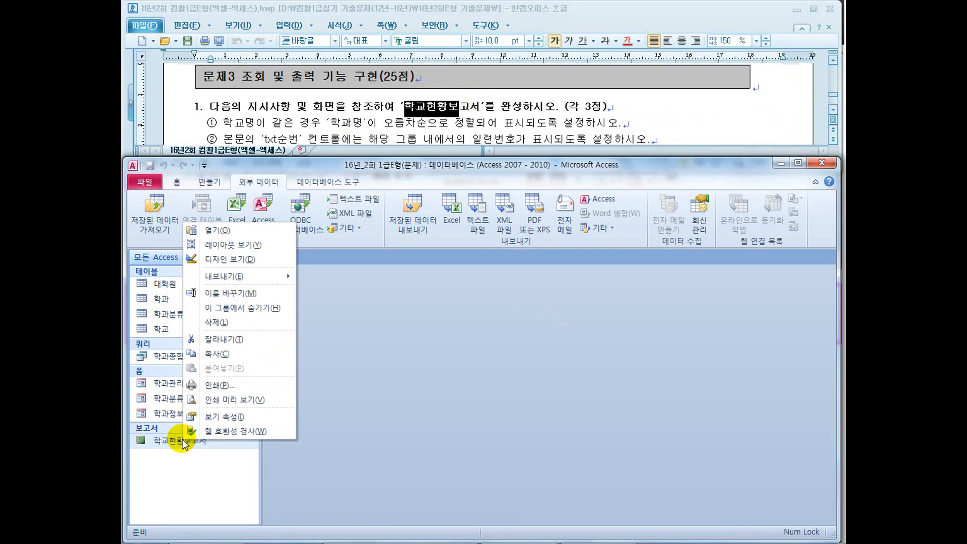
click(244, 258)
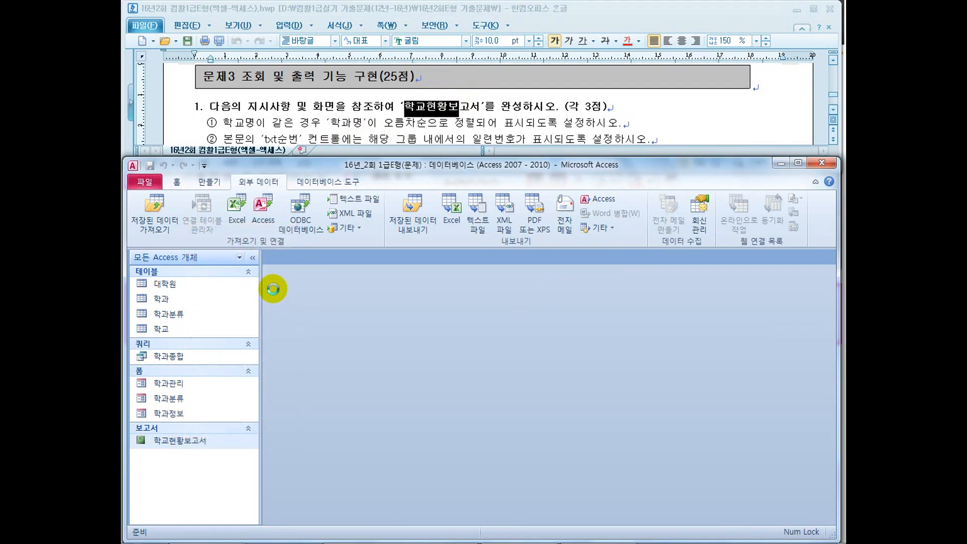
- Following instruction ①, add an ascending sort on 학과명 below the 학교명 group in the report
drag(226, 122, 309, 124)
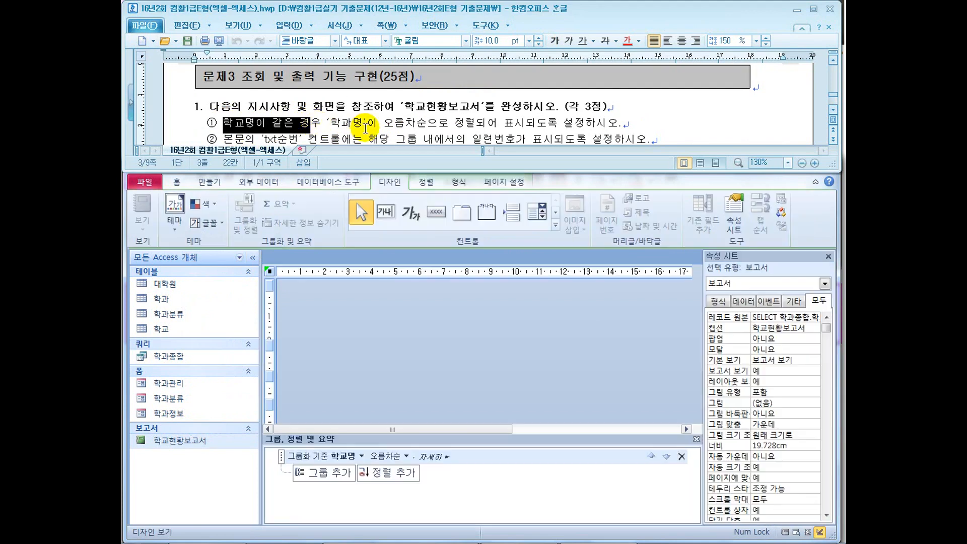
click(417, 237)
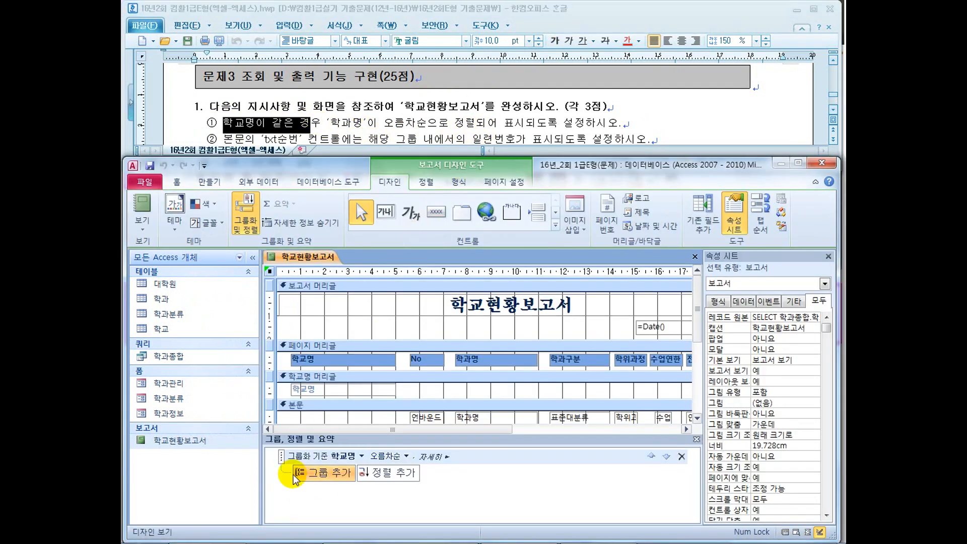
click(246, 225)
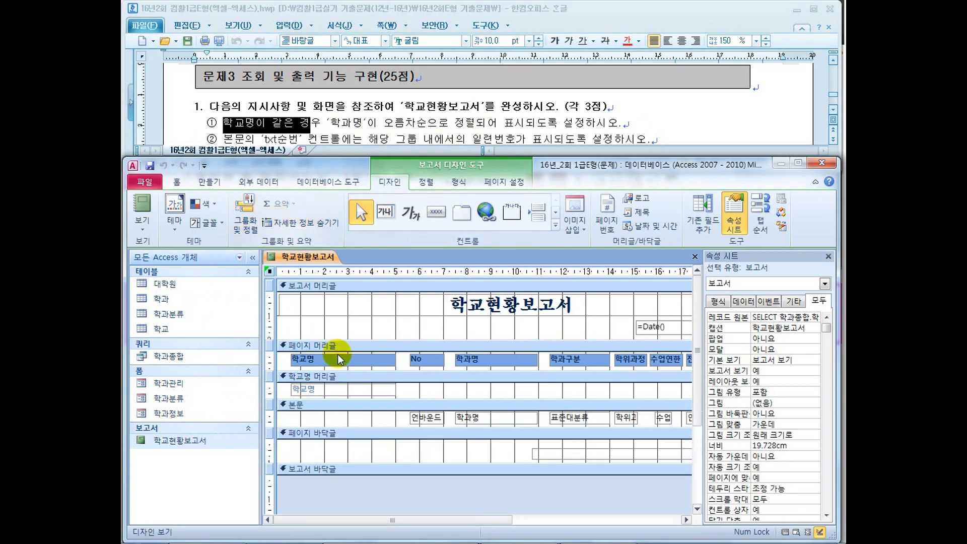
click(249, 228)
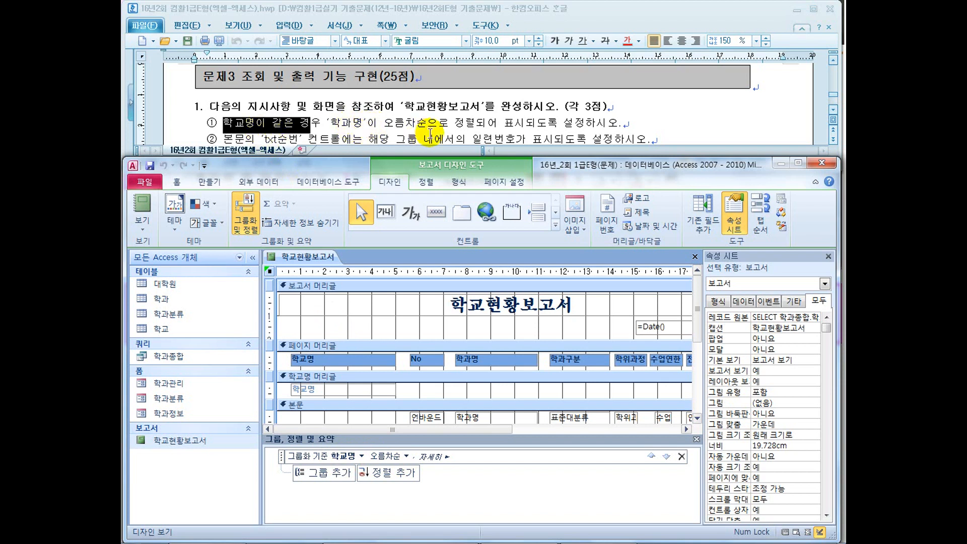
click(396, 476)
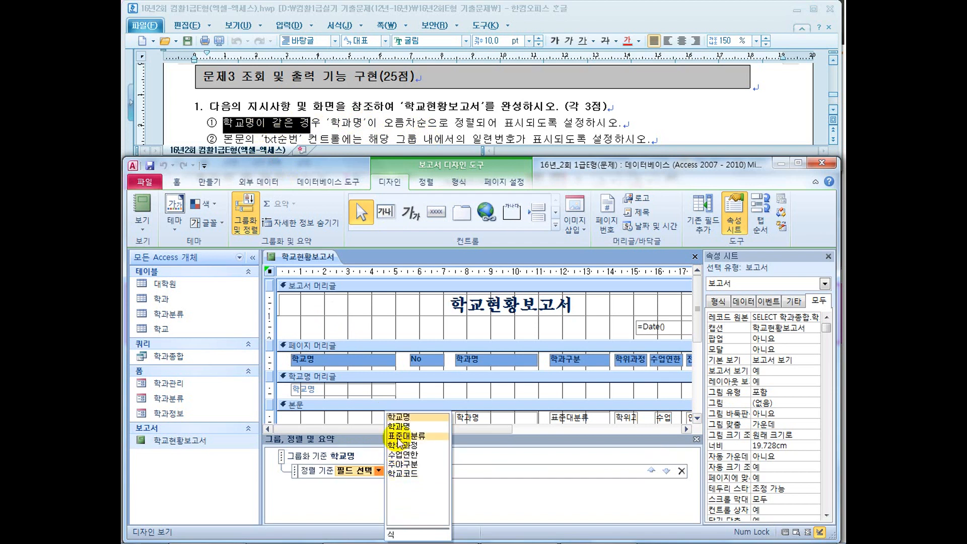
click(398, 426)
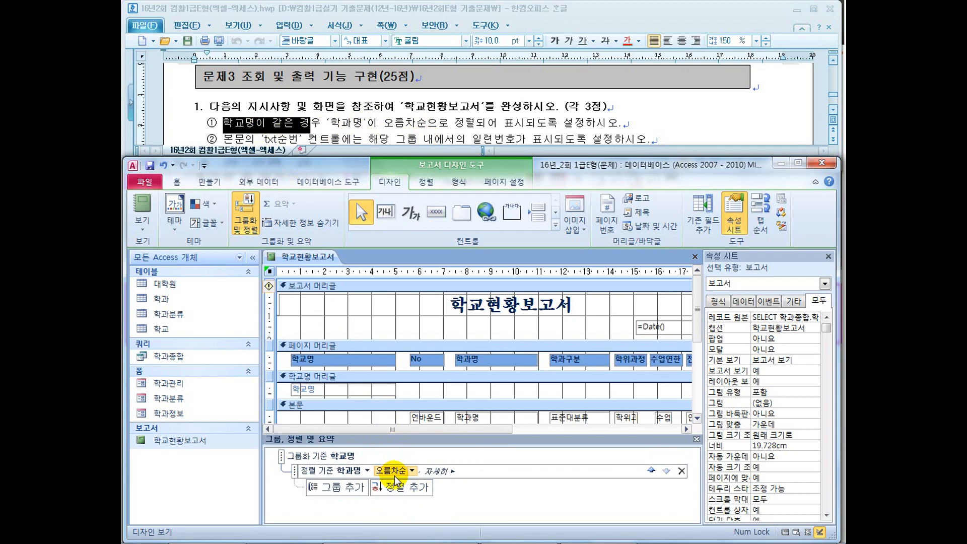
- Following instruction ② in the exam document, set the control source of the txt순번 text box in the report's detail section to =1
click(406, 124)
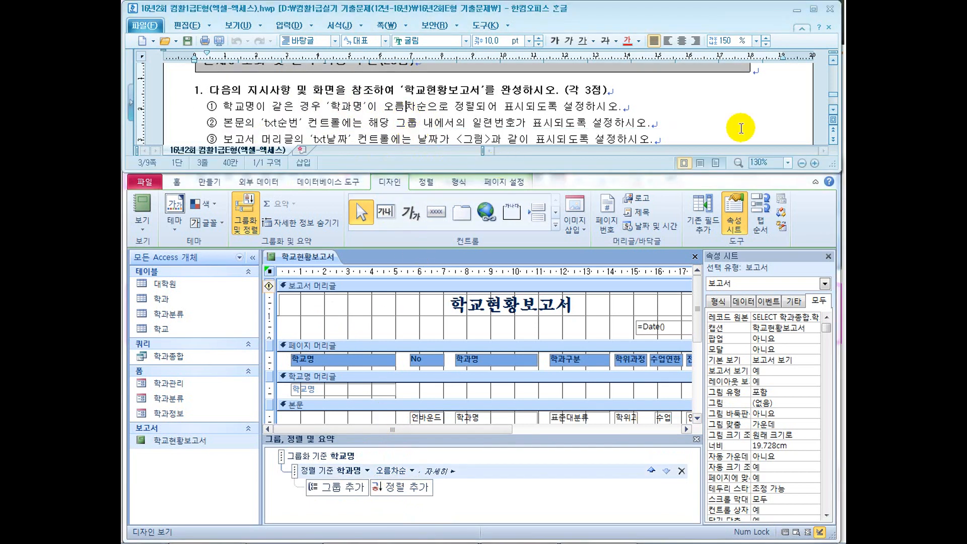
scroll(804, 107, down, 1)
drag(235, 106, 335, 105)
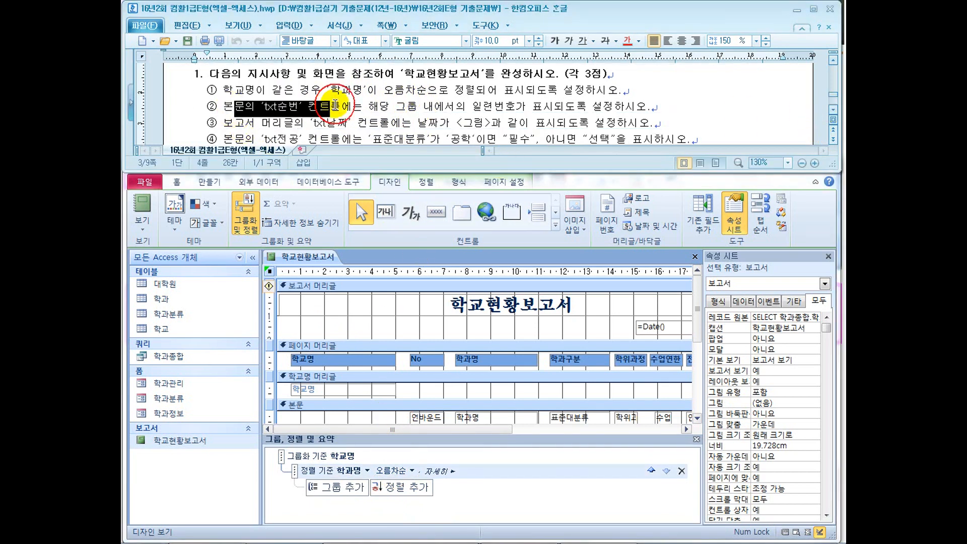
click(432, 420)
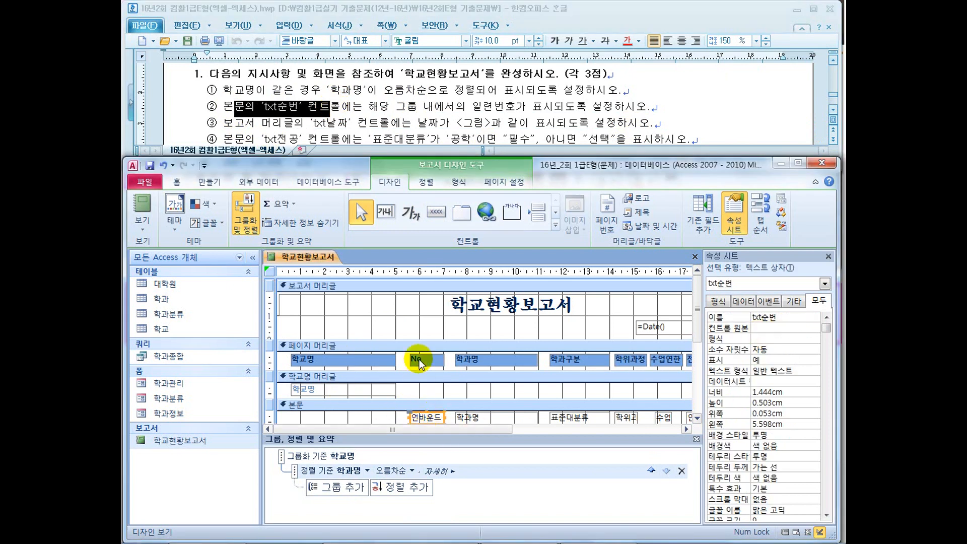
click(781, 317)
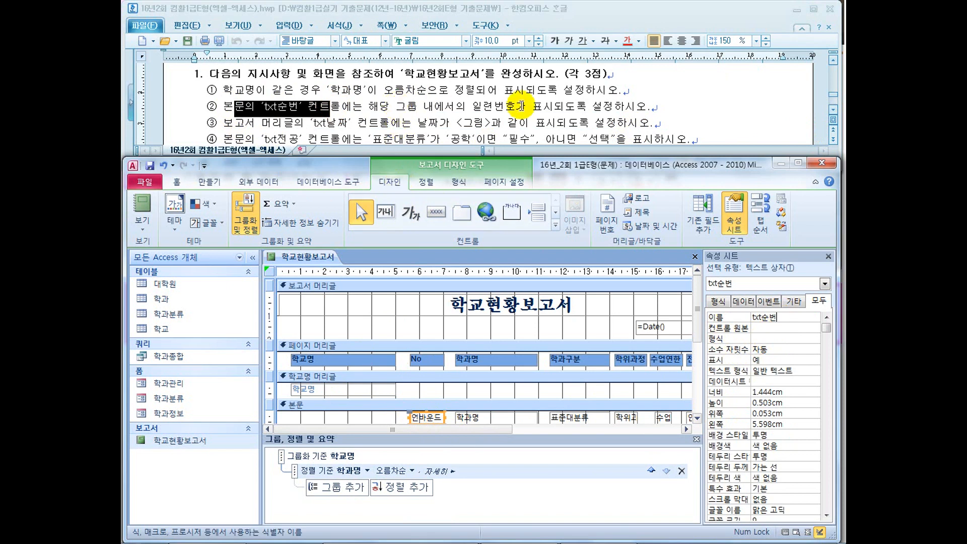
key(ctrl+shift+d)
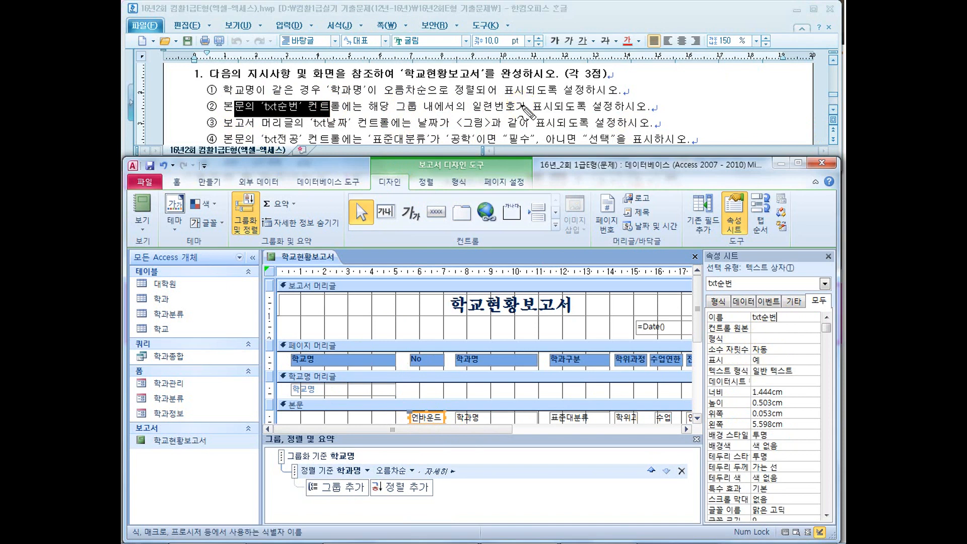
drag(474, 112, 536, 112)
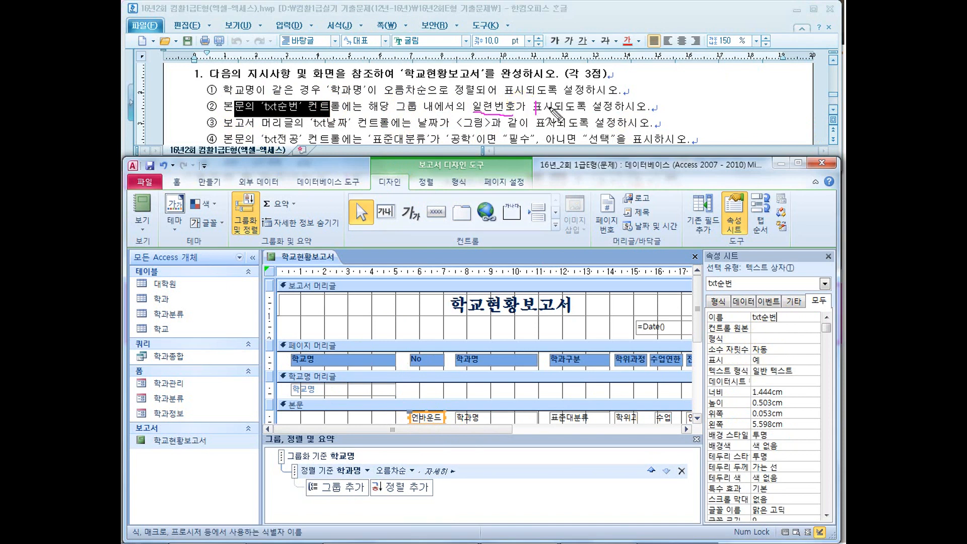
mouse_move(678, 109)
mouse_down()
mouse_move(761, 104)
mouse_move(769, 117)
mouse_up()
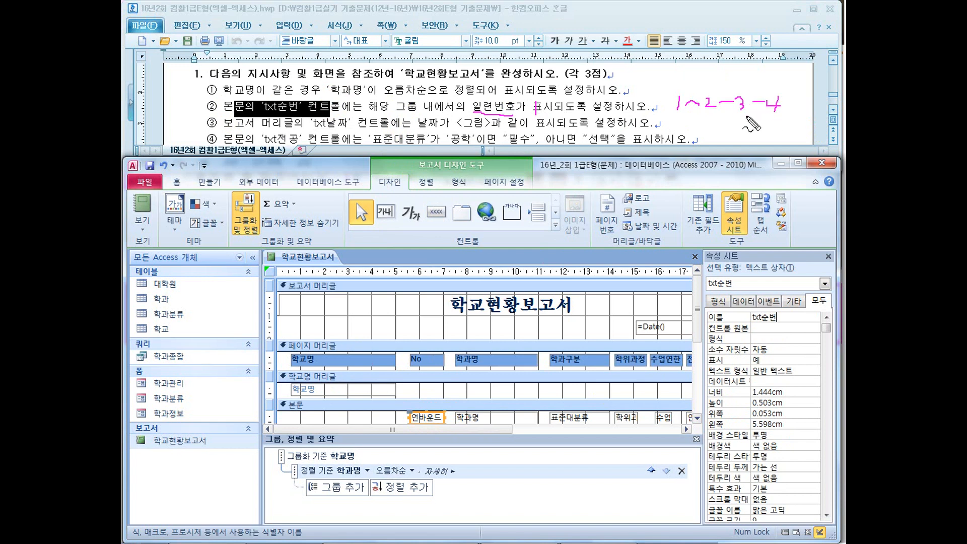
key(Escape)
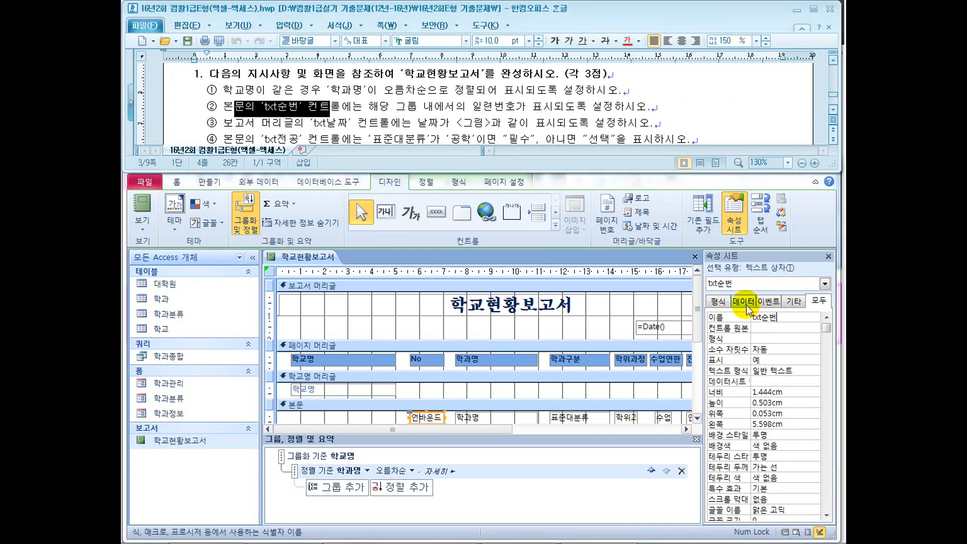
click(753, 305)
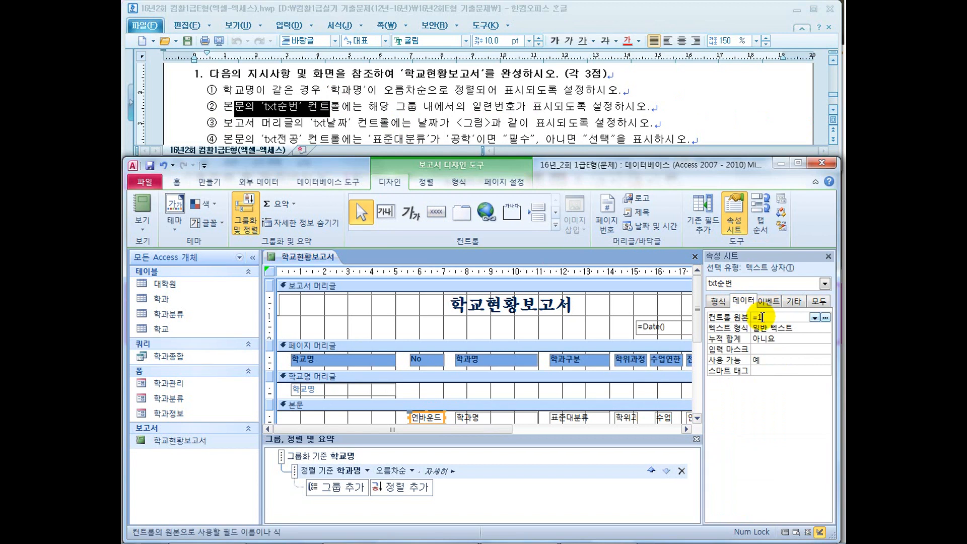
key(Return)
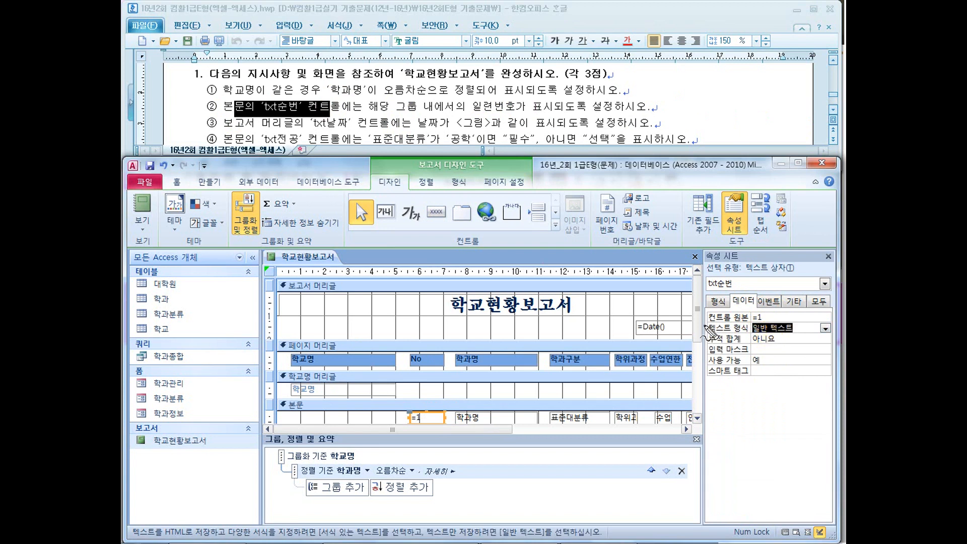
- Set the 누적 합계 (running sum) property of the txt순번 text box to 그룹
drag(734, 323, 781, 324)
drag(423, 111, 526, 111)
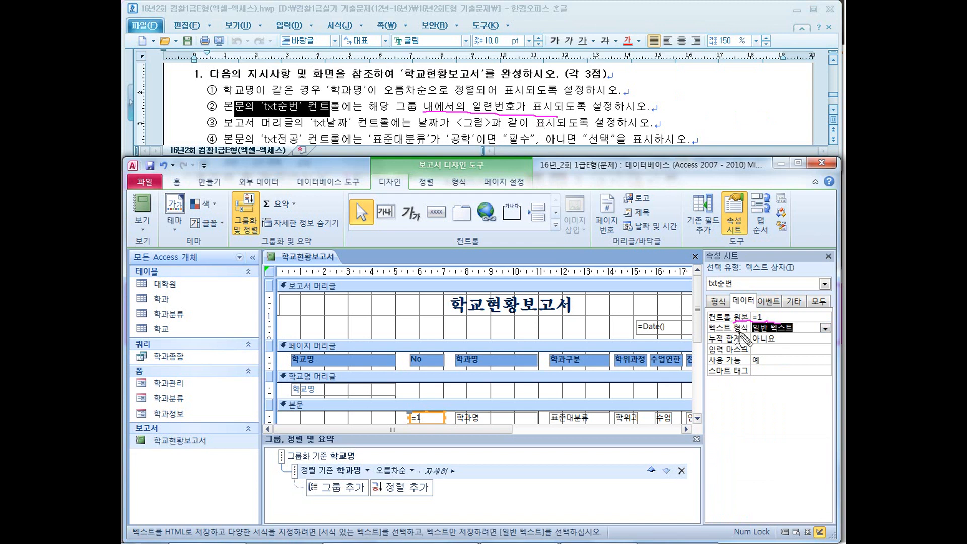
drag(785, 337, 806, 328)
key(Escape)
double_click(791, 339)
click(791, 339)
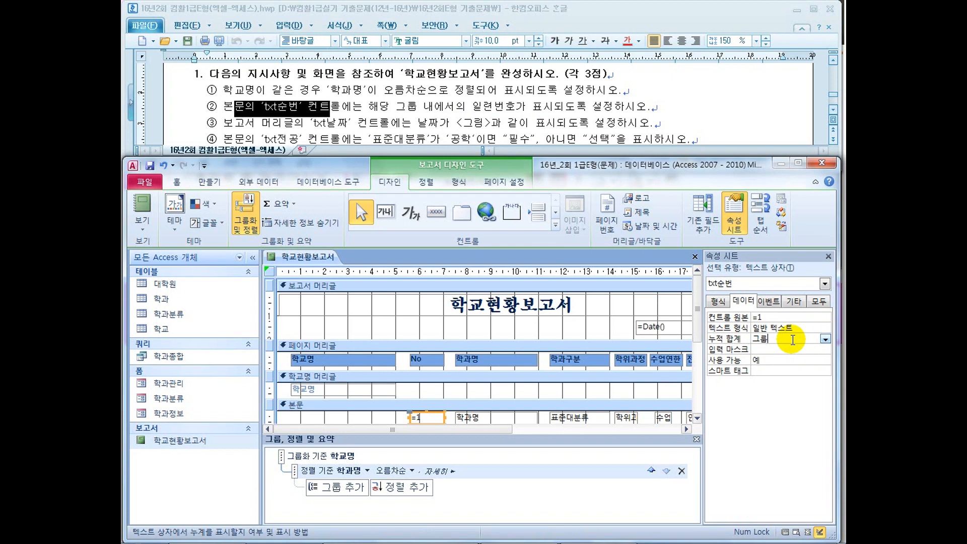
click(773, 318)
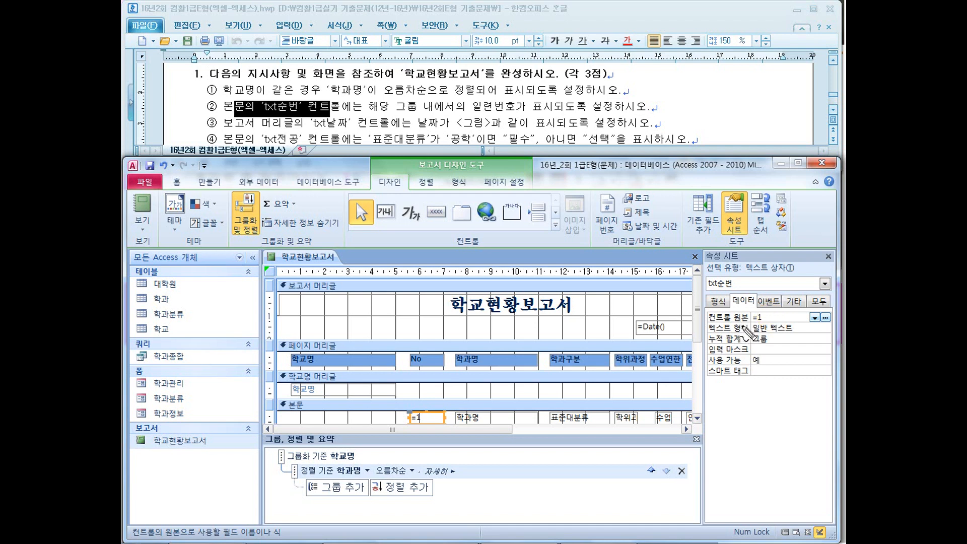
mouse_move(710, 325)
mouse_down()
mouse_move(767, 325)
mouse_move(783, 313)
mouse_up()
drag(471, 112, 528, 112)
drag(398, 112, 466, 113)
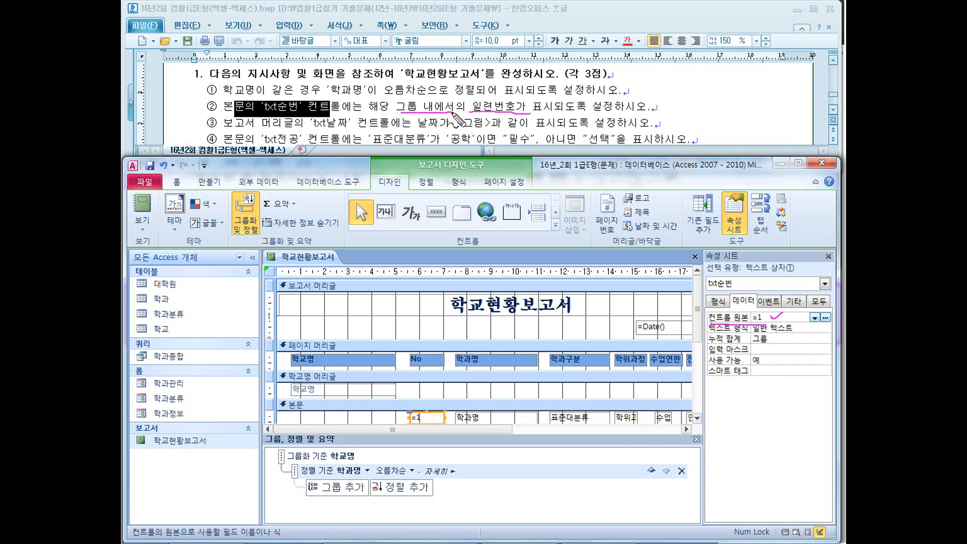
mouse_move(674, 92)
mouse_down()
mouse_move(675, 101)
mouse_move(745, 99)
mouse_move(685, 94)
mouse_up()
drag(699, 94, 704, 94)
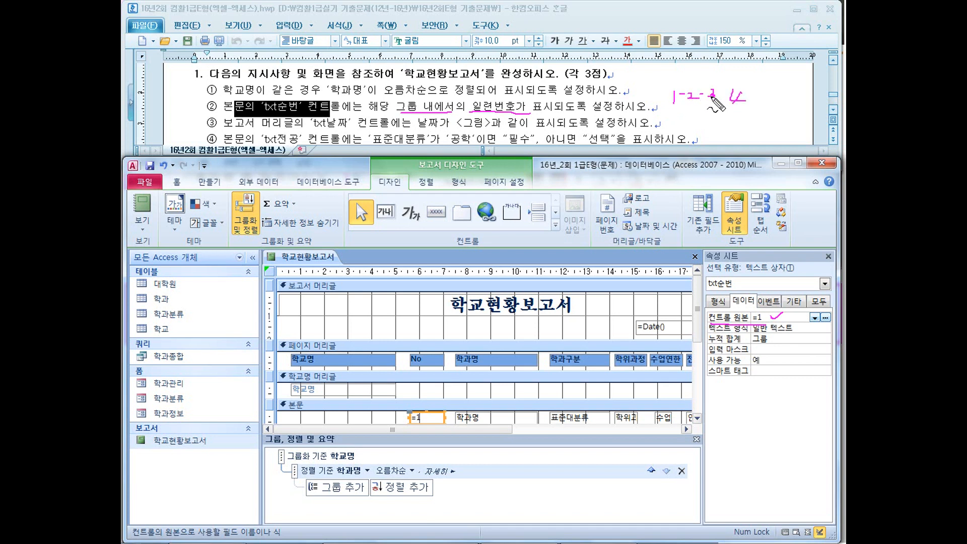
drag(724, 323, 777, 327)
mouse_move(725, 117)
mouse_down()
mouse_move(725, 133)
mouse_move(753, 126)
mouse_move(805, 144)
mouse_up()
drag(758, 315, 751, 322)
drag(714, 420, 725, 419)
drag(713, 426, 750, 433)
drag(763, 418, 779, 431)
drag(766, 433, 789, 435)
drag(736, 445, 790, 444)
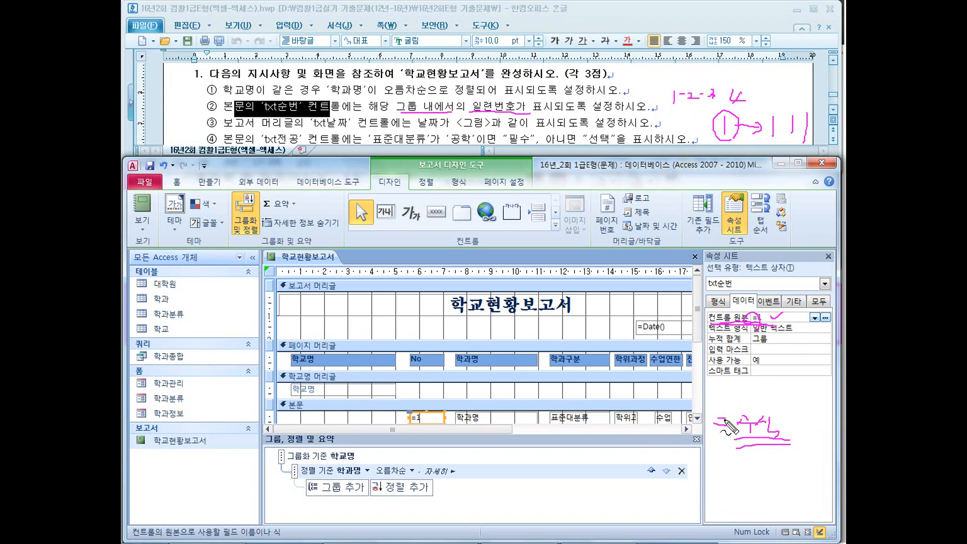
key(e)
drag(741, 324, 762, 326)
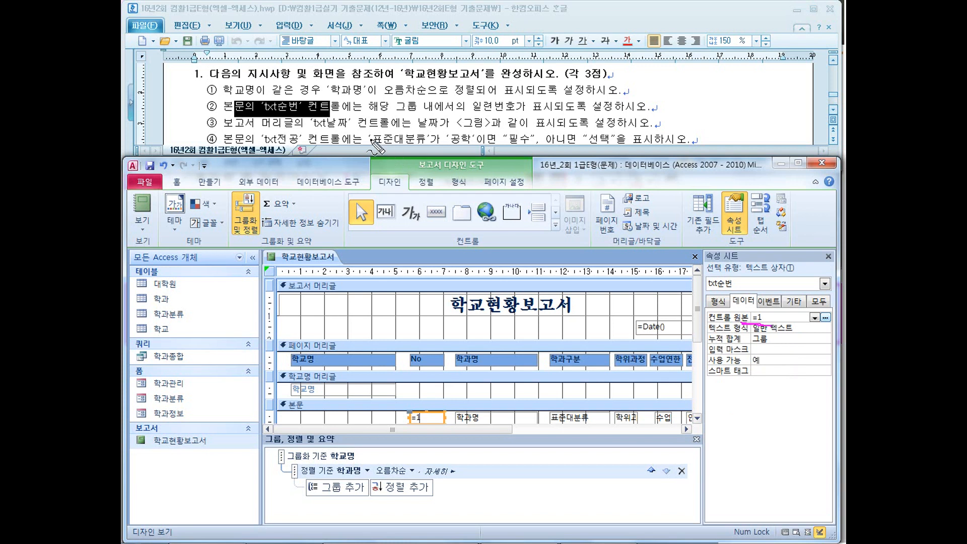
- Read instruction ③ about the txt날짜 control in the exam document and look at the date in the reference picture
click(287, 125)
scroll(288, 125, down, 1)
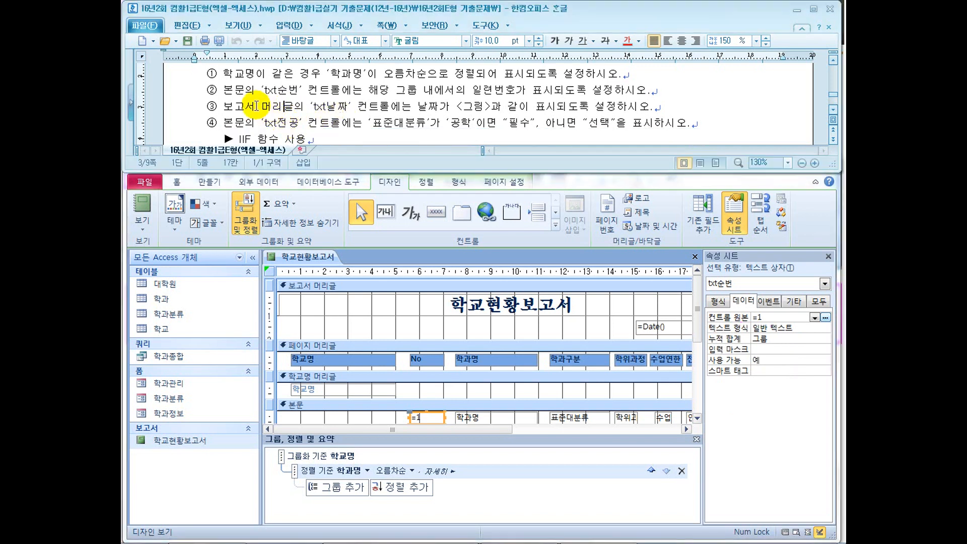
drag(258, 106, 368, 107)
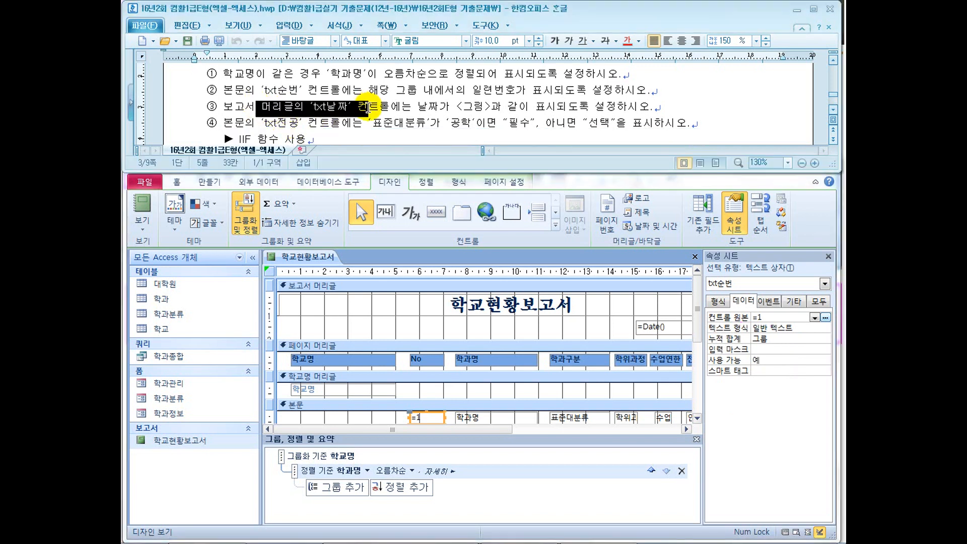
click(427, 108)
drag(428, 108, 502, 108)
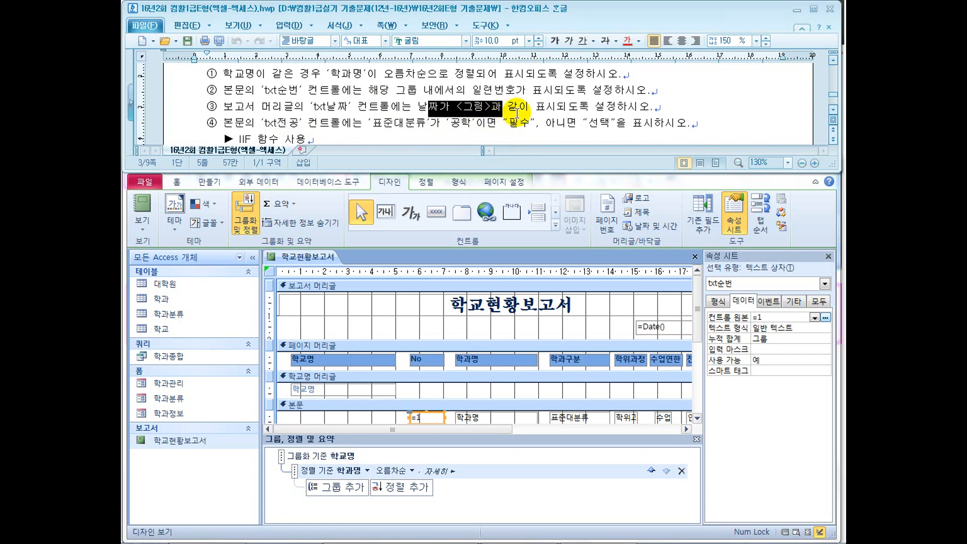
scroll(509, 103, down, 3)
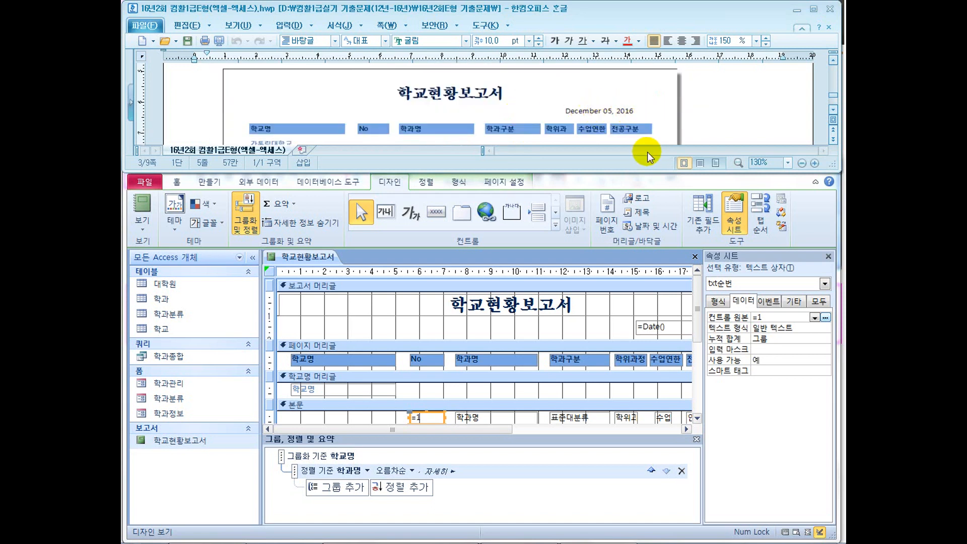
drag(564, 119, 592, 119)
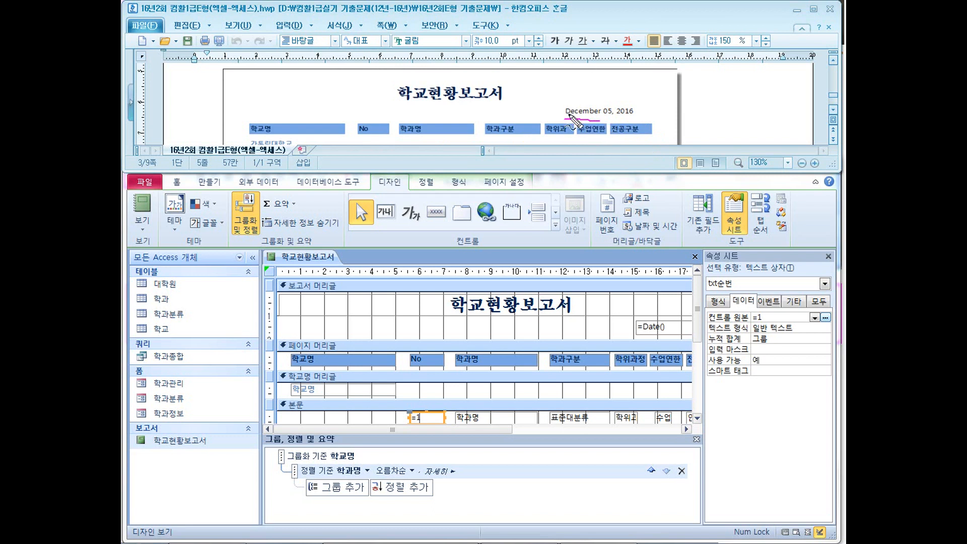
mouse_move(572, 100)
mouse_down()
mouse_move(644, 101)
mouse_move(655, 88)
mouse_move(650, 95)
mouse_move(674, 92)
mouse_move(679, 100)
mouse_up()
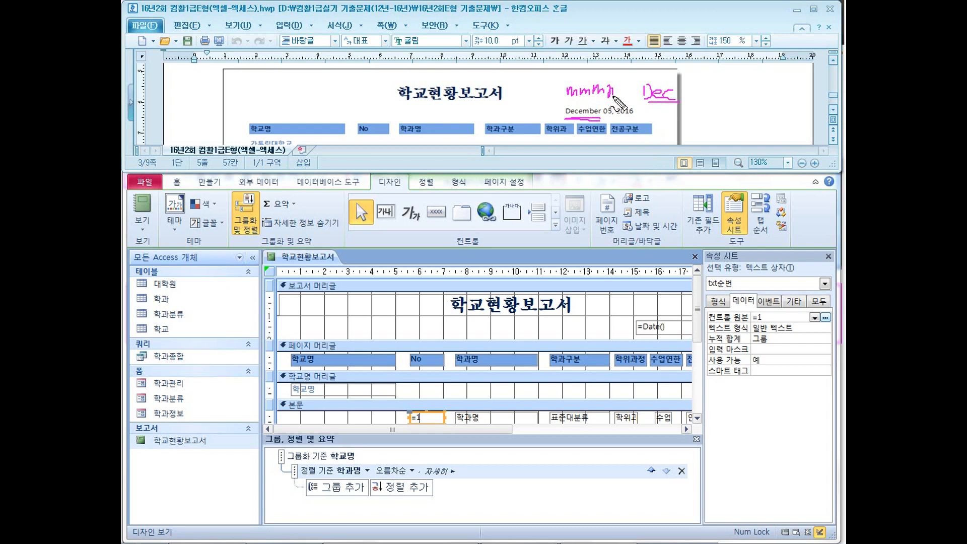
drag(624, 98, 573, 100)
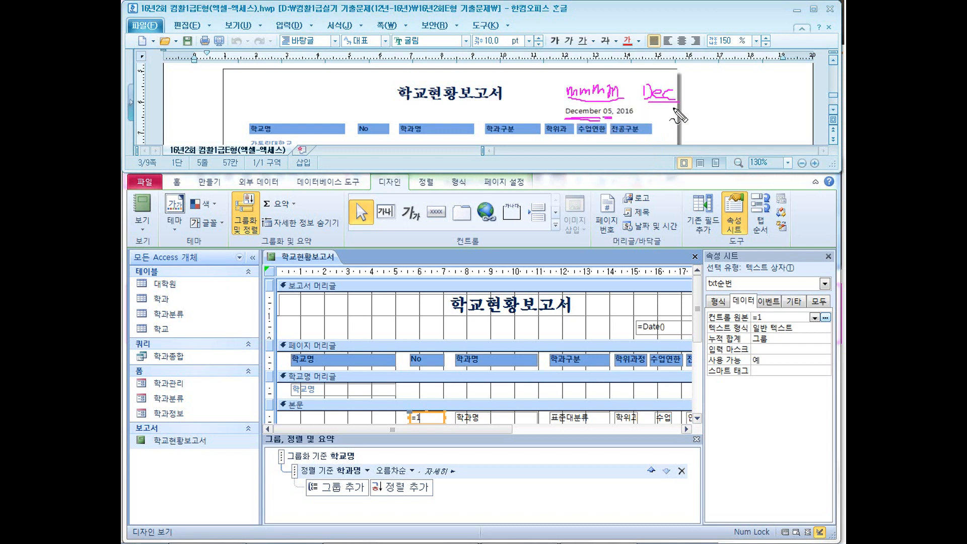
drag(694, 92, 713, 94)
mouse_move(622, 80)
mouse_down()
mouse_move(612, 108)
mouse_move(620, 81)
mouse_up()
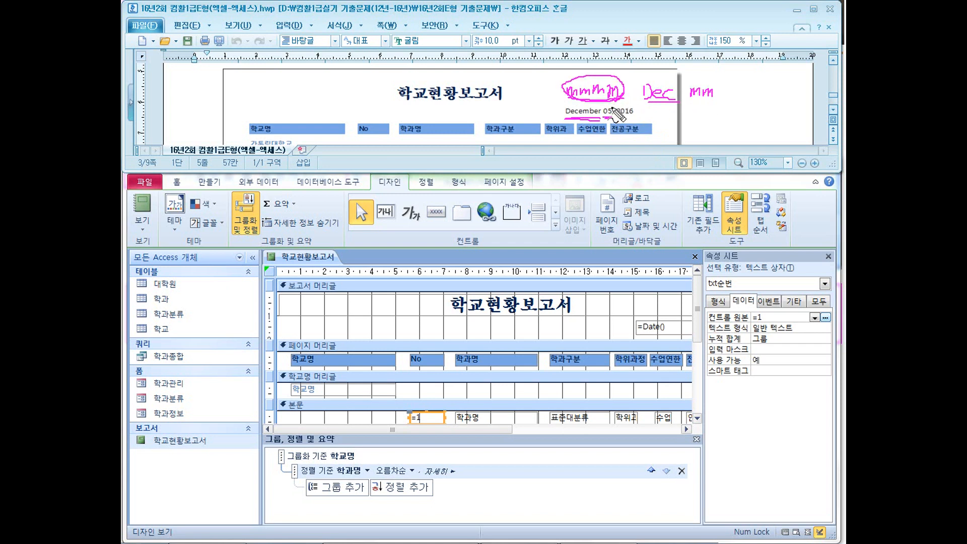
drag(719, 81, 688, 104)
mouse_move(717, 134)
mouse_down()
mouse_move(816, 123)
mouse_move(823, 136)
mouse_up()
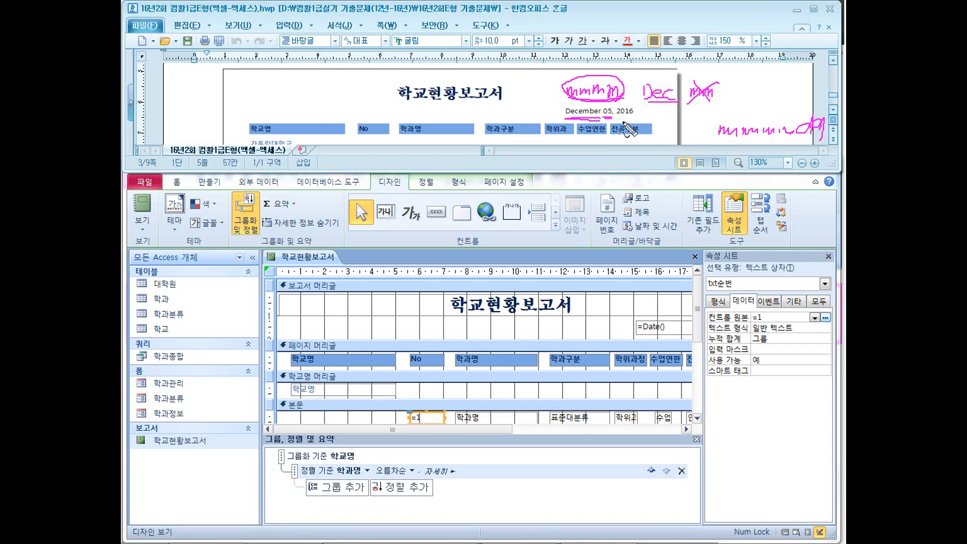
drag(613, 118, 592, 143)
drag(832, 143, 797, 159)
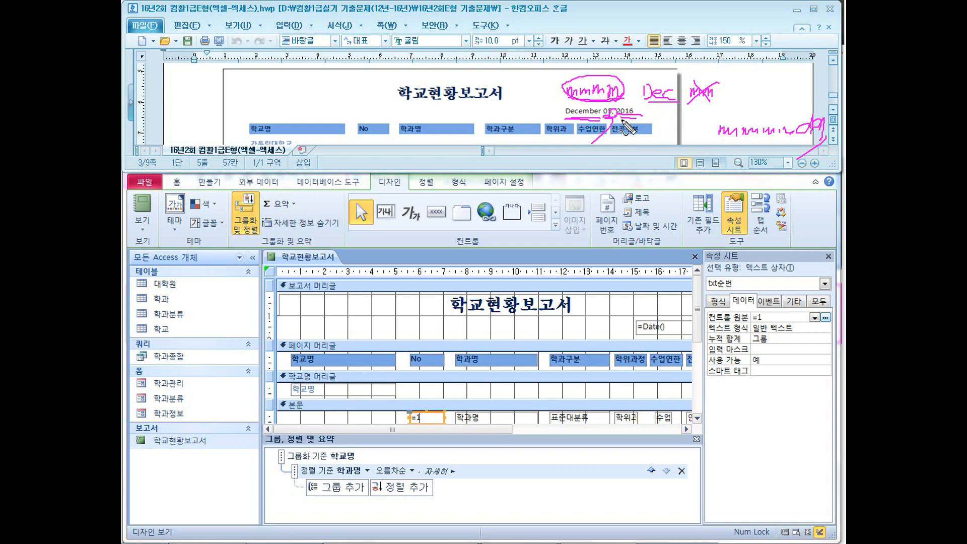
key(Escape)
- Select the txt날짜 text box in the report header and examine the preset date formats available for its 형식 property
click(649, 327)
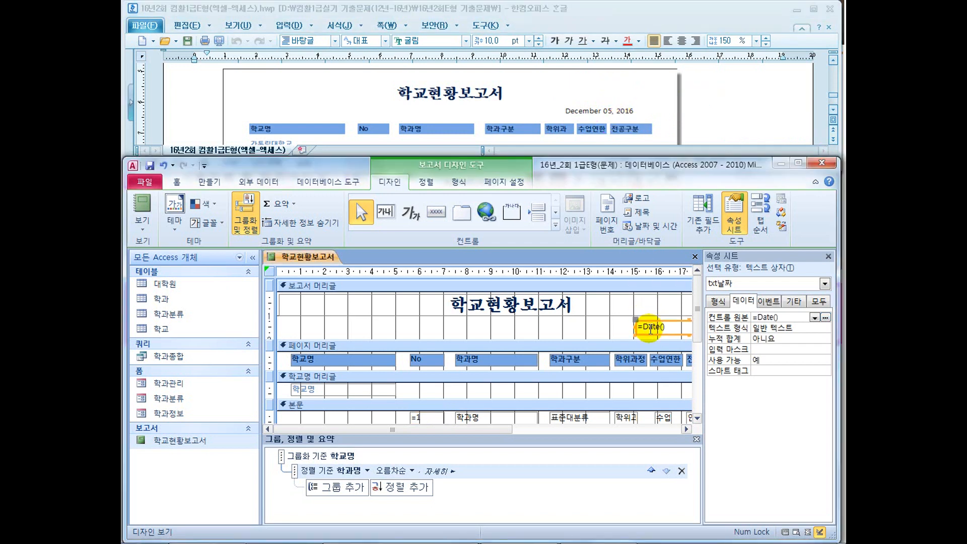
click(818, 301)
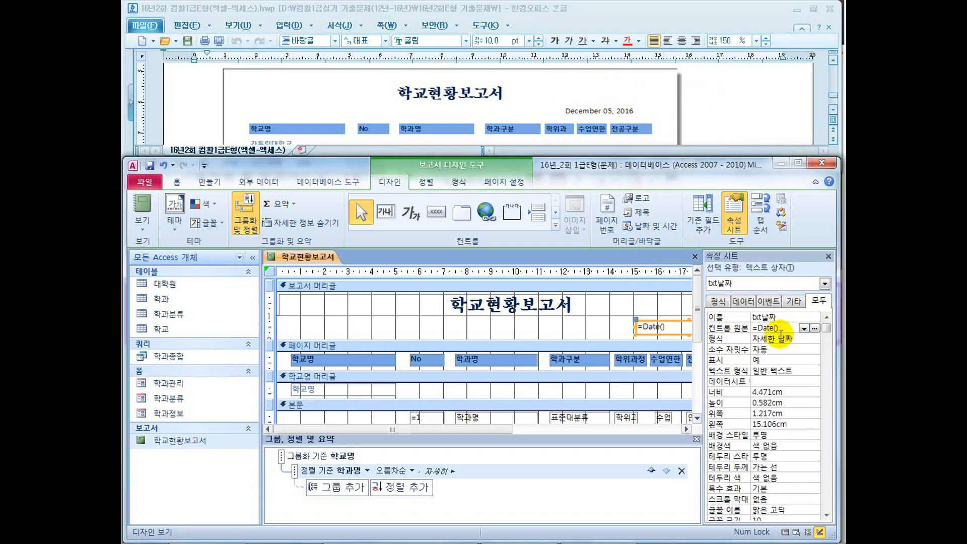
click(800, 339)
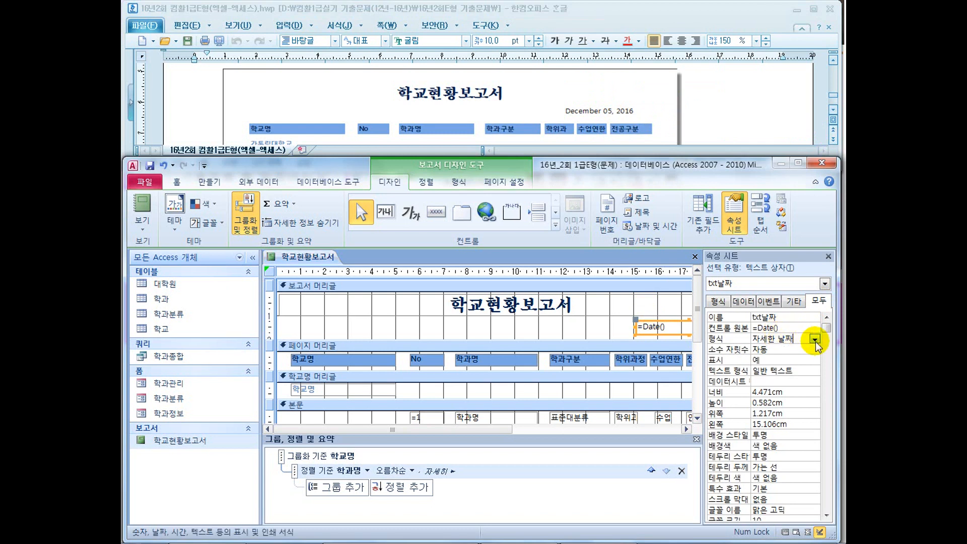
click(815, 341)
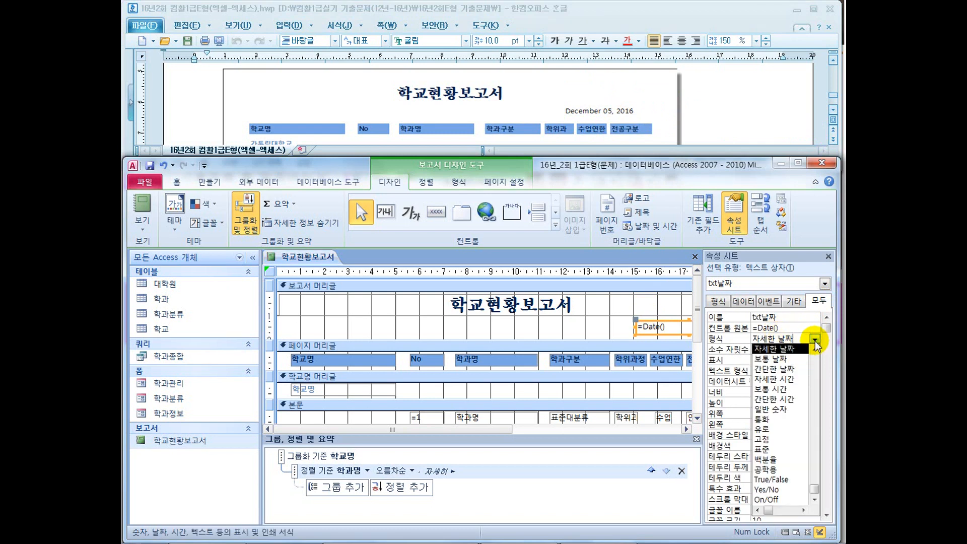
click(815, 341)
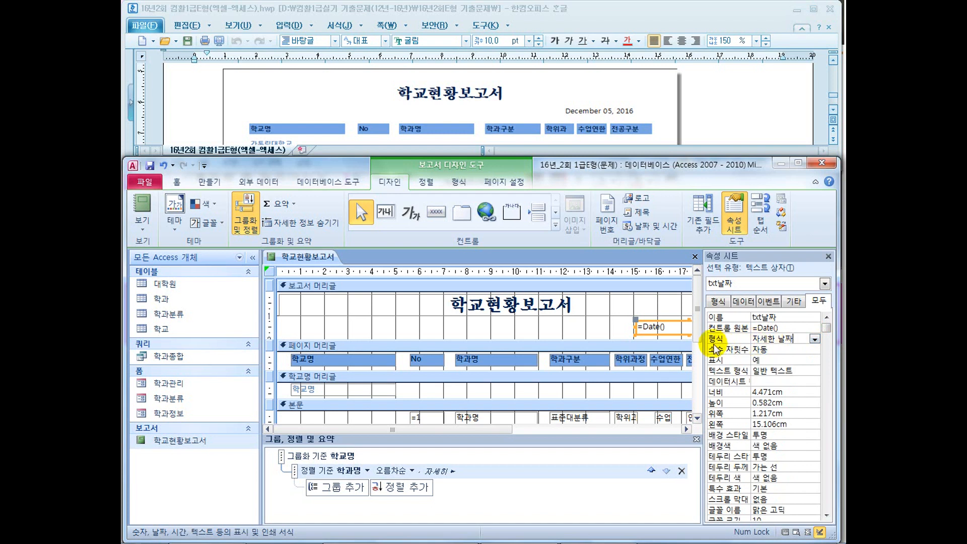
click(738, 340)
drag(702, 339, 558, 336)
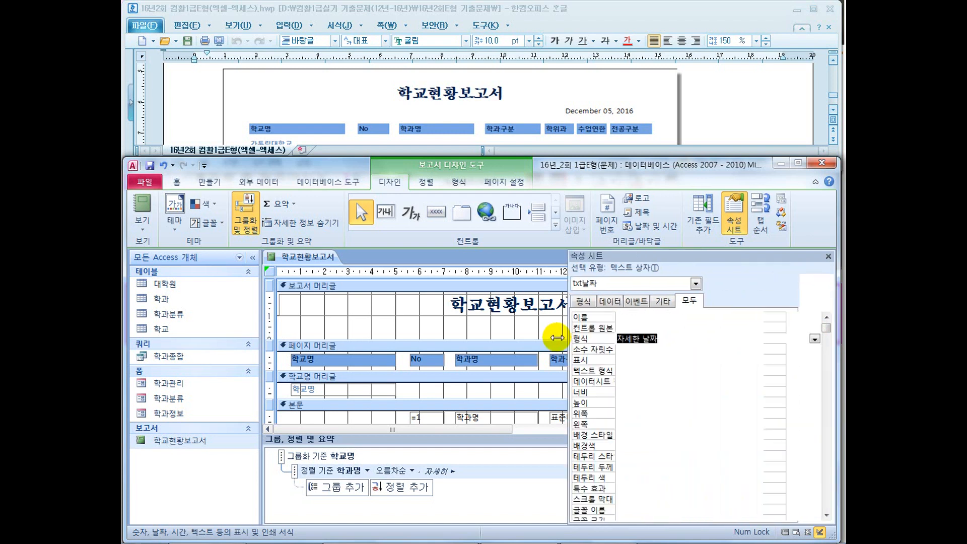
click(815, 341)
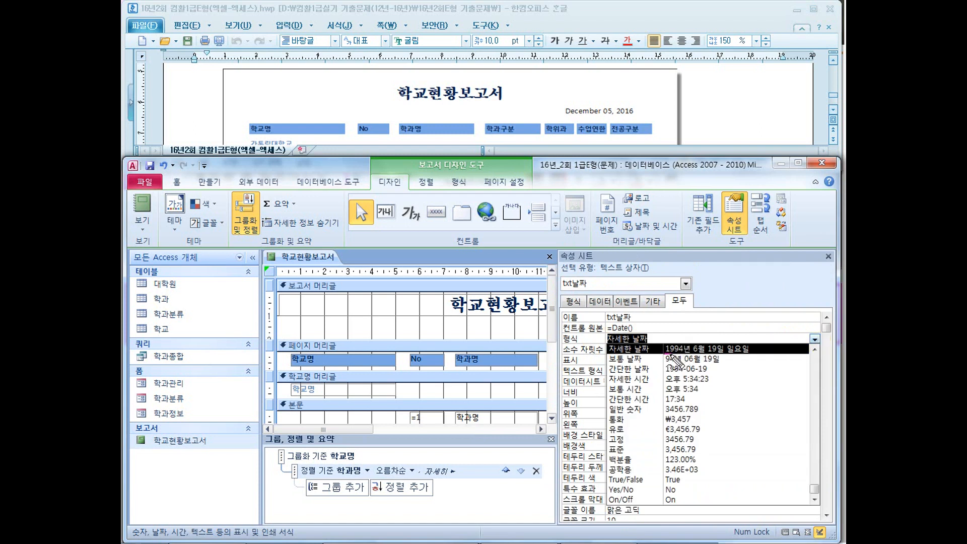
click(685, 354)
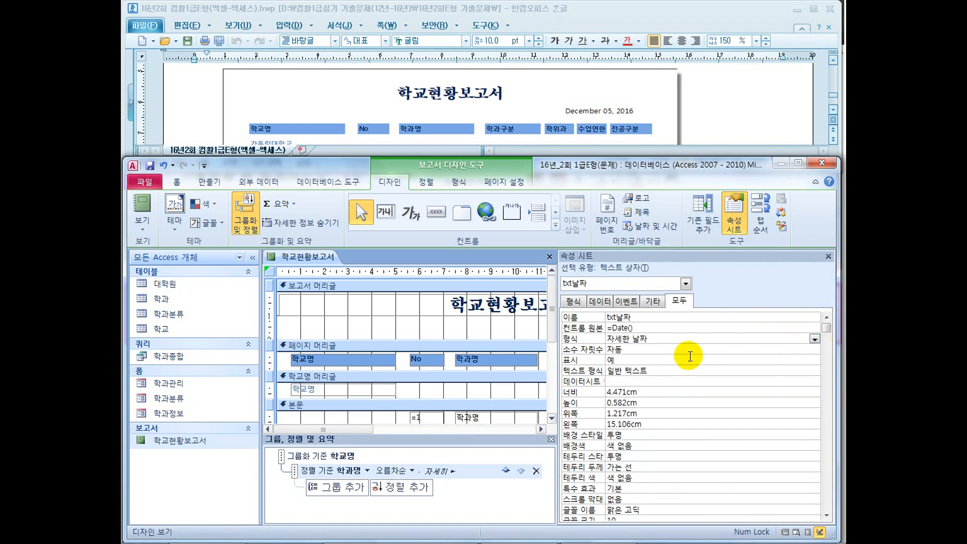
- Set the 형식 property of the txt날짜 text box to mmmm dd, yyyy to match the date style in the reference picture
click(815, 341)
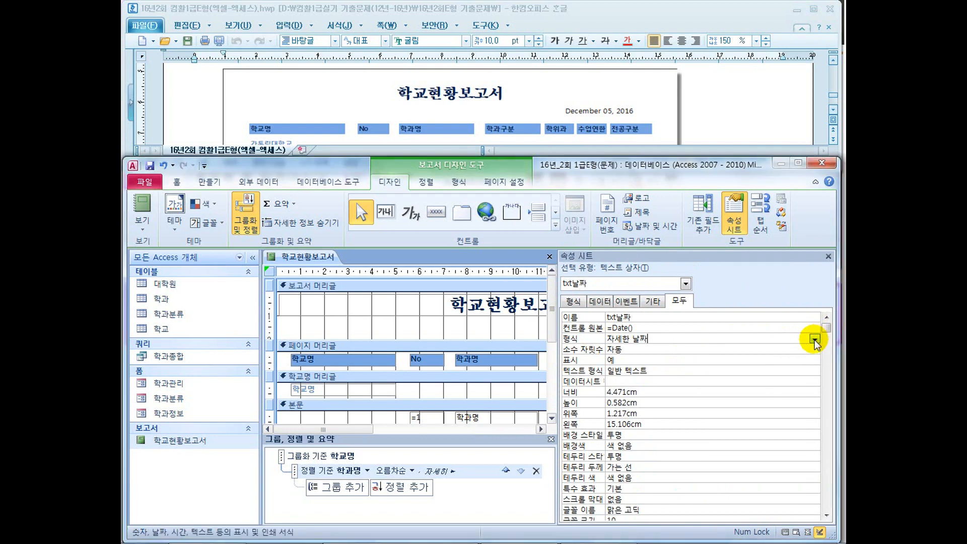
click(815, 340)
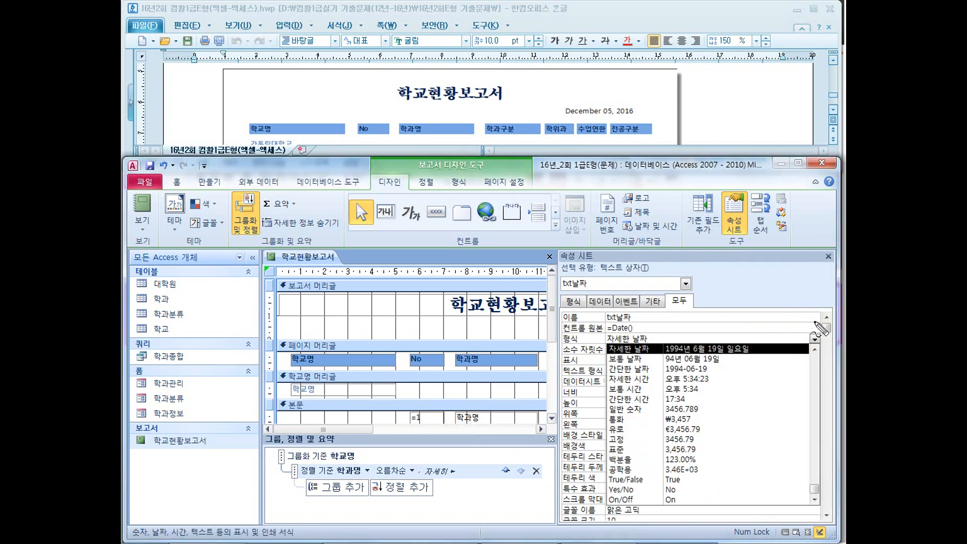
drag(665, 357, 754, 358)
drag(566, 116, 630, 115)
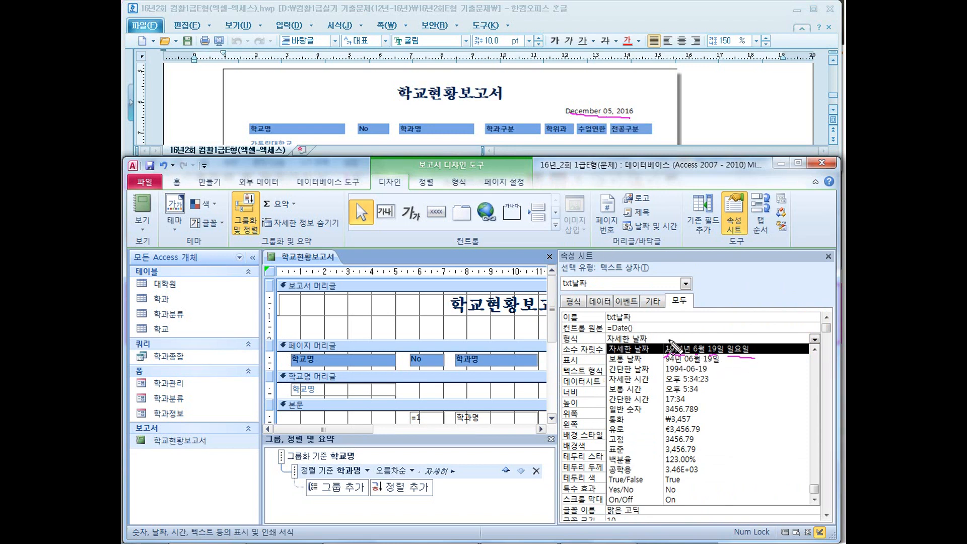
drag(757, 348, 773, 342)
mouse_move(567, 117)
mouse_down()
mouse_move(653, 112)
mouse_move(613, 123)
mouse_up()
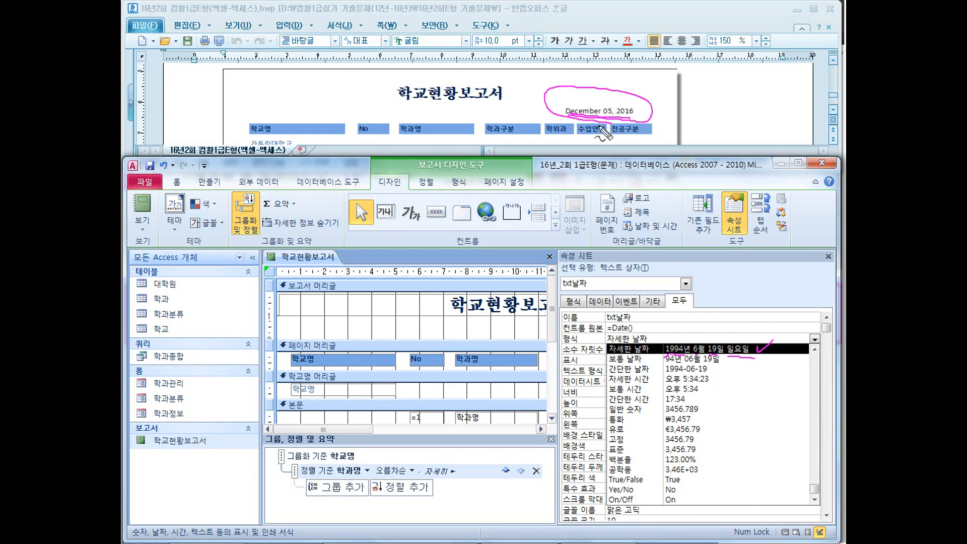
key(Escape)
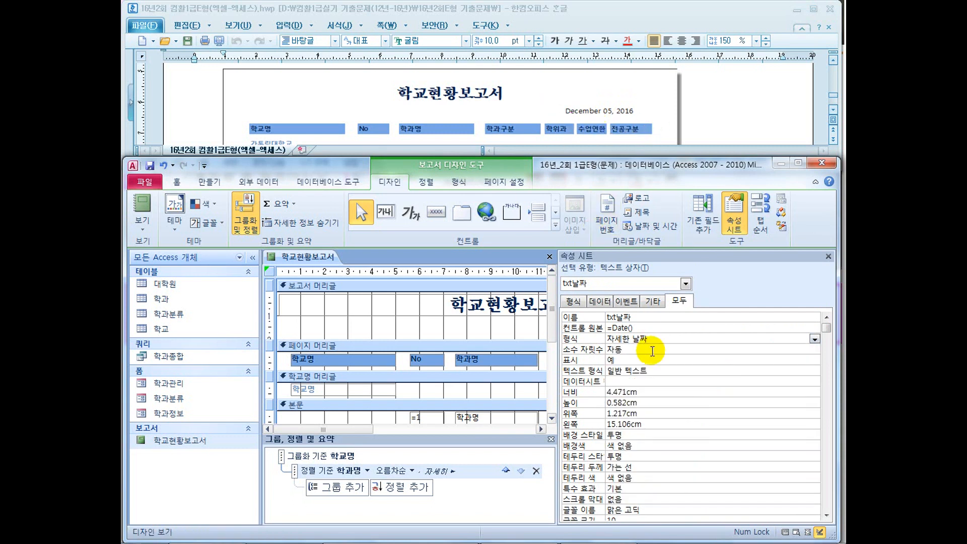
key(Delete)
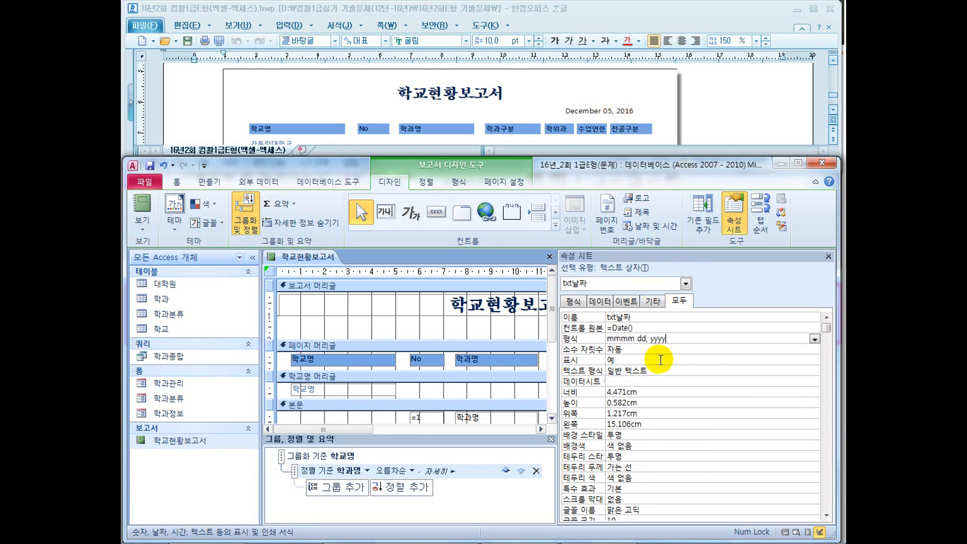
click(620, 351)
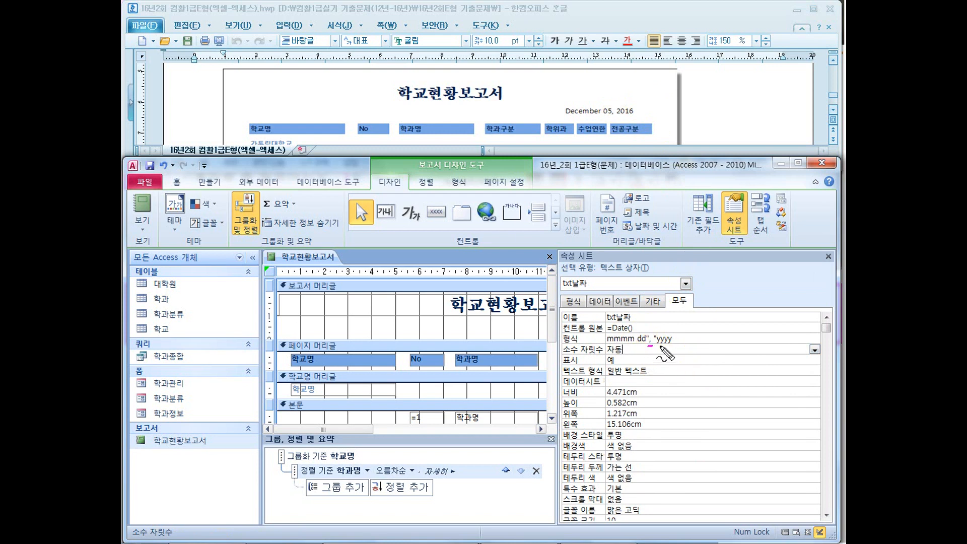
- Read instruction ④ about the txt전공 control in the exam document
click(702, 127)
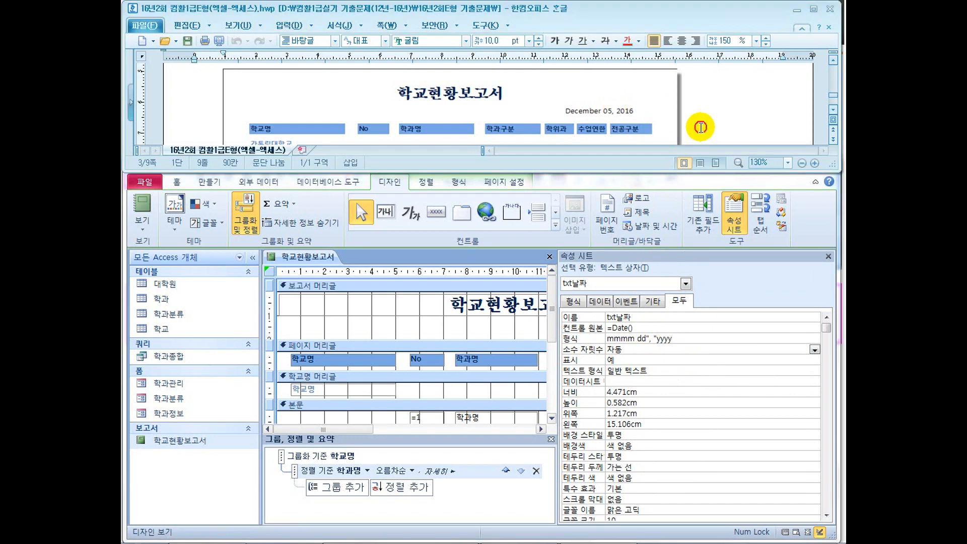
scroll(702, 127, up, 3)
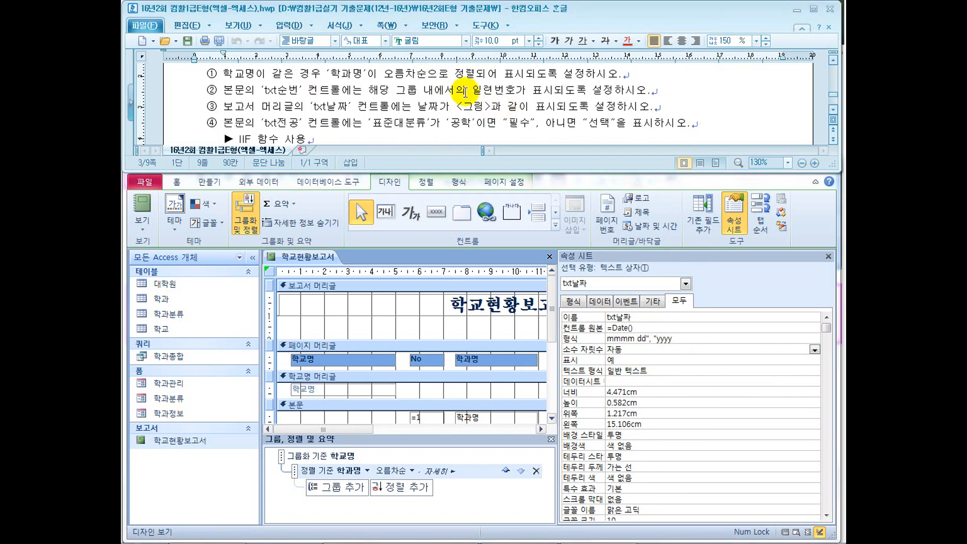
drag(469, 91, 551, 91)
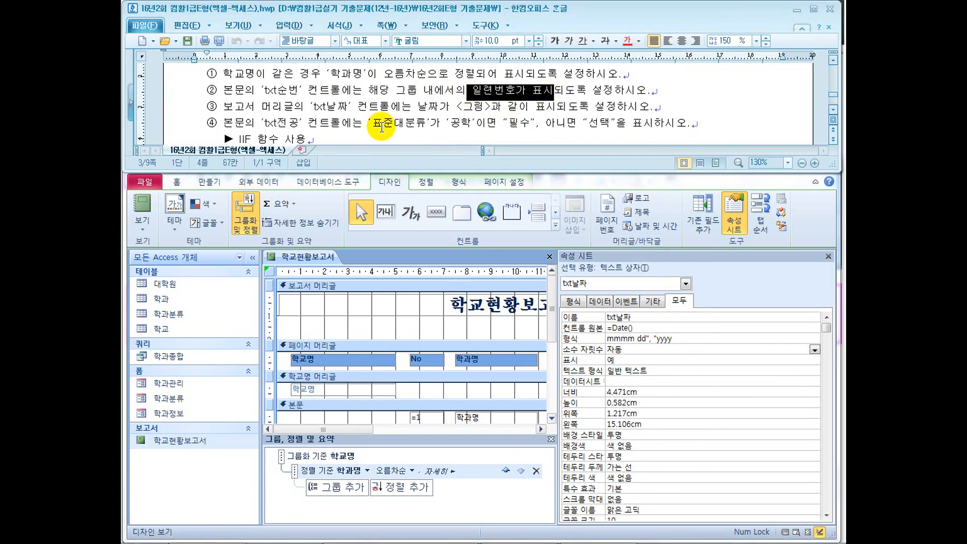
drag(257, 123, 314, 124)
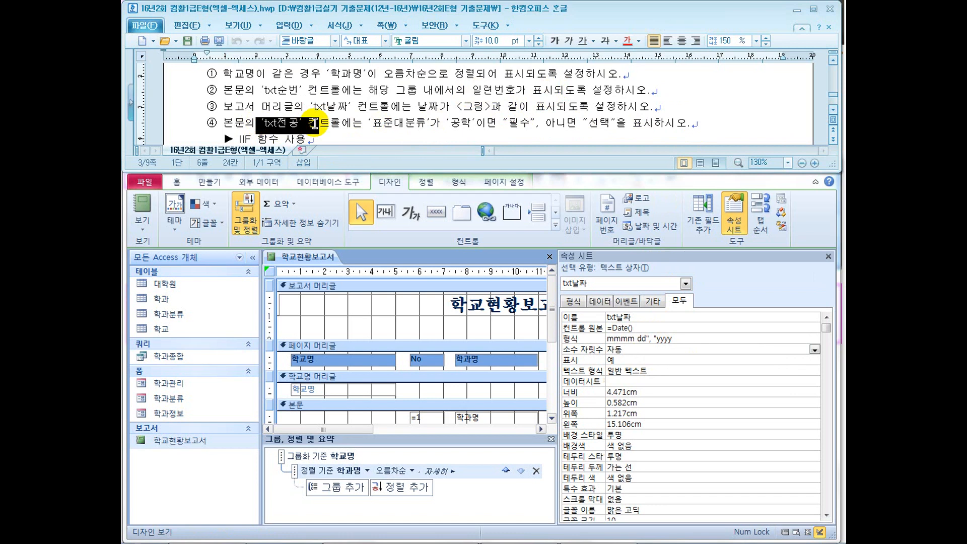
- Narrow the property sheet to widen the report design area and select the txt전공 text box in the detail section
click(560, 361)
click(562, 360)
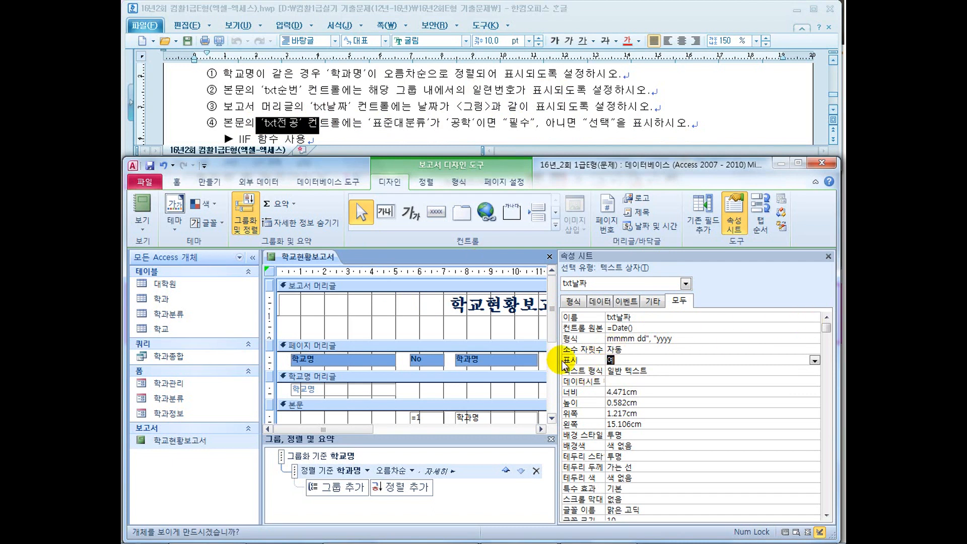
drag(558, 361, 724, 353)
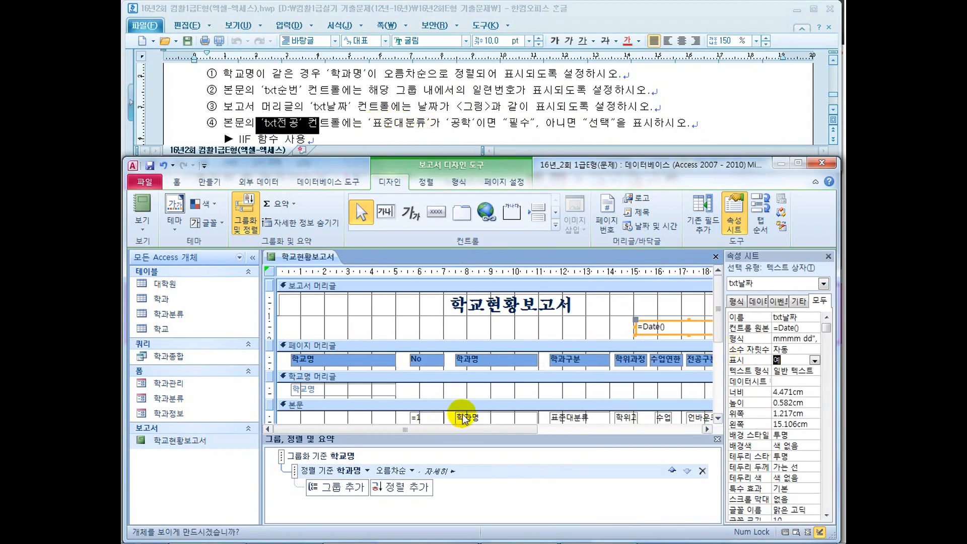
click(707, 430)
click(707, 430)
click(649, 417)
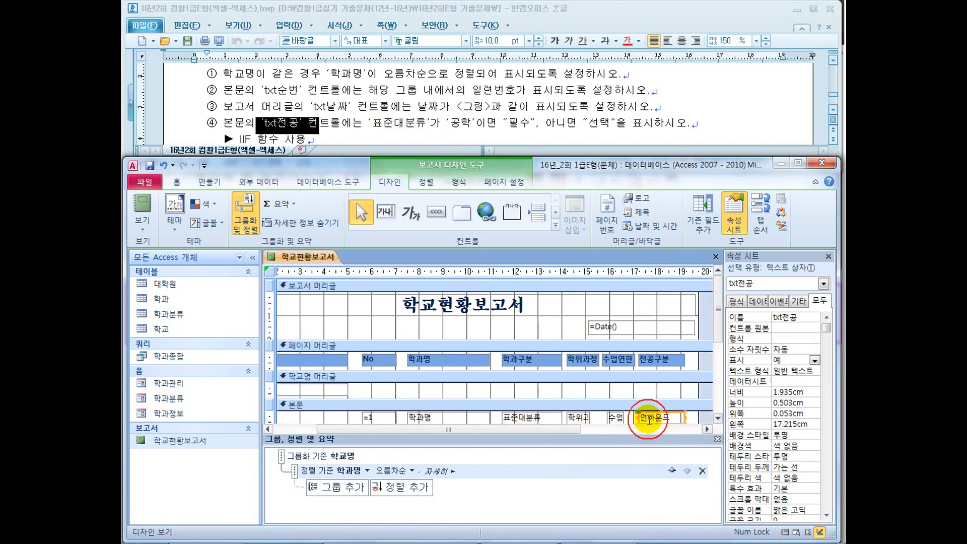
double_click(796, 318)
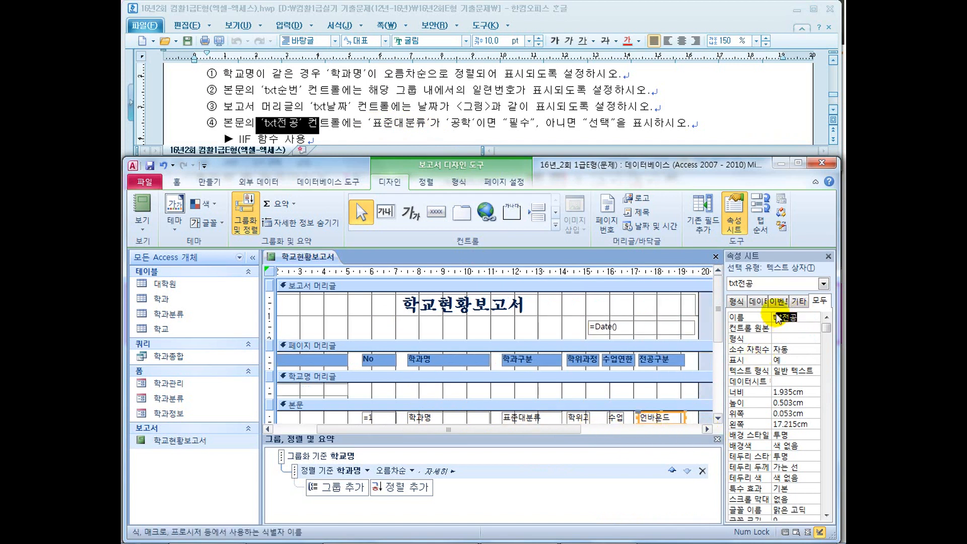
- Undock the property sheet and resize it to a wide, short window above the report's detail section
drag(771, 256, 462, 204)
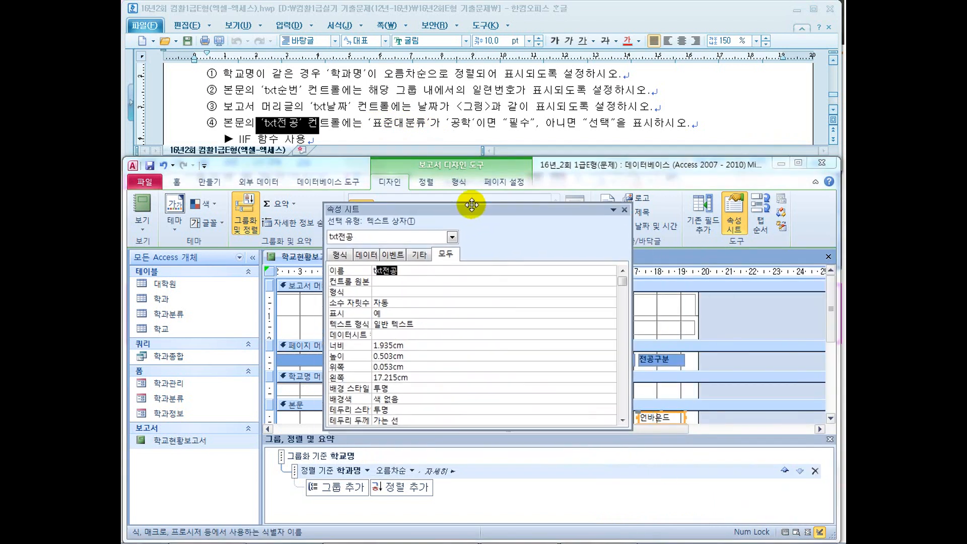
drag(627, 428, 705, 324)
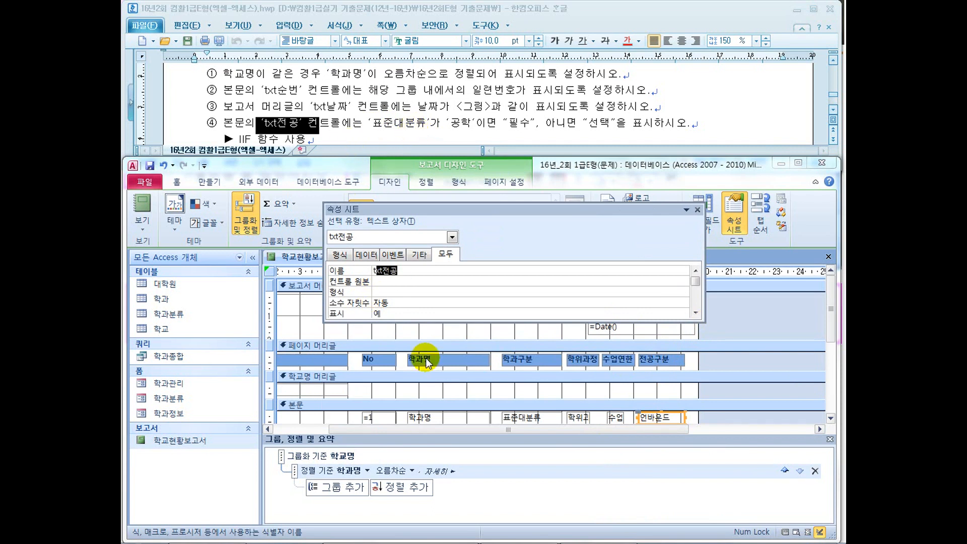
drag(451, 432, 430, 431)
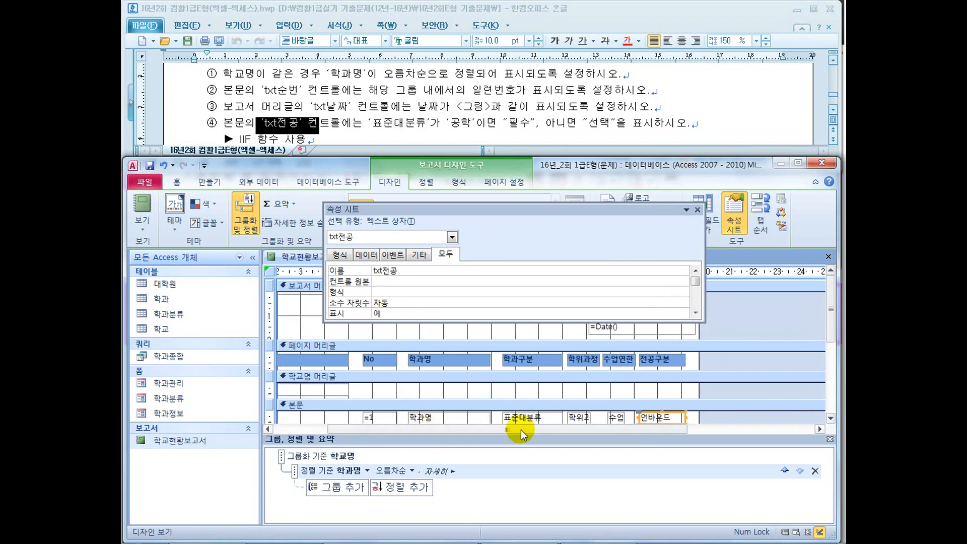
- Inspect the names and control sources of the report's detail text boxes, ending with txt전공 selected
click(526, 361)
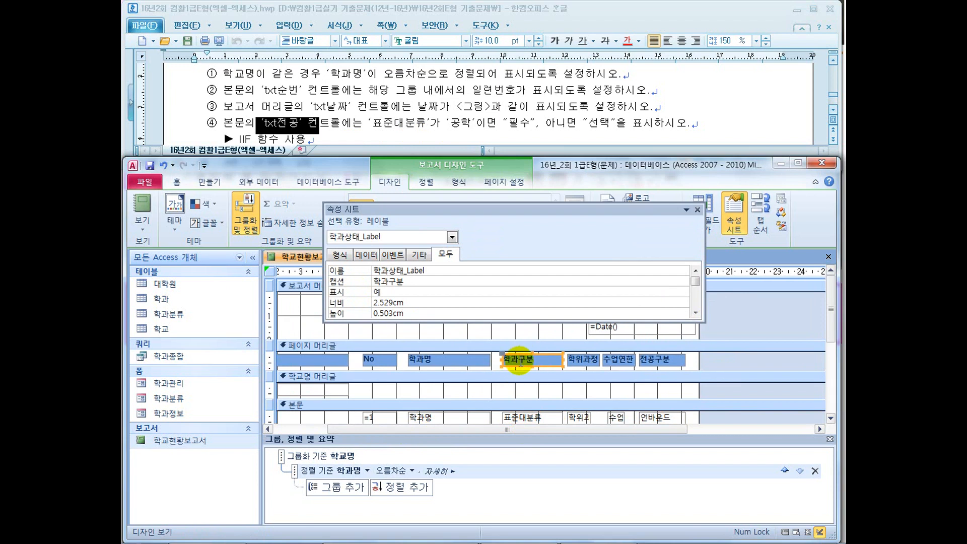
click(525, 419)
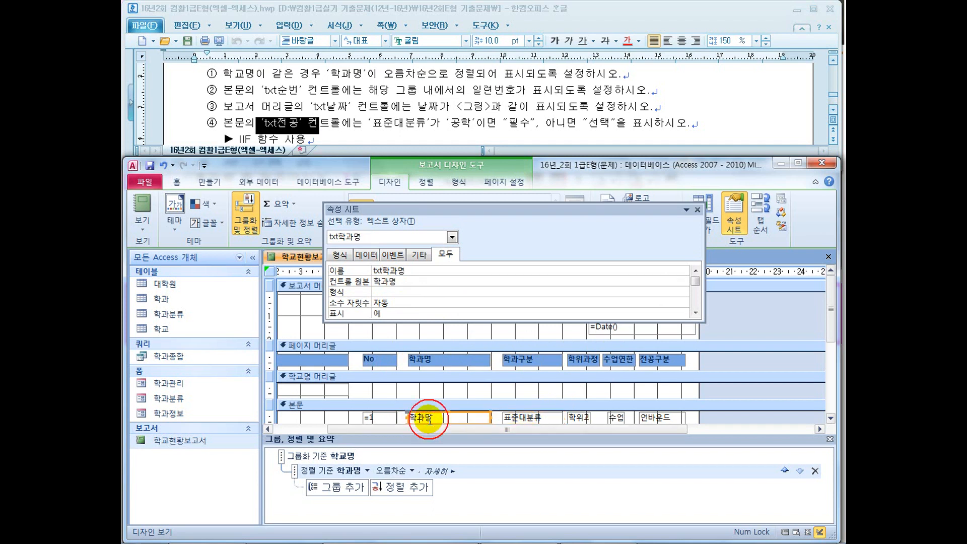
click(571, 415)
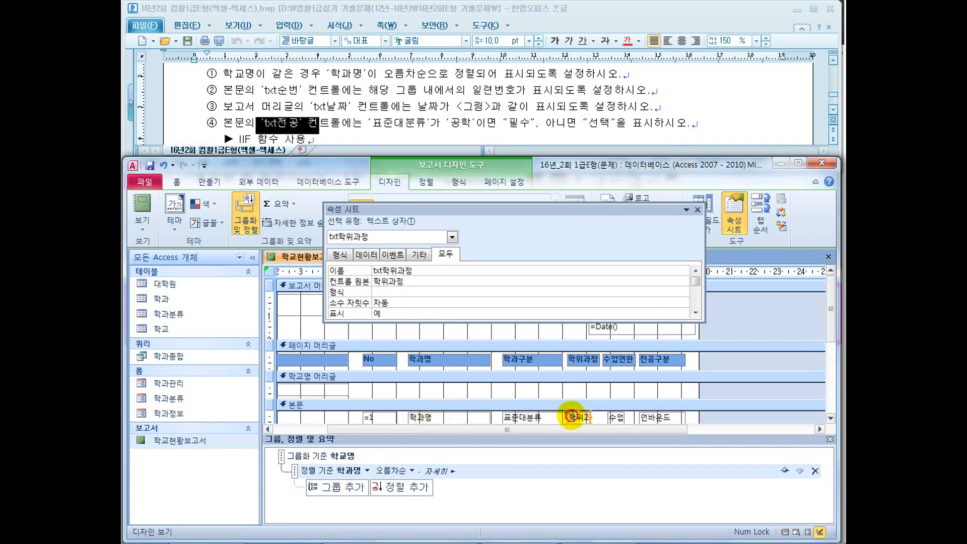
click(616, 420)
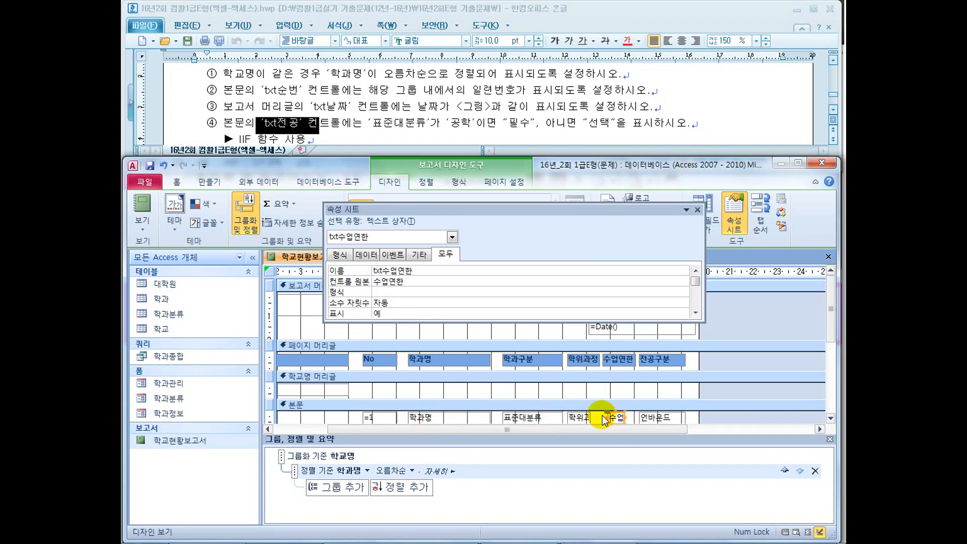
click(656, 417)
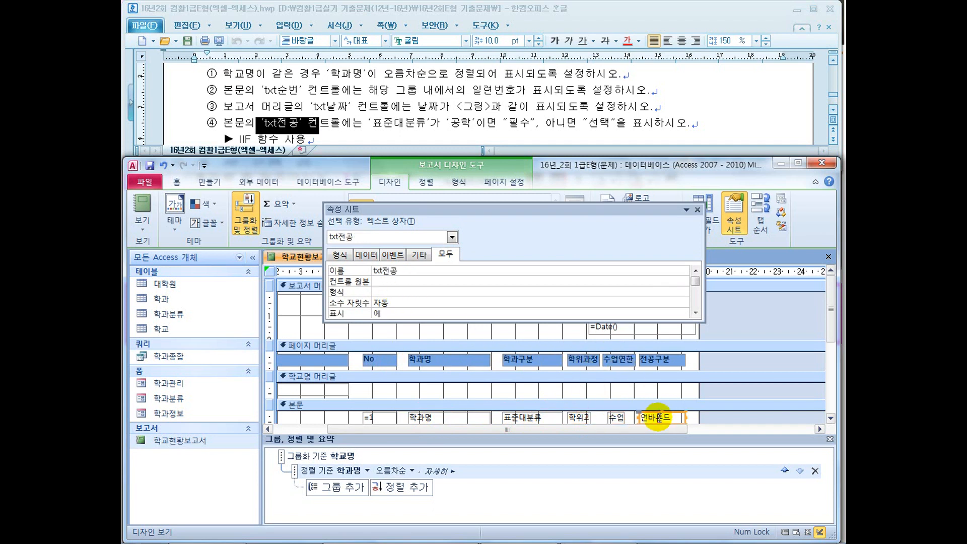
- Set the control source of the txt전공 text box to =IIf([표준대분류]="공학","필수","선택")
click(382, 281)
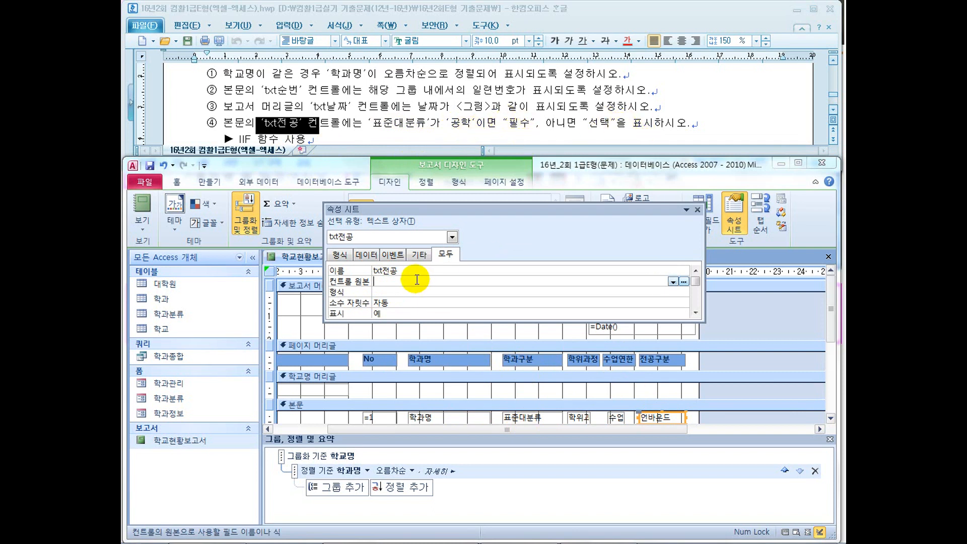
text(iif(표준대분류=")
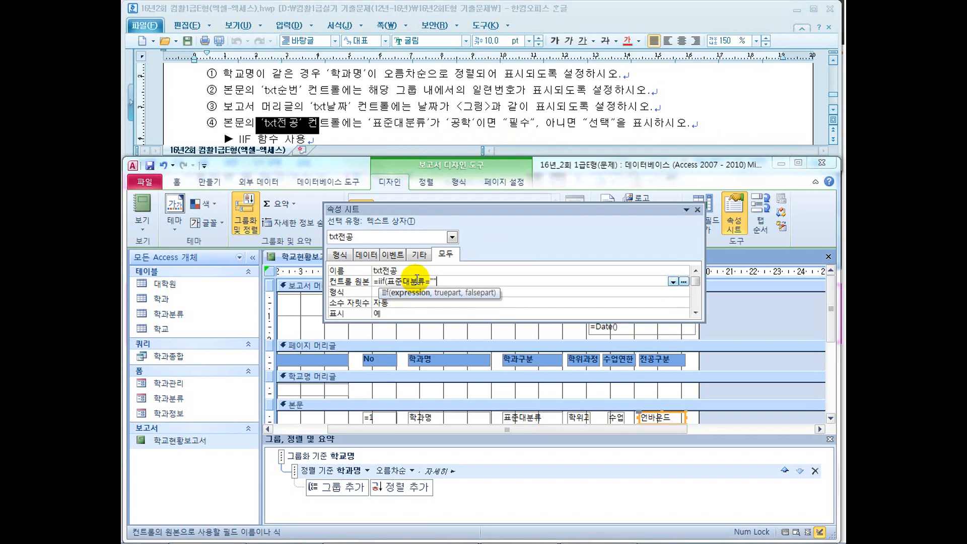
key(Left)
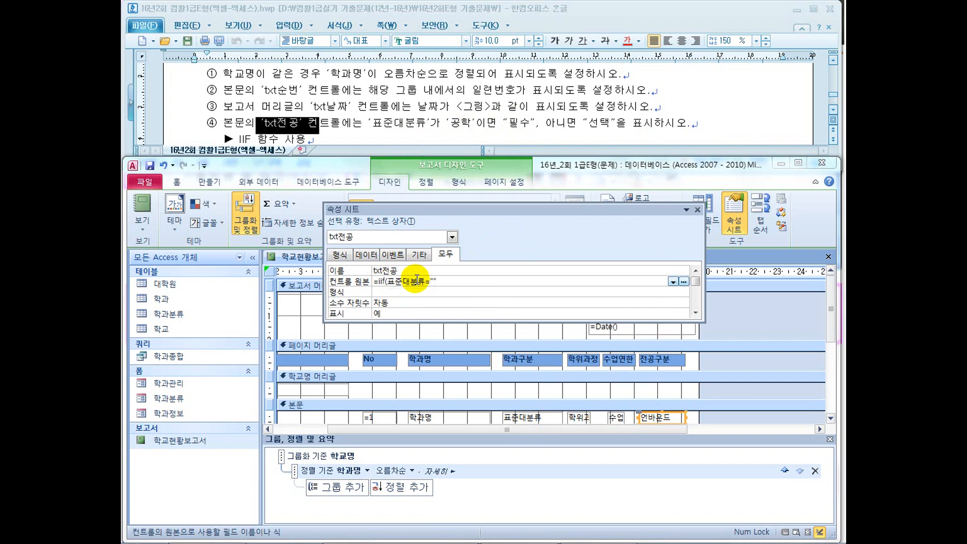
text(공학)
key(Right)
text(,)
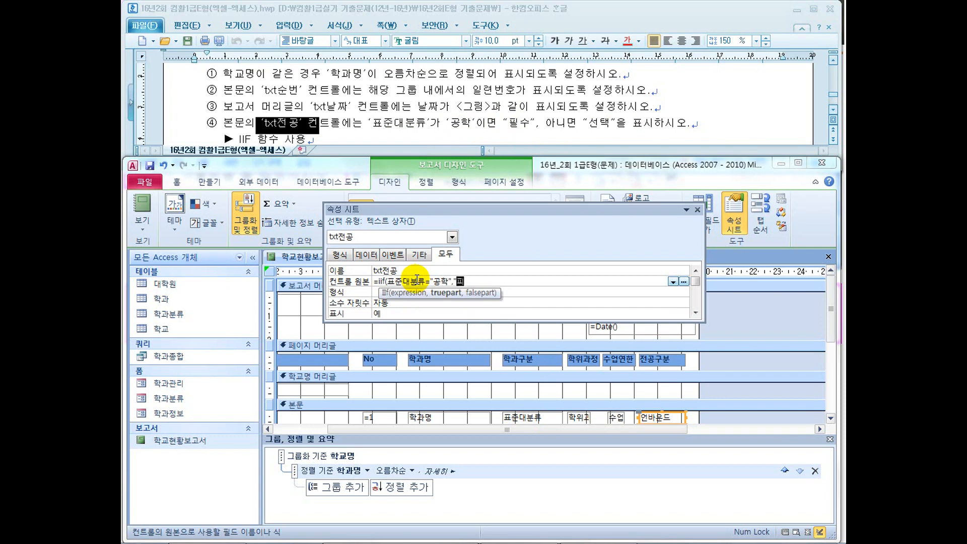
text("필수",")
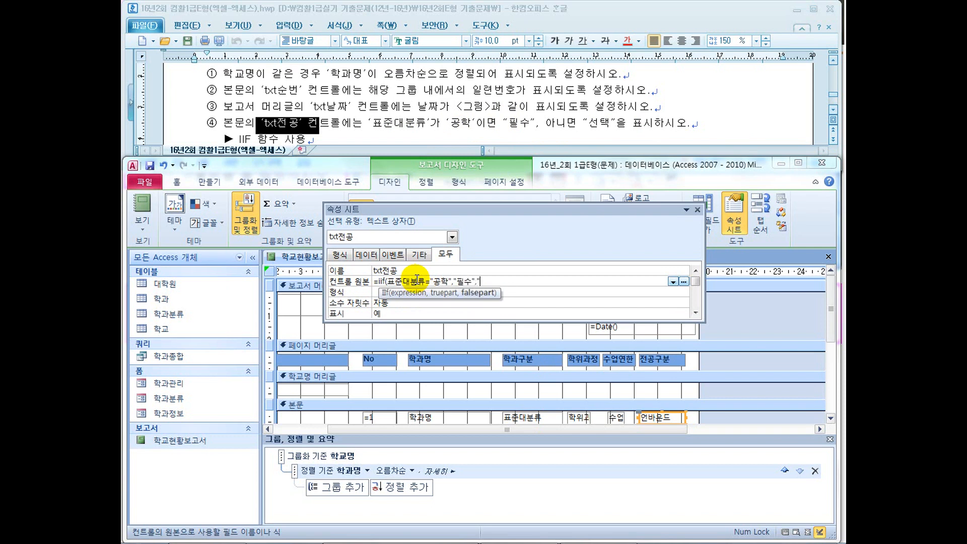
text(선택"))
key(Return)
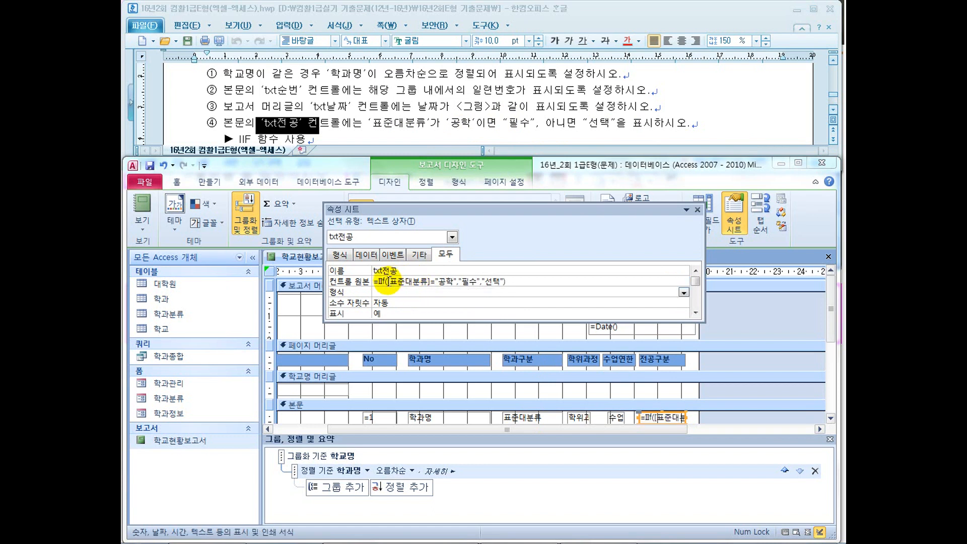
click(388, 281)
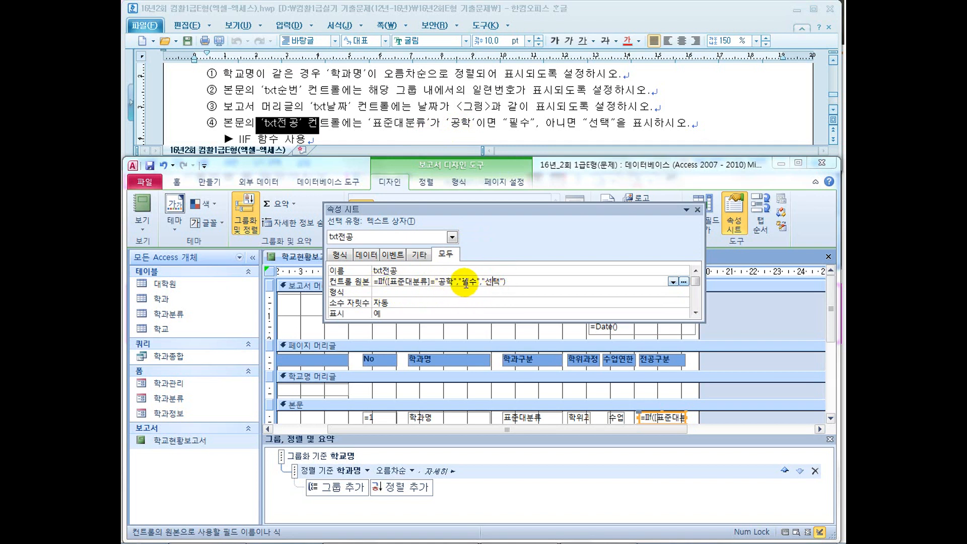
- Read instruction ⑤ in the exam document and select the txt페이지 text box in the report's page footer
click(440, 111)
scroll(441, 115, down, 2)
click(317, 93)
scroll(317, 92, up, 1)
drag(246, 117, 347, 117)
click(383, 117)
scroll(383, 116, down, 1)
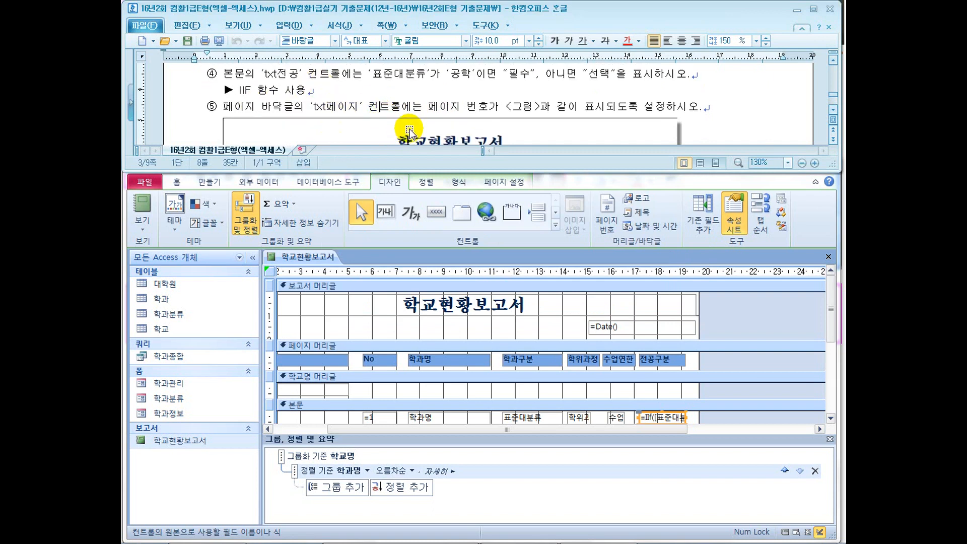
drag(830, 328, 832, 382)
click(659, 372)
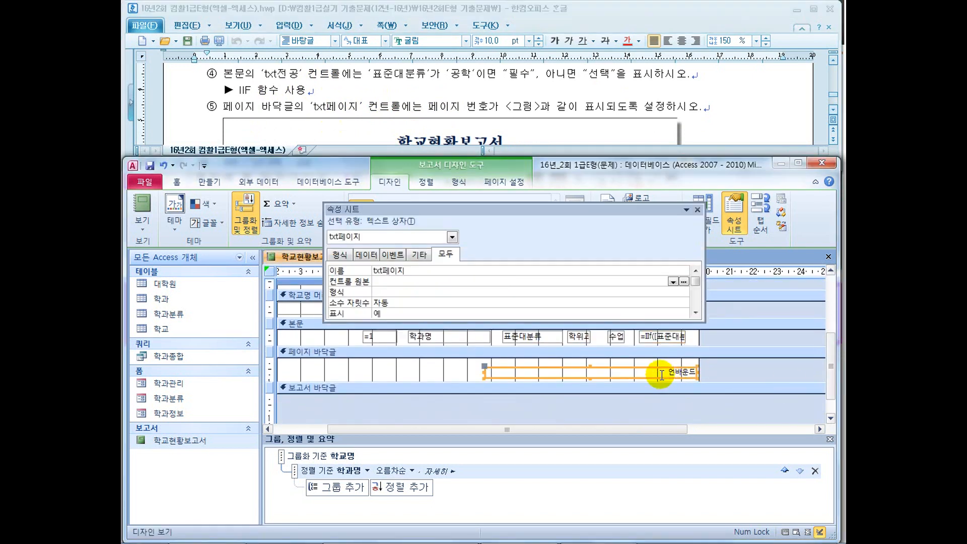
- Examine the page number format at the end of the reference report picture in the exam document
click(673, 139)
scroll(700, 121, down, 10)
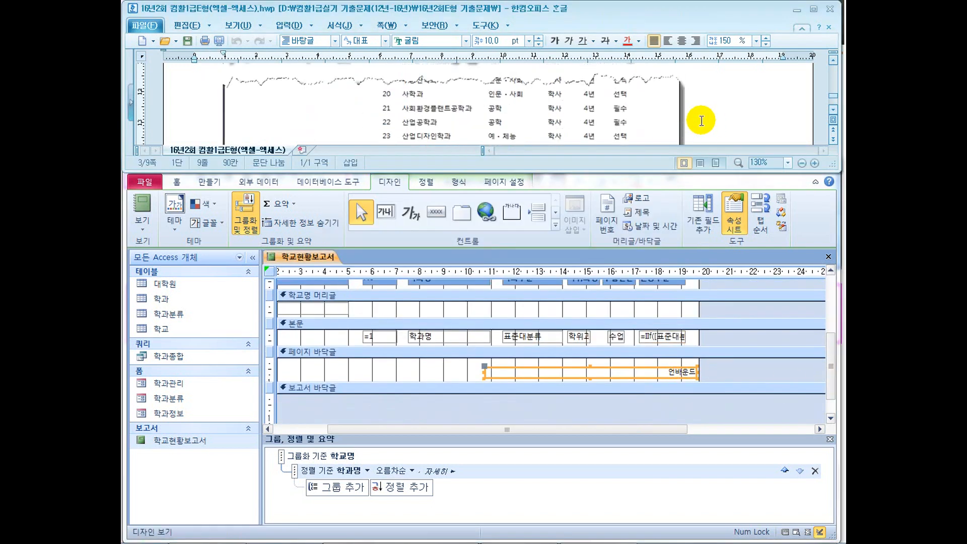
scroll(702, 120, down, 2)
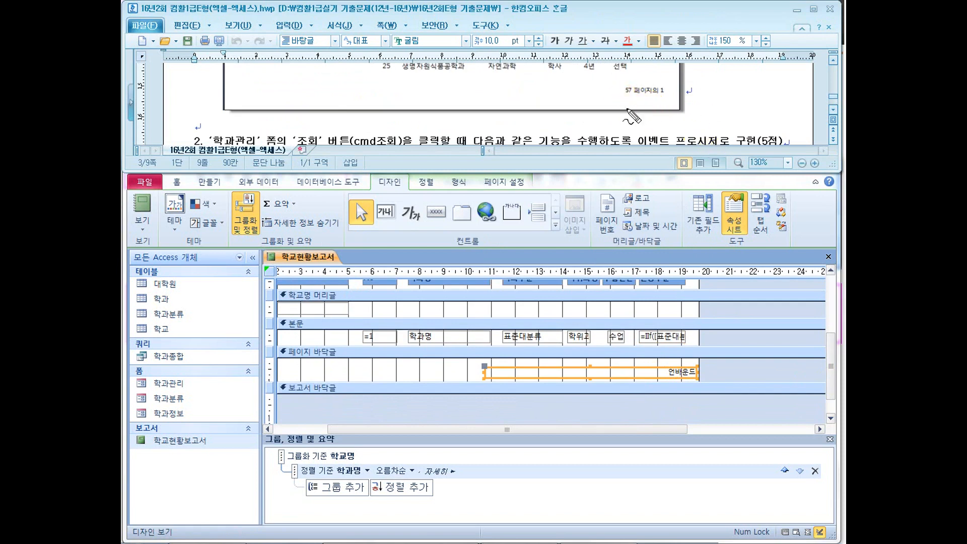
drag(631, 86, 668, 76)
mouse_move(625, 98)
mouse_down()
mouse_move(621, 121)
mouse_move(634, 107)
mouse_move(658, 109)
mouse_move(663, 97)
mouse_move(712, 106)
mouse_move(714, 126)
mouse_move(739, 116)
mouse_move(748, 130)
mouse_up()
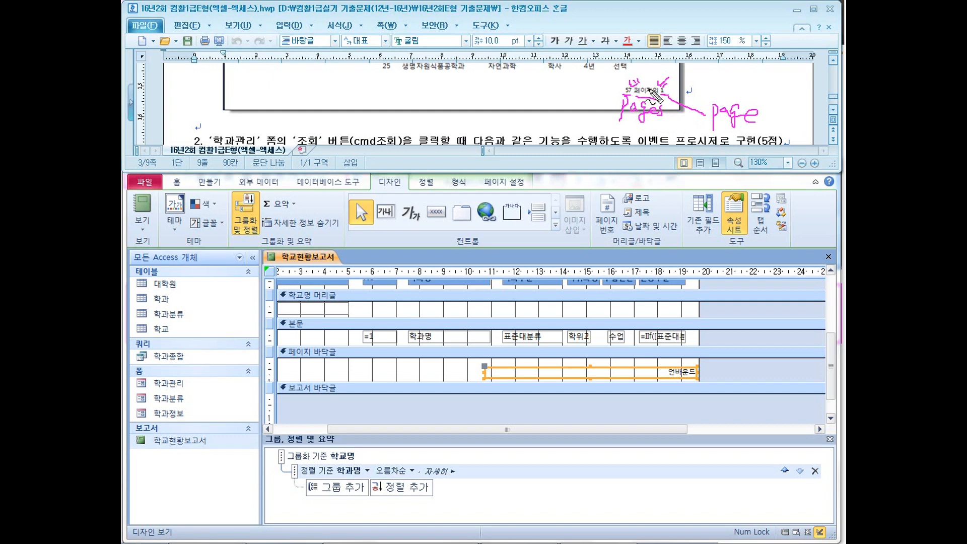
- Set the control source of the txt페이지 text box to =[Pages] & " 페이지의 " & [Page]
key(Escape)
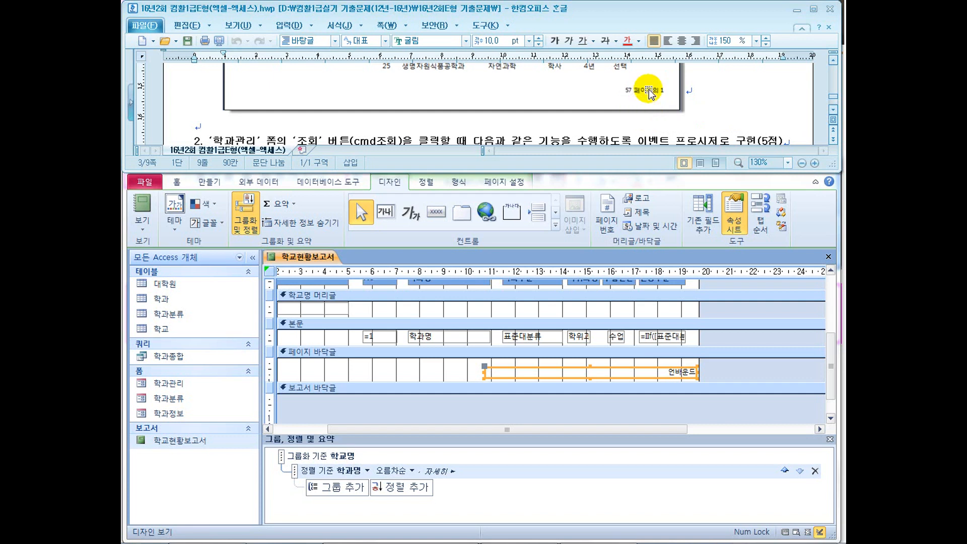
double_click(626, 378)
click(434, 283)
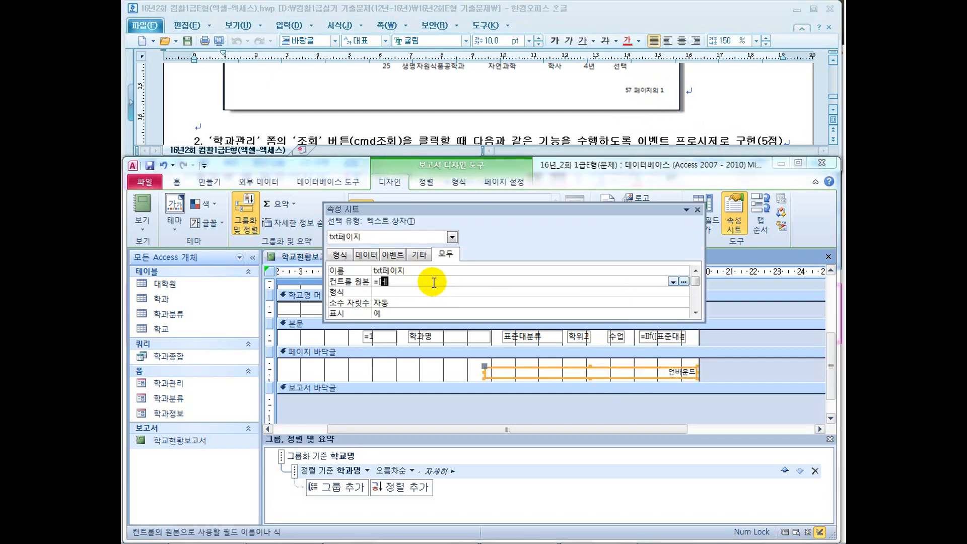
text(=[pages] & " 페이지의 " &)
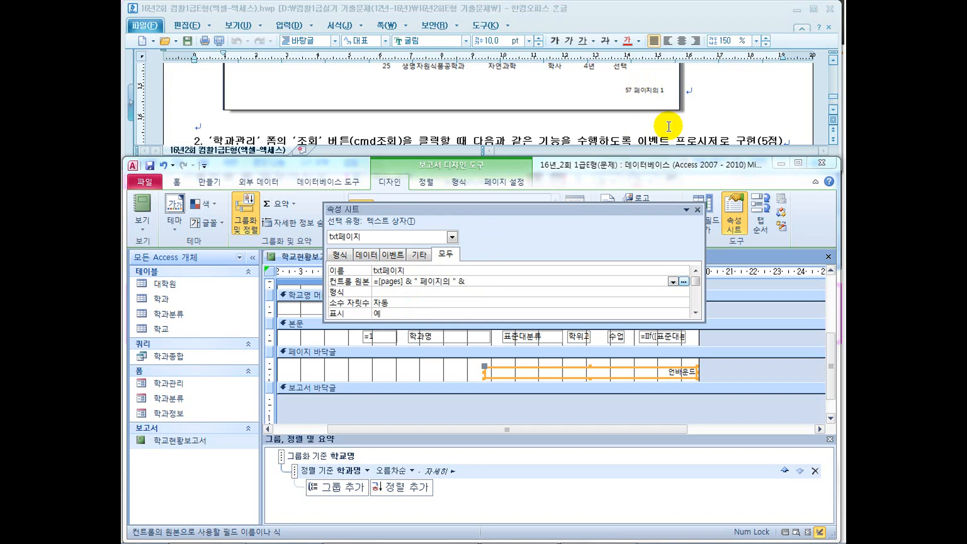
text(page)
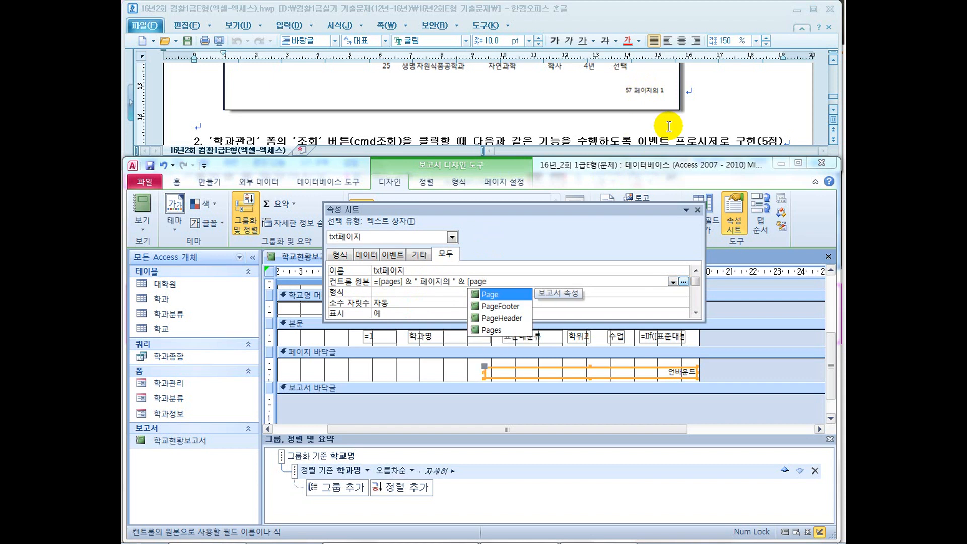
key(Return)
key(Return)
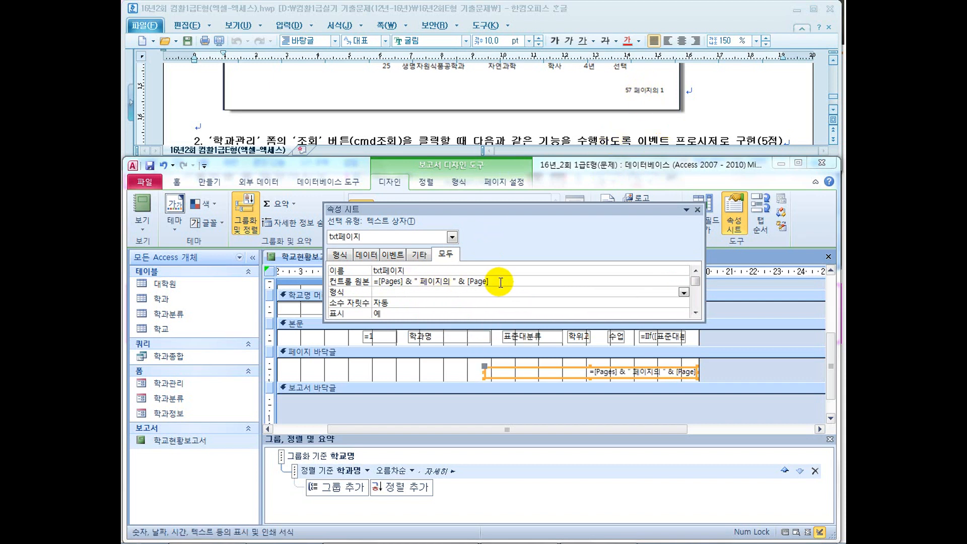
- Recheck the page number format in the reference picture, and open the 학교현황보고서 report in print preview, accepting the page width notice
click(723, 107)
scroll(723, 107, up, 6)
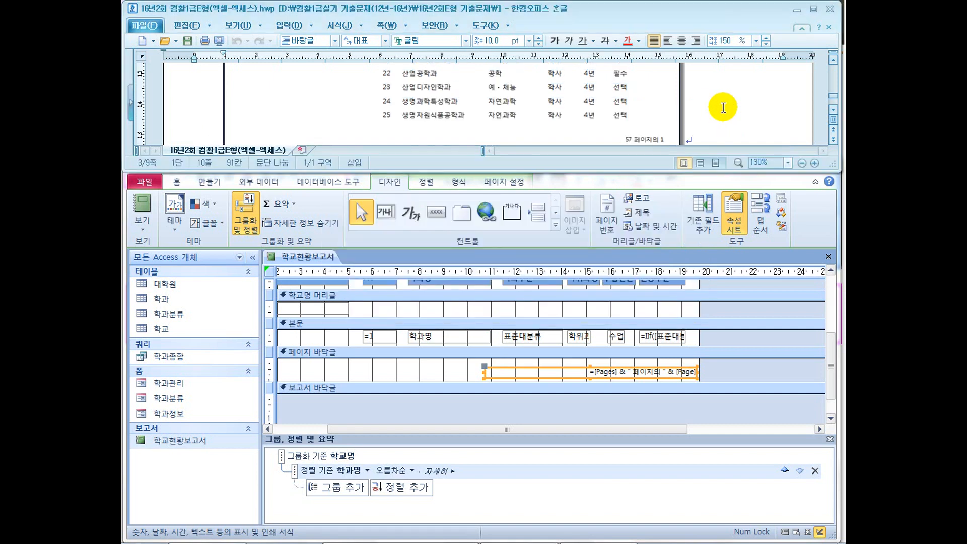
scroll(723, 106, down, 6)
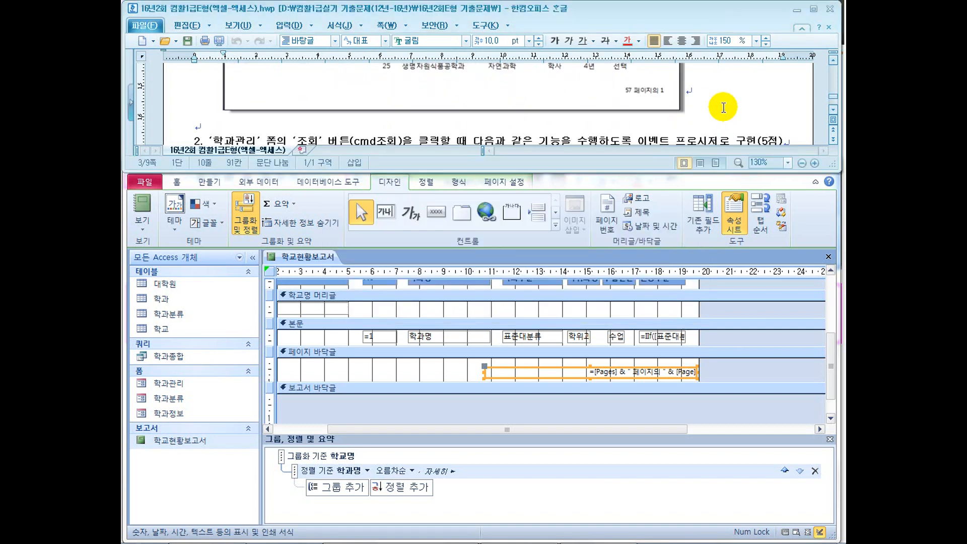
click(562, 379)
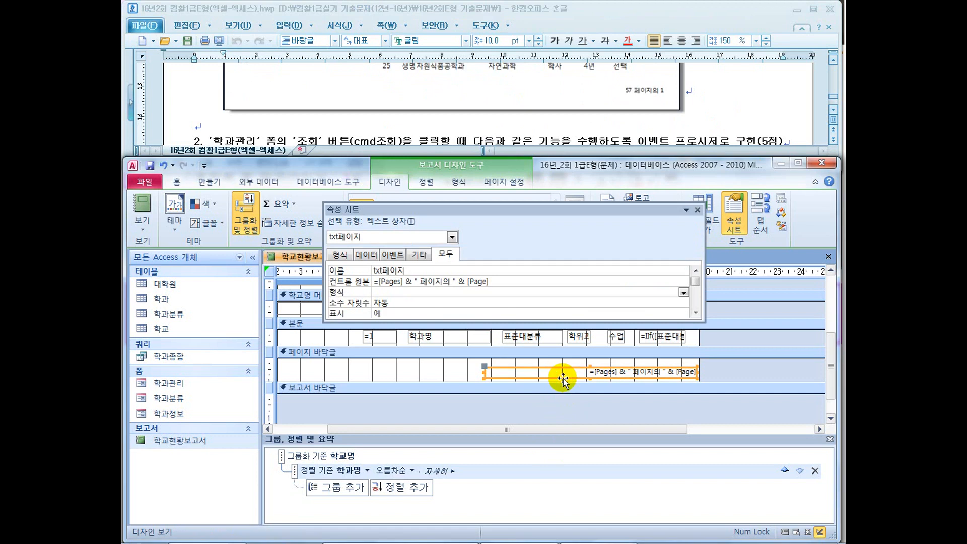
click(143, 229)
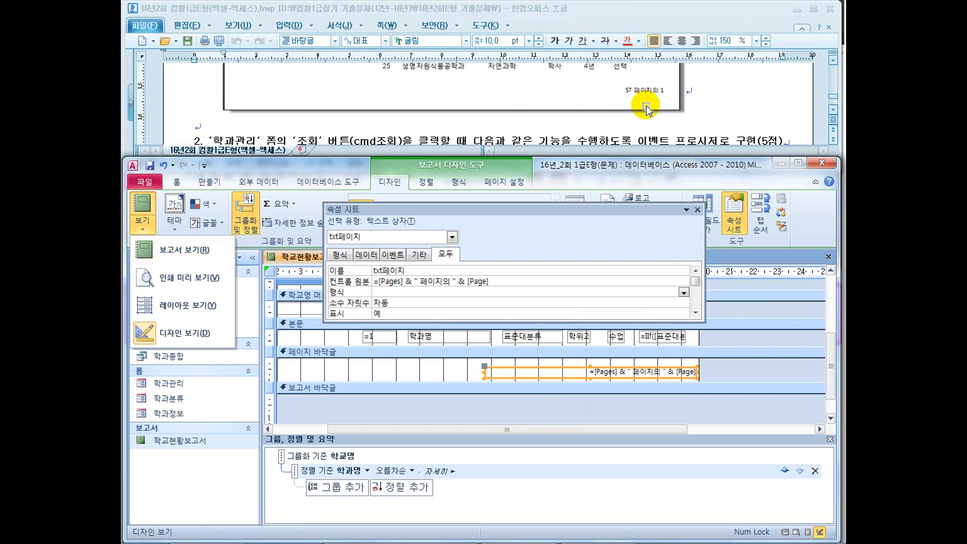
click(196, 280)
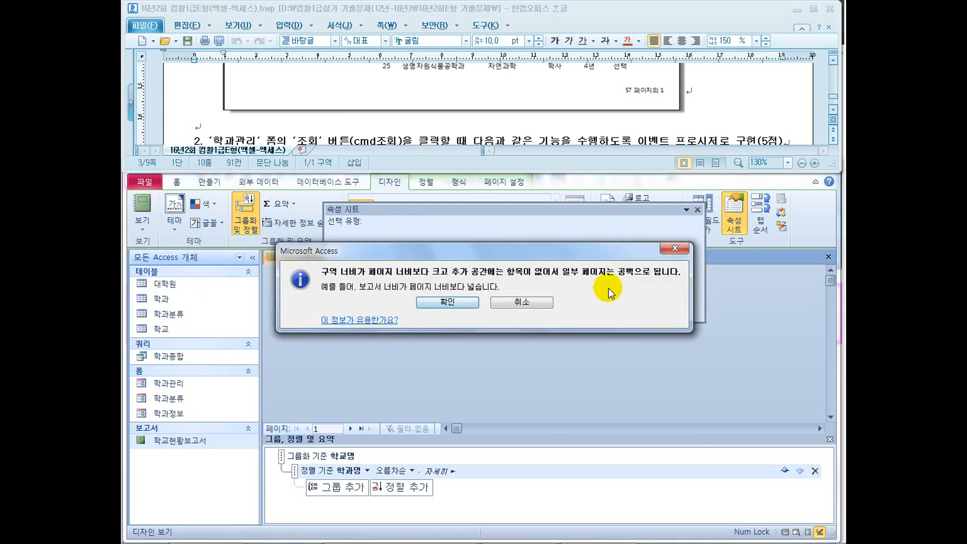
click(447, 303)
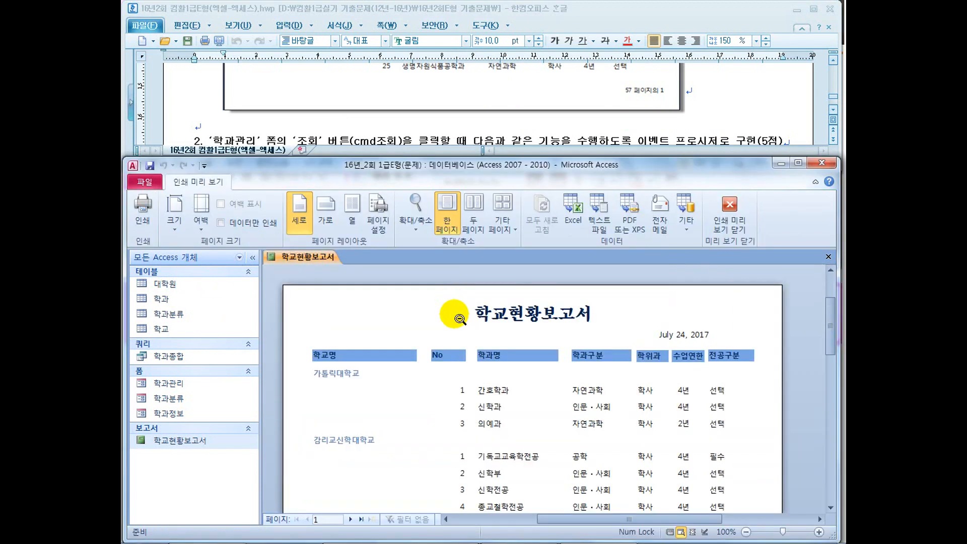
- Compare the exam document's reference picture with the previewed report's title, date format, column headings and first department rows
click(729, 97)
scroll(729, 96, up, 3)
scroll(729, 97, up, 5)
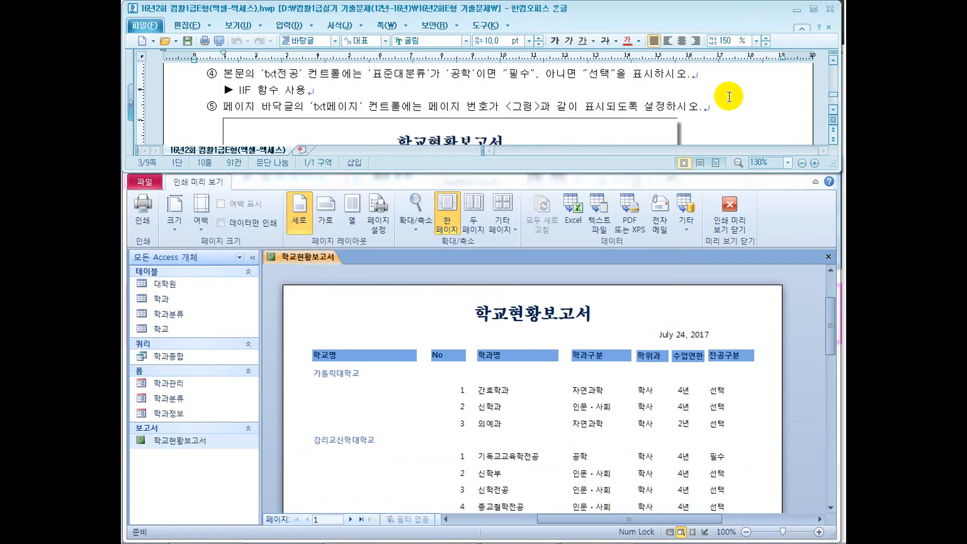
scroll(729, 97, down, 2)
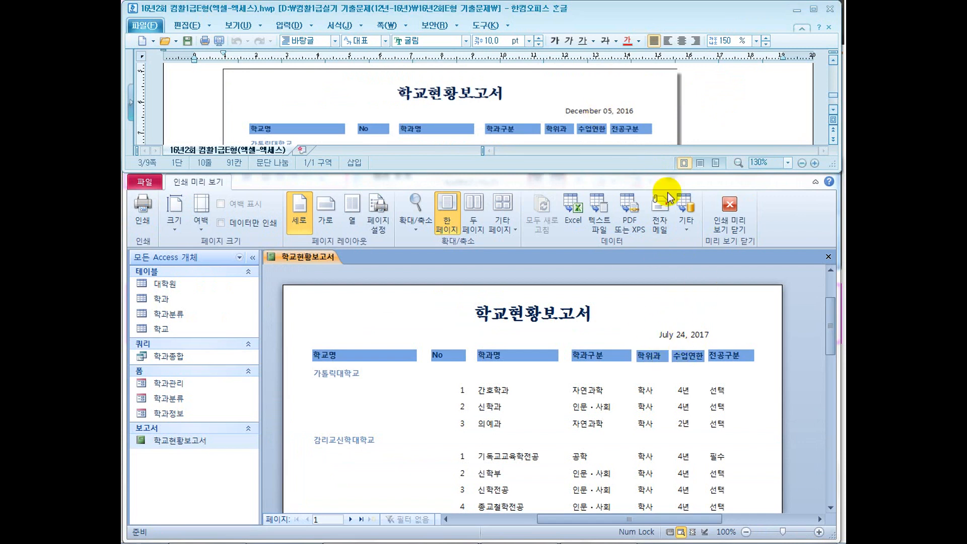
click(699, 115)
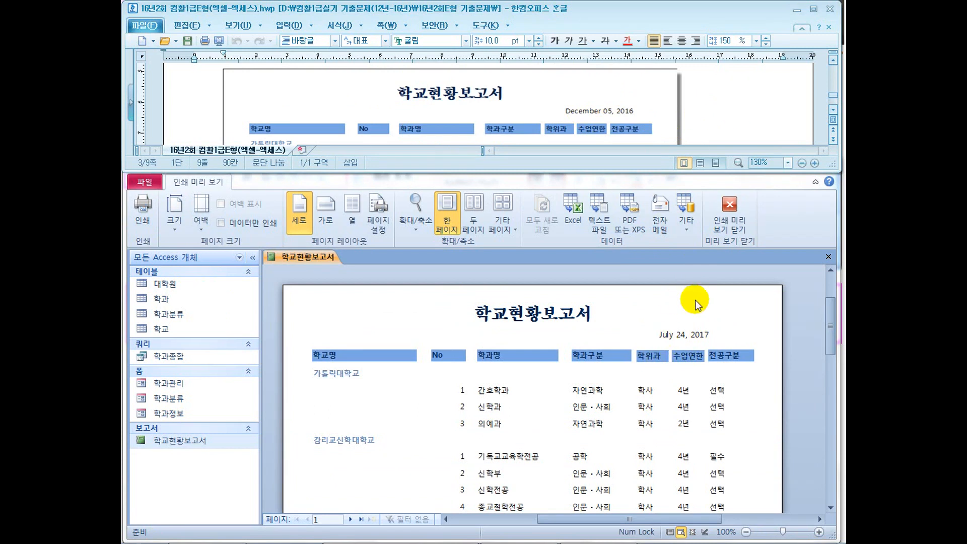
scroll(703, 132, down, 2)
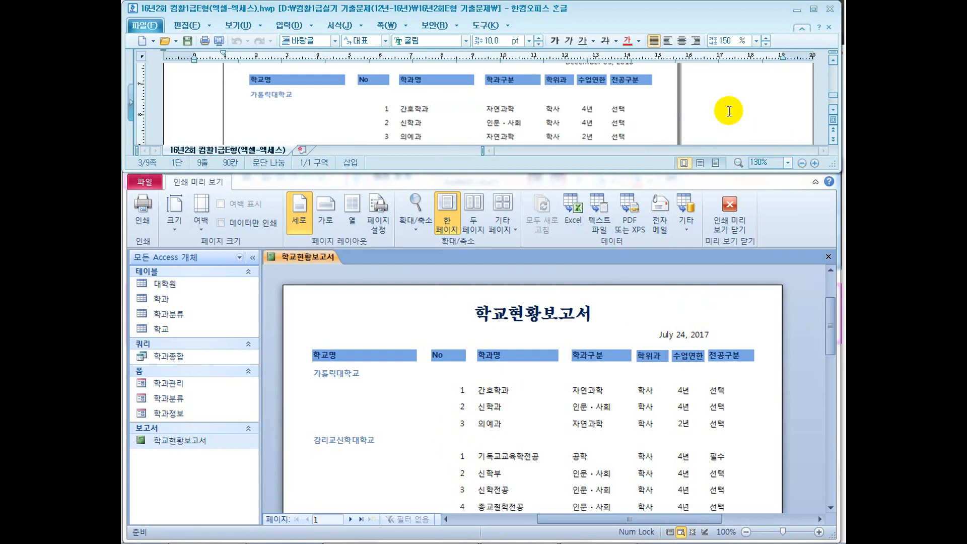
scroll(729, 111, down, 2)
scroll(428, 136, down, 2)
click(721, 124)
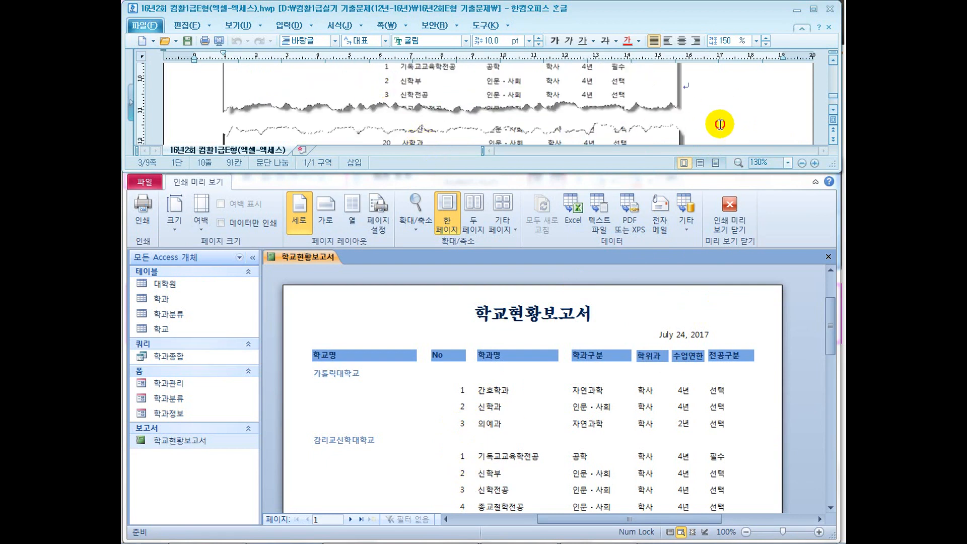
- Examine the previewed first page's department numbering, 전공구분 values and footer page number against the end of the reference picture
click(673, 359)
click(542, 405)
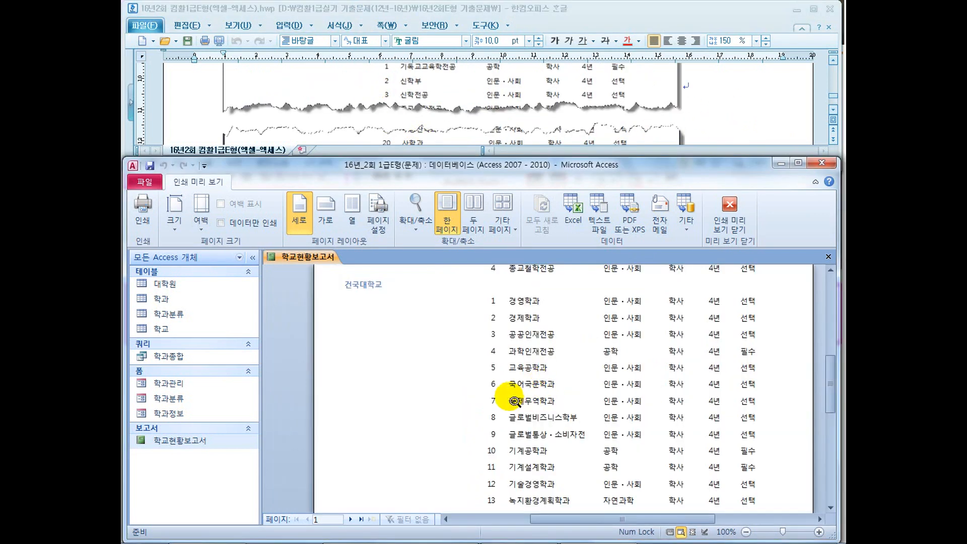
scroll(511, 393, up, 4)
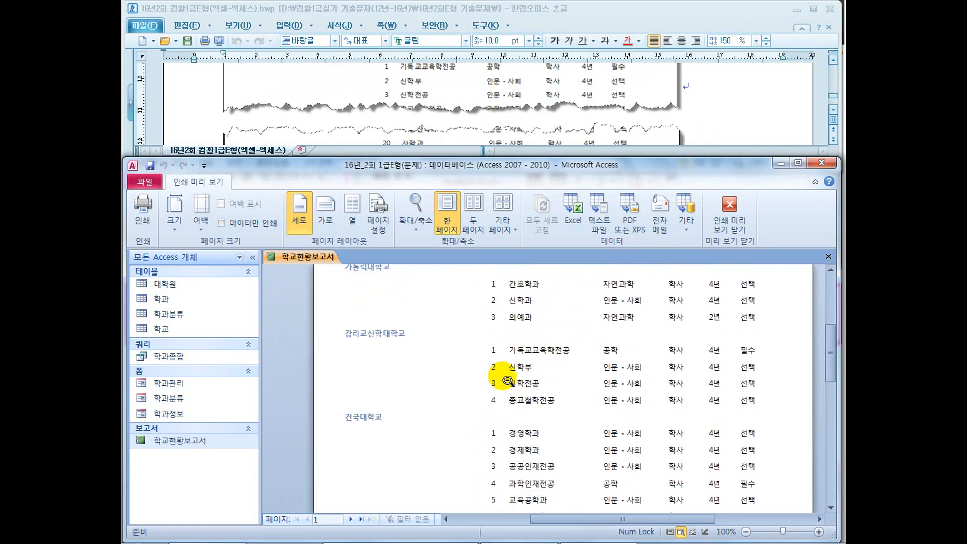
scroll(508, 381, down, 5)
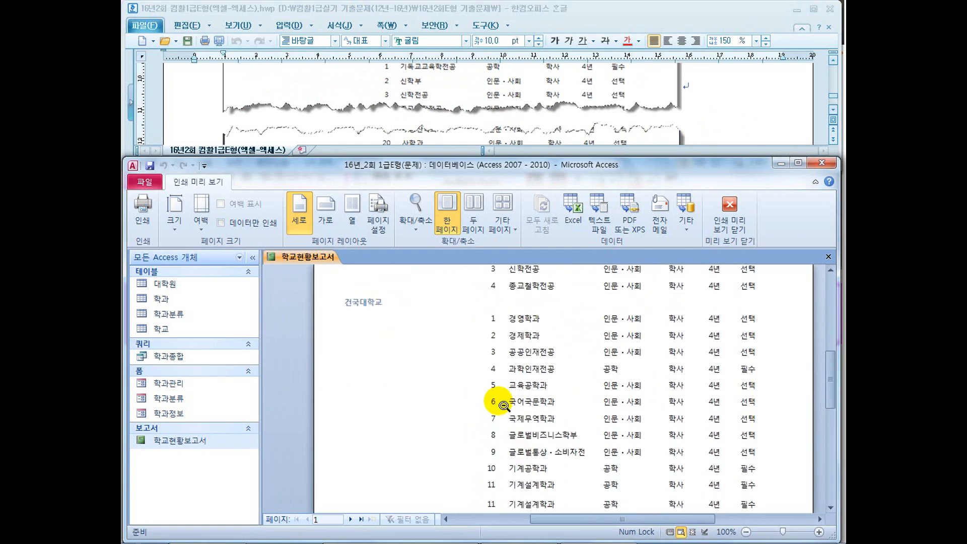
click(712, 117)
scroll(713, 117, down, 3)
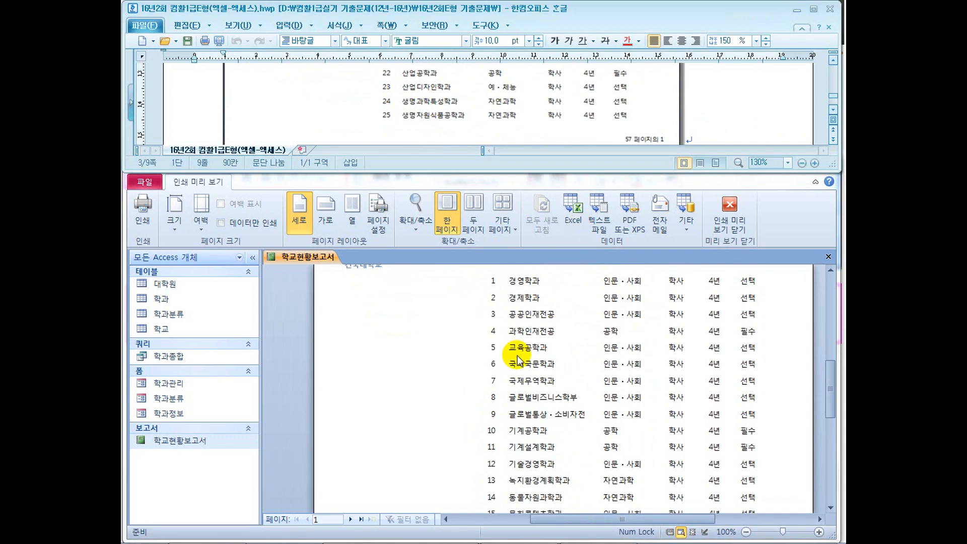
click(518, 359)
click(520, 360)
scroll(521, 360, down, 3)
scroll(521, 360, down, 3)
click(731, 113)
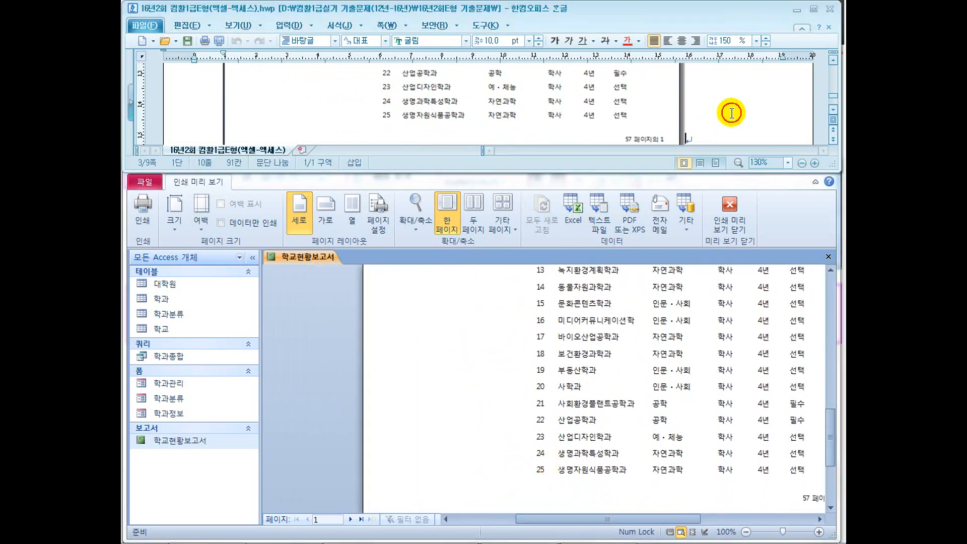
drag(636, 518, 699, 519)
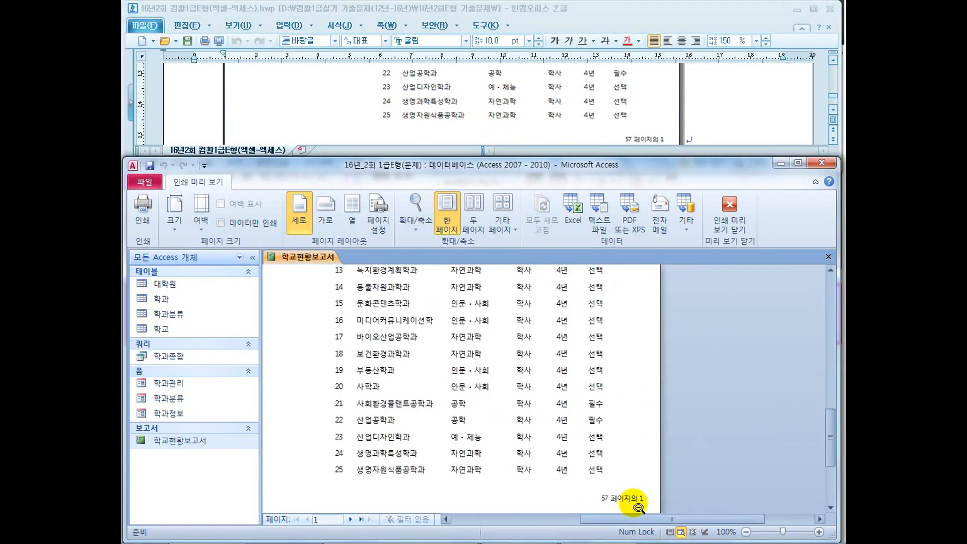
click(738, 121)
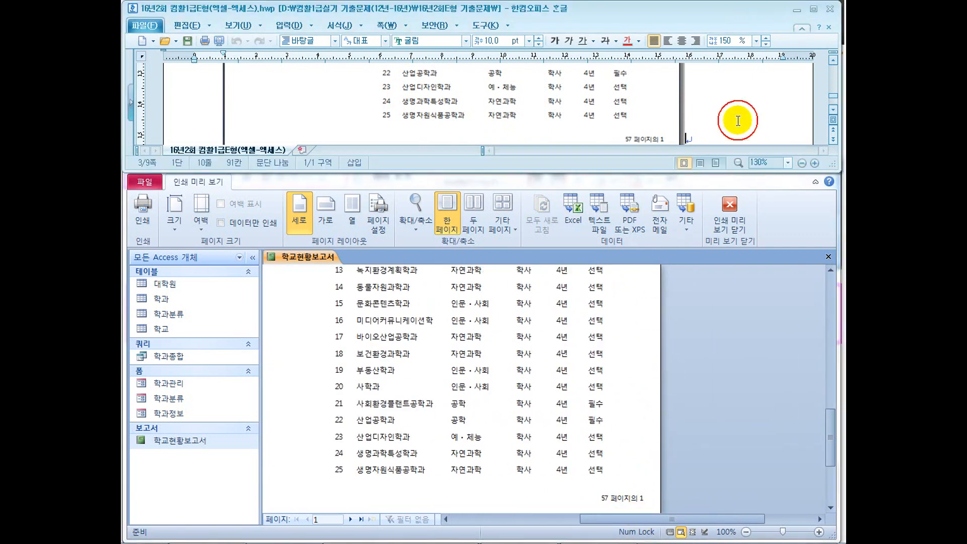
- Recheck the upper part of the previewed page against the reference picture's department order, numbering and 필수/선택 values
scroll(735, 136, up, 10)
scroll(736, 144, down, 1)
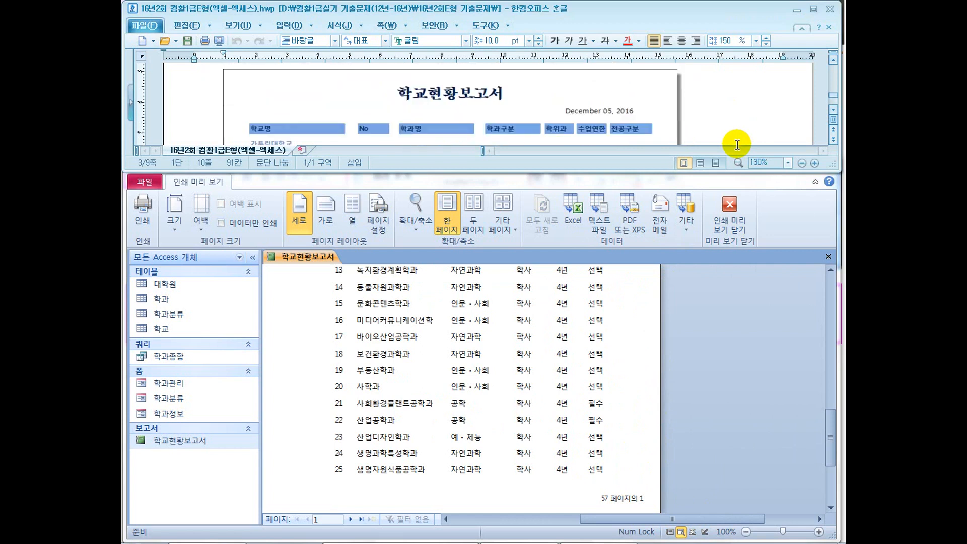
click(715, 344)
click(623, 363)
scroll(619, 369, up, 2)
scroll(621, 370, up, 3)
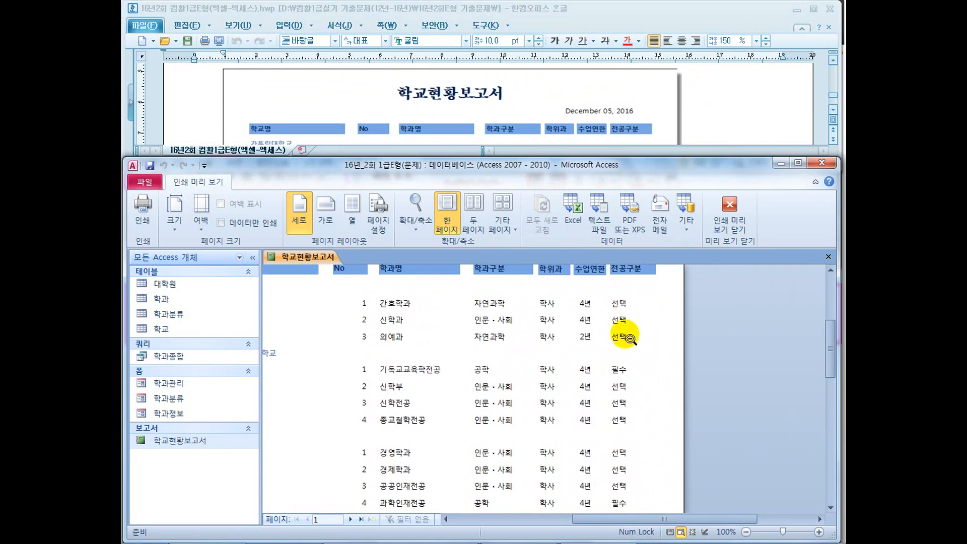
click(723, 108)
scroll(722, 113, down, 4)
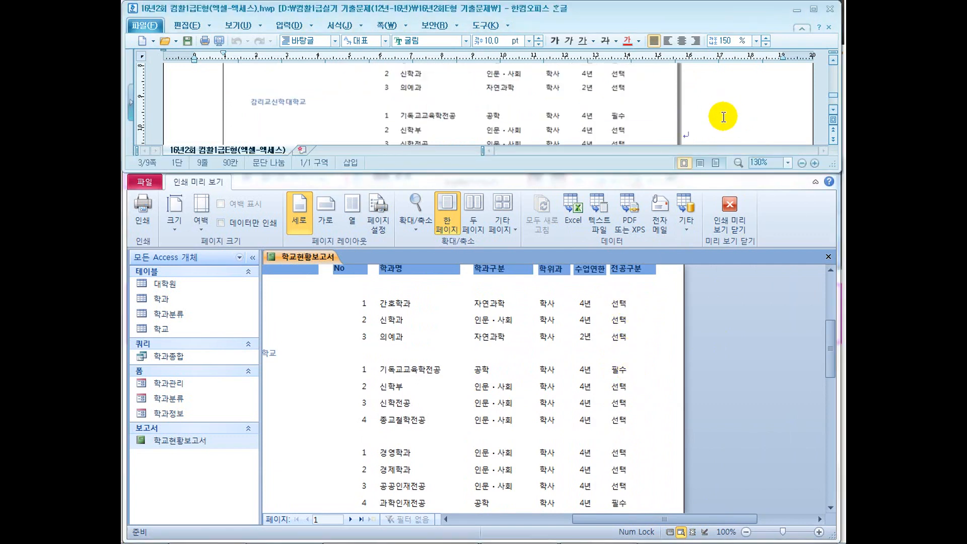
scroll(746, 136, down, 2)
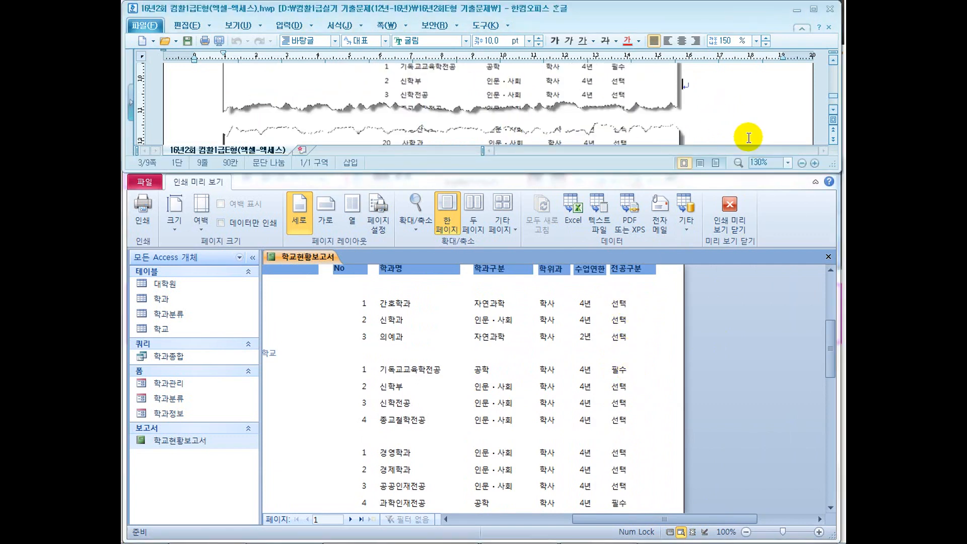
scroll(748, 137, down, 2)
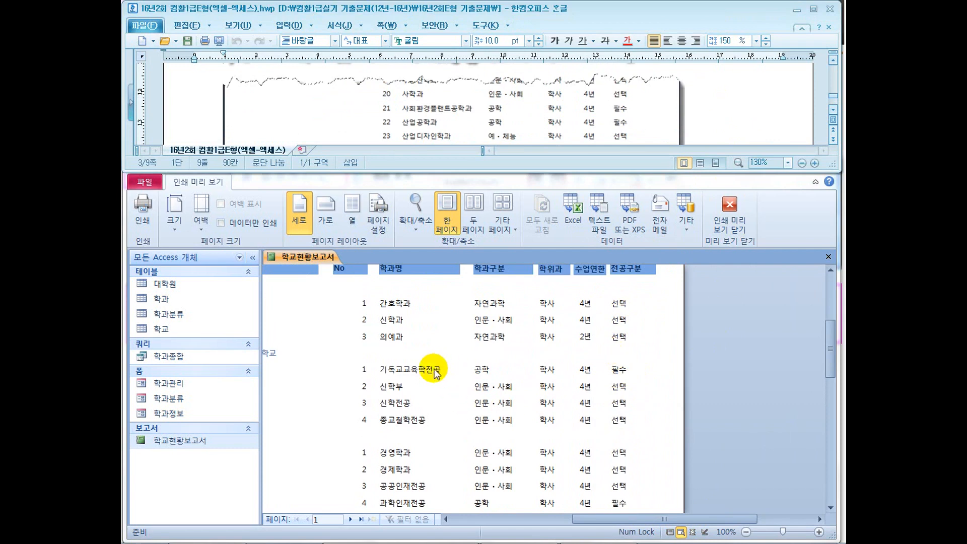
click(706, 108)
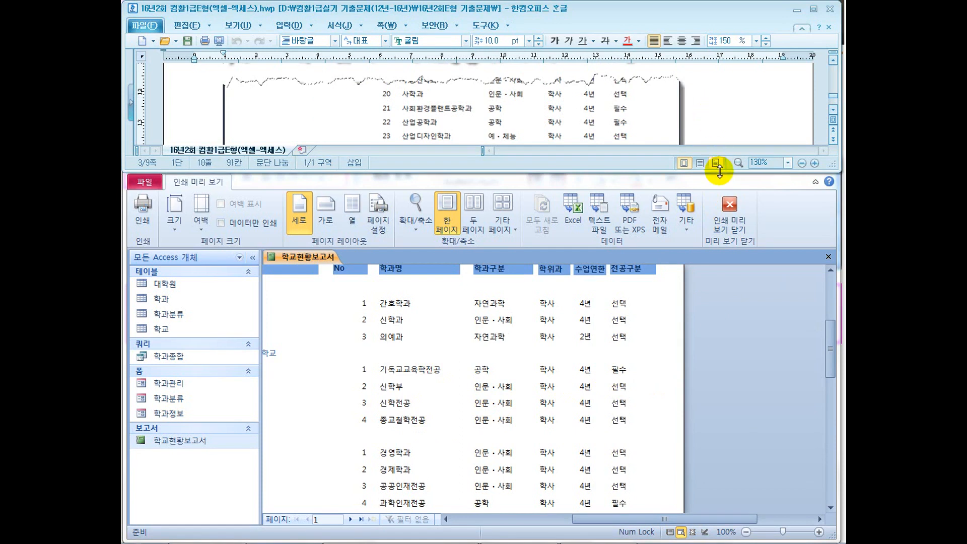
scroll(716, 102, down, 2)
scroll(715, 103, up, 5)
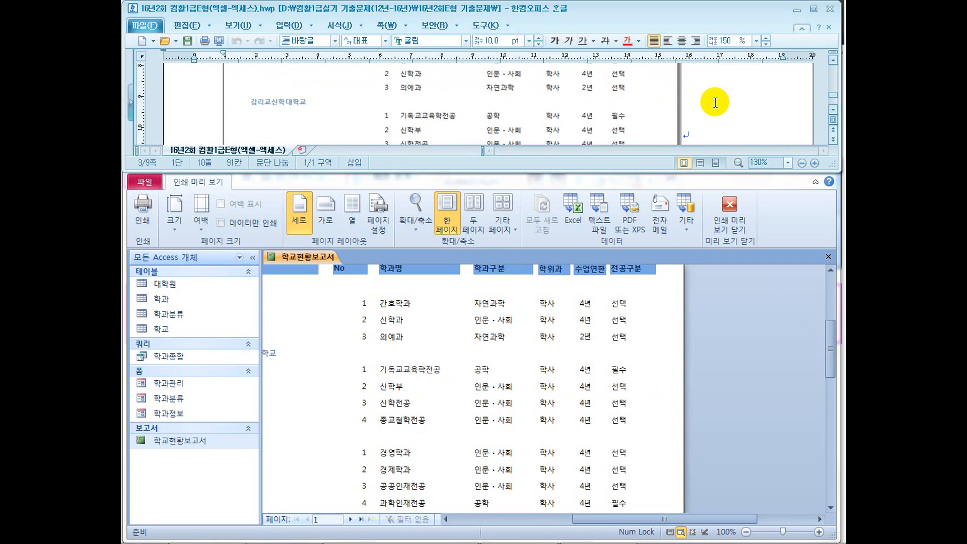
scroll(716, 102, down, 1)
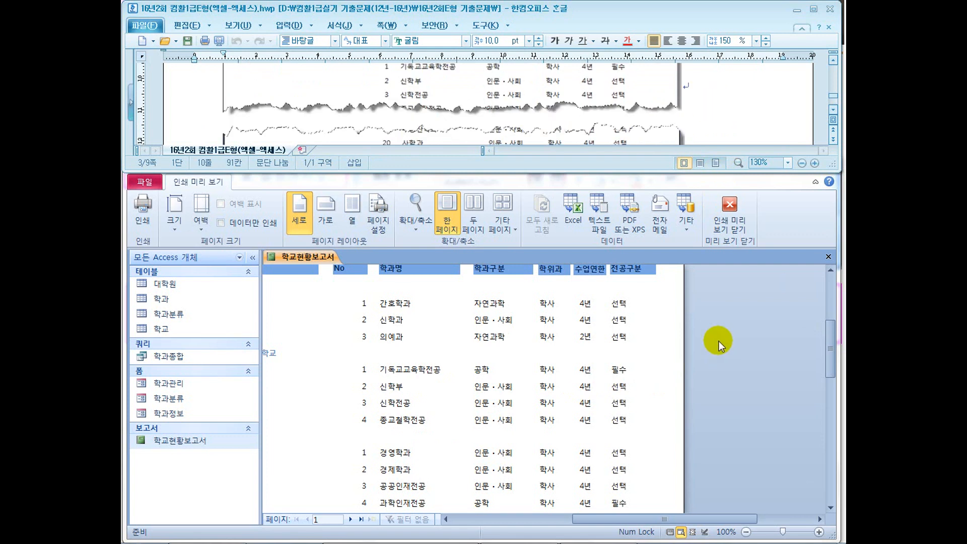
- Read task 2 on the 학과관리 form's cmd조회 button in the exam document and close the report's print preview
scroll(729, 142, down, 5)
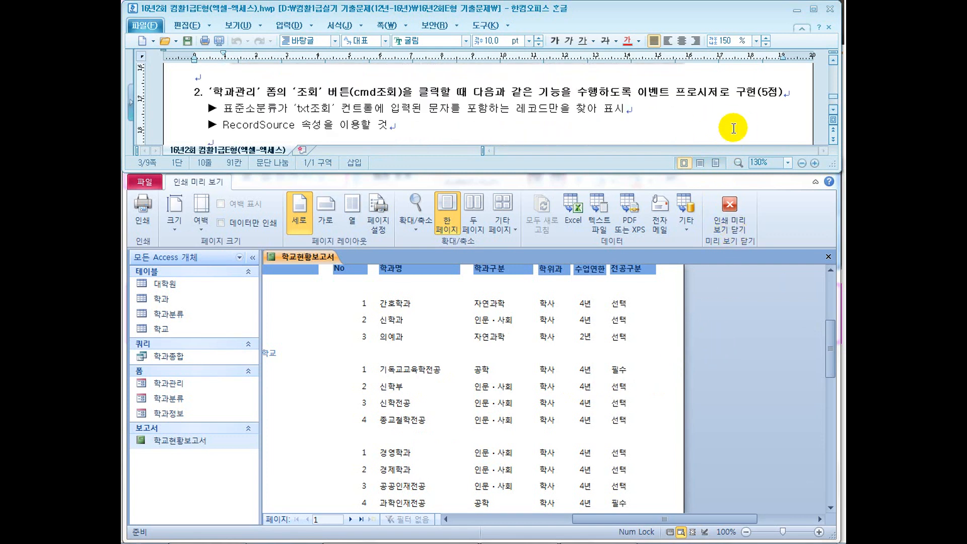
scroll(733, 128, up, 1)
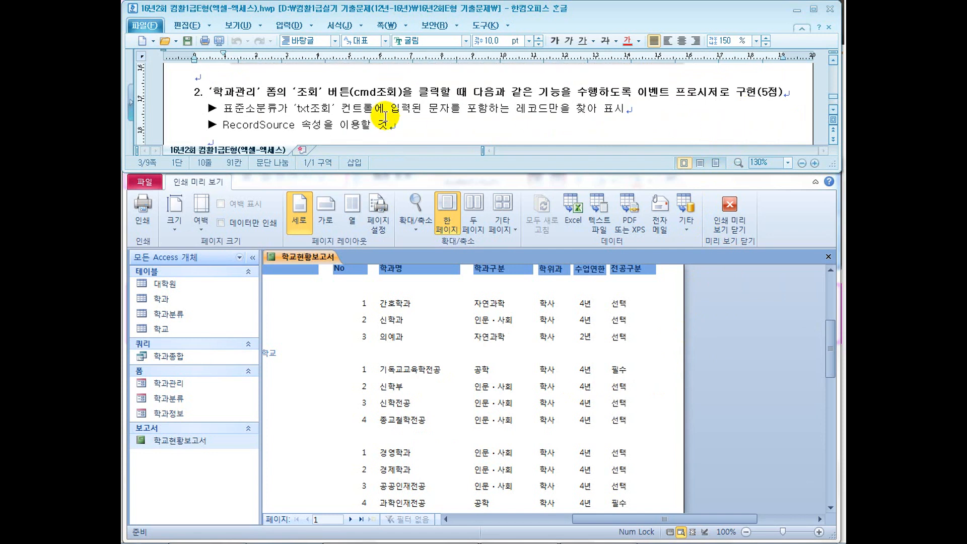
click(275, 93)
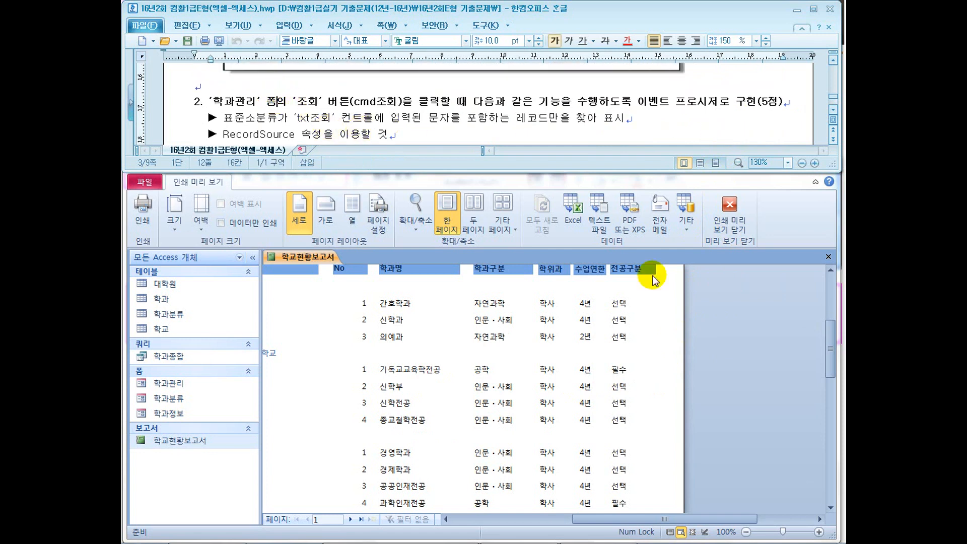
click(728, 223)
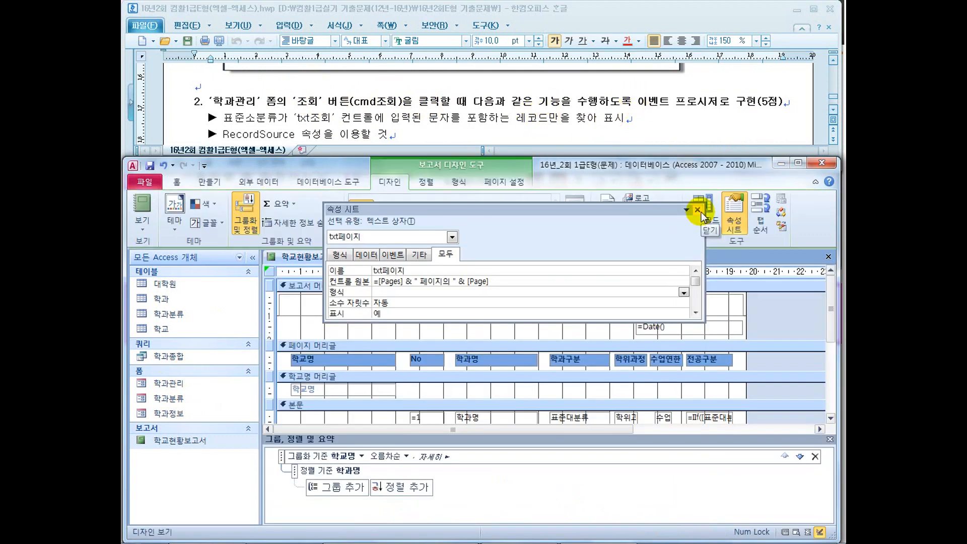
- Close the 학교현황보고서 report and its property sheet, and open the 학과관리 form in design view
click(699, 211)
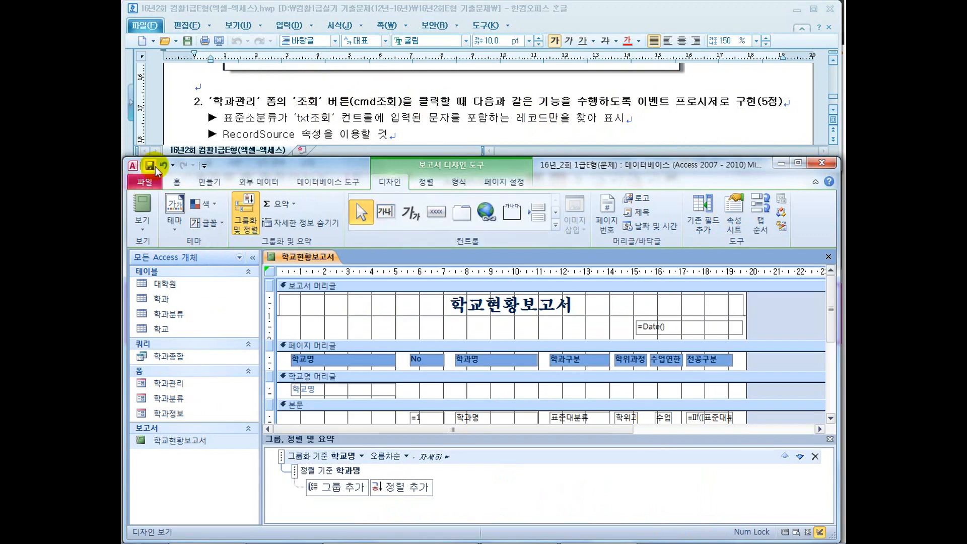
click(828, 257)
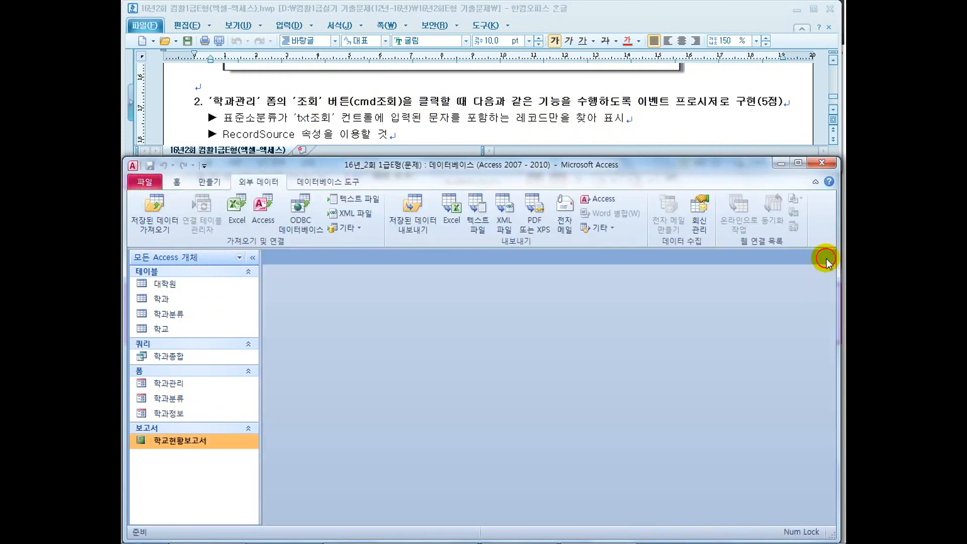
right_click(161, 385)
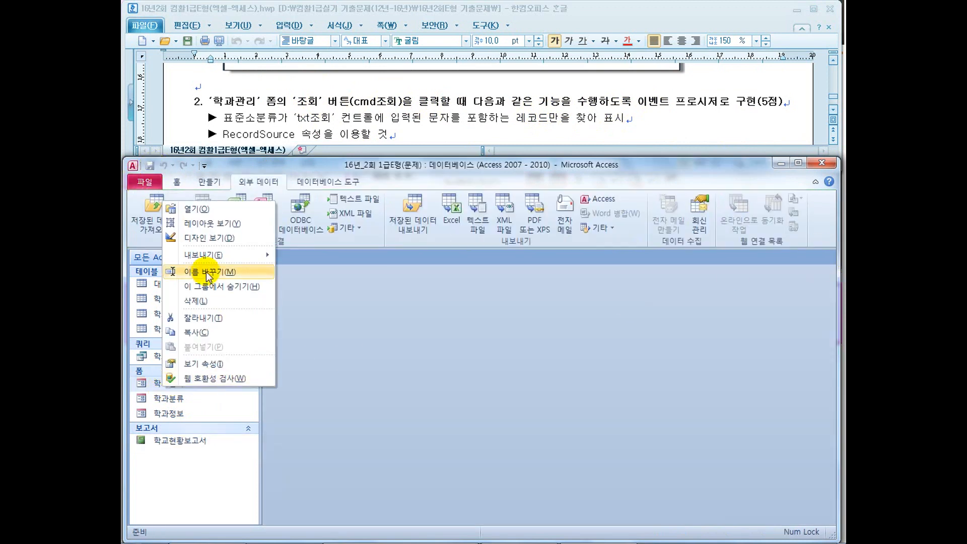
click(209, 238)
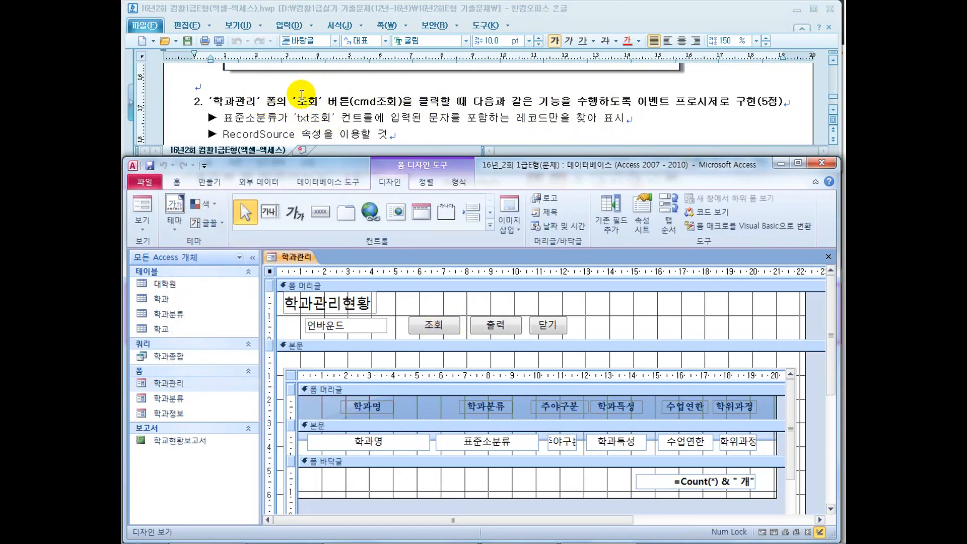
- Match task 2's event procedure requirements in the exam document to the form's 조회 button and the subform's 표준소분류 field
click(432, 321)
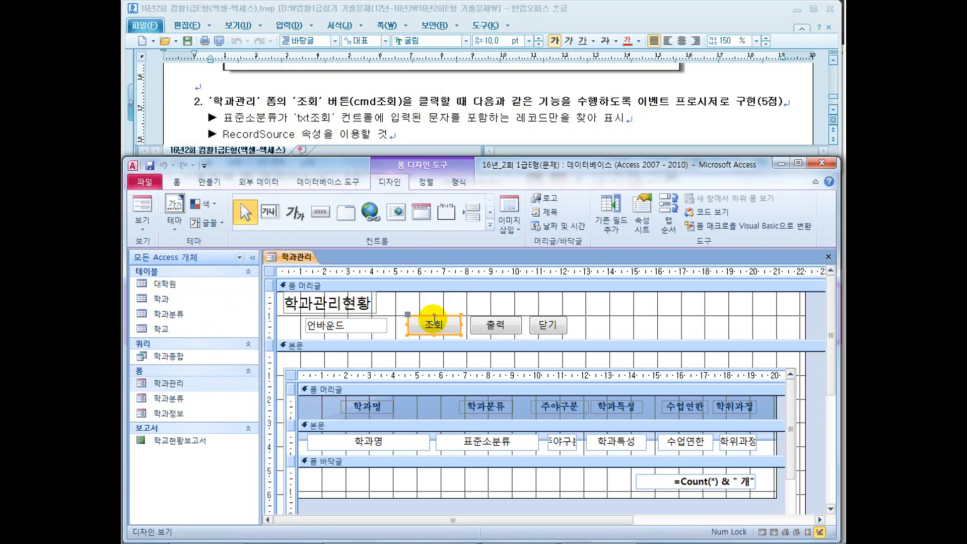
drag(577, 102, 709, 109)
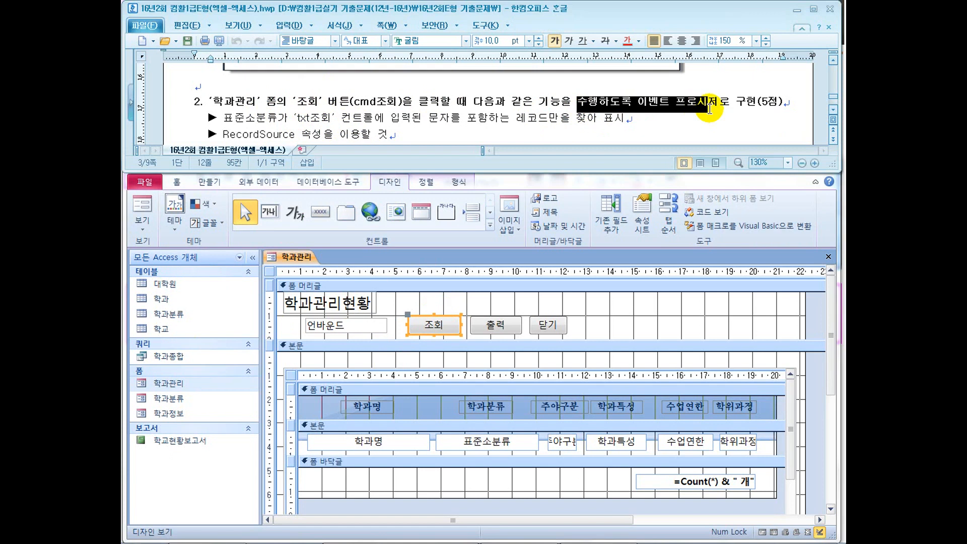
drag(256, 118, 284, 118)
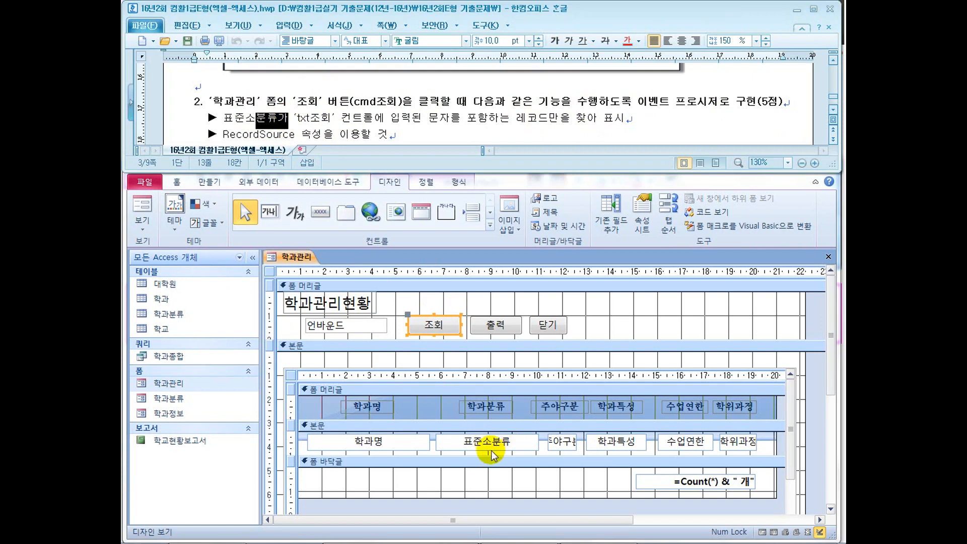
click(467, 108)
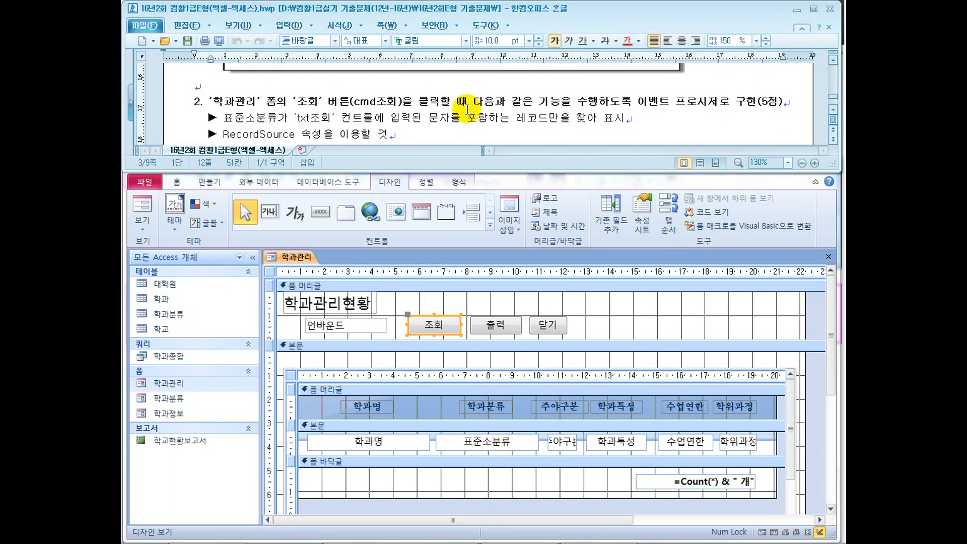
scroll(467, 109, down, 1)
click(495, 448)
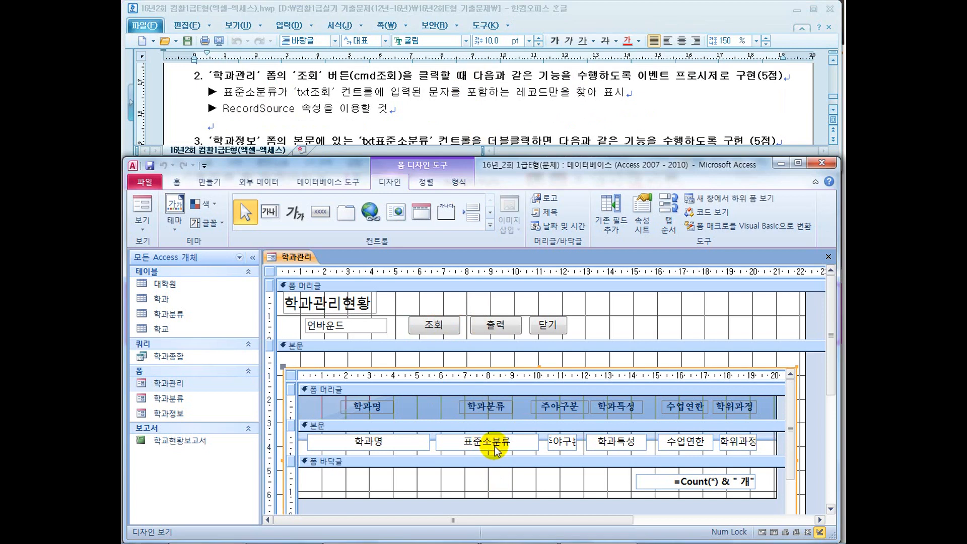
- Compare the task's txt조회 control with the unbound text box in the form header by checking its name property
click(496, 449)
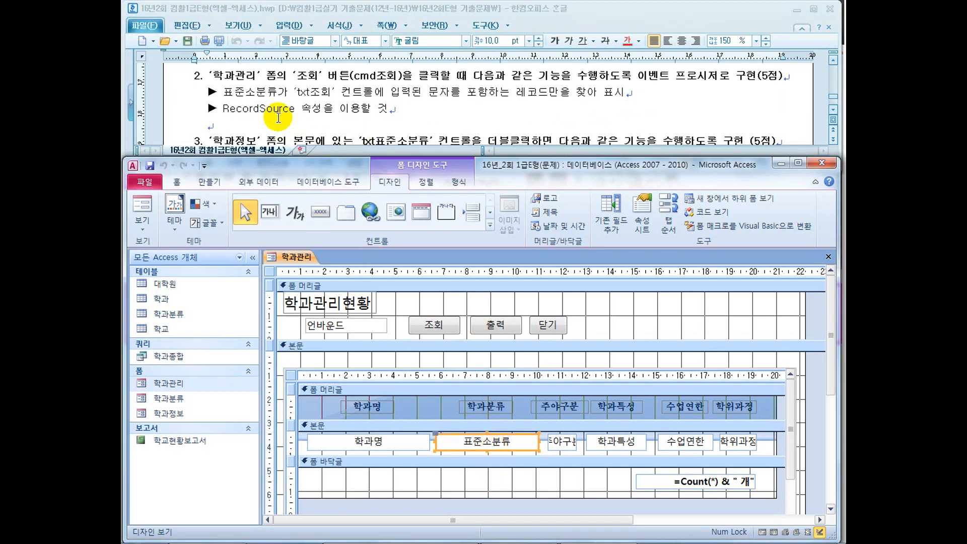
drag(246, 92, 379, 94)
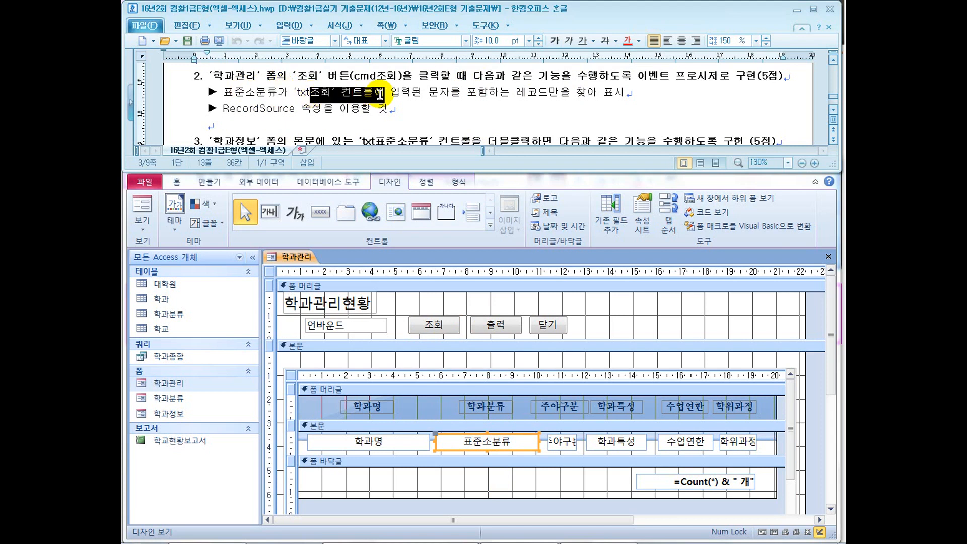
click(363, 332)
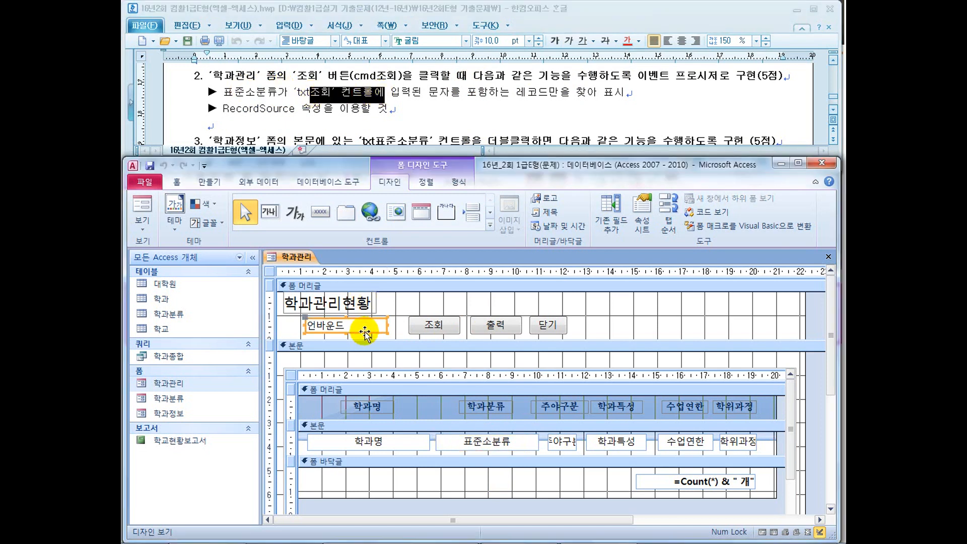
right_click(366, 337)
click(402, 535)
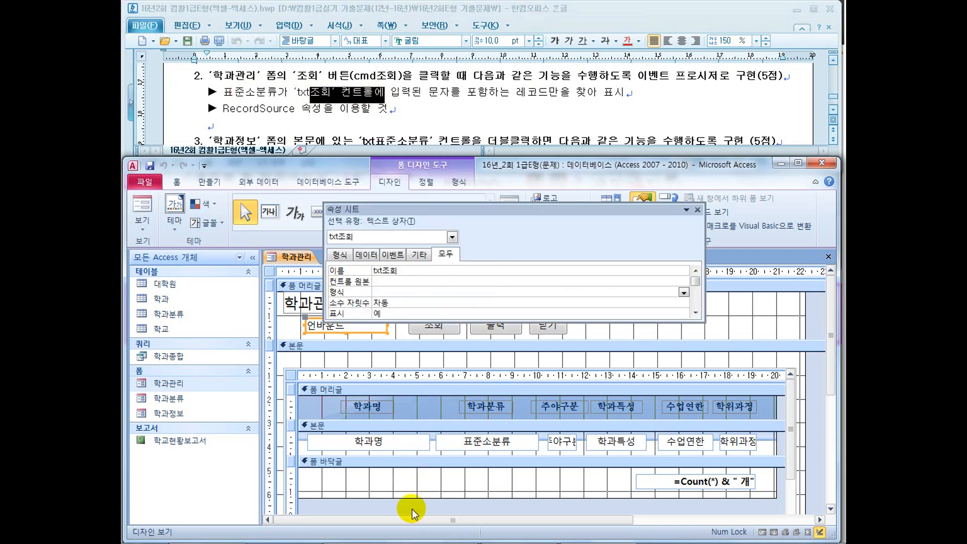
click(363, 271)
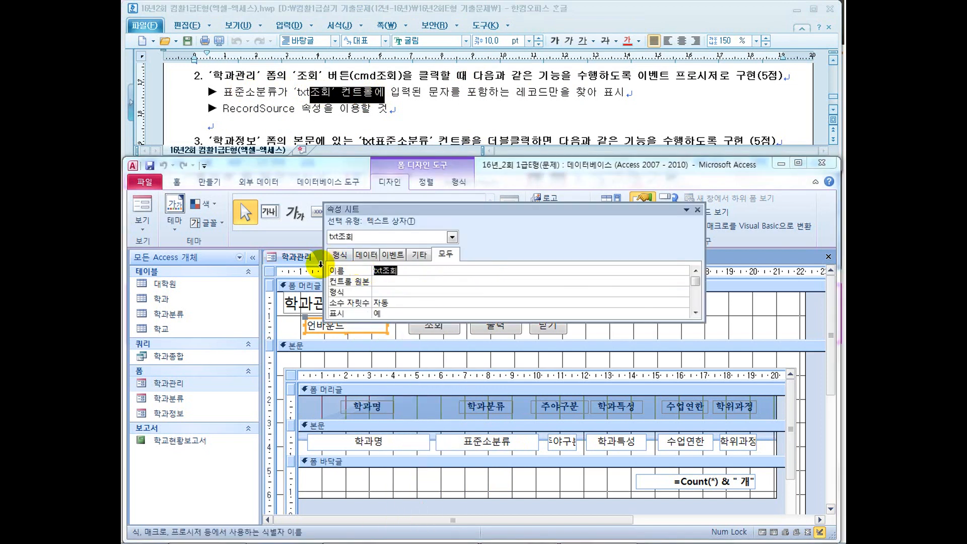
drag(323, 264, 499, 265)
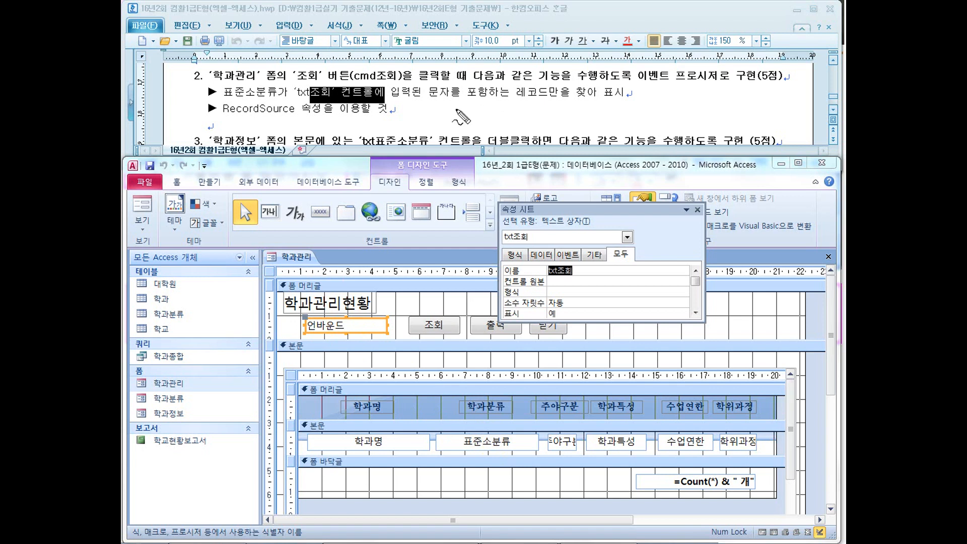
mouse_move(461, 107)
mouse_down()
mouse_move(478, 123)
mouse_move(508, 111)
mouse_move(515, 121)
mouse_move(567, 125)
mouse_move(695, 125)
mouse_up()
drag(560, 118, 586, 124)
mouse_move(515, 121)
mouse_down()
mouse_move(483, 117)
mouse_move(514, 128)
mouse_up()
mouse_move(672, 144)
mouse_down()
mouse_move(630, 134)
mouse_move(659, 152)
mouse_up()
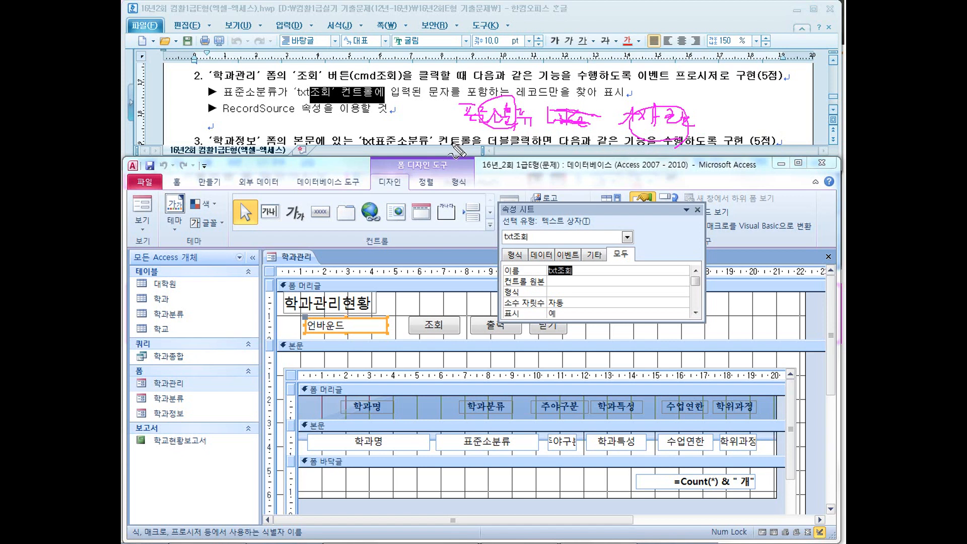
mouse_move(501, 452)
mouse_down()
mouse_move(487, 427)
mouse_move(498, 453)
mouse_up()
mouse_move(372, 348)
mouse_down()
mouse_move(352, 338)
mouse_move(363, 317)
mouse_move(467, 432)
mouse_up()
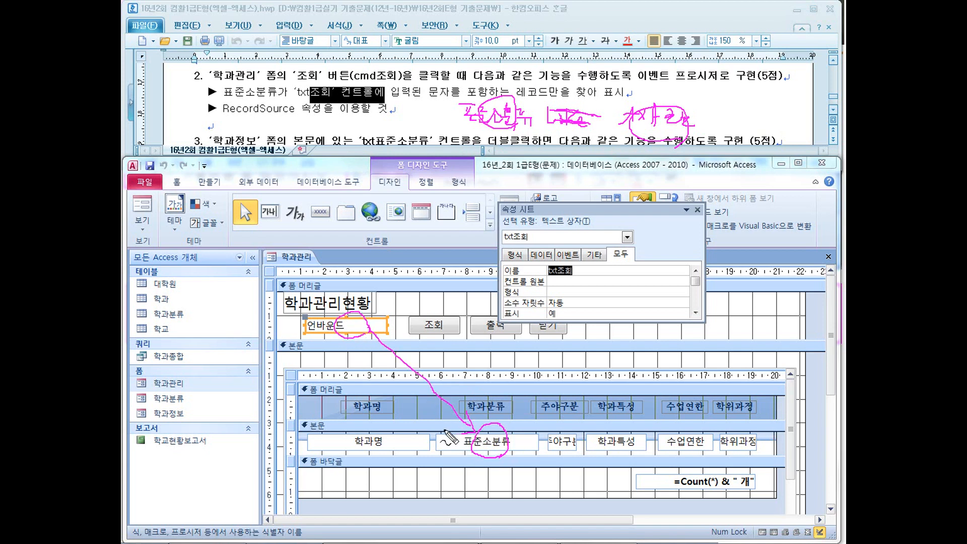
drag(468, 454, 510, 453)
drag(369, 324, 358, 347)
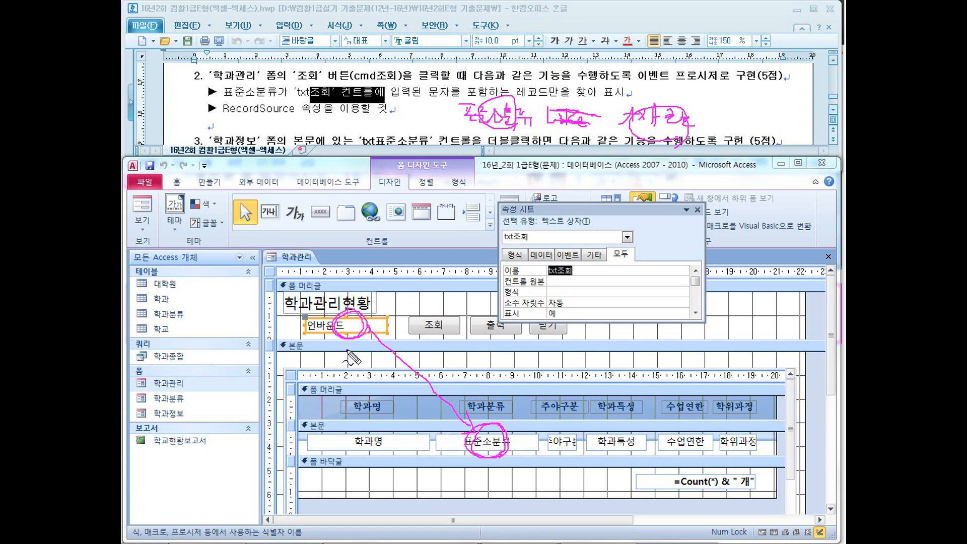
key(Escape)
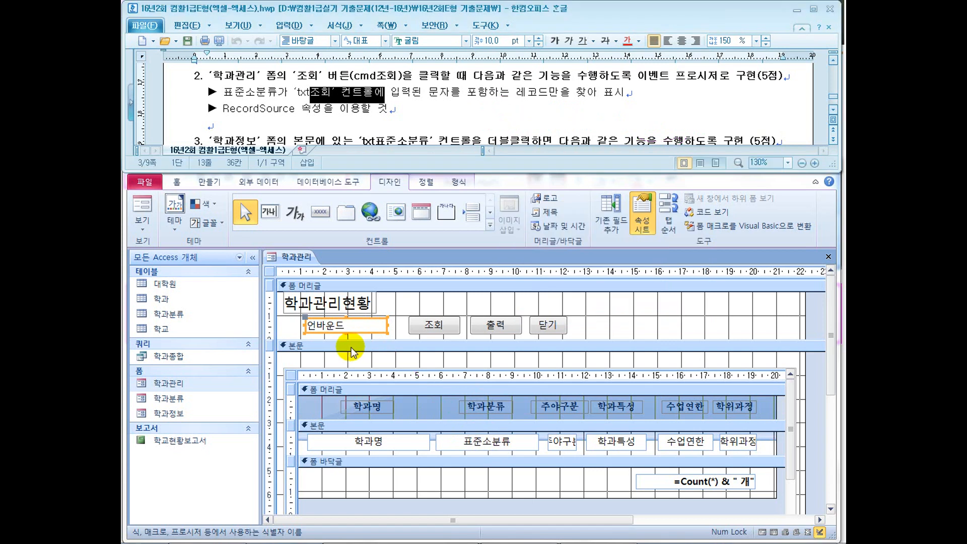
- Create the Click event procedure for the 조회 button (cmd조회) with the Code Builder
double_click(435, 320)
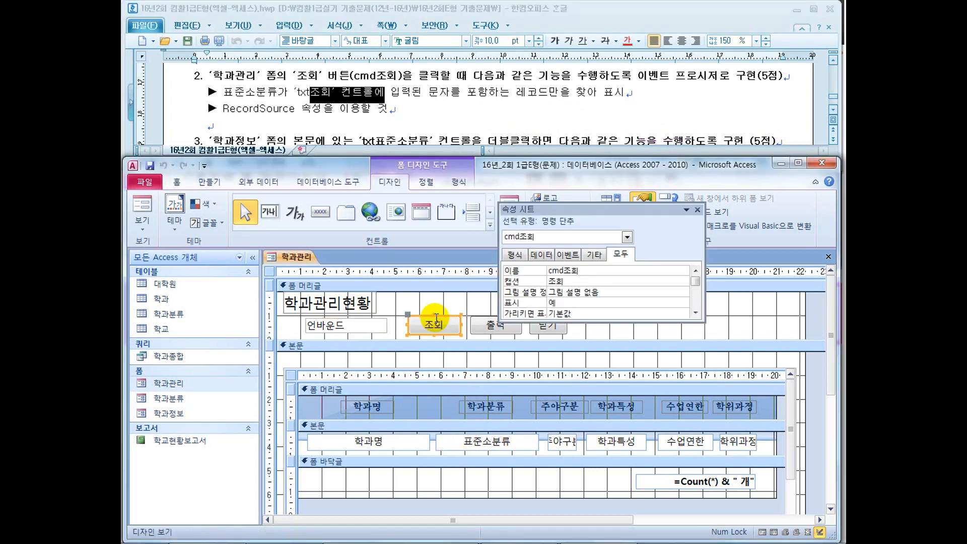
right_click(435, 317)
click(478, 170)
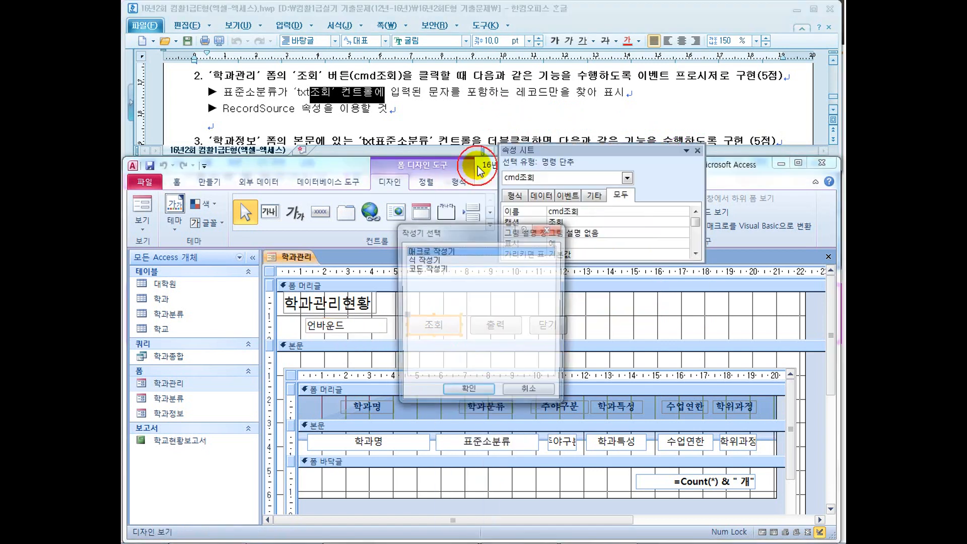
click(432, 269)
click(473, 394)
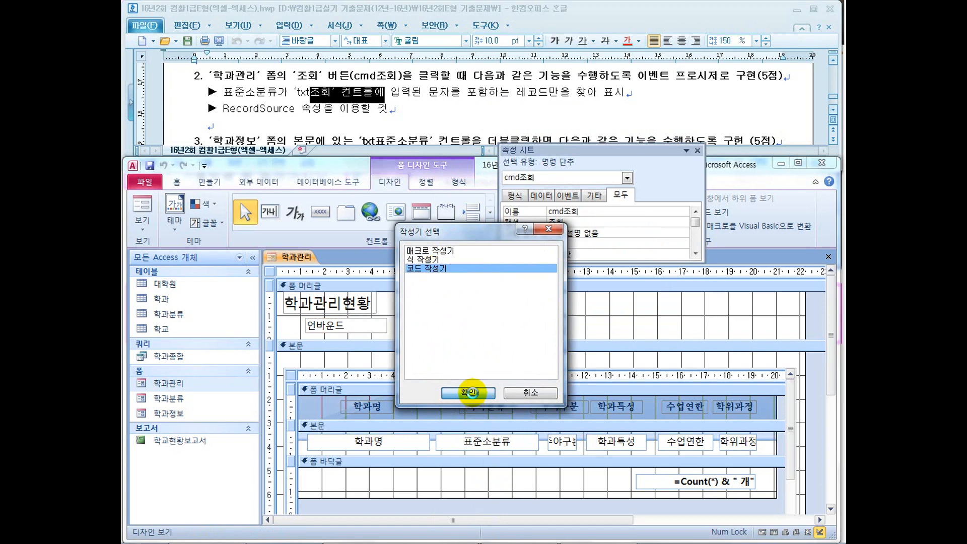
drag(429, 77, 476, 76)
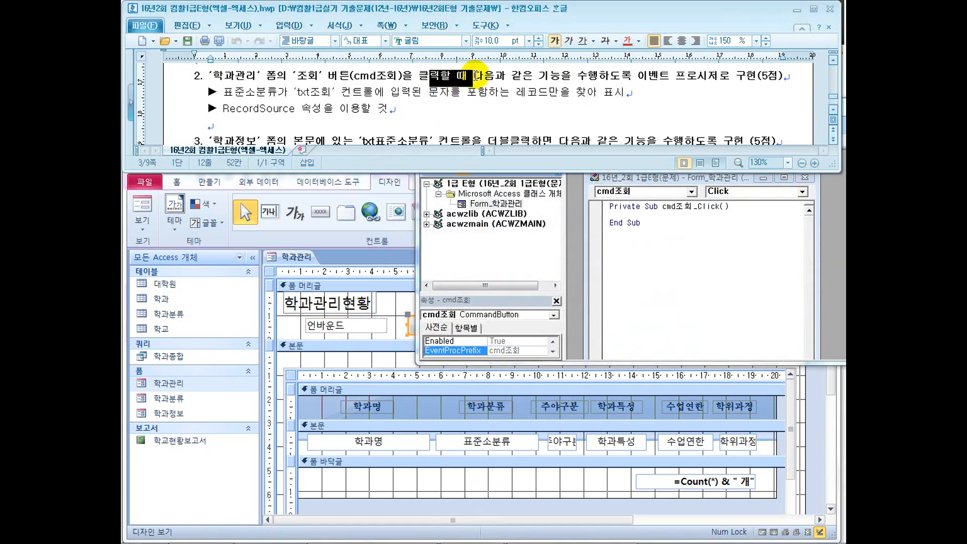
click(681, 259)
drag(698, 206, 729, 207)
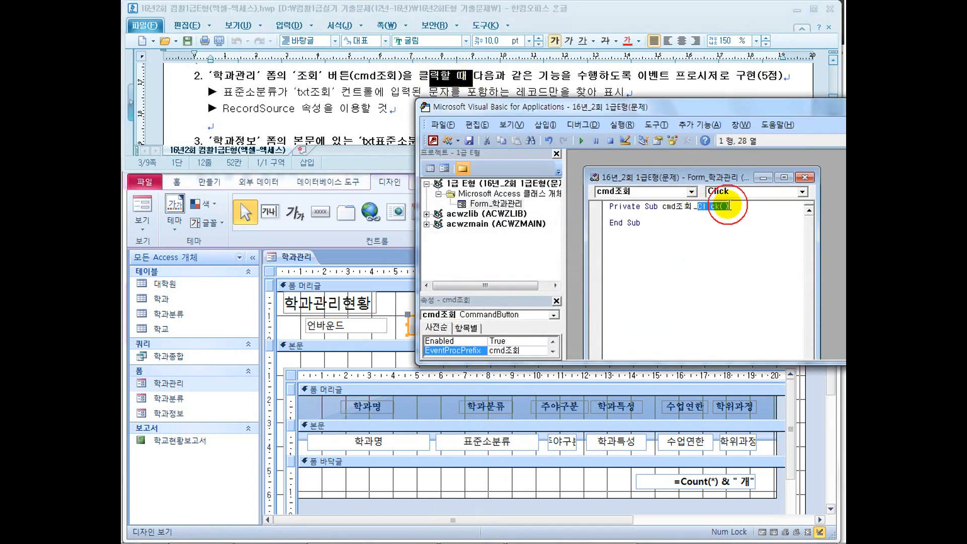
- Write me.RecordSource="select * from " inside the cmd조회_Click procedure
click(657, 213)
drag(230, 109, 279, 108)
click(645, 217)
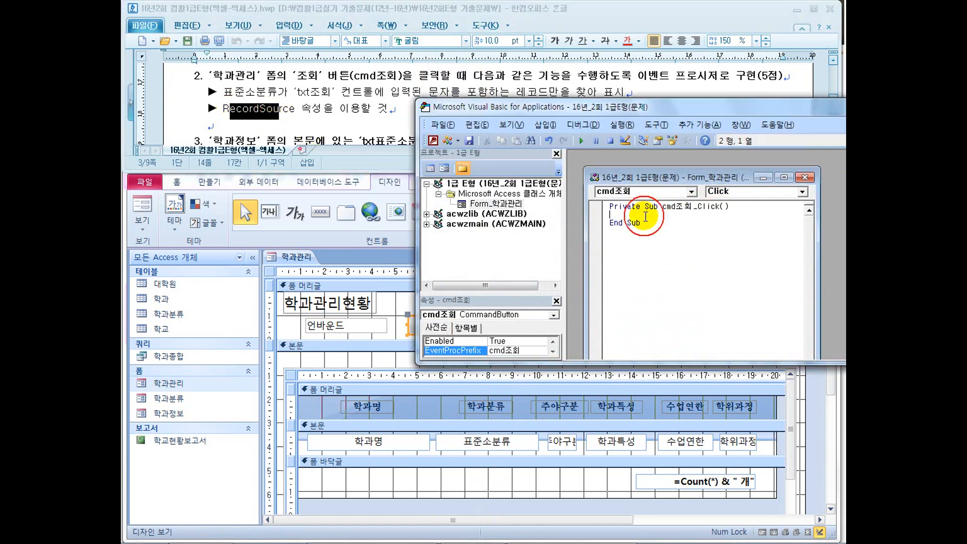
text(me.reco)
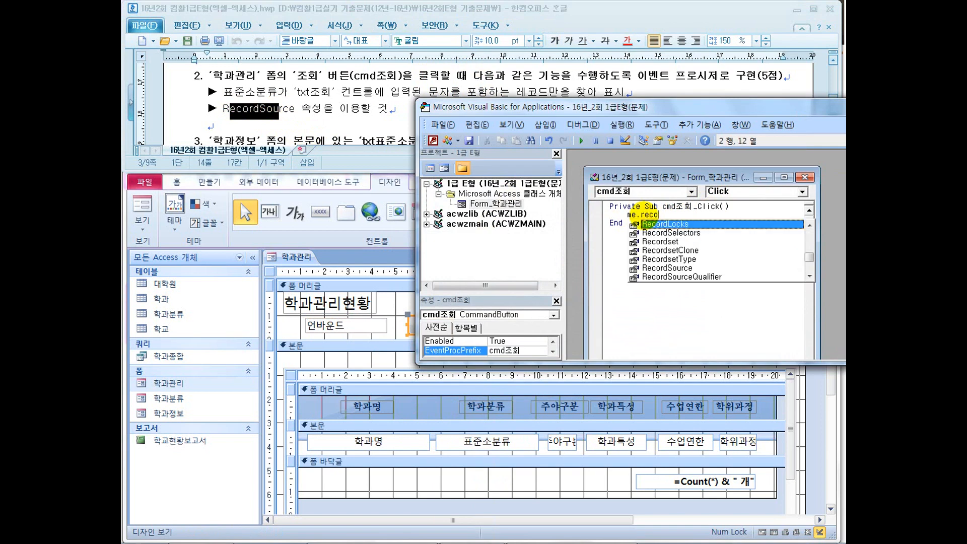
text(rds)
key(Down)
key(Down)
key(Down)
key(Down)
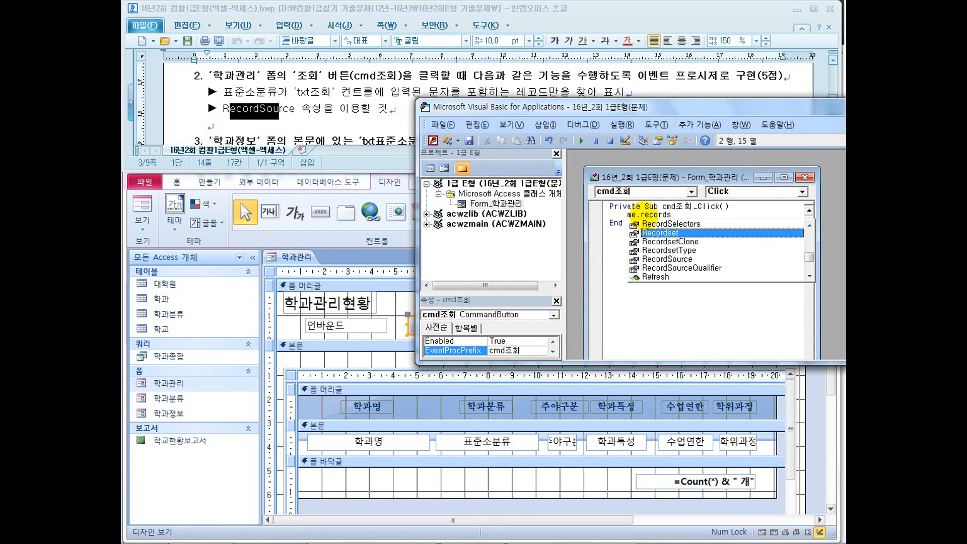
key(Tab)
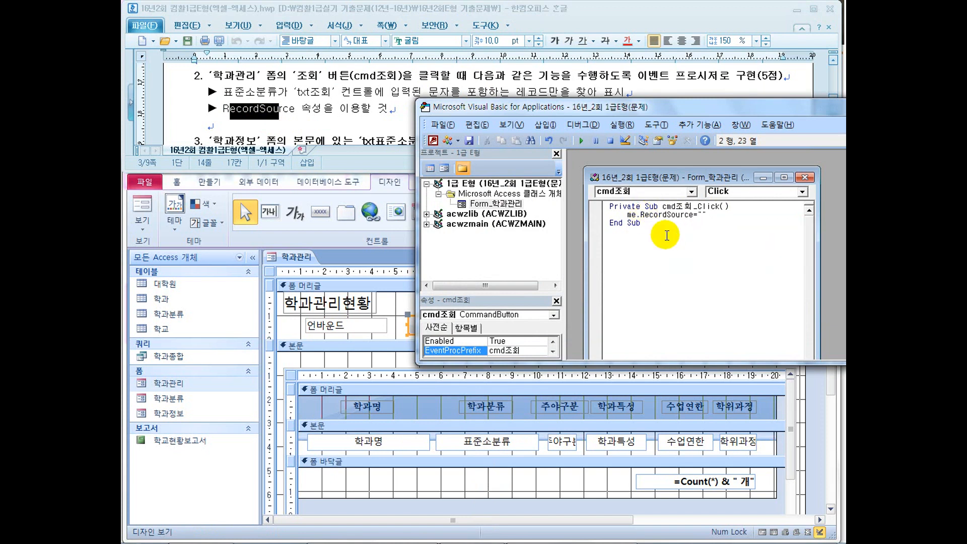
key(Left)
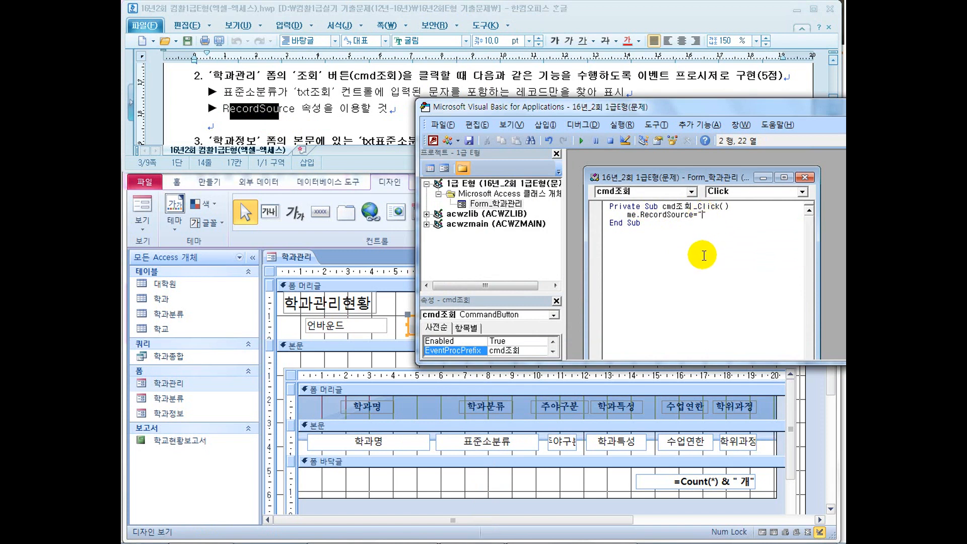
- Look up the record source of the 학과관리 form in its properties and return to the code
drag(604, 110, 429, 139)
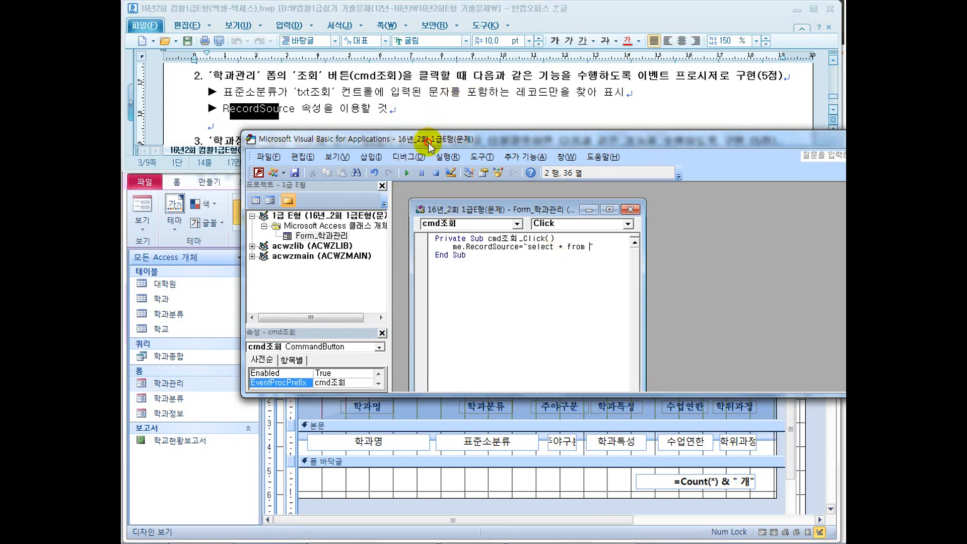
drag(428, 143, 579, 142)
click(268, 273)
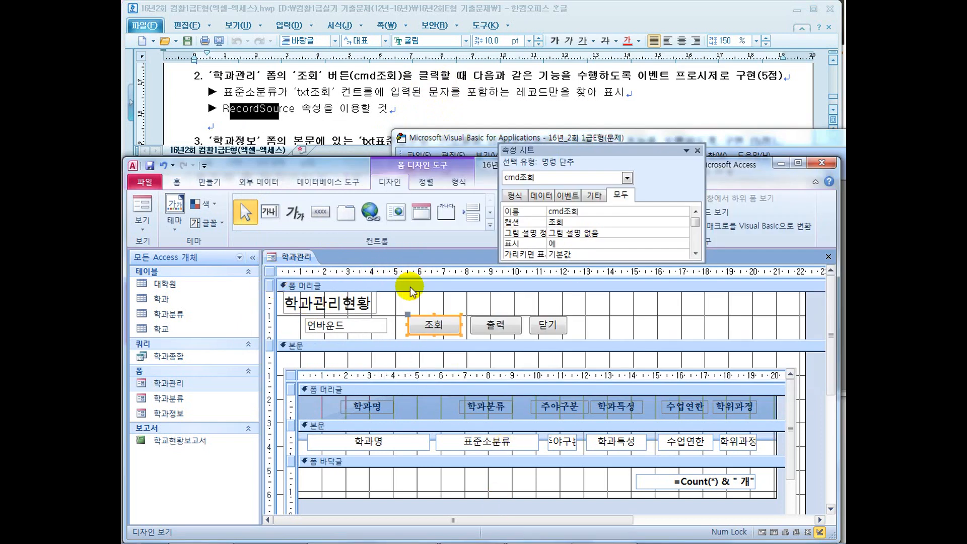
click(272, 274)
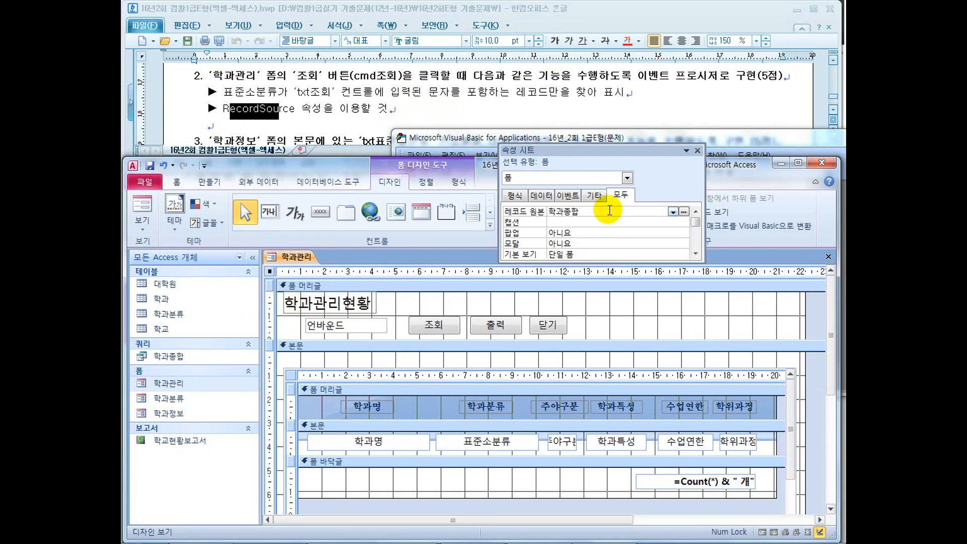
click(547, 212)
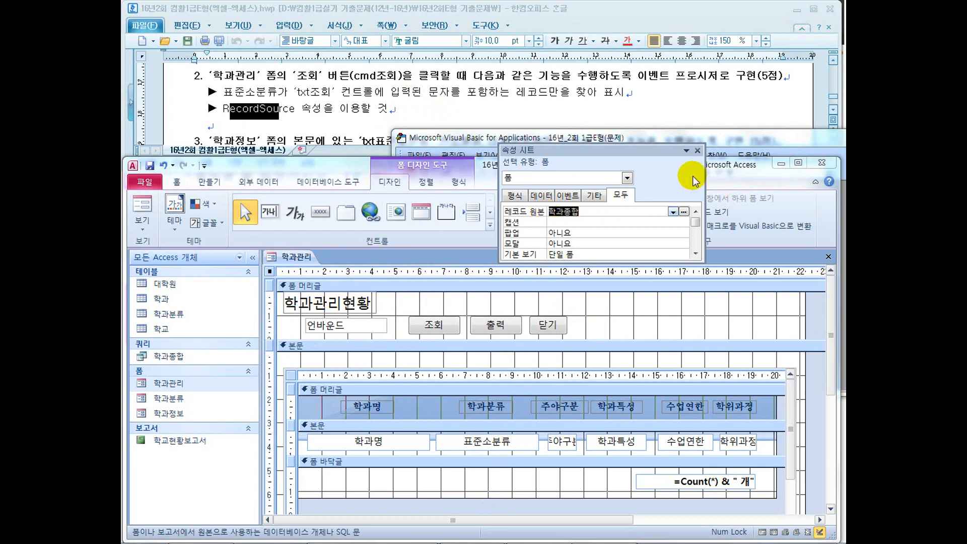
click(698, 151)
click(651, 140)
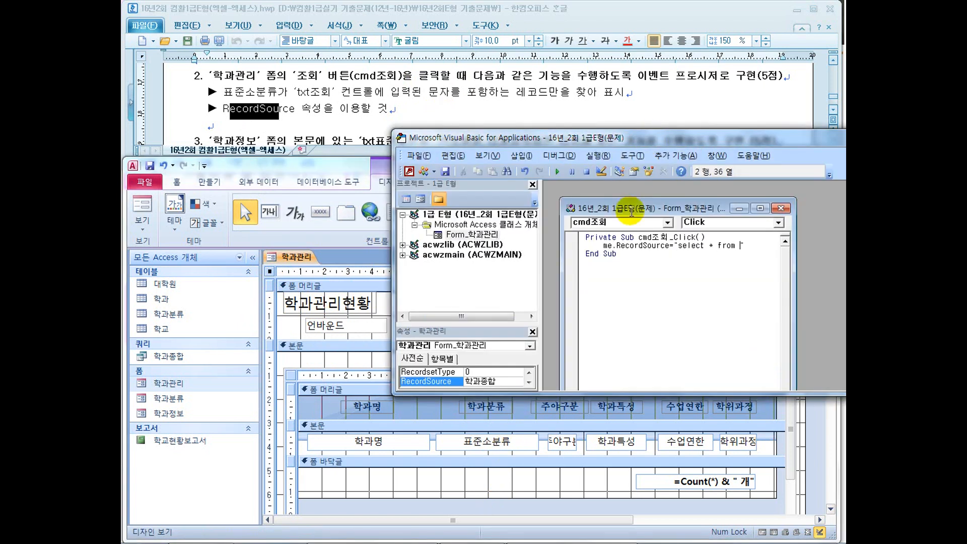
- Continue the RecordSource query with the source 학과종합 and the condition 표준소분류 = txt조회, widening the code window for the long line
drag(597, 143, 425, 143)
drag(624, 258, 754, 258)
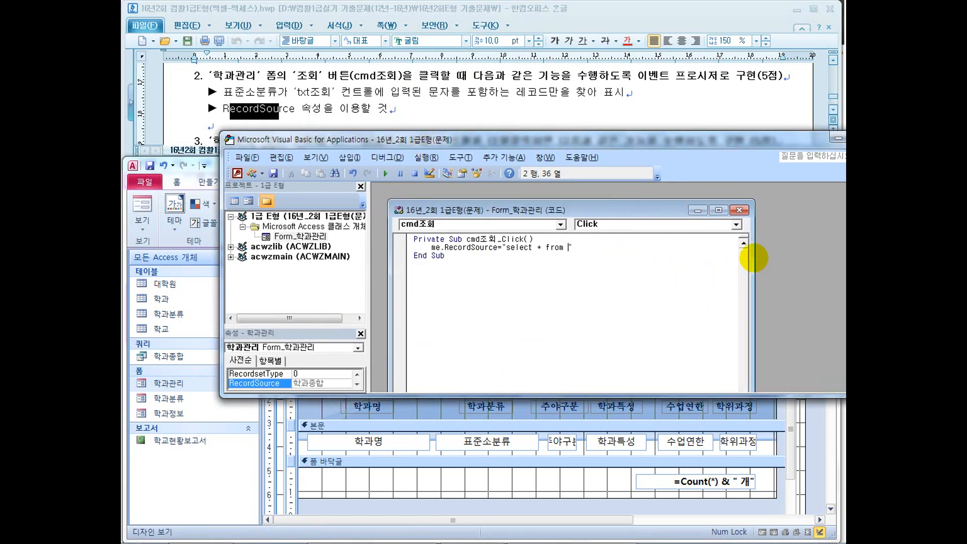
text(과종ㅎ)
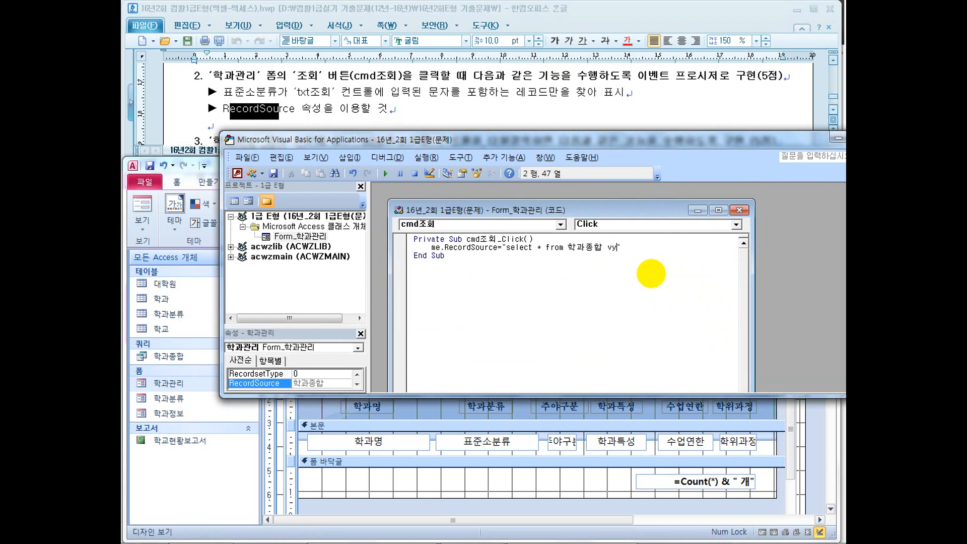
text(소)
text(분ㄹ)
text(조회)
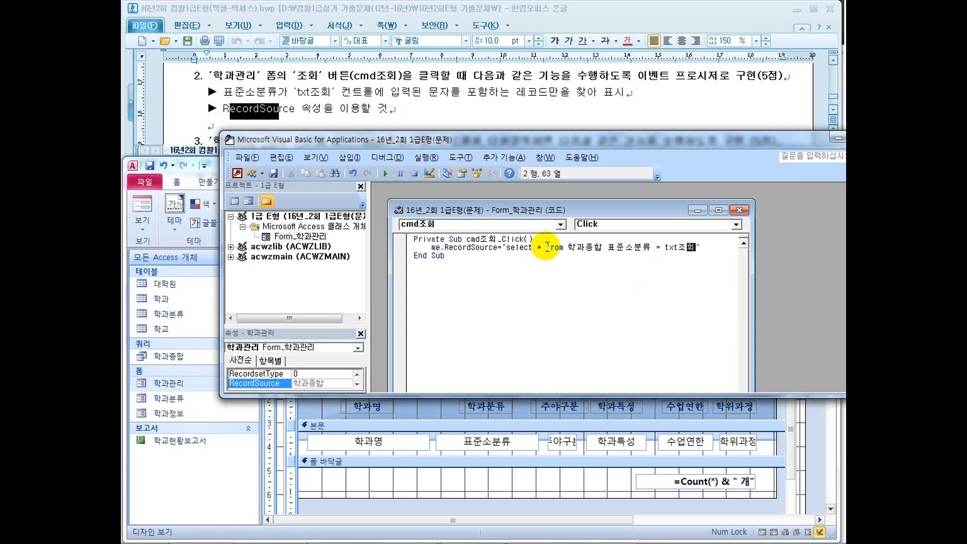
- Change the query's condition to 표준소분류 like '*txt조회*' and widen the code window to fit the line
click(665, 248)
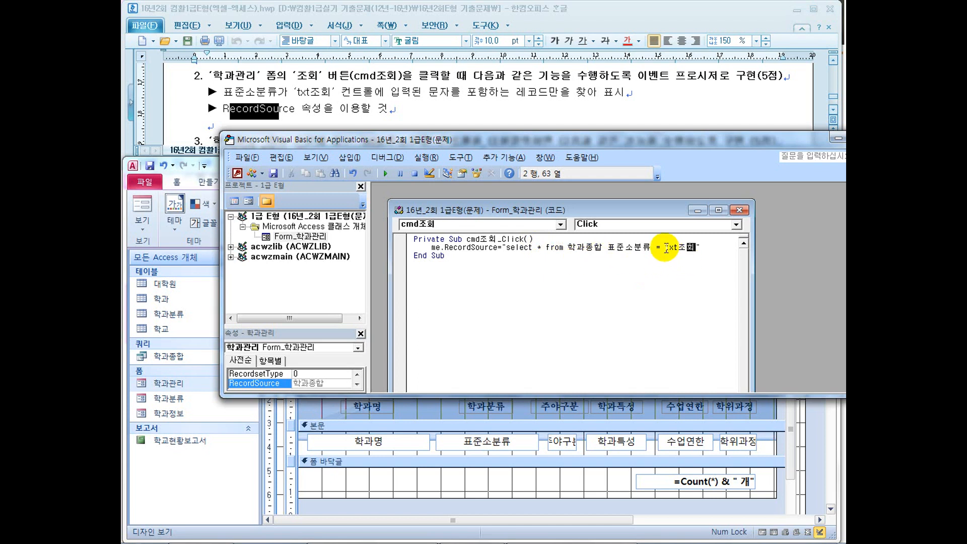
text(')
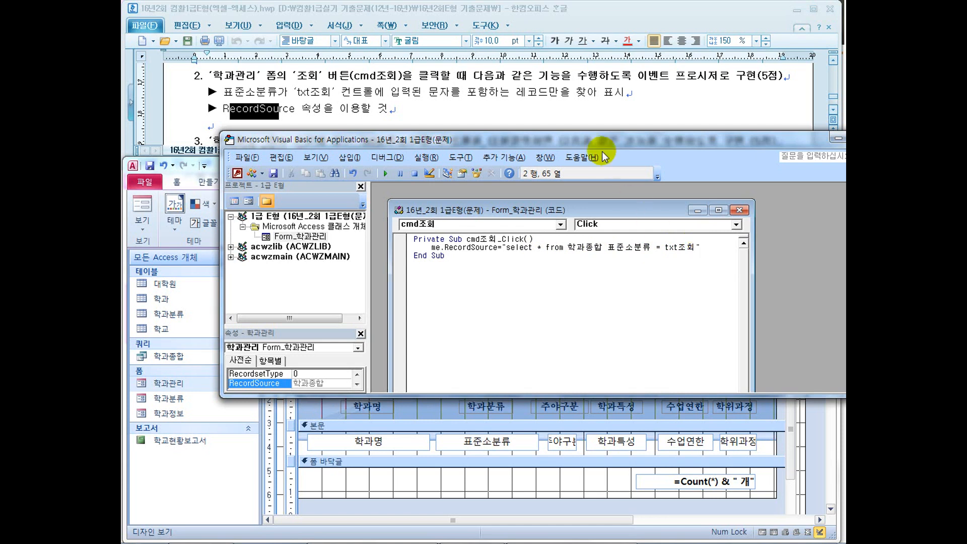
click(668, 248)
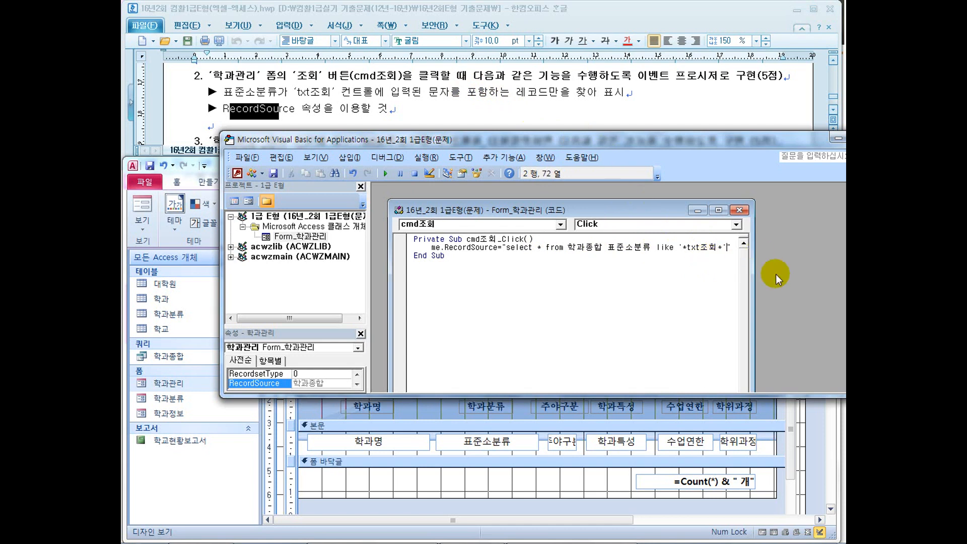
drag(754, 287, 792, 287)
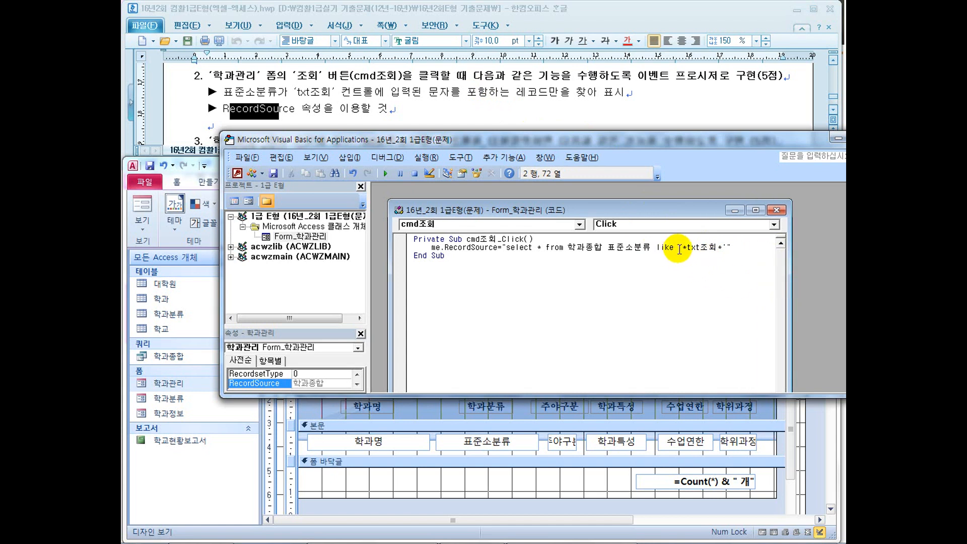
- Compare the txt조회 reference between the wildcards with the unbound text box on the form by uncovering the form
drag(682, 247, 687, 247)
click(723, 247)
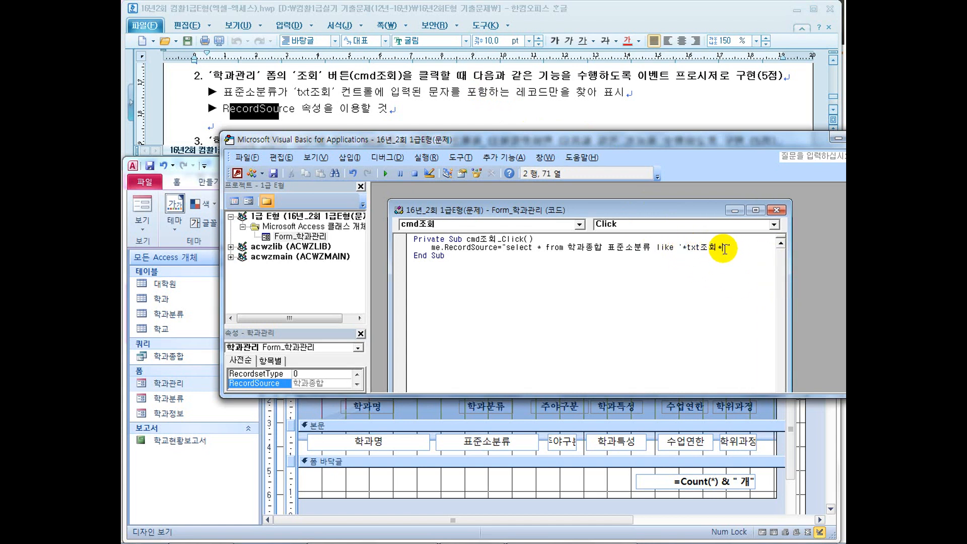
drag(687, 247, 713, 250)
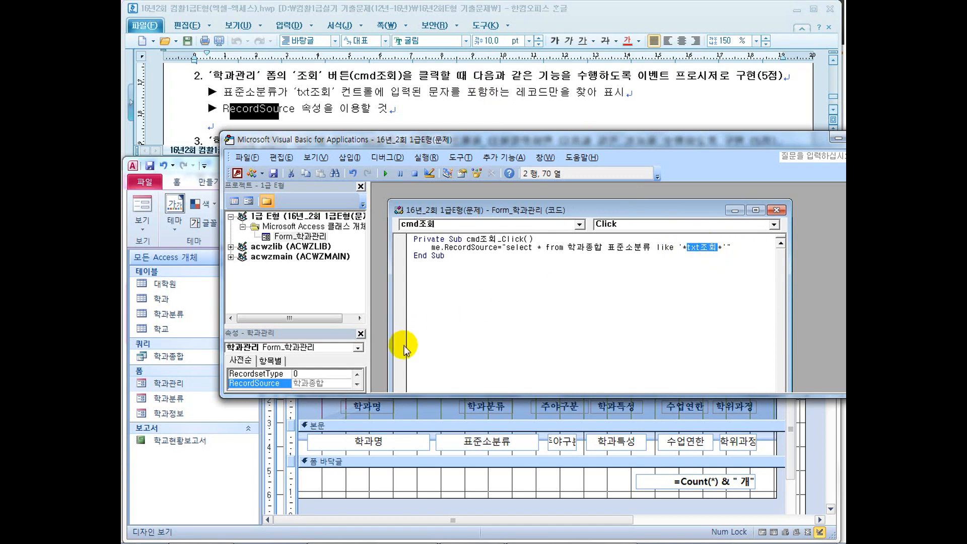
drag(220, 295, 359, 294)
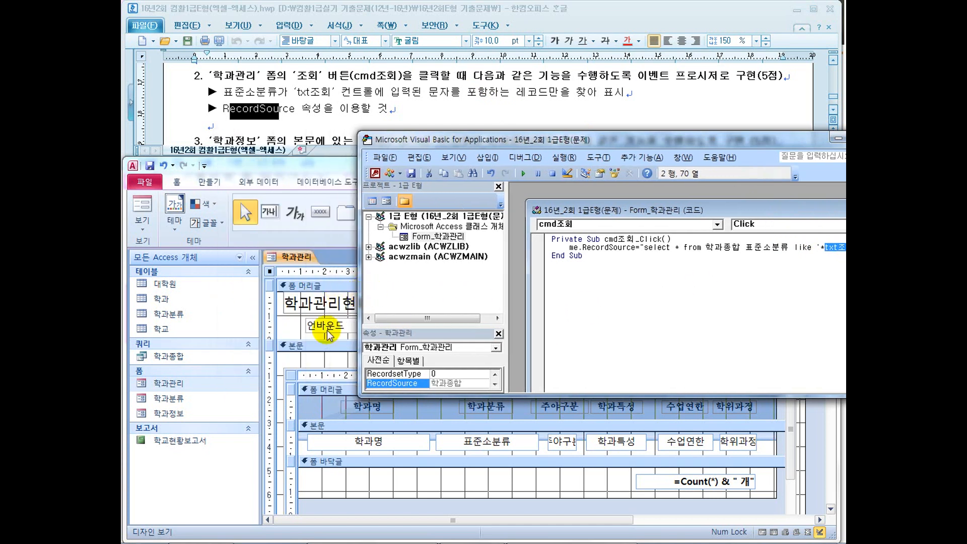
- Join txt조회 into the RecordSource string with & operators so the condition reads like '*" & txt조회 & "*'", widening the code window to fit
drag(560, 145, 402, 137)
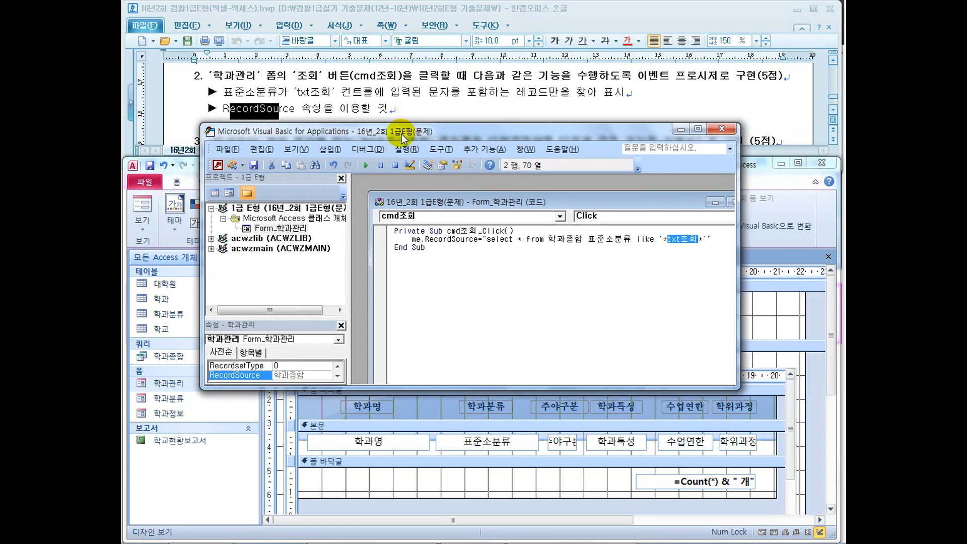
click(664, 239)
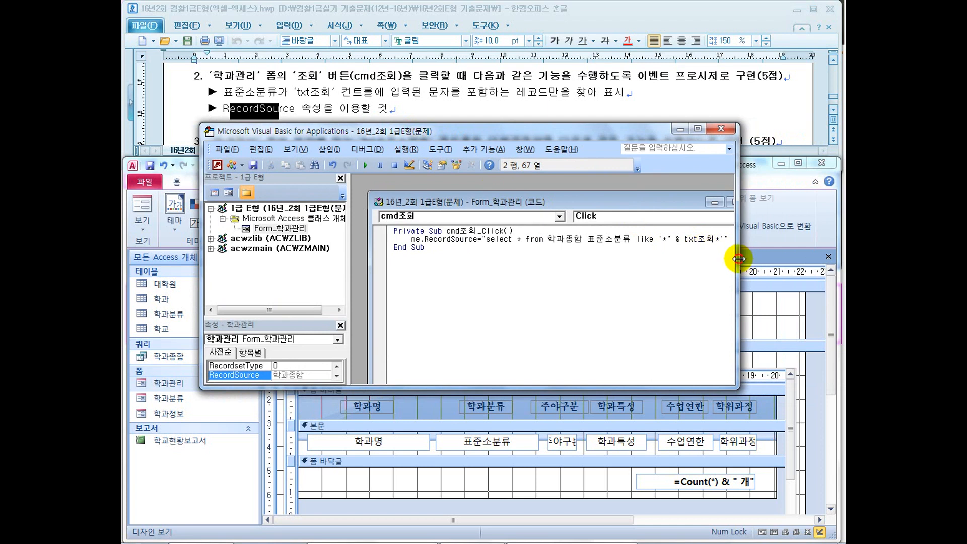
drag(739, 258, 820, 260)
click(716, 239)
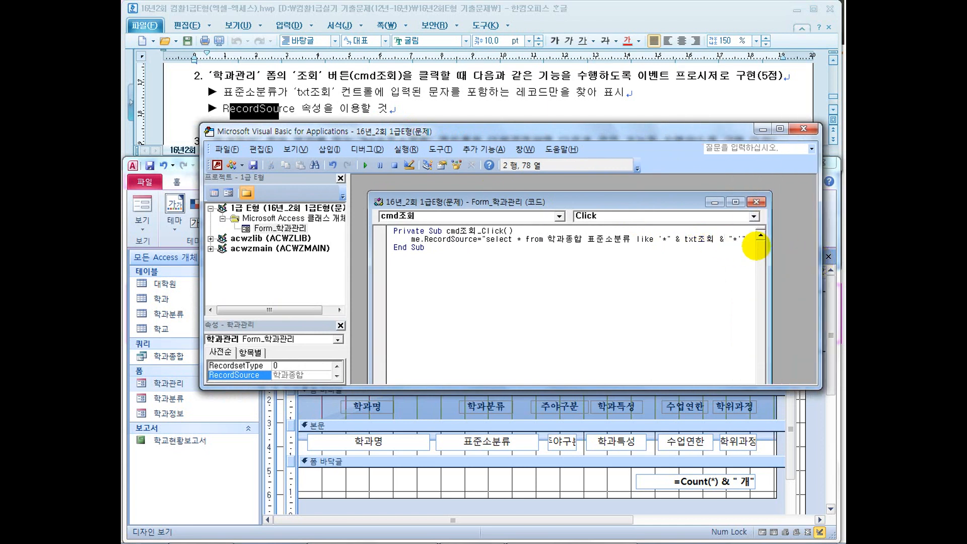
click(713, 282)
drag(769, 272, 809, 272)
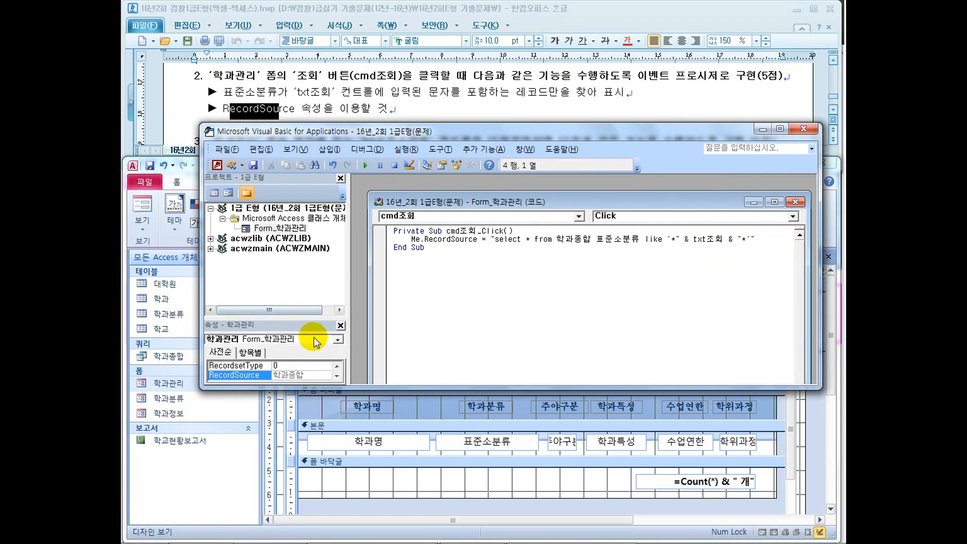
- Close the project explorer and properties window, restore both, and adjust the split between them
drag(297, 317, 296, 275)
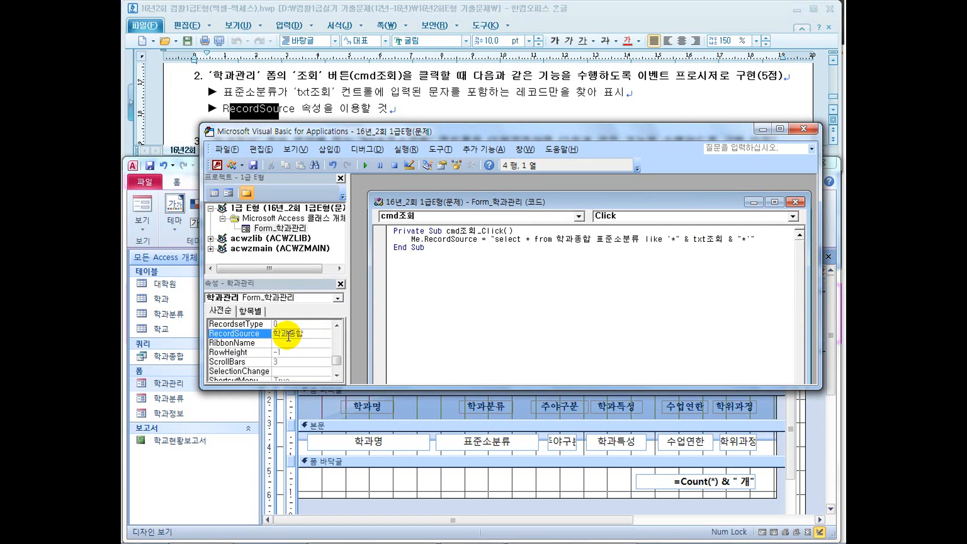
click(340, 179)
click(341, 178)
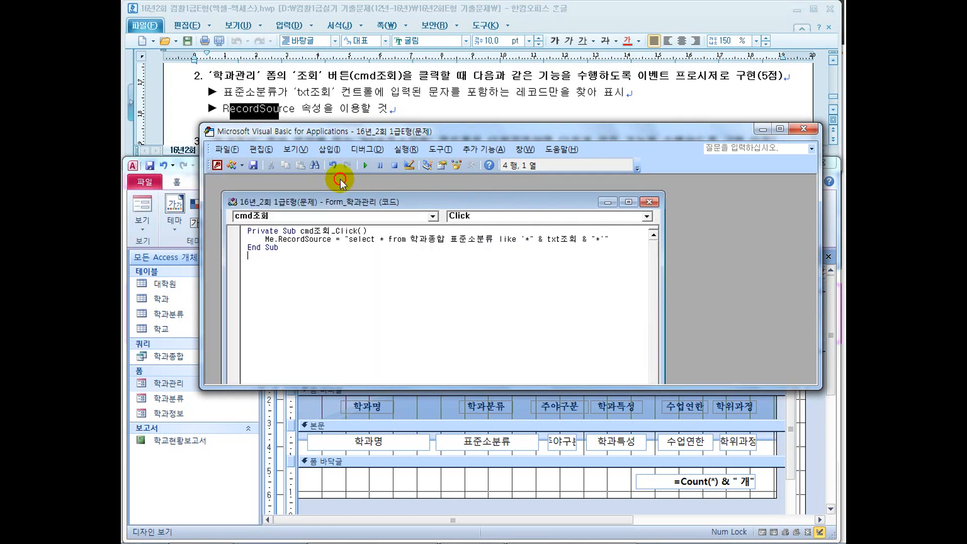
click(305, 149)
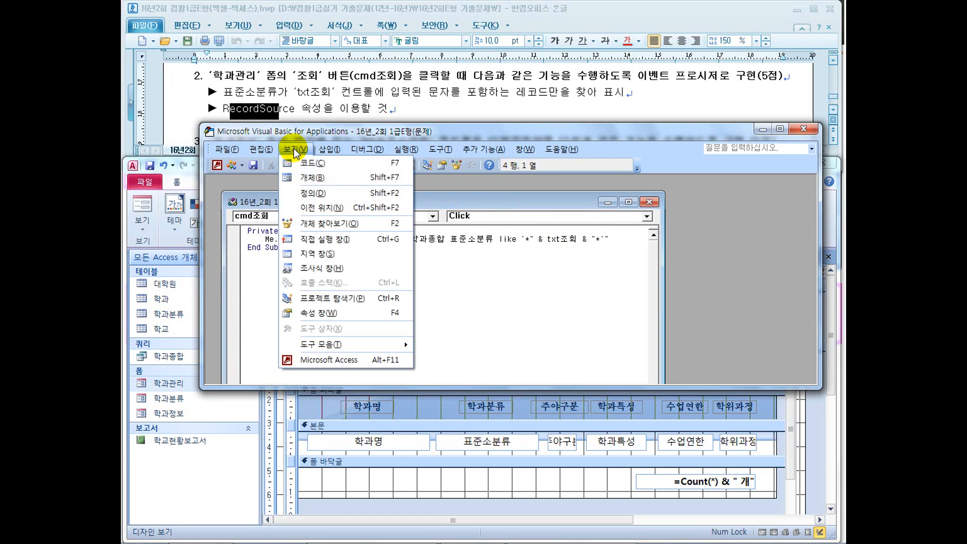
click(314, 301)
click(296, 150)
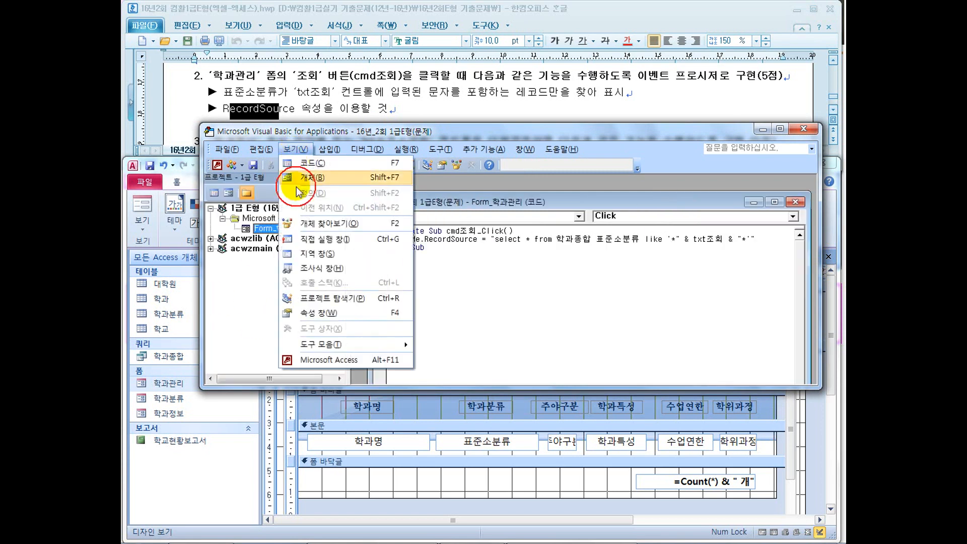
click(319, 313)
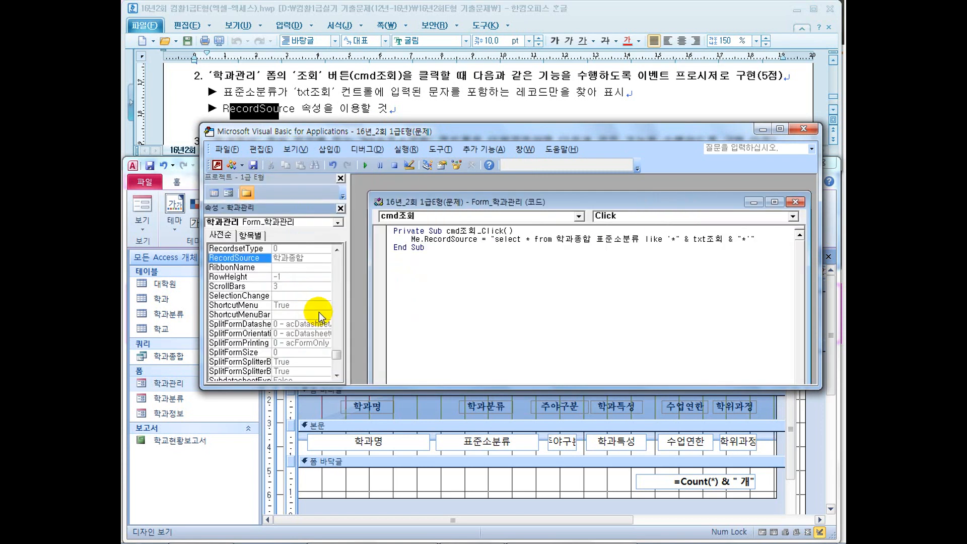
drag(287, 201, 291, 271)
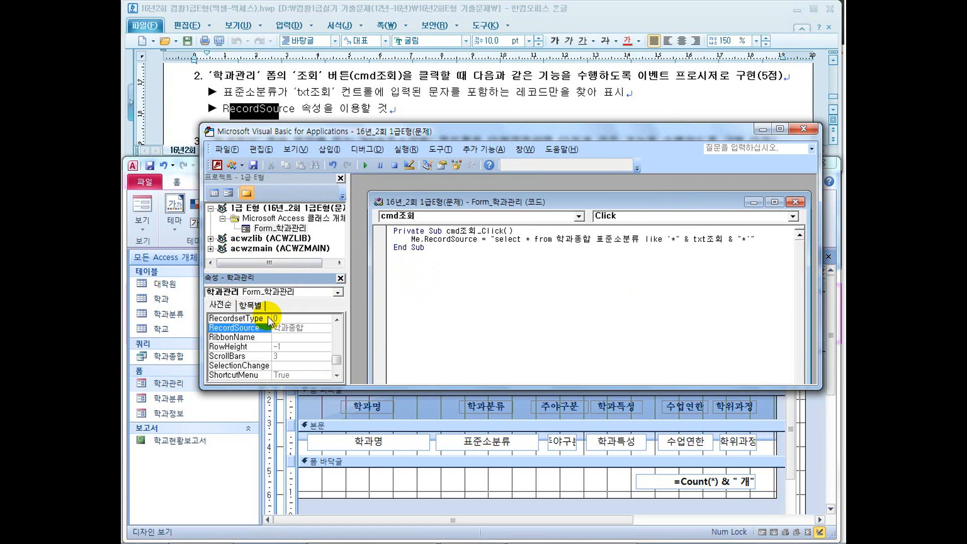
click(298, 153)
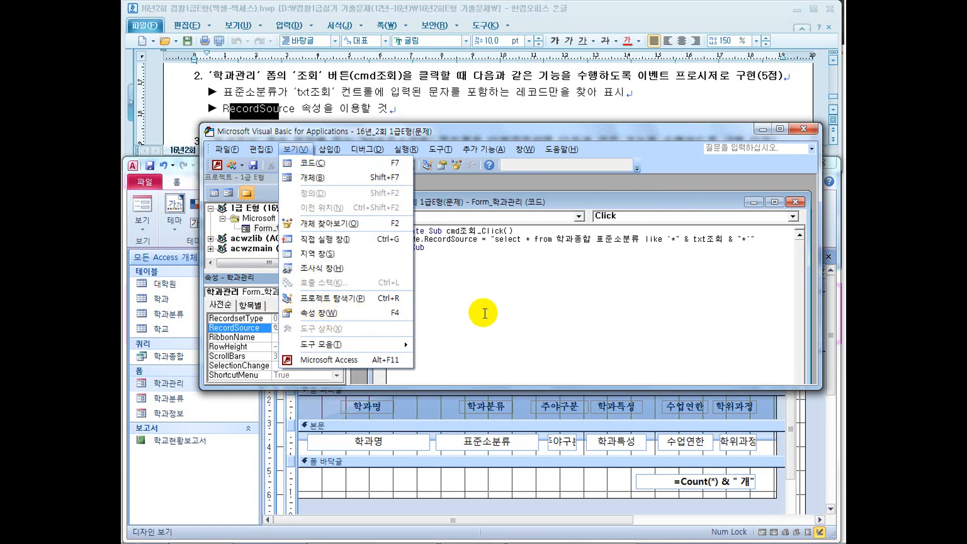
click(483, 311)
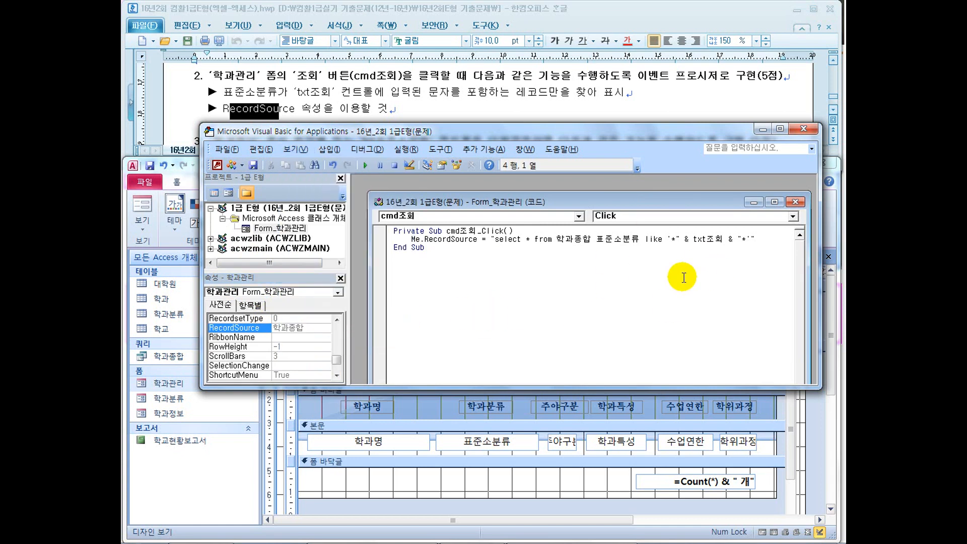
- Close the code editor and open the 학과관리 form in form view, ready for entry in the search box
click(803, 129)
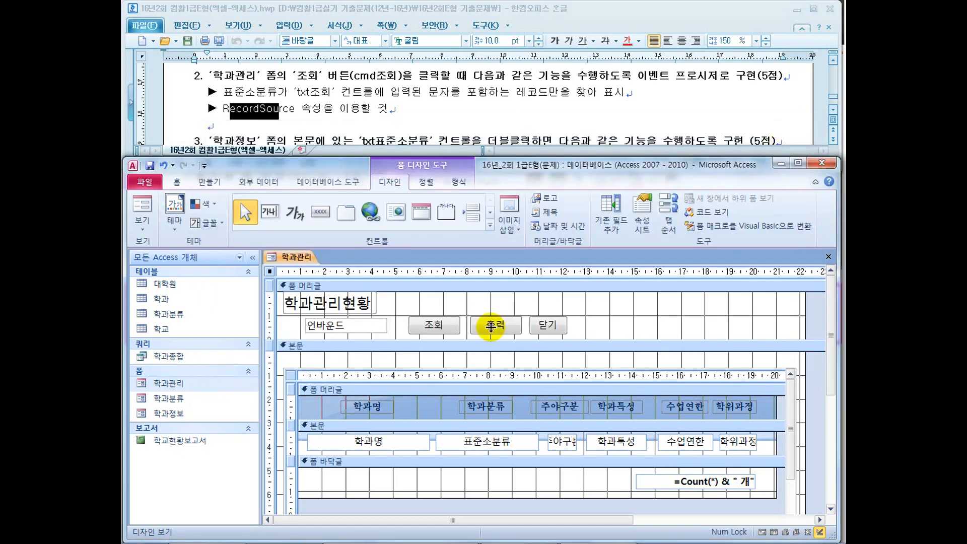
click(140, 204)
click(352, 296)
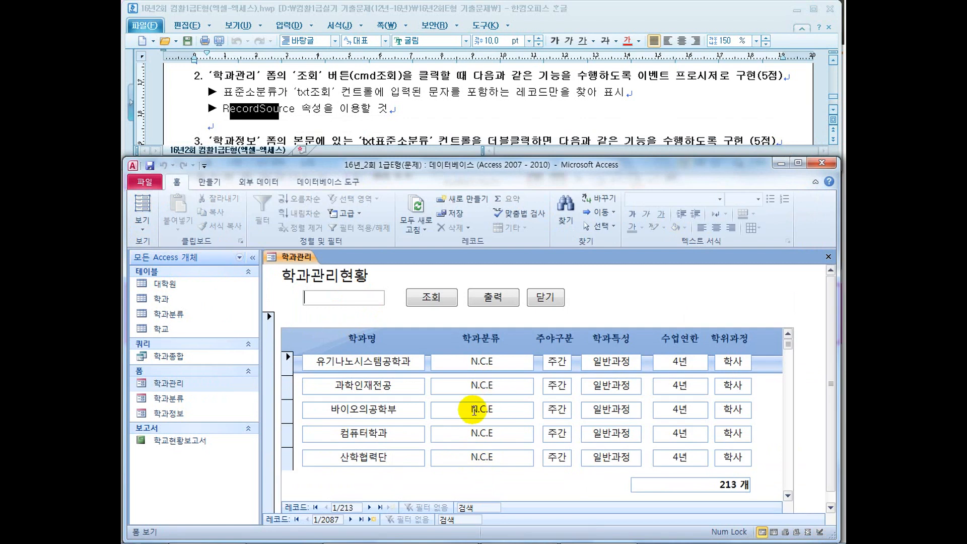
- Copy 공학 from the 환경공학 entry in the 학과분류 table, paste it into the form's search box, and run 조회
double_click(170, 316)
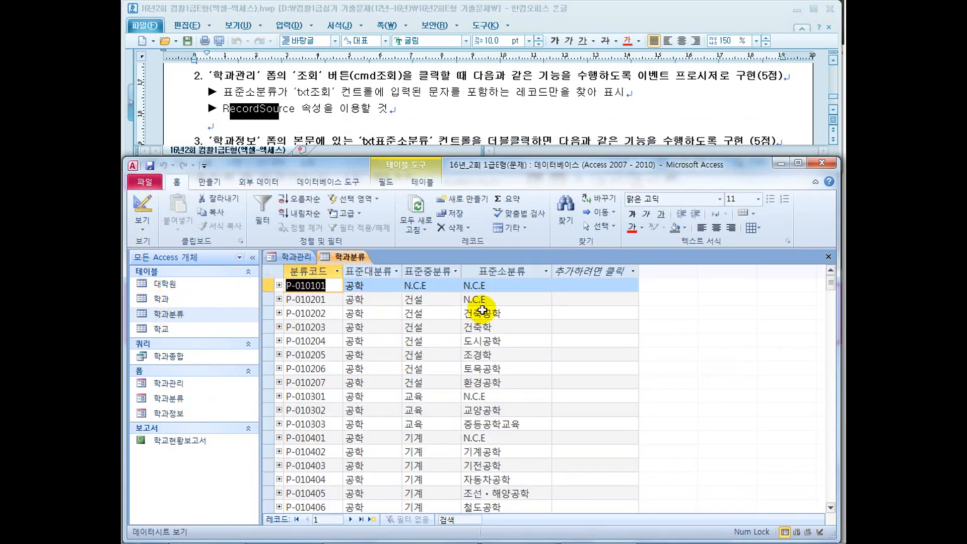
click(485, 383)
key(ctrl+c)
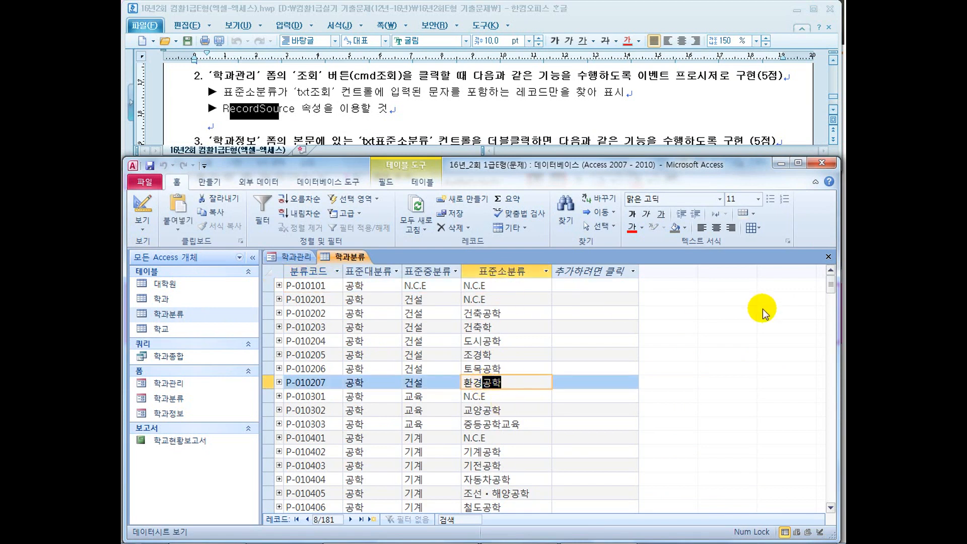
click(829, 258)
click(346, 298)
key(ctrl+v)
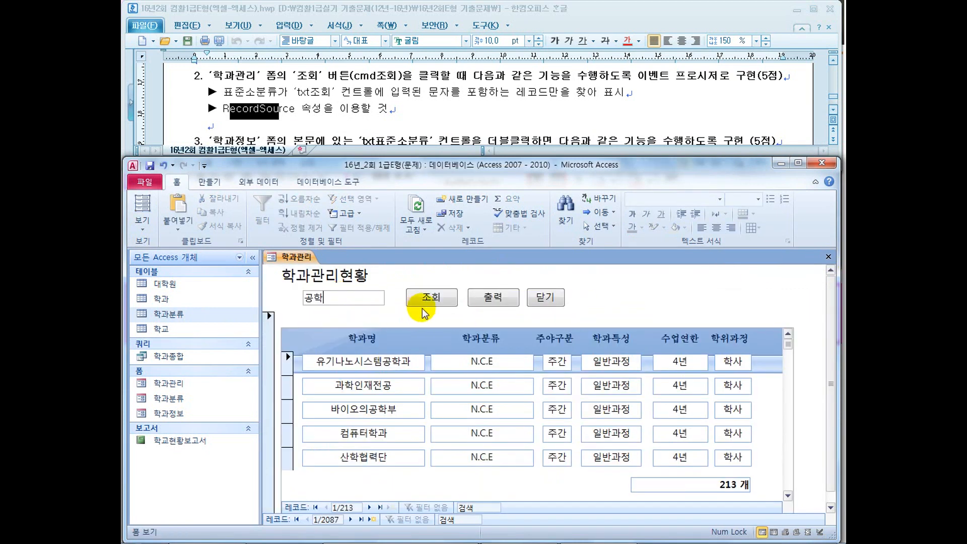
click(440, 299)
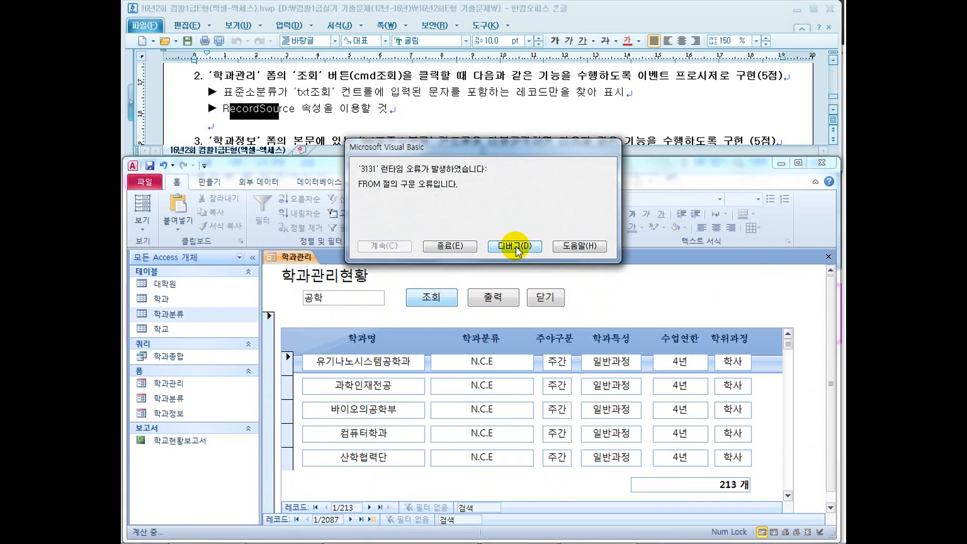
- Debug the RecordSource line by inserting the keyword where between 학과종합 and 표준소분류, and check the source and like condition
click(515, 246)
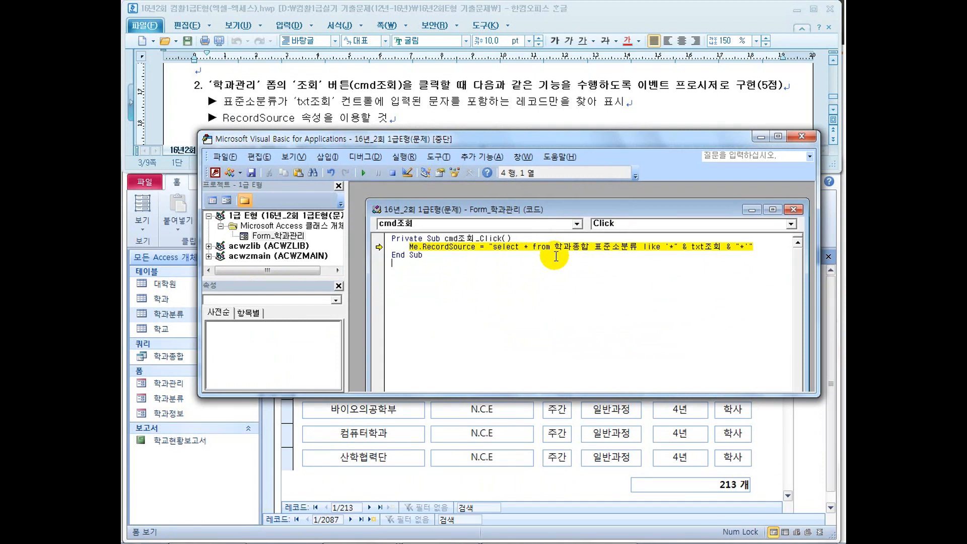
click(501, 246)
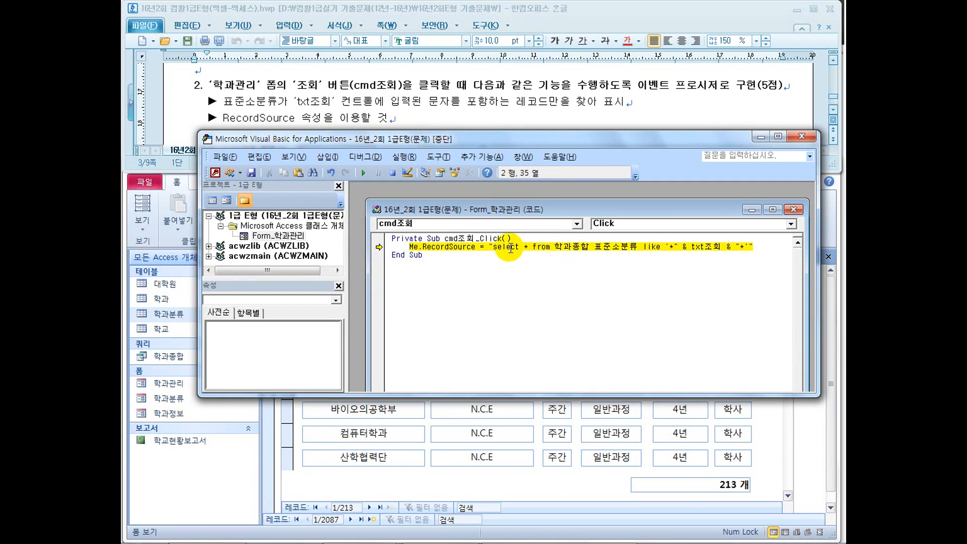
click(579, 248)
click(597, 248)
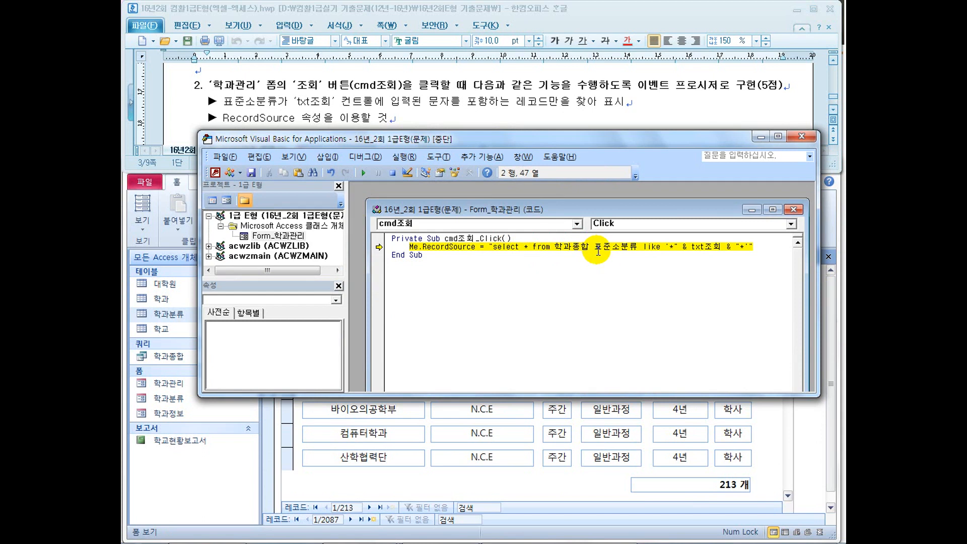
text(whrer)
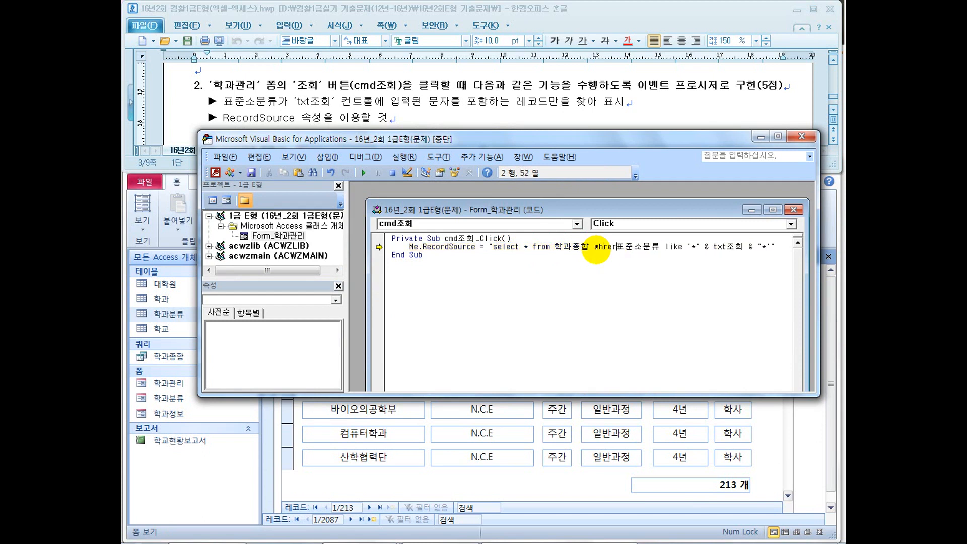
key(BackSpace)
key(BackSpace)
text(er)
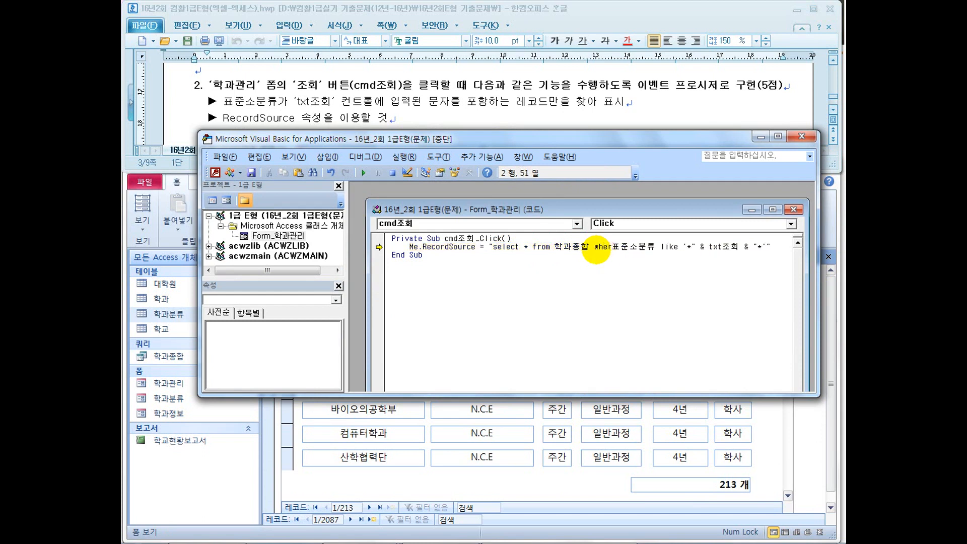
text(e)
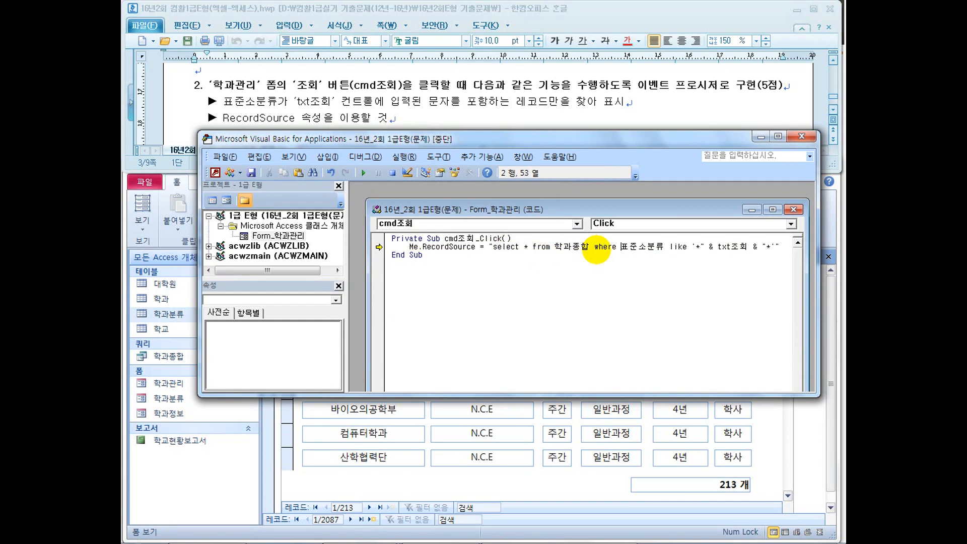
double_click(526, 246)
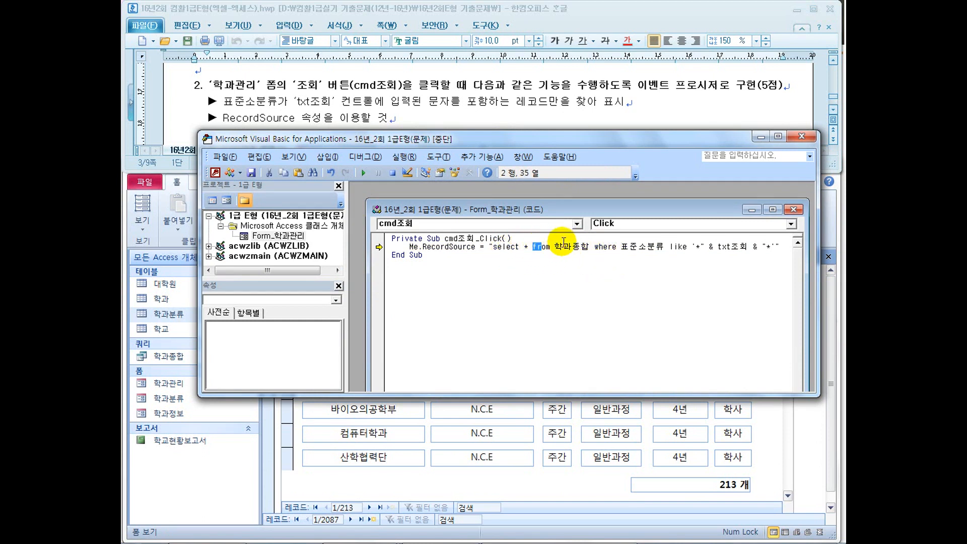
drag(563, 246, 584, 250)
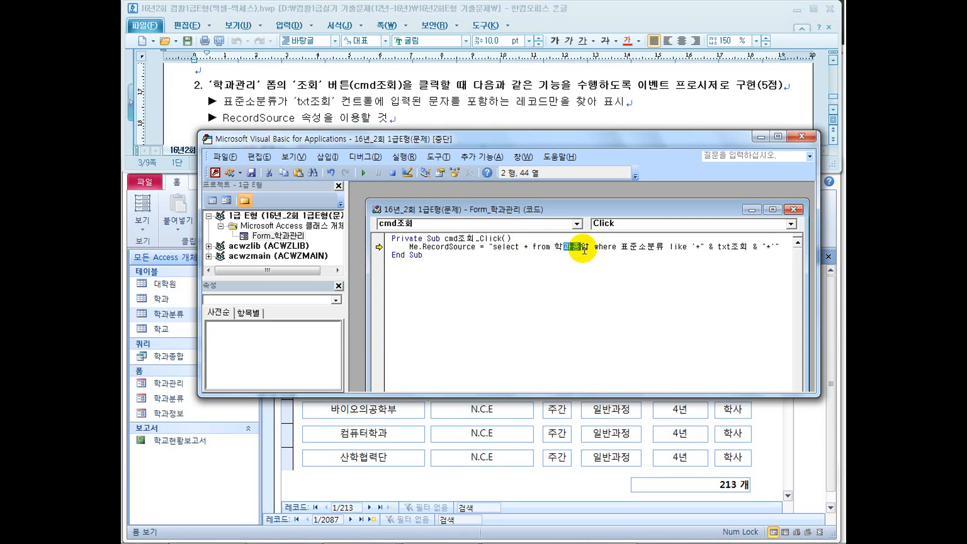
drag(639, 246, 741, 252)
click(621, 247)
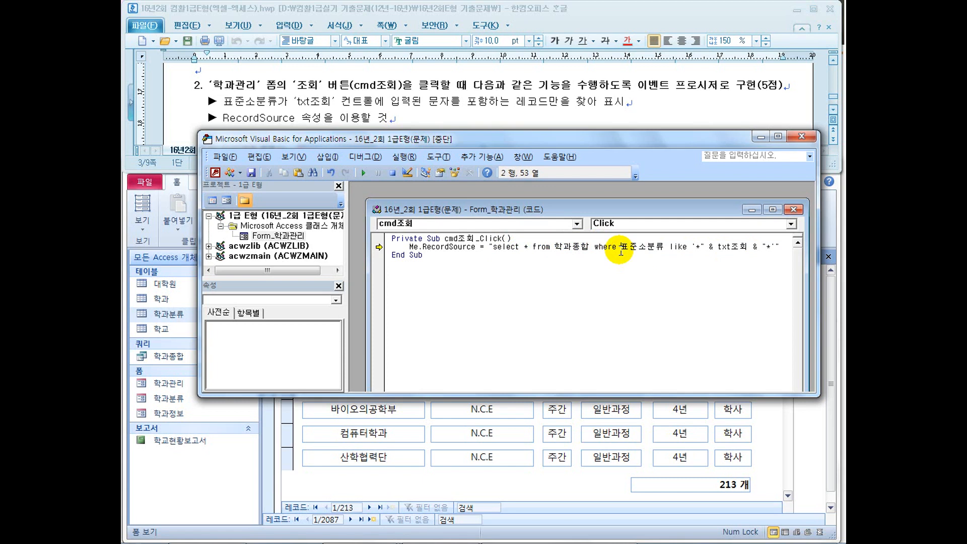
click(624, 312)
- Close the code editor, ending the debug session, and rerun 조회 on the form for 공학
click(803, 137)
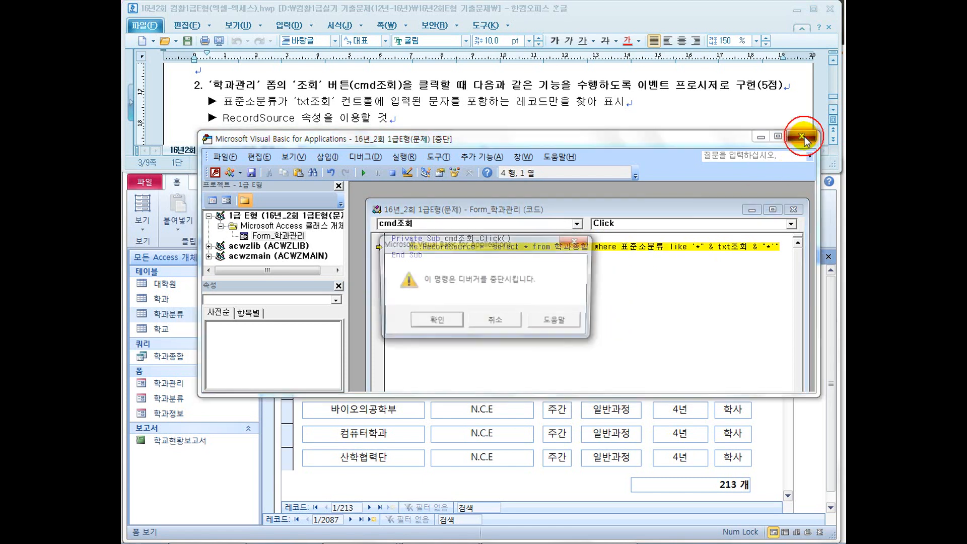
click(441, 321)
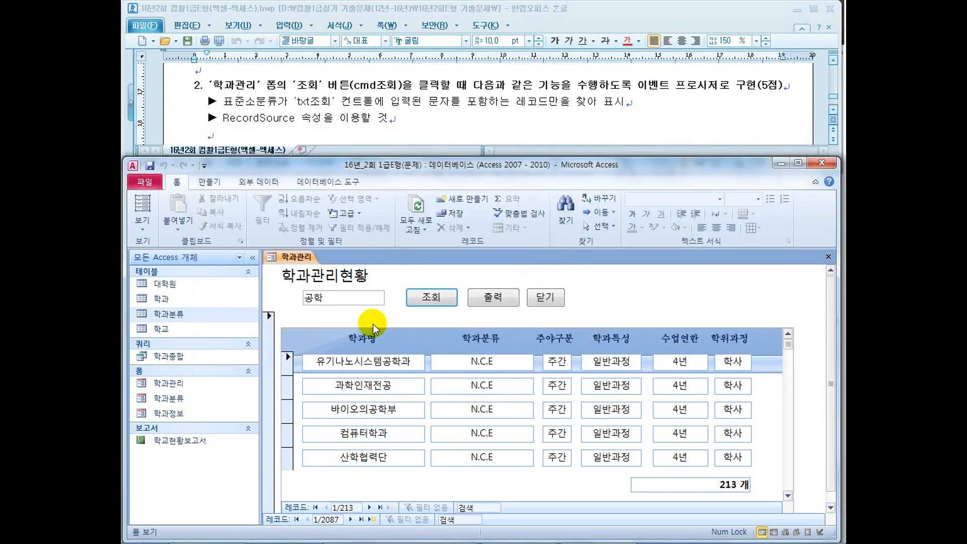
click(426, 298)
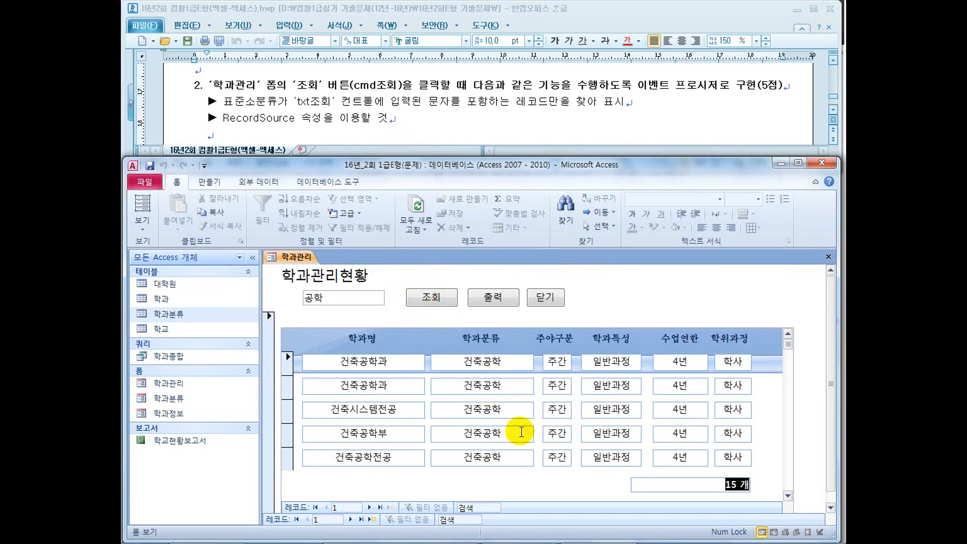
- Copy 경 from the 조경학 entry in the 학과분류 table, replace the form's search text with it, and run 조회
double_click(179, 315)
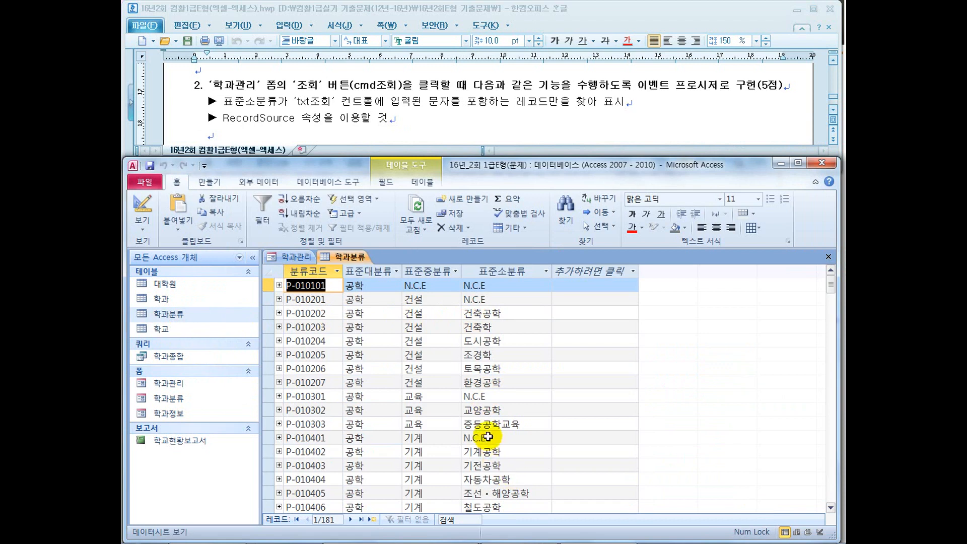
click(456, 355)
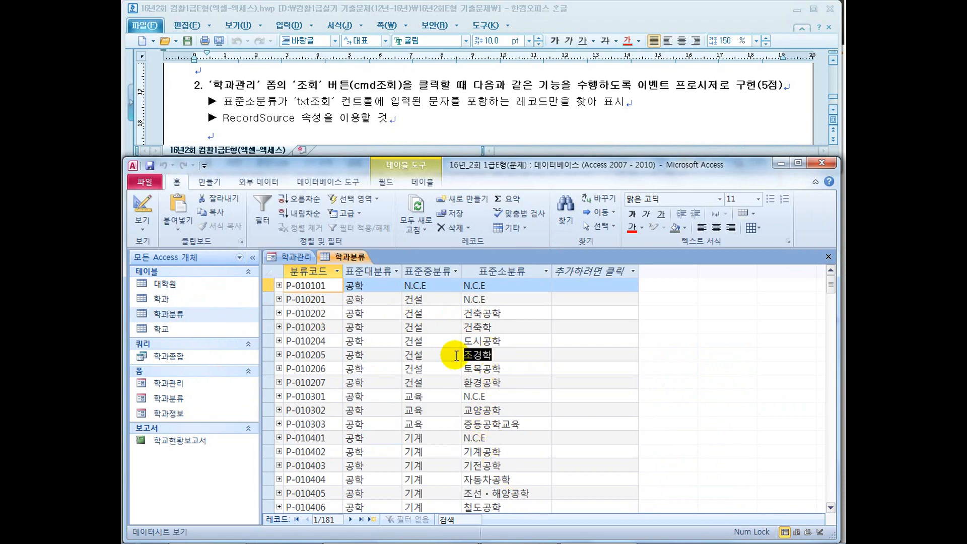
mouse_move(484, 358)
mouse_down()
mouse_move(461, 357)
mouse_move(472, 355)
mouse_up()
key(ctrl+c)
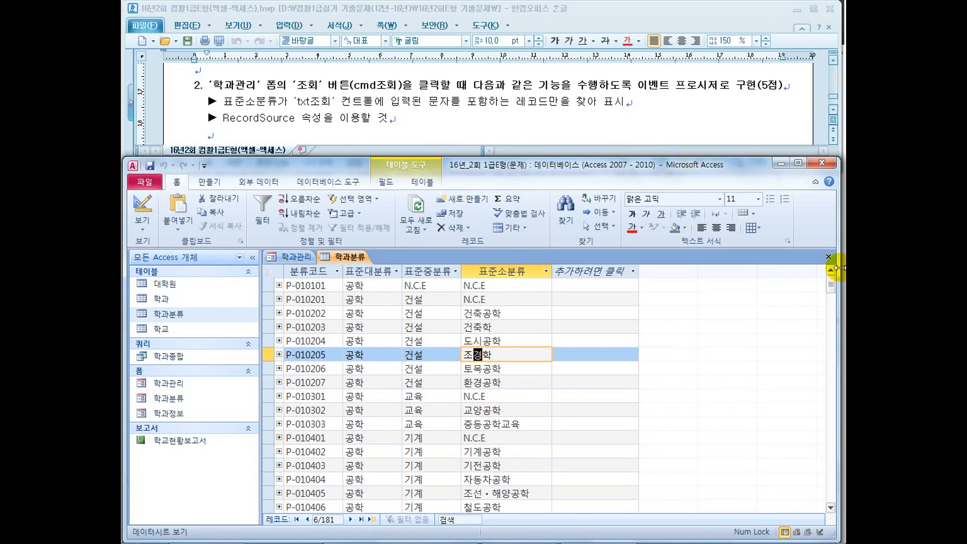
click(829, 257)
drag(340, 305, 281, 295)
key(ctrl+v)
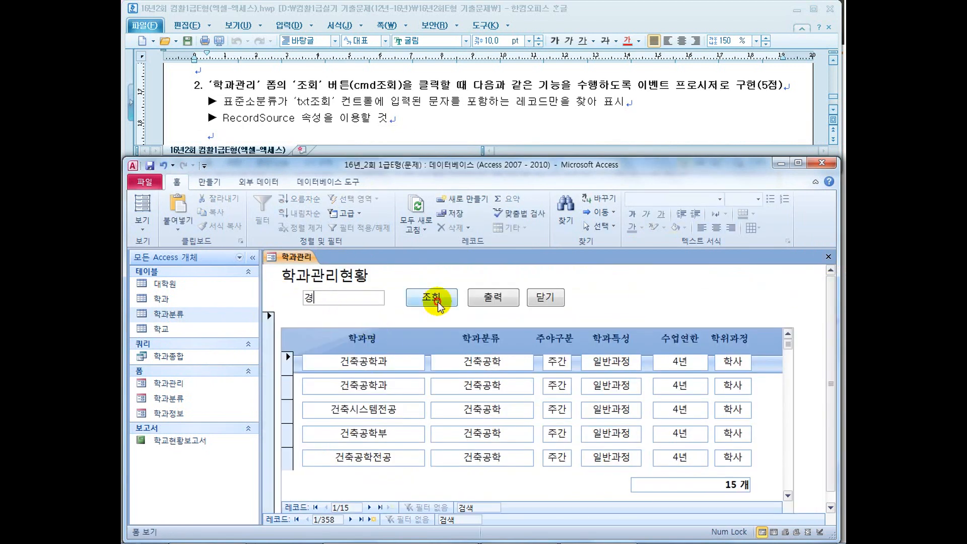
click(431, 297)
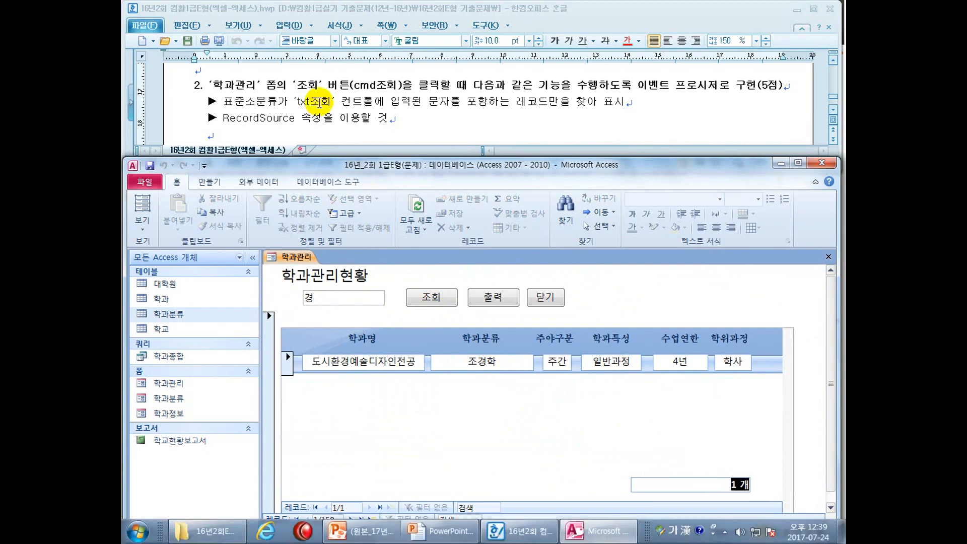
- Switch to the PowerPoint answer slide and mark the Select, From, where, Like and & txt조회 & parts of the RecordSource code, then clear the marks
click(450, 533)
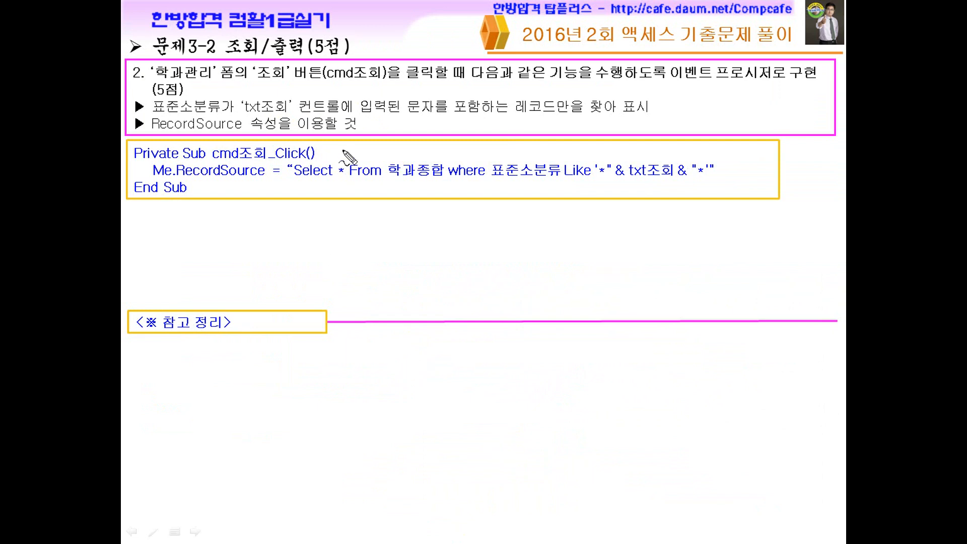
drag(295, 176, 334, 178)
mouse_move(359, 180)
mouse_down()
mouse_move(434, 185)
mouse_move(460, 156)
mouse_move(453, 180)
mouse_up()
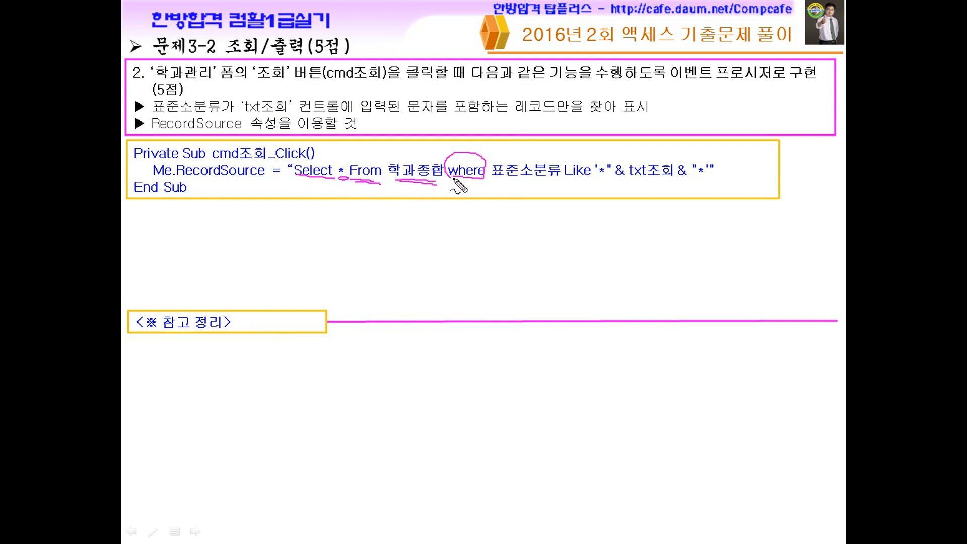
drag(562, 180, 591, 183)
mouse_move(474, 116)
mouse_down()
mouse_move(482, 104)
mouse_move(477, 116)
mouse_up()
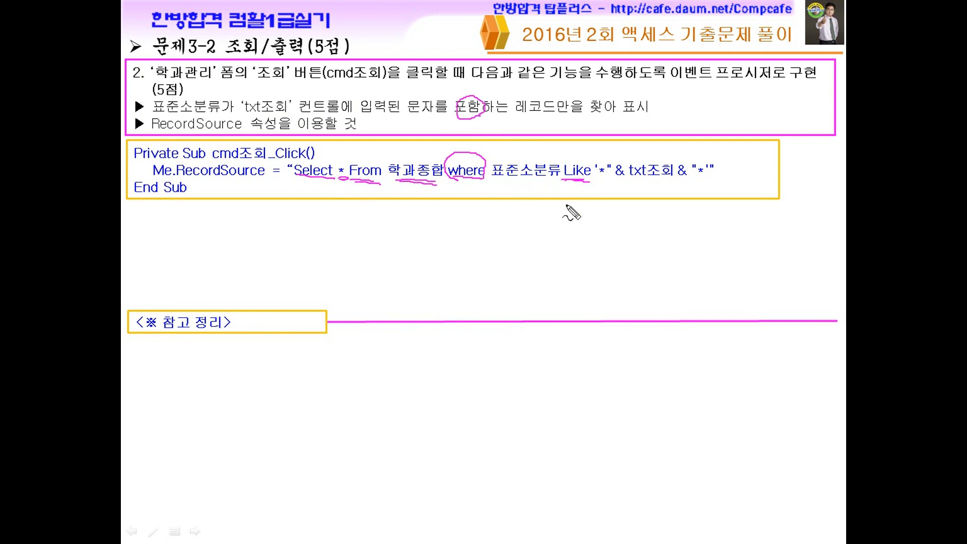
drag(600, 176, 605, 177)
drag(699, 176, 707, 177)
mouse_move(629, 182)
mouse_down()
mouse_move(673, 182)
mouse_move(635, 185)
mouse_move(617, 166)
mouse_up()
drag(686, 163, 680, 166)
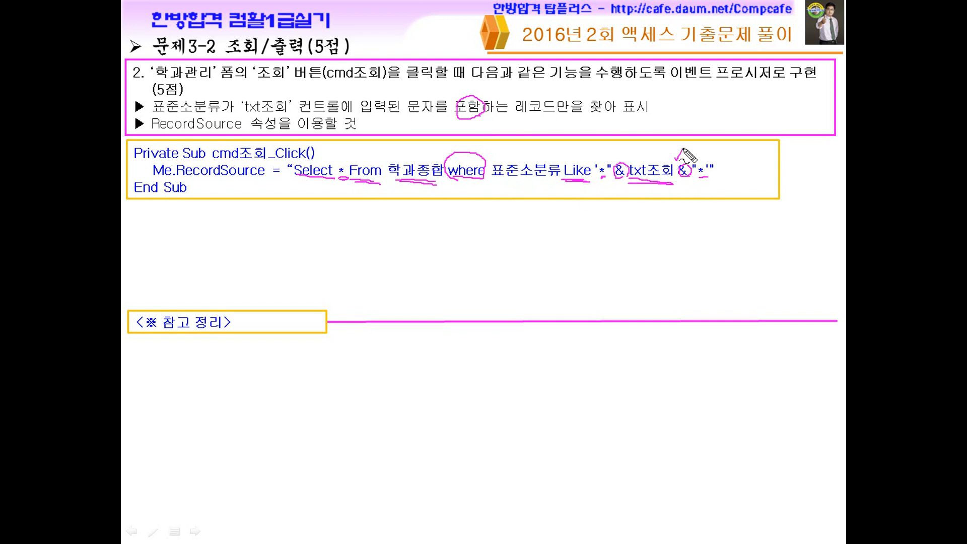
drag(619, 165, 647, 140)
key(e)
- Reveal the slide's record source note and the reference code for ApplyFilter, RecordsetClone with FindFirst and Bookmark, and Filter with FilterOn
click(553, 212)
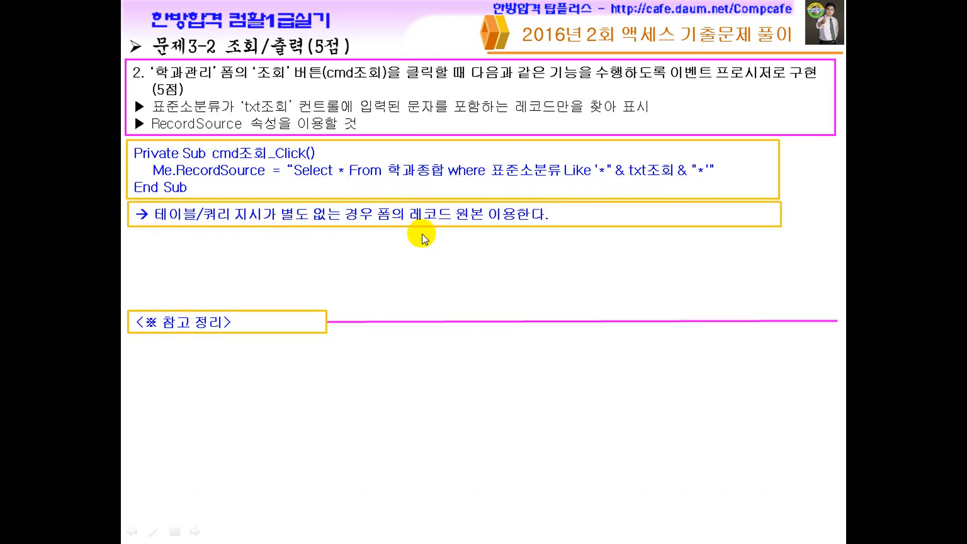
click(365, 367)
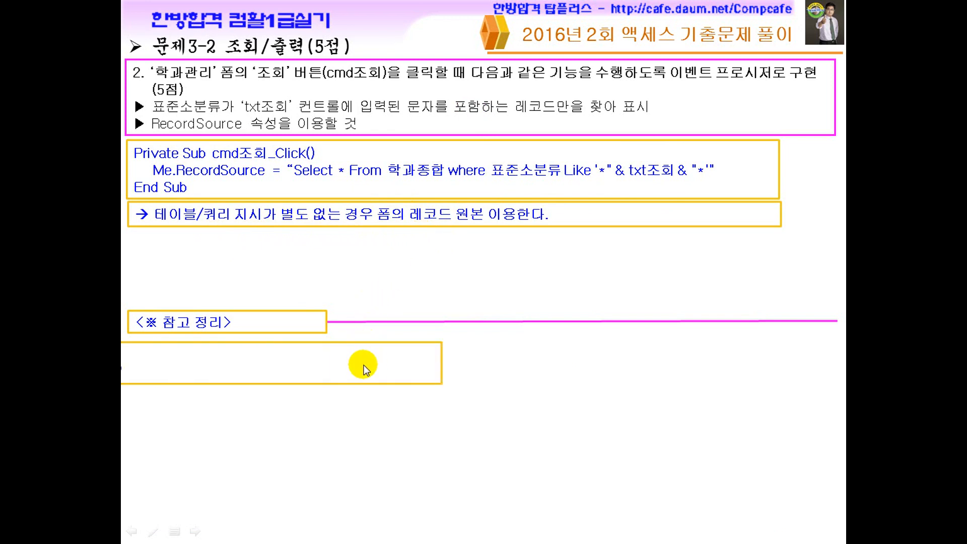
click(409, 413)
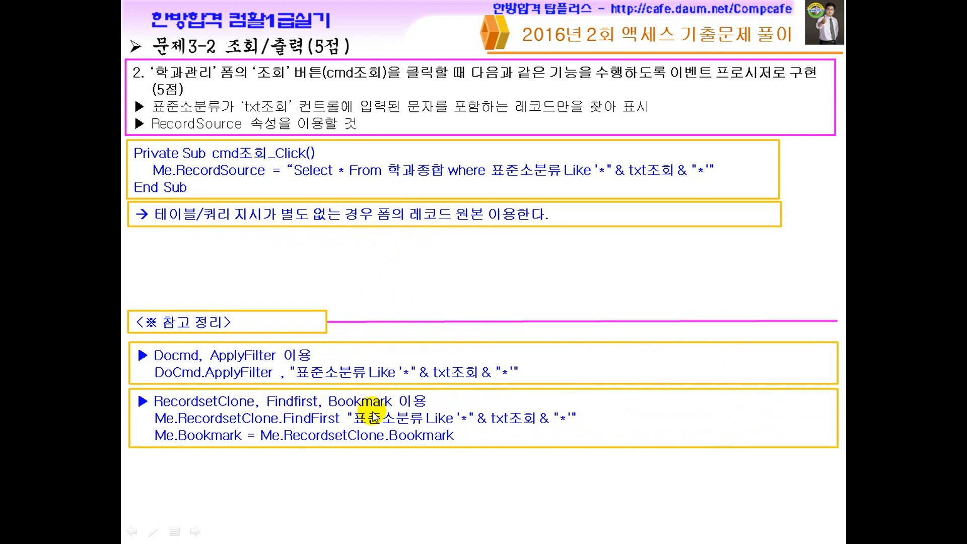
click(413, 447)
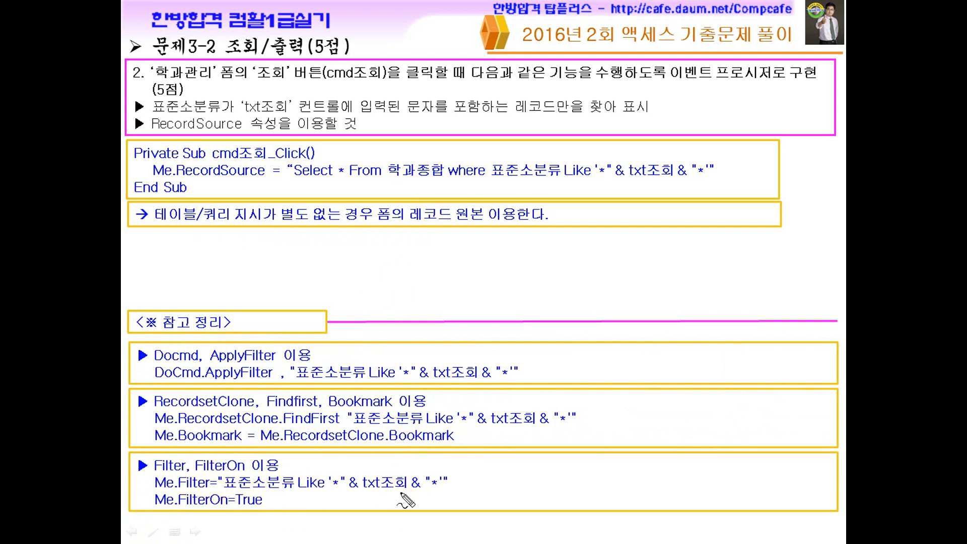
- Mark the three reference methods with check marks and underline where in the RecordSource line on the slide
drag(599, 353, 612, 348)
drag(605, 406, 614, 402)
drag(589, 473, 604, 466)
drag(449, 177, 497, 177)
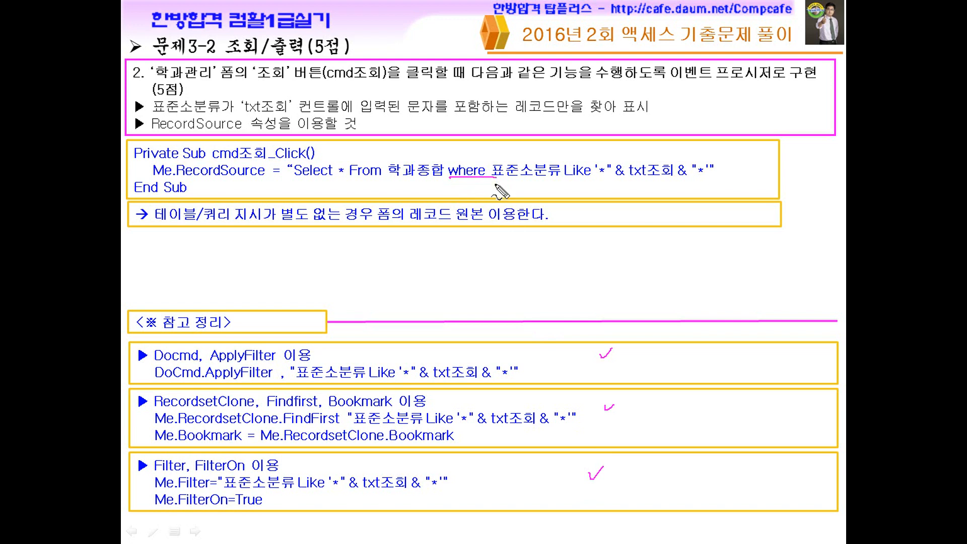
drag(484, 216, 493, 216)
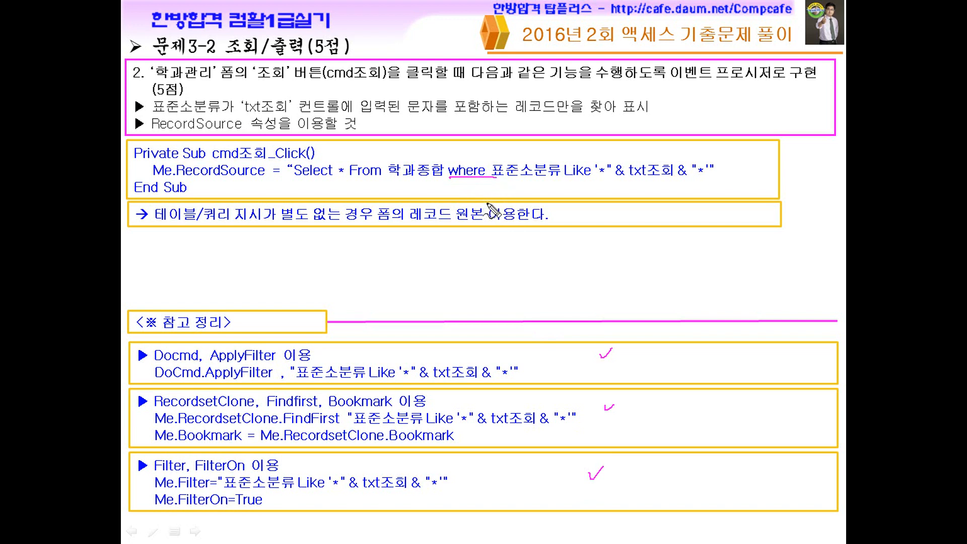
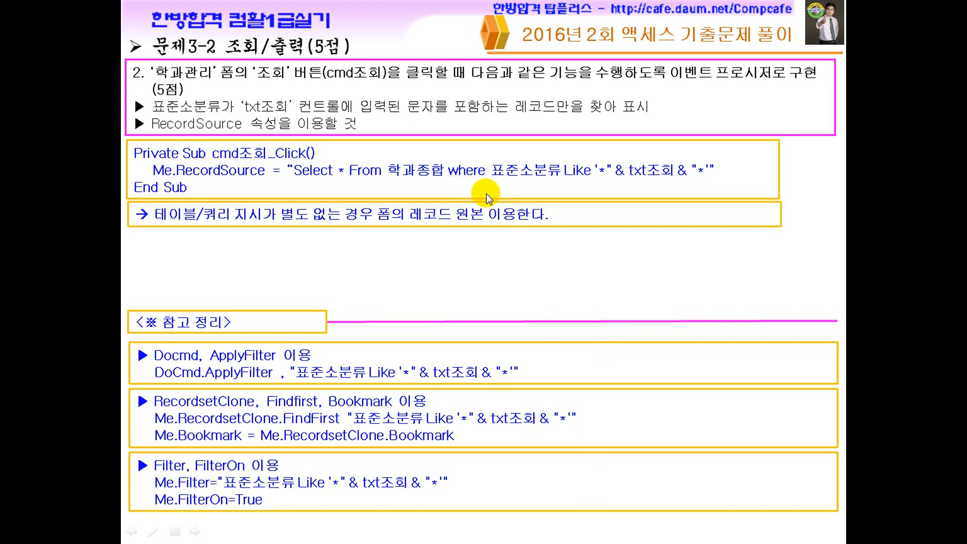
- Read question 3 in the Hangul exam document and locate the 학과분류 field on the 학과관리 form in Access
key(super)
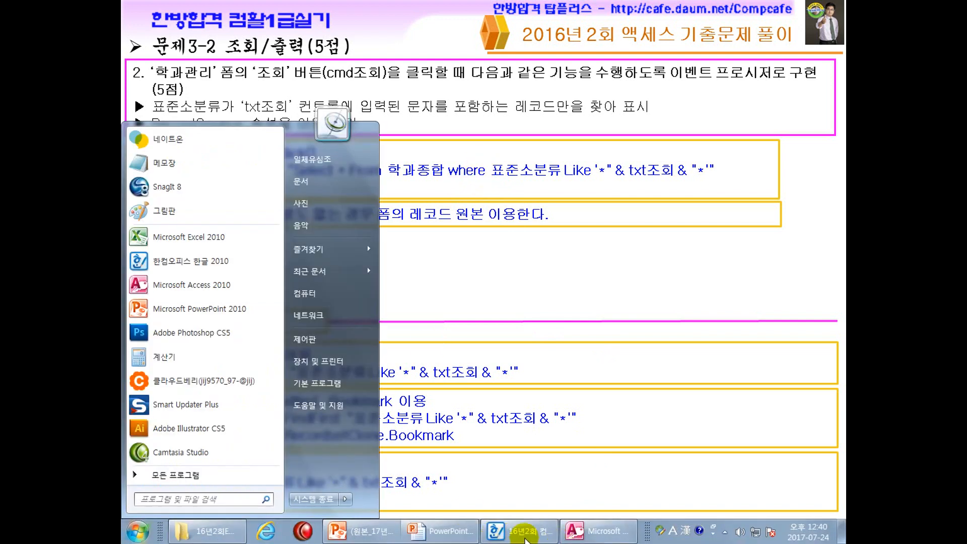
click(524, 537)
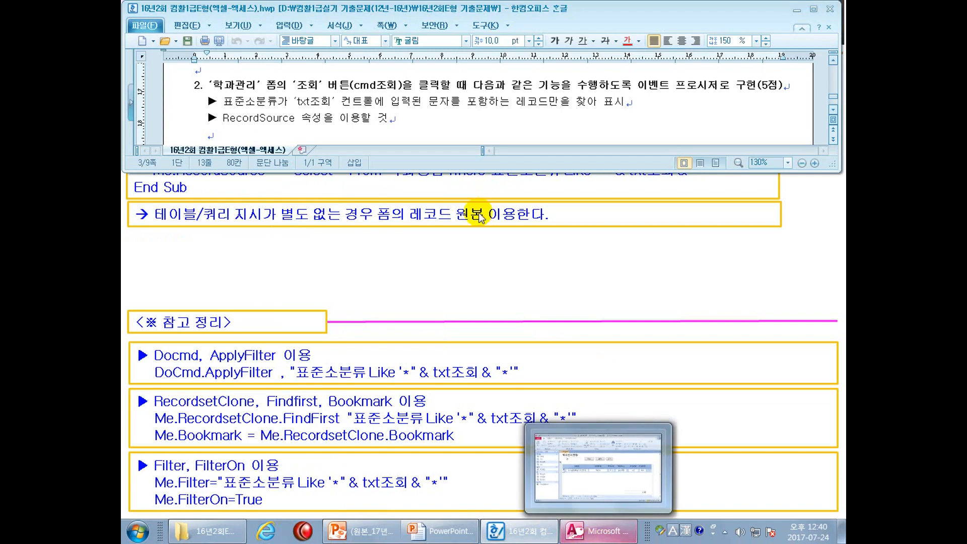
scroll(426, 115, down, 1)
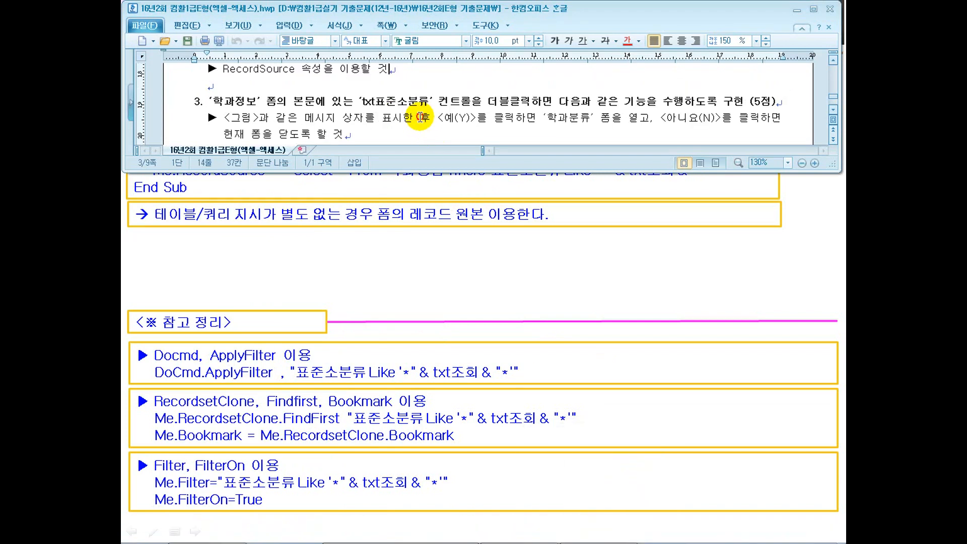
scroll(421, 119, down, 1)
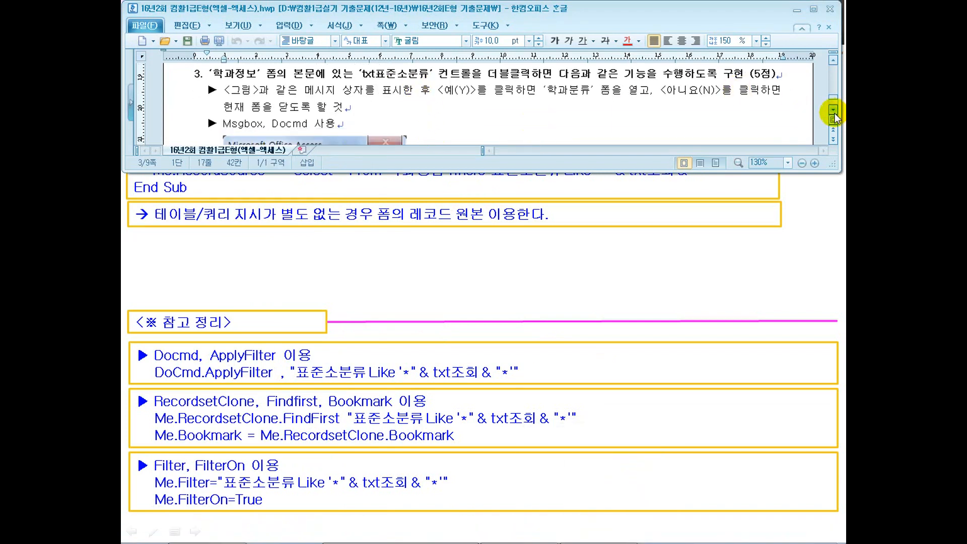
click(584, 536)
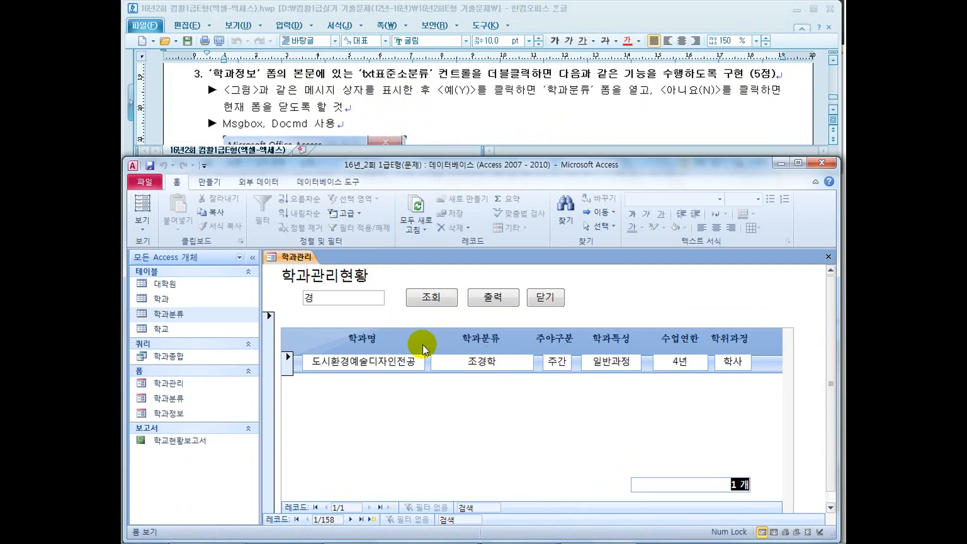
scroll(546, 108, down, 1)
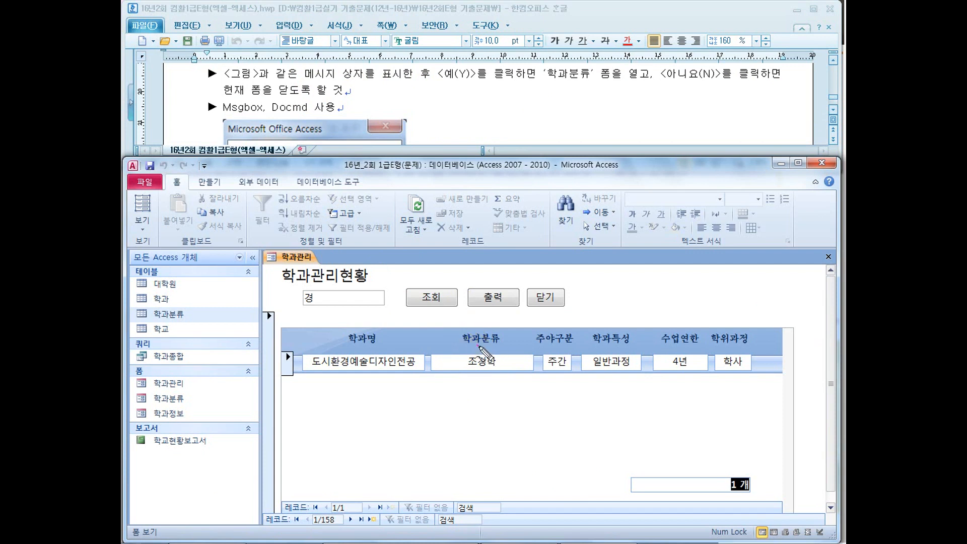
mouse_move(450, 346)
mouse_down()
mouse_move(503, 346)
mouse_move(506, 377)
mouse_up()
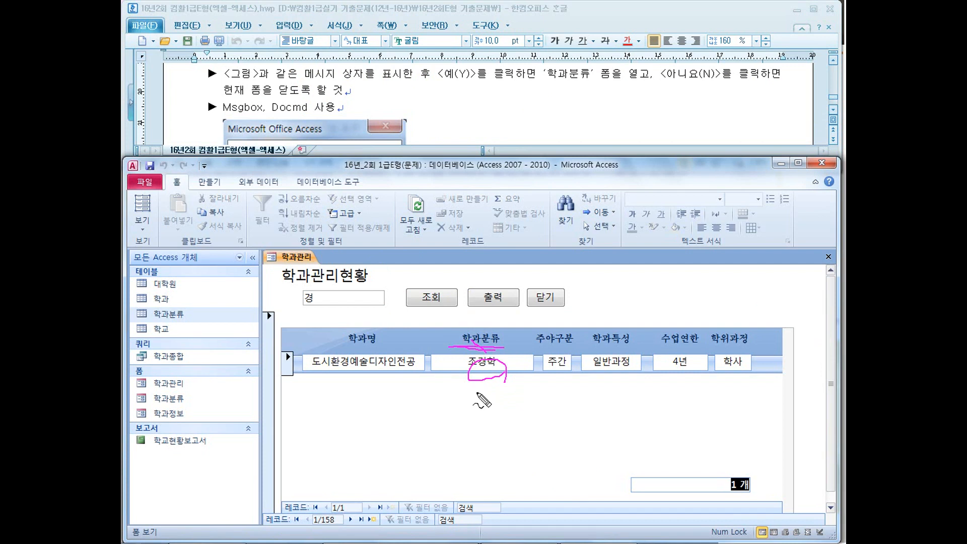
- Switch the 학과관리 form to design view, select the 표준소분류 text box, and check the double-click requirement in question 3
click(142, 214)
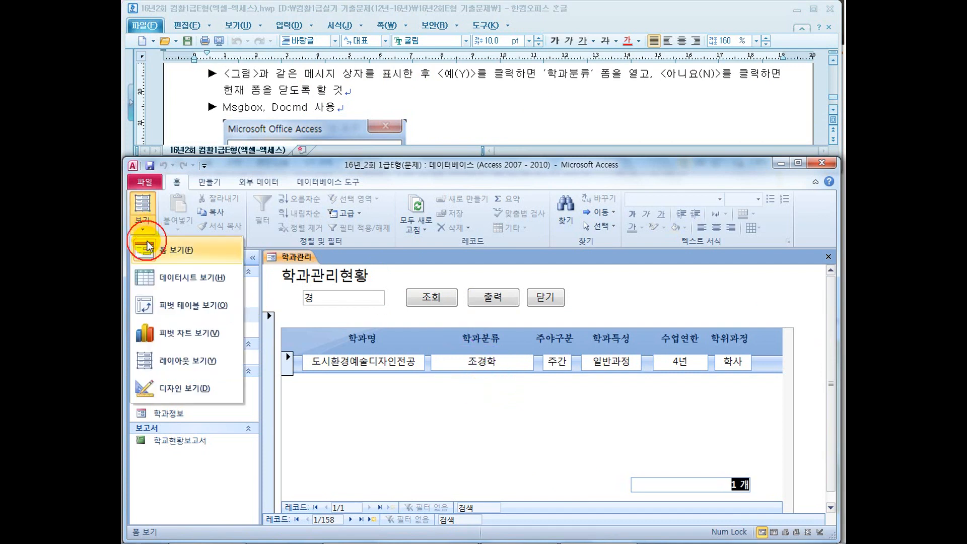
click(163, 387)
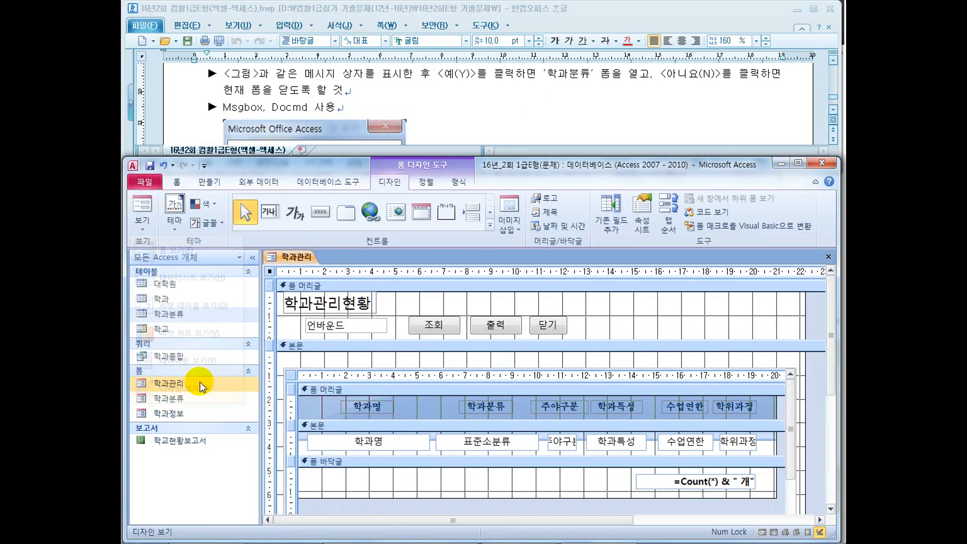
click(487, 443)
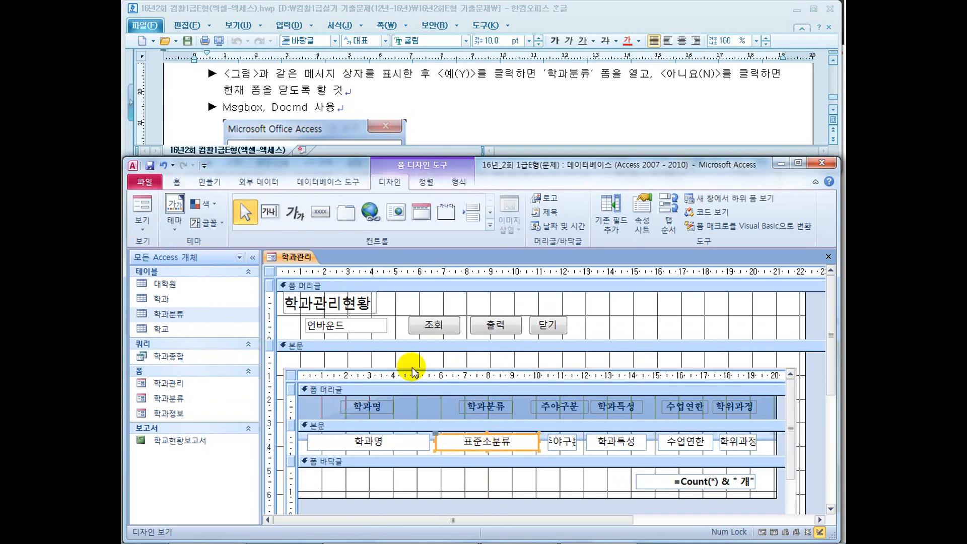
click(442, 105)
scroll(441, 105, up, 1)
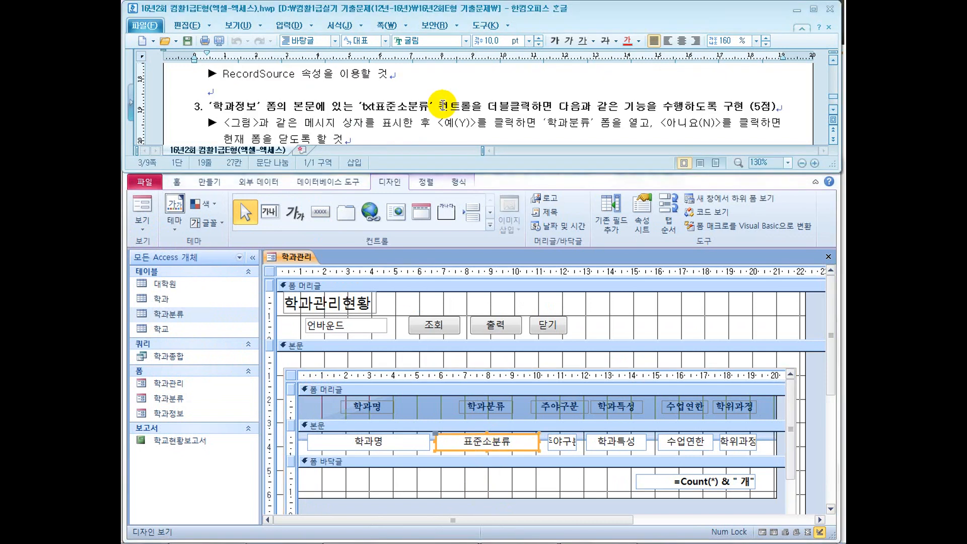
drag(418, 107, 512, 107)
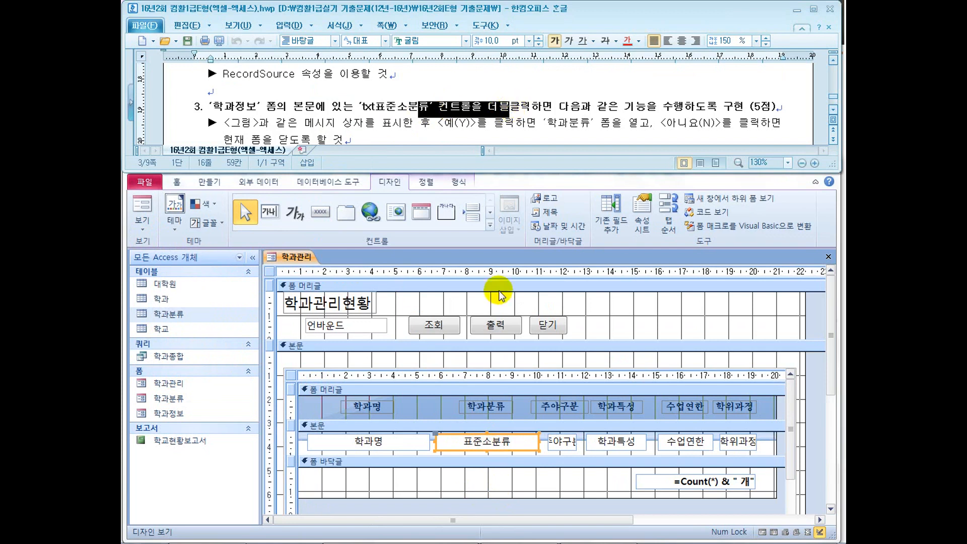
- Create an On Dbl Click event procedure for the txt표준소분류 text box with the code builder (코드 작성기)
right_click(499, 444)
click(530, 431)
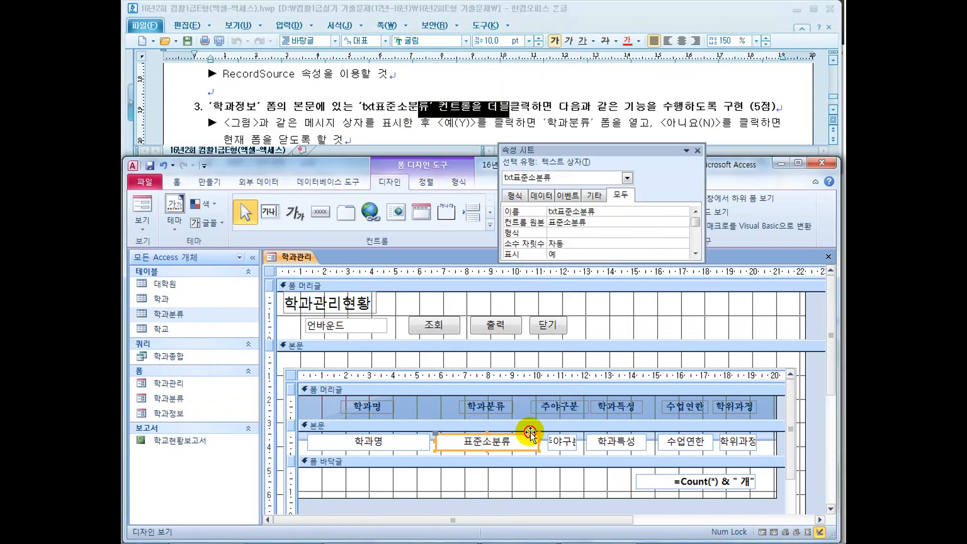
click(569, 196)
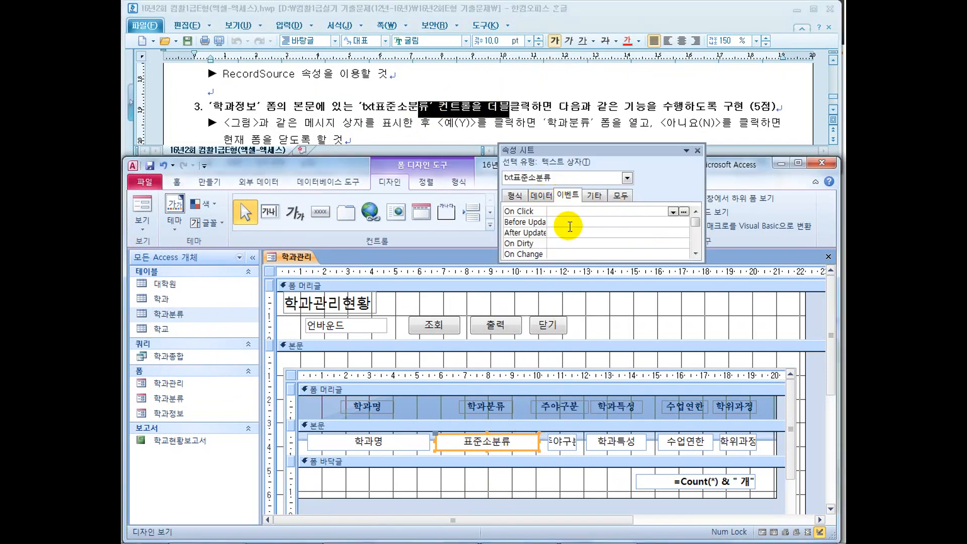
click(561, 244)
scroll(560, 244, down, 1)
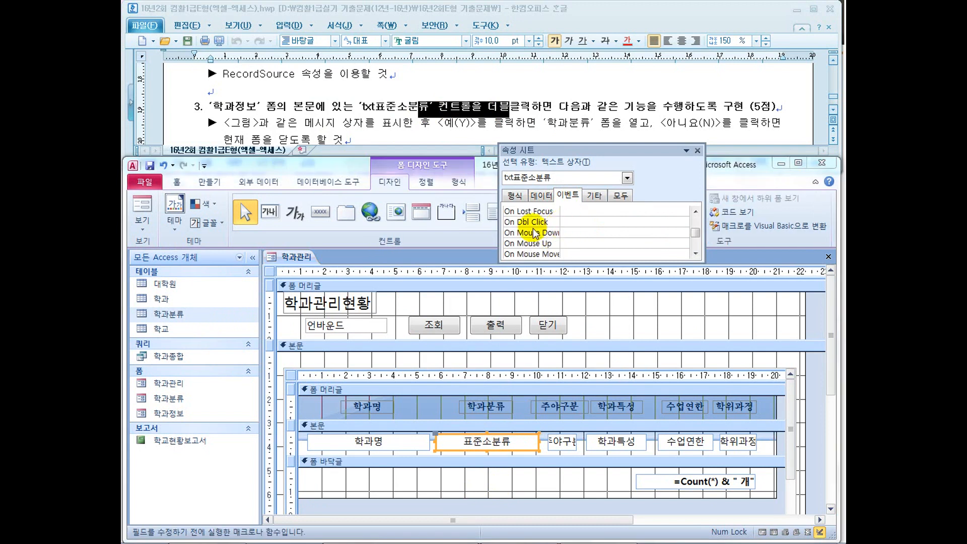
click(564, 222)
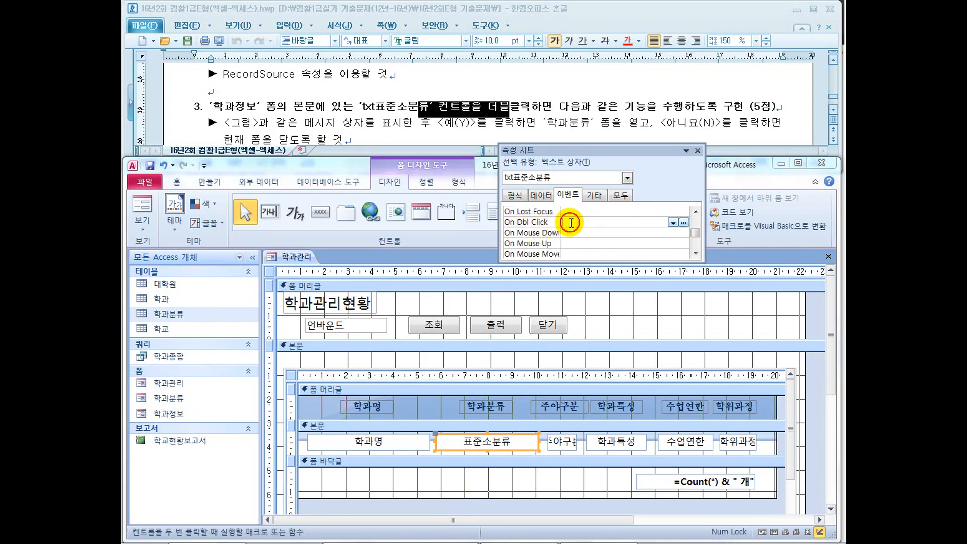
click(684, 223)
click(431, 268)
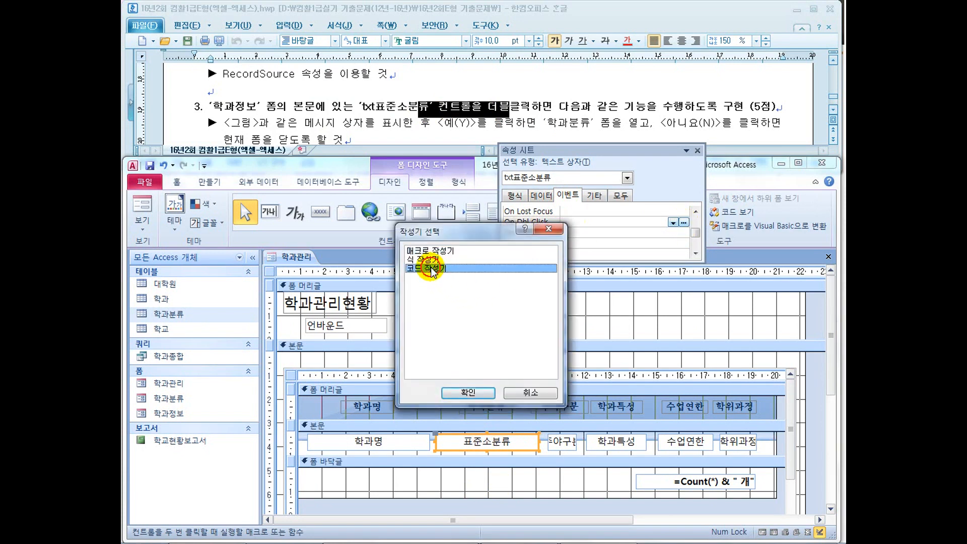
click(461, 393)
drag(466, 143, 421, 186)
- Examine question 3's message box picture in the exam document for the required prompt text and buttons
click(272, 123)
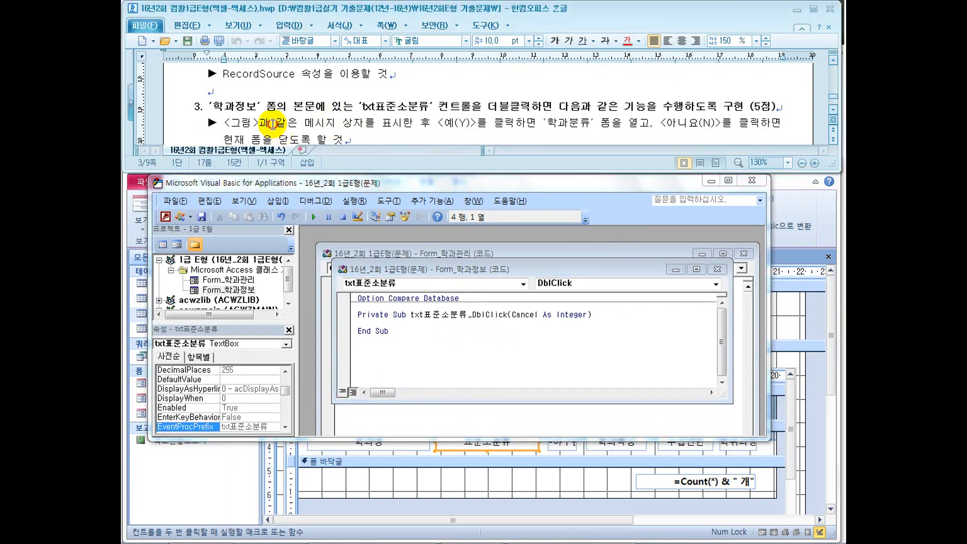
scroll(282, 124, down, 1)
scroll(365, 107, down, 3)
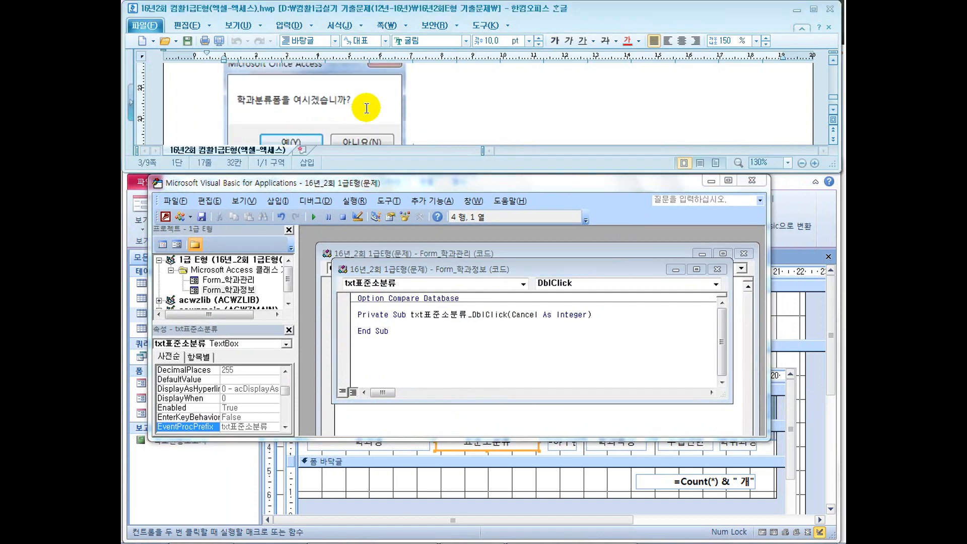
click(370, 323)
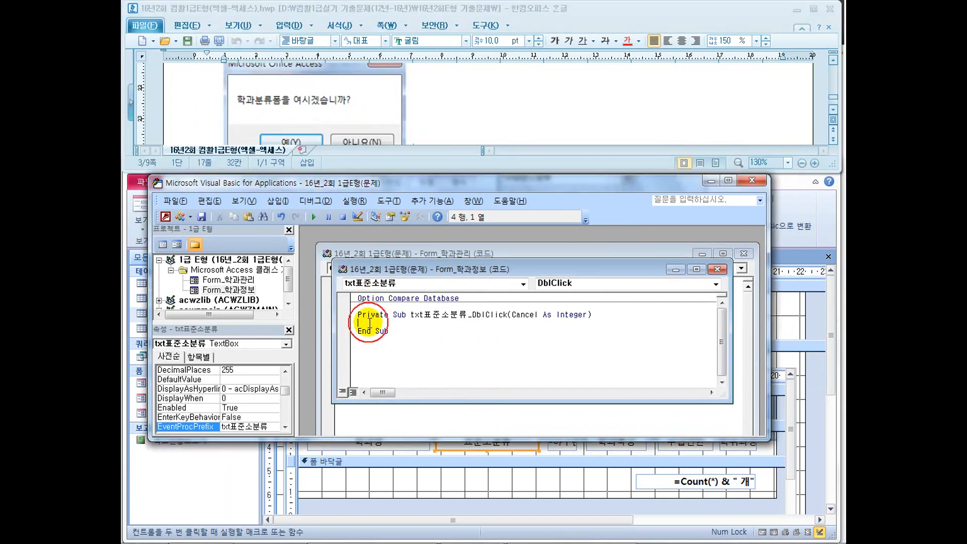
click(460, 119)
scroll(459, 119, down, 2)
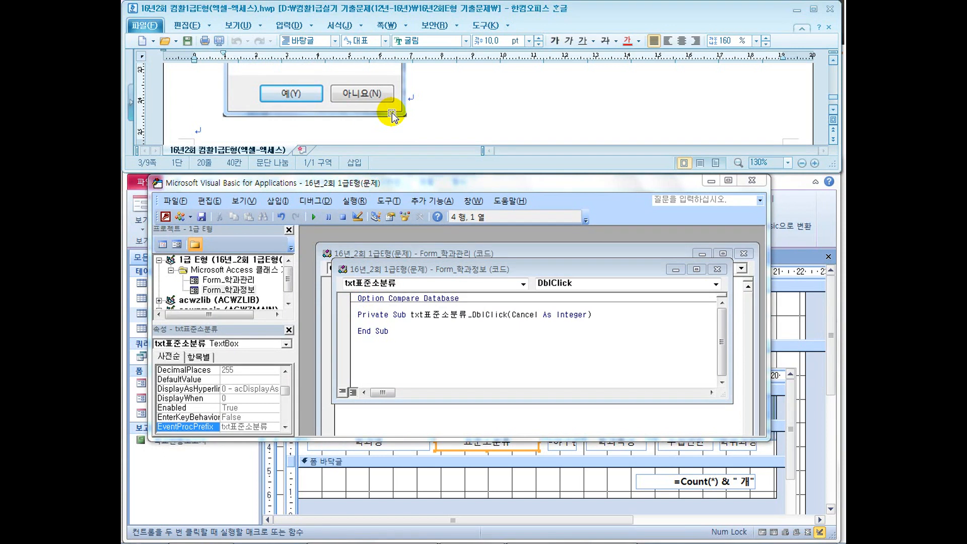
- Begin an If statement with a MsgBox call inside the txt표준소분류 DblClick procedure
click(427, 323)
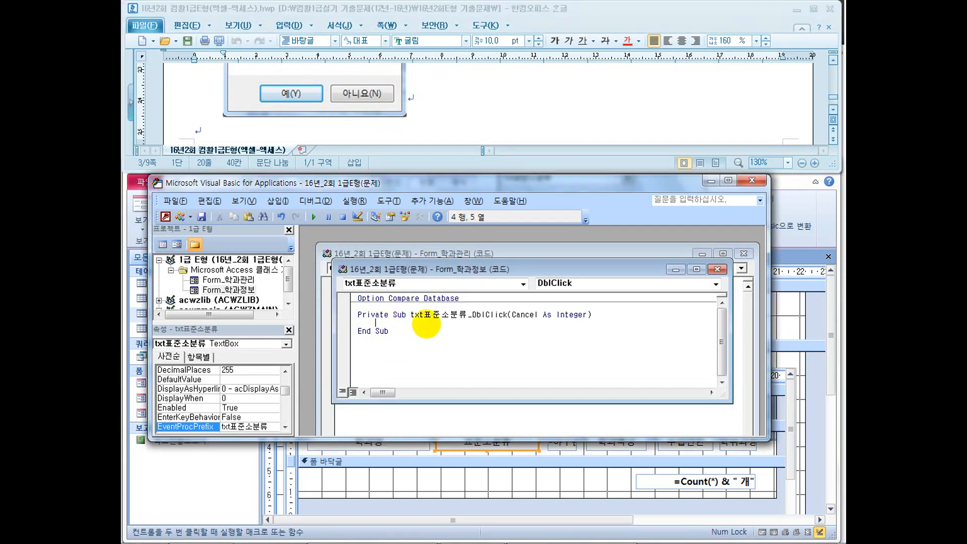
text(if msgbox()
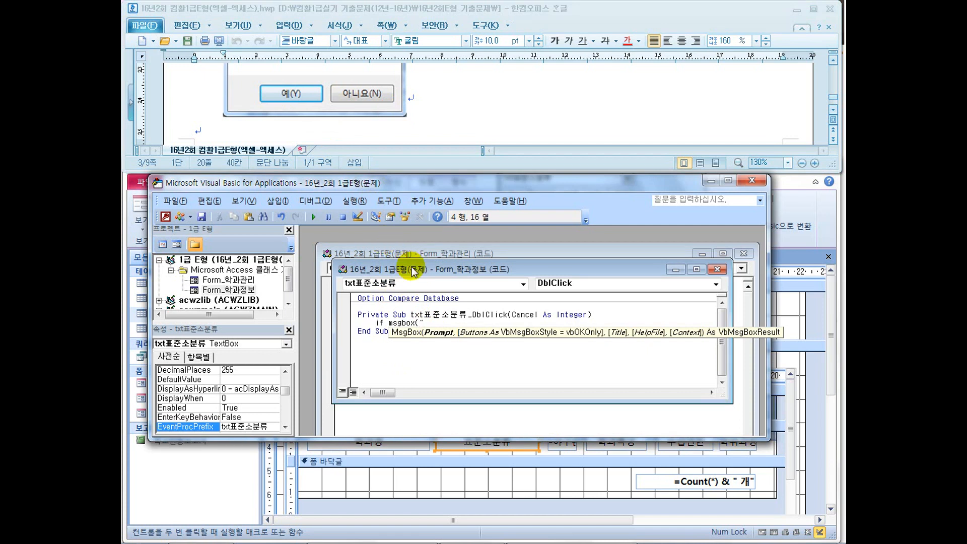
drag(420, 323, 416, 323)
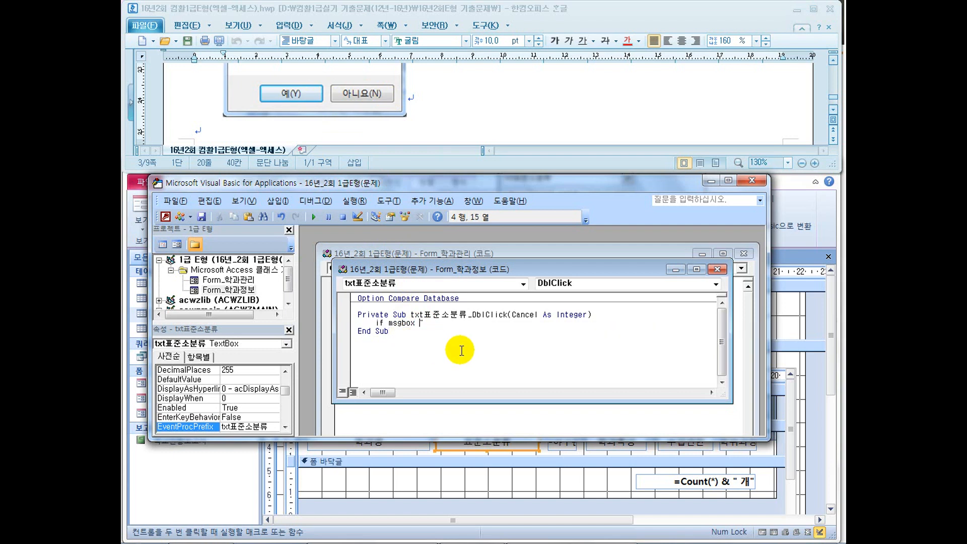
text("jfkfjdkfj)
double_click(381, 323)
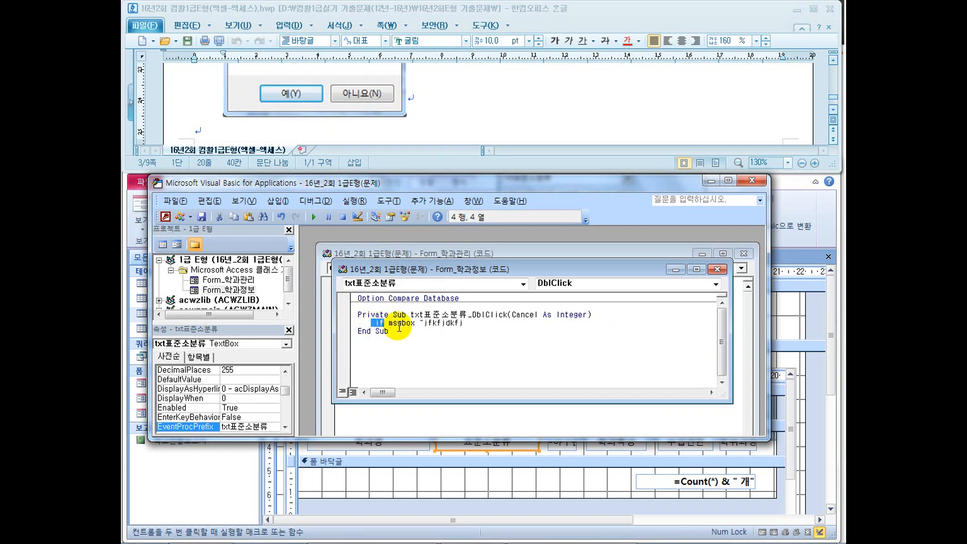
click(486, 327)
key(BackSpace)
key(BackSpace)
key(BackSpace)
key(BackSpace)
key(BackSpace)
key(BackSpace)
key(BackSpace)
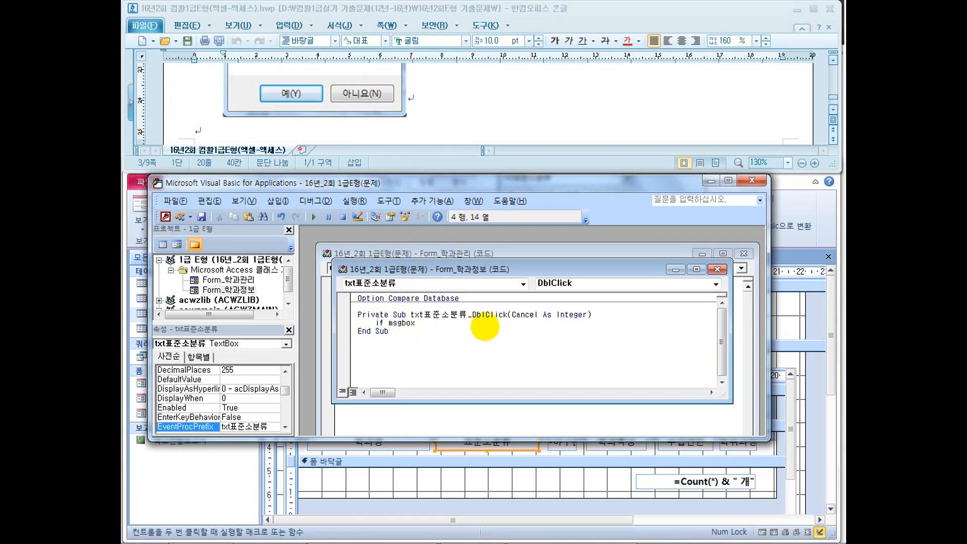
text(()
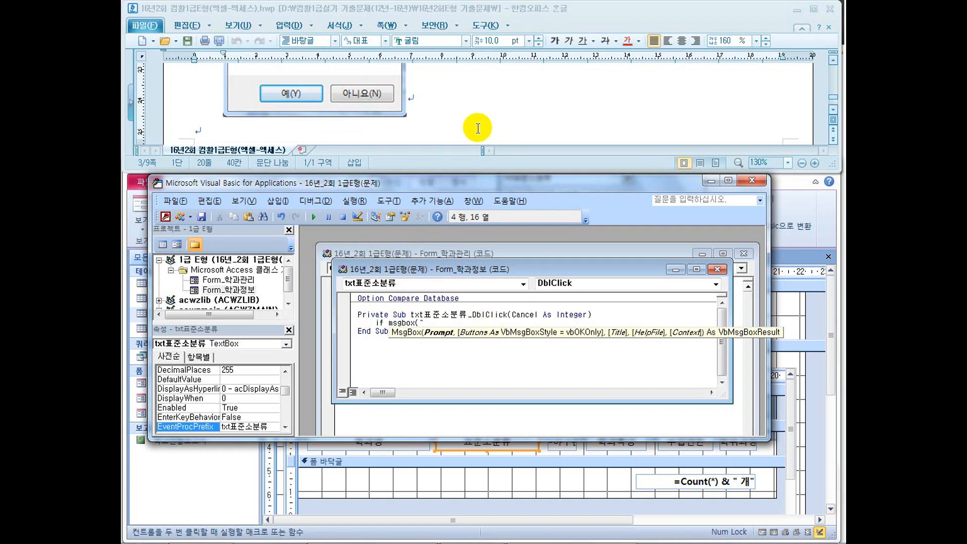
- Enter "학과분류폼을 여시겠습니까?" as the MsgBox prompt, following the message box picture in question 3
click(460, 98)
scroll(460, 108, up, 2)
text(")
click(443, 324)
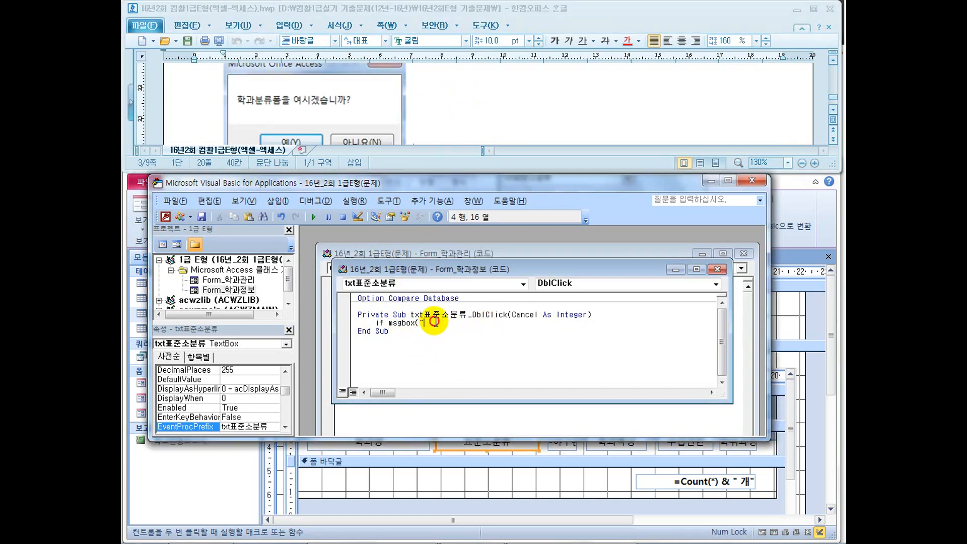
text(학과)
text(분류폼을)
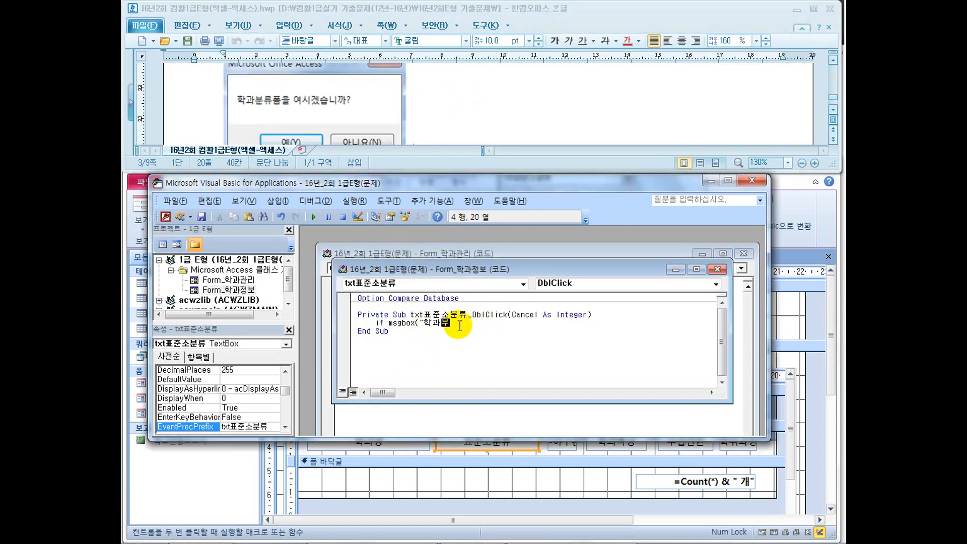
text( 여시겠습니까)
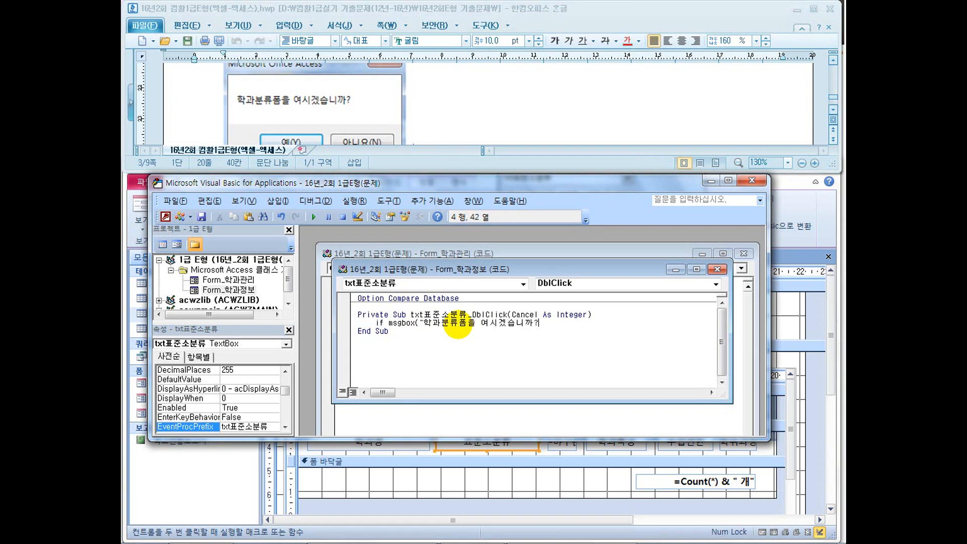
text(?",)
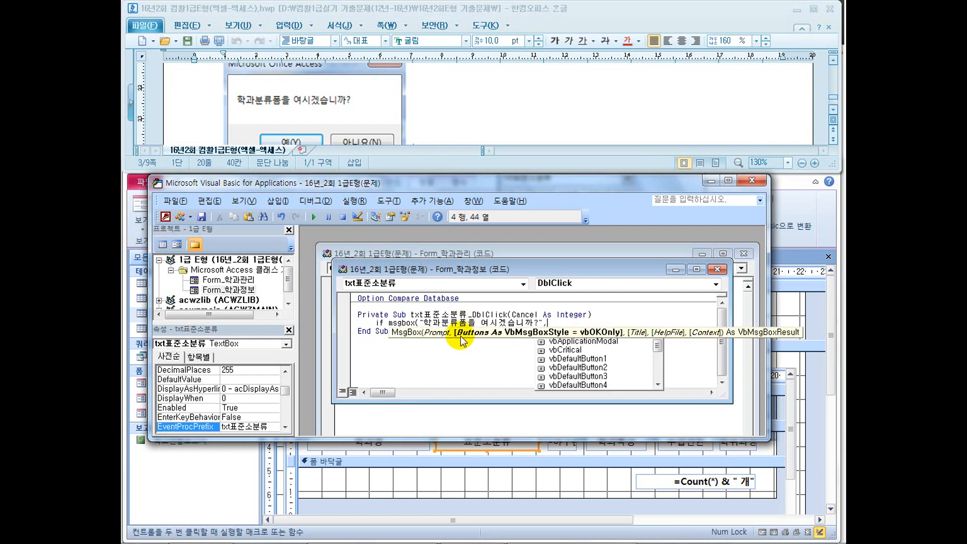
- Set the MsgBox buttons argument to vbYesNo, check the title in question 3's picture, and close the call's parenthesis
key(BackSpace)
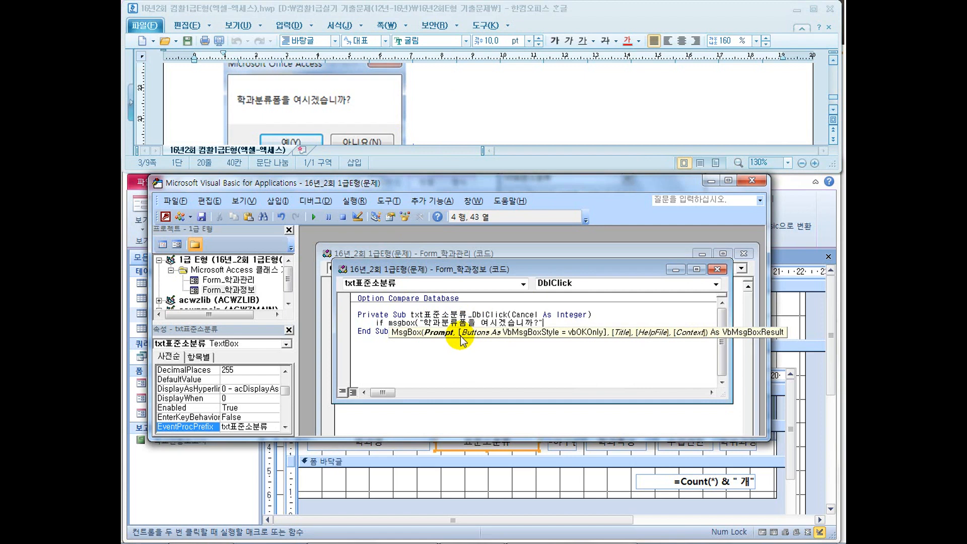
text(,)
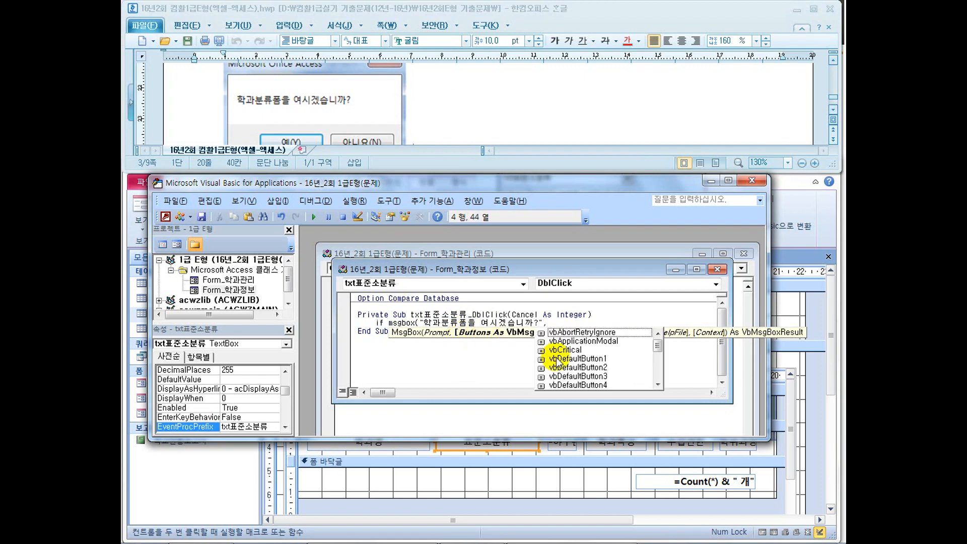
text(vb)
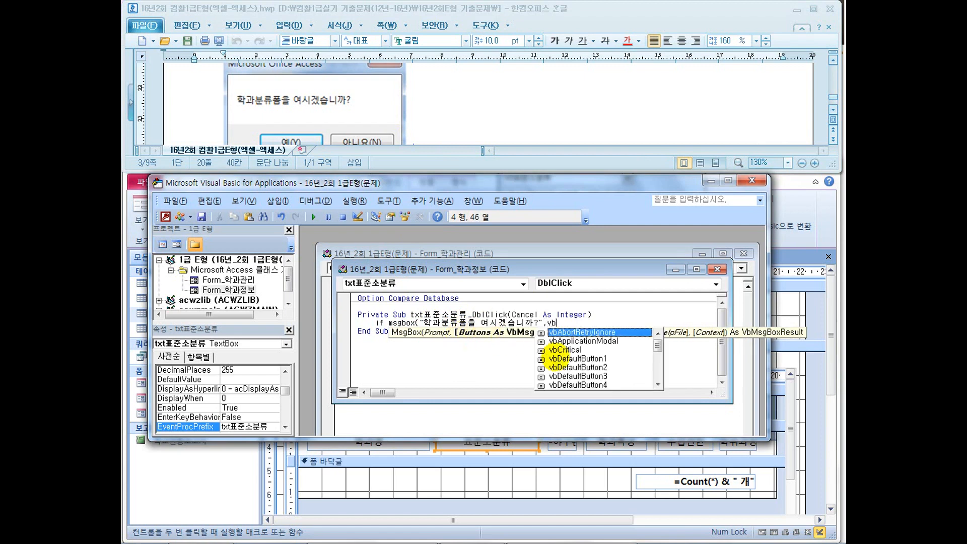
text(ye)
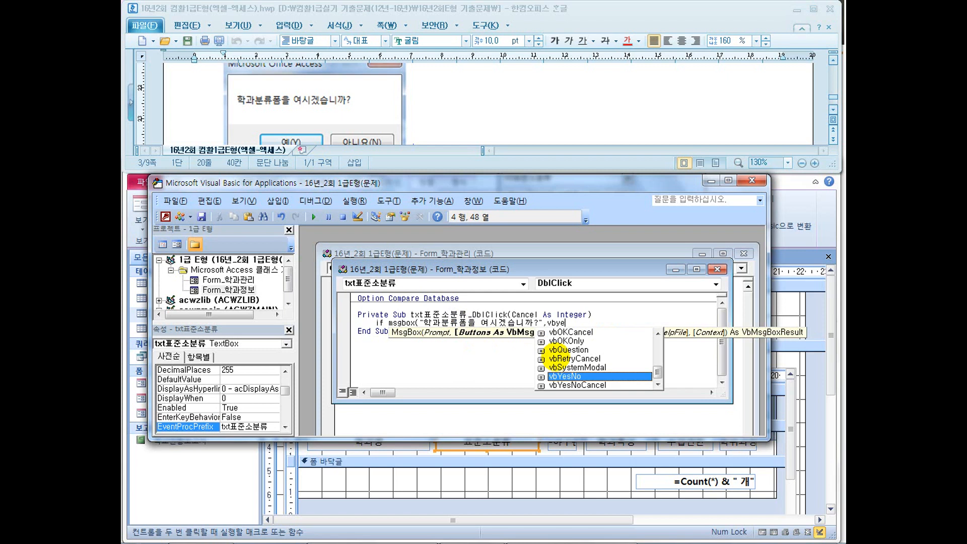
double_click(576, 377)
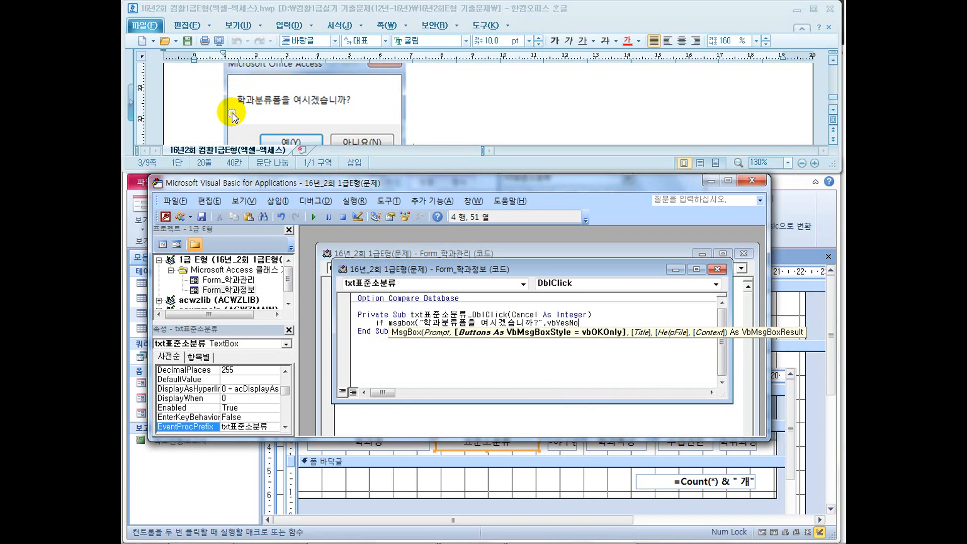
click(427, 92)
scroll(432, 92, up, 2)
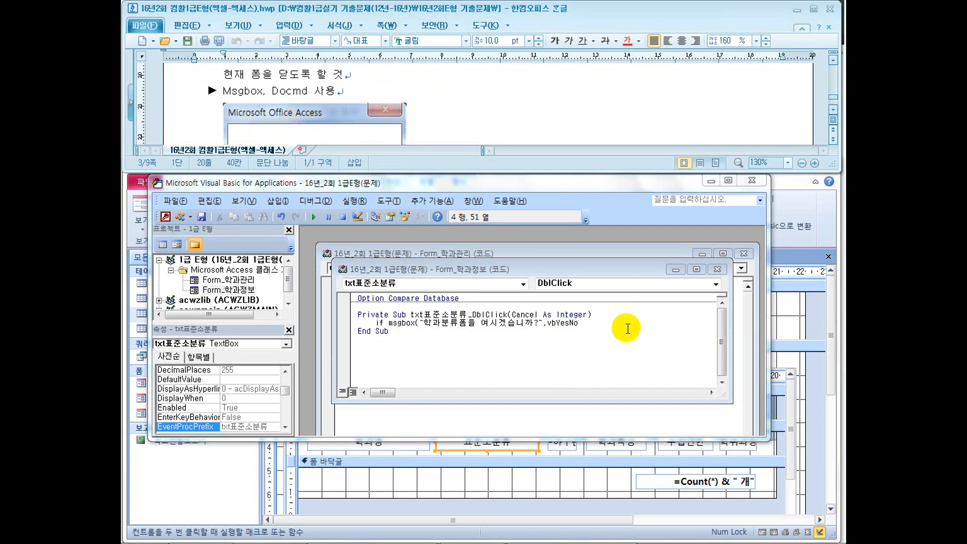
click(582, 324)
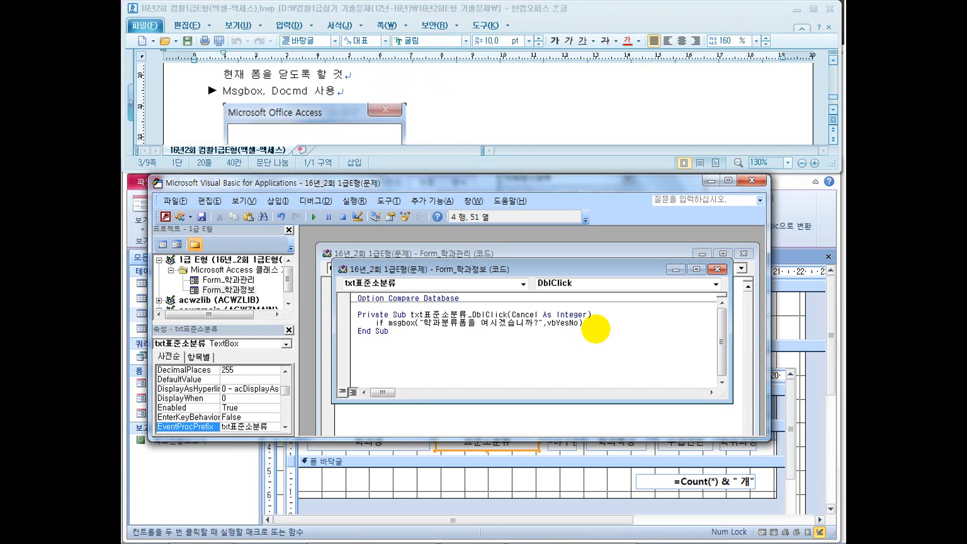
text(,")
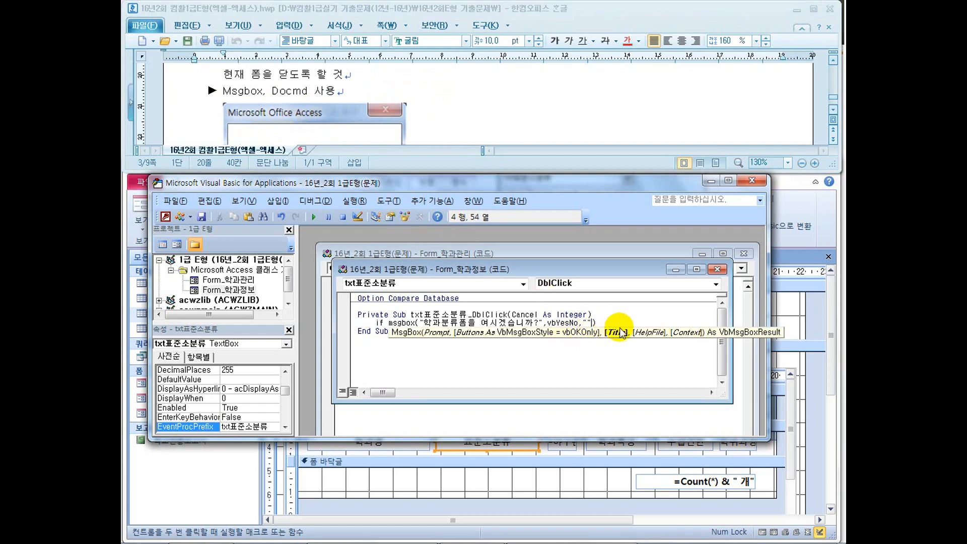
text(gksqkdg)
key(BackSpace)
key(BackSpace)
key(BackSpace)
key(BackSpace)
text(gkqrjr)
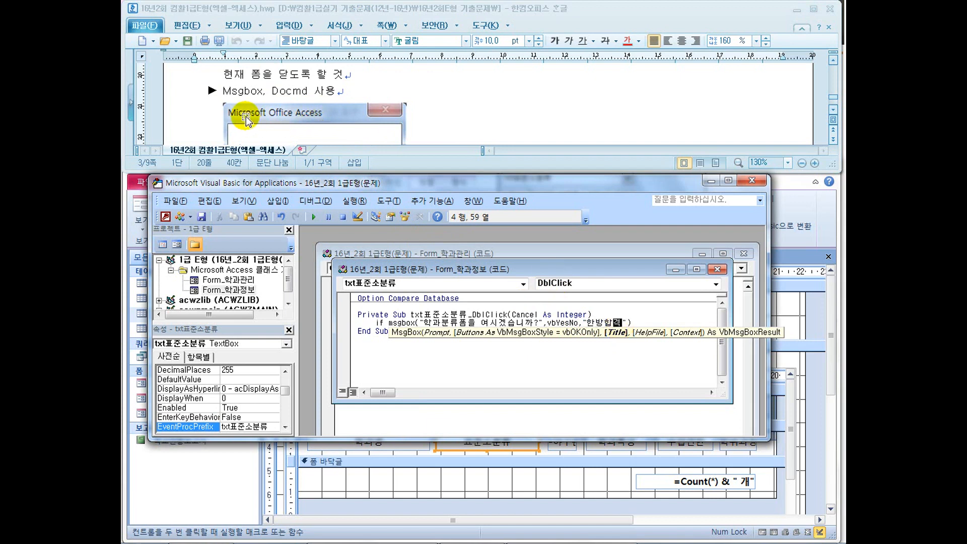
drag(627, 323, 579, 322)
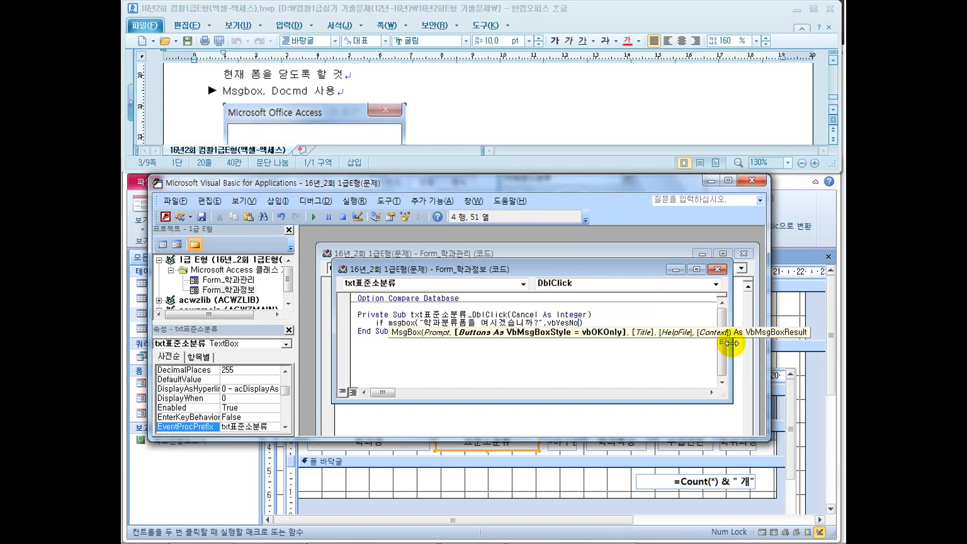
key(Delete)
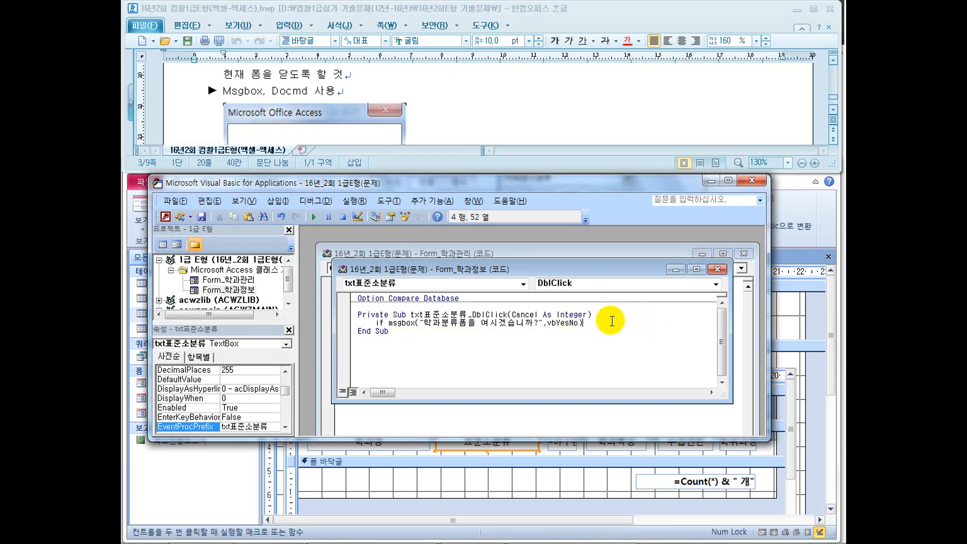
- Complete the If condition by comparing the MsgBox result with vbYes and ending the line with Then
text(=vh)
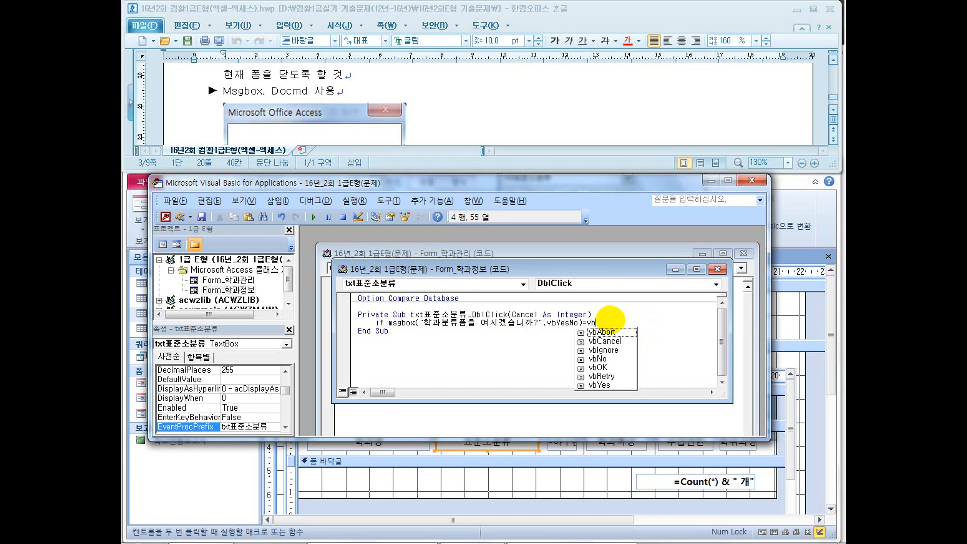
key(BackSpace)
key(Down)
key(Down)
key(Down)
key(Down)
key(Down)
key(Down)
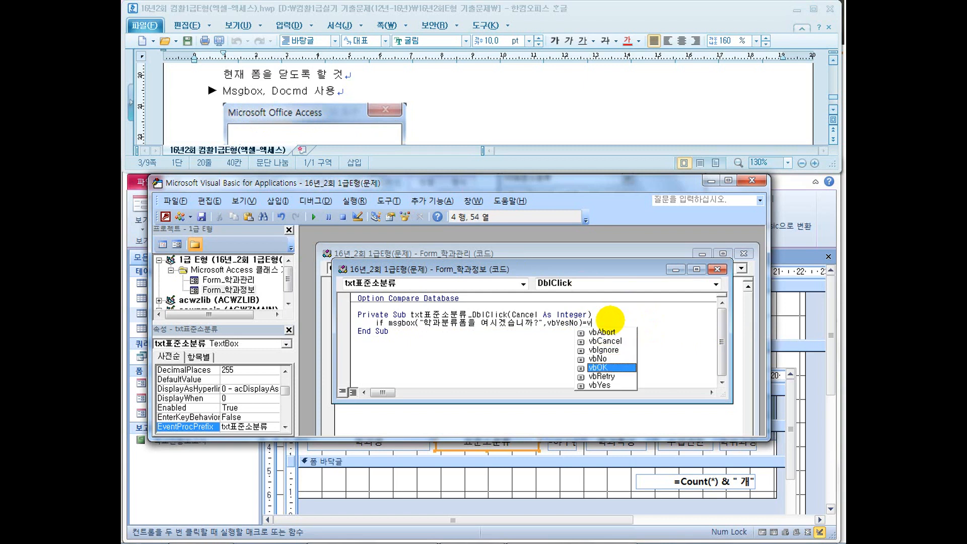
text(bYes the)
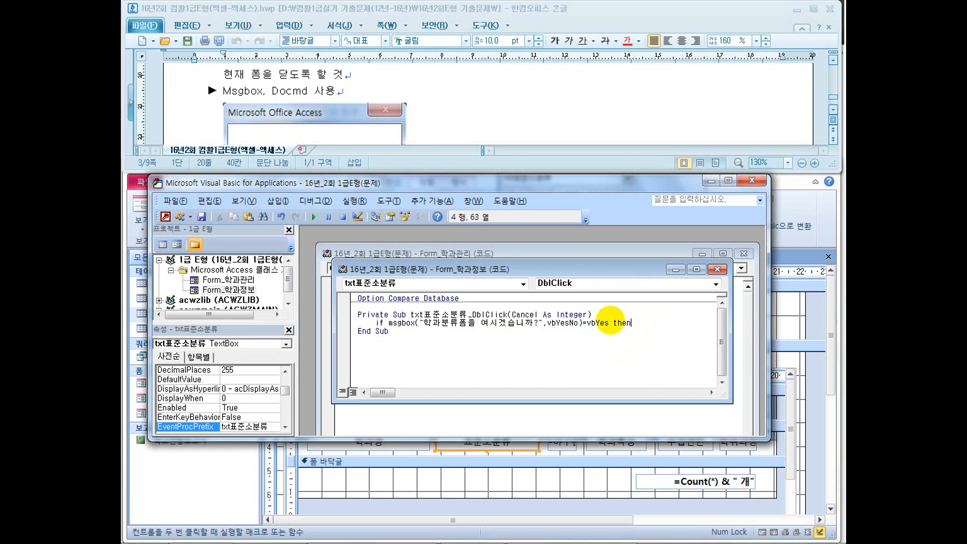
text(n)
key(Return)
- Check the required Yes action in question 3 and add DoCmd.OpenForm "학과분류" under the If line
click(442, 115)
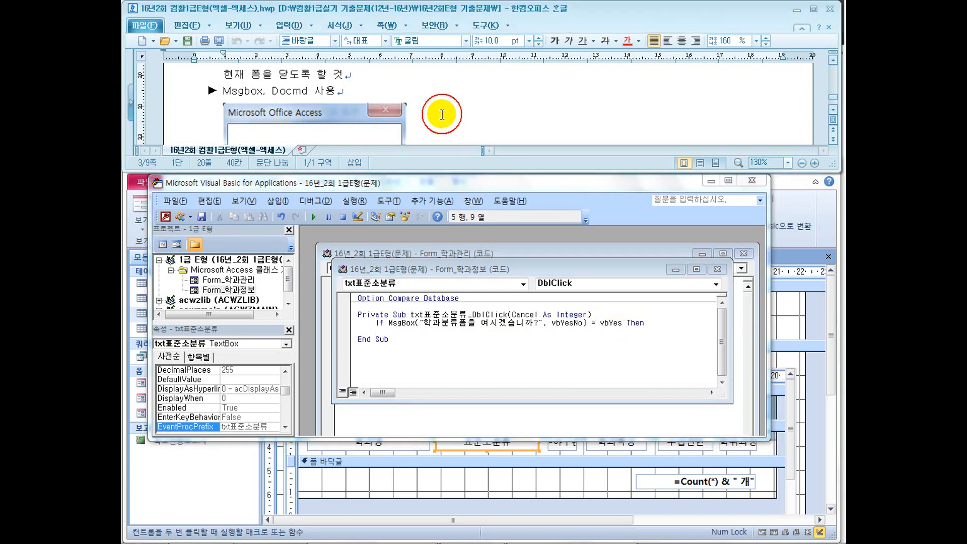
scroll(443, 114, up, 2)
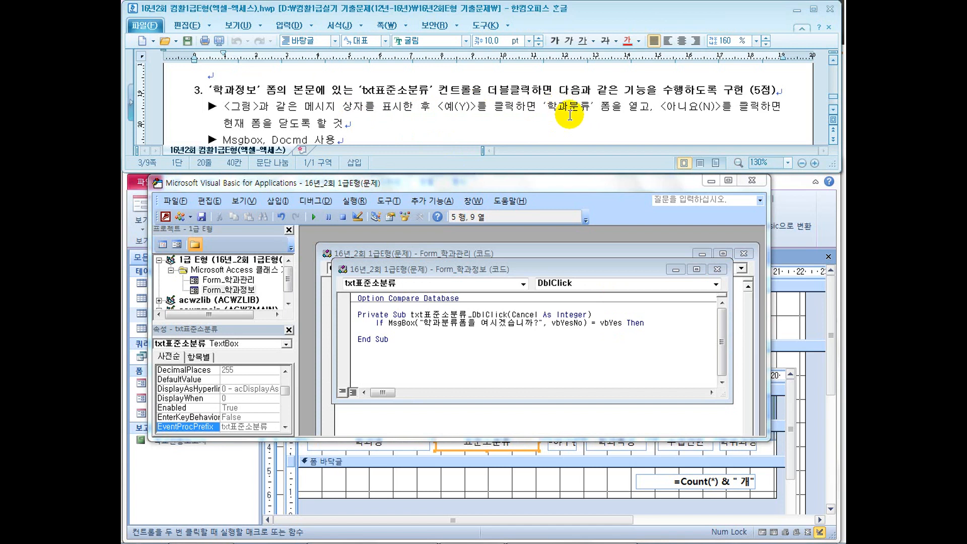
click(411, 331)
text(doic)
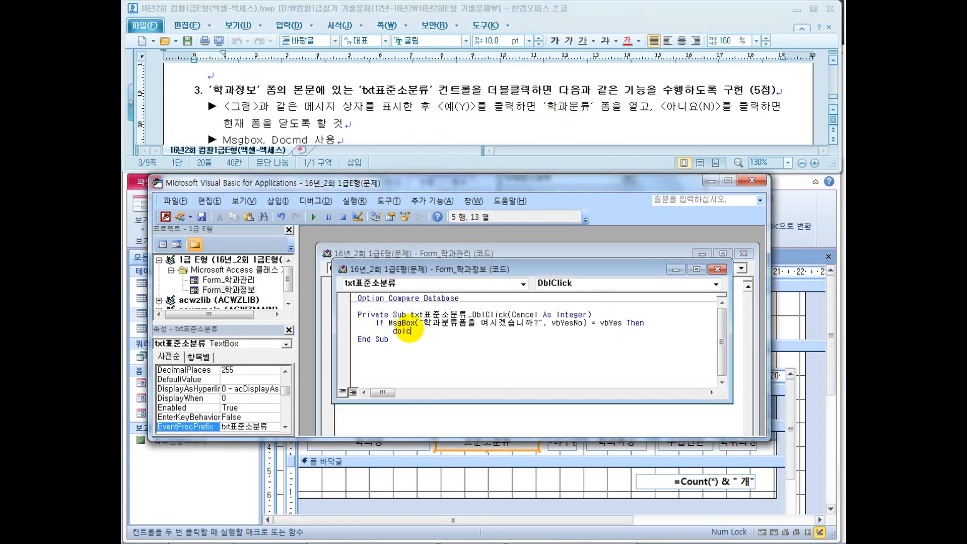
key(BackSpace)
key(BackSpace)
text(cmd.)
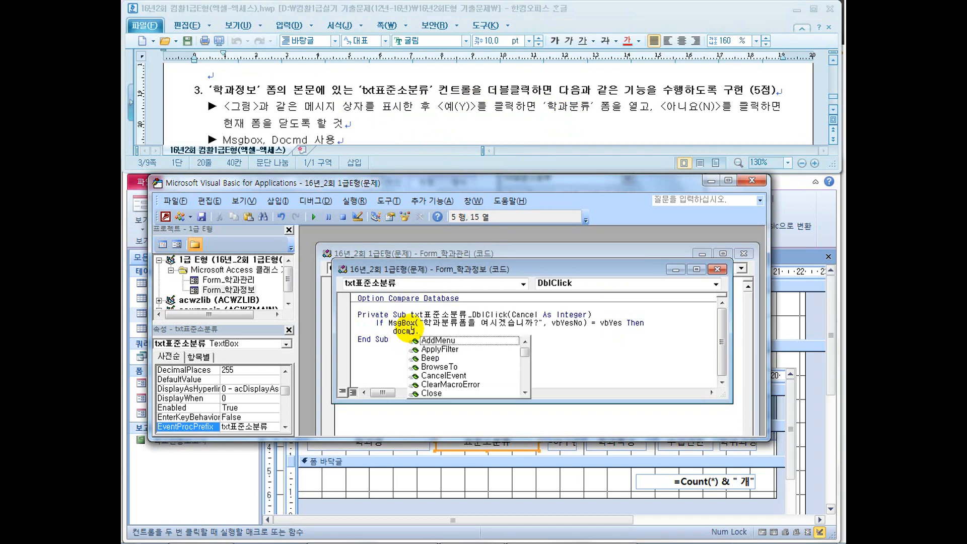
text(openForm ")
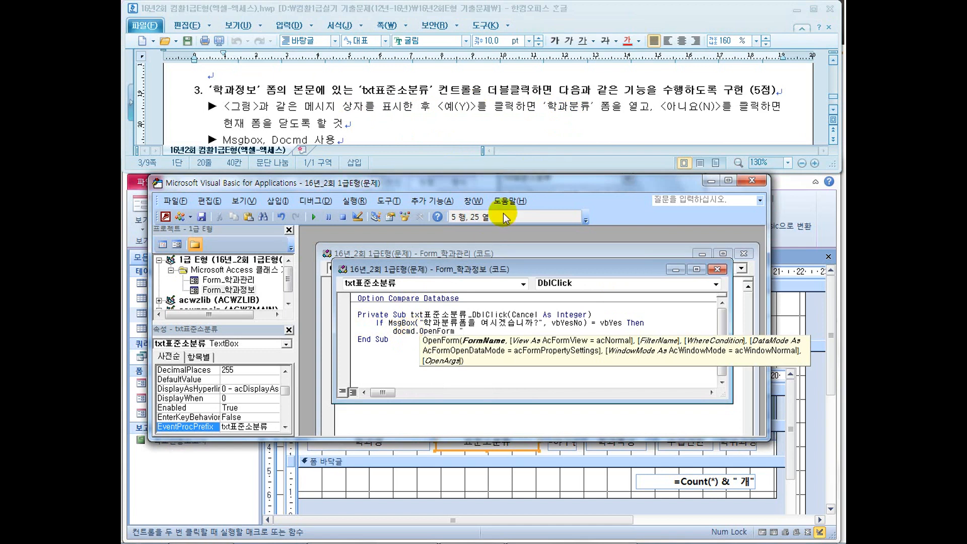
text(학과분류")
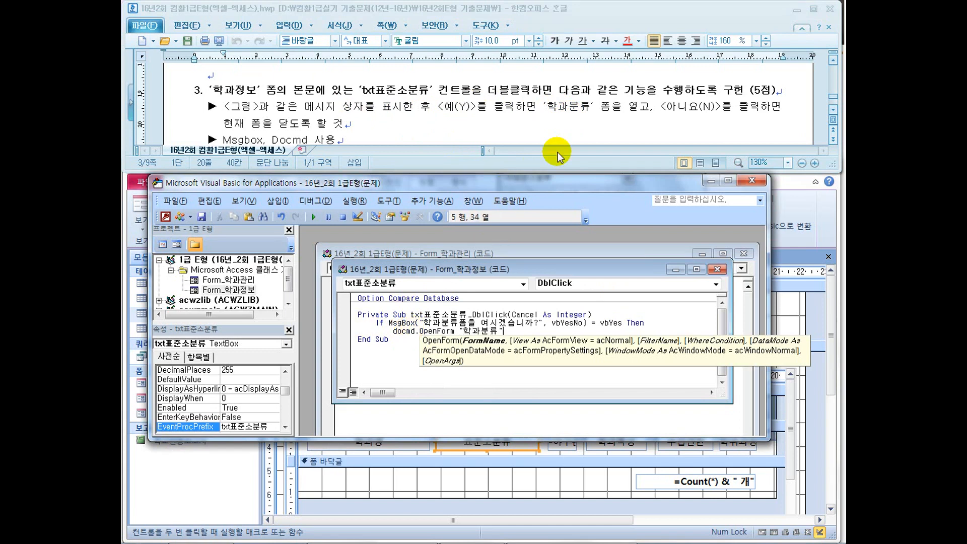
key(Return)
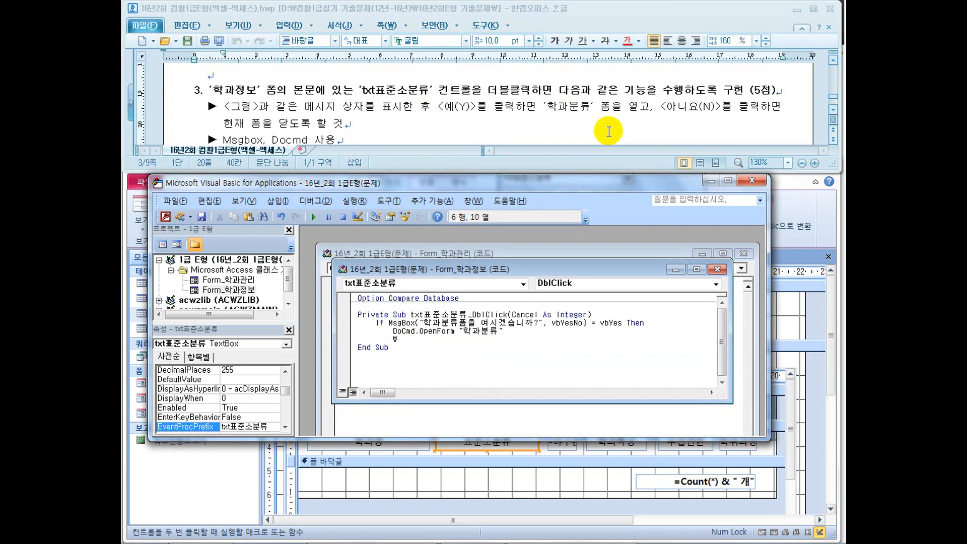
- Add an Else branch that runs DoCmd.Close, and finish the block with End If
key(BackSpace)
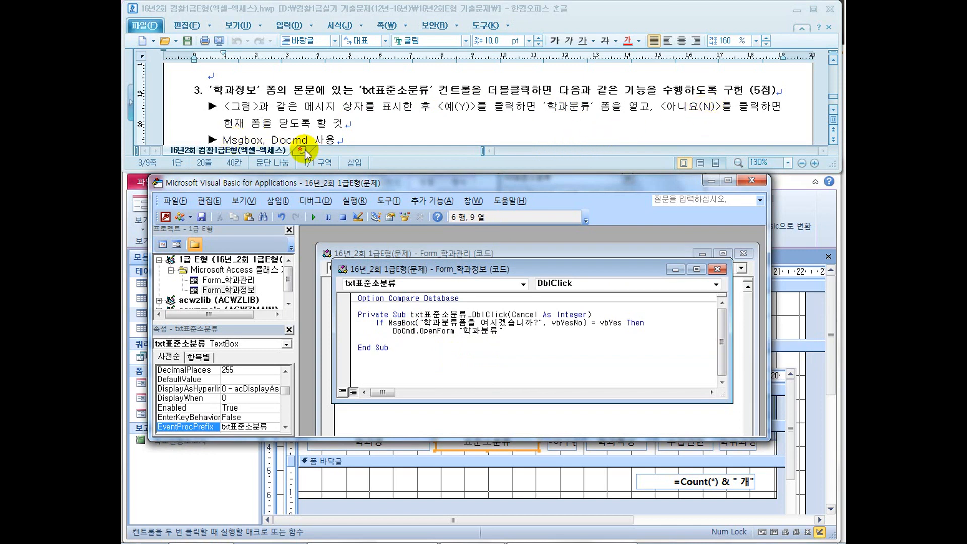
key(Return)
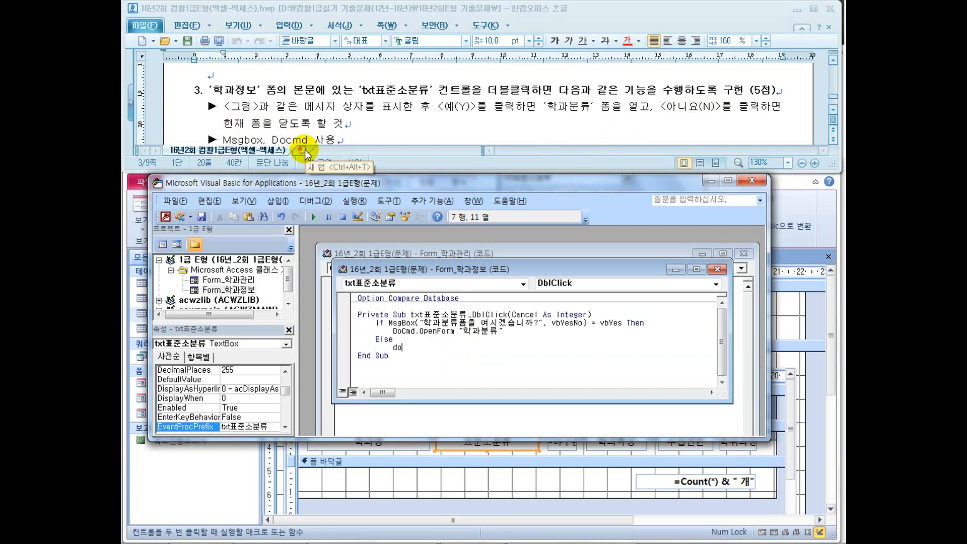
text(docmd.cls)
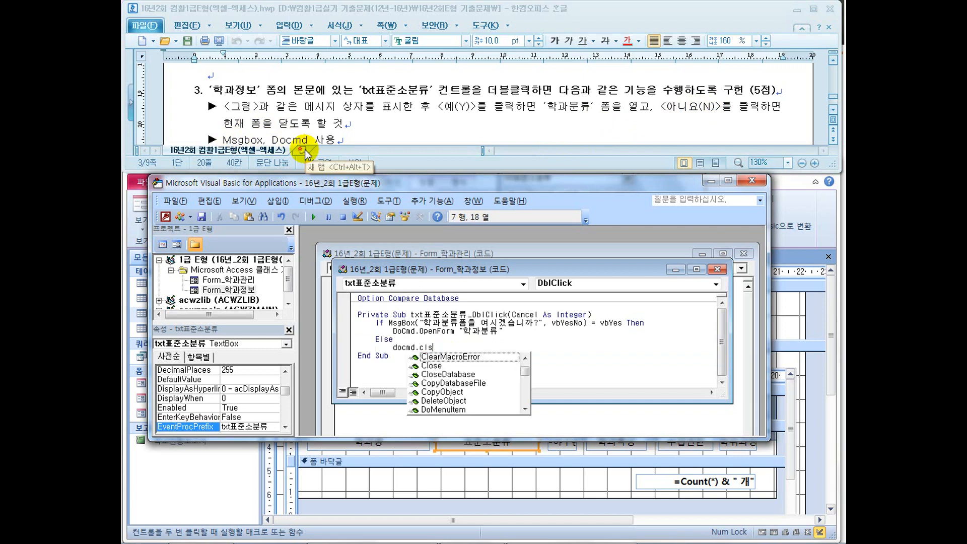
key(BackSpace)
text(ose)
key(Return)
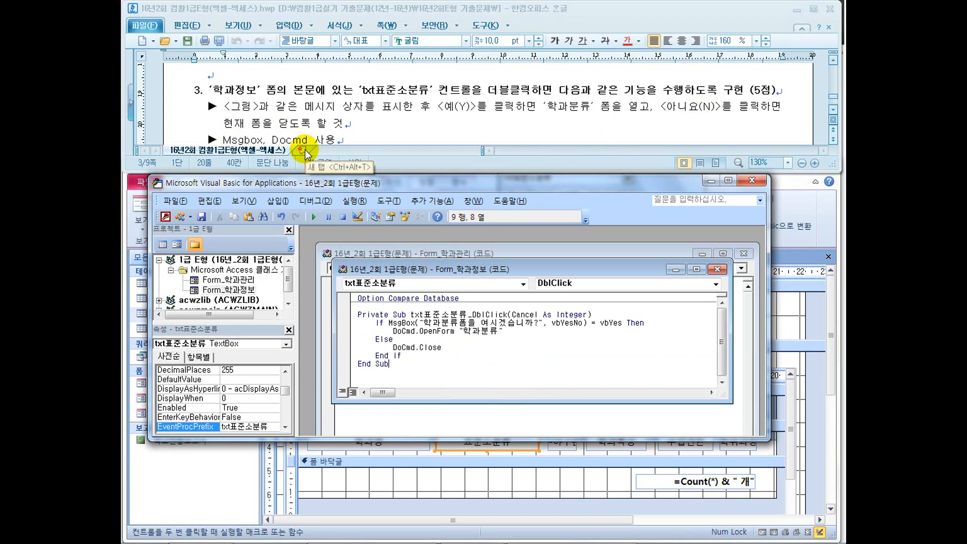
- Review the txt표준소분류 procedure, close the code editor, and save the 학과관리 form before showing it in Form view
drag(419, 323, 562, 331)
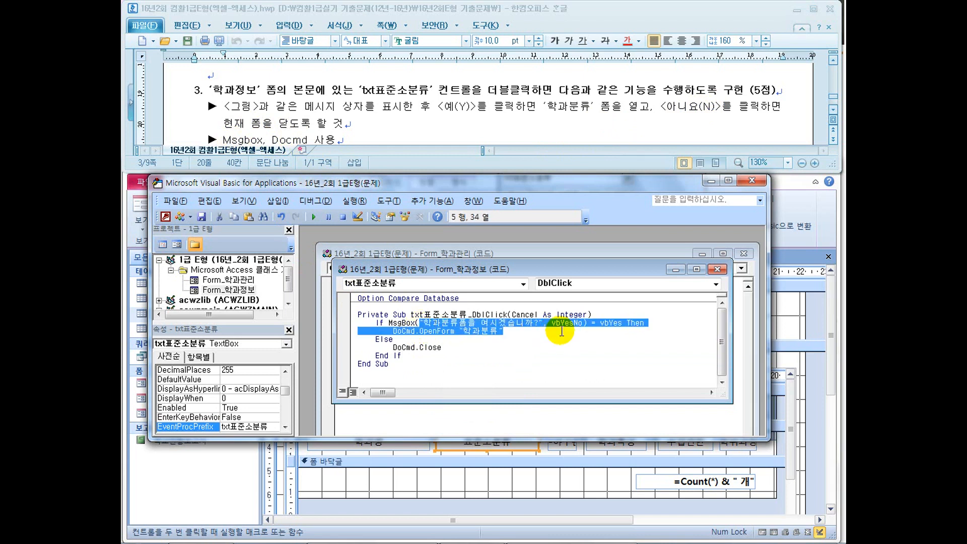
click(470, 335)
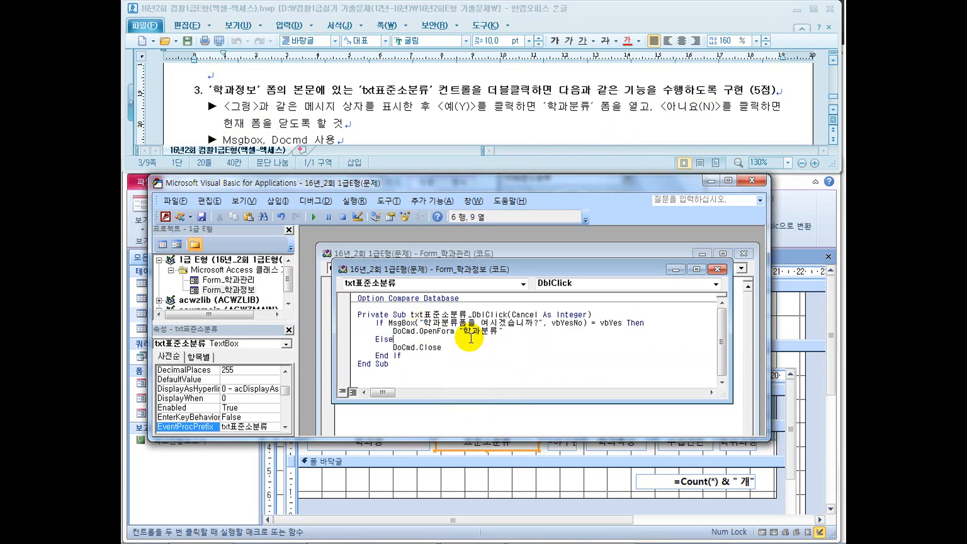
drag(410, 347, 444, 349)
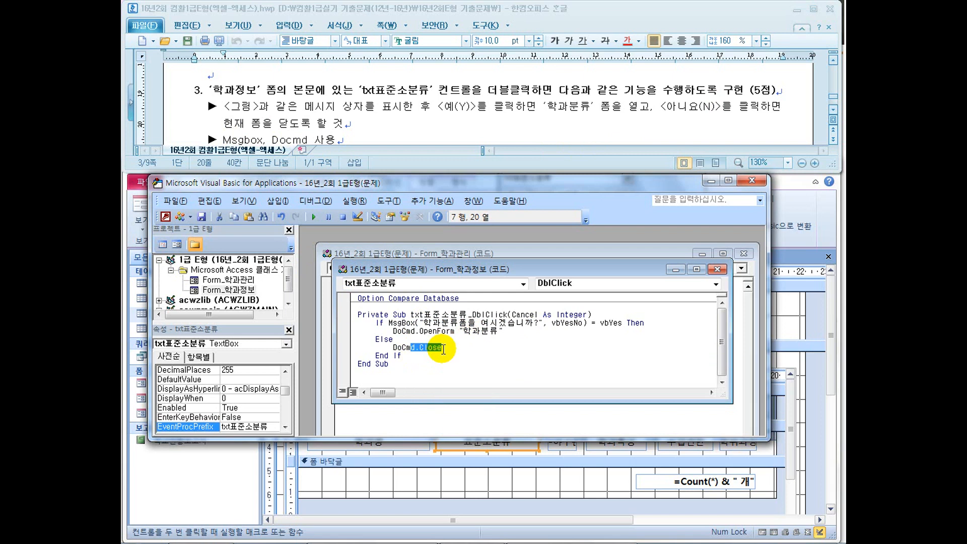
click(752, 181)
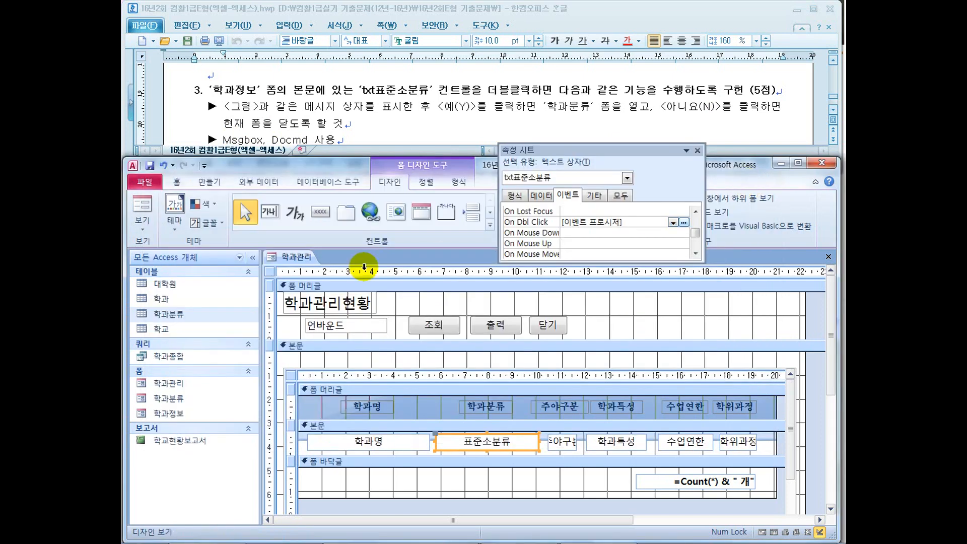
click(150, 166)
click(144, 212)
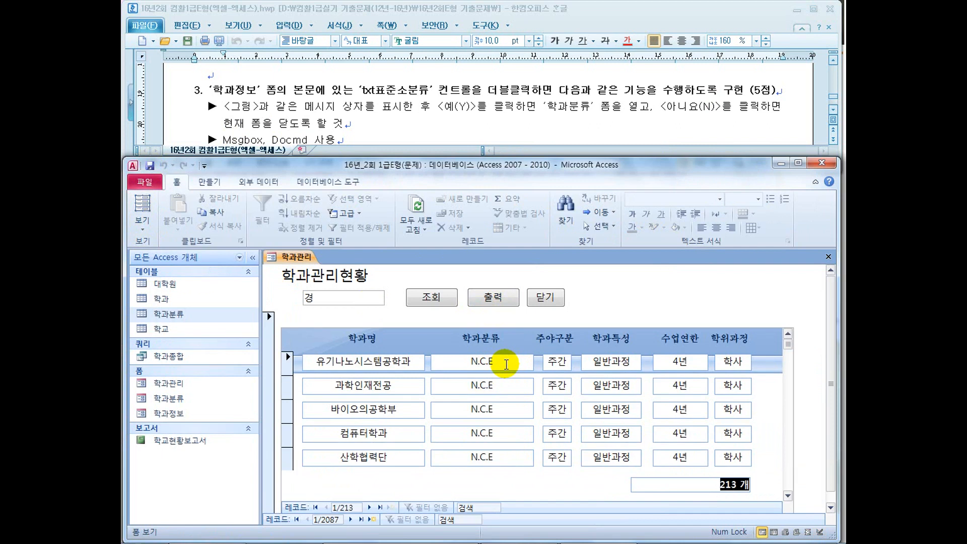
- Test the first record's 학과분류 message box against question 3's picture, answer Yes, and close the opened 학과분류 form
double_click(506, 364)
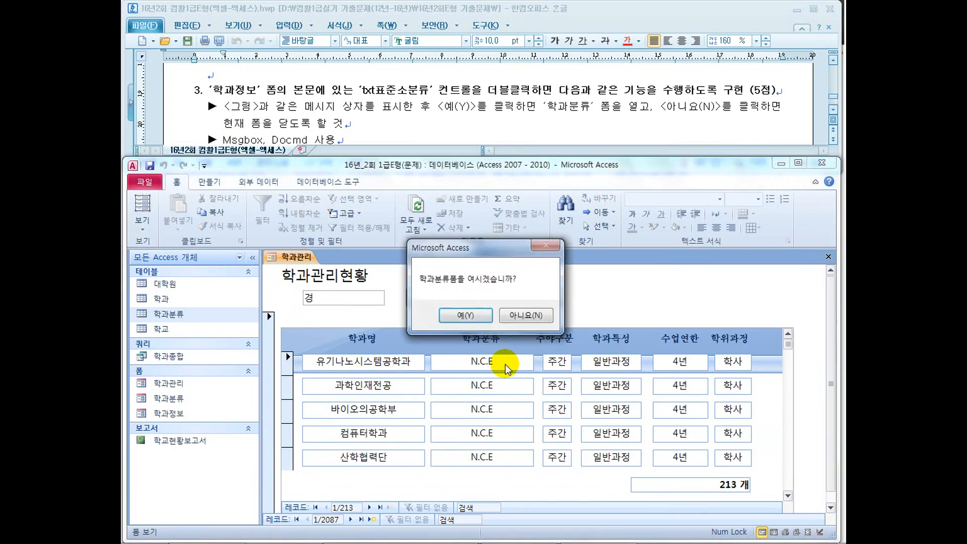
click(401, 112)
scroll(401, 107, down, 1)
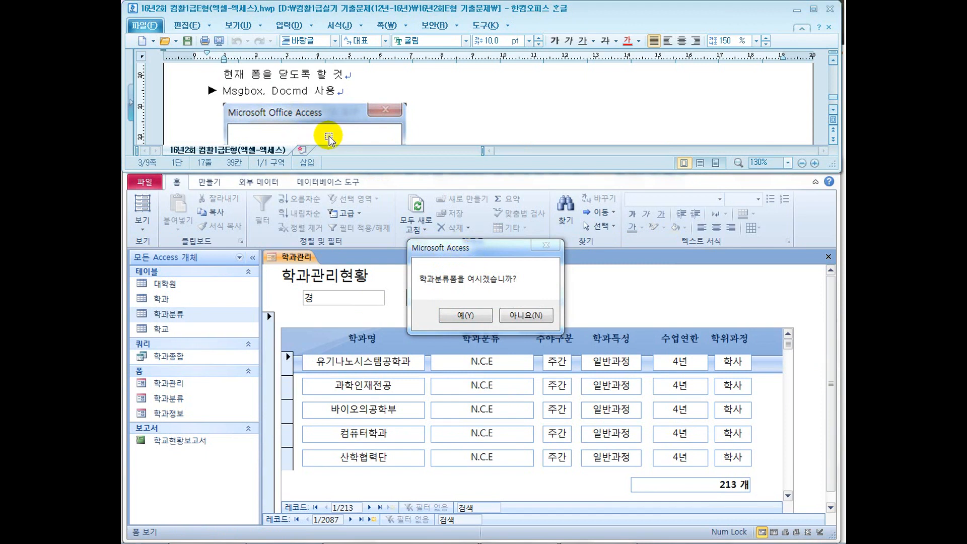
click(458, 113)
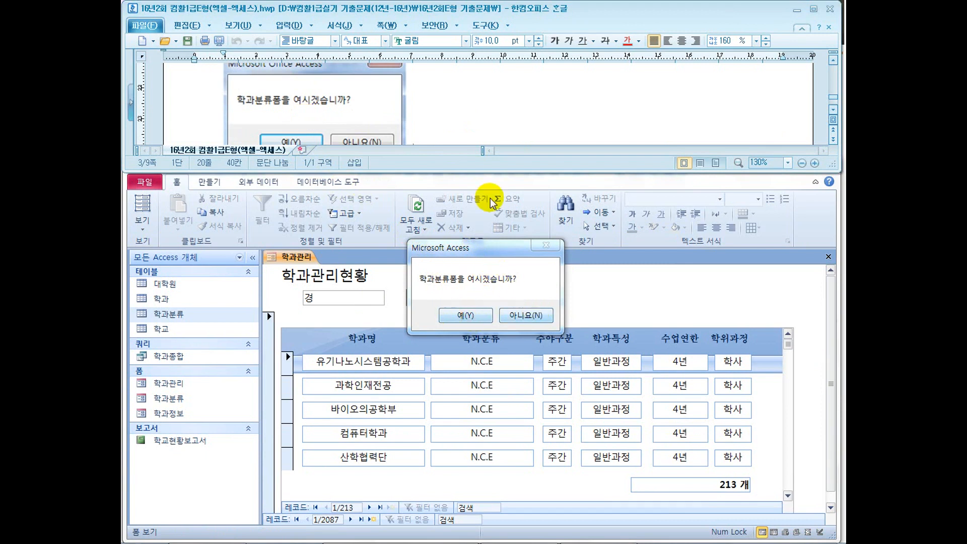
scroll(466, 100, up, 2)
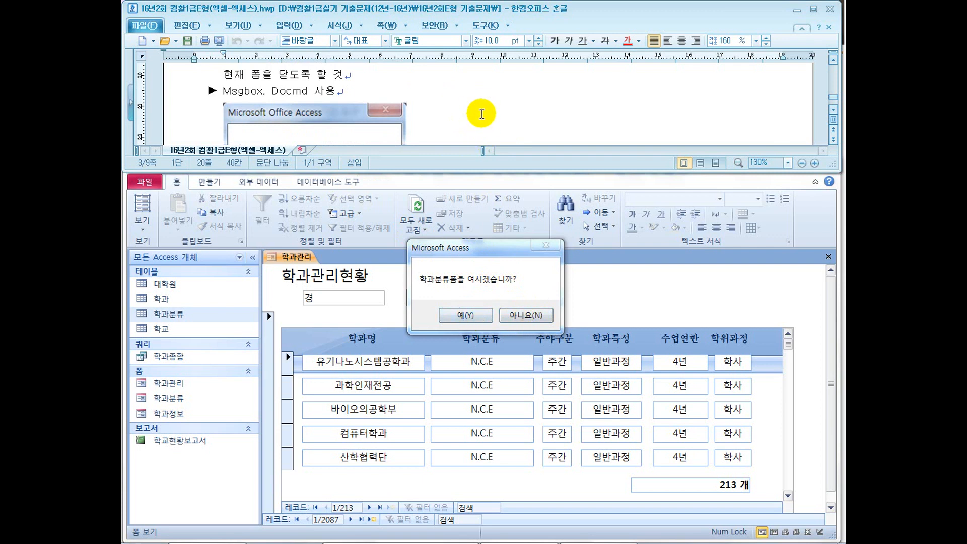
scroll(482, 114, up, 1)
click(467, 316)
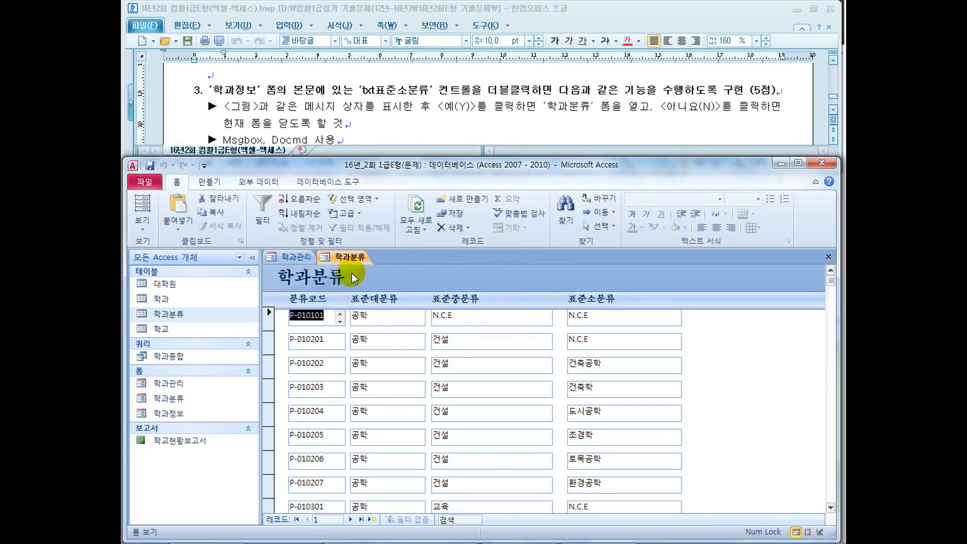
click(828, 258)
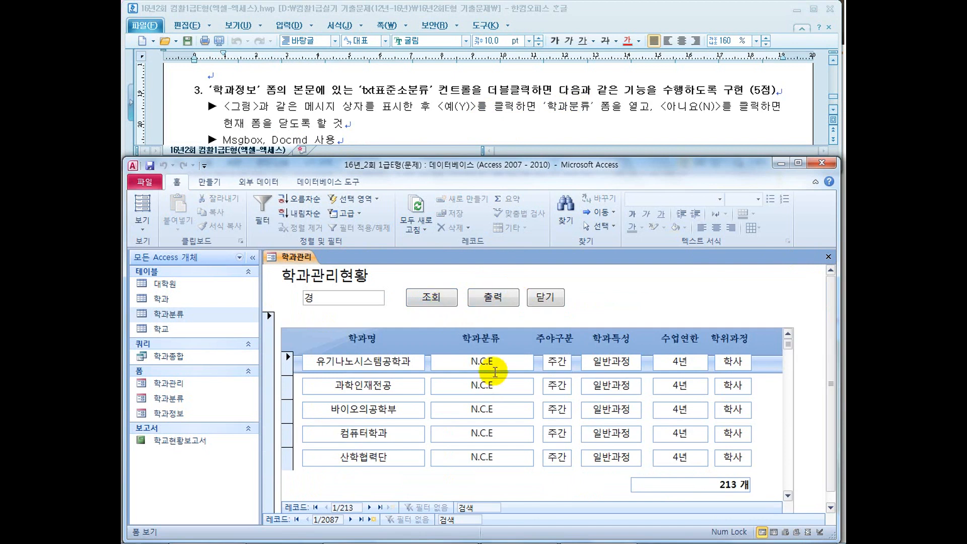
- Trigger the 학과분류 message box again, answer No, and save the changes to the 학과정보 form
double_click(495, 371)
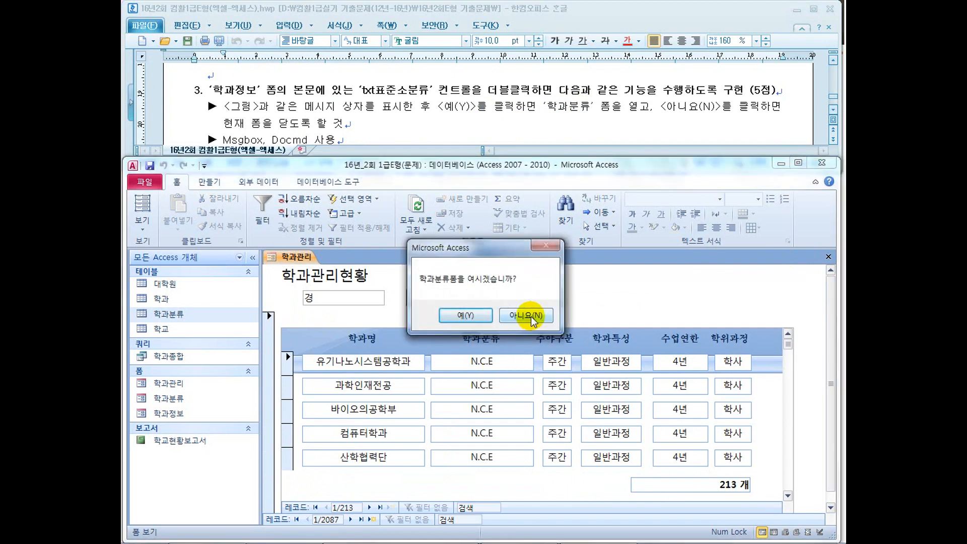
click(528, 316)
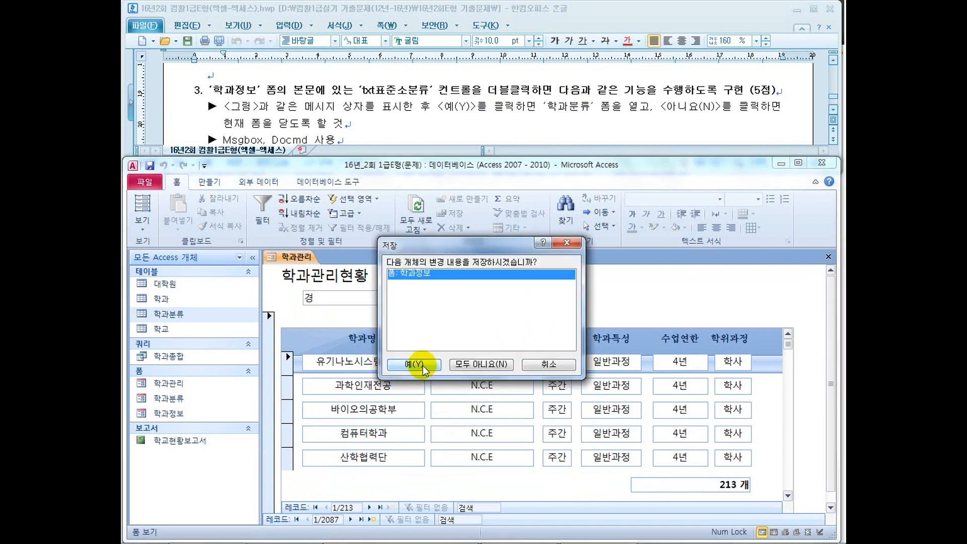
click(418, 364)
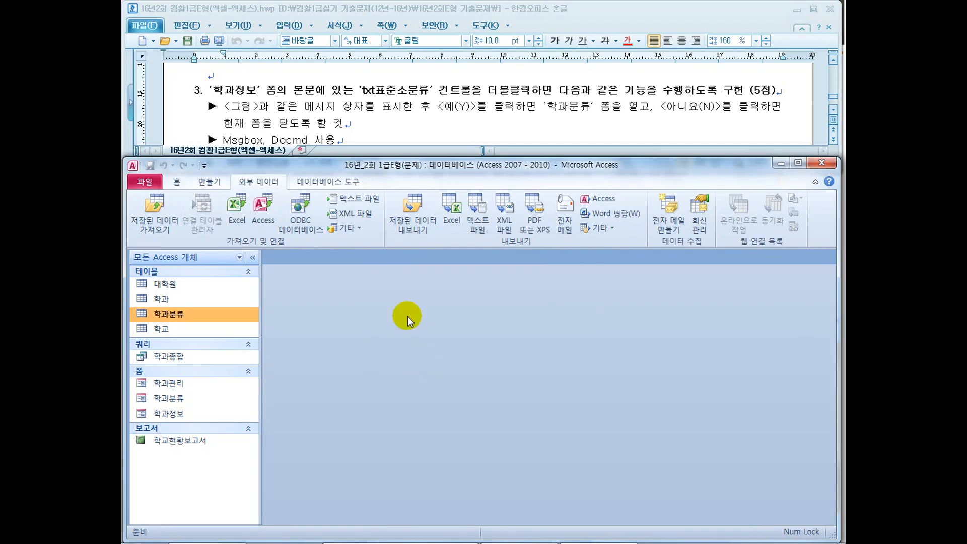
- Read on to the 문제4 heading in the exam document, and switch to the PowerPoint slide show at the 문제3-3 solution
click(382, 130)
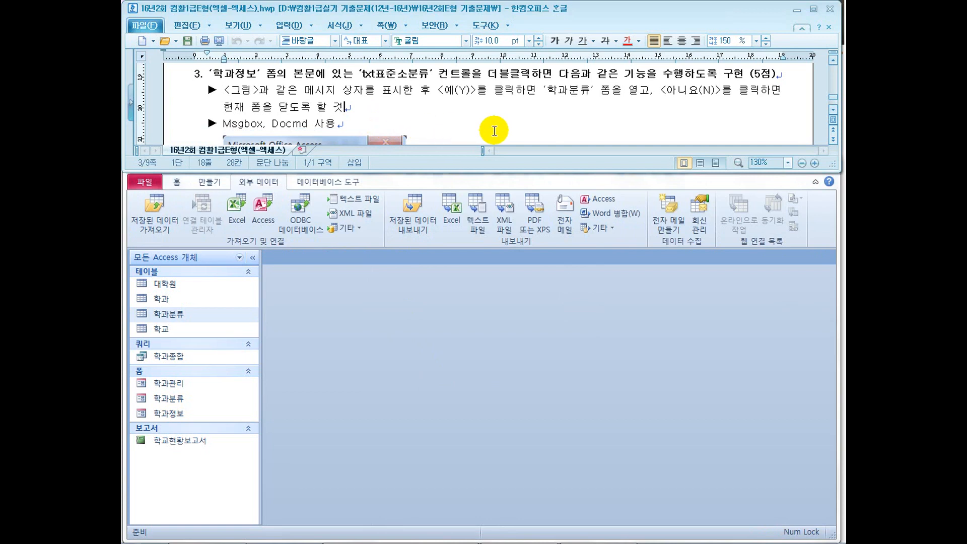
scroll(494, 130, down, 6)
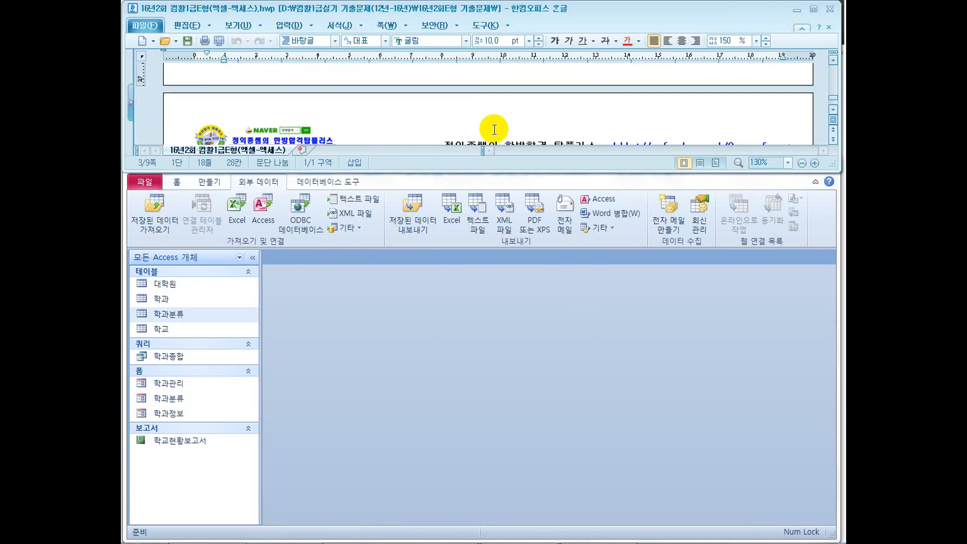
scroll(494, 130, down, 2)
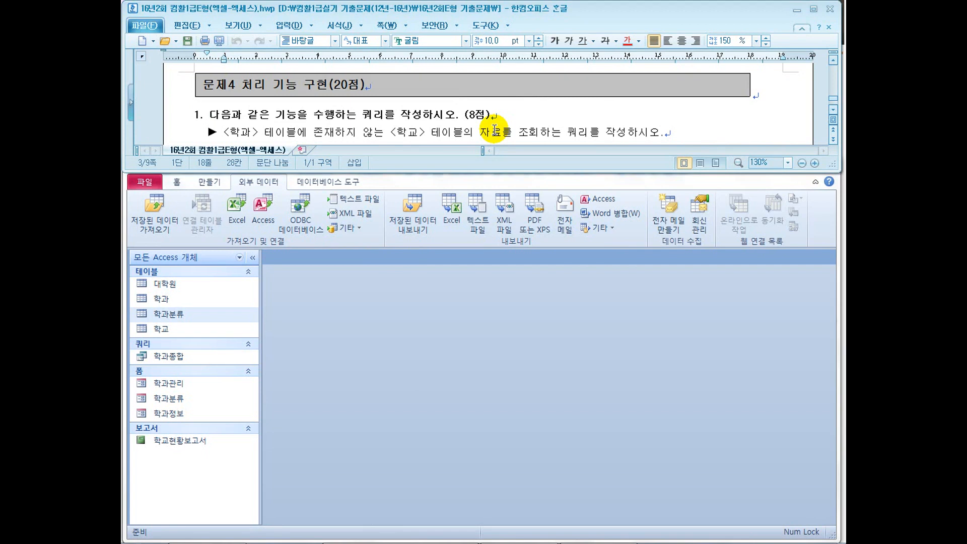
key(super)
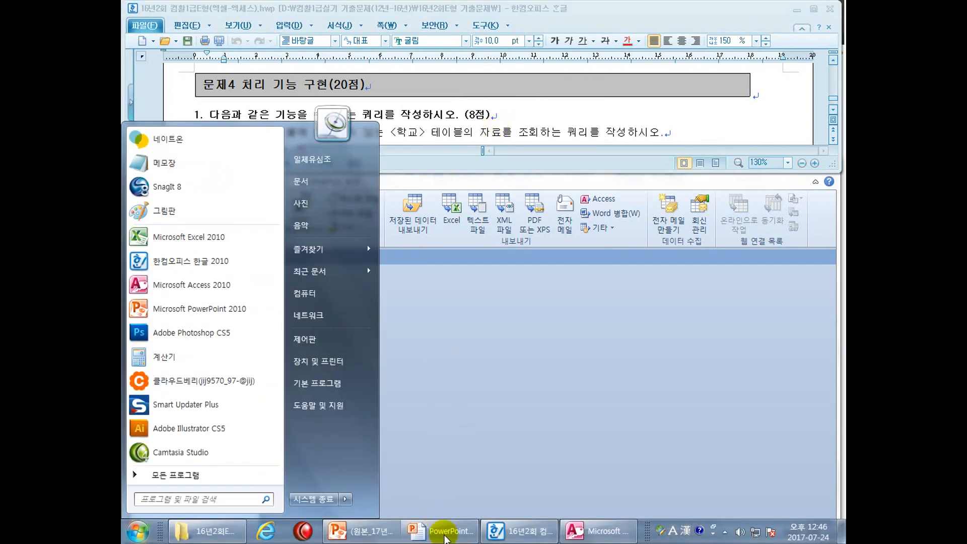
click(443, 528)
click(402, 421)
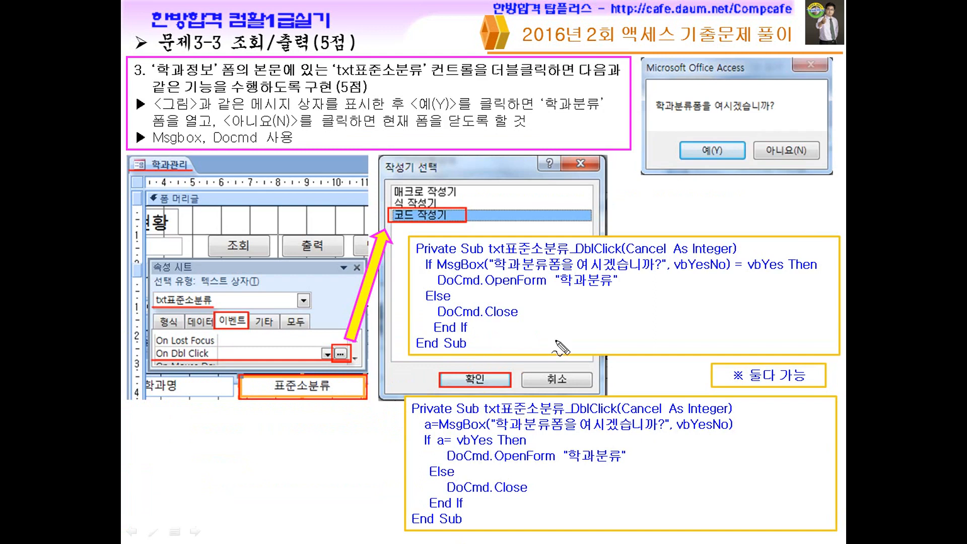
- Underline MsgBox and DoCmd in the first solution procedure with the pen, and clear those marks
drag(439, 278, 489, 275)
drag(437, 286, 480, 284)
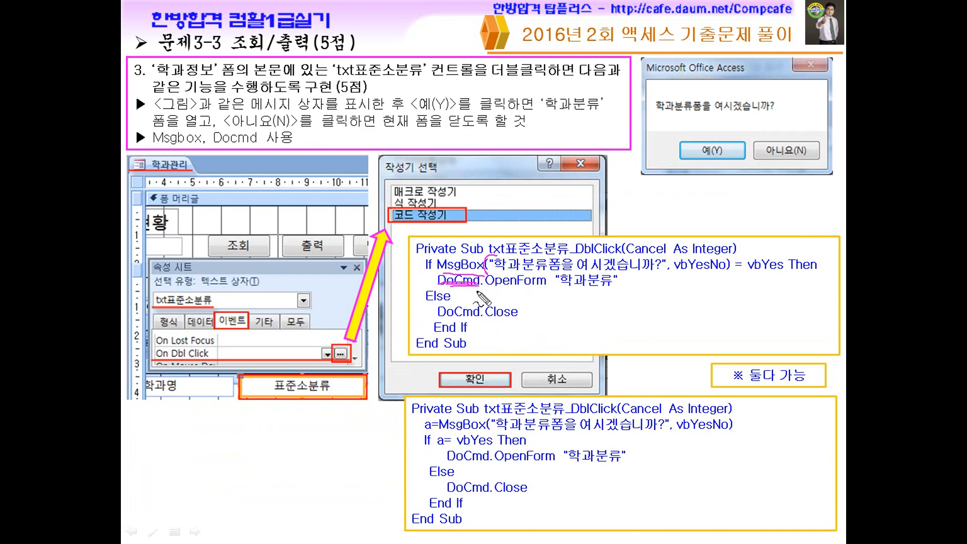
key(Escape)
key(ctrl+p)
- Underline MsgBox in both solution procedures, and mark the variable a and the message argument in the second one
drag(438, 272, 480, 273)
drag(438, 432, 496, 435)
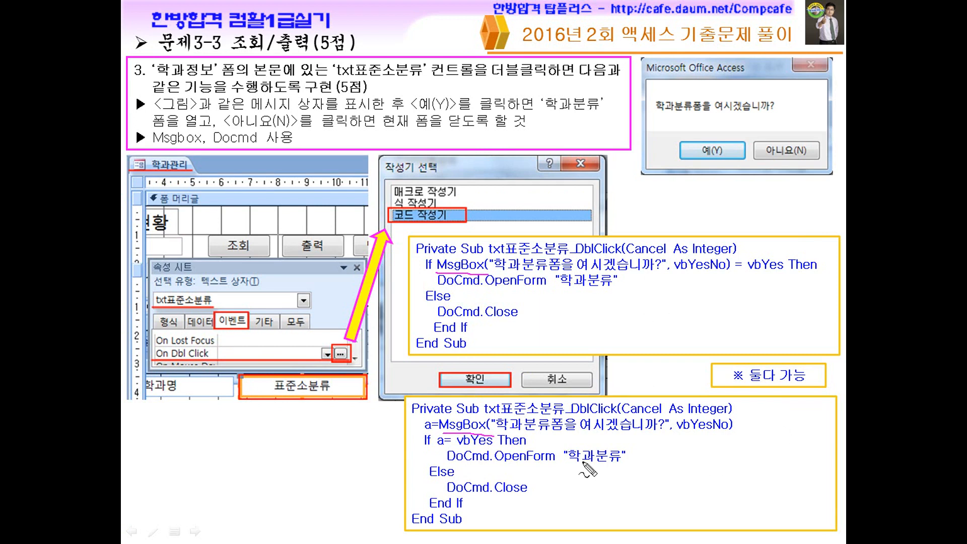
drag(434, 432, 437, 433)
drag(437, 444, 445, 445)
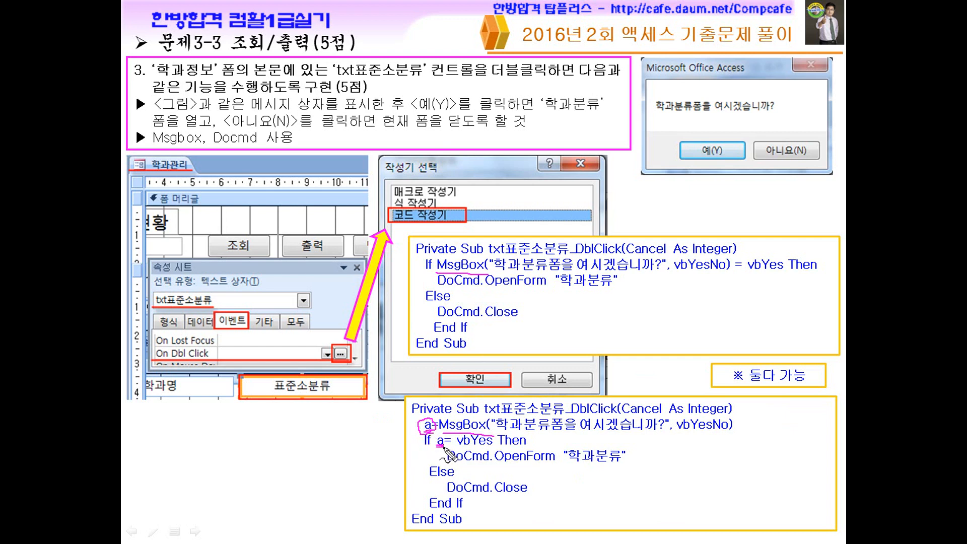
drag(510, 435, 647, 436)
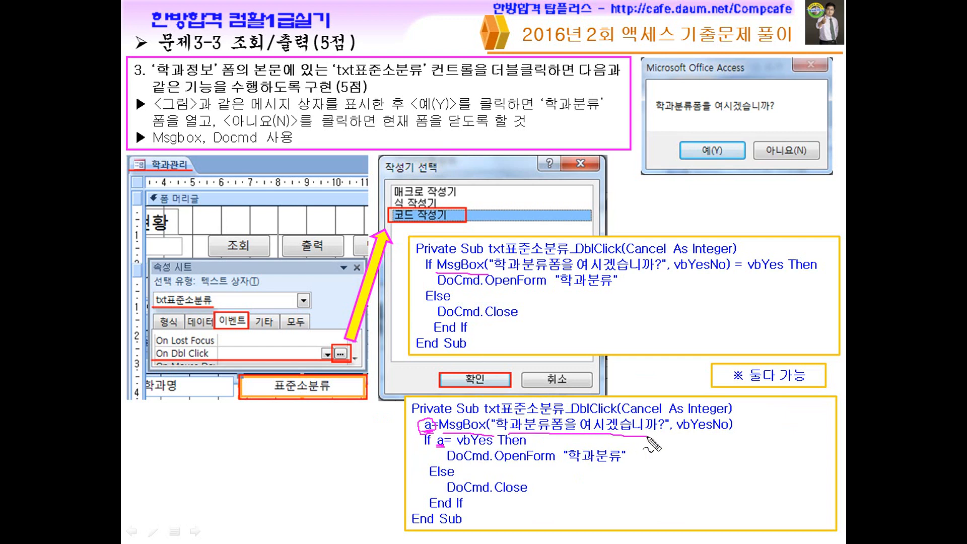
- Underline vbYes, "학과분류", Else and Close in the second procedure, and mark the MsgBox call and circle vbYes in the first
drag(460, 448, 494, 448)
drag(573, 462, 637, 462)
drag(431, 476, 526, 495)
drag(471, 272, 557, 272)
drag(723, 275, 773, 283)
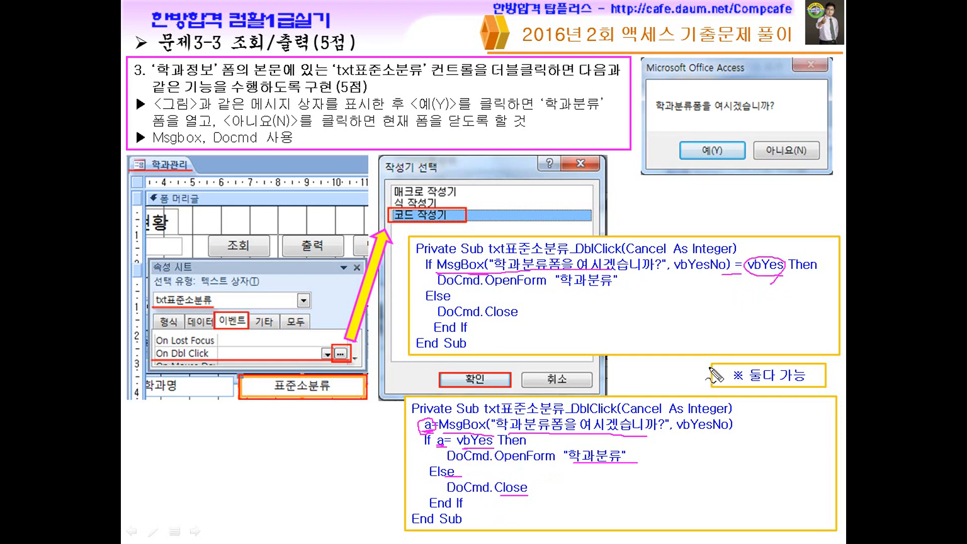
- Advance to the MsgBox 사용법 slide, draw an opening parenthesis after MsgBox in example ①, and circle the 확인 button
key(Page_Down)
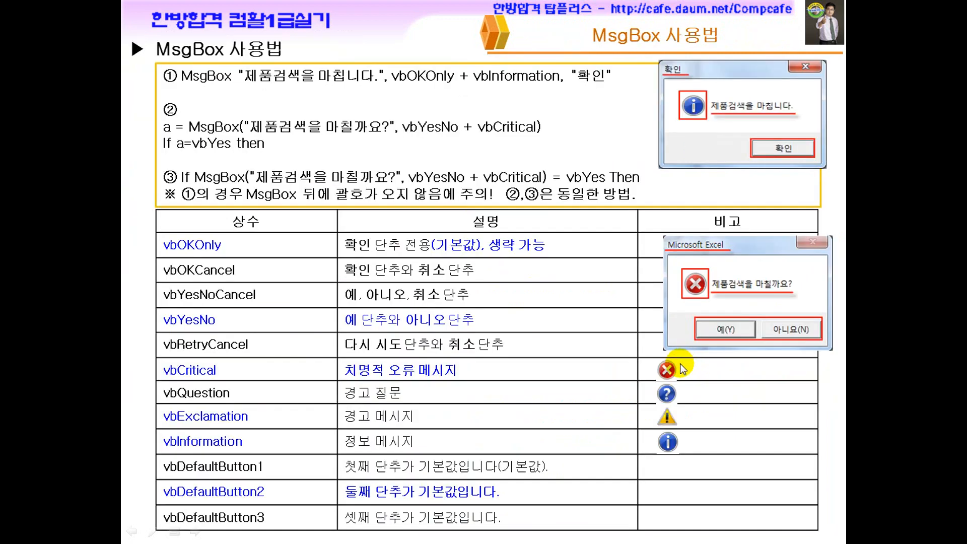
key(ctrl+shift+d)
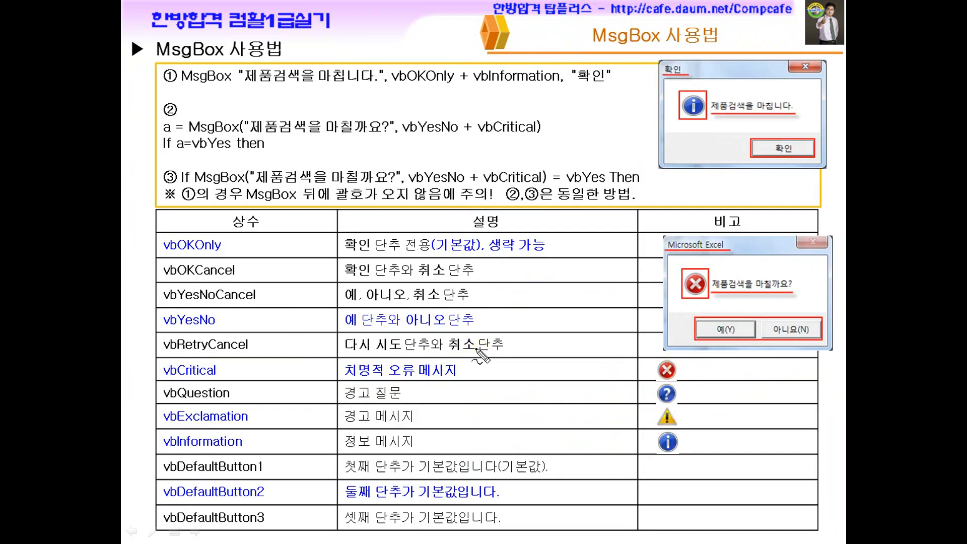
mouse_move(180, 85)
mouse_down()
mouse_move(228, 87)
mouse_move(234, 65)
mouse_move(241, 92)
mouse_up()
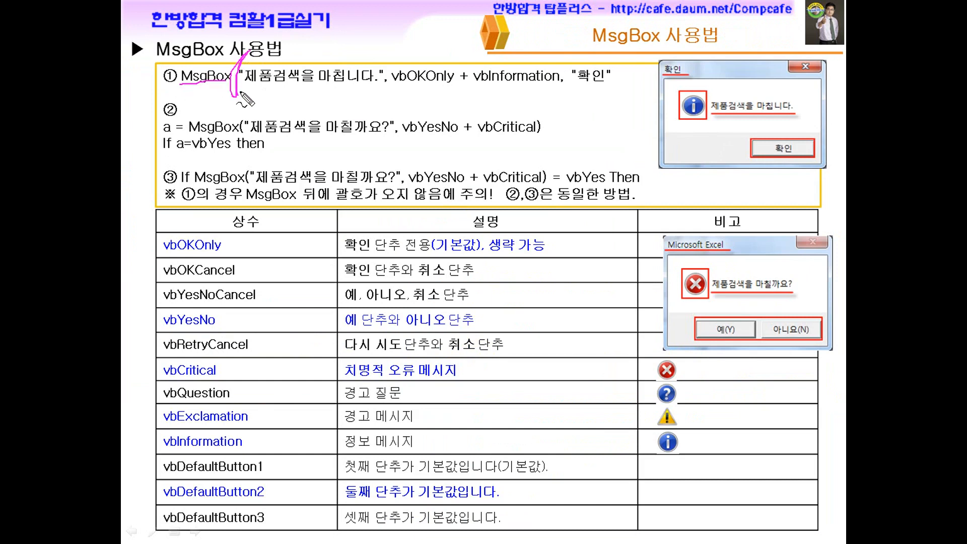
key(e)
drag(240, 58, 229, 99)
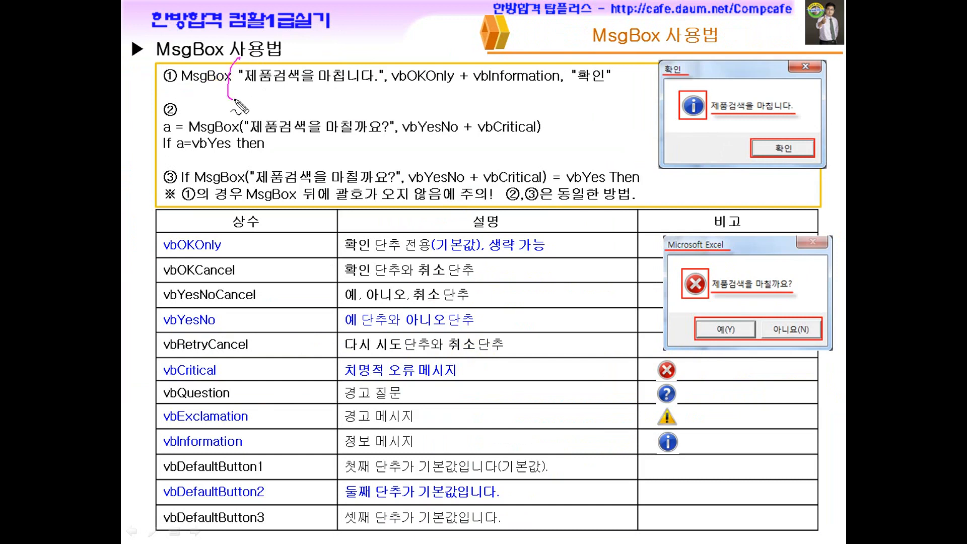
mouse_move(761, 159)
mouse_down()
mouse_move(798, 162)
mouse_move(784, 167)
mouse_up()
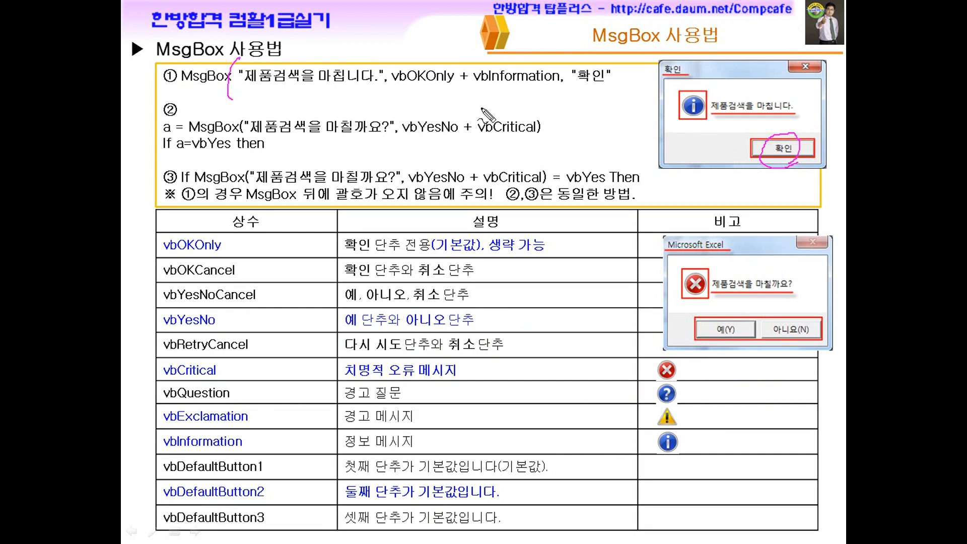
- Mark the MsgBox calls in examples ② and ③ and the 예/아니요 buttons, bracket both examples together, and erase all ink
drag(189, 134, 244, 137)
mouse_move(737, 321)
mouse_down()
mouse_move(764, 304)
mouse_move(799, 305)
mouse_up()
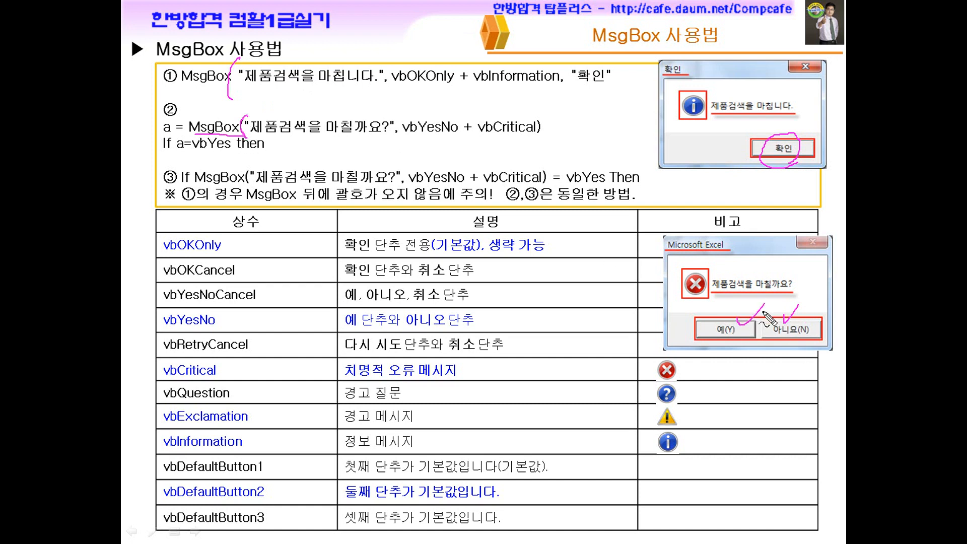
drag(179, 152, 190, 153)
mouse_move(164, 139)
mouse_down()
mouse_move(185, 145)
mouse_move(174, 136)
mouse_up()
drag(195, 184, 301, 187)
drag(369, 185, 542, 185)
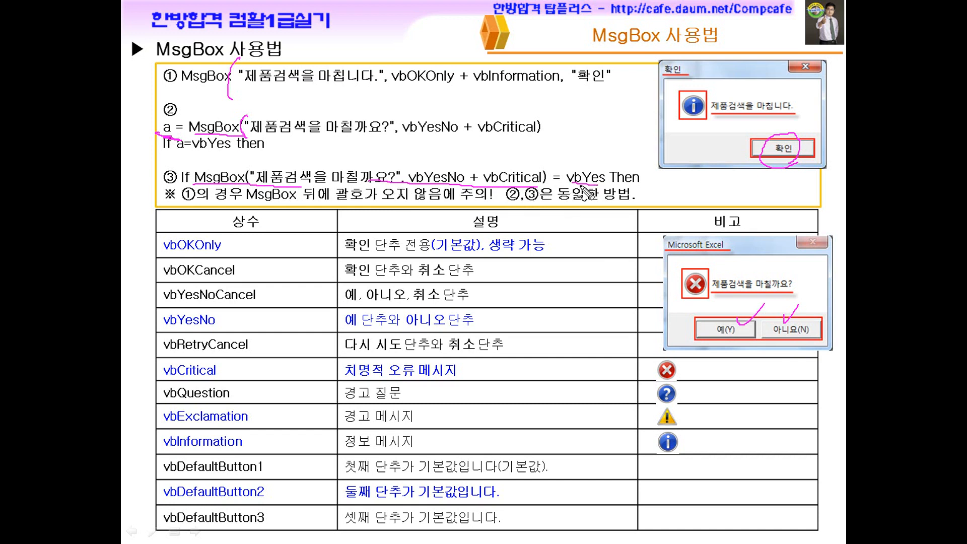
drag(153, 113, 152, 179)
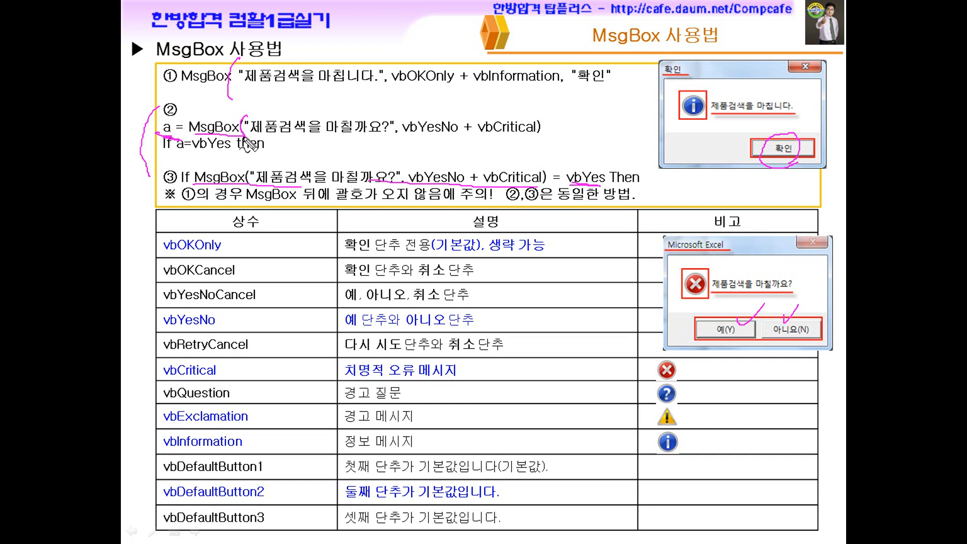
key(e)
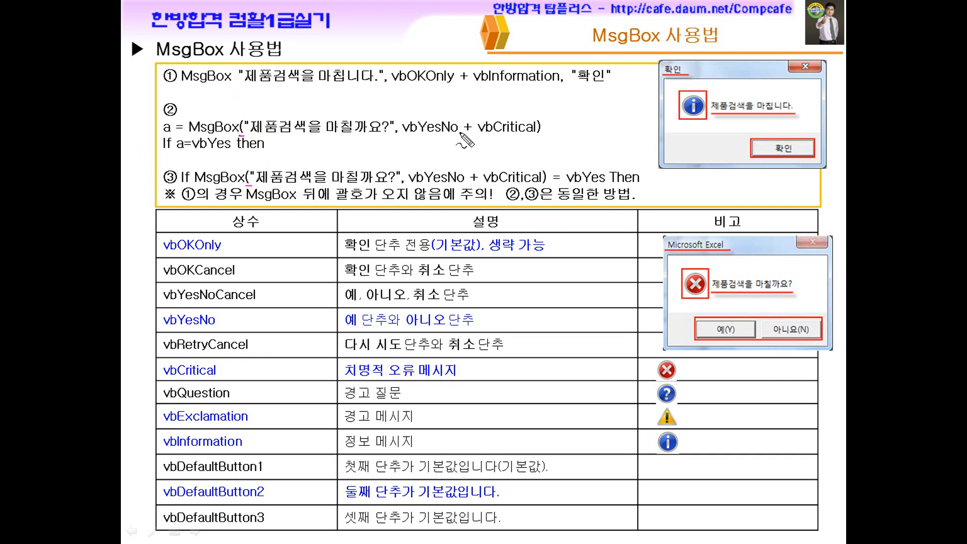
- Annotate example ①'s parenthesis position, vbOKOnly with the note 생략, and vbInformation, mark the matching 확인 button and icon, and erase the ink
drag(770, 139, 791, 128)
drag(235, 60, 239, 94)
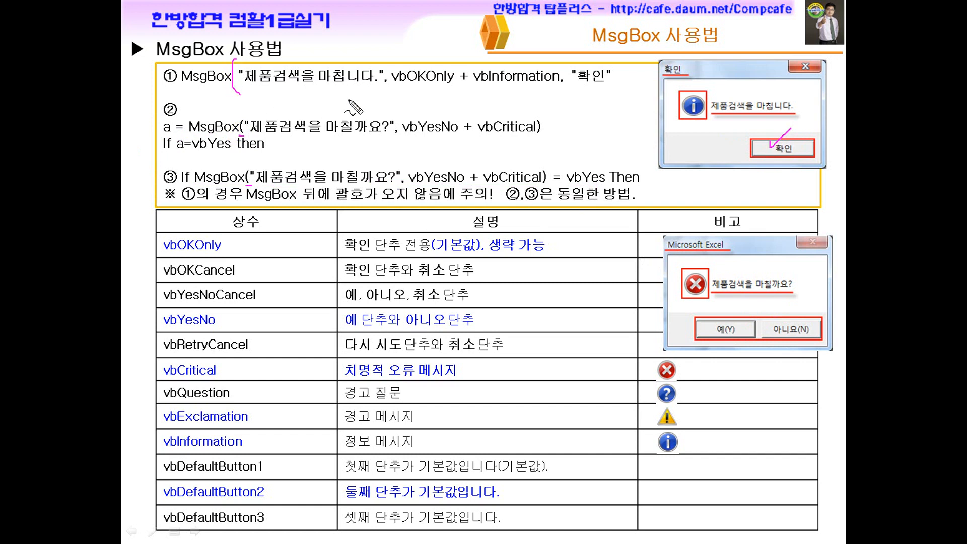
mouse_move(406, 86)
mouse_down()
mouse_move(452, 88)
mouse_move(429, 98)
mouse_move(446, 110)
mouse_up()
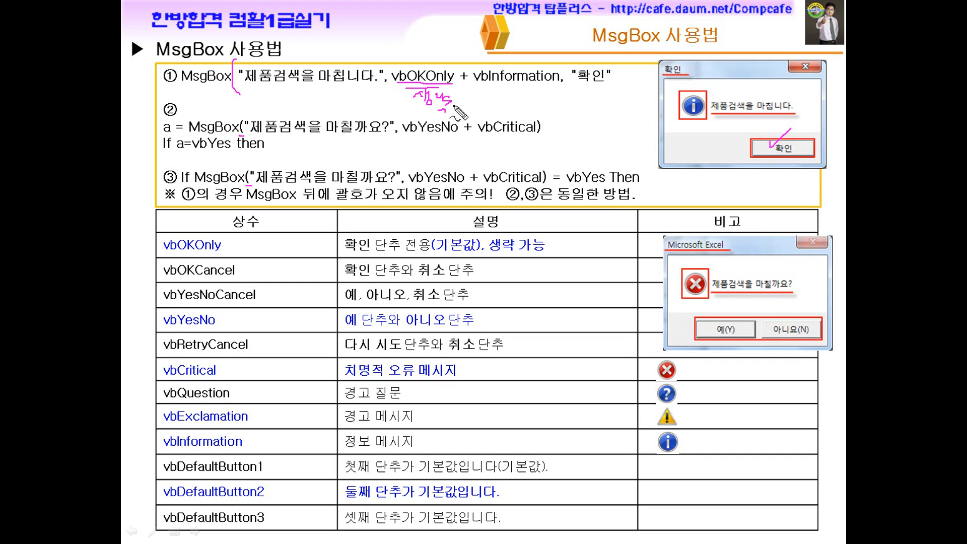
mouse_move(715, 117)
mouse_down()
mouse_move(705, 91)
mouse_move(680, 123)
mouse_move(705, 121)
mouse_move(702, 129)
mouse_up()
drag(473, 89, 539, 88)
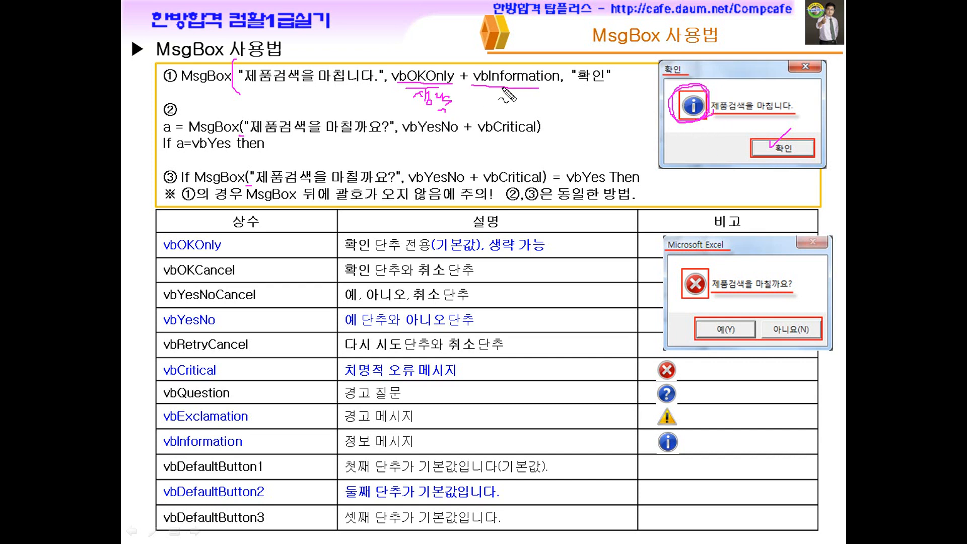
mouse_move(461, 70)
mouse_down()
mouse_move(461, 86)
mouse_move(414, 92)
mouse_move(446, 98)
mouse_up()
key(e)
- Cross out vbOKOnly and the plus sign in example ①, underline vbInformation, and erase the ink
mouse_move(443, 62)
mouse_down()
mouse_move(417, 87)
mouse_move(447, 93)
mouse_move(465, 69)
mouse_move(456, 94)
mouse_move(537, 91)
mouse_up()
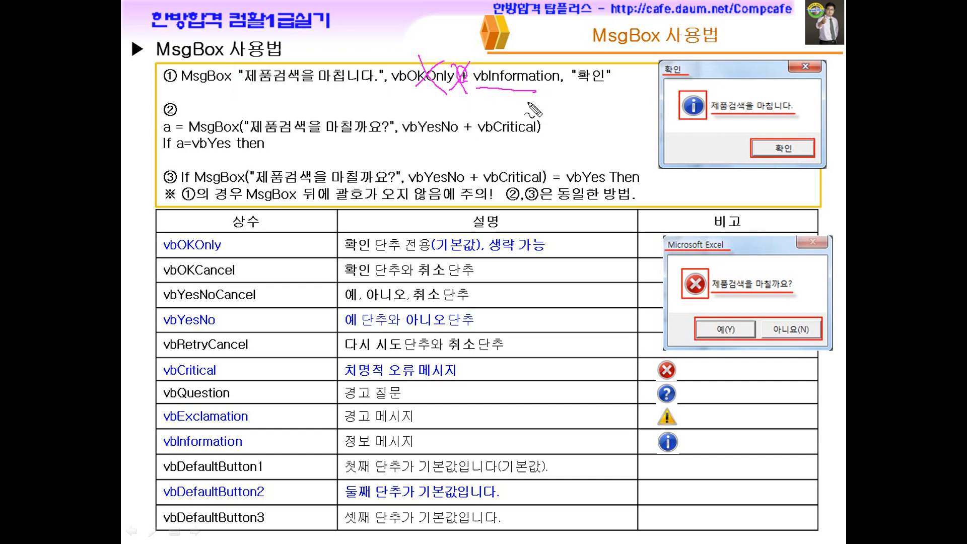
drag(478, 82, 544, 92)
key(e)
- Underline vbYesNo and vbCritical in example ②, mark the plus sign between them, and circle the critical icon in the second message box
drag(410, 132, 455, 134)
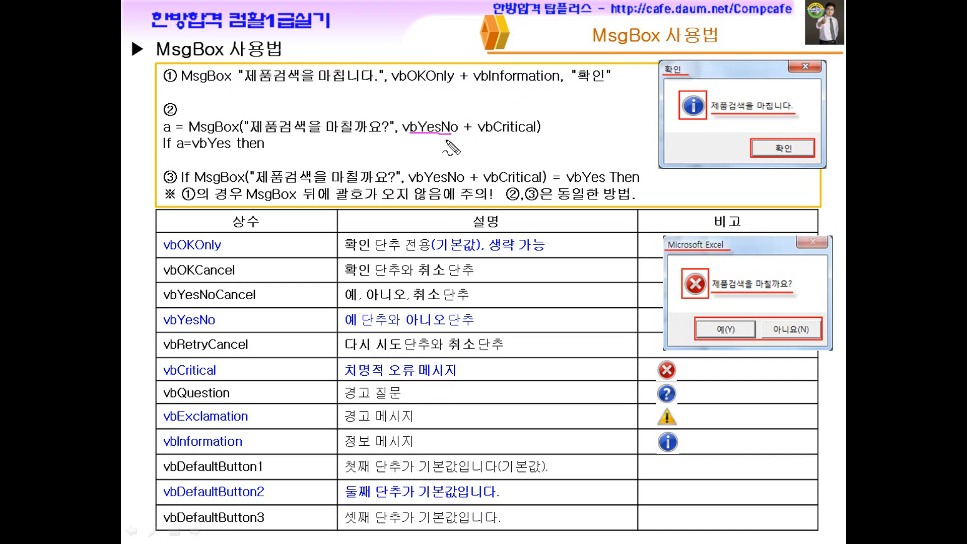
mouse_move(711, 275)
mouse_down()
mouse_move(691, 302)
mouse_move(694, 288)
mouse_up()
mouse_move(483, 137)
mouse_down()
mouse_move(533, 137)
mouse_move(469, 126)
mouse_move(468, 117)
mouse_up()
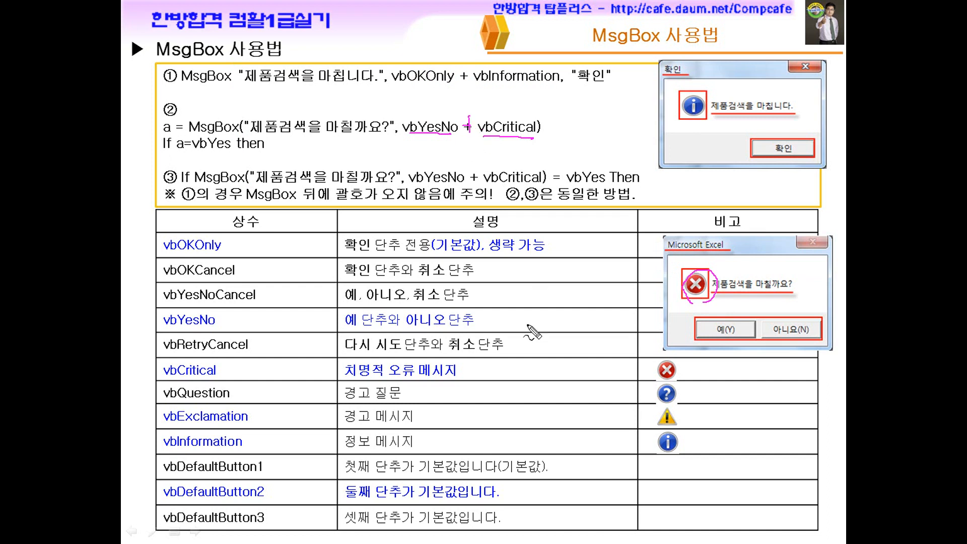
- Mark the vbCritical, vbQuestion and vbInformation rows in the constants table and bracket the four icons in the 비고 column
drag(650, 371, 658, 366)
drag(193, 375, 216, 375)
click(244, 393)
drag(264, 438, 275, 434)
drag(656, 364, 649, 450)
drag(698, 361, 685, 450)
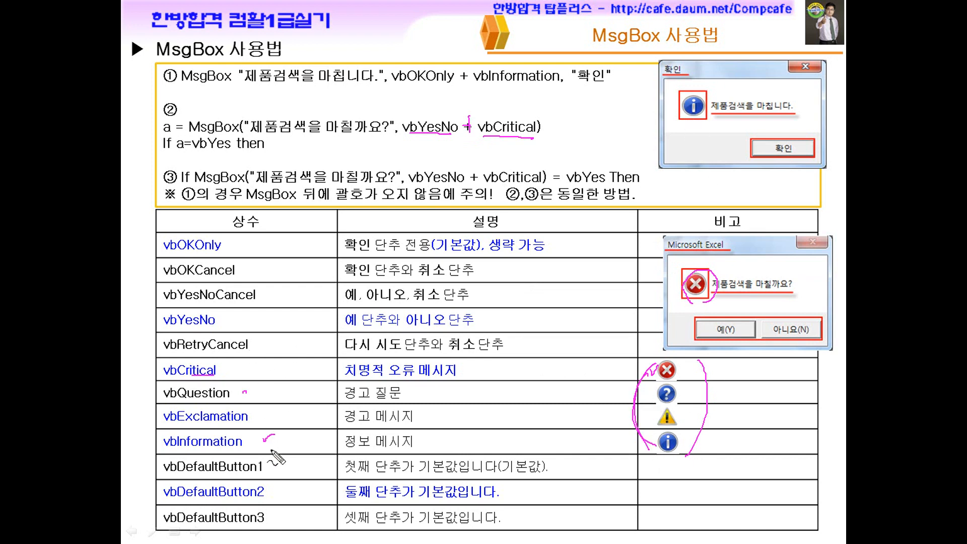
- Circle the "확인" title argument and the first dialog's title, cross out both dialog titles, mark example ②'s closing parenthesis, and erase all ink
mouse_move(582, 85)
mouse_down()
mouse_move(622, 70)
mouse_move(602, 86)
mouse_up()
mouse_move(695, 72)
mouse_down()
mouse_move(655, 63)
mouse_move(661, 80)
mouse_move(694, 71)
mouse_up()
drag(579, 83, 603, 86)
drag(719, 253, 666, 254)
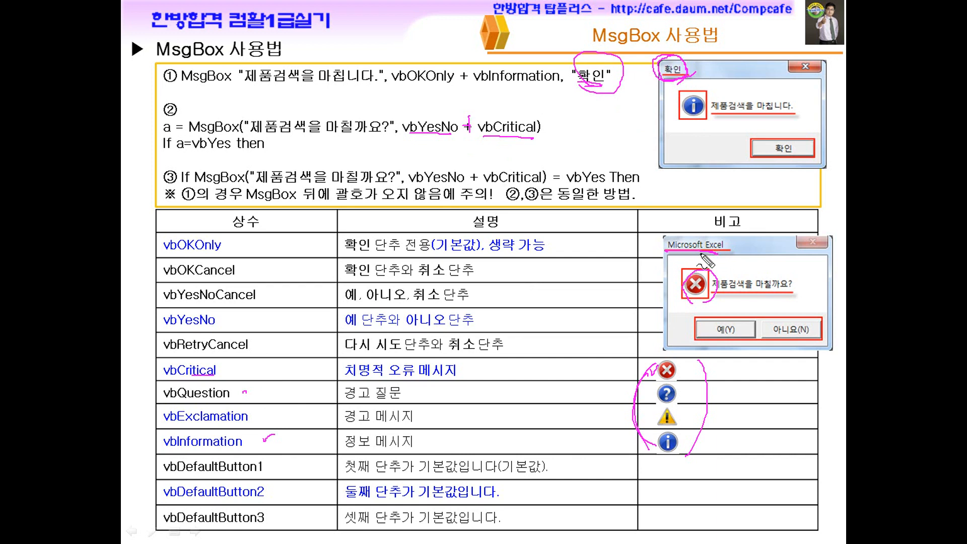
drag(540, 120, 539, 131)
drag(683, 58, 656, 77)
drag(703, 238, 690, 261)
drag(686, 235, 703, 262)
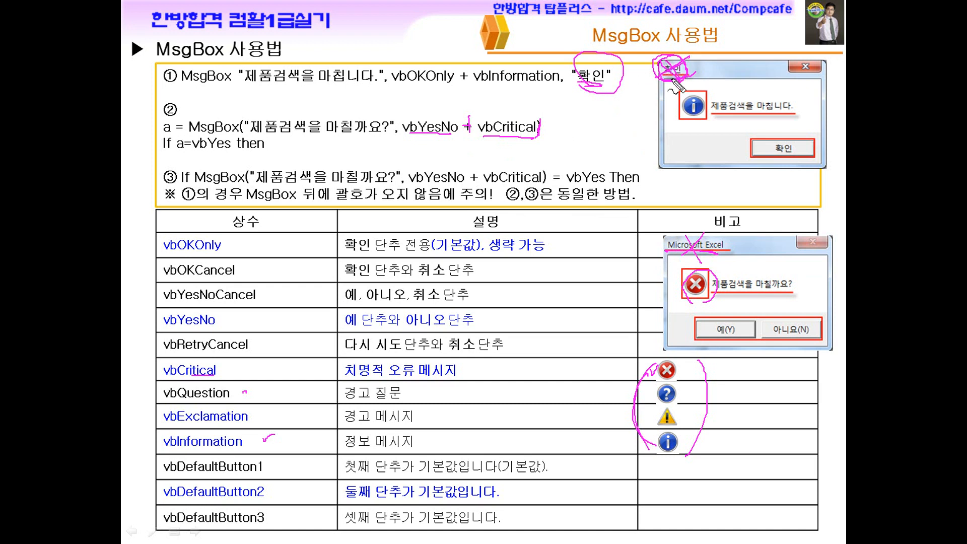
key(e)
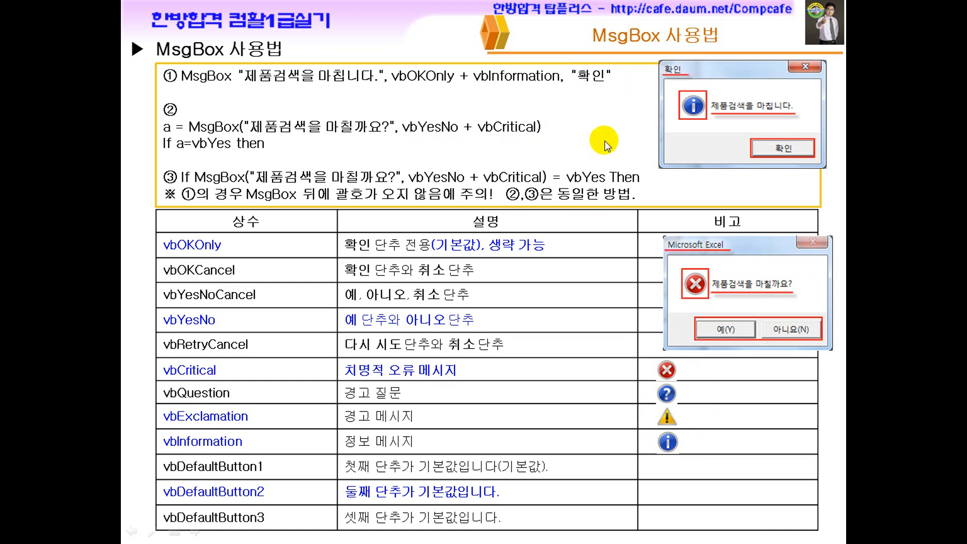
- Cross out the "확인" argument in example ①, mark the end of example ②, circle the Microsoft Excel title, and erase the ink
mouse_move(580, 81)
mouse_down()
mouse_move(596, 84)
mouse_move(575, 74)
mouse_move(598, 93)
mouse_up()
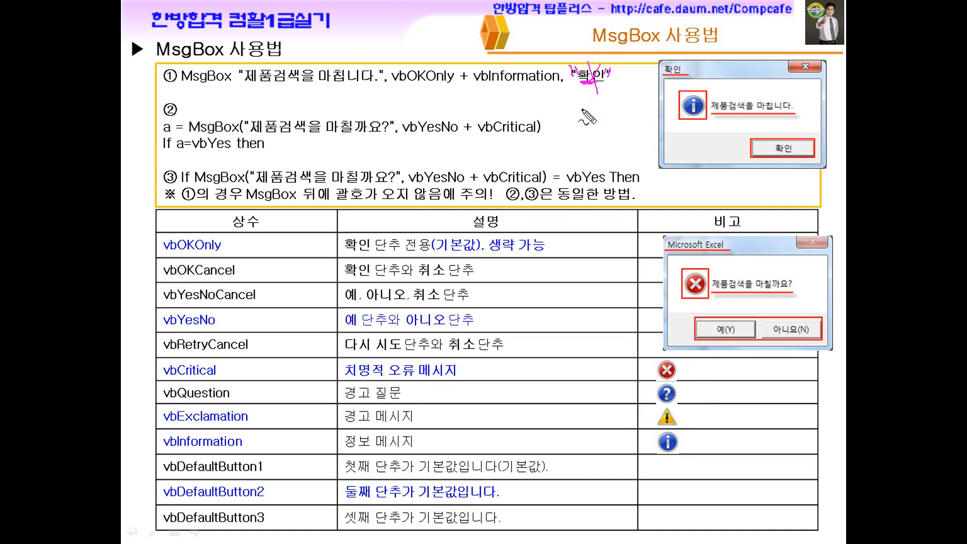
click(537, 138)
drag(717, 233, 731, 262)
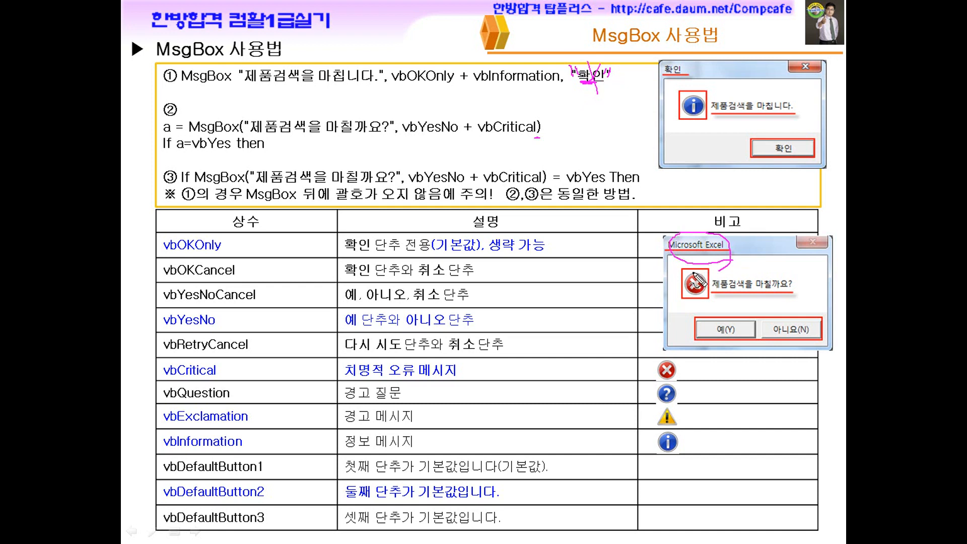
key(e)
- Tick vbOKOnly and vbOKCancel, circle the 확인 button, and mark the vbOKCancel and vbYesNoCancel descriptions in the table
drag(231, 240, 247, 233)
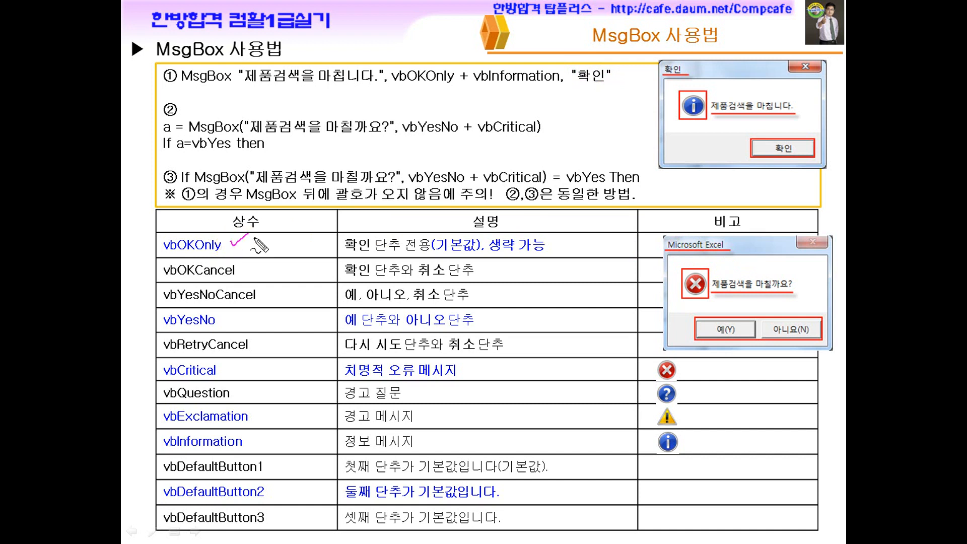
drag(798, 132, 779, 190)
drag(271, 271, 280, 260)
drag(349, 279, 443, 283)
mouse_move(345, 300)
mouse_down()
mouse_move(443, 302)
mouse_move(428, 305)
mouse_up()
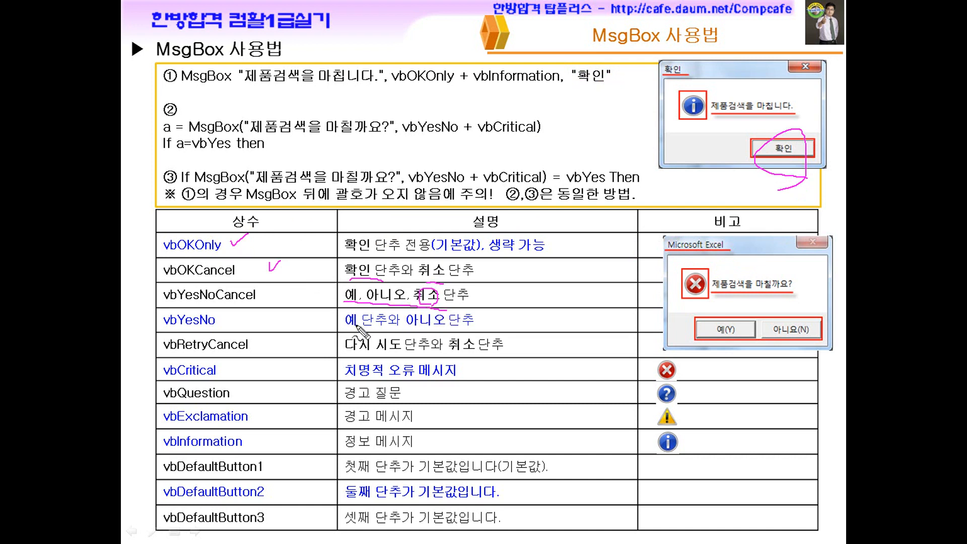
- Tick and underline vbYesNo, re-tick vbOKOnly, underline vbCritical and its description, and bracket the four message icons
drag(167, 330, 224, 331)
drag(233, 242, 246, 235)
drag(225, 321, 235, 316)
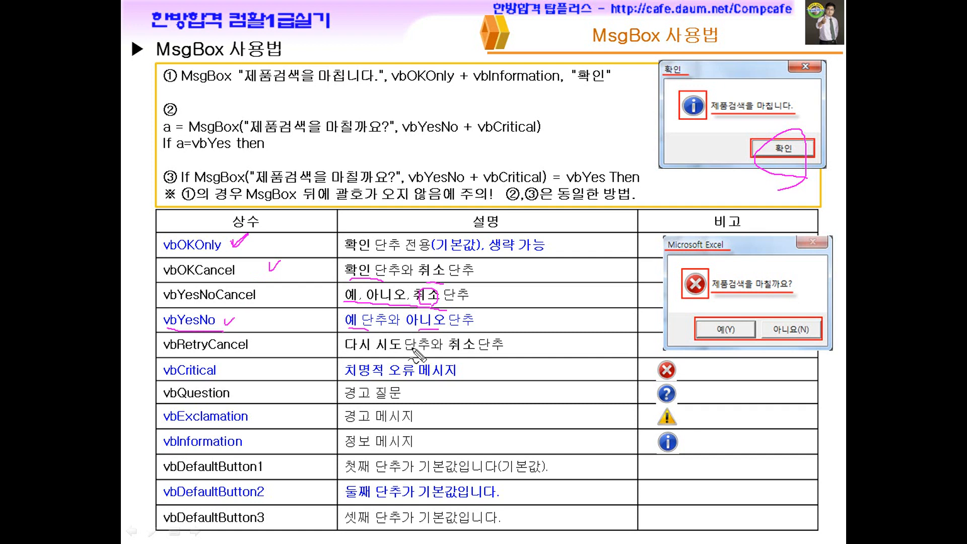
drag(177, 376, 225, 377)
drag(352, 375, 406, 378)
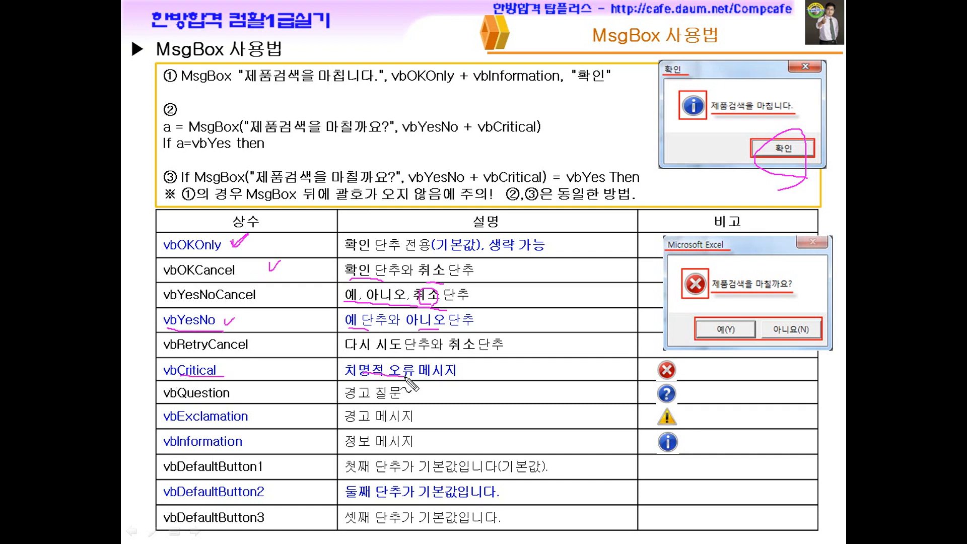
mouse_move(661, 360)
mouse_down()
mouse_move(652, 466)
mouse_move(681, 455)
mouse_up()
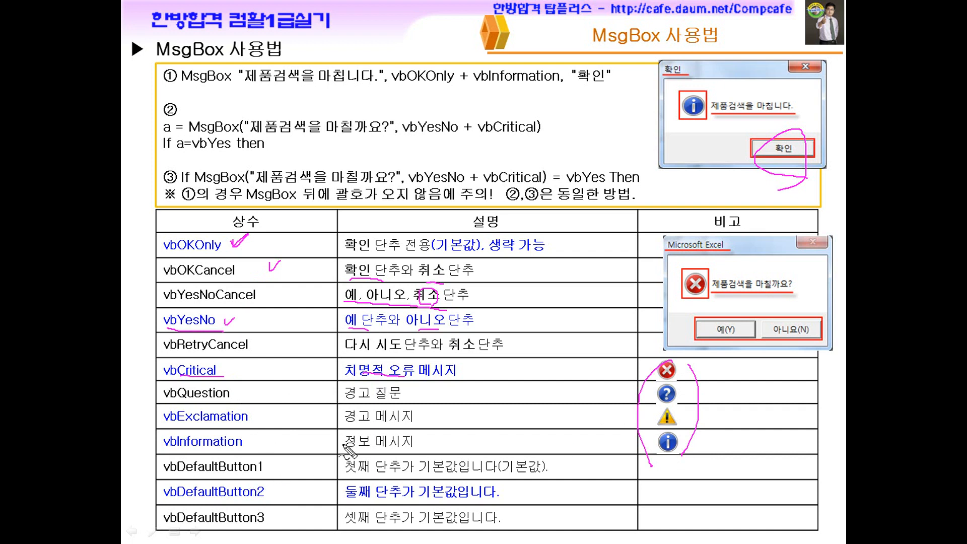
- Tick the 예 and 아니요 buttons, mark the vbDefaultButton2 row, and write "+ vb" with a blank line after vbCritical in example ②
drag(732, 317, 752, 317)
drag(771, 319, 795, 311)
drag(347, 501, 421, 499)
drag(277, 487, 290, 484)
drag(541, 127, 556, 127)
mouse_move(546, 117)
mouse_down()
mouse_move(544, 138)
mouse_move(569, 115)
mouse_up()
mouse_move(570, 112)
mouse_down()
mouse_move(574, 129)
mouse_move(612, 139)
mouse_up()
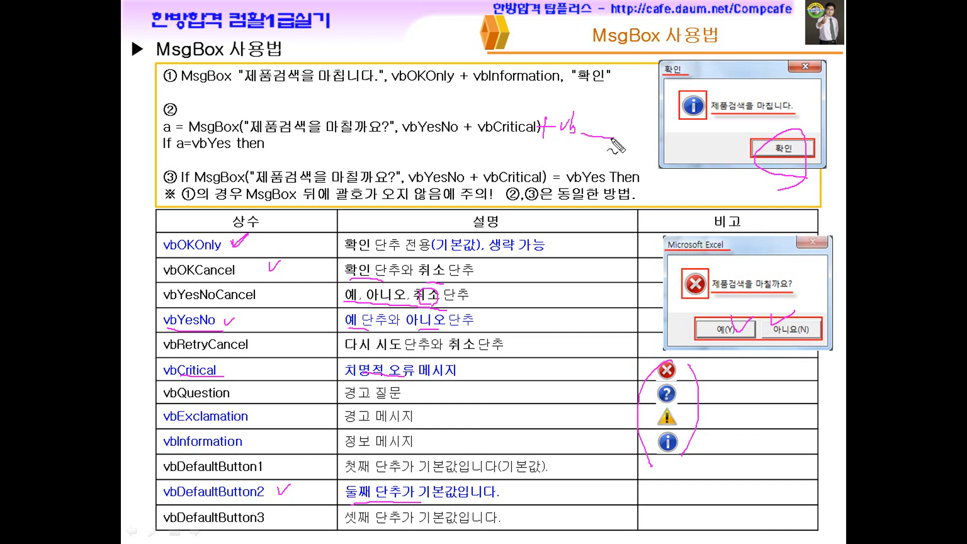
- Emphasize the added "+ vb" constant and vbCritical, mark the comma and vbOKOnly in example ①, and draw through vbDefaultButton2
drag(540, 125, 557, 124)
drag(550, 113, 550, 129)
drag(478, 135, 543, 135)
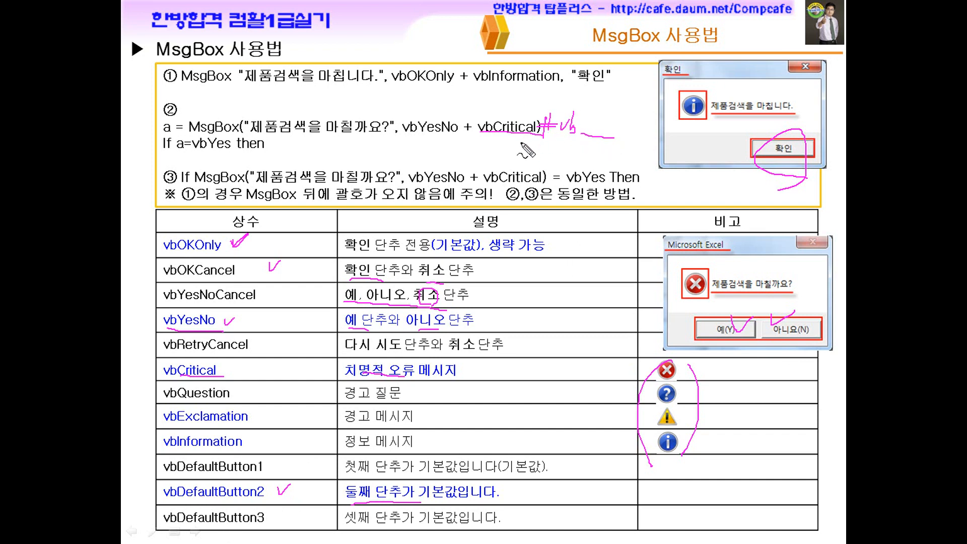
drag(386, 87, 383, 89)
drag(393, 90, 448, 92)
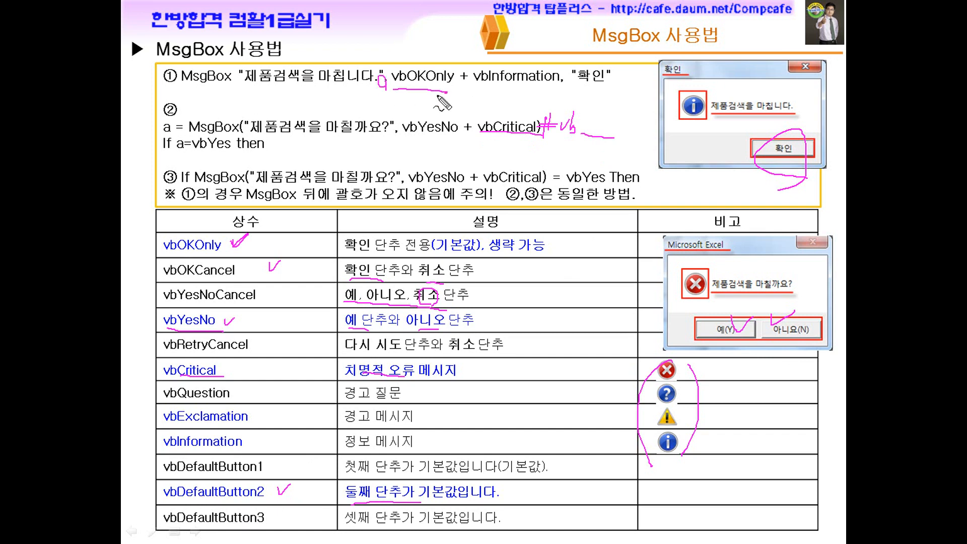
drag(563, 135, 622, 139)
drag(263, 500, 164, 492)
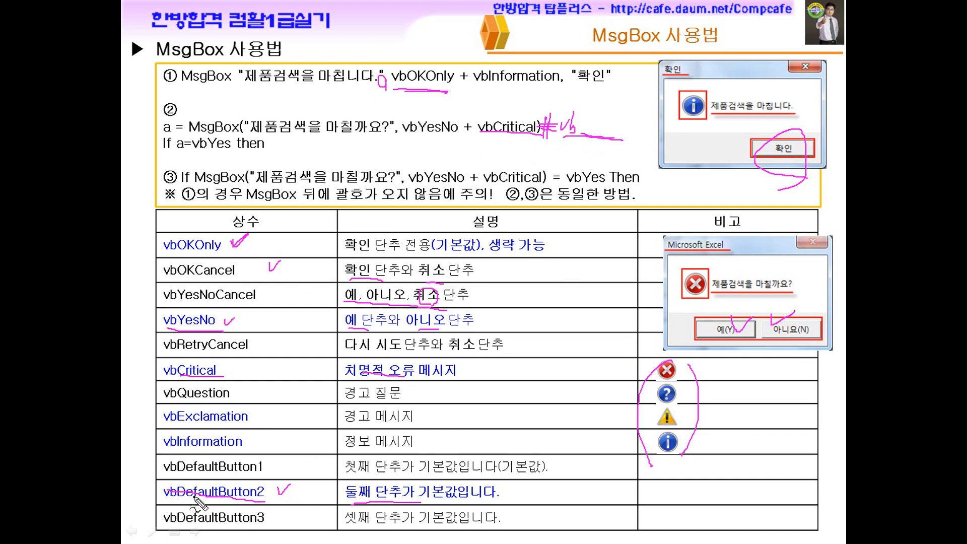
- Draw opening parentheses after MsgBox in all three examples, underline vbOKOnly again, and mark the plus signs in examples ① and ②
drag(238, 57, 247, 196)
drag(247, 109, 242, 137)
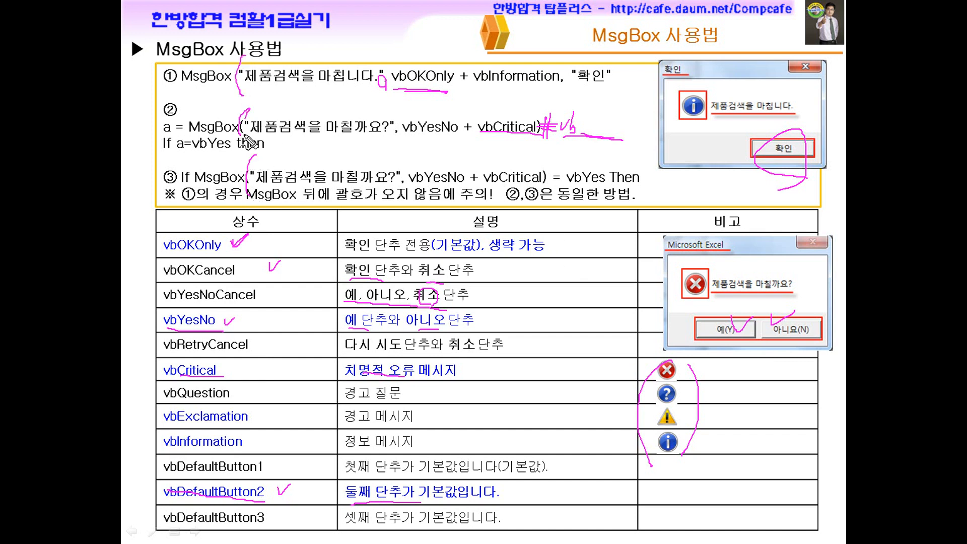
drag(397, 88, 466, 84)
drag(461, 122, 461, 137)
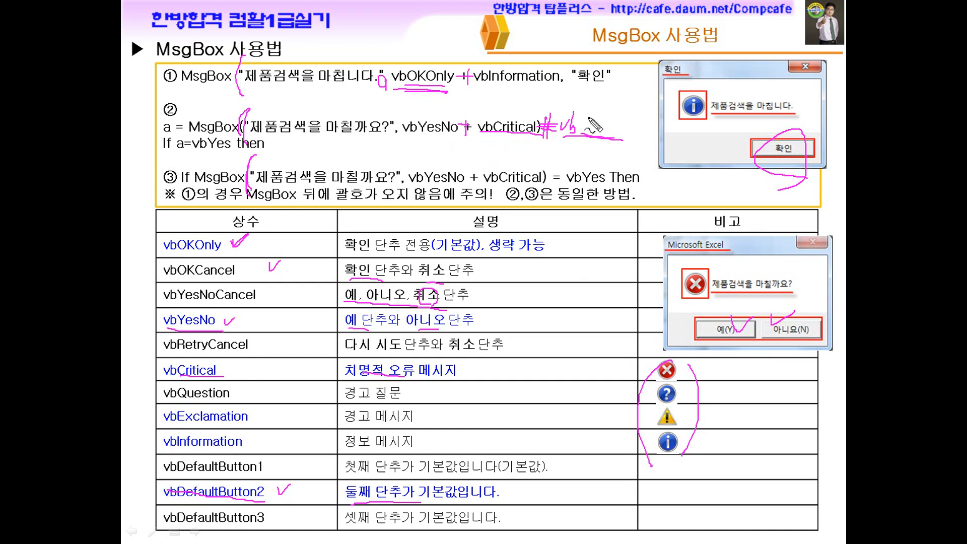
- Circle the "확인" argument and both message box titles, and clear all ink from the slide
drag(597, 76, 607, 65)
drag(690, 81, 675, 92)
drag(707, 233, 687, 250)
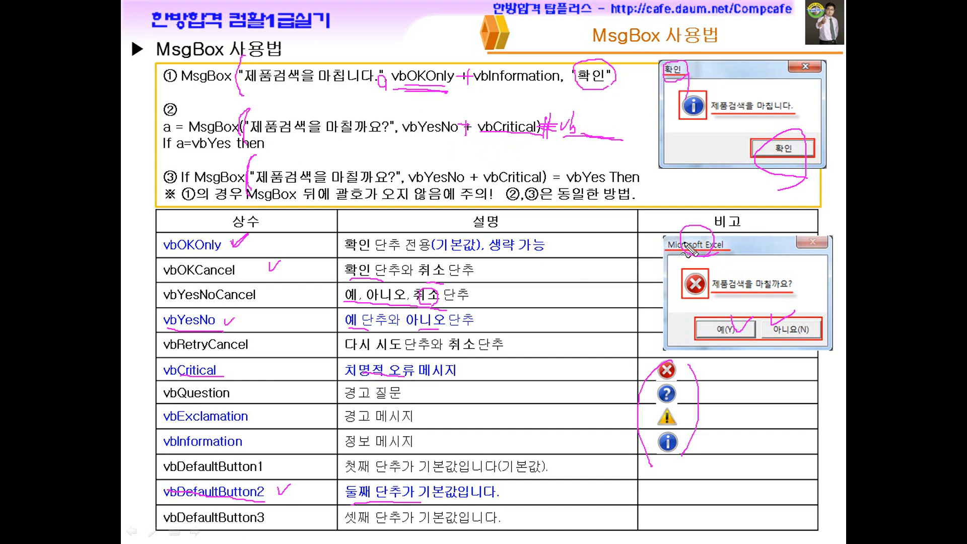
mouse_move(700, 77)
mouse_down()
mouse_move(672, 60)
mouse_move(680, 98)
mouse_up()
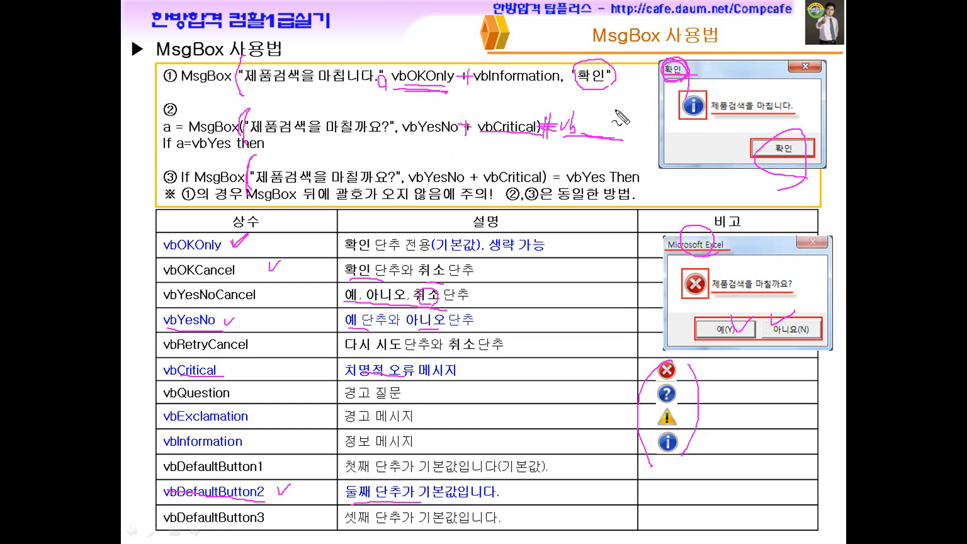
key(Escape)
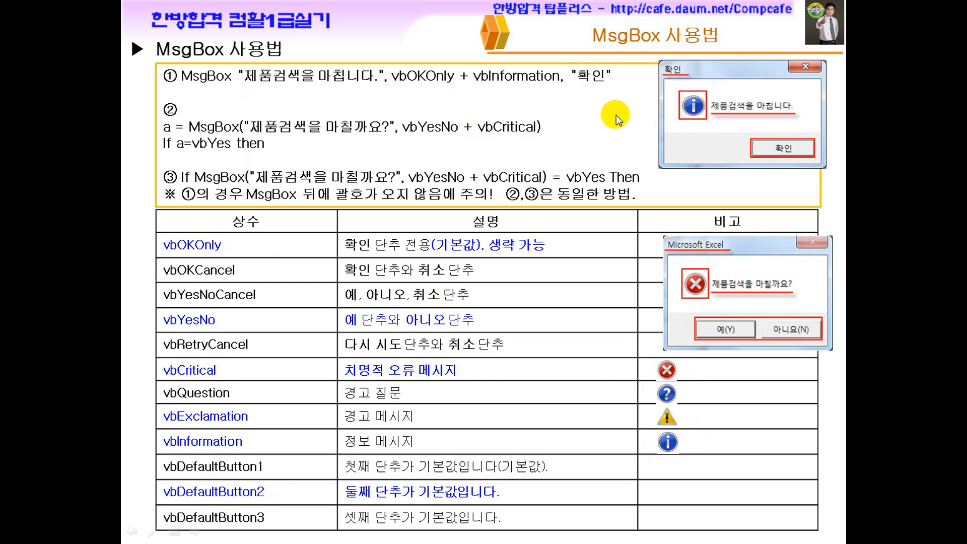
- Advance to the 문제4-1 처리기능 slide and switch to the exam question document in Hangul
click(615, 115)
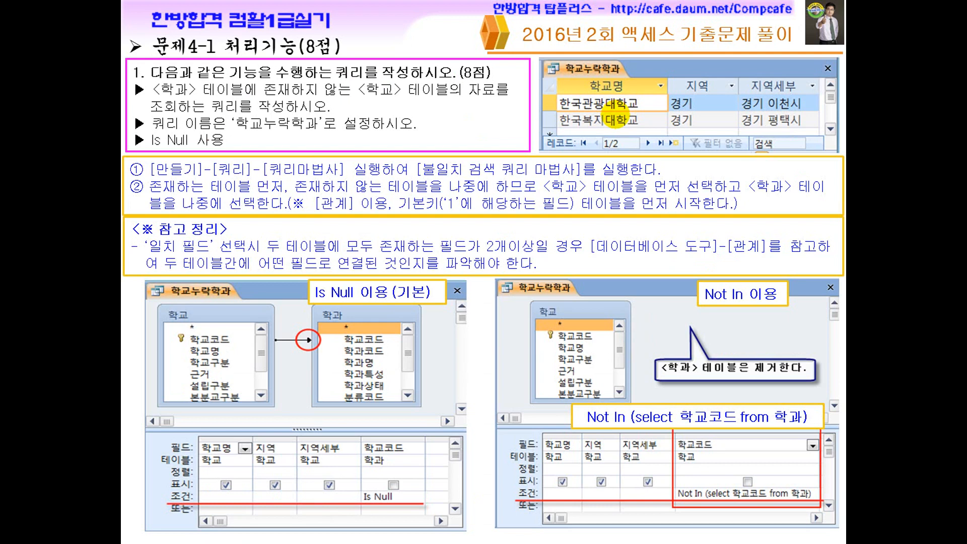
key(super)
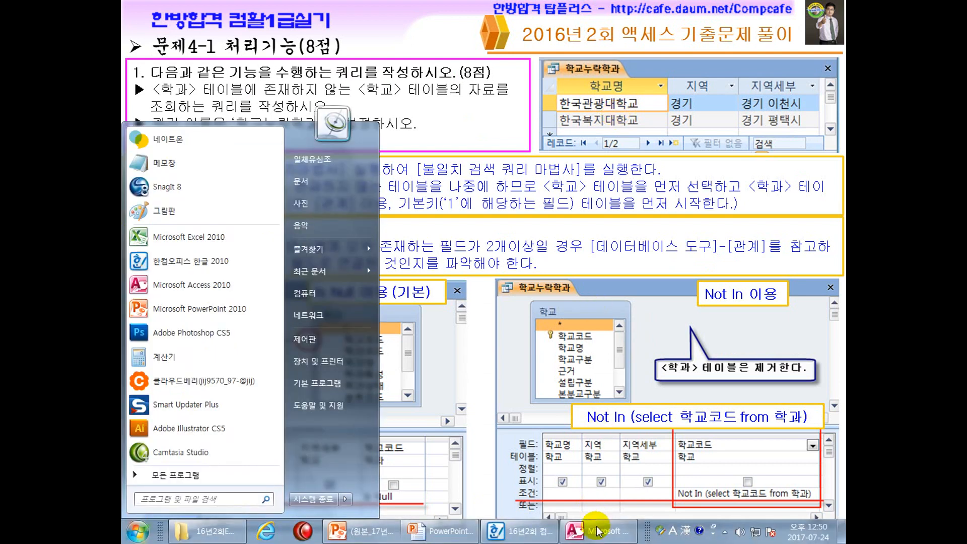
click(529, 533)
- Review question 4-1's requirements for the 학교누락학과 query, including the missing-record condition and Is Null, and switch to the Access database
drag(314, 115, 393, 115)
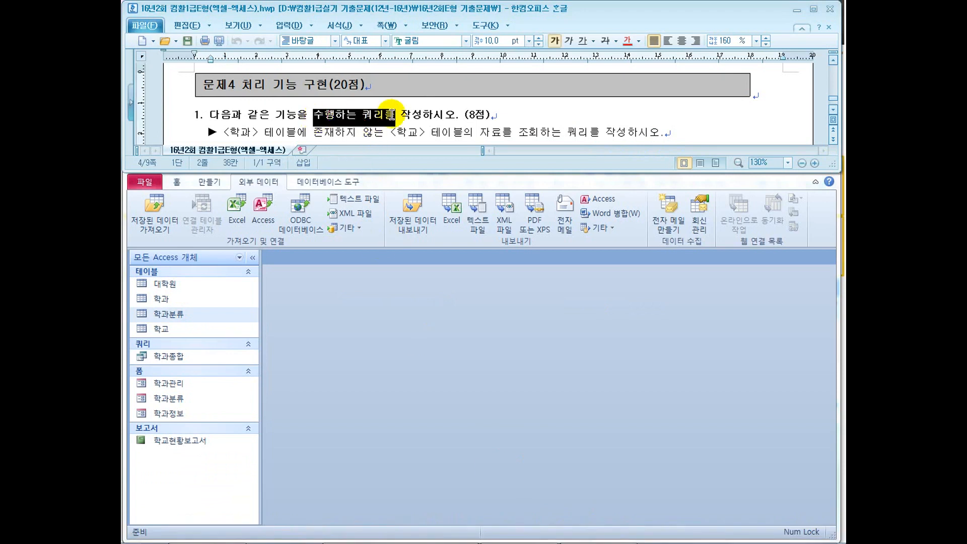
key(Down)
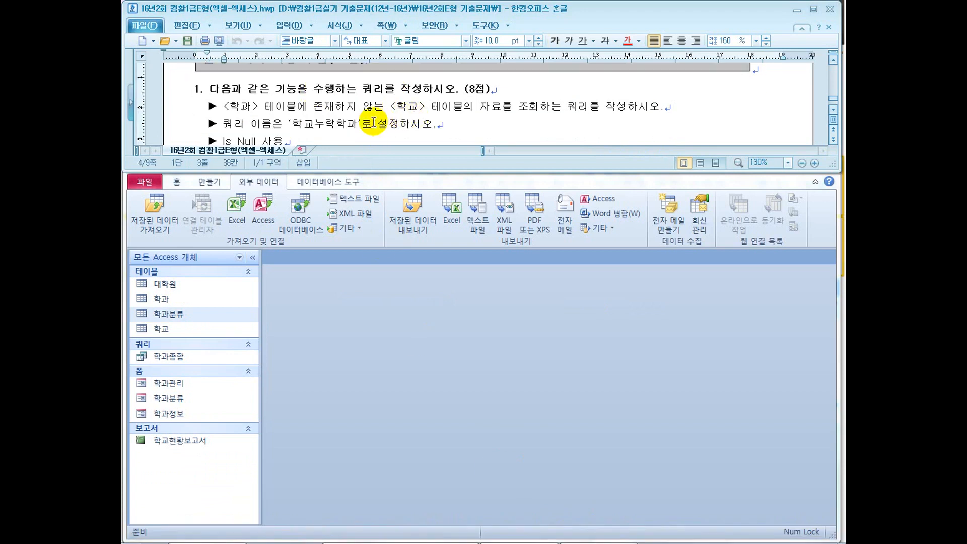
drag(309, 107, 355, 106)
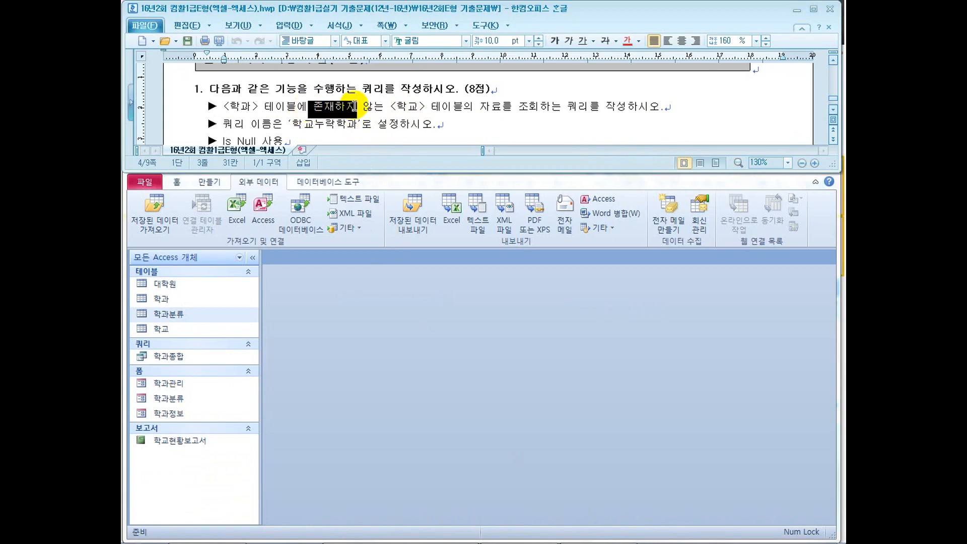
drag(431, 106, 537, 107)
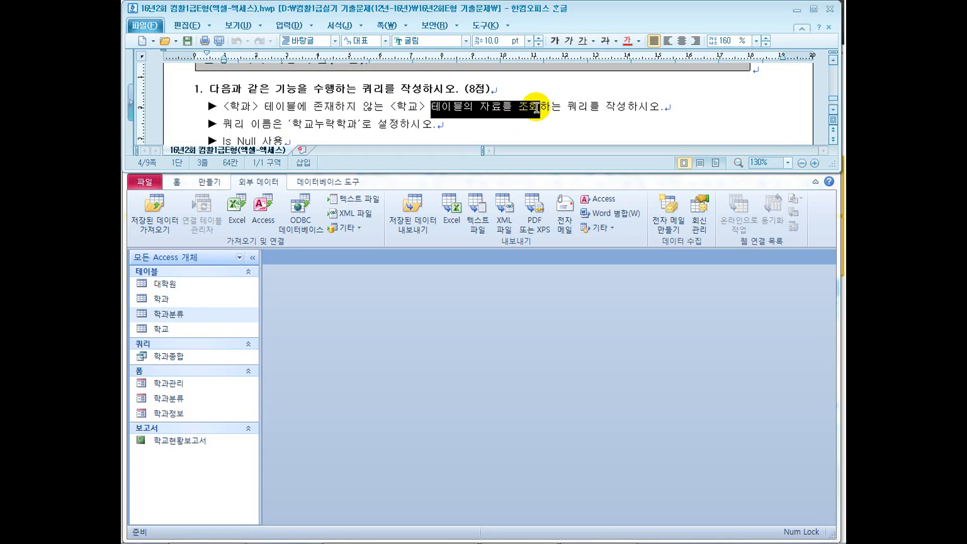
drag(583, 107, 568, 107)
drag(293, 124, 357, 125)
scroll(824, 113, down, 1)
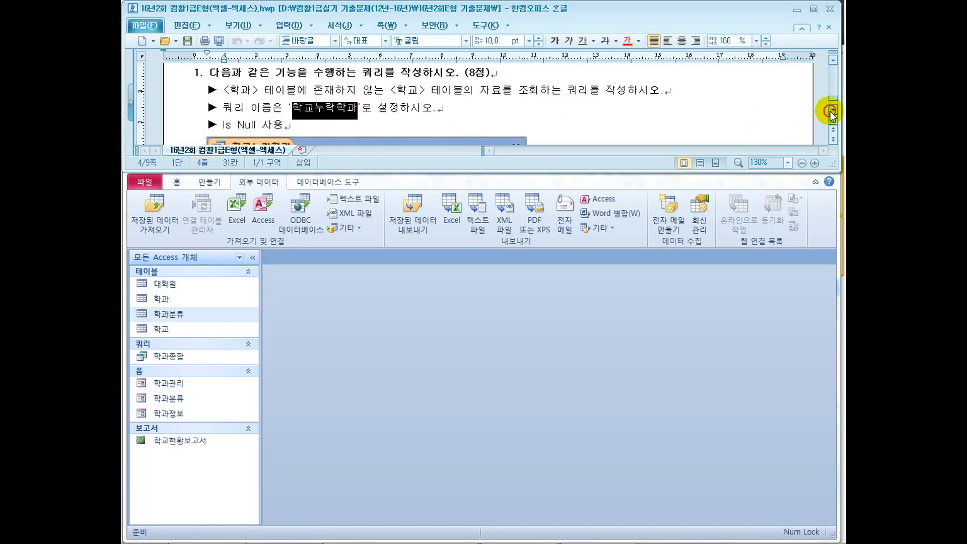
drag(222, 124, 284, 125)
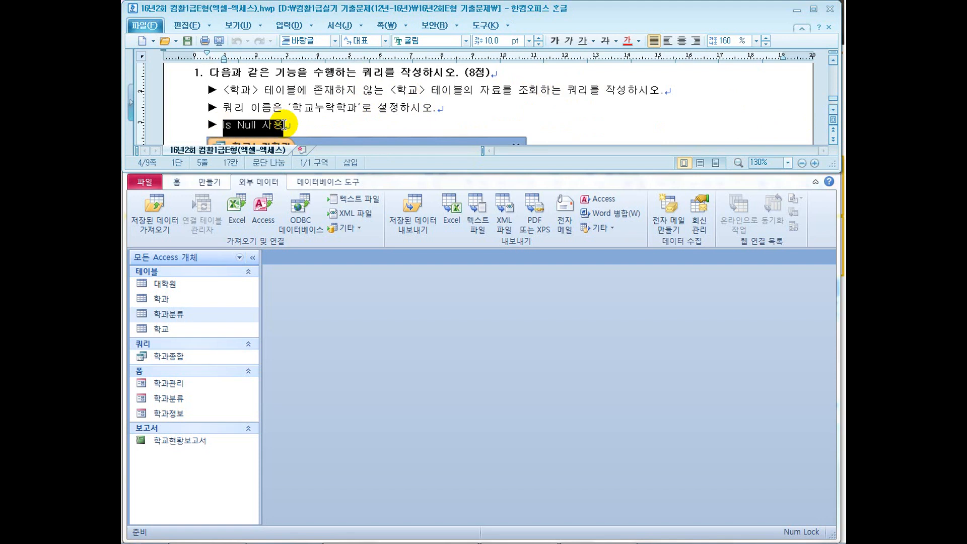
click(352, 263)
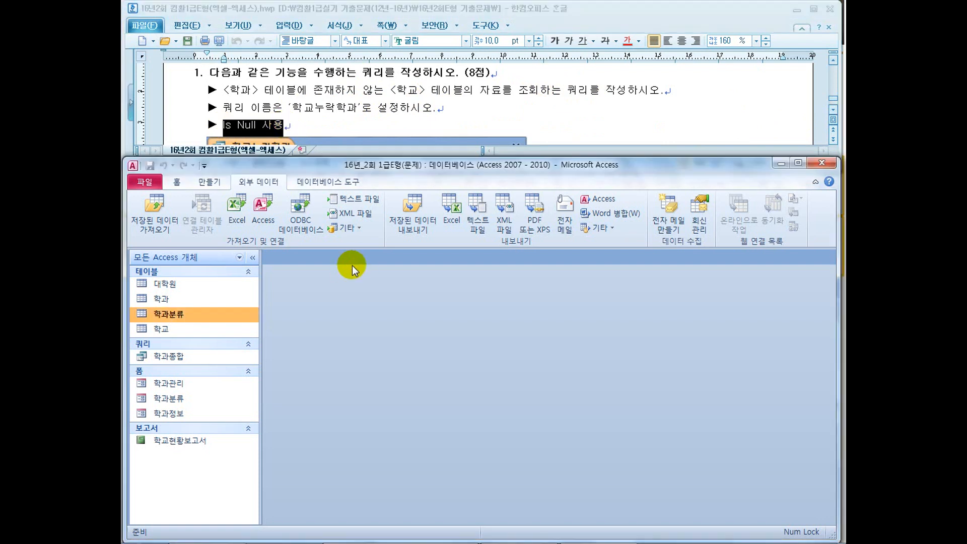
click(220, 189)
click(302, 228)
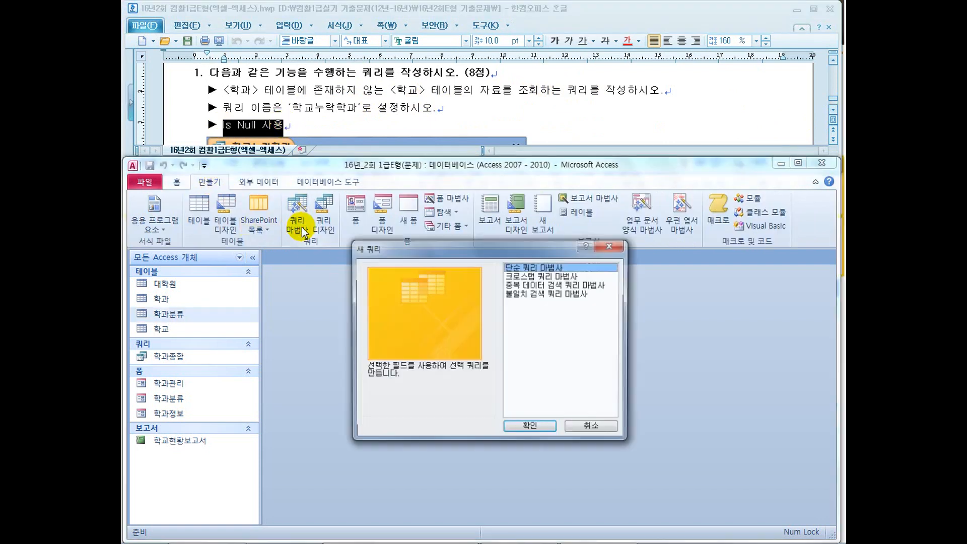
click(538, 294)
click(546, 426)
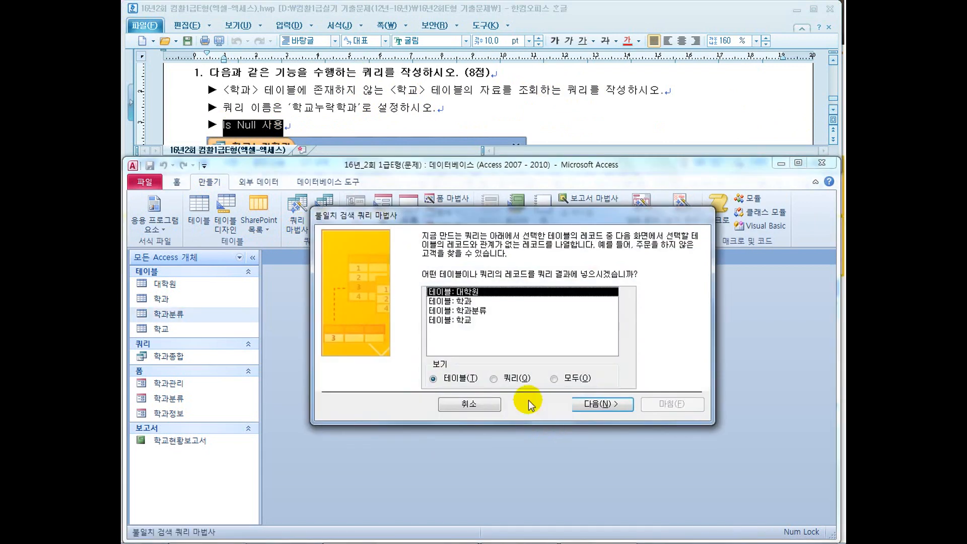
drag(241, 90, 503, 96)
drag(264, 90, 478, 97)
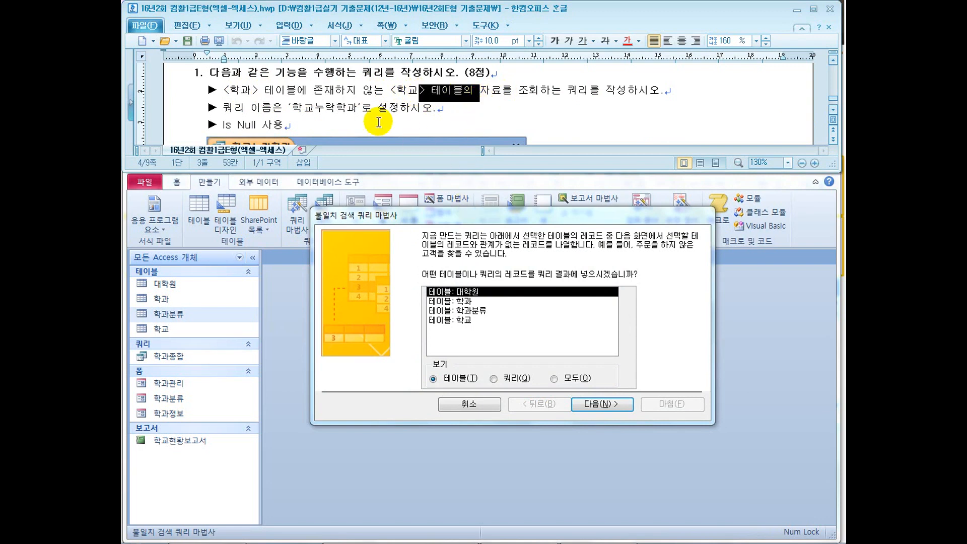
drag(325, 92, 440, 92)
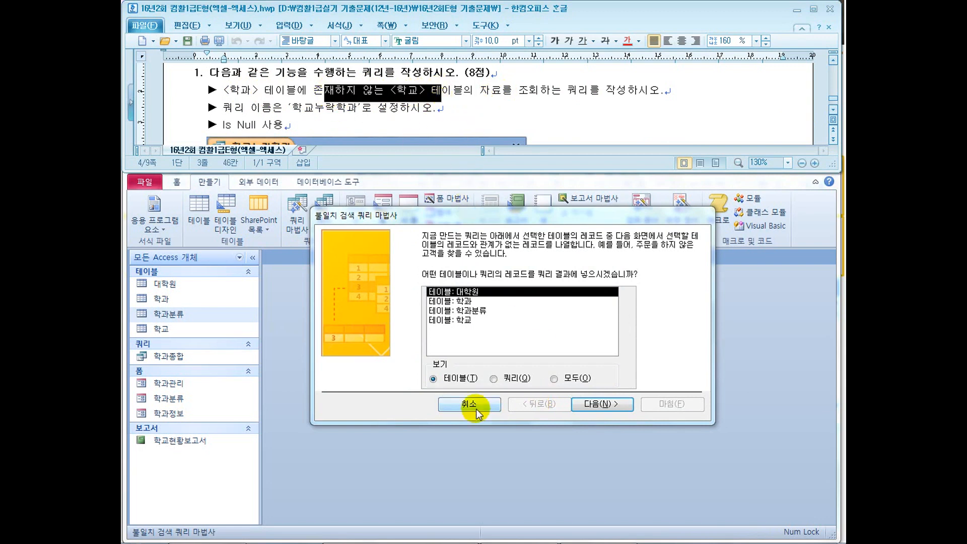
click(471, 403)
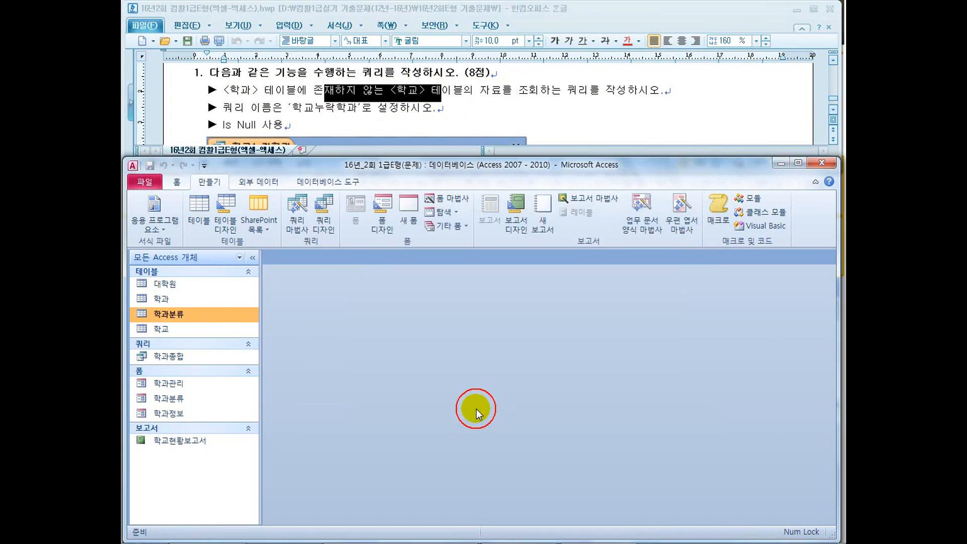
- Examine how the 학교 and 학과 tables relate through 학교코드 in the relationships diagram, marking them with ink, and close the diagram
click(320, 183)
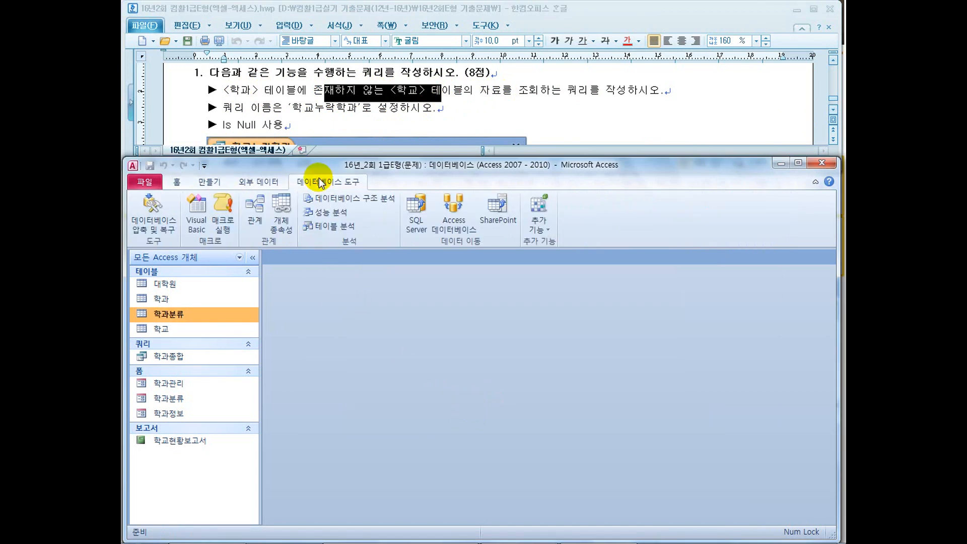
click(252, 212)
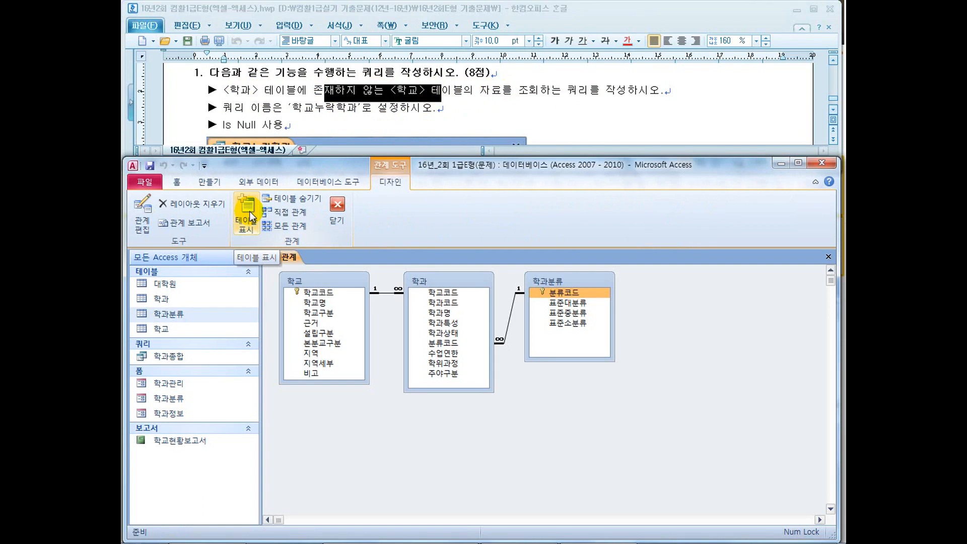
drag(223, 95, 252, 97)
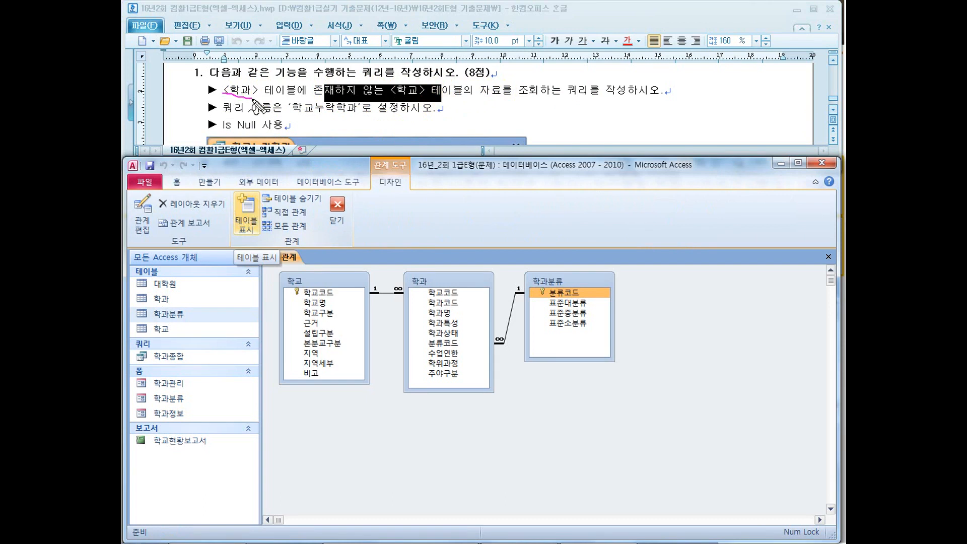
drag(402, 95, 420, 99)
drag(429, 273, 434, 287)
mouse_move(291, 272)
mouse_down()
mouse_move(302, 272)
mouse_move(318, 302)
mouse_move(332, 304)
mouse_up()
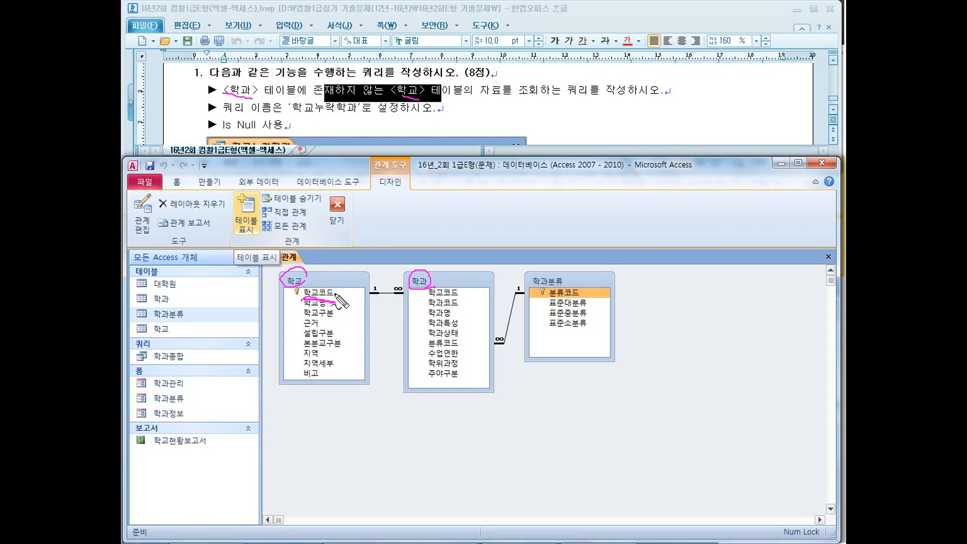
drag(316, 268, 332, 263)
mouse_move(262, 104)
mouse_down()
mouse_move(390, 116)
mouse_move(442, 100)
mouse_up()
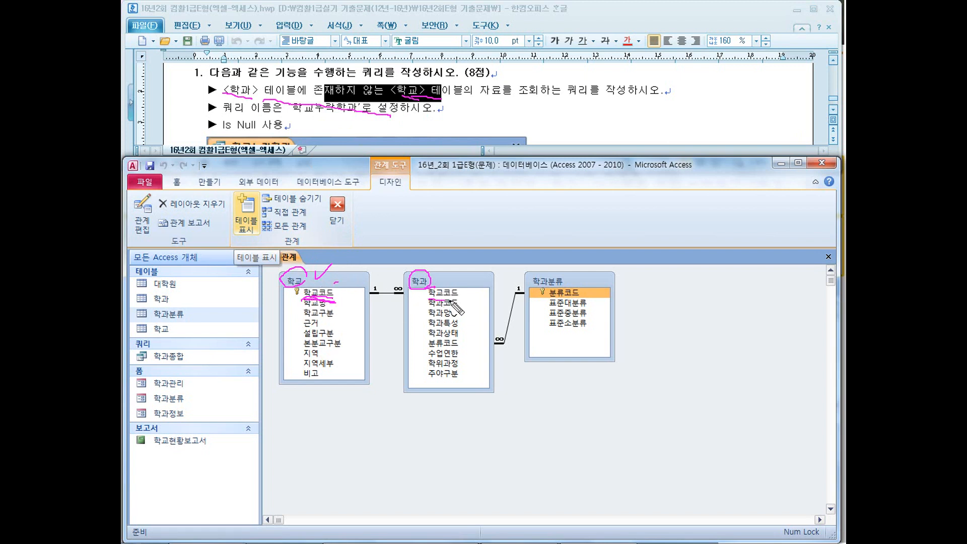
drag(294, 295, 302, 298)
click(337, 207)
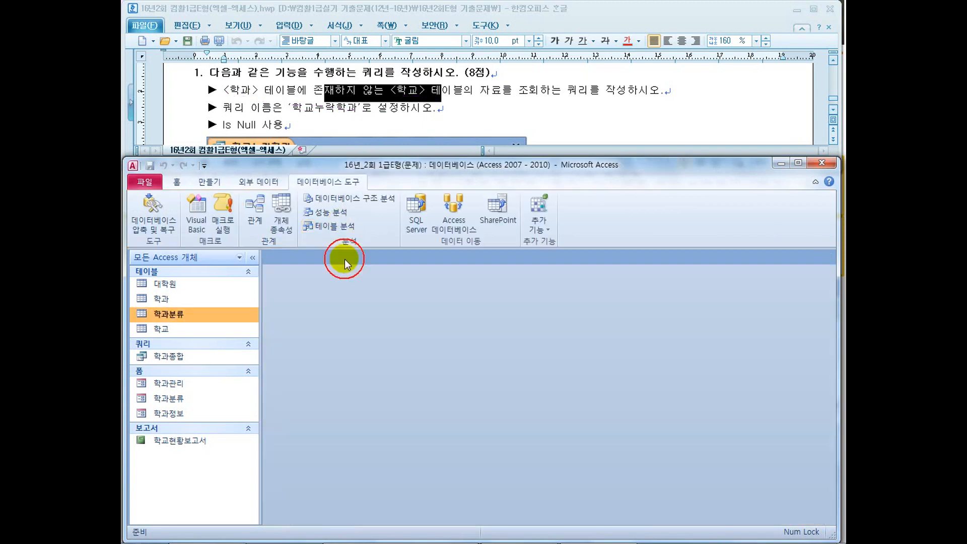
- Start a Find Unmatched query with 학교 as the table to list and 학과 as the related table
click(209, 182)
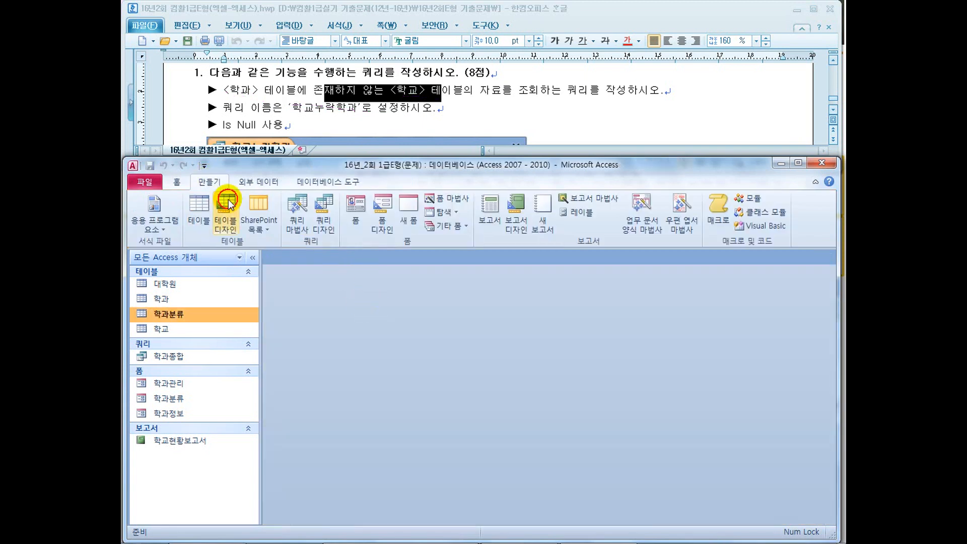
click(294, 215)
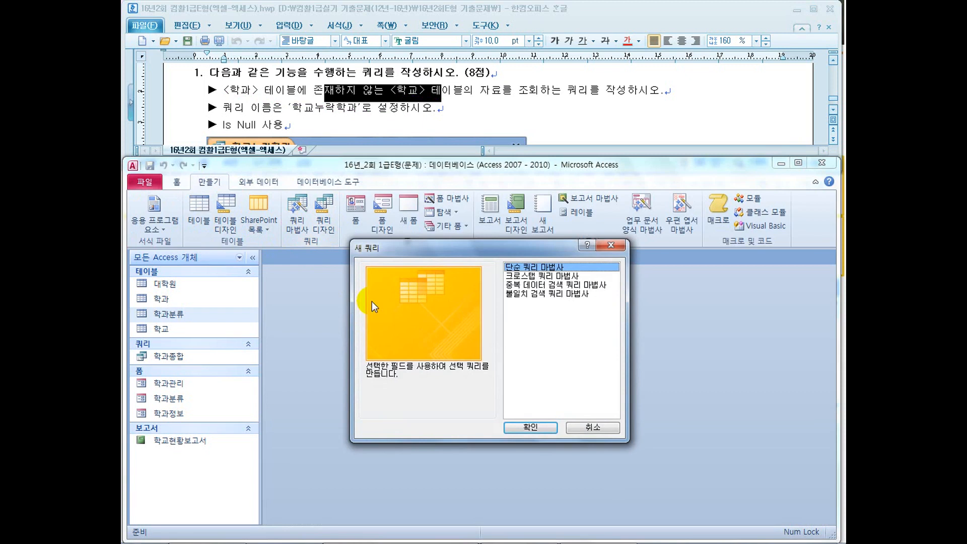
click(521, 294)
click(534, 426)
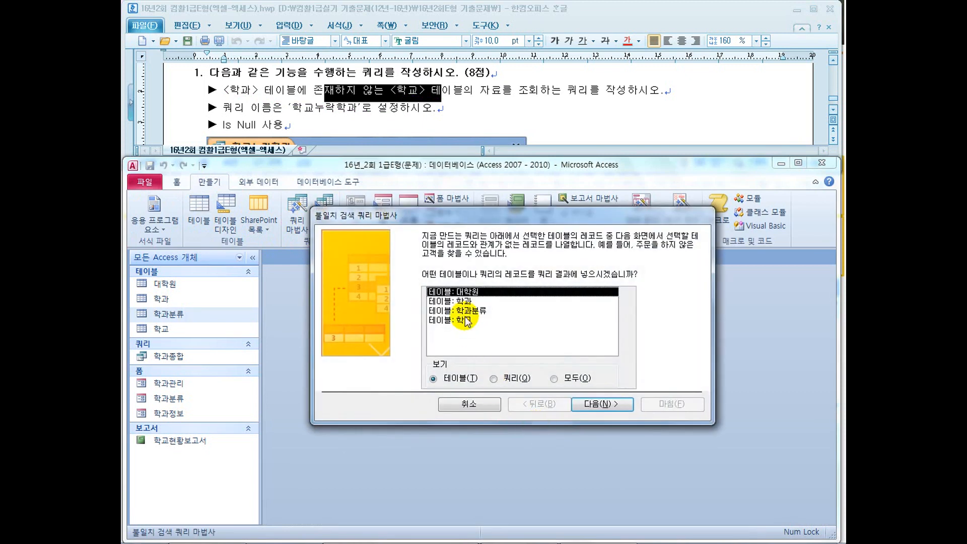
click(455, 321)
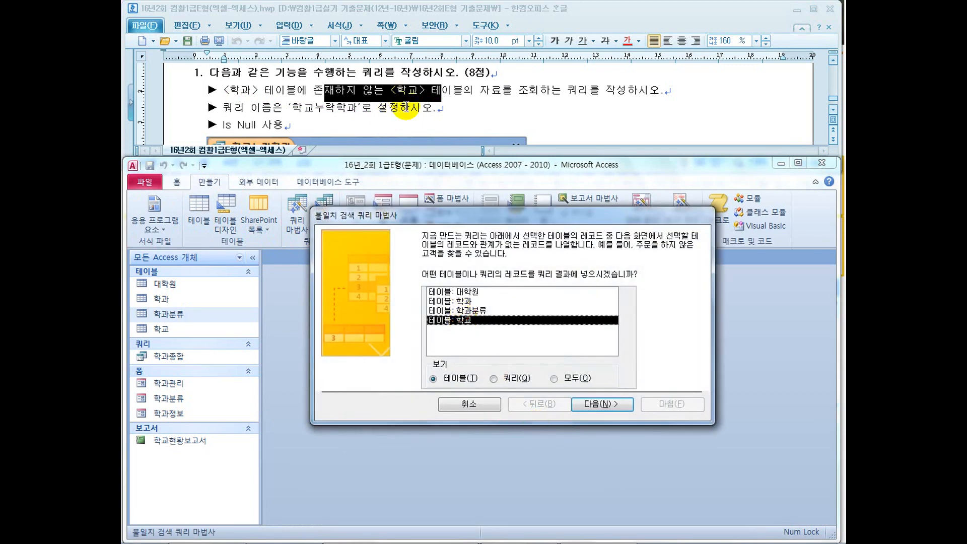
click(602, 404)
click(466, 300)
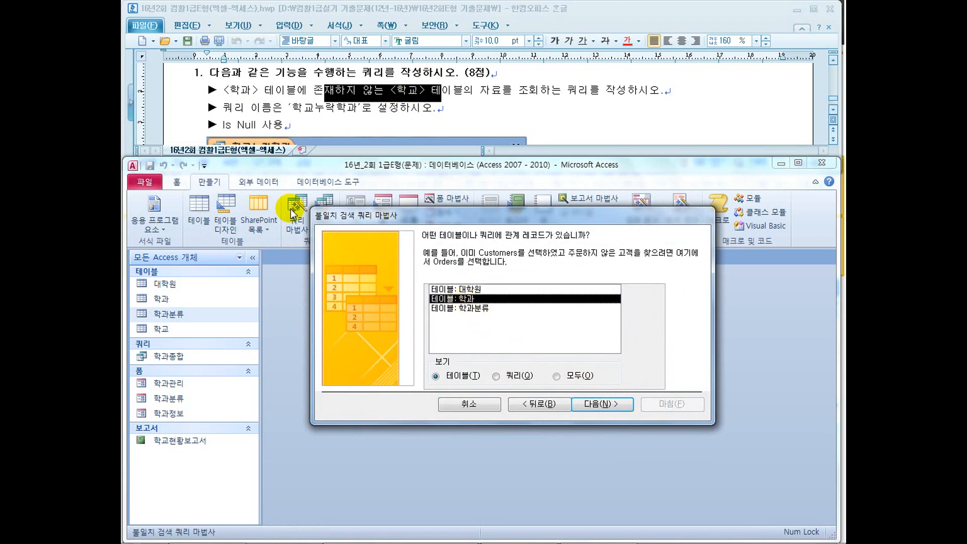
click(587, 405)
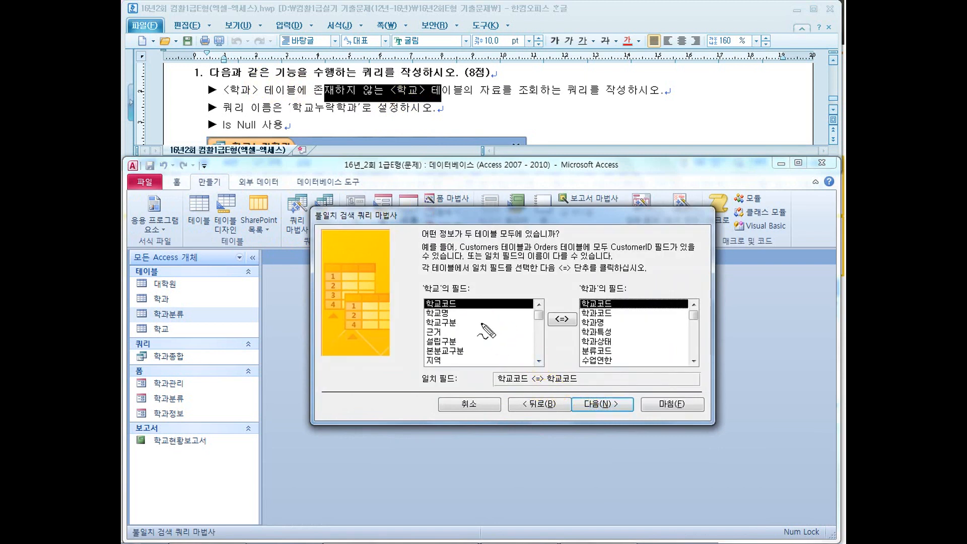
- Mark the candidate matching fields of both tables with ink, circling 학교코드 in each and drawing a line towards the match control
drag(472, 296, 488, 298)
drag(464, 323, 475, 319)
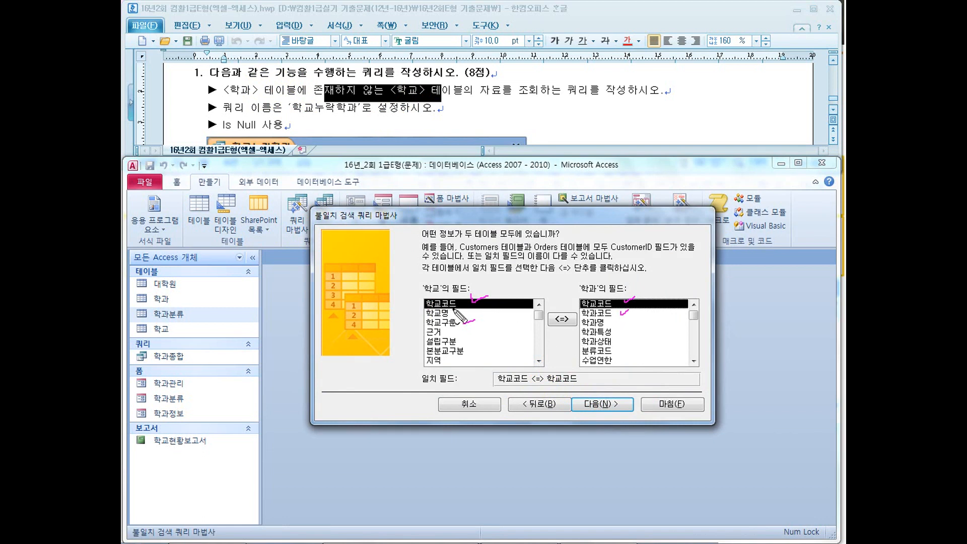
drag(455, 300, 450, 307)
mouse_move(590, 311)
mouse_down()
mouse_move(603, 298)
mouse_move(600, 311)
mouse_up()
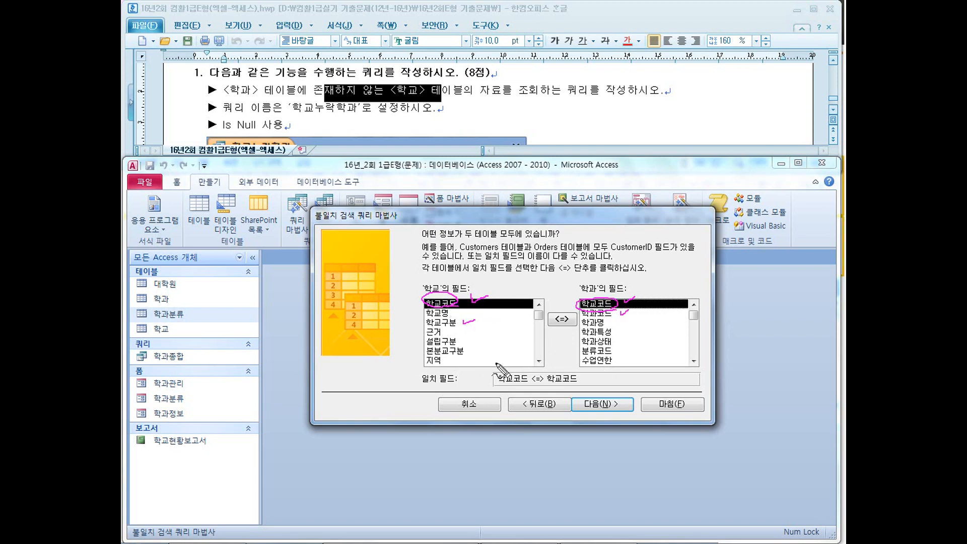
drag(581, 355, 616, 355)
drag(427, 344, 455, 344)
drag(455, 301, 574, 321)
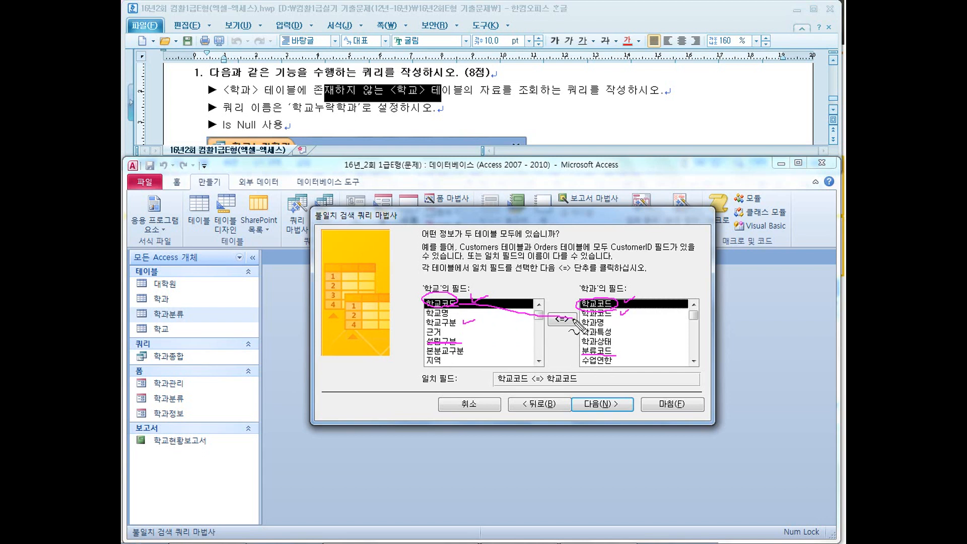
- Clear the ink and match the 학교 and 학과 tables on 학교코드
key(Escape)
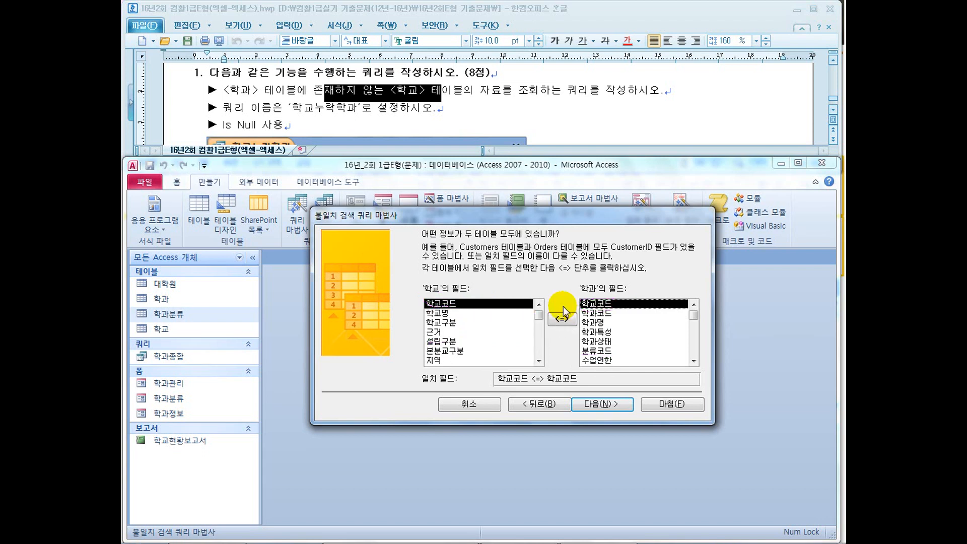
click(560, 322)
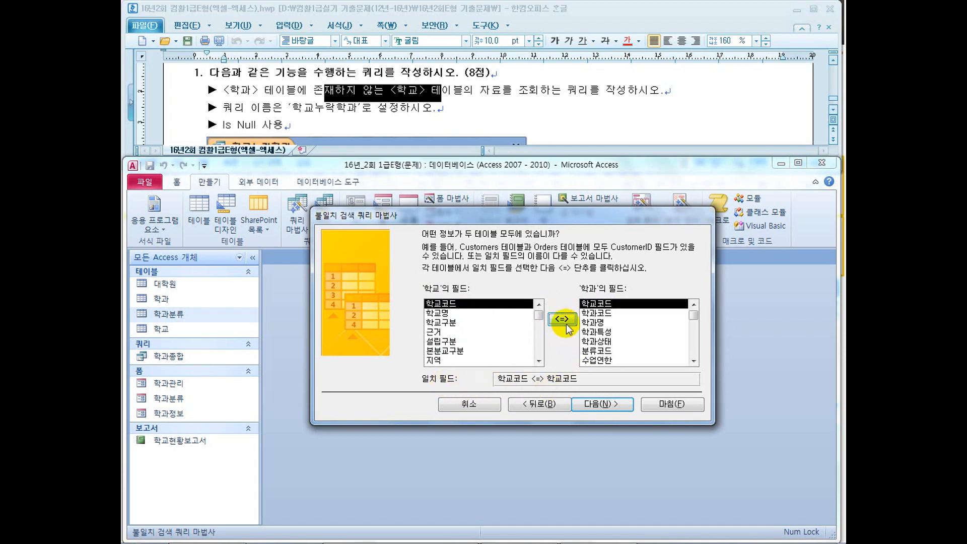
click(599, 404)
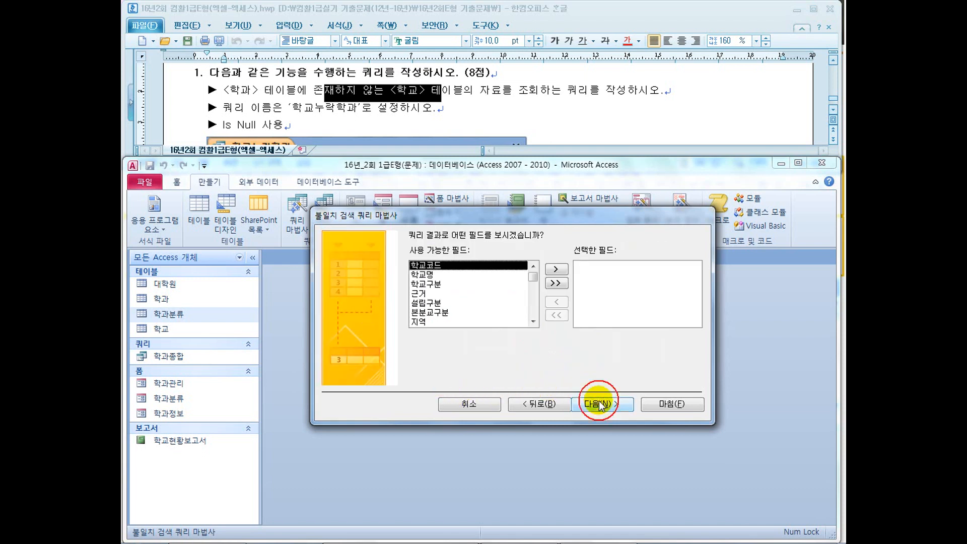
- Check the condition and sample result columns of question 1 in the exam document, selecting 학교명 among the wizard's available fields
click(408, 94)
scroll(406, 106, down, 3)
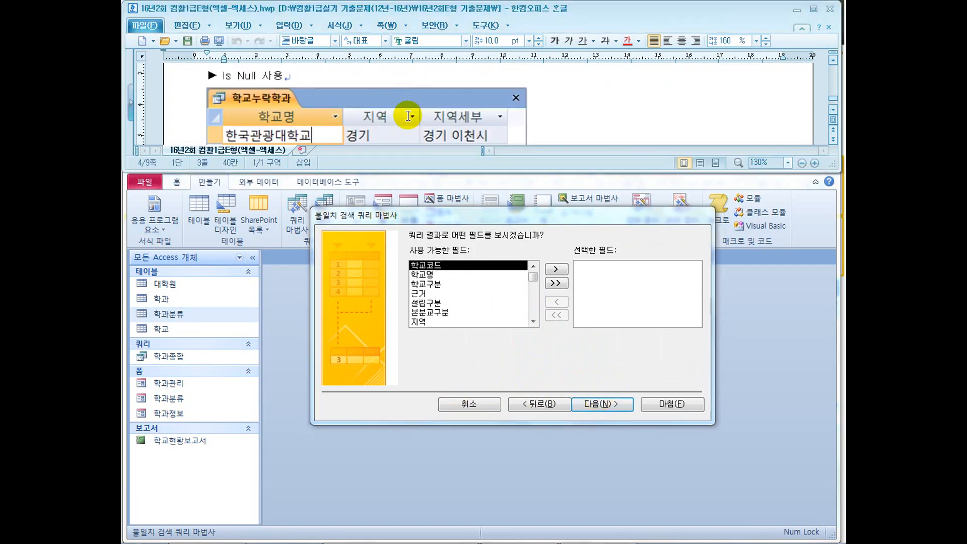
click(426, 274)
click(560, 115)
scroll(558, 117, up, 3)
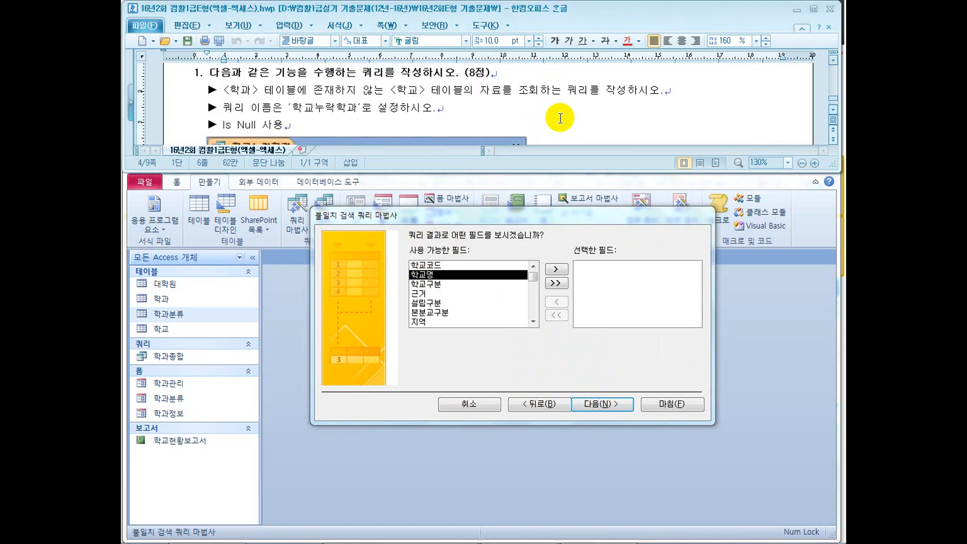
drag(374, 92, 462, 91)
drag(250, 94, 354, 83)
click(298, 93)
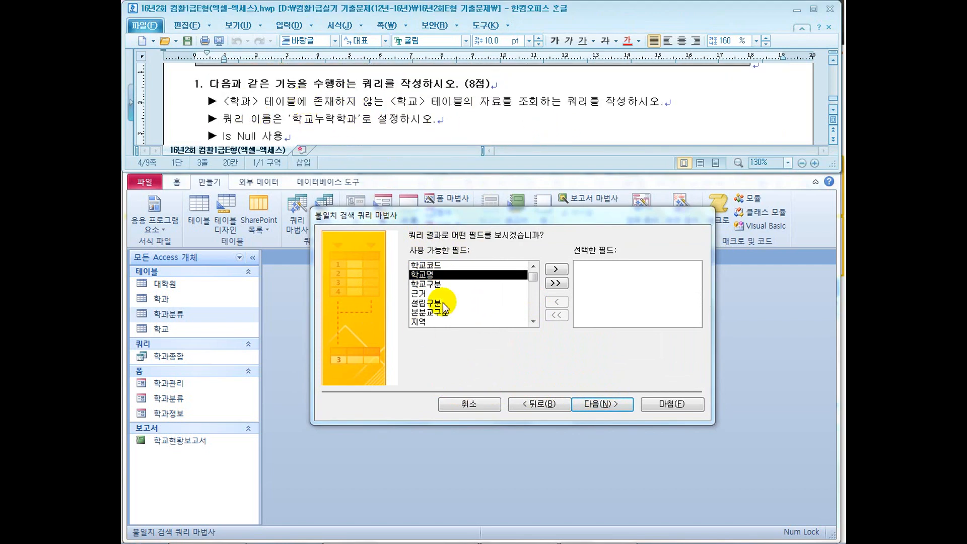
click(517, 105)
scroll(519, 129, down, 2)
scroll(519, 129, up, 2)
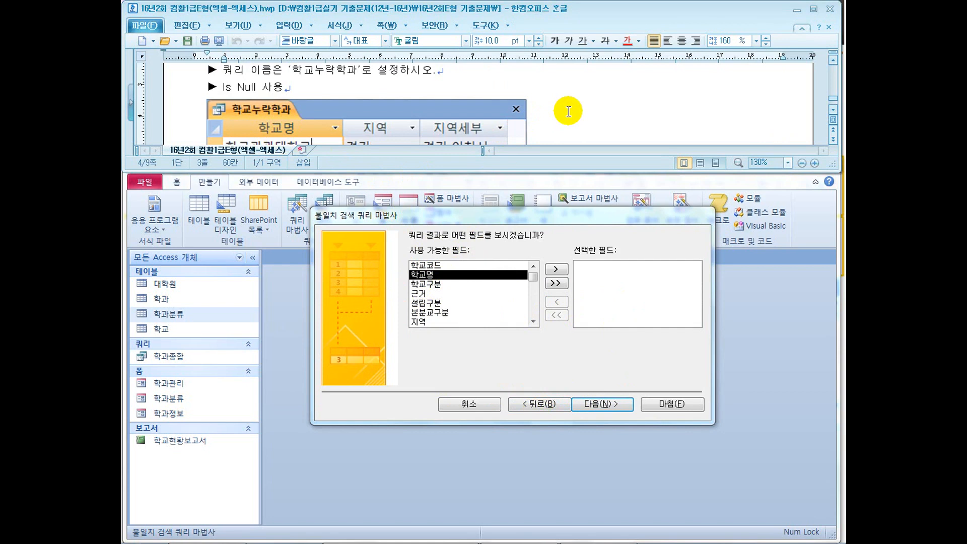
- Add 학교명, 지역 and 지역세부 as the query's result fields and proceed to naming the query
click(564, 274)
click(490, 310)
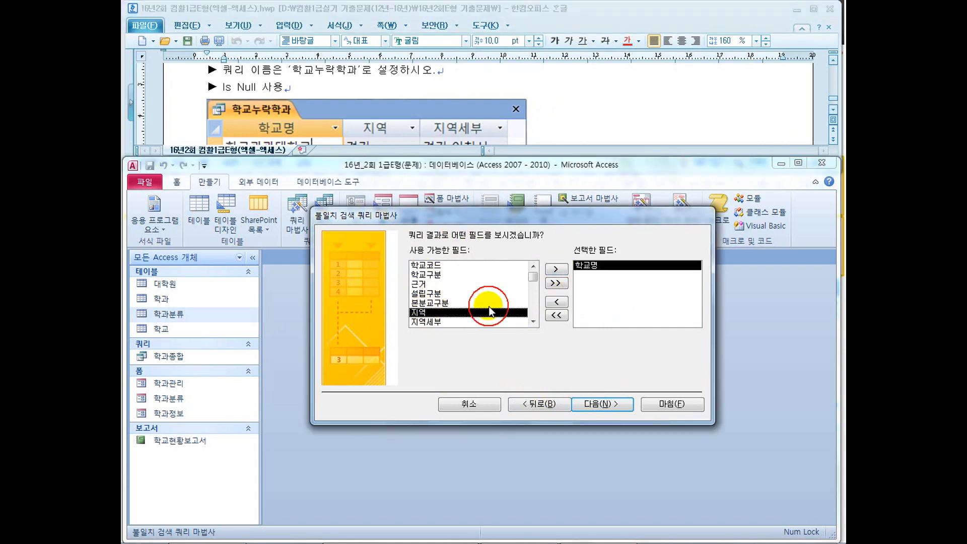
click(556, 270)
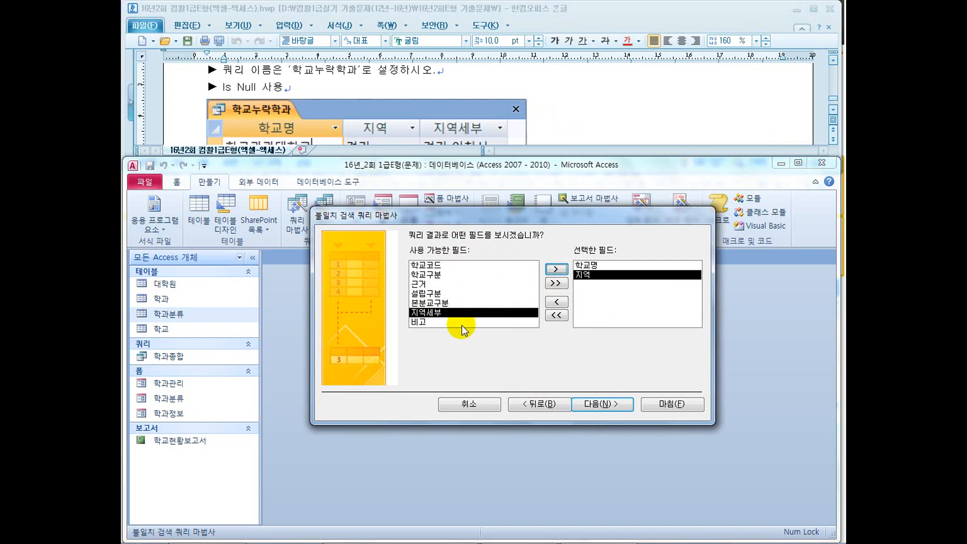
click(551, 271)
click(606, 409)
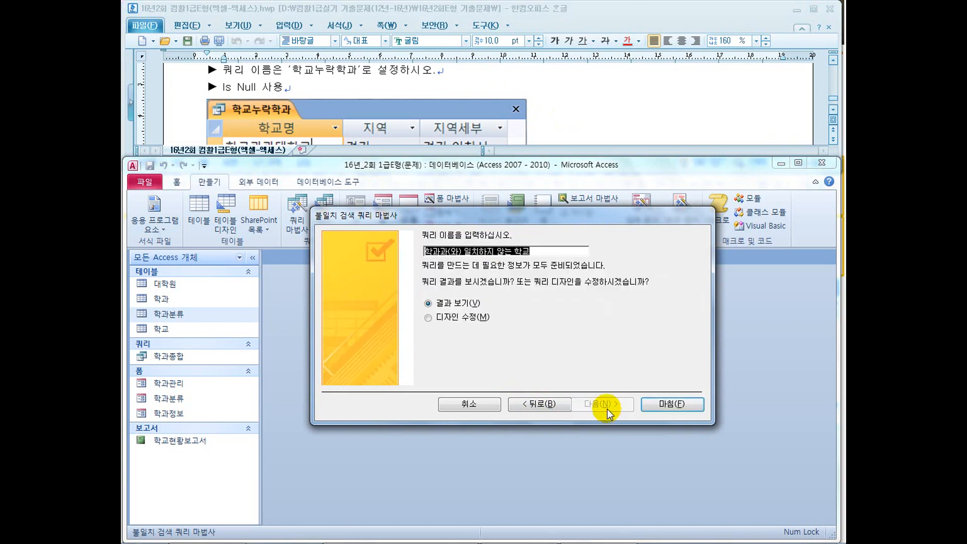
- Name the query 학교누락학과, finish the wizard with its results displayed, and return to the sample result in the exam document
click(575, 119)
scroll(579, 110, up, 1)
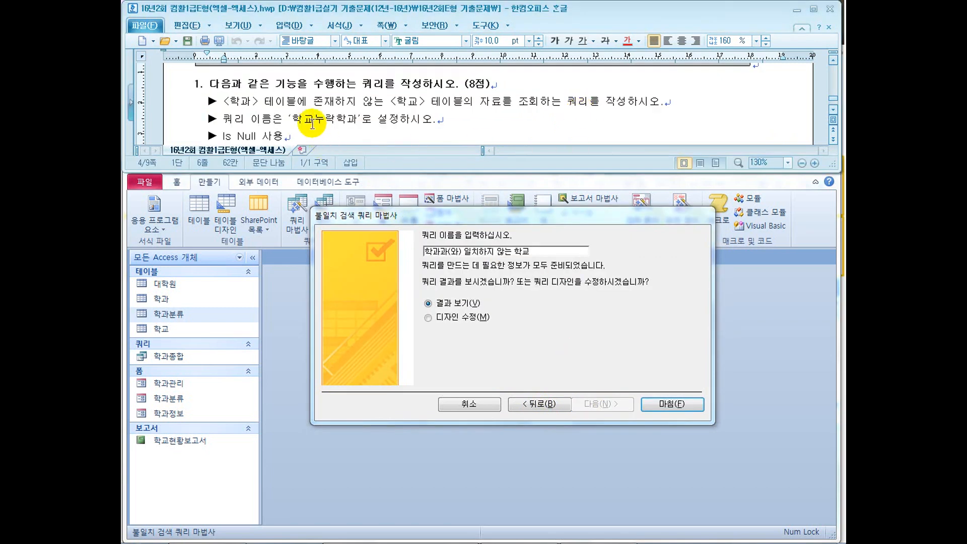
click(550, 249)
drag(550, 248, 416, 247)
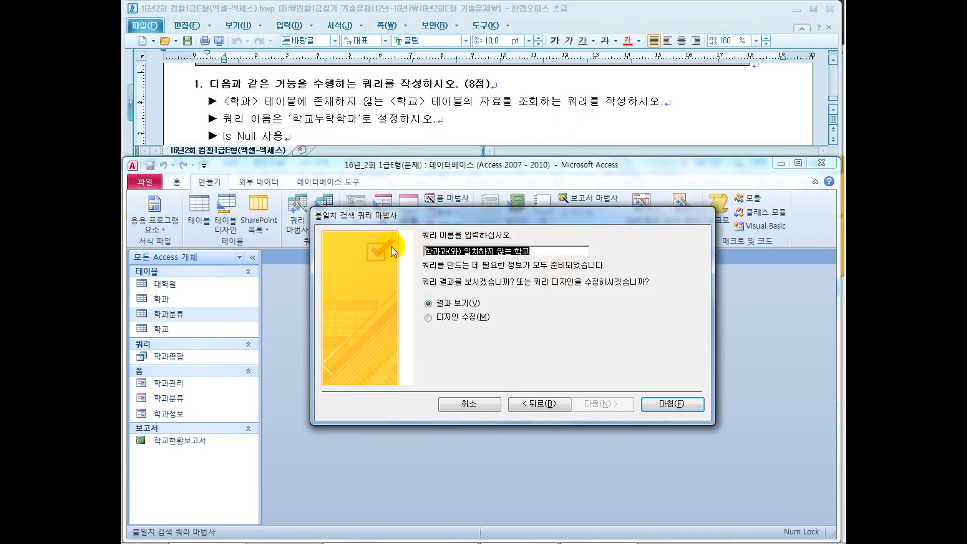
text(학교누락학)
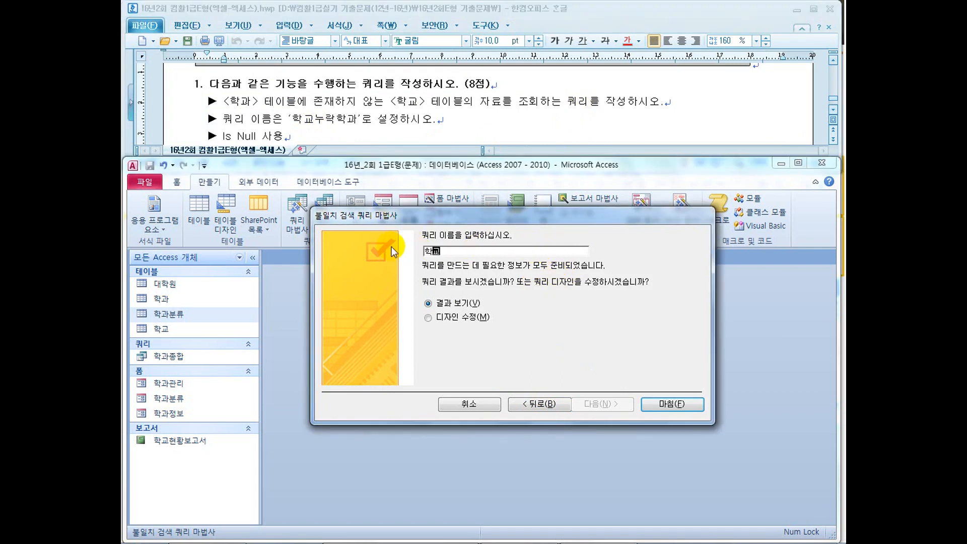
text(과)
click(655, 403)
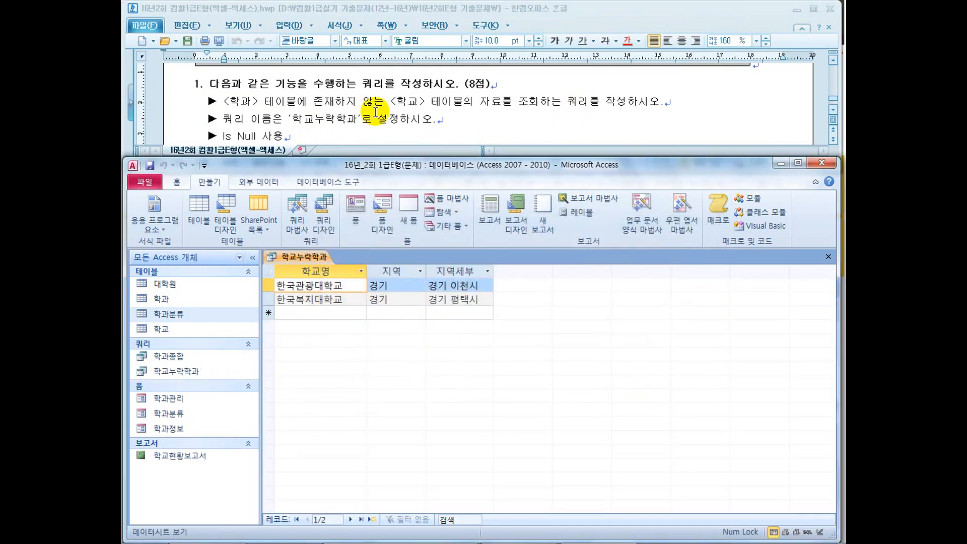
click(375, 111)
key(ctrl+v)
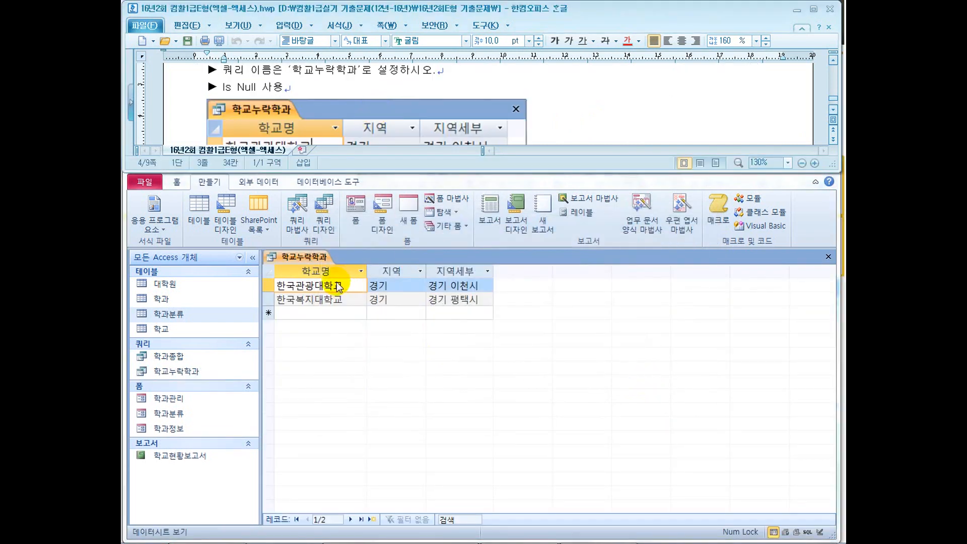
- Compare the query result with the sample, and check the Is Null criterion in design view against the exam's highlighted condition
scroll(297, 131, down, 2)
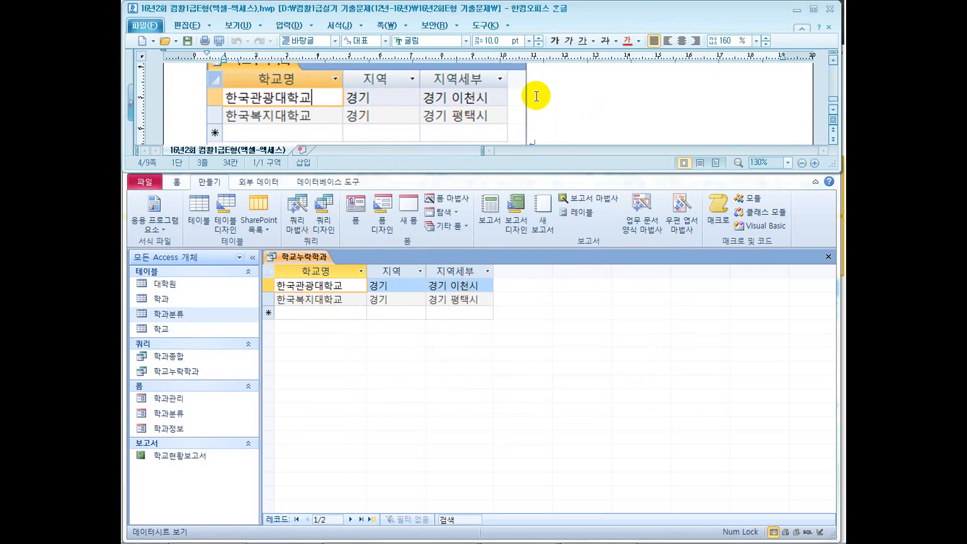
click(177, 184)
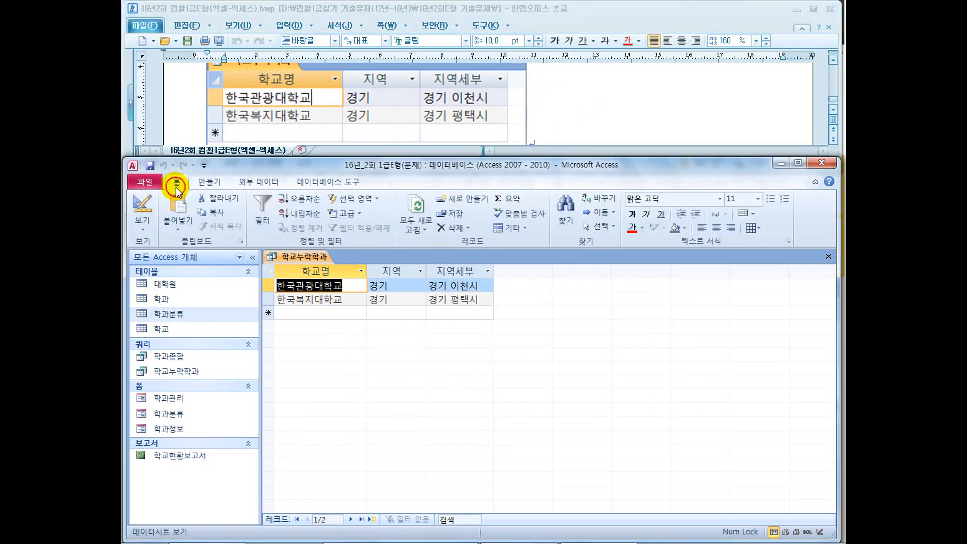
click(137, 207)
drag(470, 450, 471, 388)
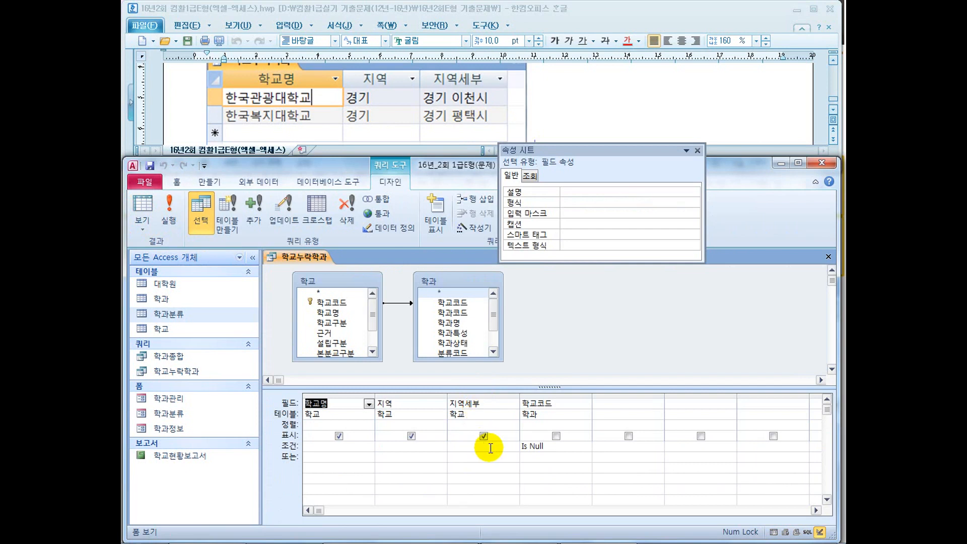
click(683, 126)
scroll(684, 126, up, 3)
drag(284, 136, 217, 136)
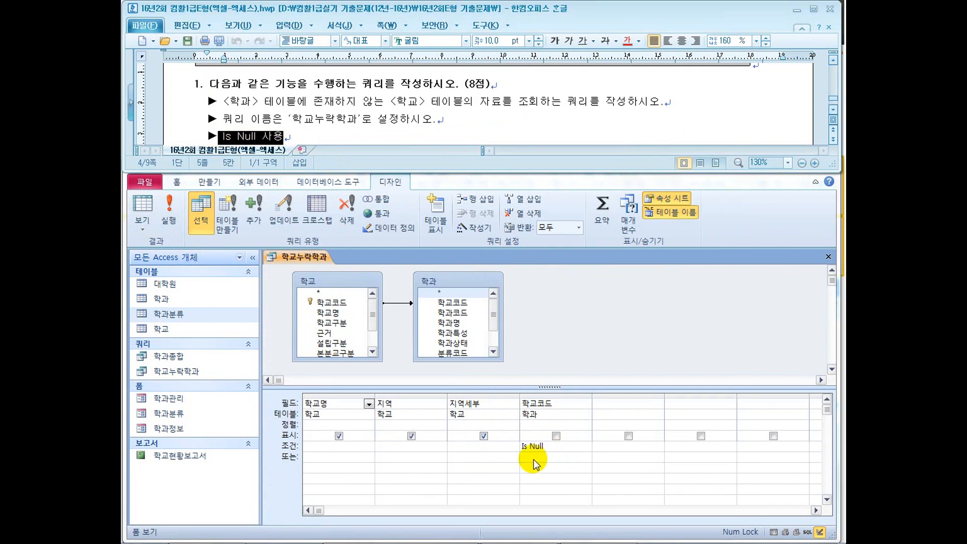
click(557, 445)
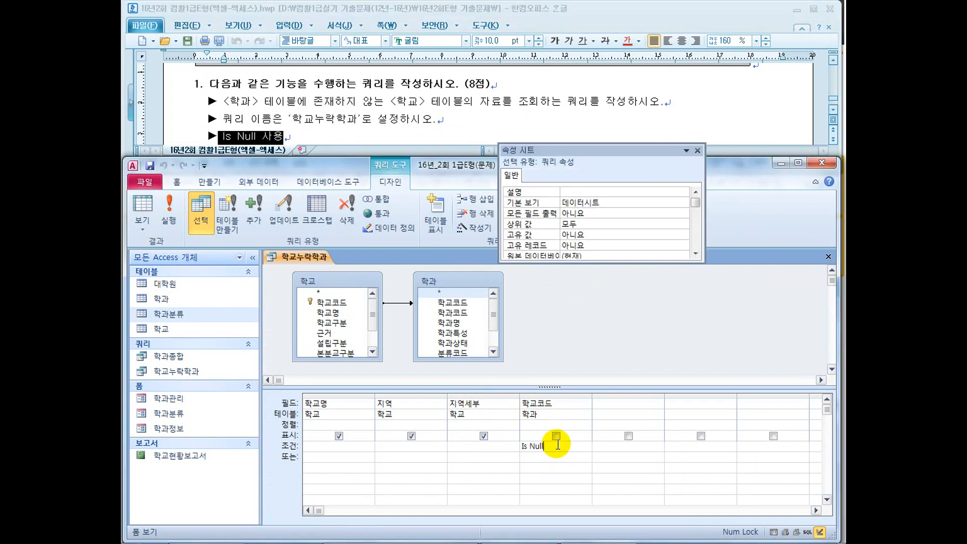
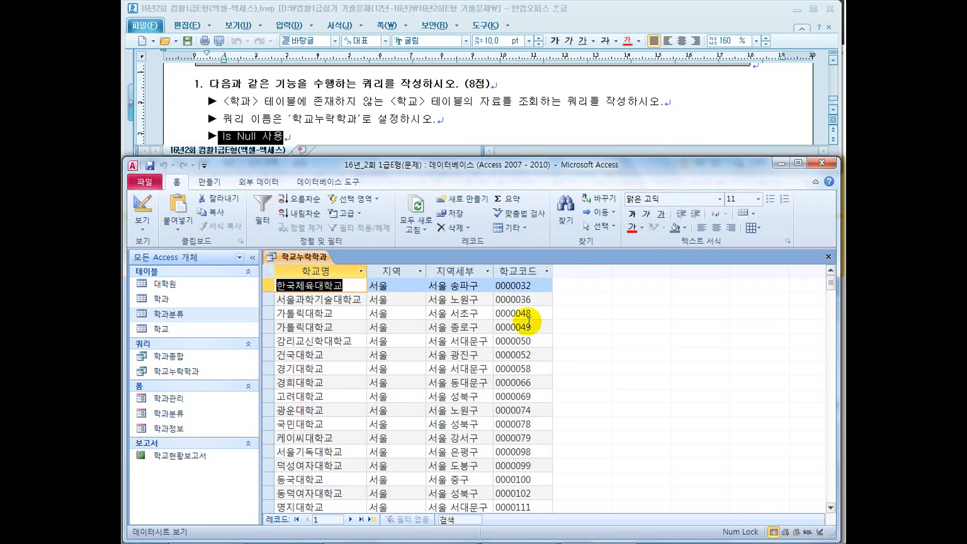
- Set the 학교코드 criterion to not in(select 학교코드 from 학과), widen its column to show it fully, and run the query
click(143, 204)
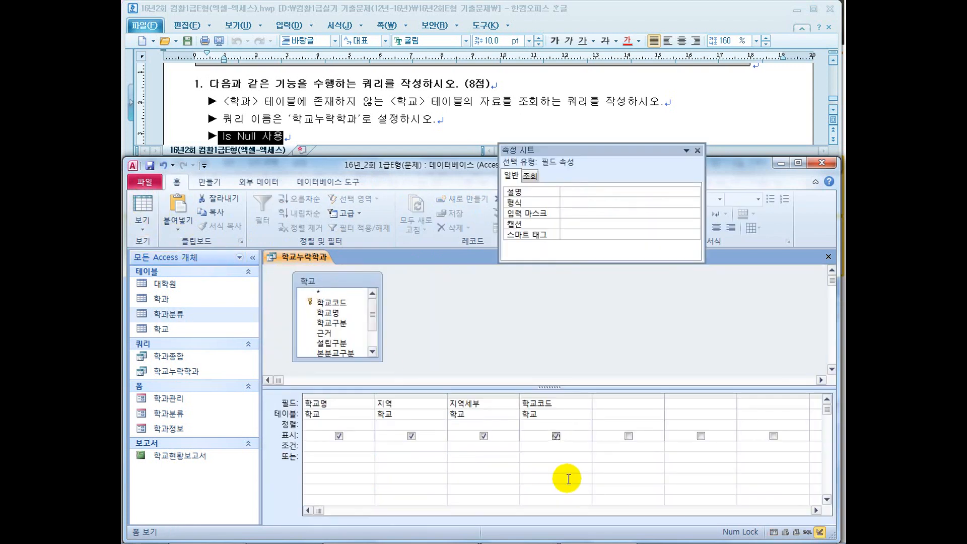
click(549, 444)
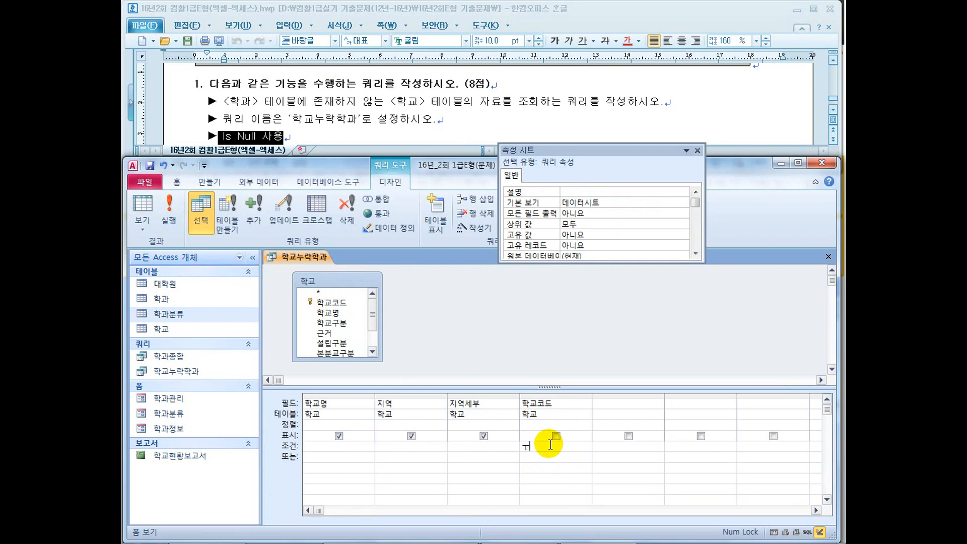
text(not in(select)
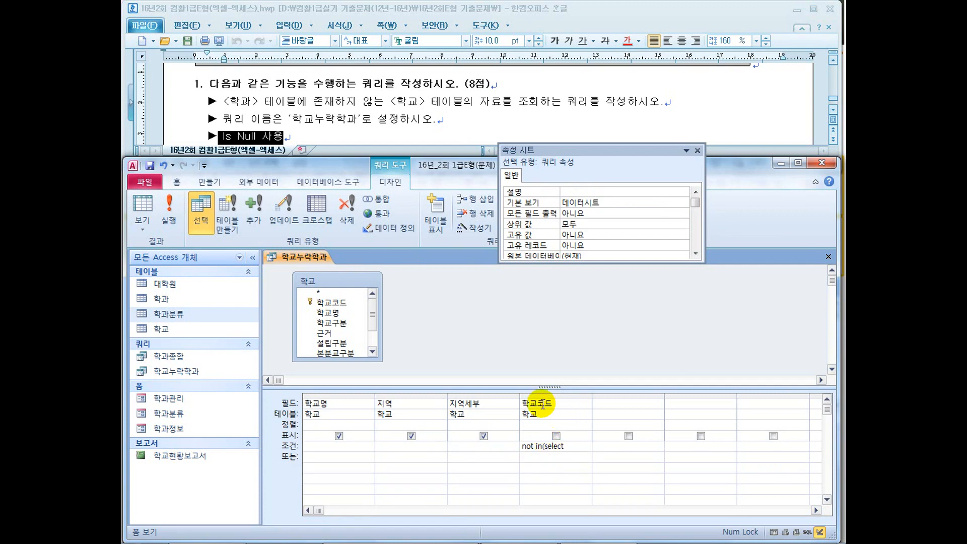
text( 학교코드)
key(BackSpace)
key(BackSpace)
text(rom 학과)
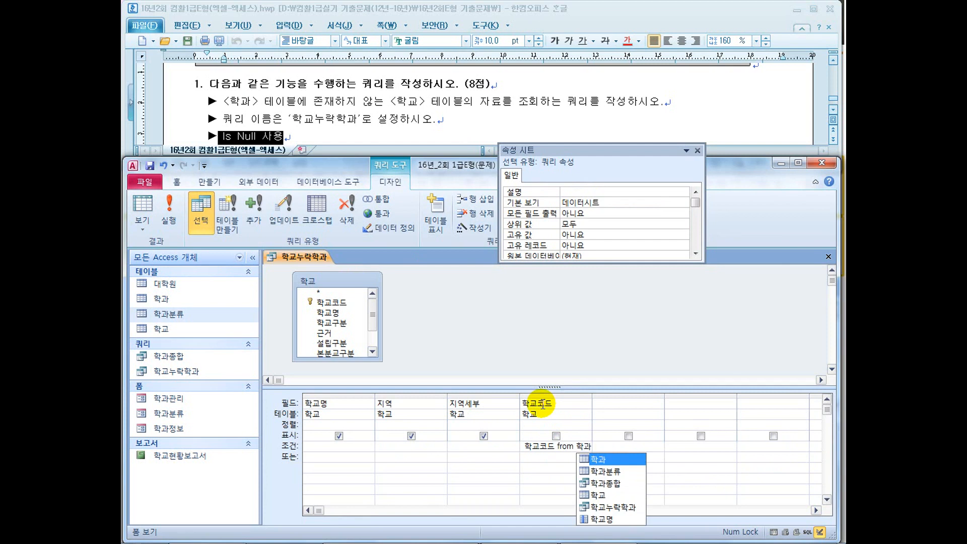
text())
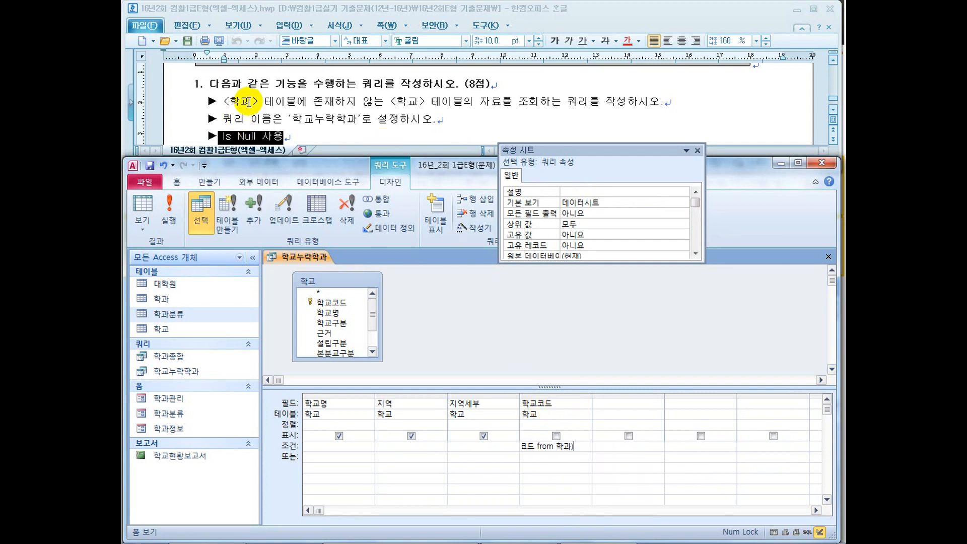
drag(592, 395, 669, 394)
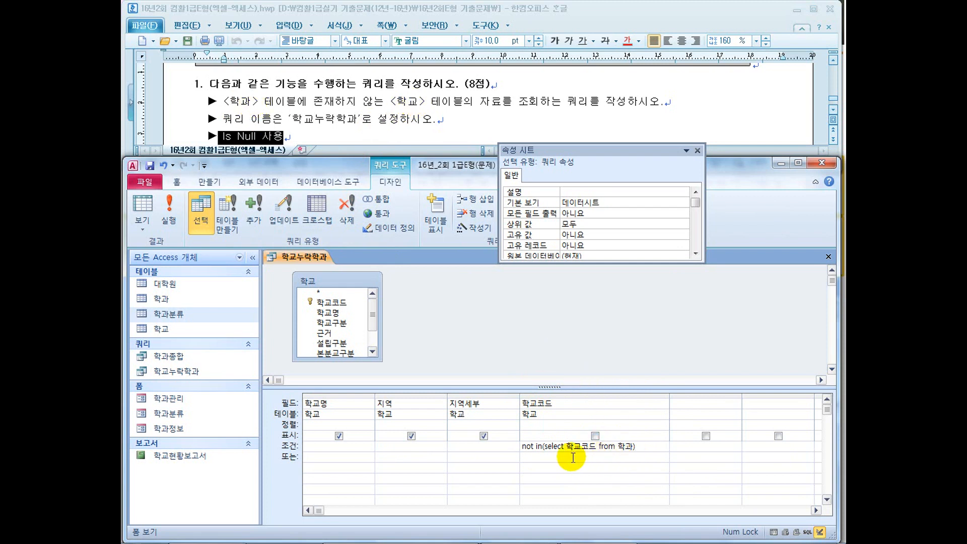
click(169, 216)
- Compare the subquery version's result with question 1's sample result and Is Null condition in the exam document
click(380, 125)
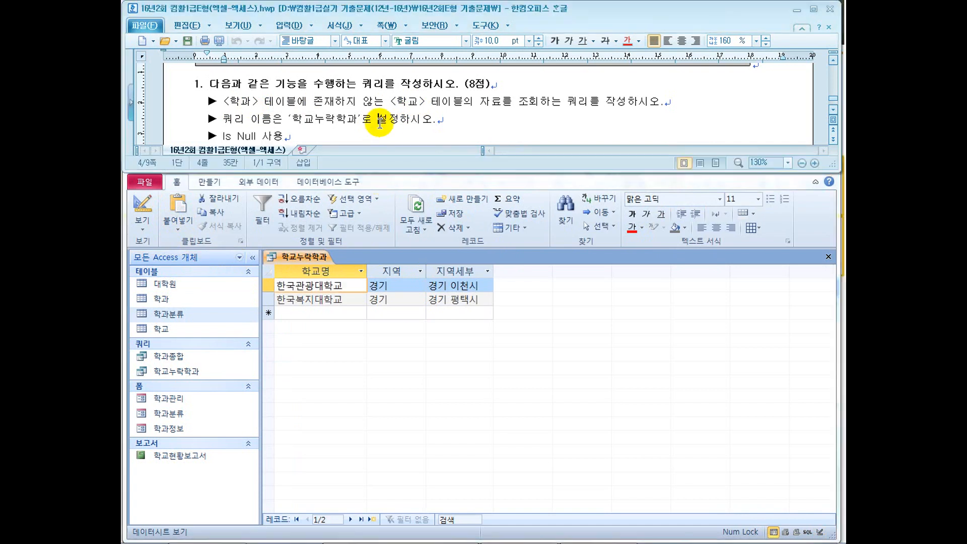
key(ctrl+v)
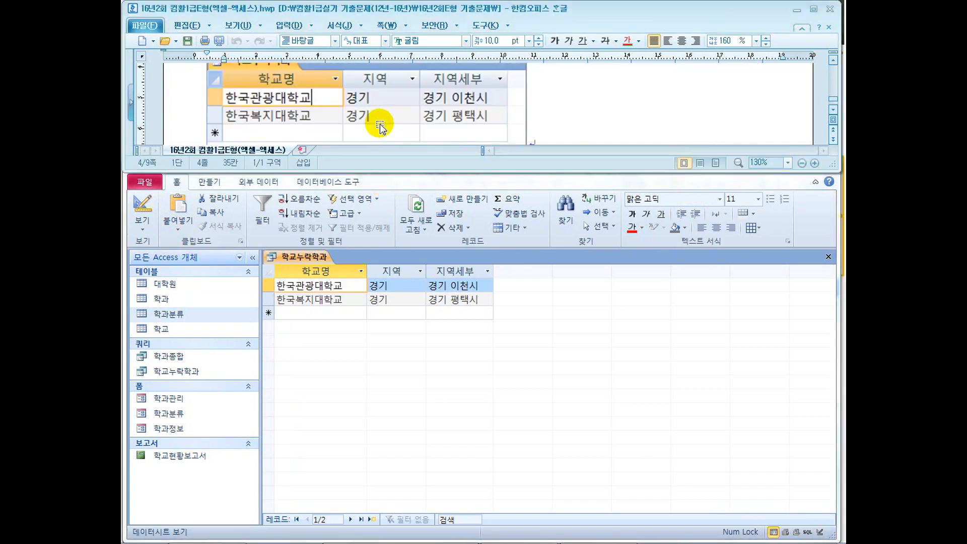
scroll(372, 125, up, 3)
click(246, 135)
scroll(242, 147, down, 1)
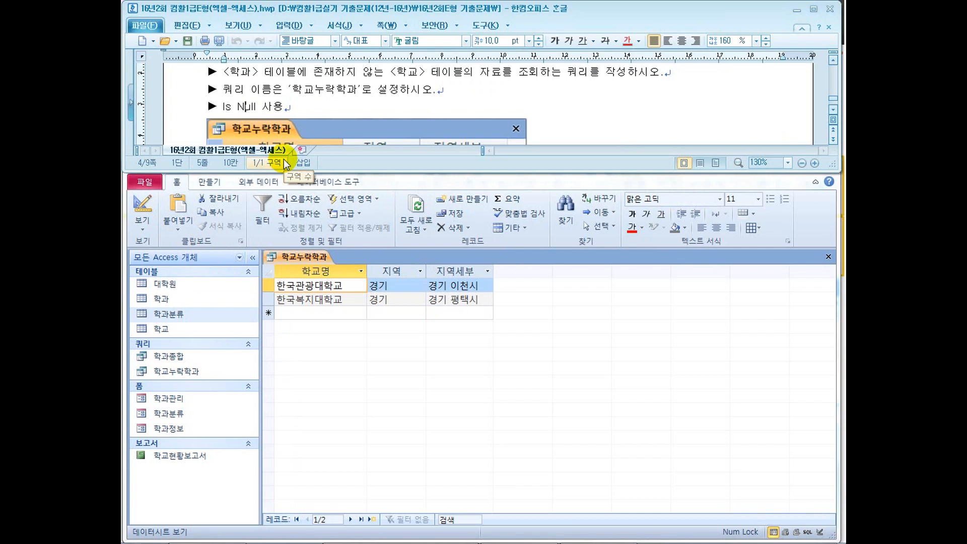
- Return the 학교누락학과 query to design view and close it
click(258, 240)
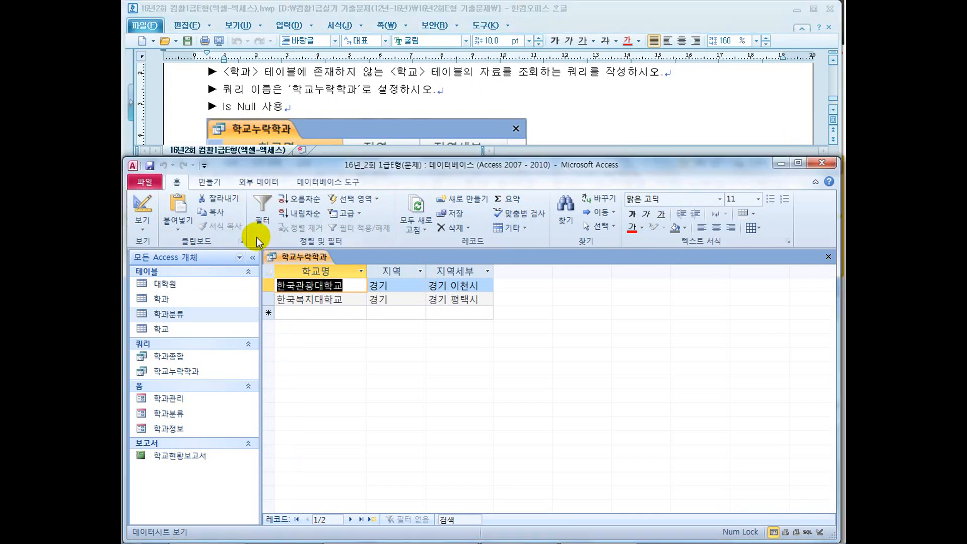
click(208, 182)
scroll(192, 213, up, 1)
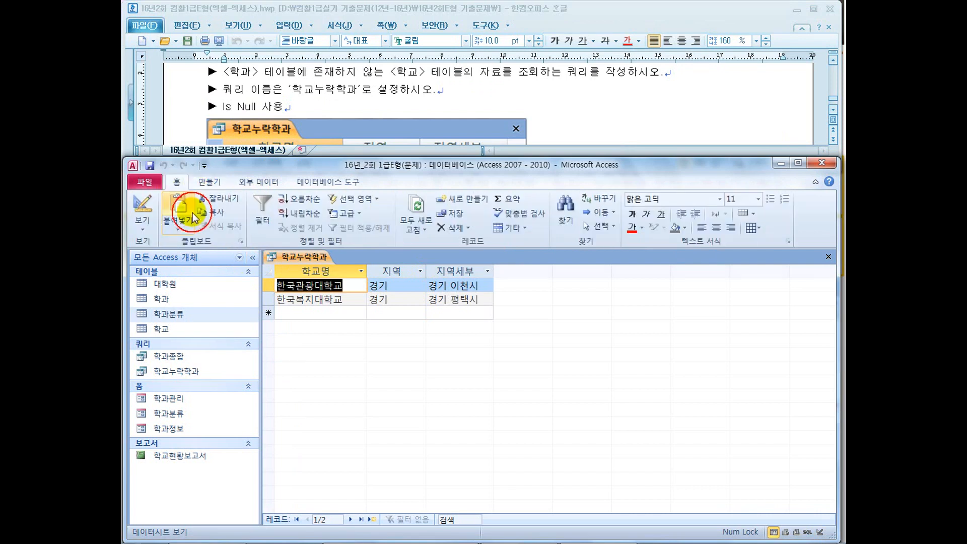
click(150, 219)
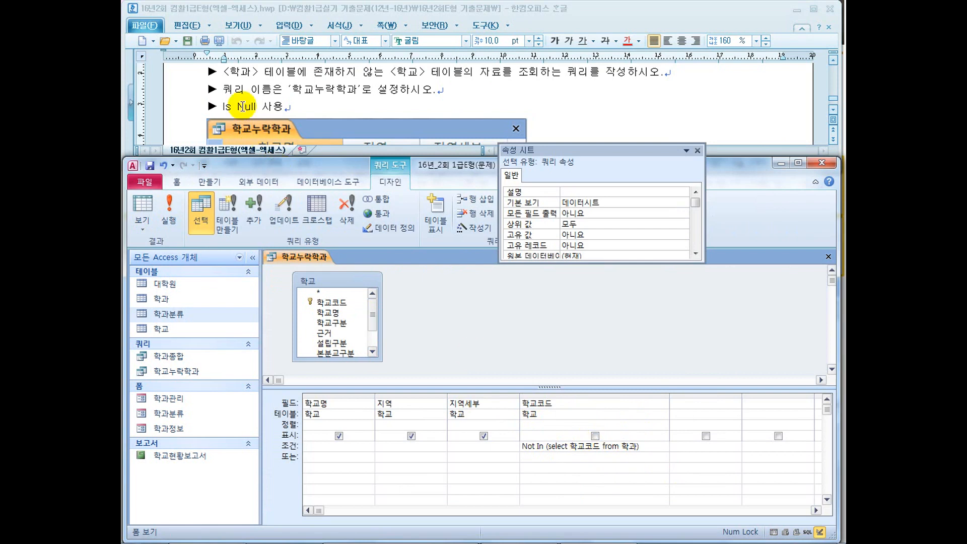
click(828, 261)
click(460, 305)
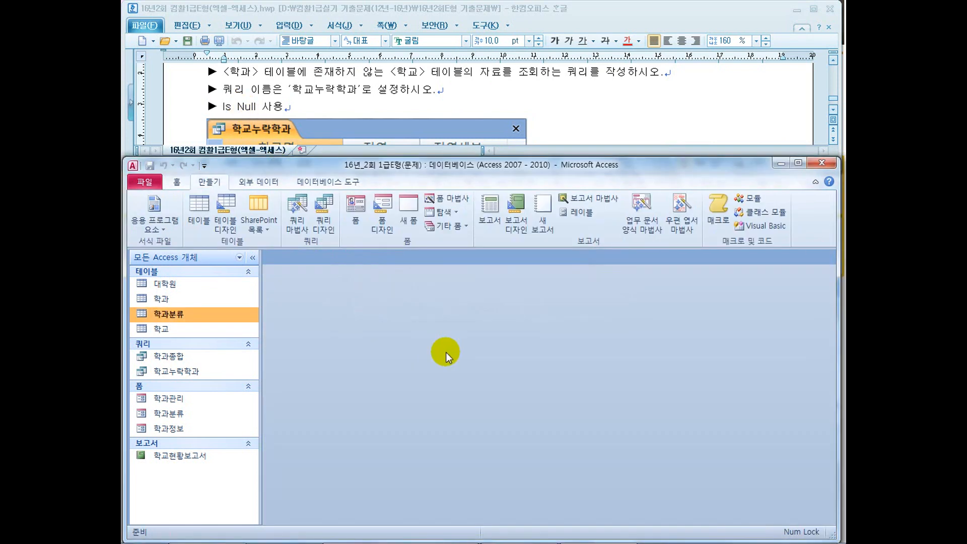
- Read question 2 in the exam document, highlighting the crosstab request and the <학교> table condition, and view its sample result
click(593, 123)
scroll(594, 122, down, 5)
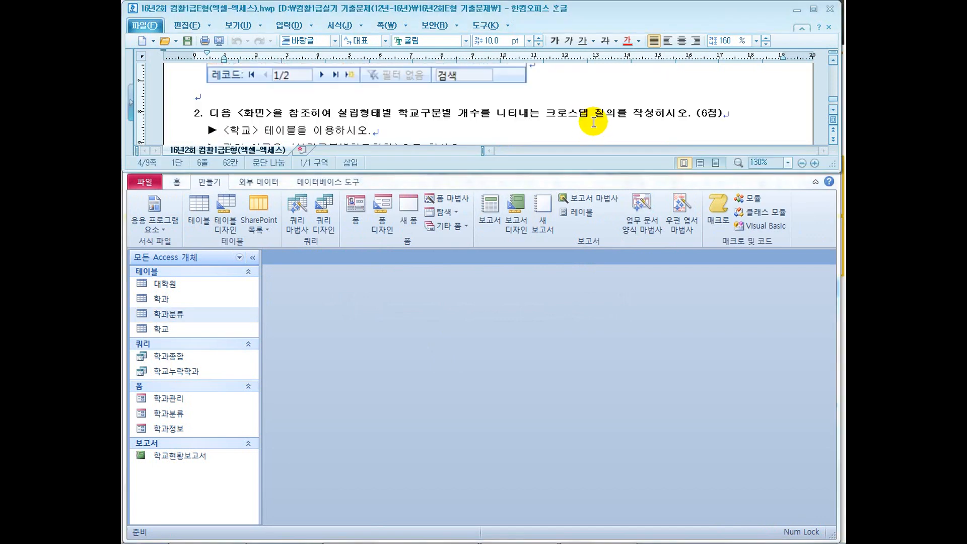
scroll(594, 123, down, 2)
scroll(594, 123, up, 2)
drag(507, 113, 655, 113)
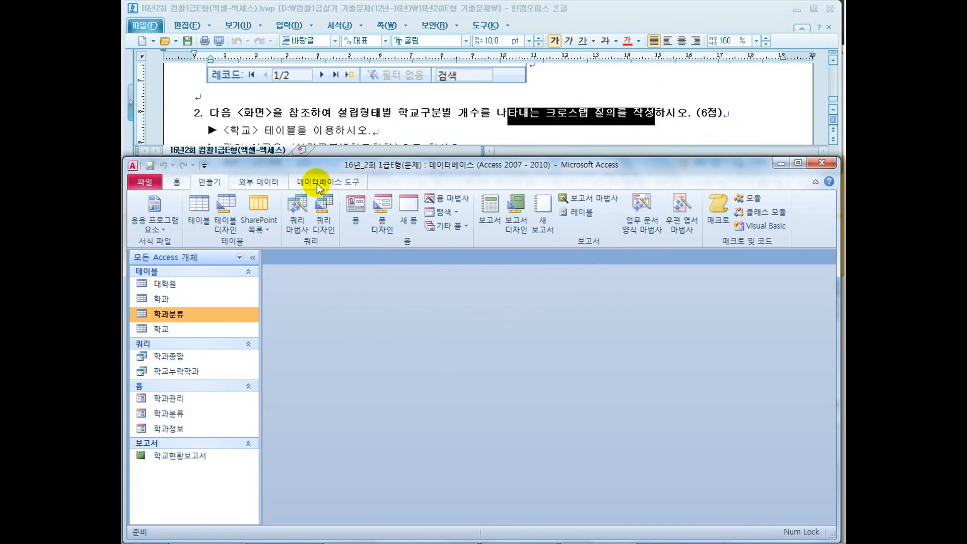
drag(223, 131, 264, 132)
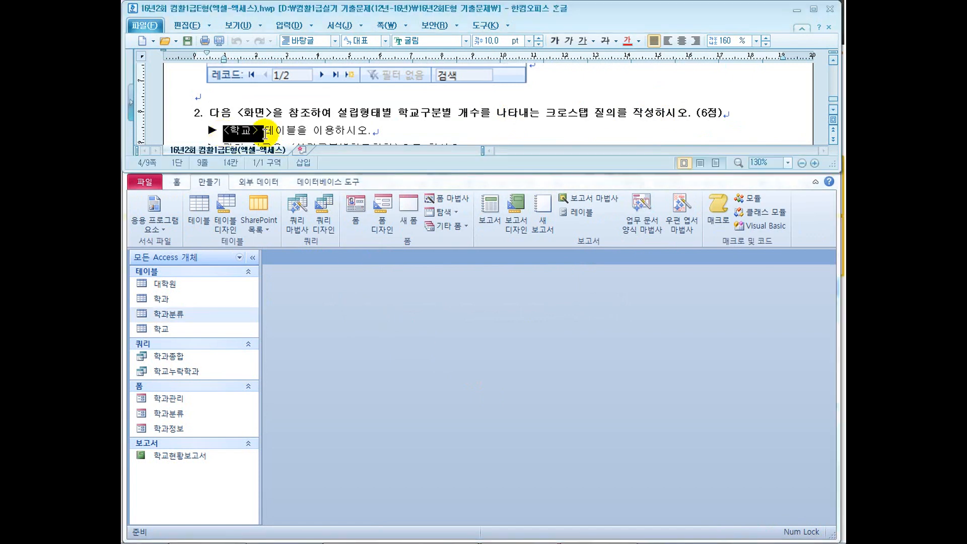
click(339, 373)
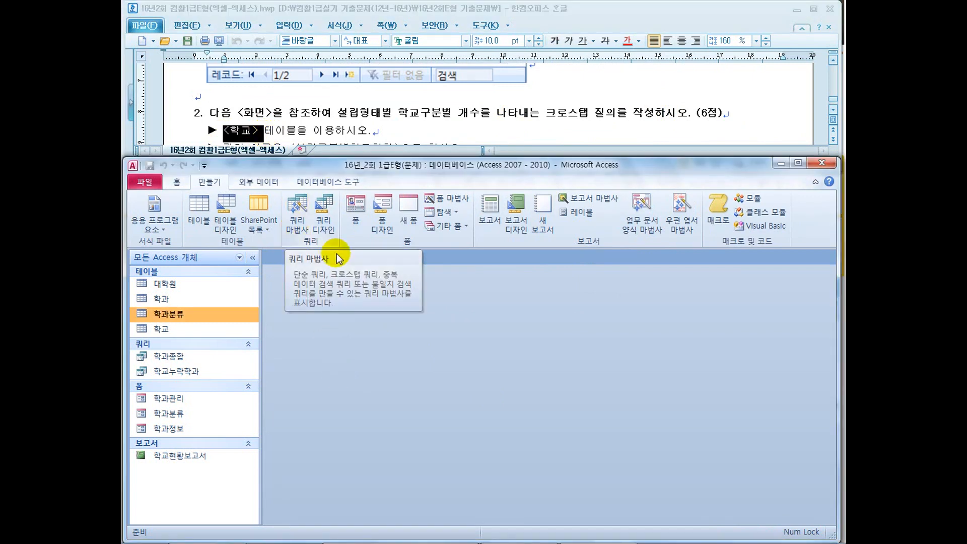
click(369, 130)
scroll(372, 130, down, 4)
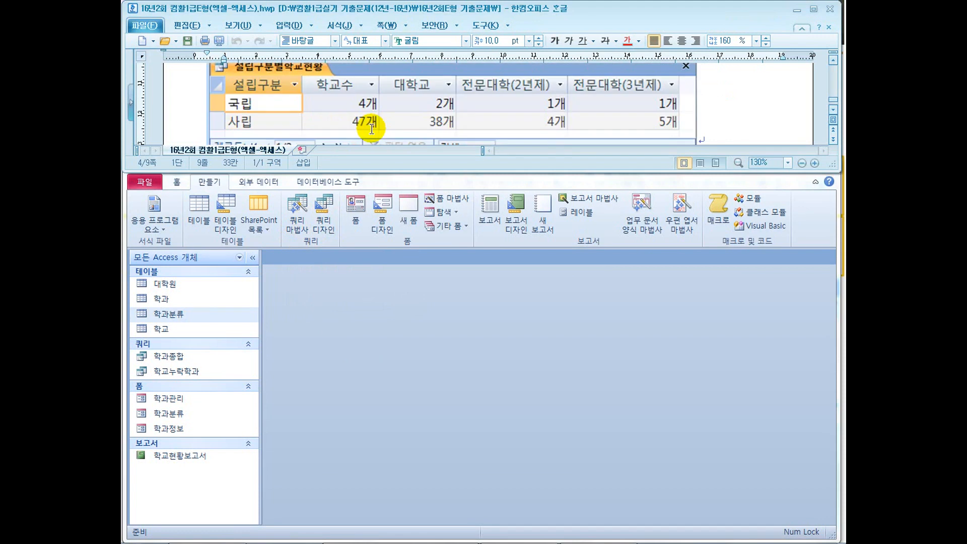
- Enlarge the exam document, mark the row heading, column heading and value areas on question 2's sample result, and clear the ink
double_click(553, 13)
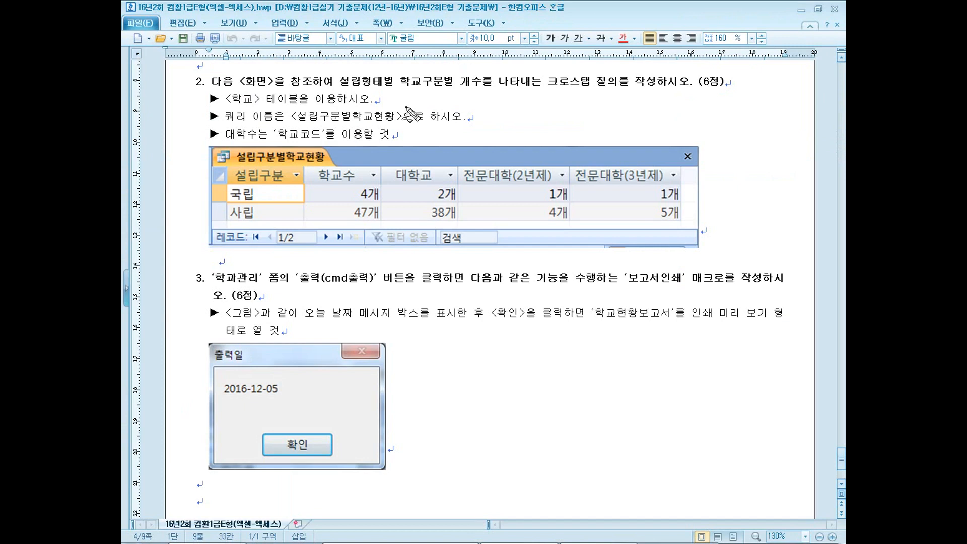
mouse_move(383, 206)
mouse_down()
mouse_move(370, 162)
mouse_move(371, 220)
mouse_up()
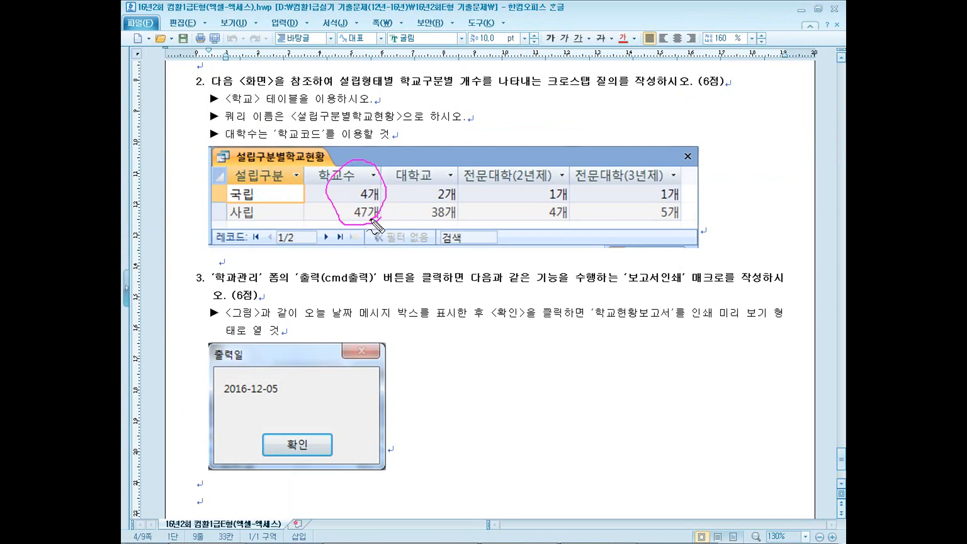
mouse_move(625, 240)
mouse_down()
mouse_move(628, 214)
mouse_move(581, 239)
mouse_up()
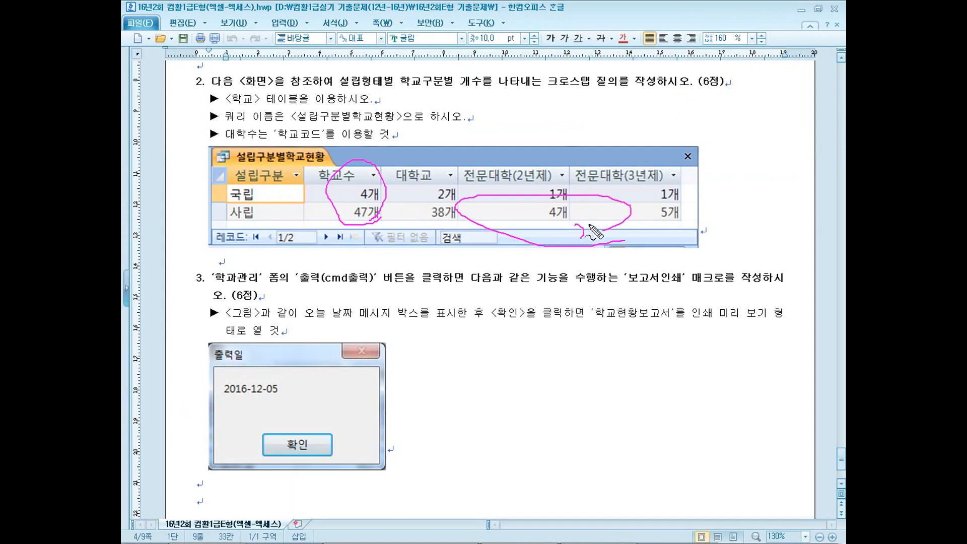
mouse_move(456, 174)
mouse_down()
mouse_move(560, 181)
mouse_move(521, 178)
mouse_move(599, 134)
mouse_up()
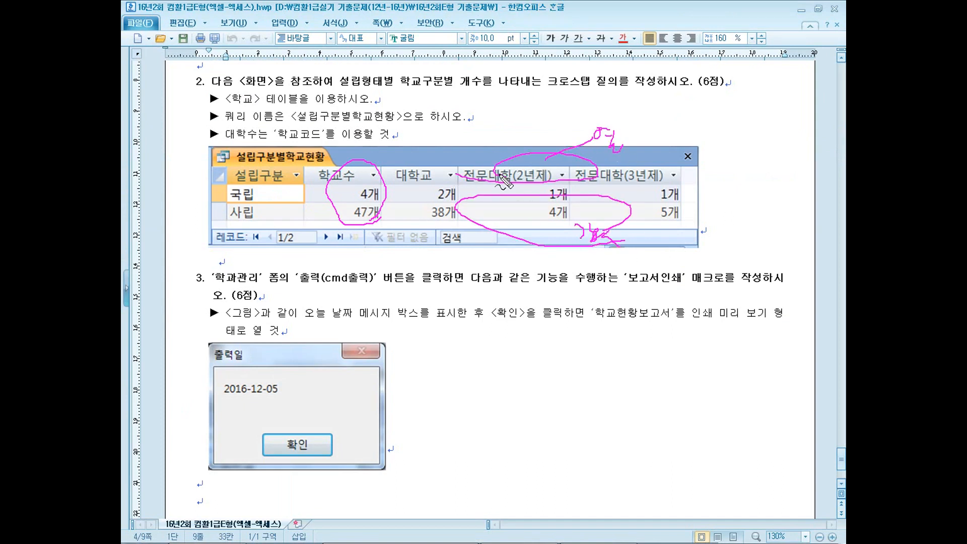
mouse_move(292, 229)
mouse_down()
mouse_move(239, 181)
mouse_move(287, 222)
mouse_up()
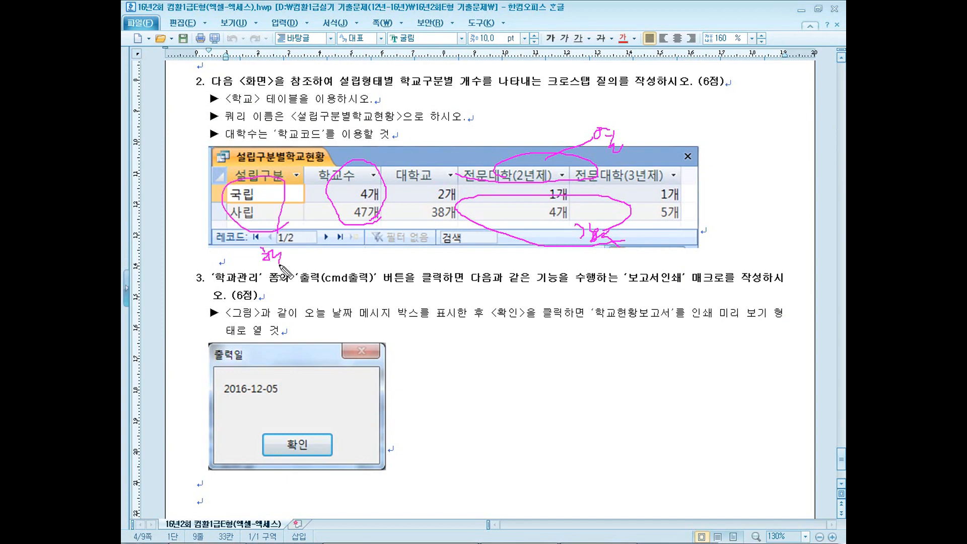
mouse_move(330, 248)
mouse_down()
mouse_move(378, 222)
mouse_move(340, 186)
mouse_move(357, 251)
mouse_up()
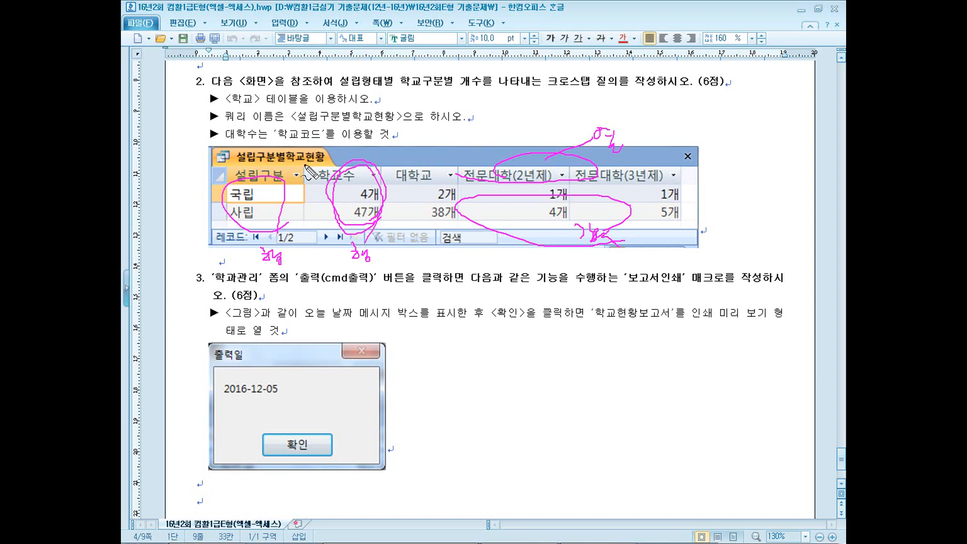
drag(239, 107, 276, 116)
drag(391, 171, 339, 220)
drag(335, 174, 382, 231)
key(Escape)
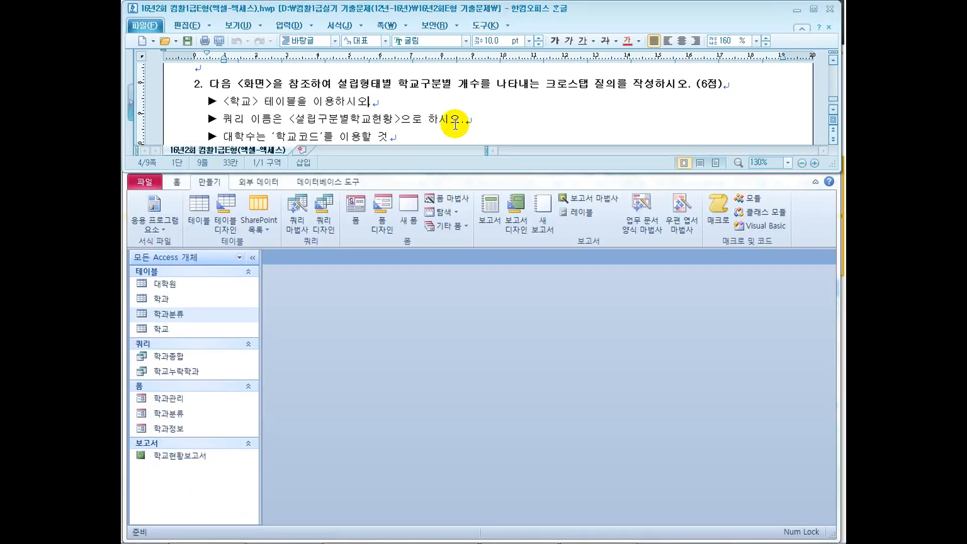
- Start a crosstab query on the 학교 table with the Crosstab Query Wizard and consult the sample result for its row headings
click(434, 318)
click(292, 224)
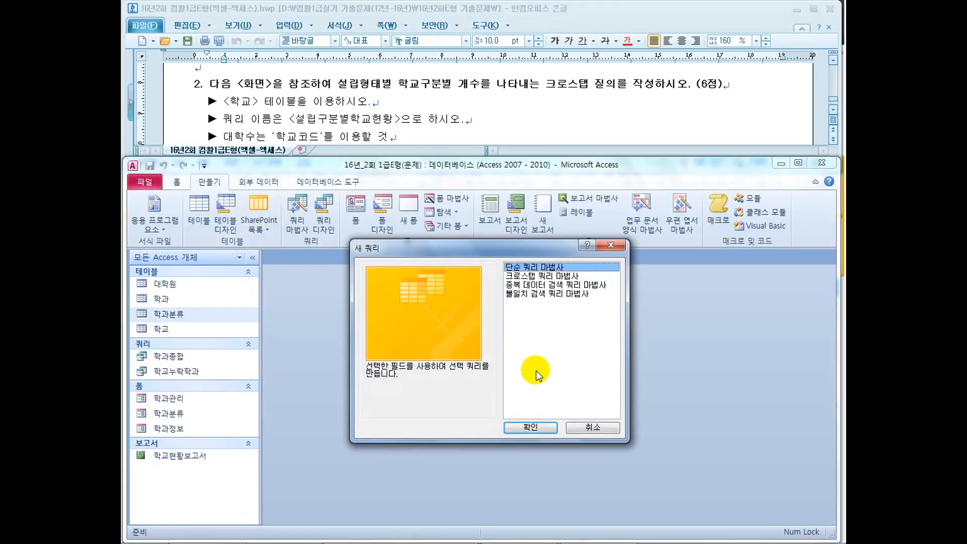
click(532, 276)
click(542, 429)
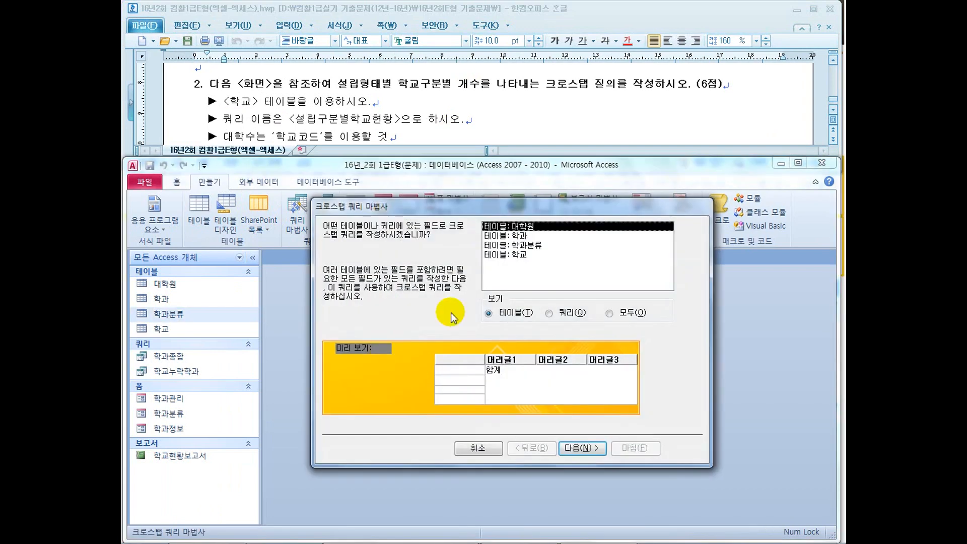
click(506, 255)
click(578, 448)
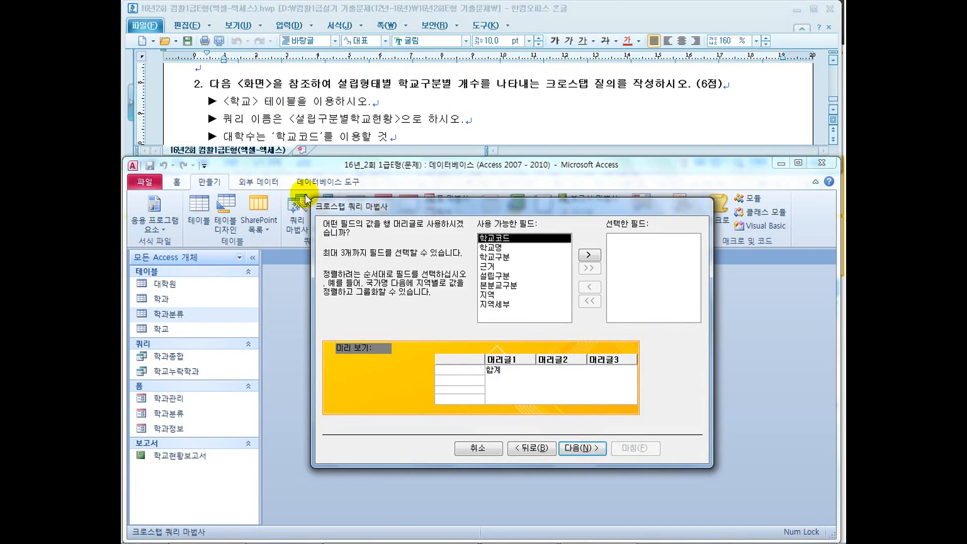
click(418, 103)
scroll(418, 103, down, 5)
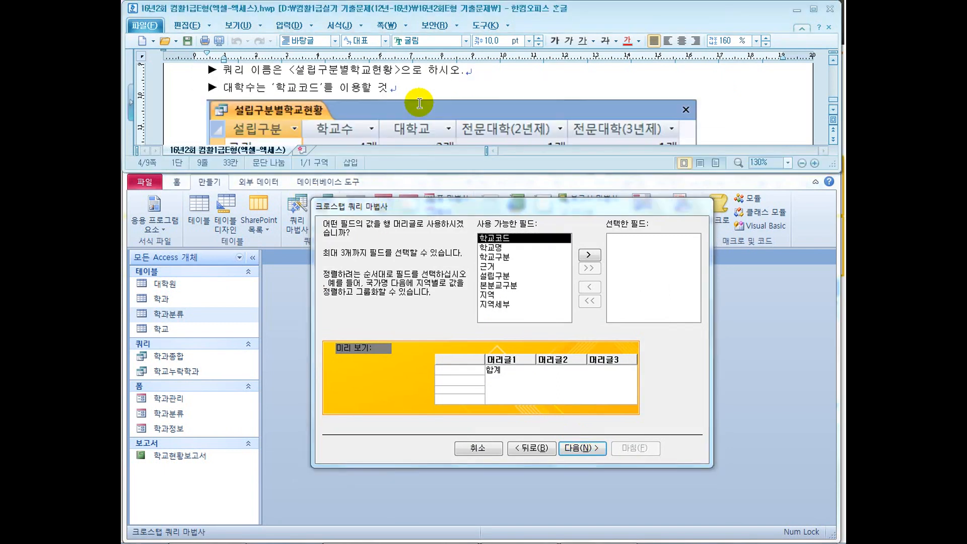
- Use the 설립구분 field as the crosstab query's row heading and continue to the column heading choice
click(494, 275)
click(593, 257)
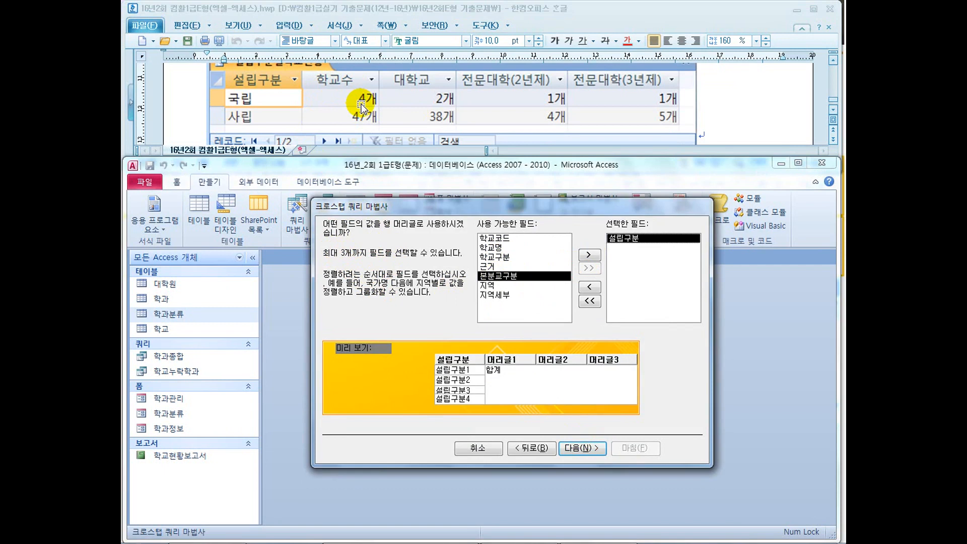
click(583, 448)
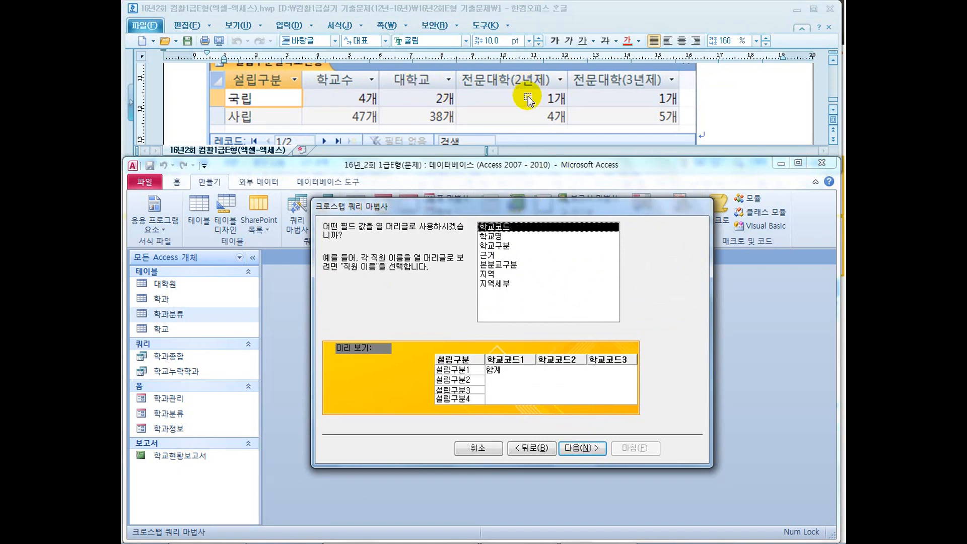
- Choose the 학교명 field as the crosstab query's column heading and continue to the value choice
click(491, 236)
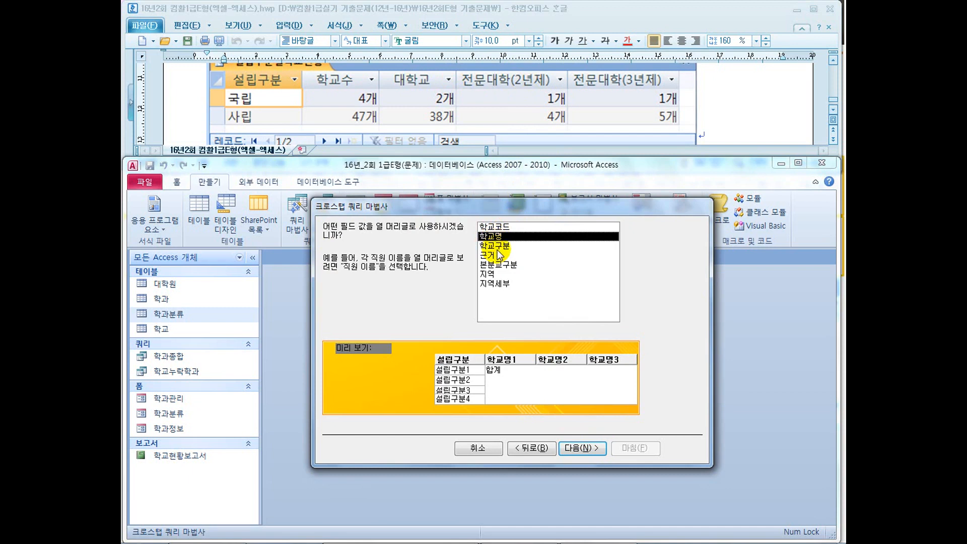
click(496, 247)
click(496, 240)
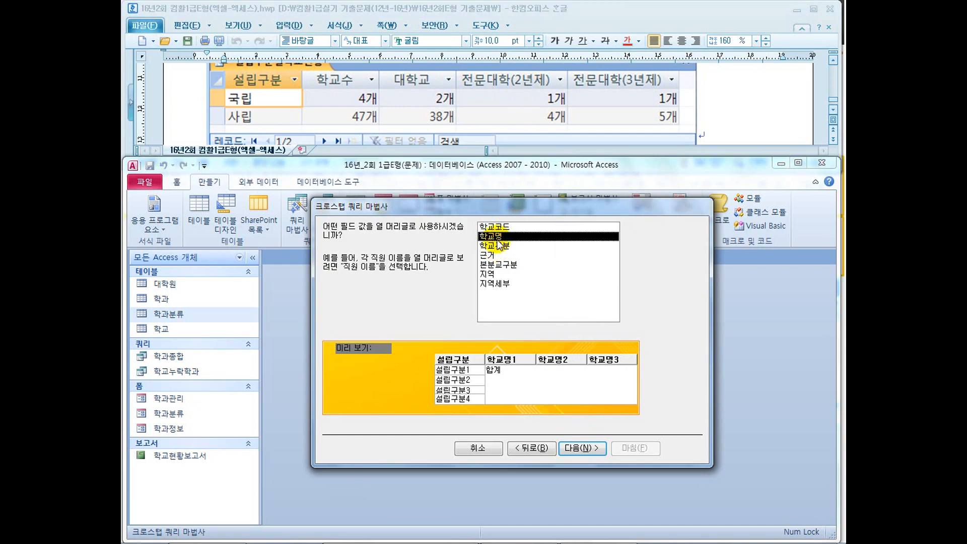
click(498, 248)
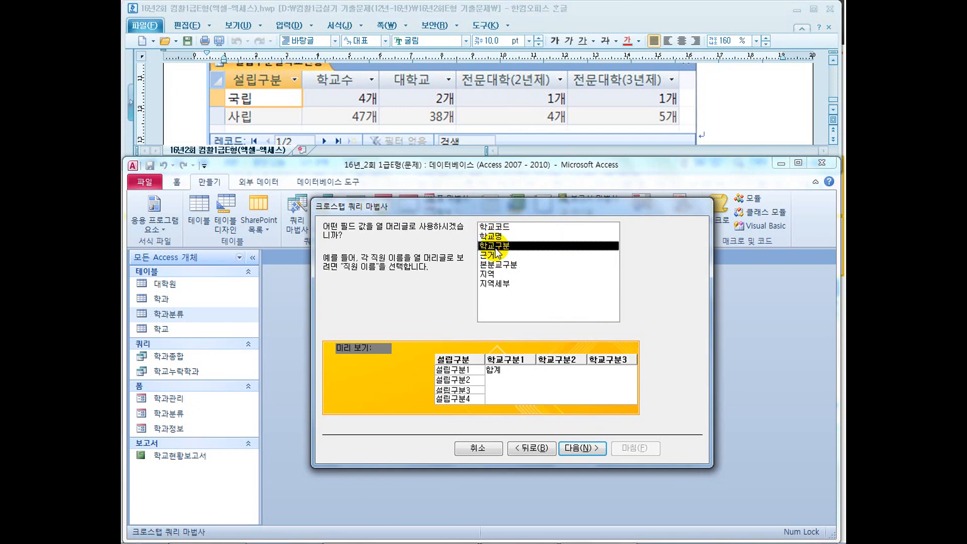
click(496, 240)
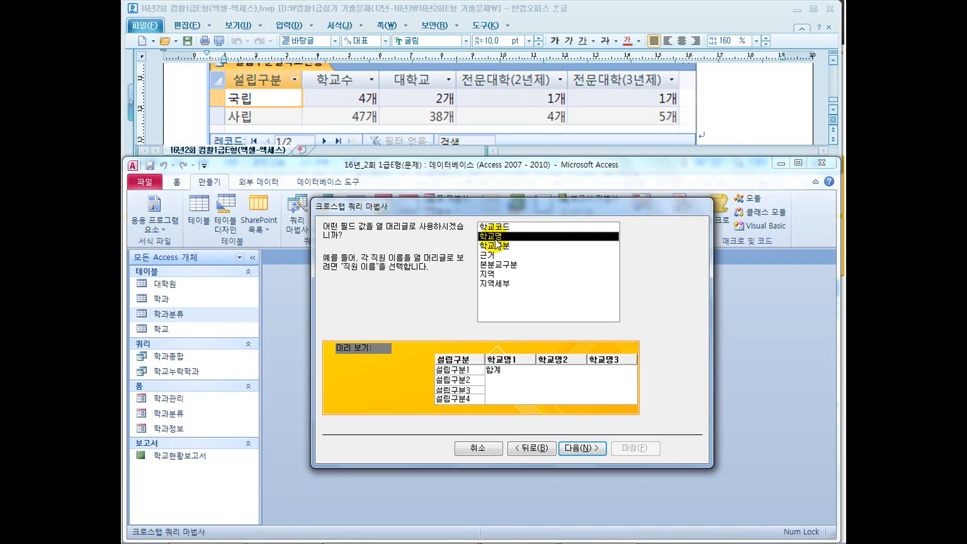
click(576, 447)
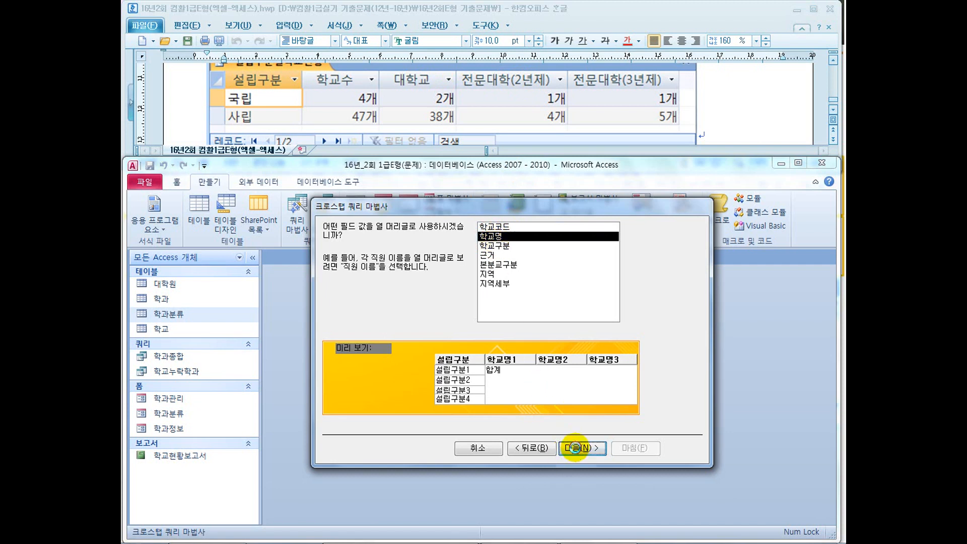
- Check the field required for 대학수 in the exam document and set the crosstab value to the count (개수) of 학교코드
click(725, 103)
scroll(726, 102, up, 4)
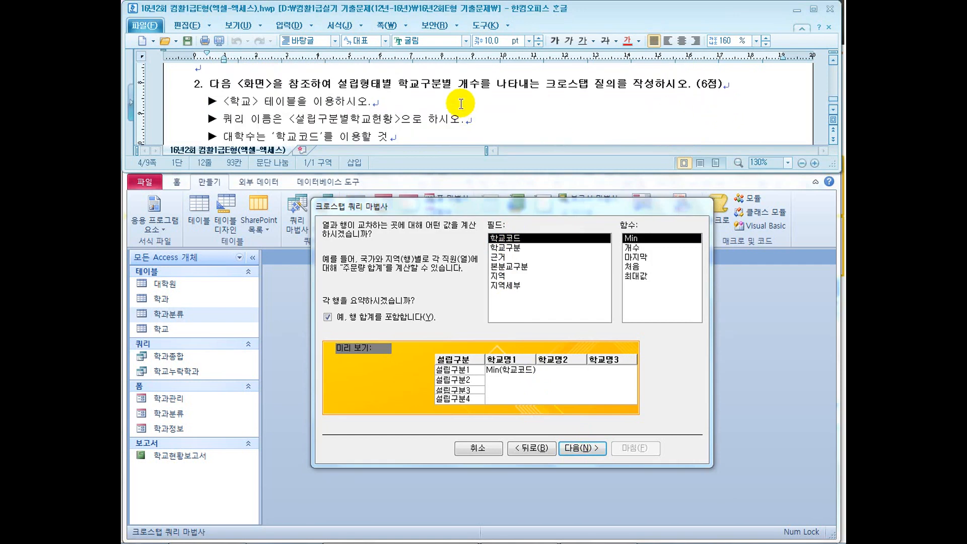
drag(276, 136, 320, 136)
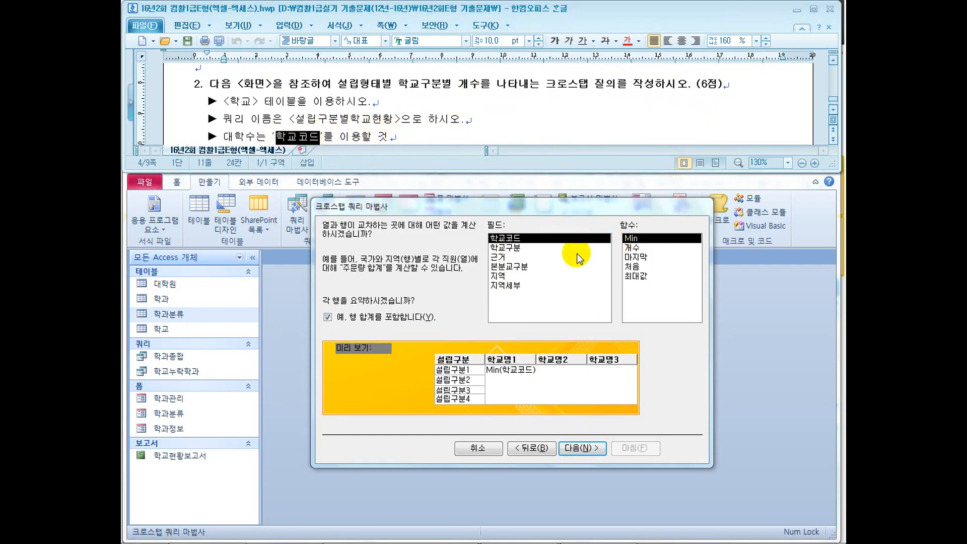
click(501, 238)
click(632, 247)
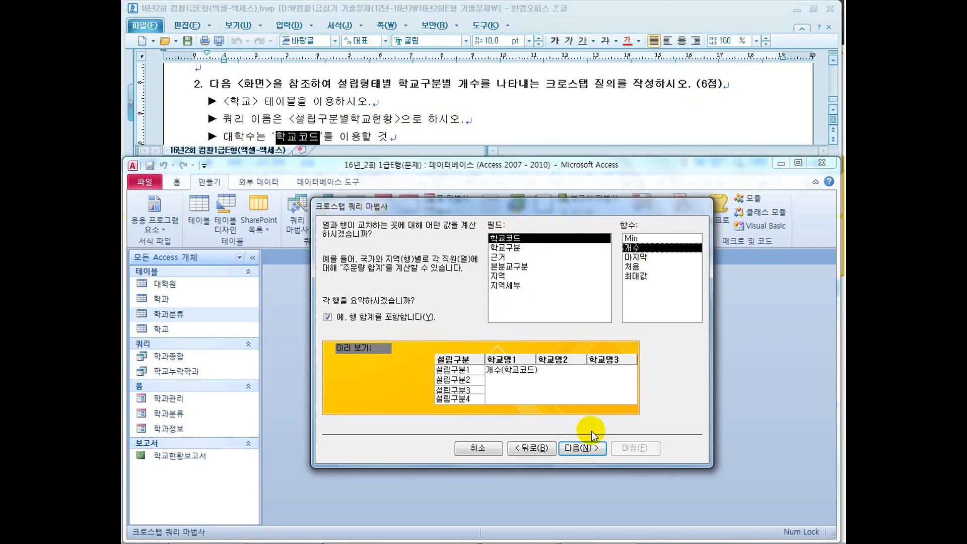
click(580, 449)
- Name the crosstab query 설립구분별학교현황 and finish the wizard to view its result
drag(481, 243, 398, 244)
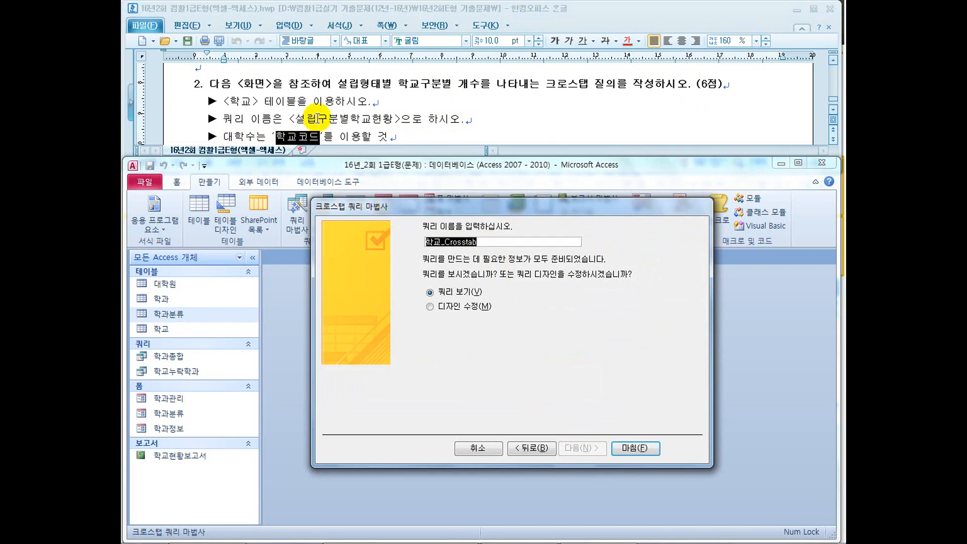
text(설)
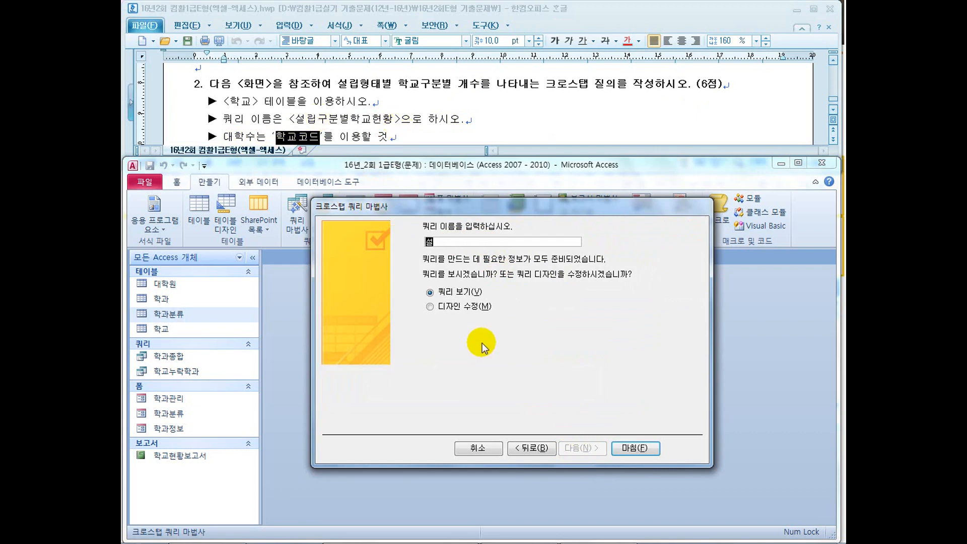
text(립구분별하)
text(교현황)
click(636, 447)
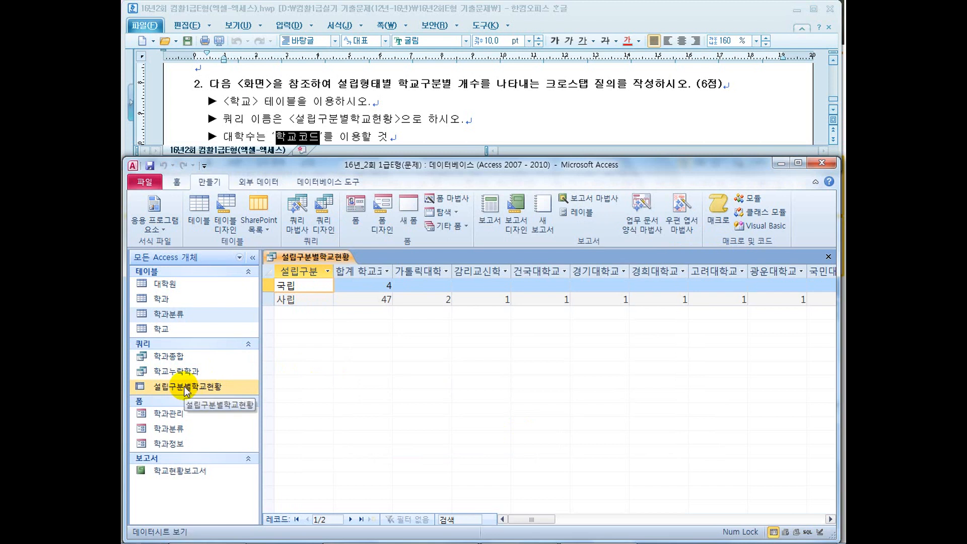
right_click(185, 387)
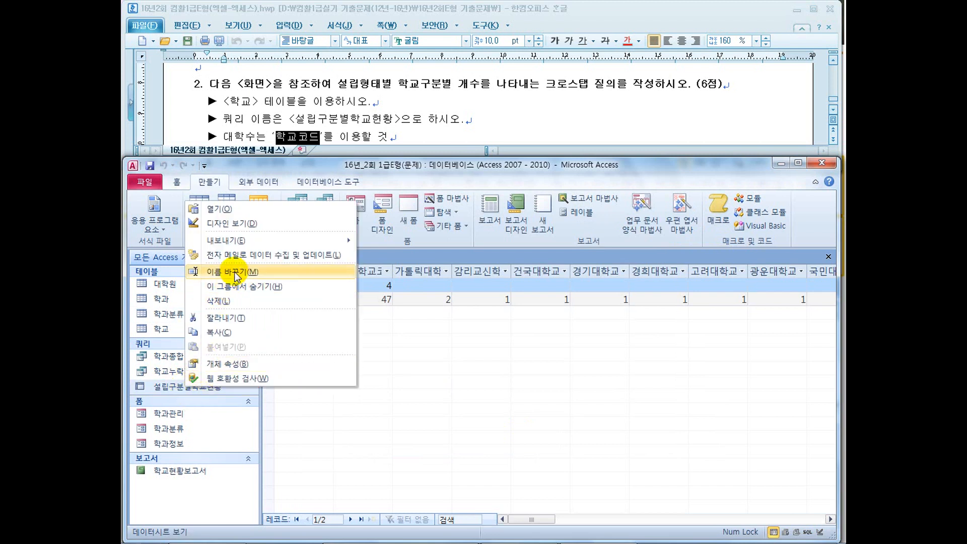
click(423, 164)
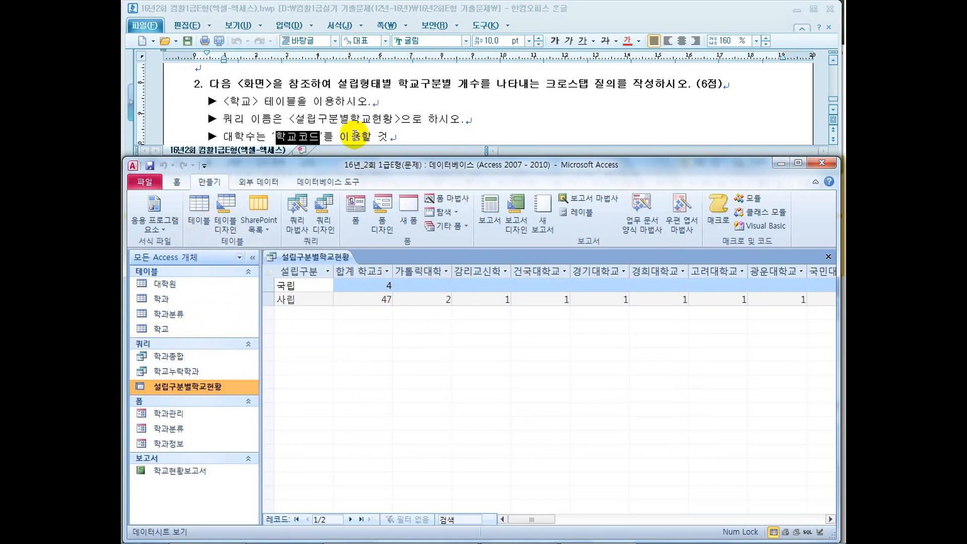
- Open the 학교 table, examine its 학교명 and 학교구분 columns, and close the table
double_click(163, 329)
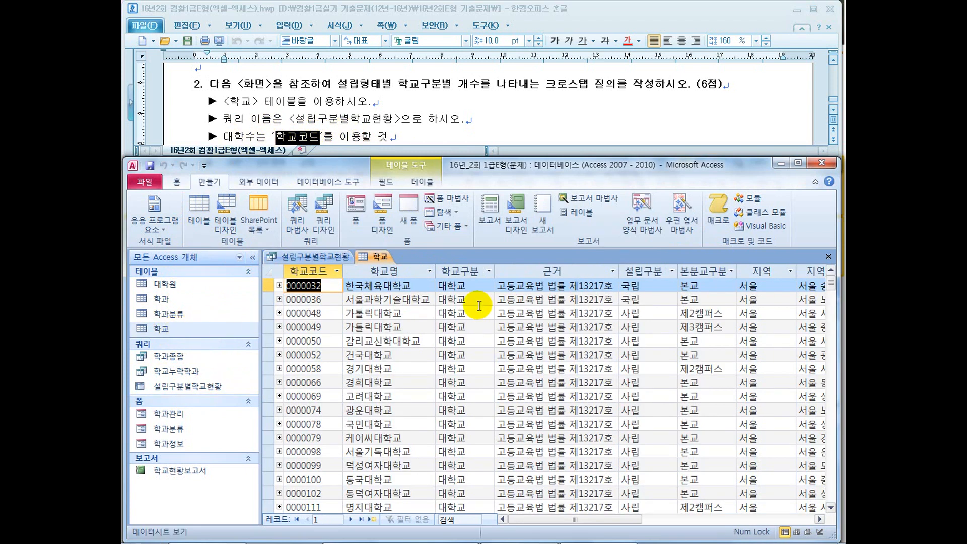
scroll(463, 364, down, 12)
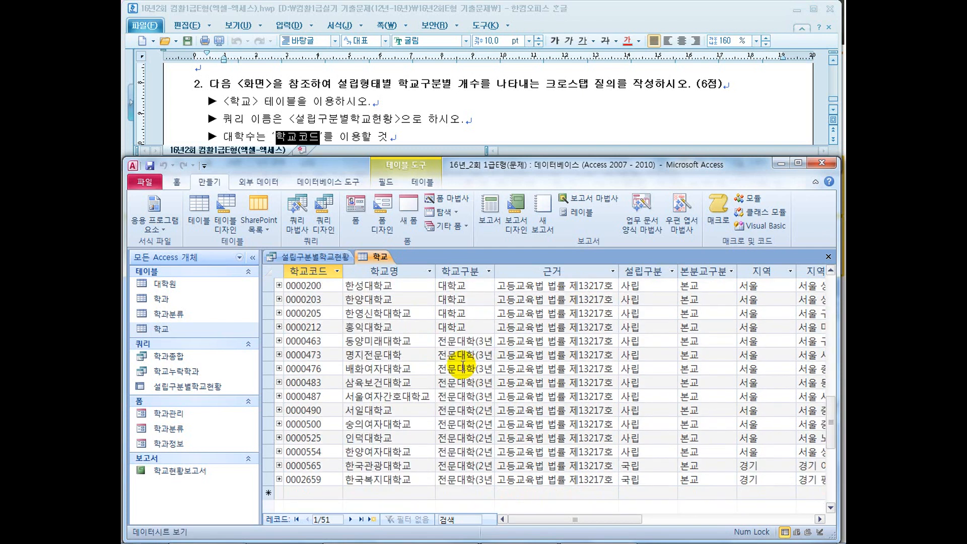
scroll(463, 364, up, 11)
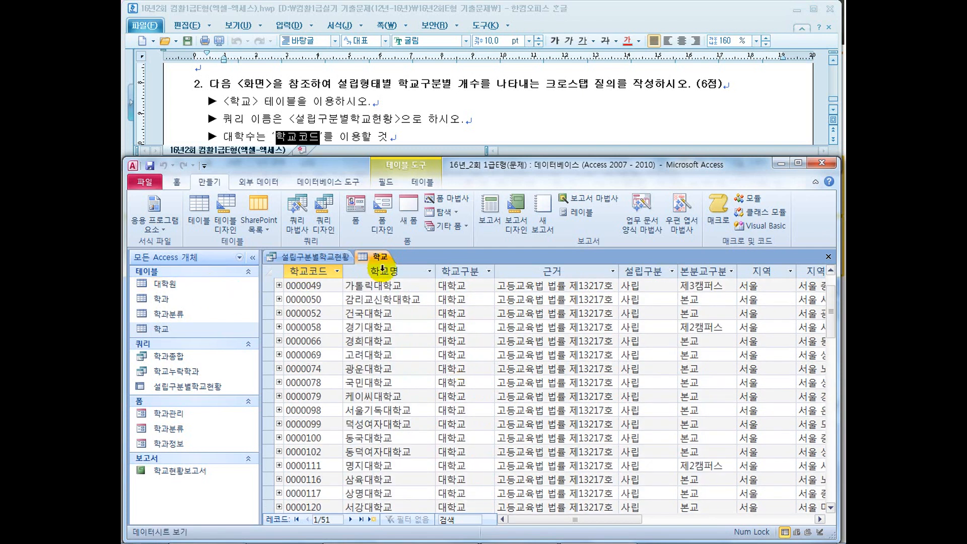
click(827, 257)
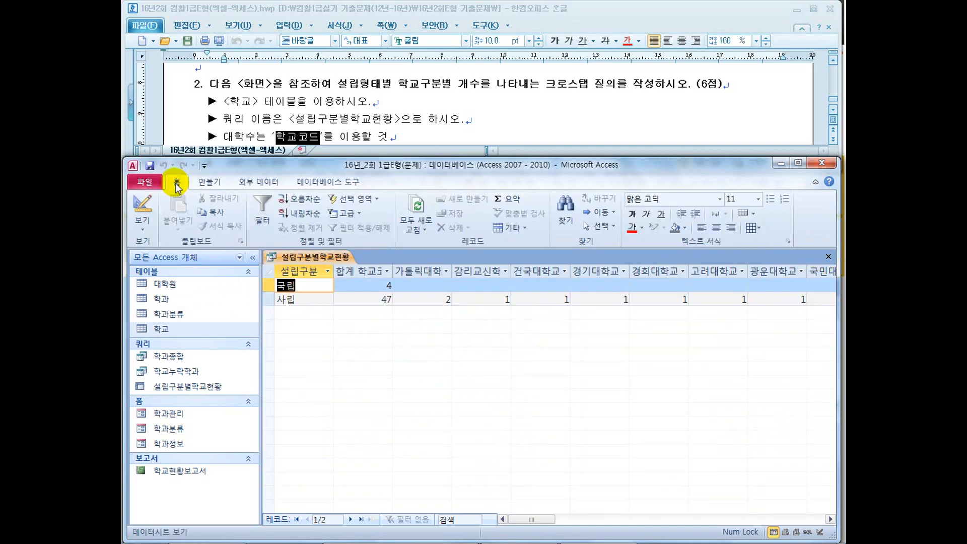
- Change the column heading field of the 설립구분별학교현황 query to 학교구분 in design view and run the query
click(141, 209)
click(422, 468)
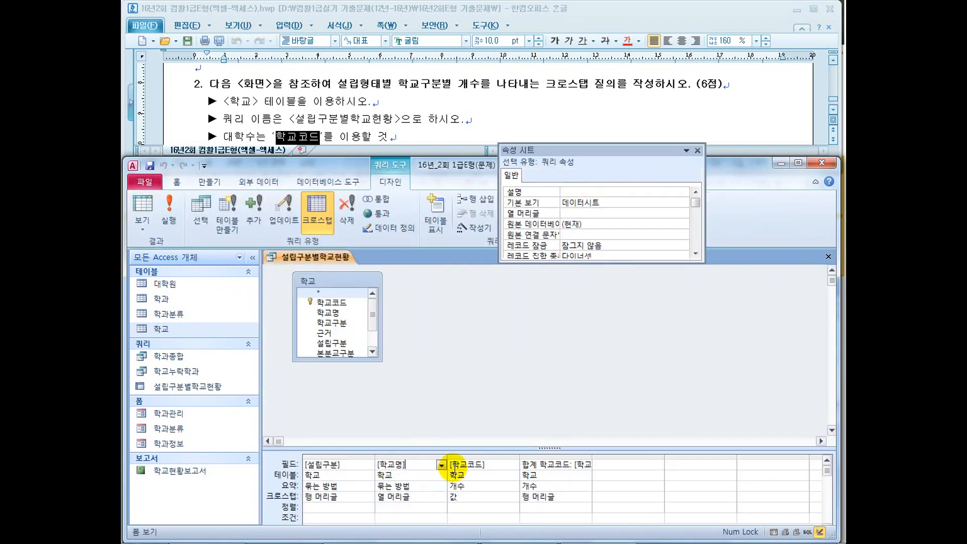
click(441, 464)
click(413, 396)
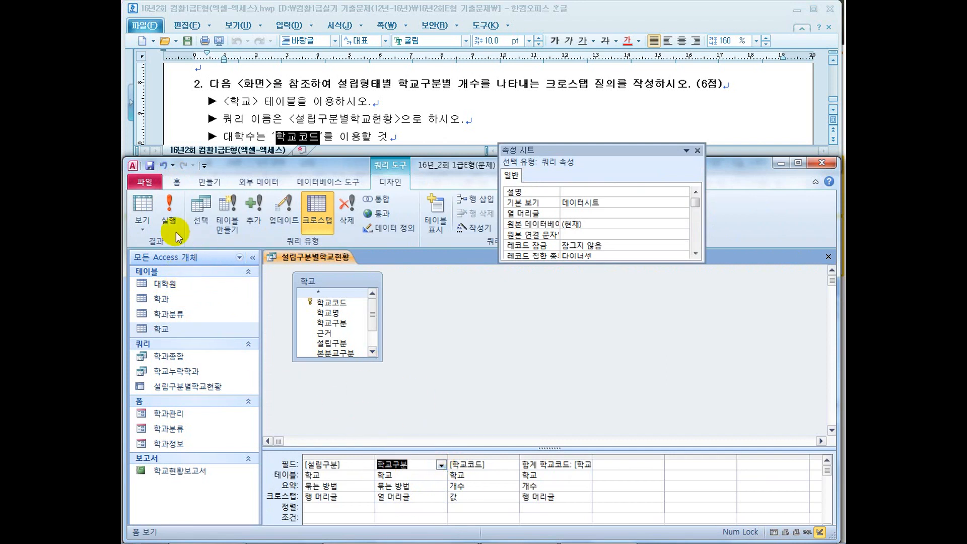
click(169, 207)
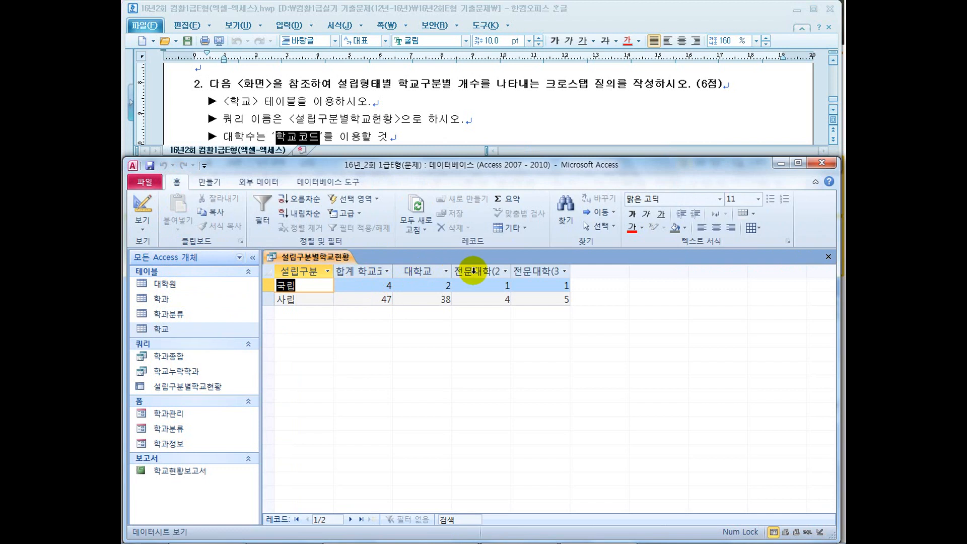
- Widen the 전문대학(2년제) and 전문대학(3년제) columns to show their full headings and bring up the sample result for comparison
drag(511, 270, 534, 270)
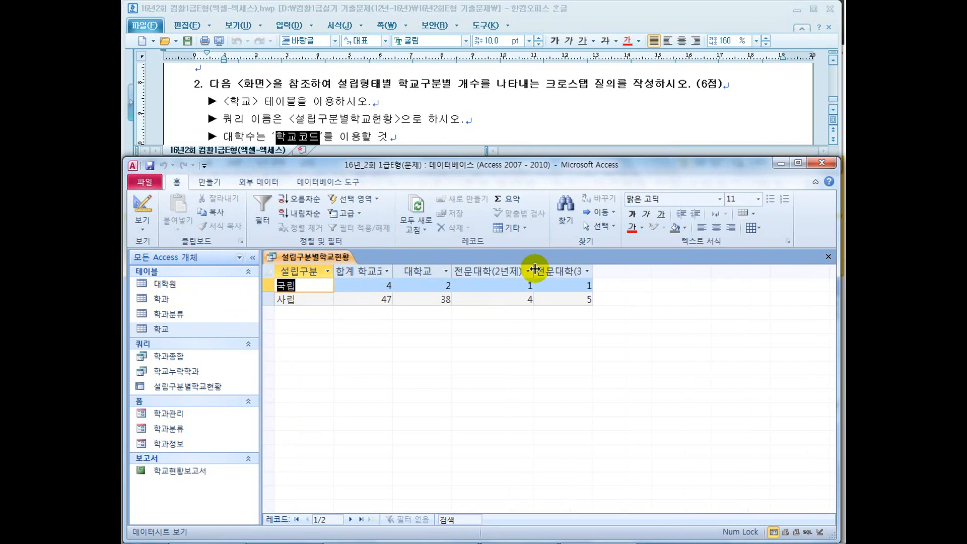
drag(594, 270, 621, 273)
click(530, 123)
scroll(530, 123, down, 1)
scroll(529, 122, down, 1)
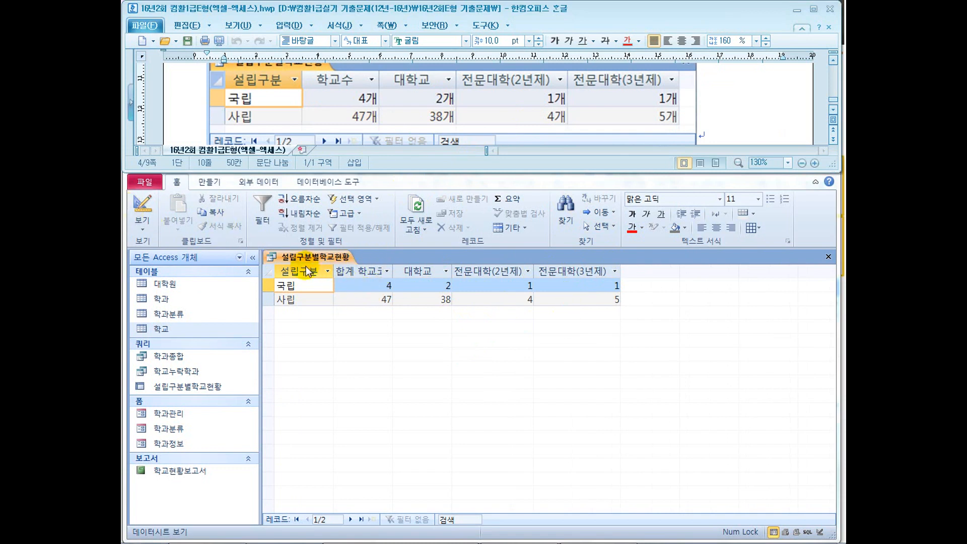
- Rename the row total column based on 학교코드 as 학교수 in design view and run the query
click(142, 208)
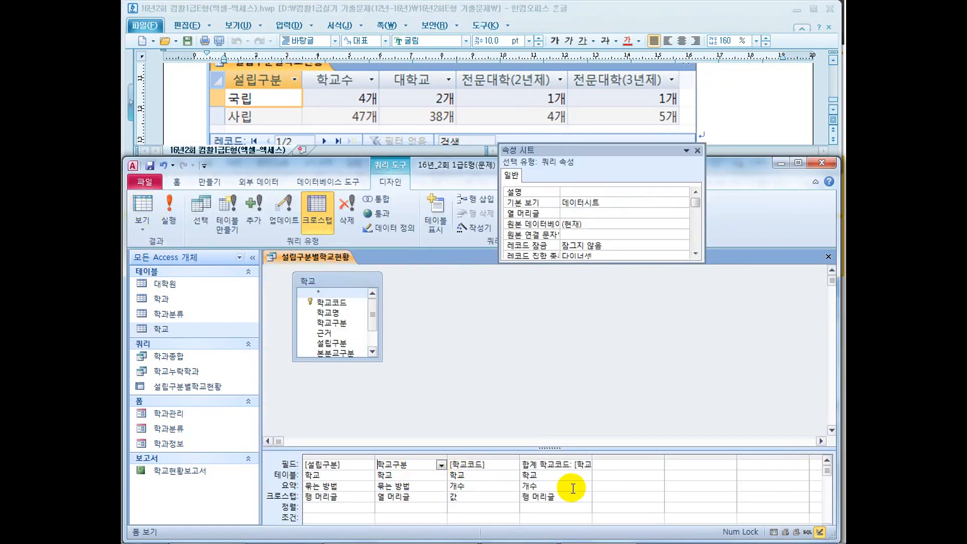
drag(570, 464, 516, 464)
text(학교수)
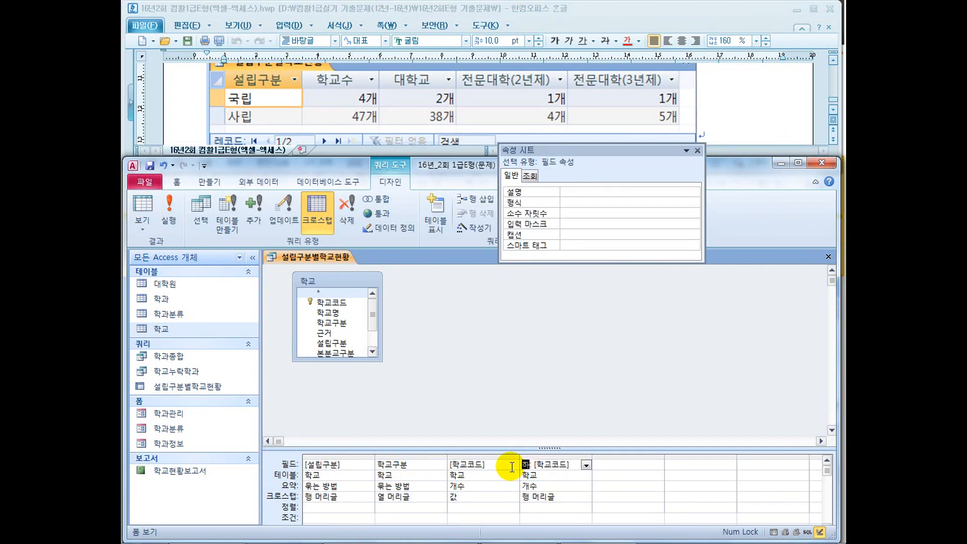
key(Tab)
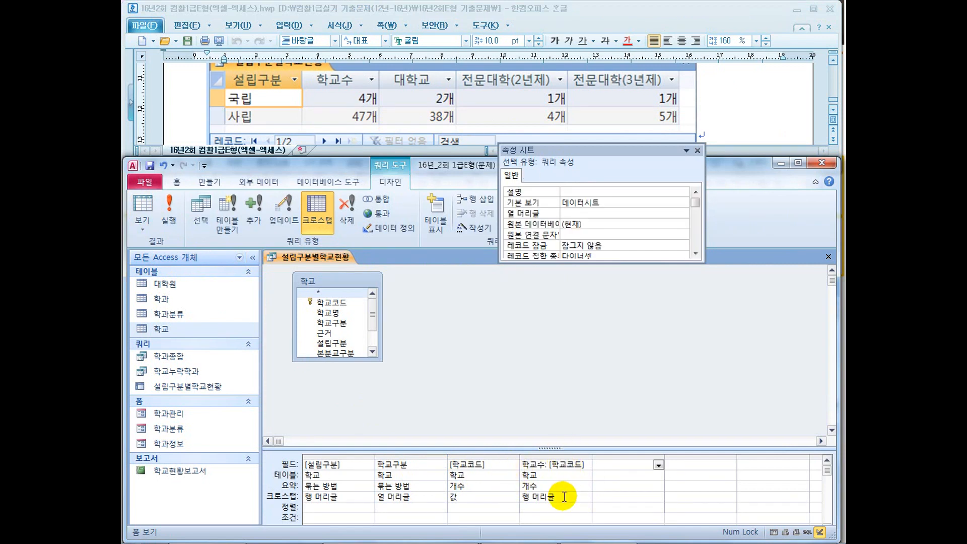
drag(564, 496, 511, 498)
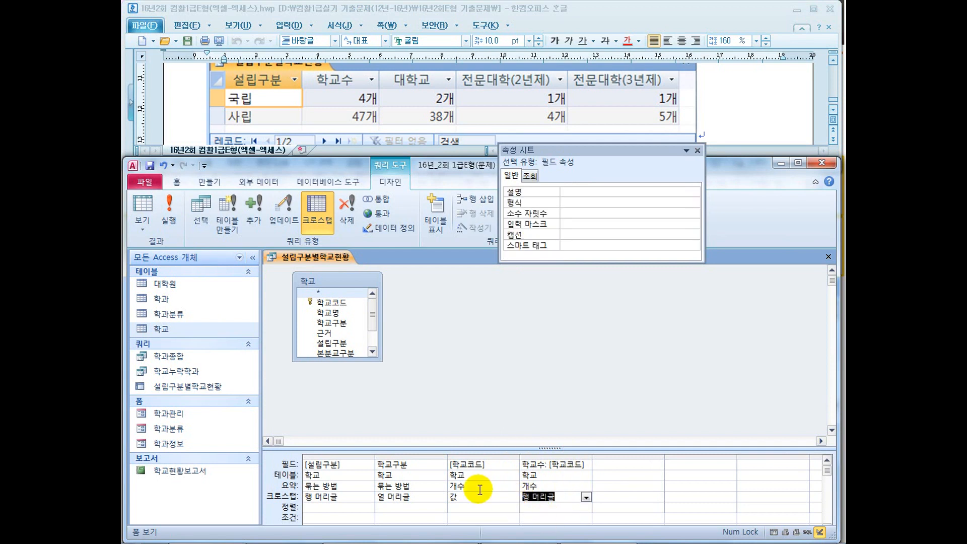
click(169, 215)
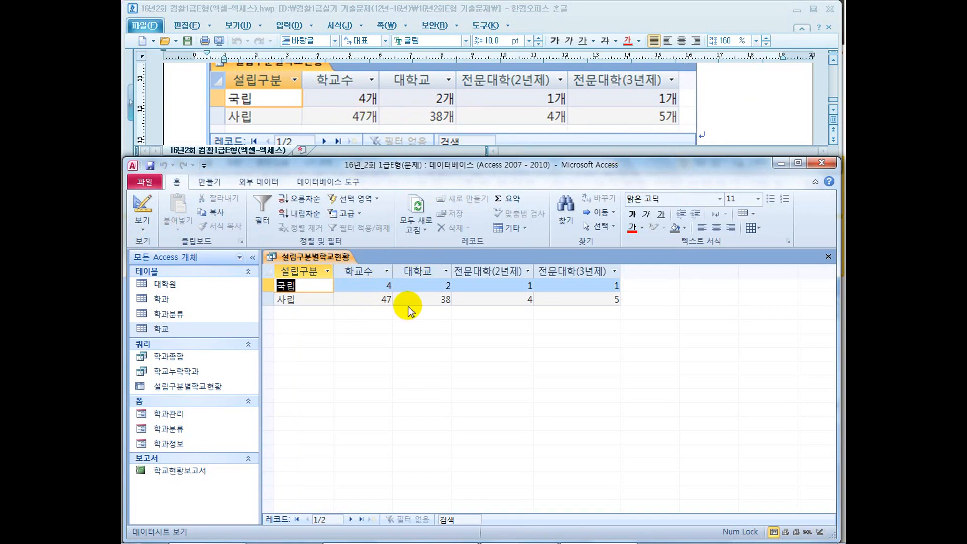
- Return to design view and set the format property of the 학교수 field to 0₩개
click(145, 213)
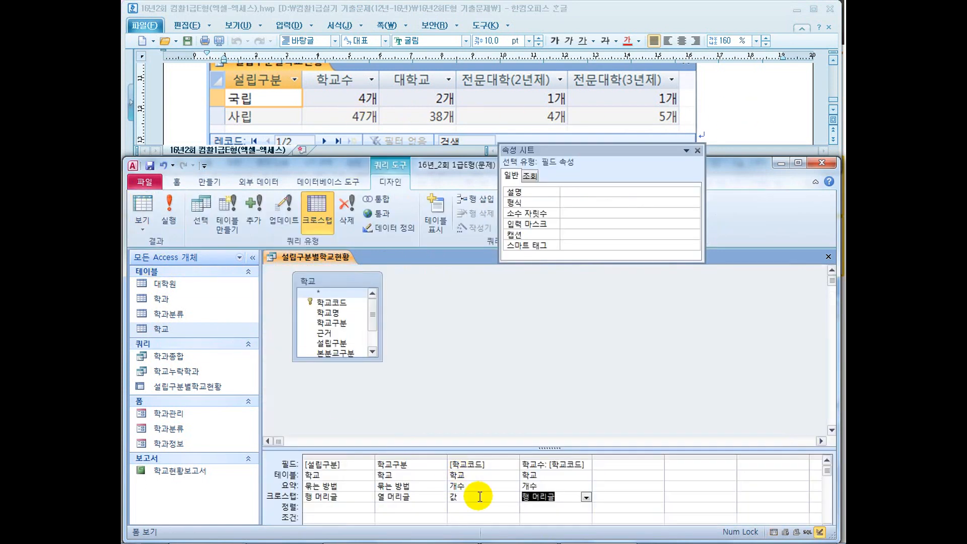
click(551, 486)
right_click(551, 485)
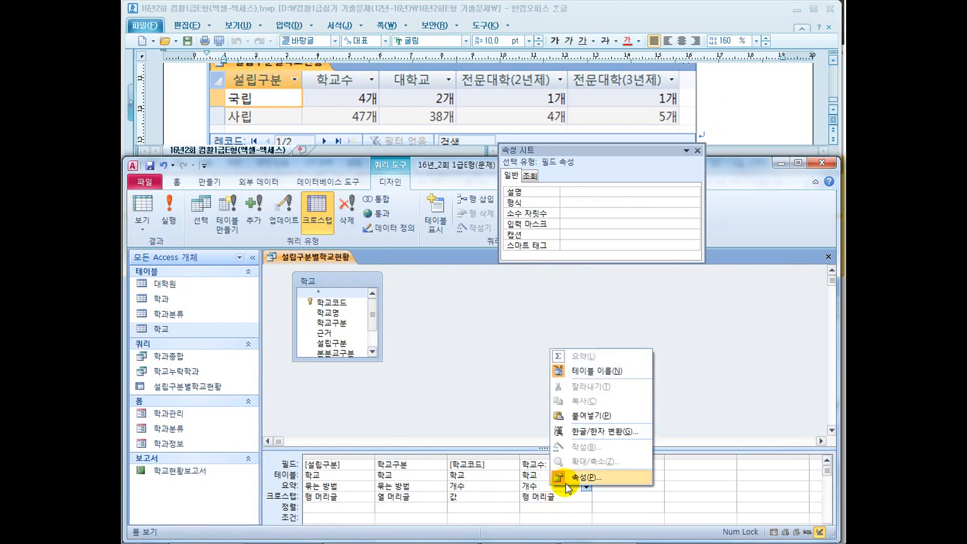
click(577, 480)
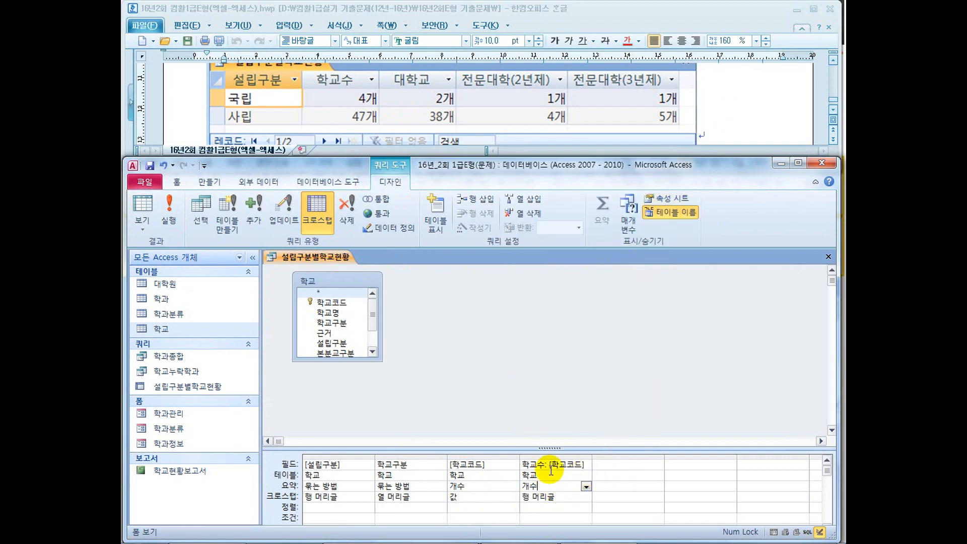
right_click(547, 488)
click(557, 481)
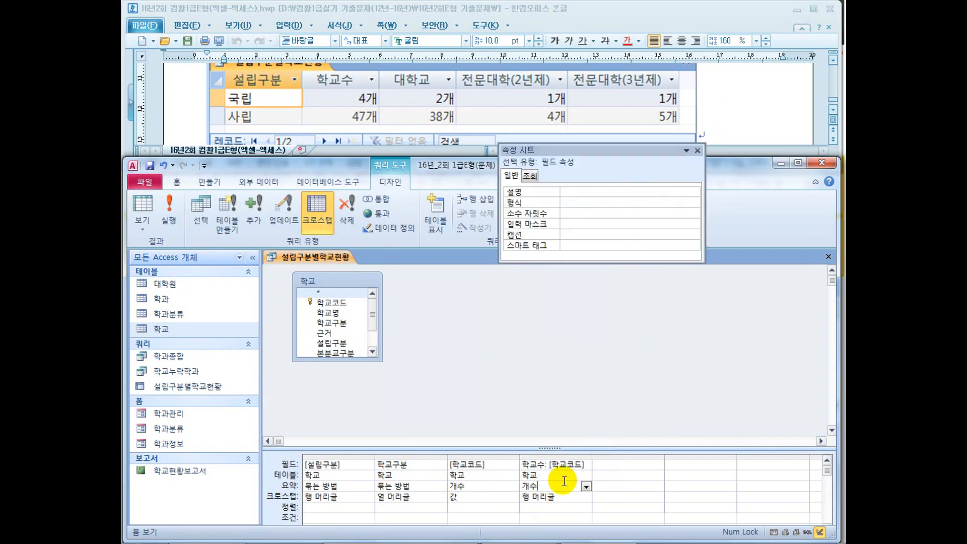
click(568, 202)
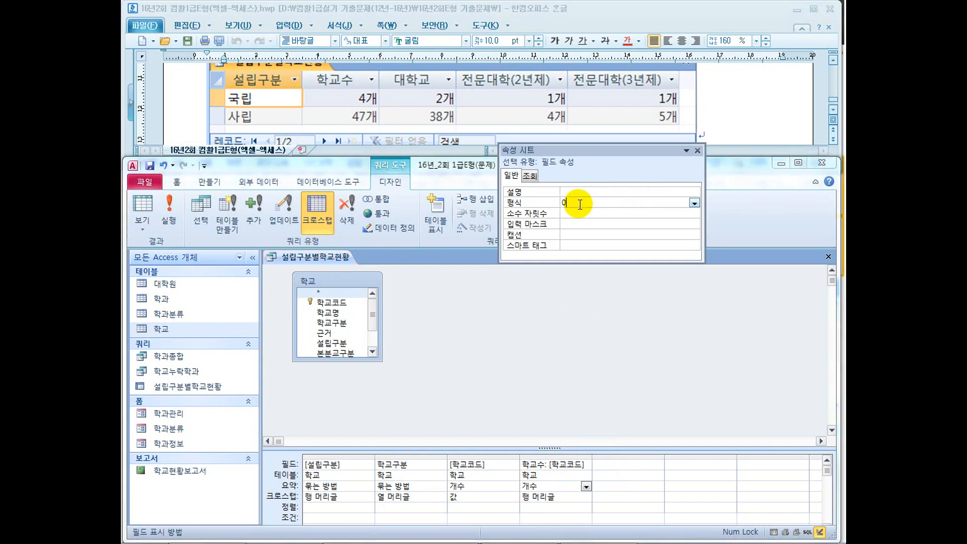
key(Return)
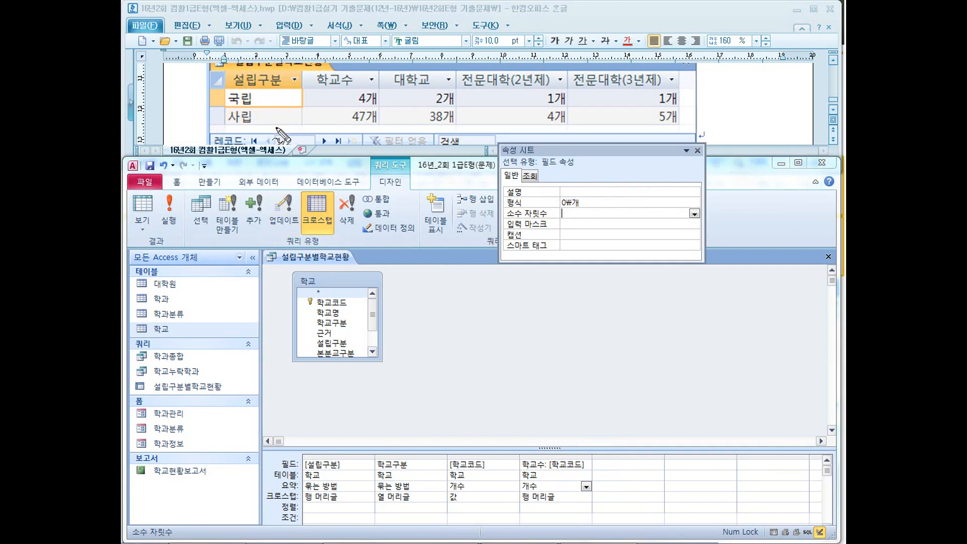
- Set the format property of the [학교코드] value field to 0₩개
mouse_move(259, 93)
mouse_down()
mouse_move(254, 127)
mouse_move(279, 112)
mouse_move(310, 117)
mouse_move(375, 99)
mouse_move(381, 117)
mouse_up()
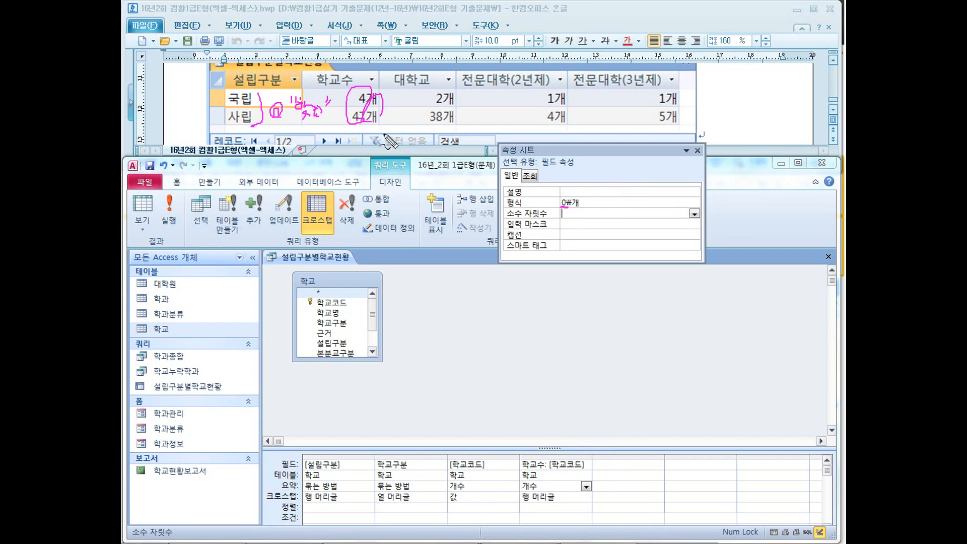
click(566, 204)
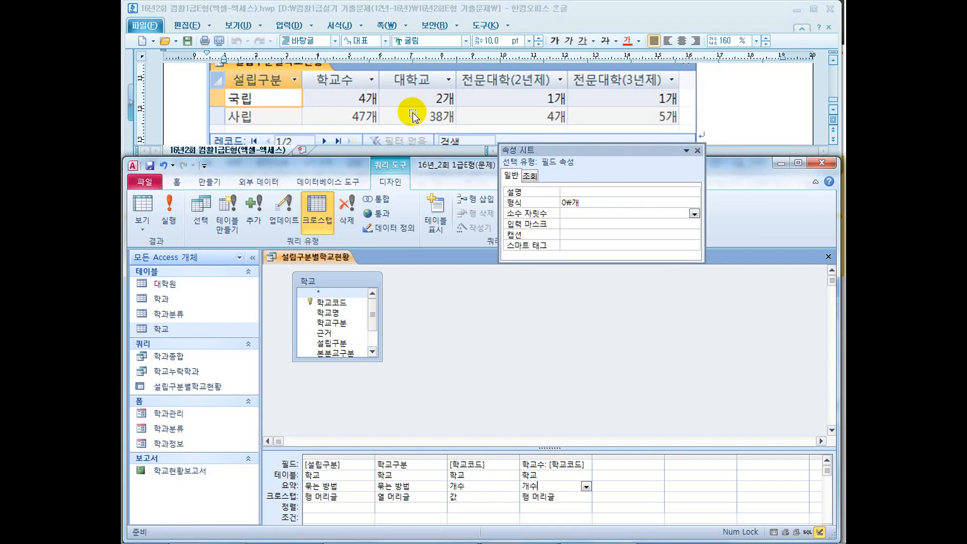
click(482, 486)
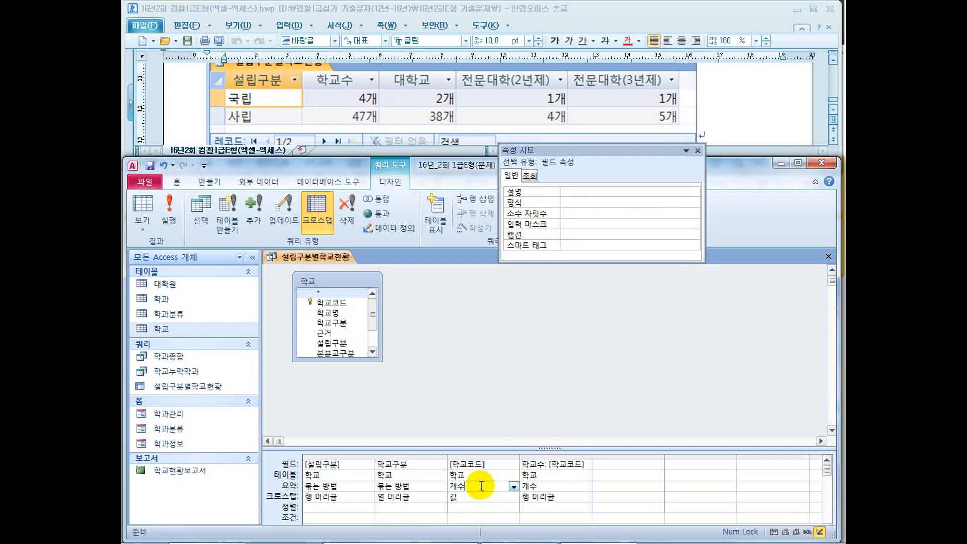
click(576, 203)
key(Return)
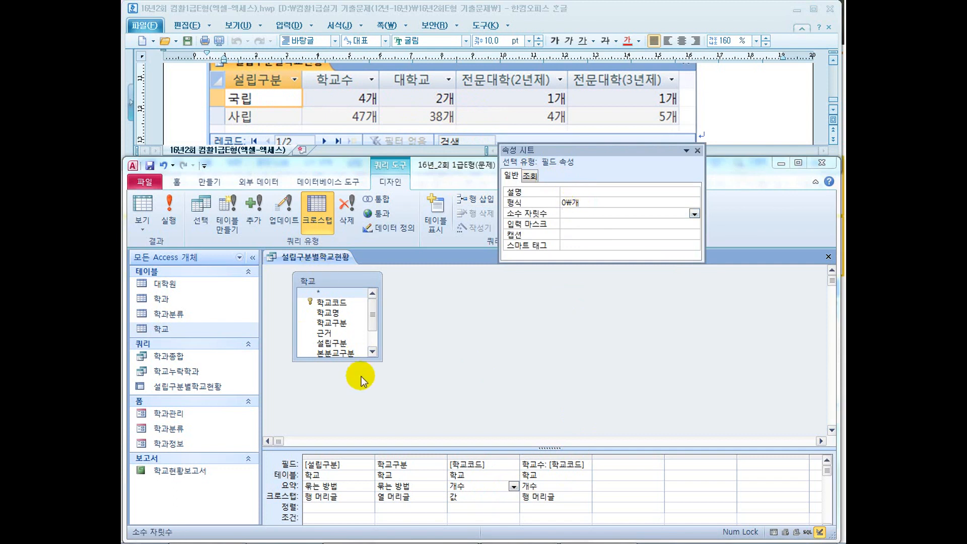
- Set the format property of the 설립구분 row heading to @"학교" and run the query
click(347, 497)
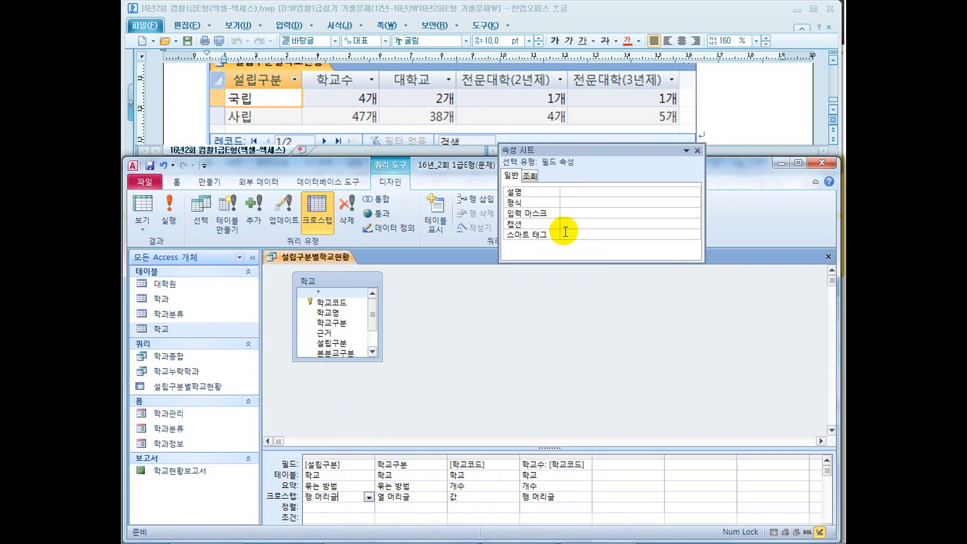
click(574, 205)
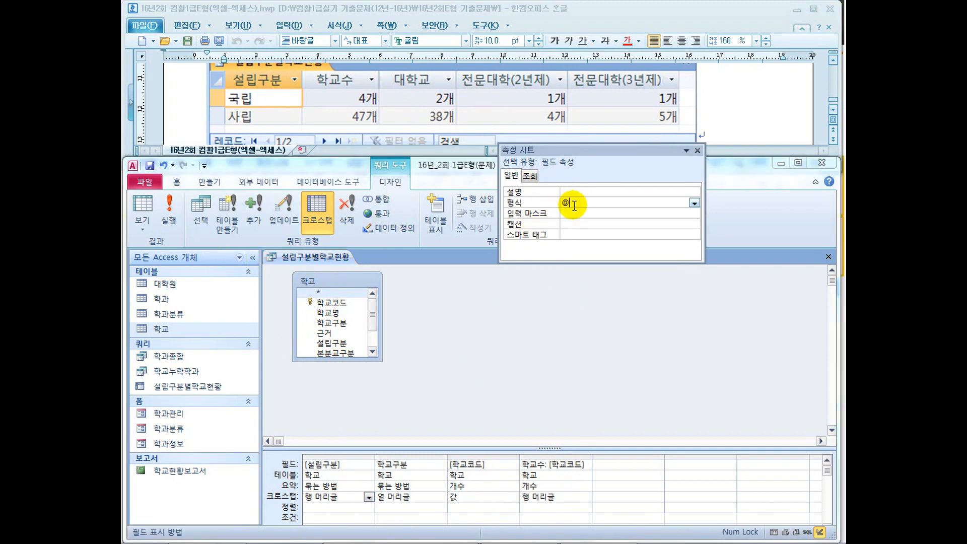
text(@"학교")
key(Return)
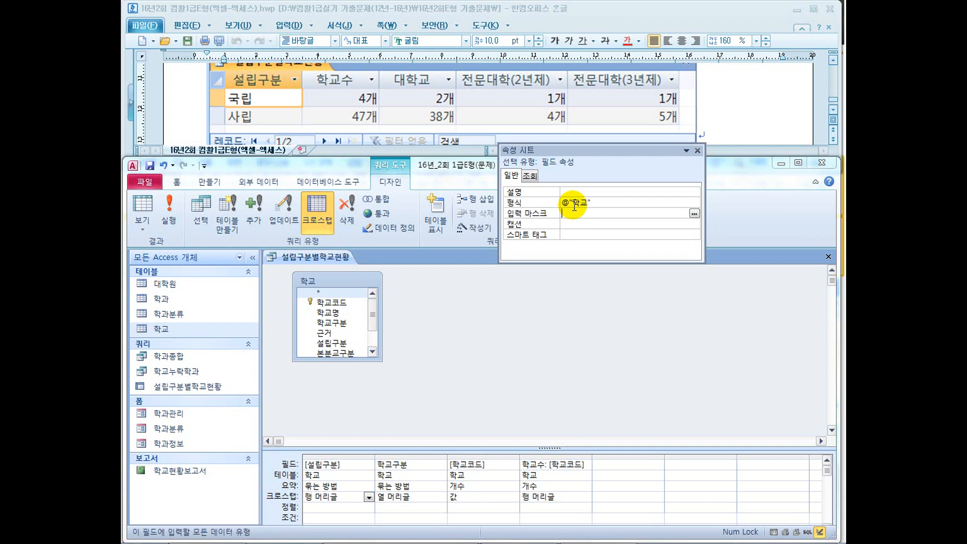
click(167, 211)
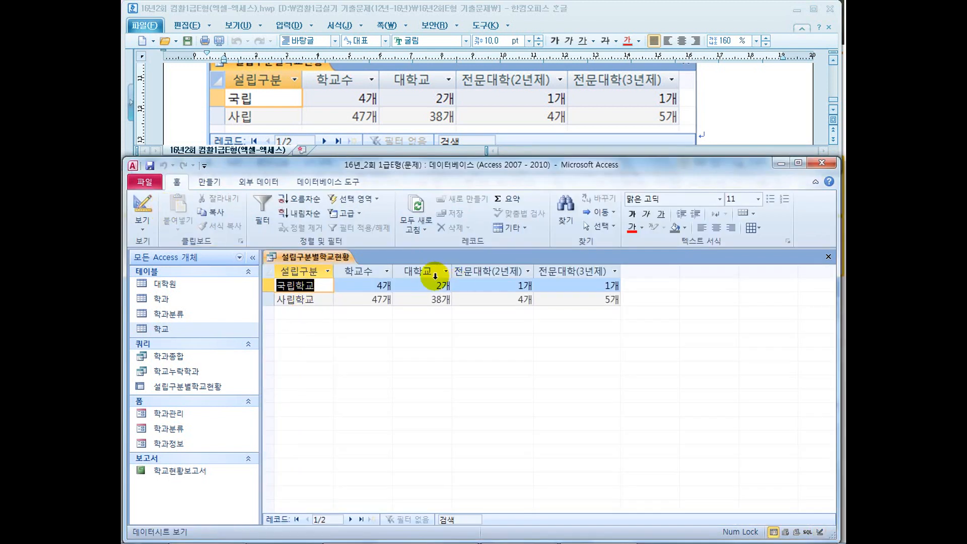
- Return to design view and check the property sheet for a format setting of the 학교구분 column heading
click(141, 212)
click(421, 491)
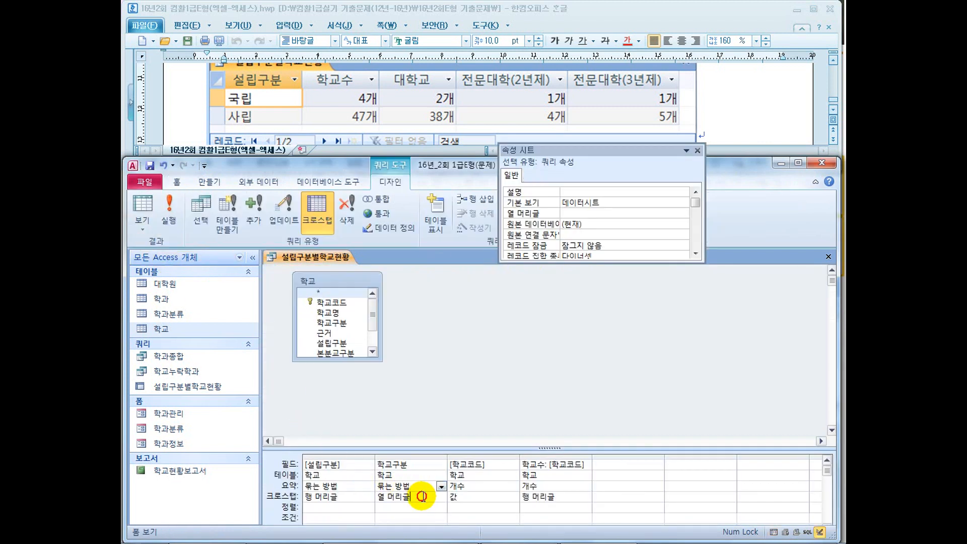
right_click(422, 496)
click(454, 488)
right_click(417, 502)
click(439, 500)
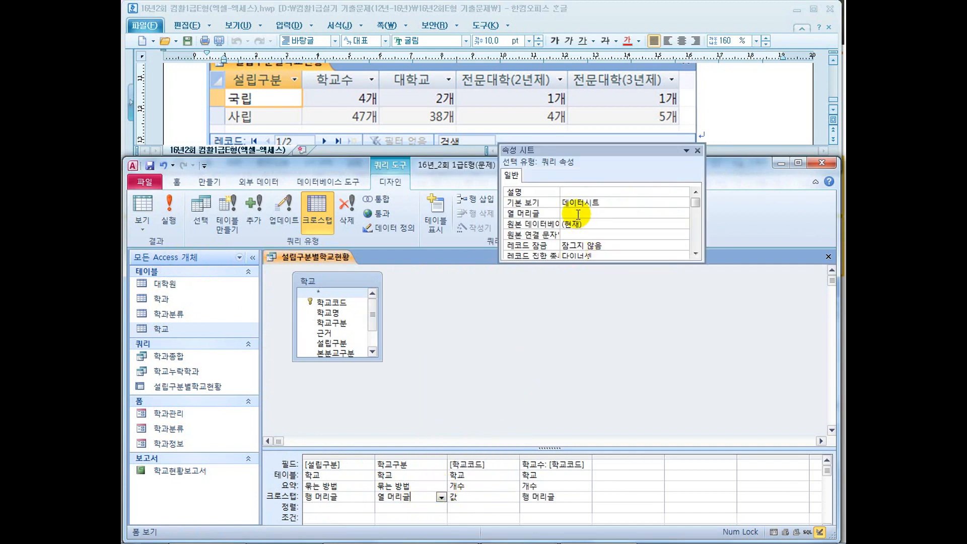
- Try to append text to the 학교구분 column heading expression with the & operator
click(492, 473)
click(427, 474)
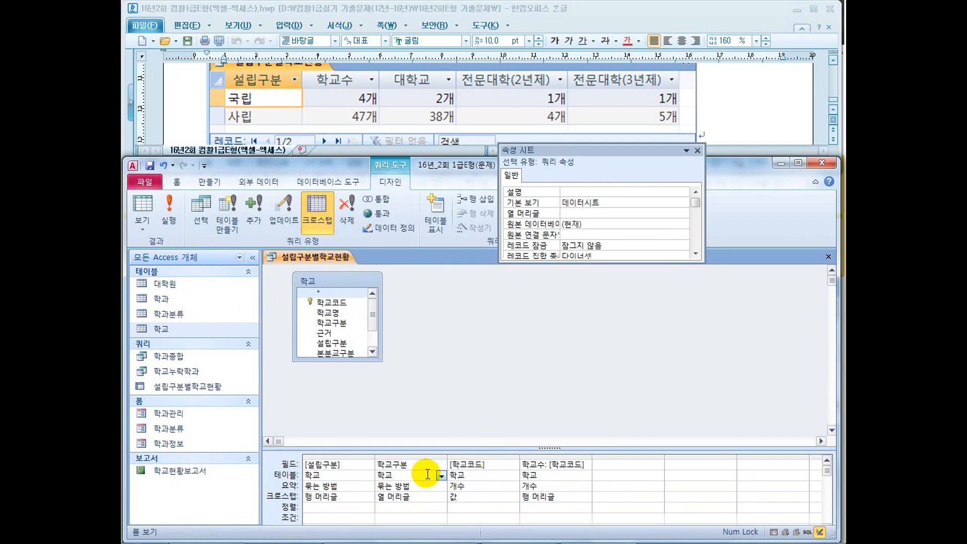
click(419, 466)
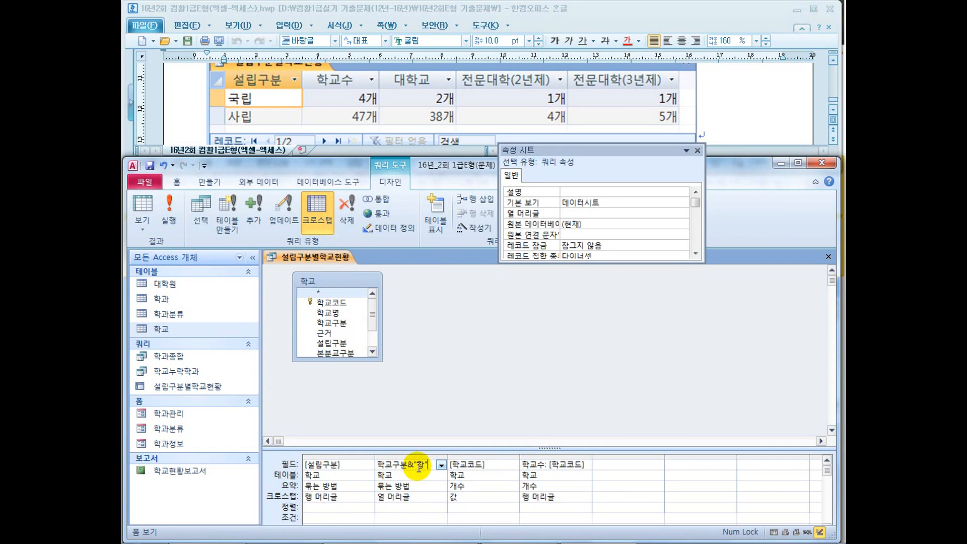
drag(428, 463, 414, 464)
- Clear the format property of the 설립구분 field and run the query
click(335, 476)
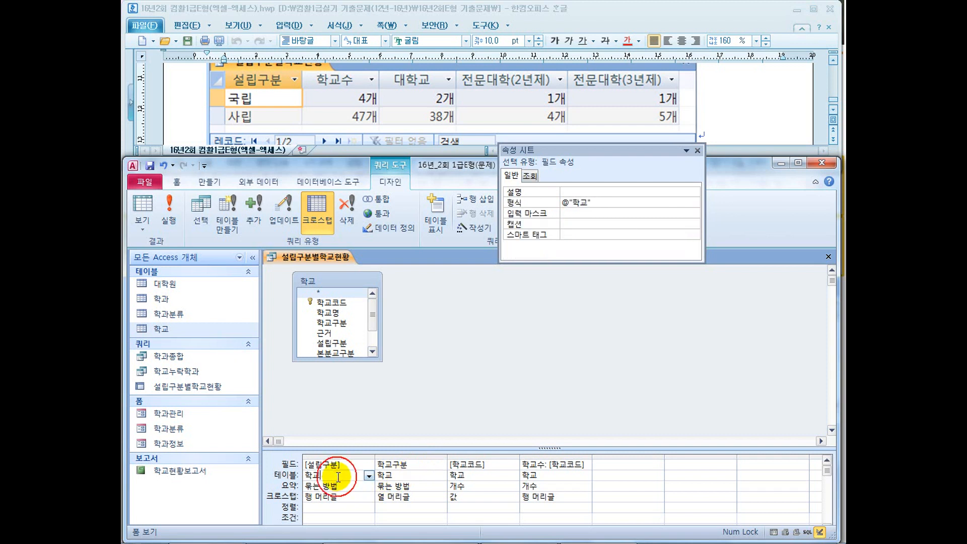
drag(599, 203, 533, 204)
key(Delete)
key(Return)
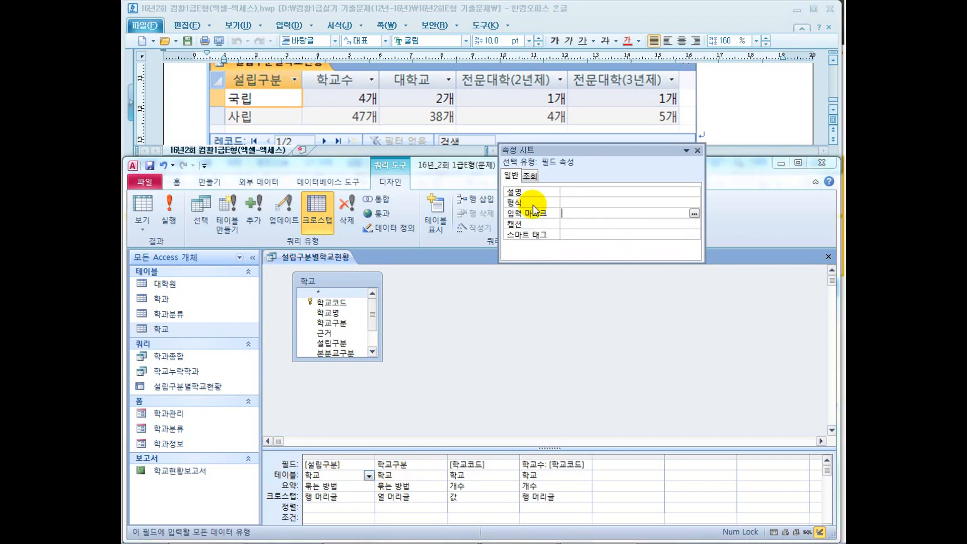
click(510, 509)
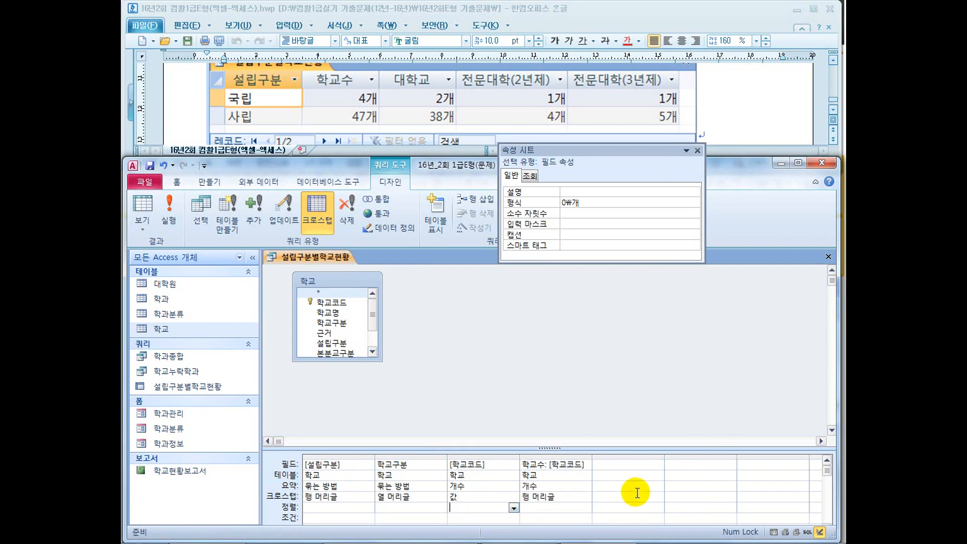
click(171, 209)
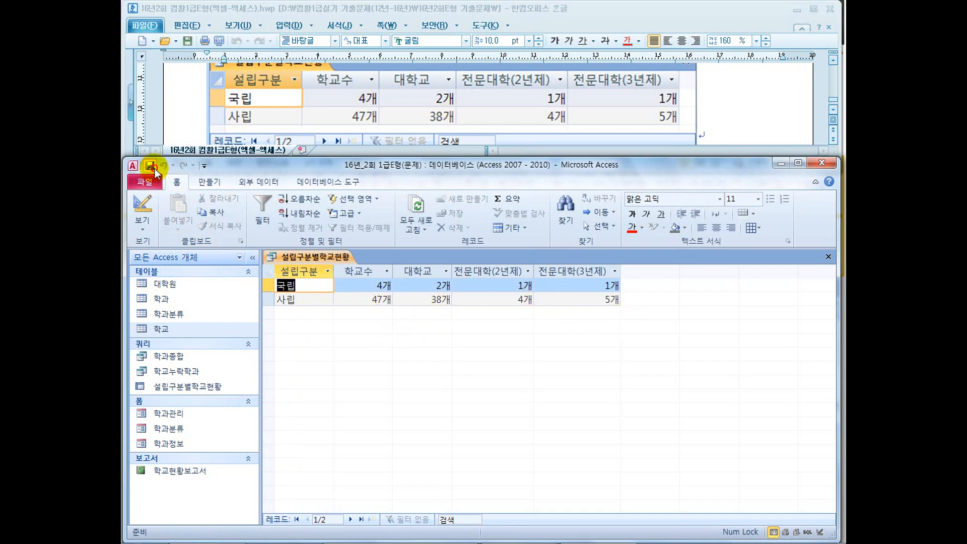
- Close the 설립구분별학교현황 query and switch to the slide show at the question 4-2 solution slide
click(828, 256)
key(super)
click(434, 533)
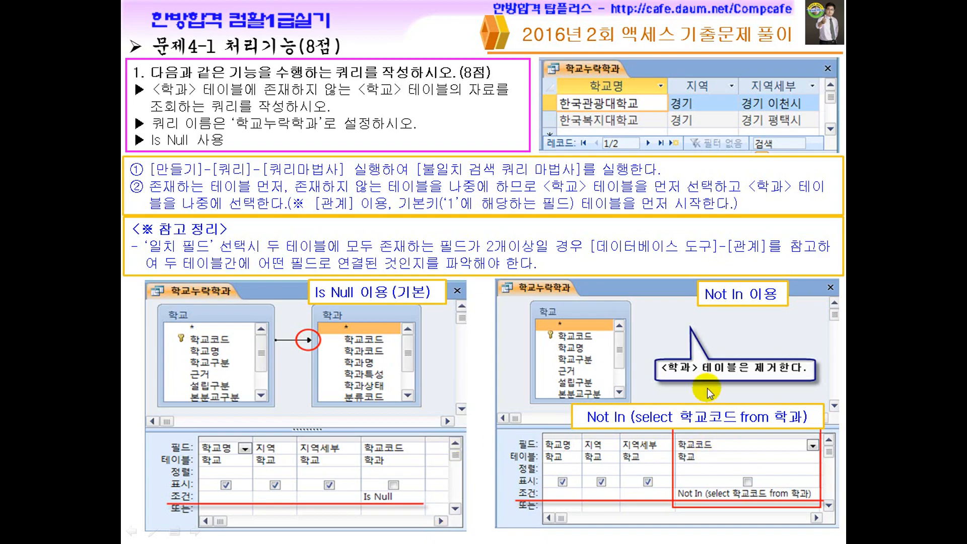
click(699, 495)
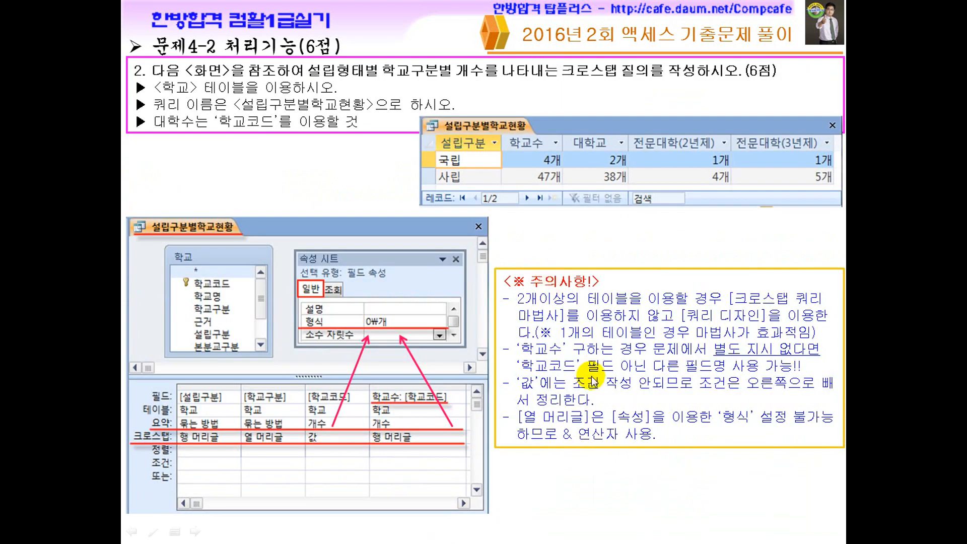
- Mark with the slide show pen the note on using query design instead of the crosstab wizard for multiple tables
key(ctrl+p)
drag(655, 304, 703, 308)
drag(778, 282, 794, 305)
drag(585, 318, 647, 318)
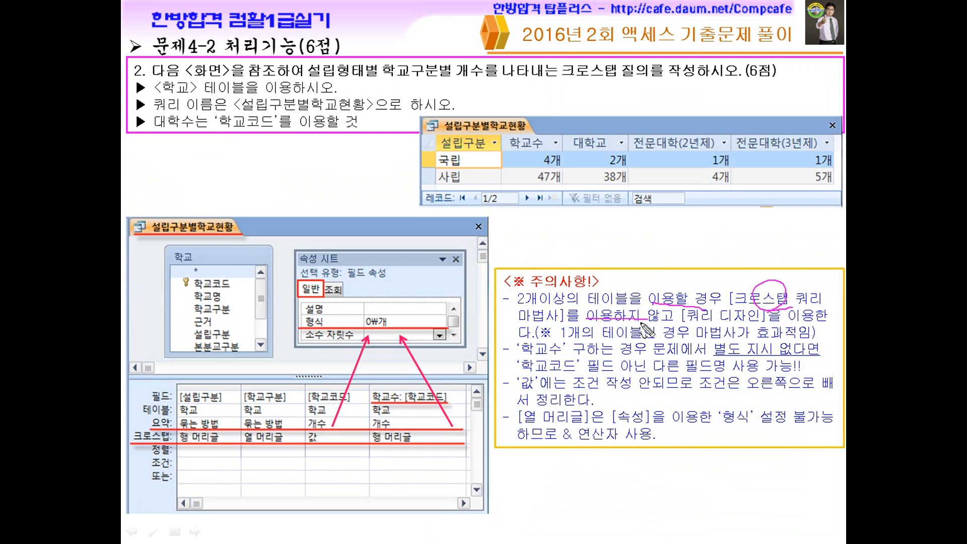
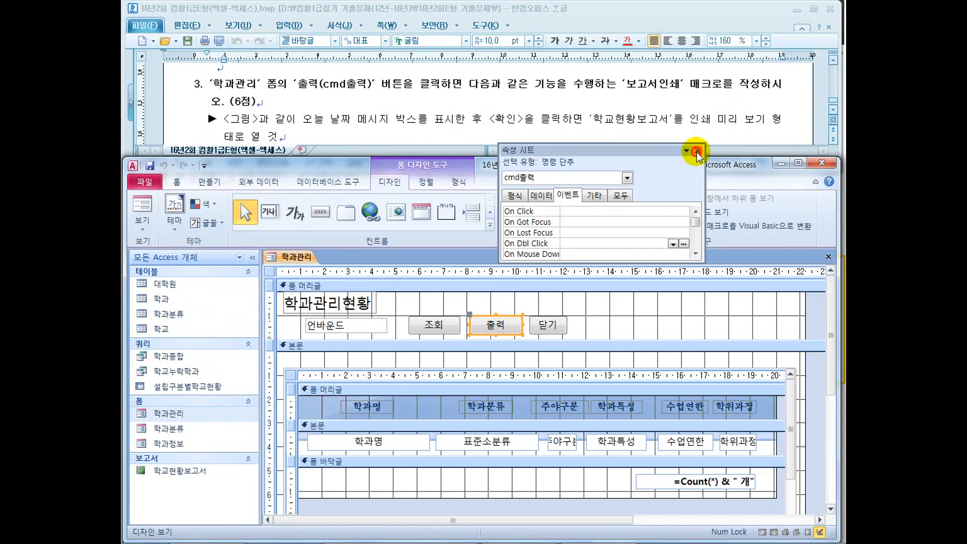
- Examine question 3's required macro name 보고서인쇄 for the 출력 button of the 학과관리 form
click(436, 85)
drag(437, 85, 626, 84)
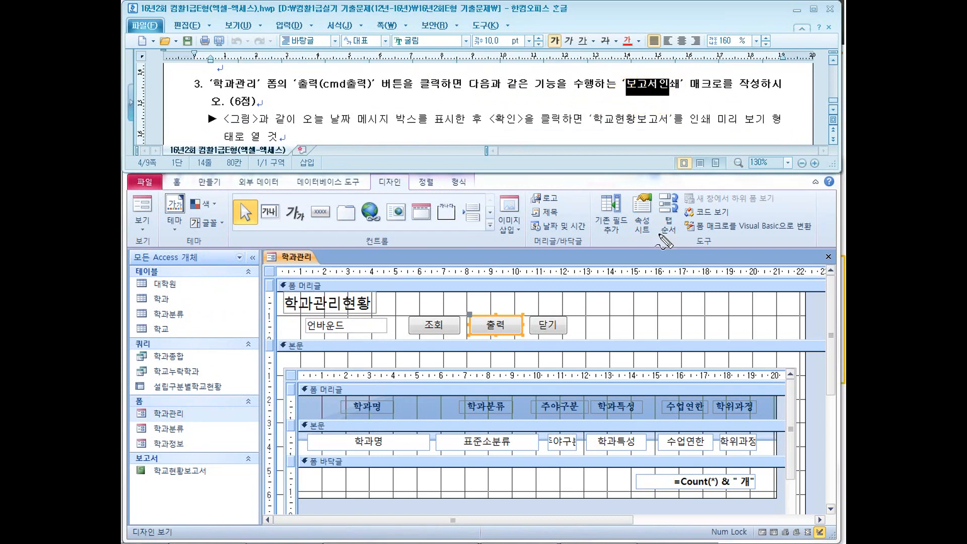
mouse_move(652, 291)
mouse_down()
mouse_move(649, 315)
mouse_move(684, 303)
mouse_move(689, 310)
mouse_up()
click(658, 311)
drag(689, 306, 703, 310)
drag(697, 308, 709, 308)
drag(711, 301, 724, 313)
click(734, 309)
mouse_move(742, 300)
mouse_down()
mouse_move(742, 318)
mouse_move(759, 304)
mouse_up()
mouse_move(752, 310)
mouse_down()
mouse_move(764, 309)
mouse_move(764, 323)
mouse_up()
mouse_move(678, 93)
mouse_down()
mouse_move(655, 66)
mouse_move(681, 89)
mouse_up()
drag(649, 334, 665, 349)
mouse_move(746, 343)
mouse_down()
mouse_move(758, 366)
mouse_move(739, 359)
mouse_up()
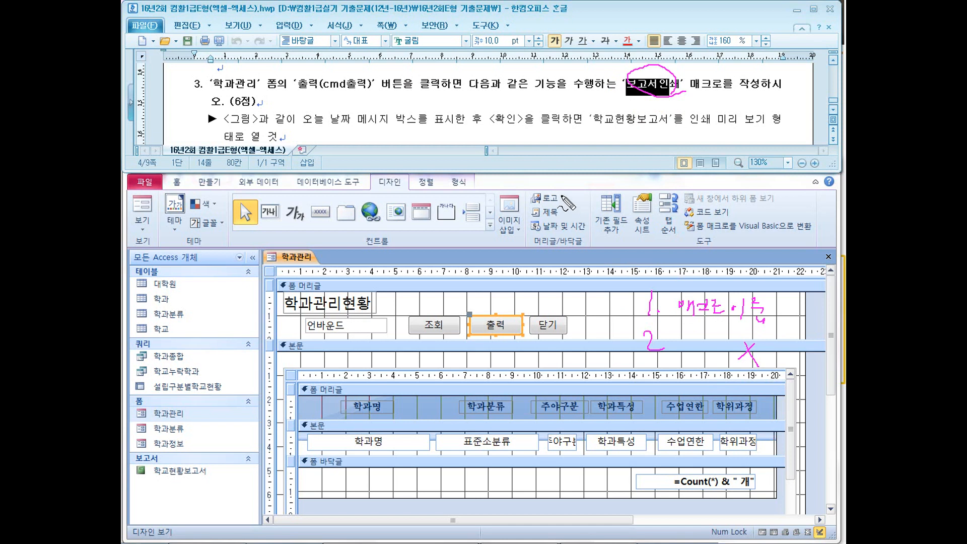
right_click(495, 325)
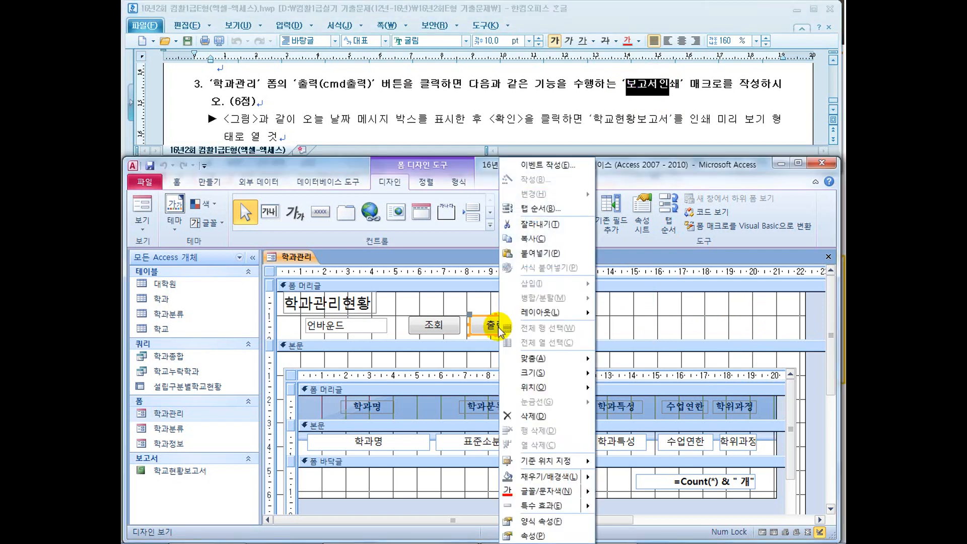
click(546, 167)
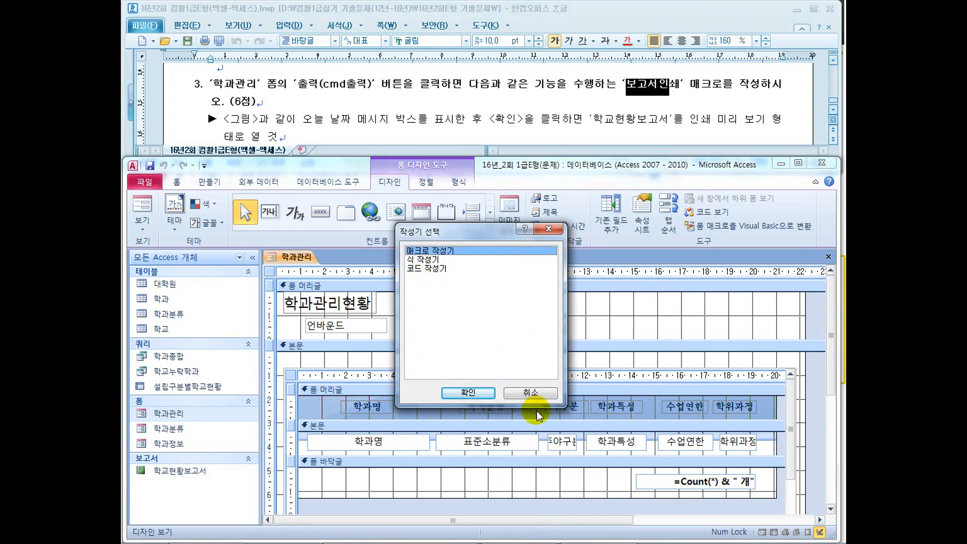
click(530, 392)
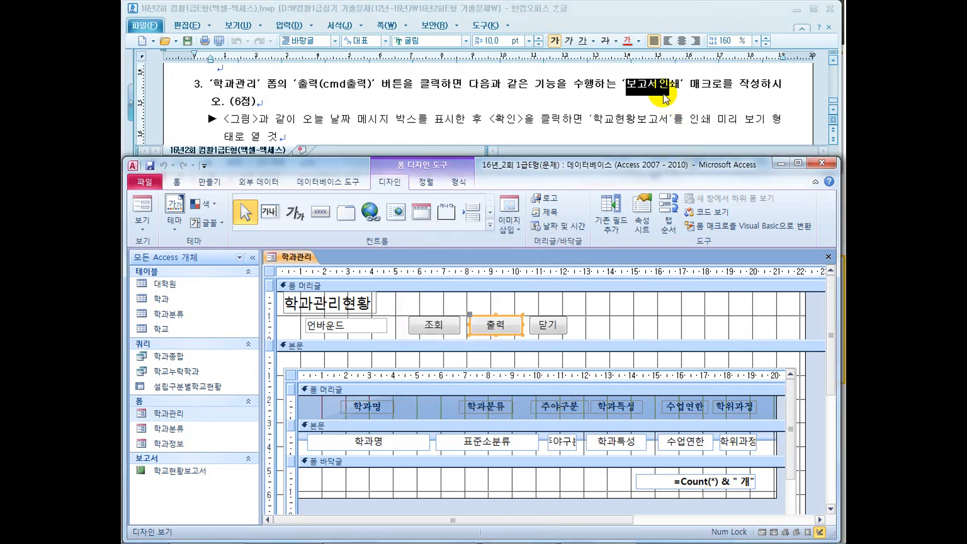
- Create a new standalone macro and check the question's sample message box for its title and content
click(213, 181)
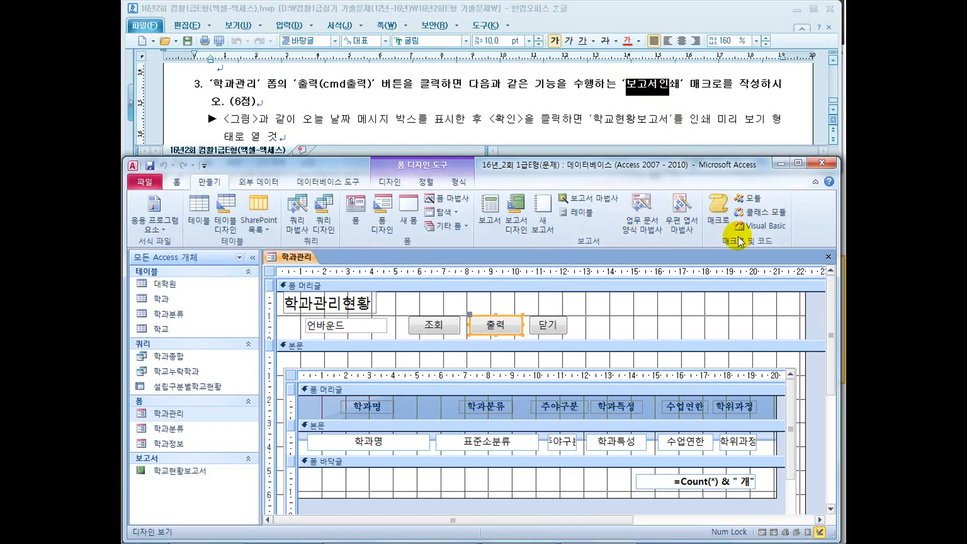
click(717, 214)
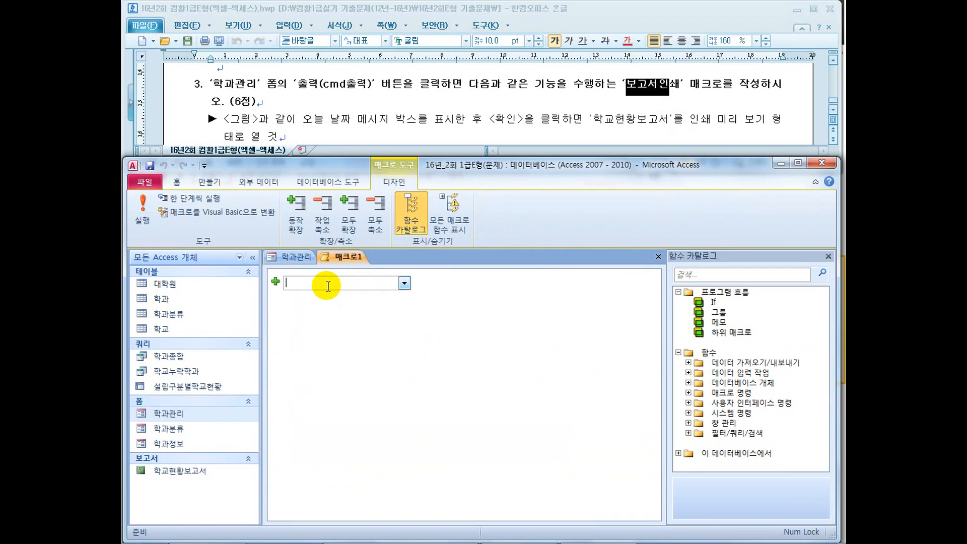
click(371, 114)
drag(323, 106, 417, 107)
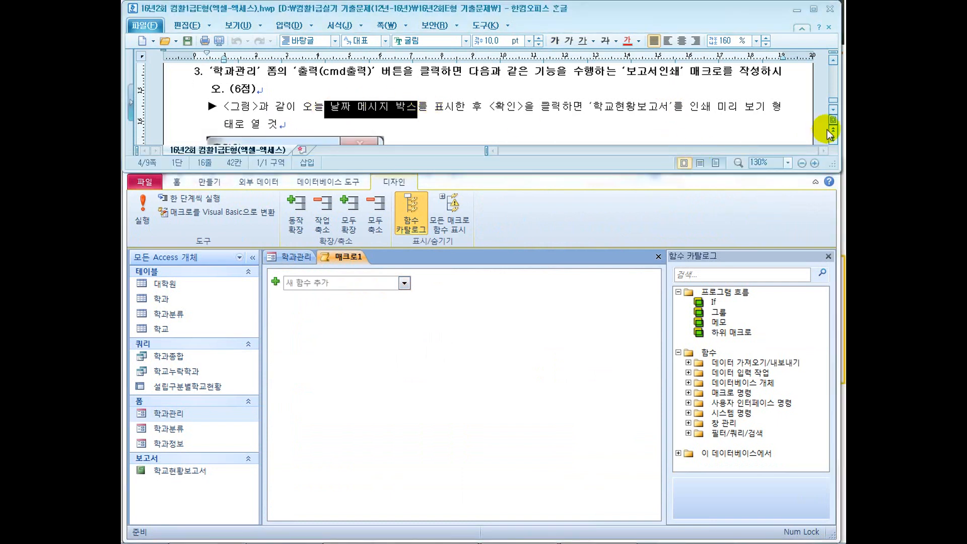
scroll(833, 115, down, 3)
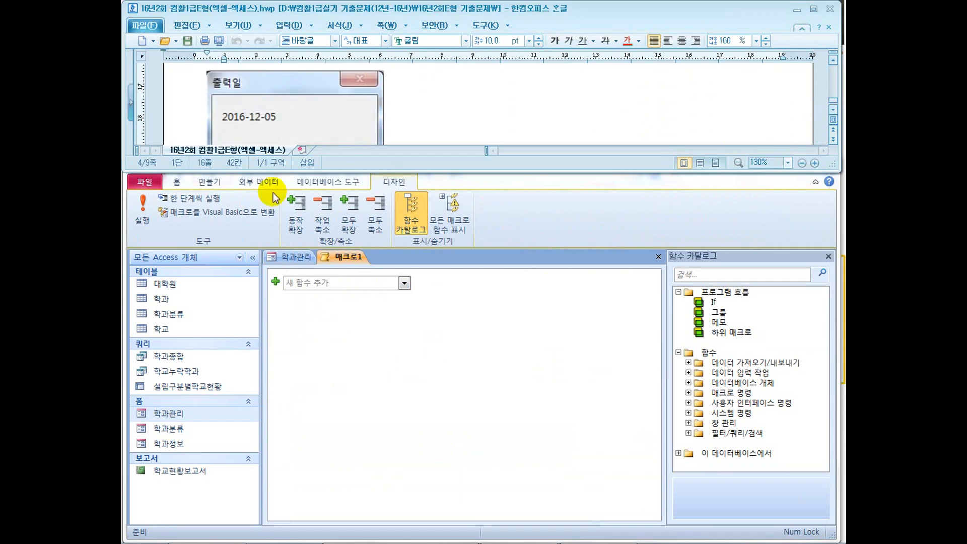
- Add a MessageBox action with the message =date() and the title "출력일", and try to run the macro
click(322, 283)
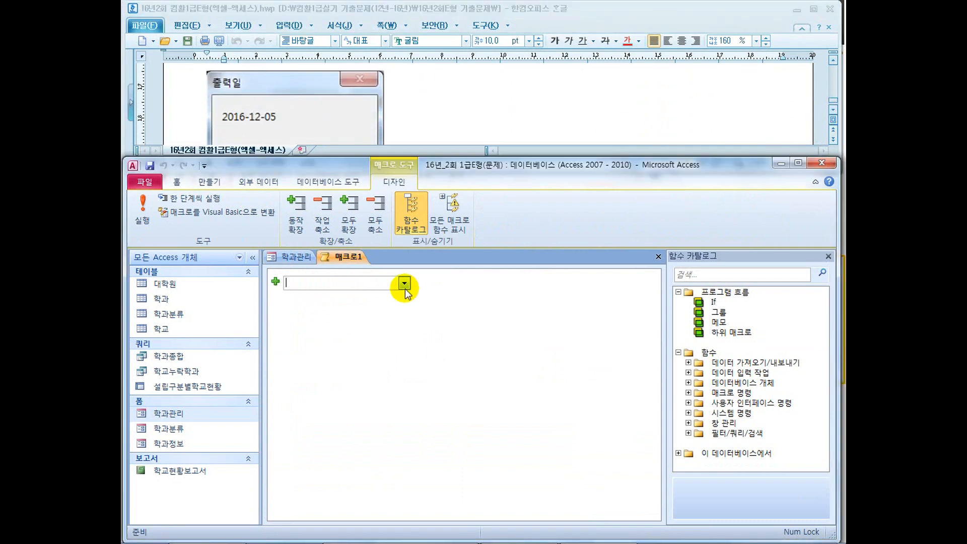
text(msgbox)
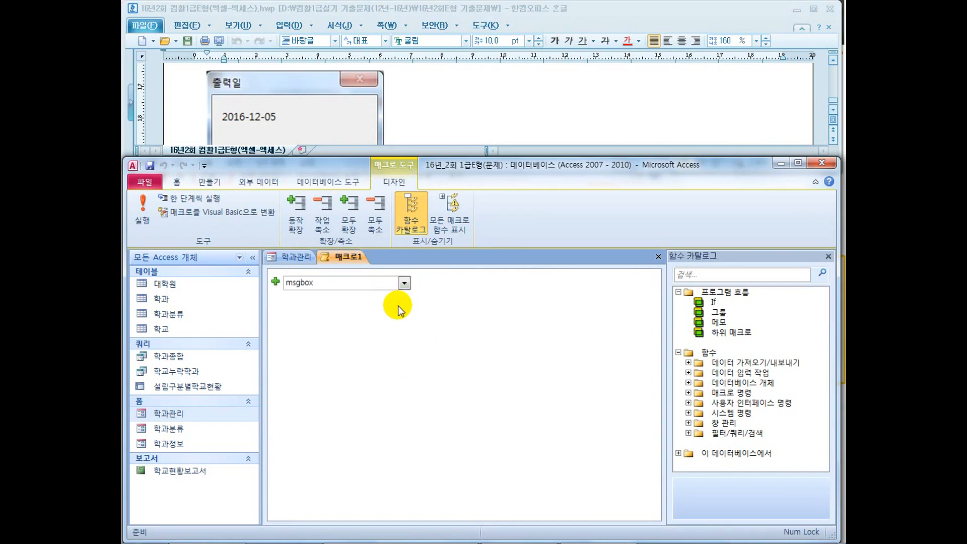
key(Return)
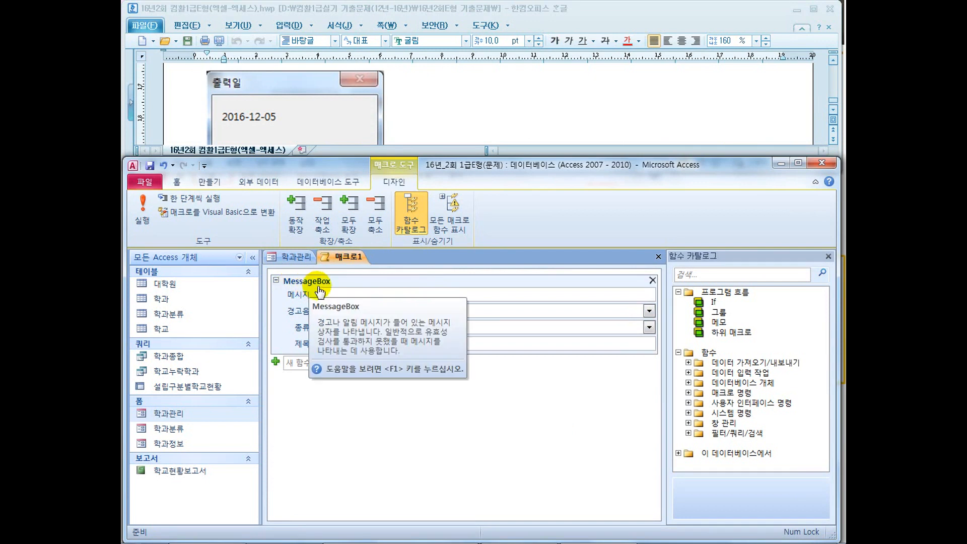
text(=date())
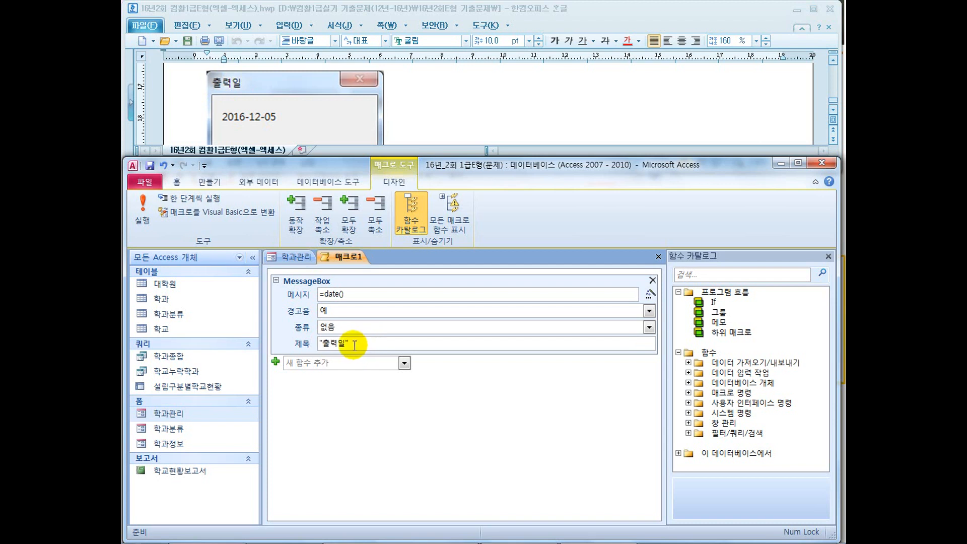
click(141, 210)
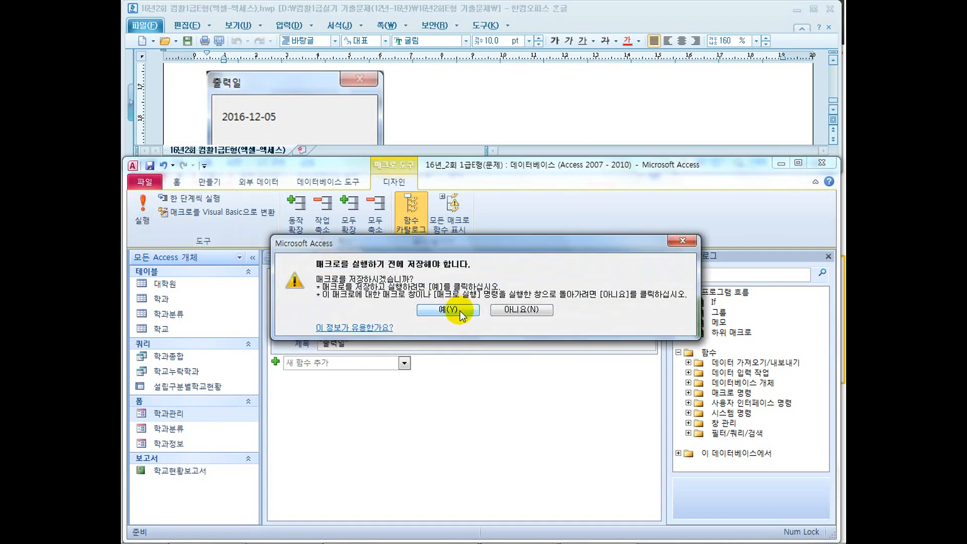
click(683, 241)
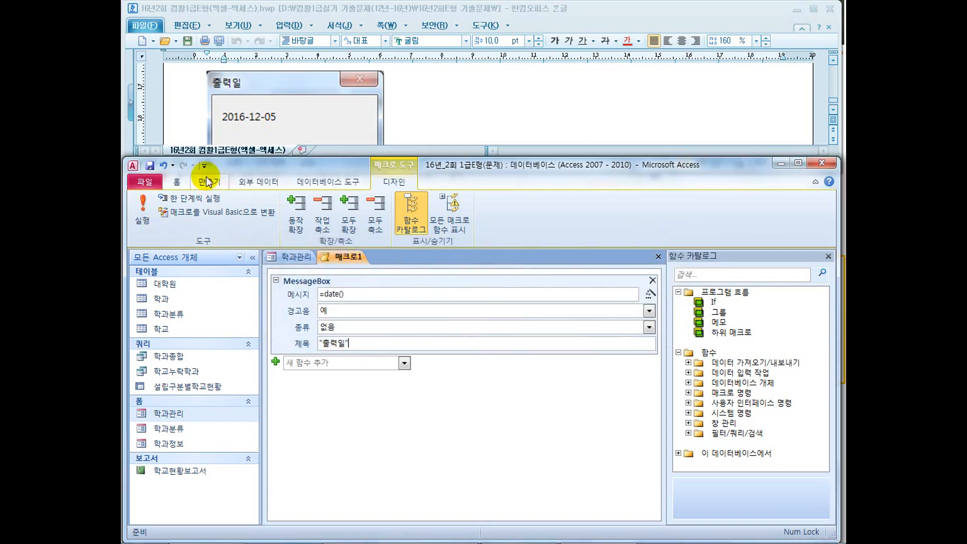
- Save the macro as 보고서인쇄 and run it to test the message box
right_click(341, 257)
click(366, 270)
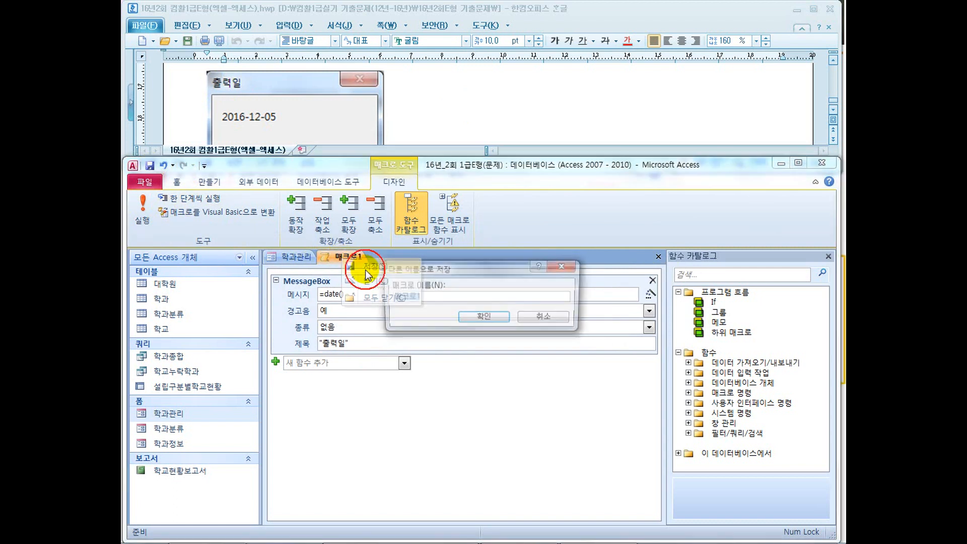
click(511, 118)
scroll(515, 113, up, 3)
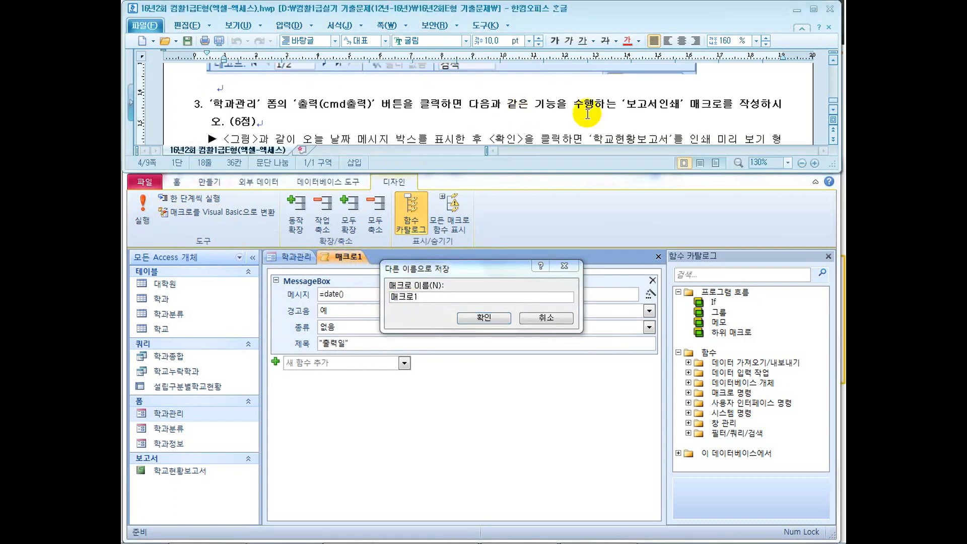
click(393, 301)
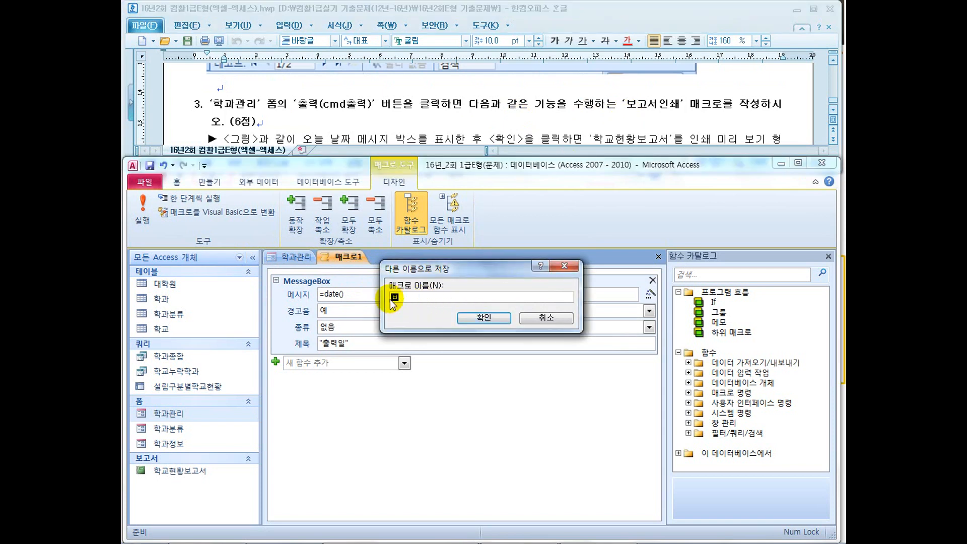
text(보고서인쇄)
key(Return)
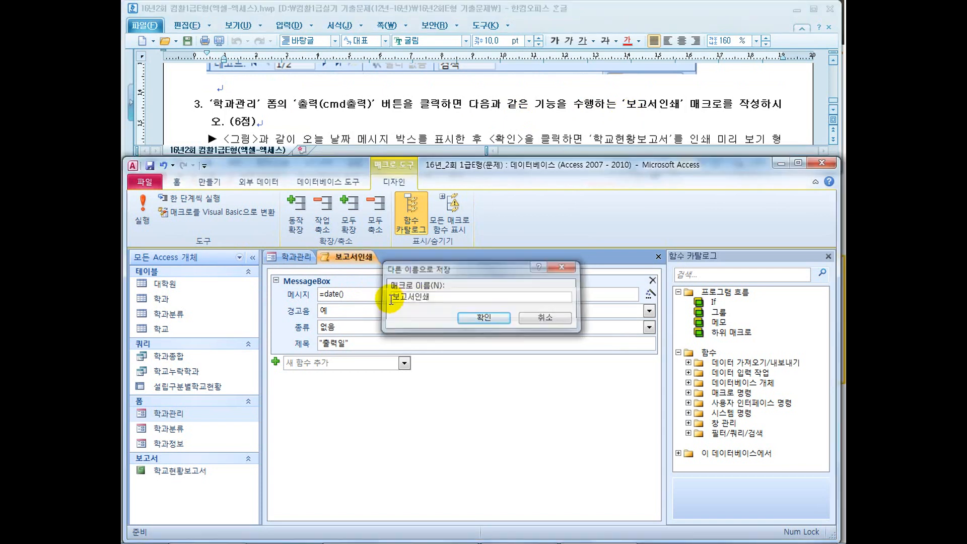
click(143, 212)
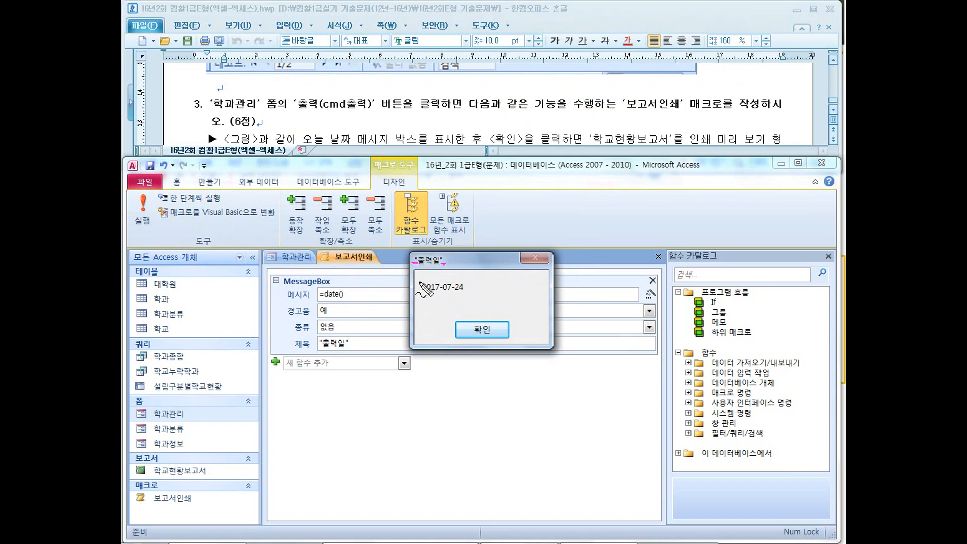
click(476, 329)
- Set the MessageBox action's title to 출력일 without quotation marks and run the macro again
click(365, 343)
drag(395, 348, 323, 339)
text(출력일)
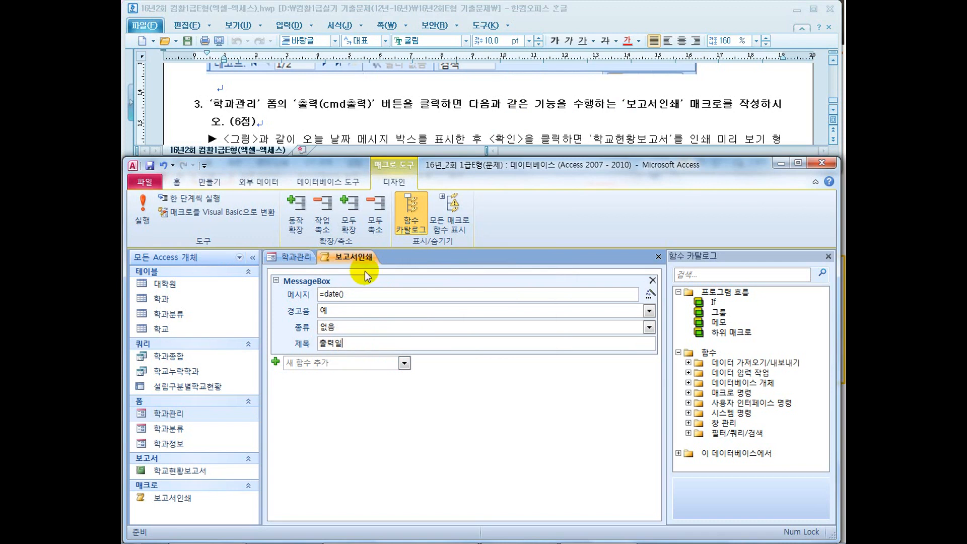
click(143, 207)
click(442, 305)
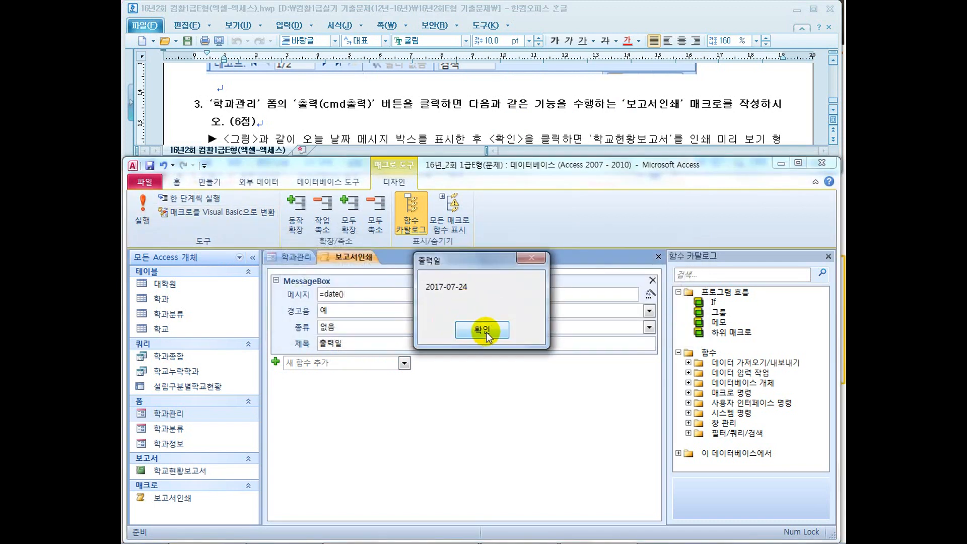
click(486, 331)
- Examine question 3's instruction on which report to open after the message box and in which view
click(405, 124)
scroll(405, 125, down, 1)
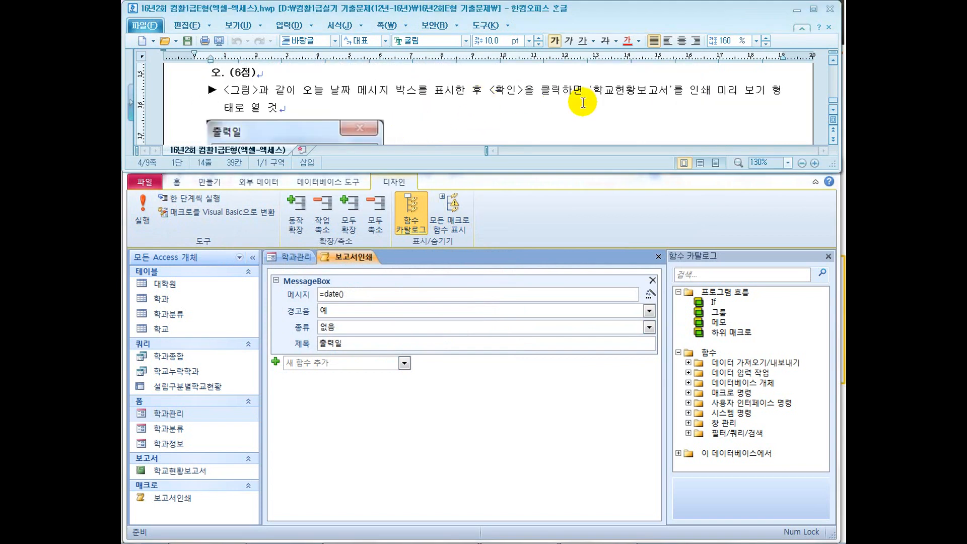
drag(584, 90, 653, 91)
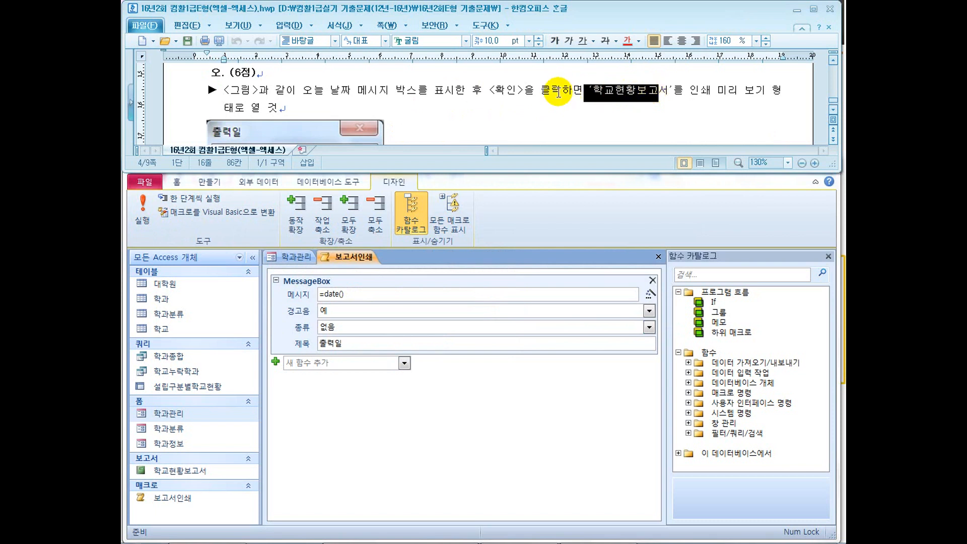
click(371, 91)
scroll(371, 91, down, 5)
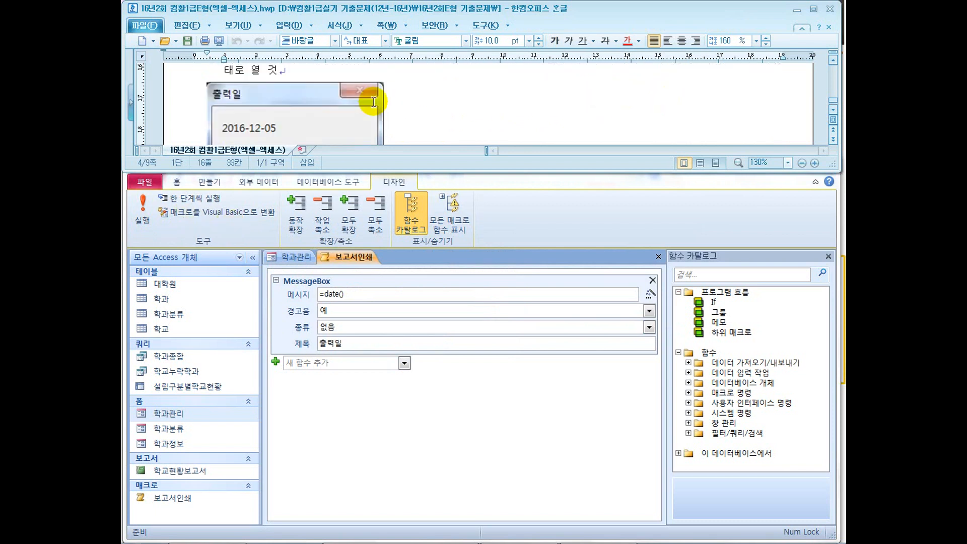
click(422, 110)
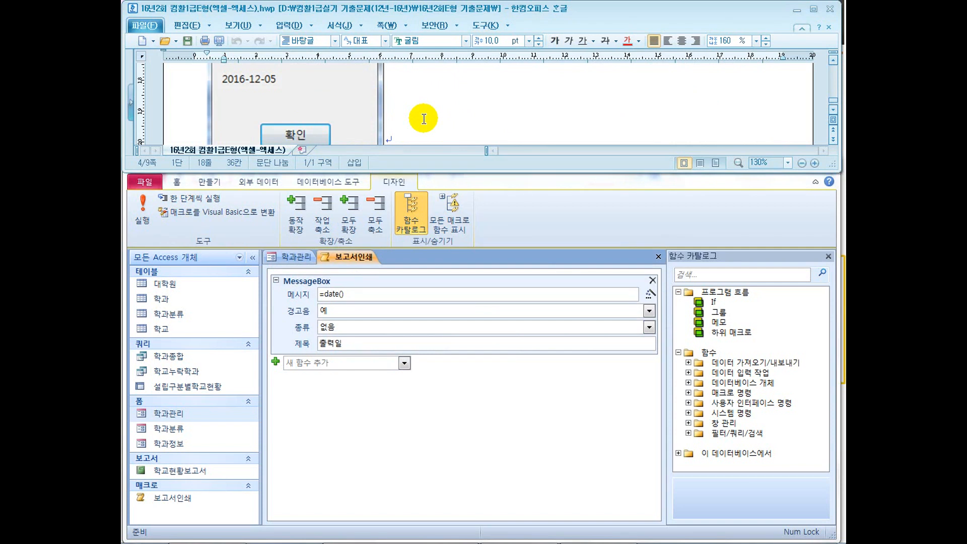
scroll(426, 114, up, 3)
drag(594, 102, 670, 103)
click(712, 102)
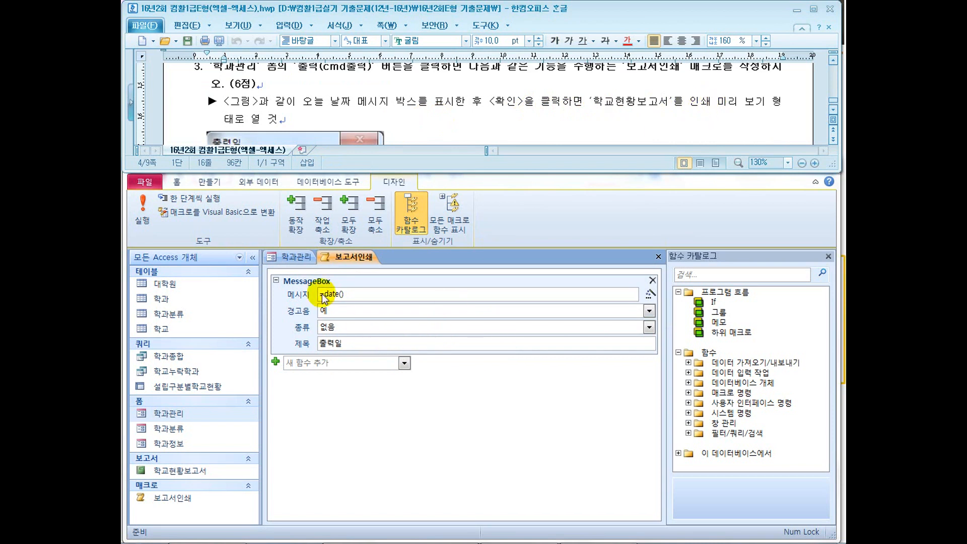
- Add an OpenReport action to the macro for the report 학교현황보고서 with the view 인쇄 미리 보기
click(317, 363)
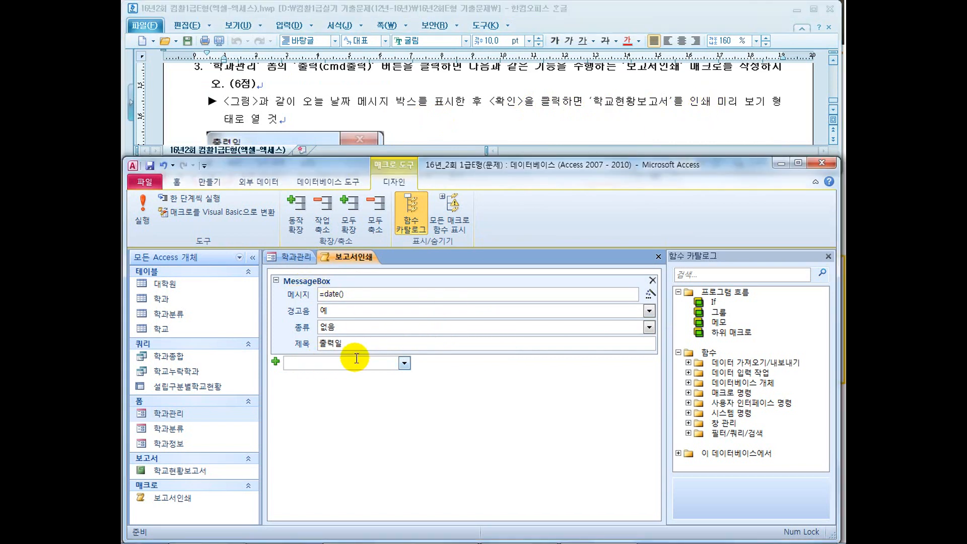
click(404, 362)
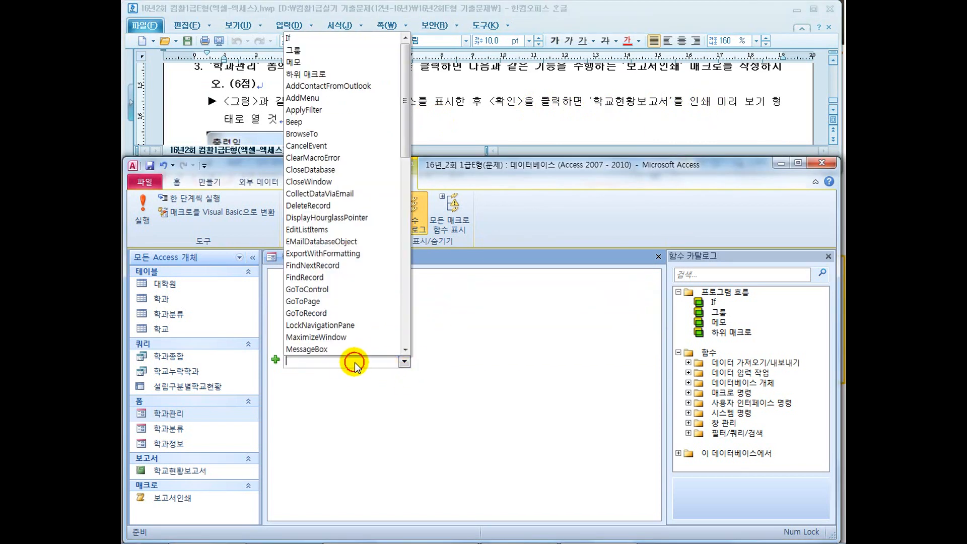
text(openre)
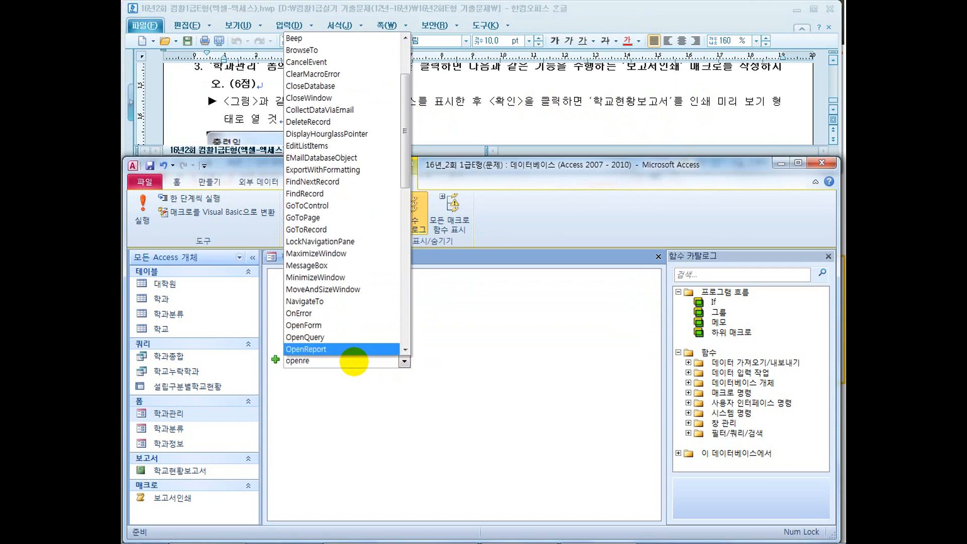
click(331, 351)
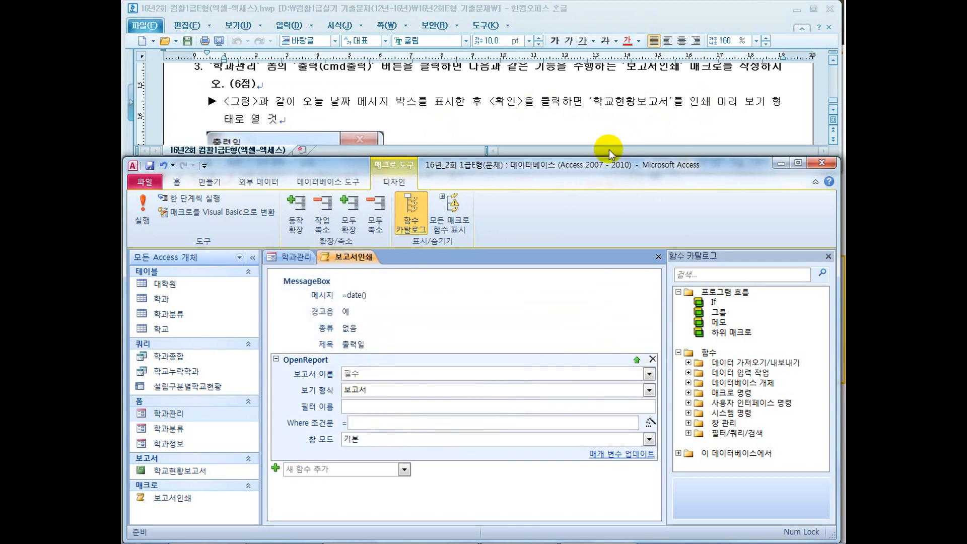
click(648, 373)
click(577, 386)
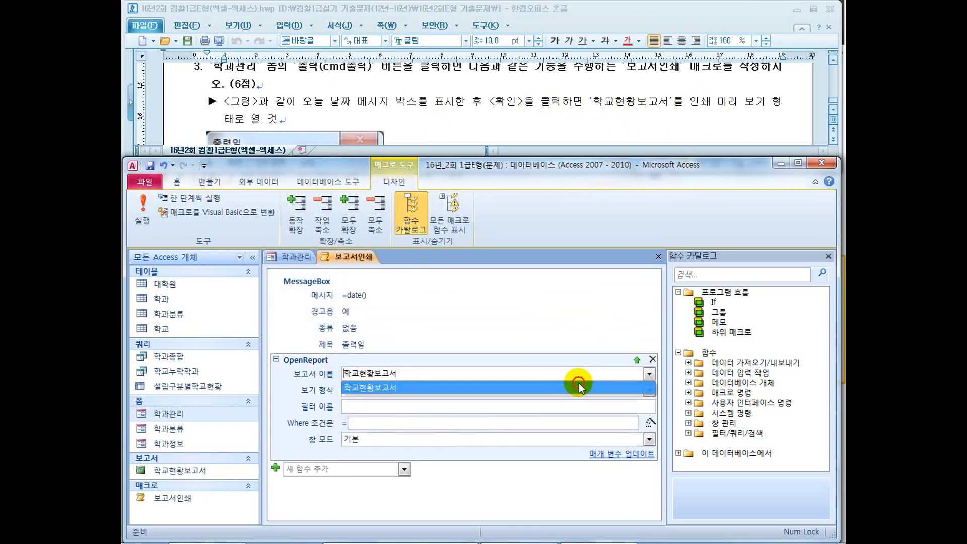
click(432, 390)
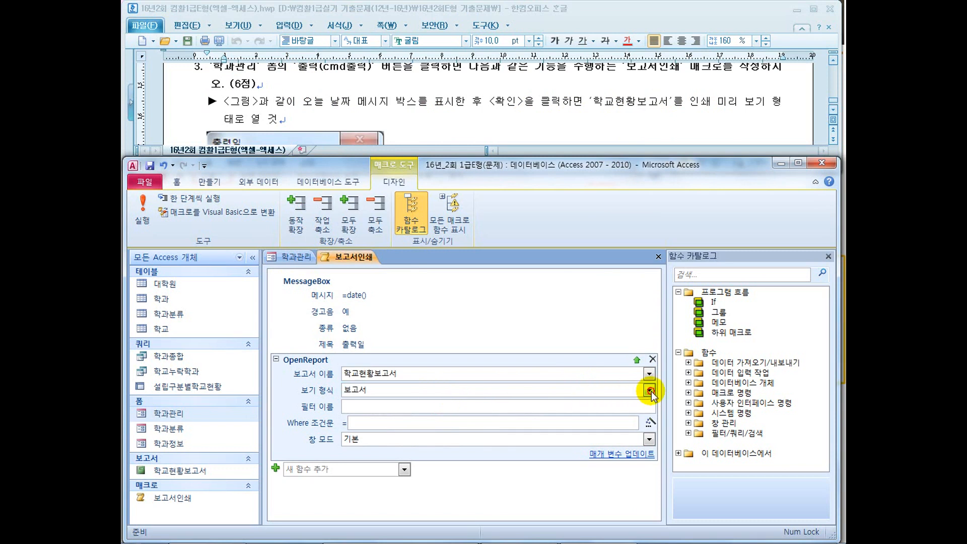
click(649, 391)
click(583, 428)
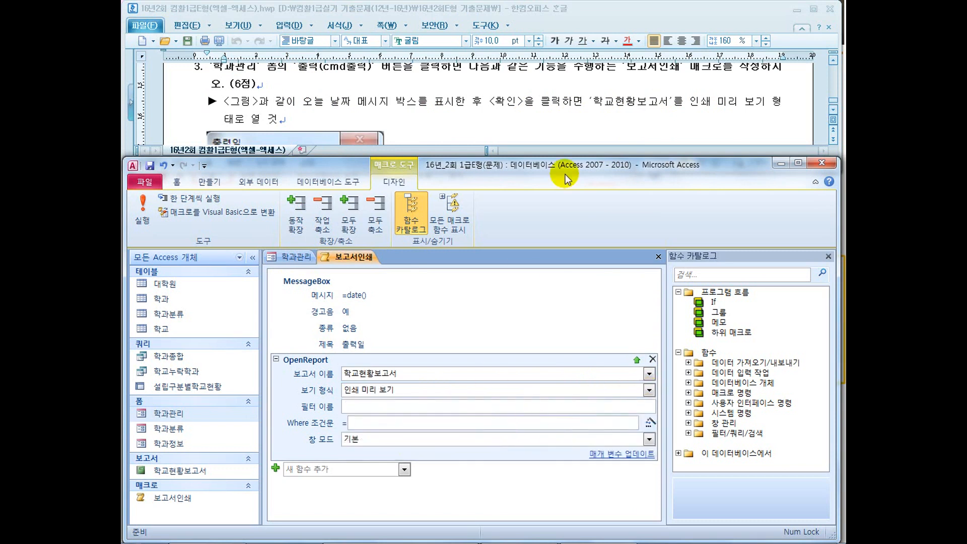
- Check question 3 for any condition that the OpenReport action's Where 조건문 would need
click(595, 119)
scroll(595, 119, down, 3)
scroll(596, 119, up, 1)
click(385, 422)
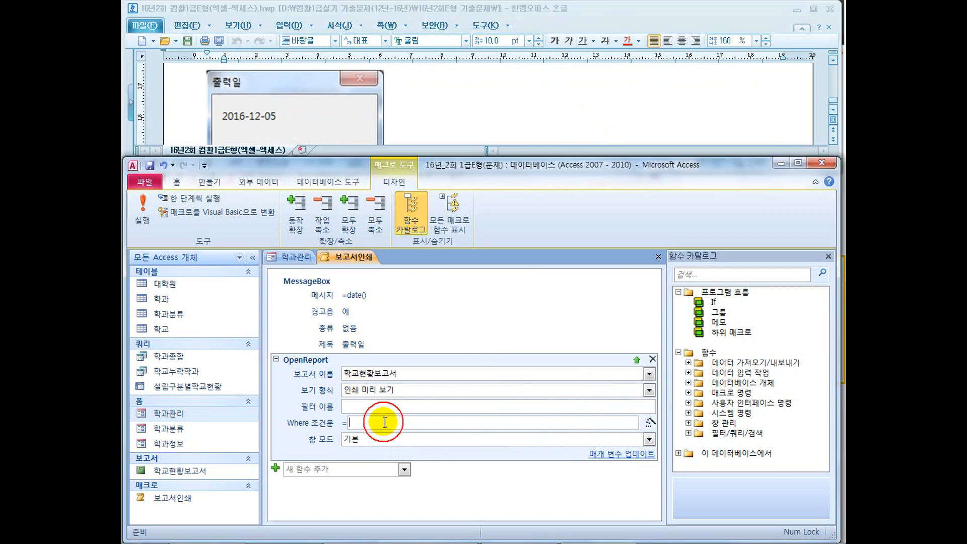
click(441, 113)
scroll(443, 115, up, 1)
scroll(444, 114, up, 1)
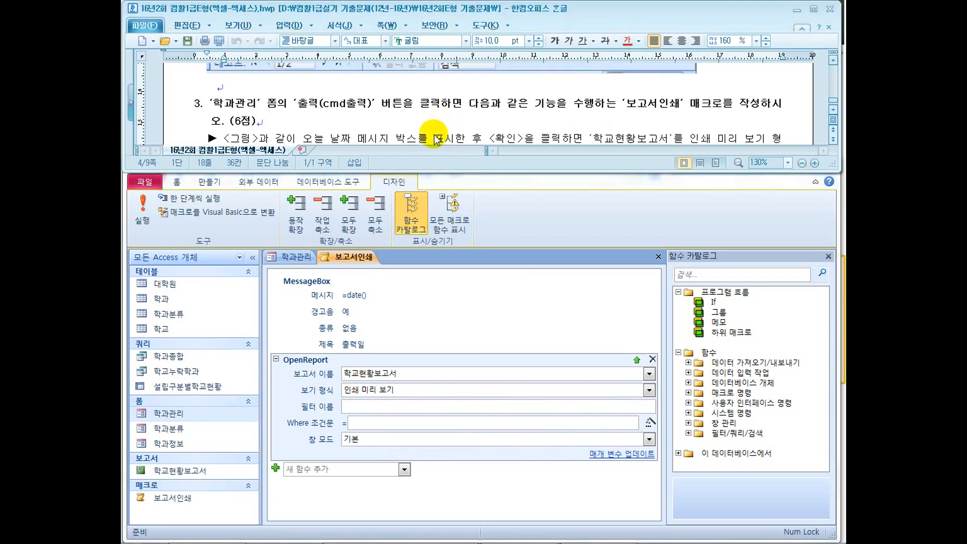
- Run the 보고서인쇄 macro to check the report preview, and close the preview and the macro
click(349, 260)
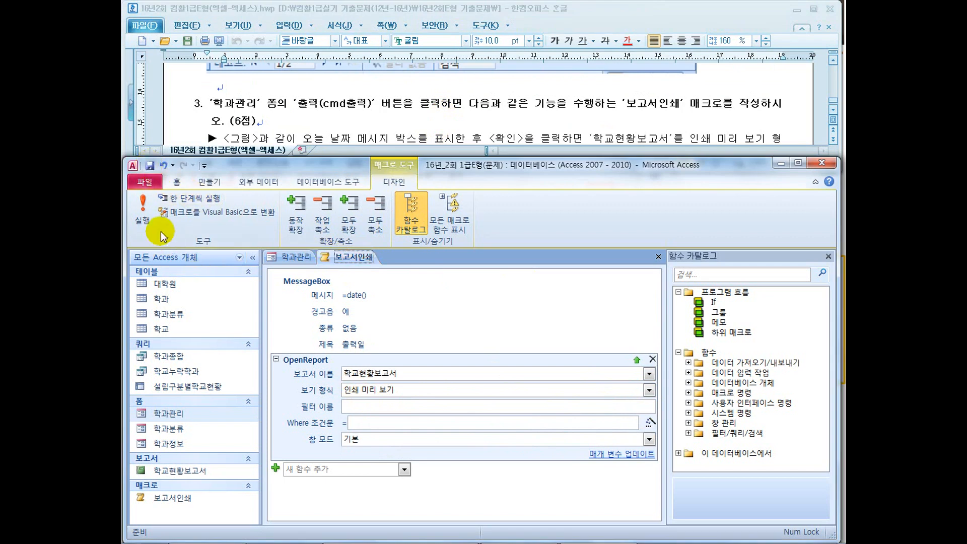
click(142, 210)
click(481, 330)
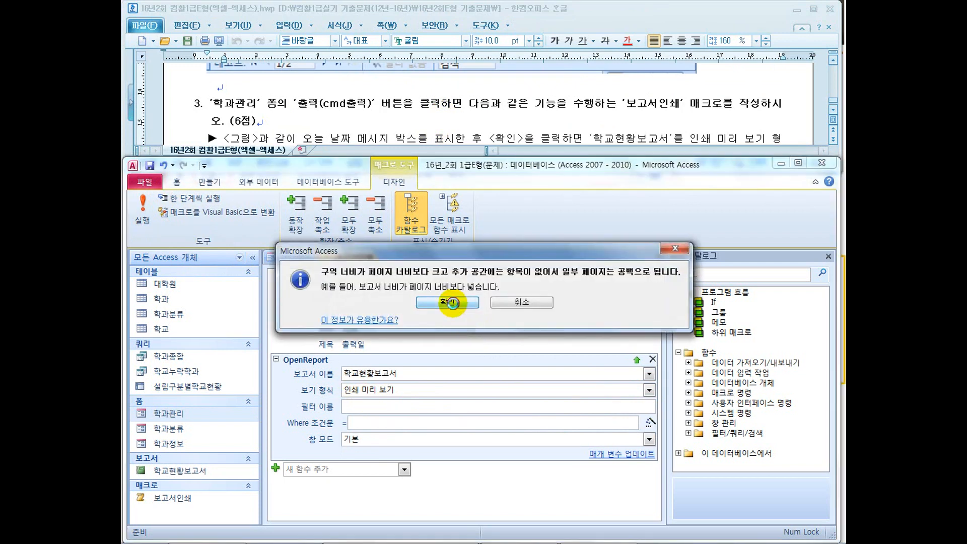
click(451, 304)
click(524, 317)
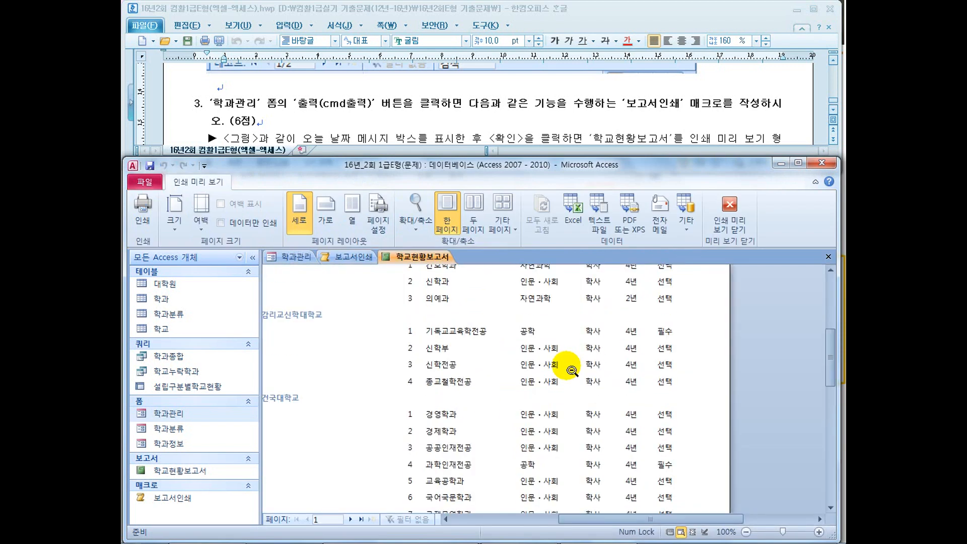
click(720, 227)
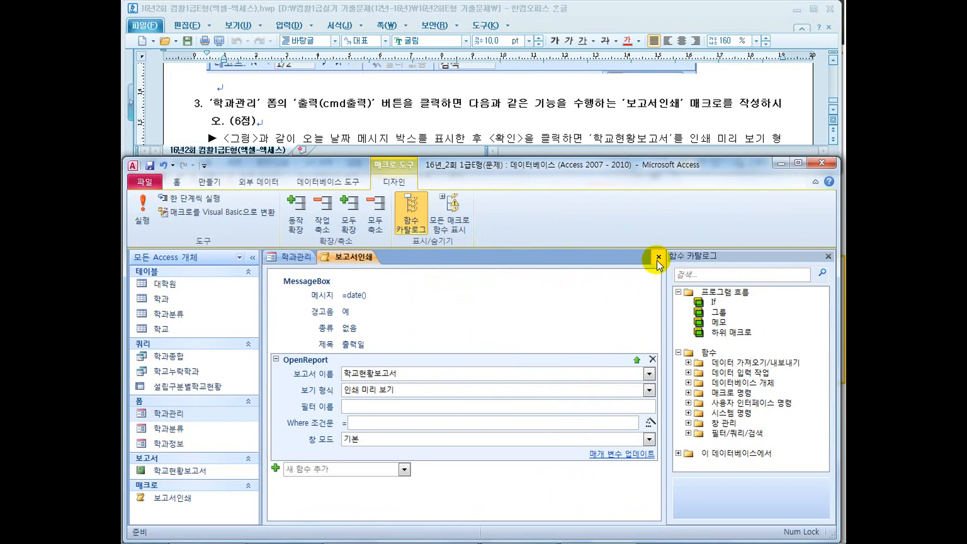
click(658, 258)
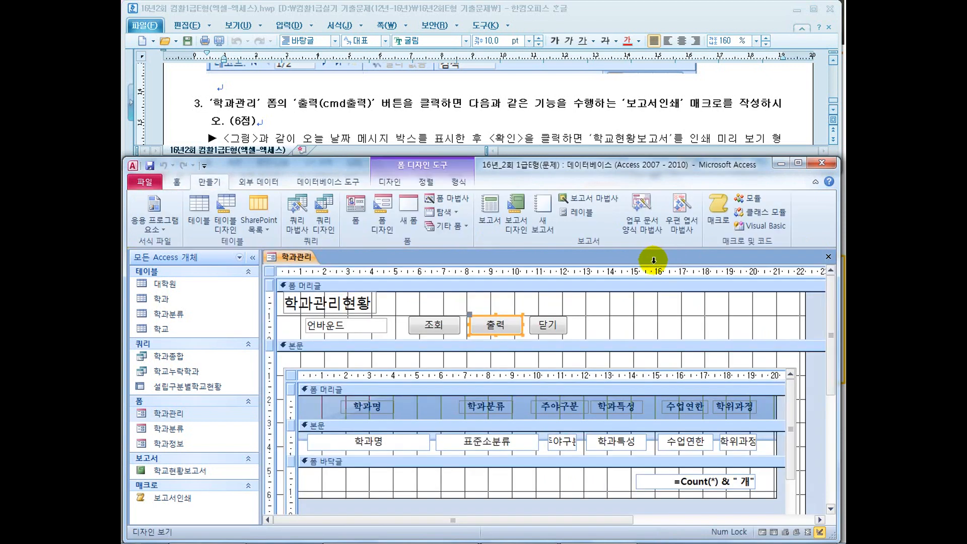
- Assign the 보고서인쇄 macro to the On Click event of the 학과관리 form's 출력 button (cmd출력)
click(486, 103)
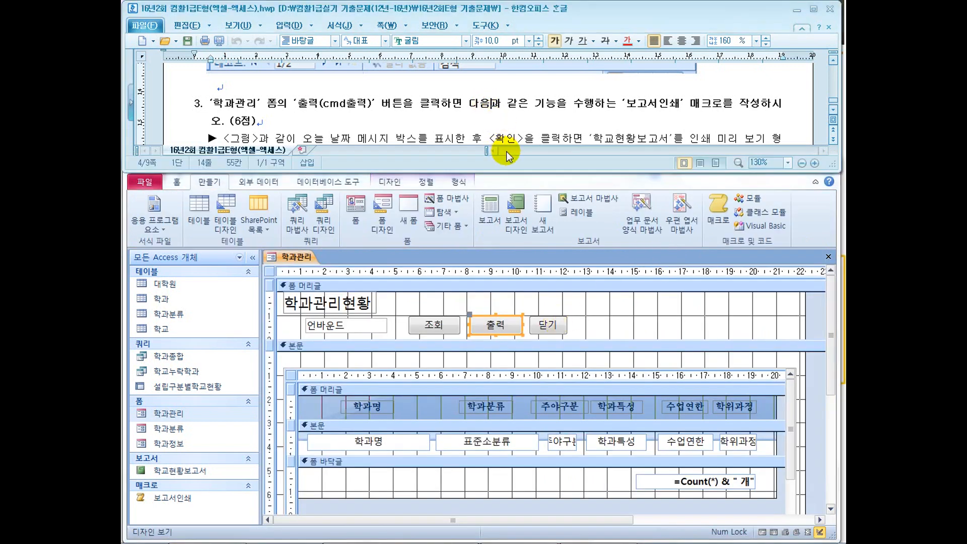
scroll(506, 152, down, 1)
scroll(506, 151, up, 1)
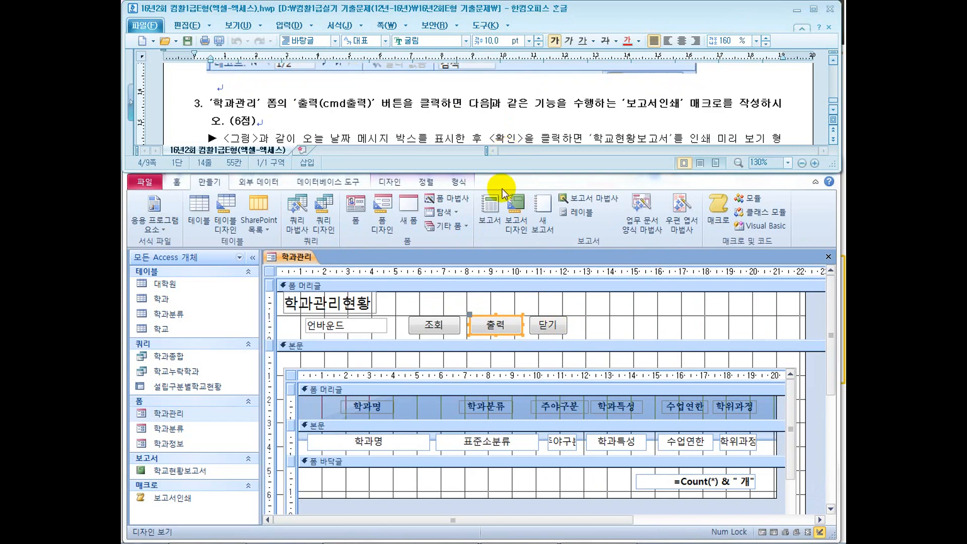
right_click(505, 326)
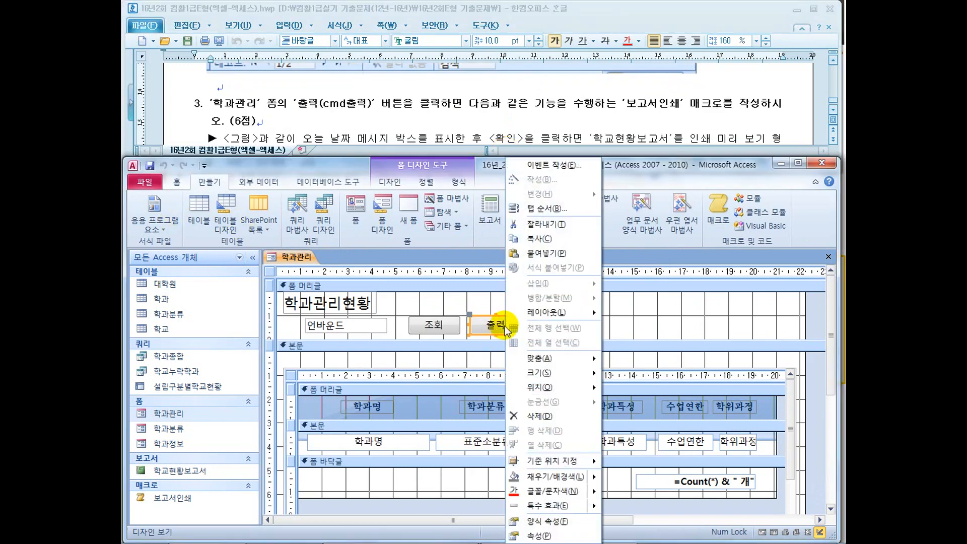
click(529, 536)
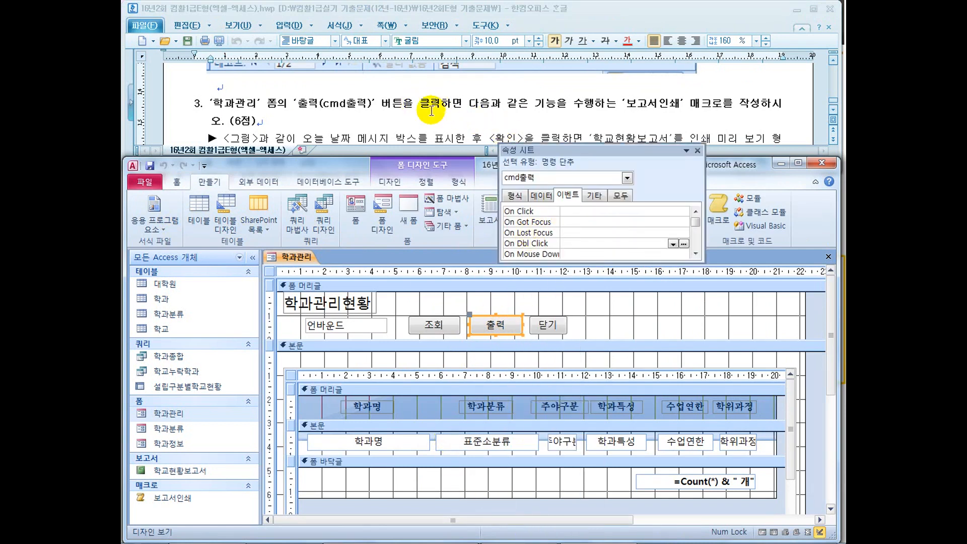
click(585, 211)
click(673, 211)
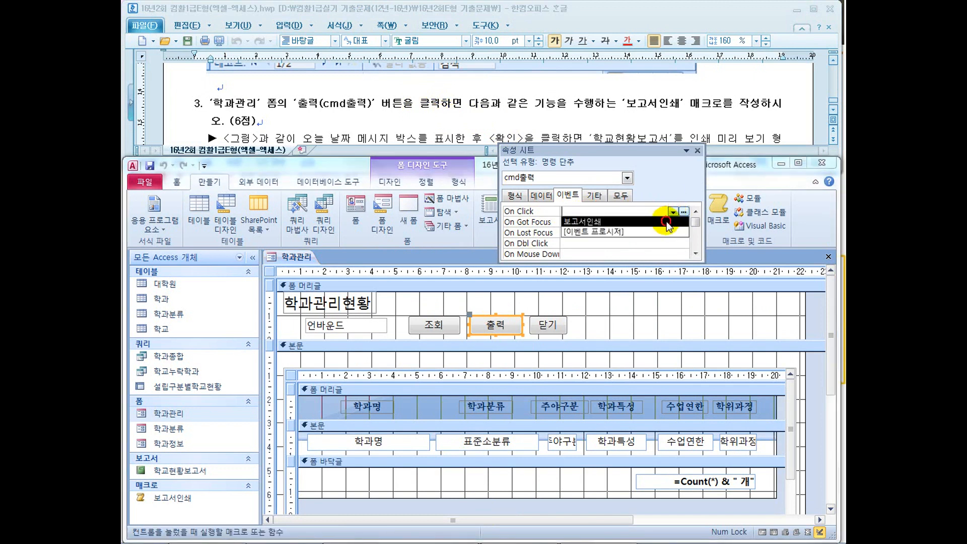
click(666, 222)
click(698, 150)
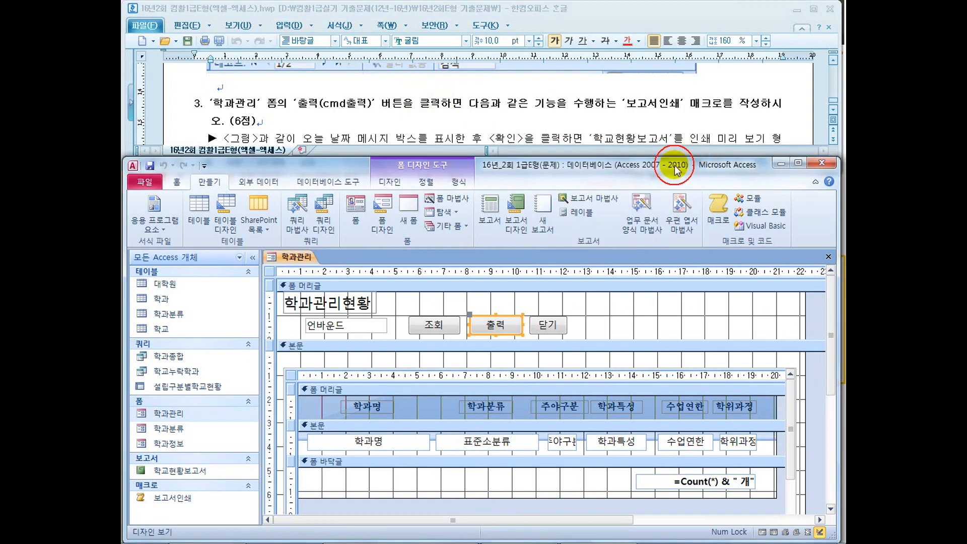
- Show 학과관리 in Form view, test its 출력 button, and close the report's print preview
click(176, 182)
click(143, 208)
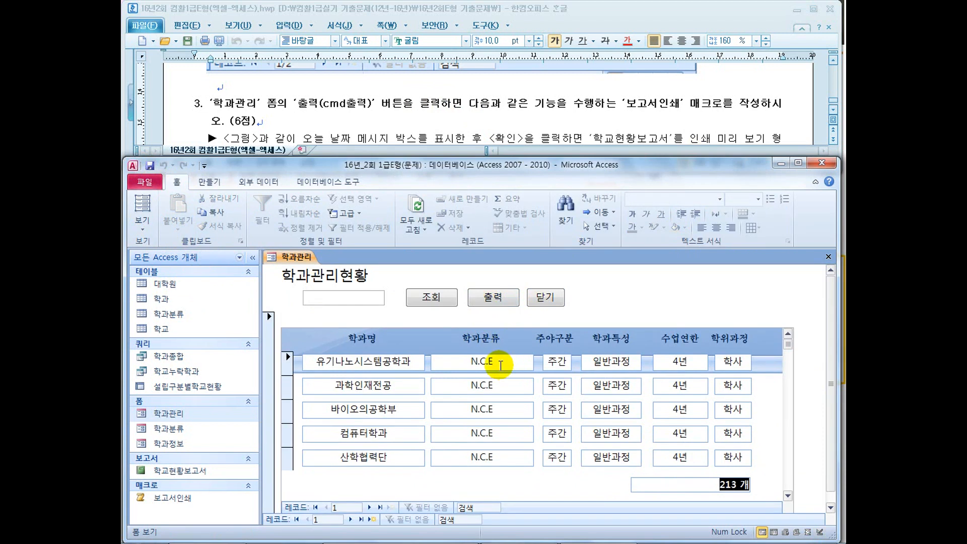
click(501, 297)
click(484, 330)
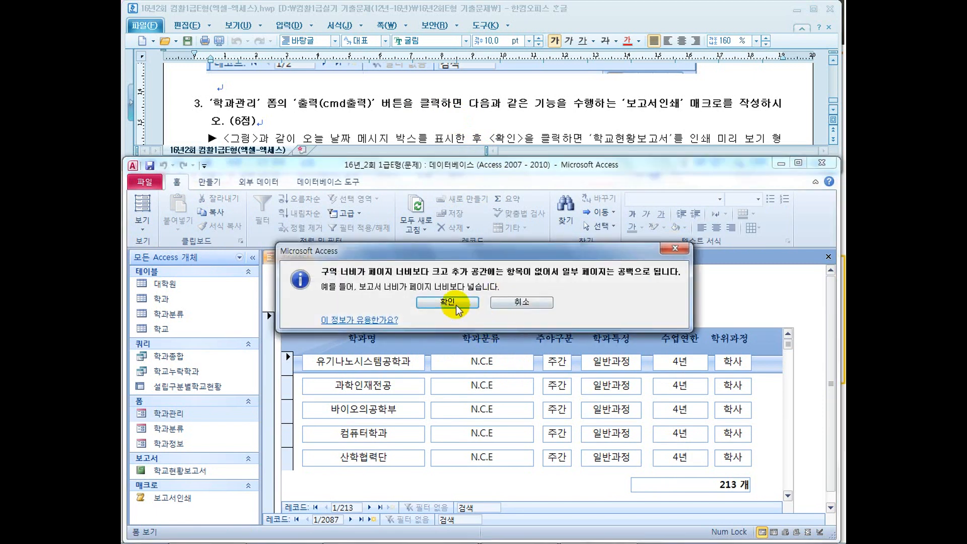
click(455, 303)
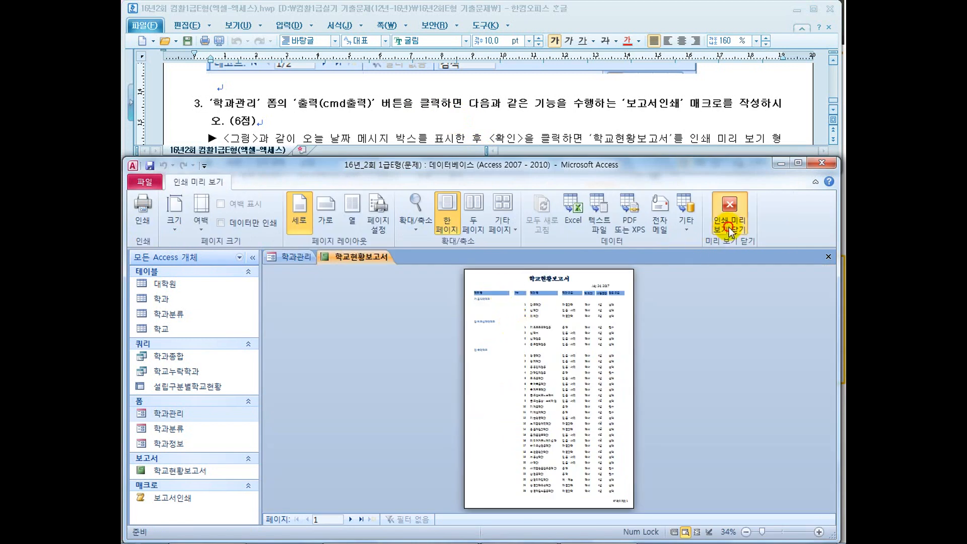
click(730, 207)
- Reread question 3's requirements to compare them with the behaviour of the 출력 button
click(296, 120)
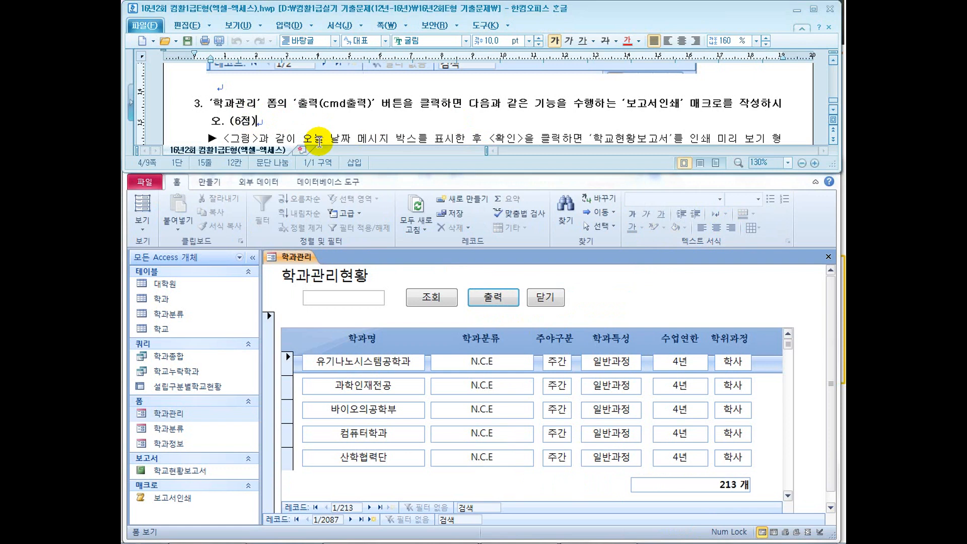
scroll(319, 143, down, 5)
scroll(319, 142, up, 3)
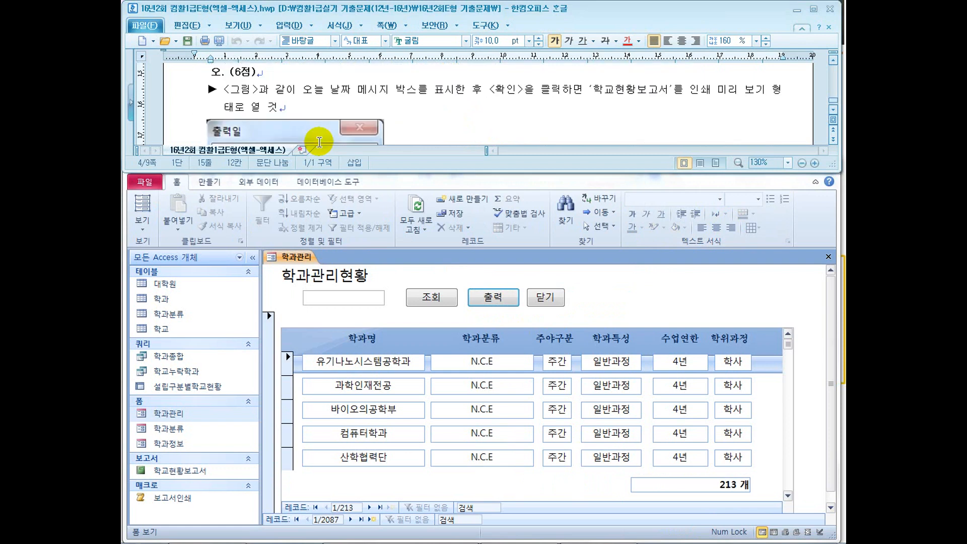
scroll(319, 143, up, 1)
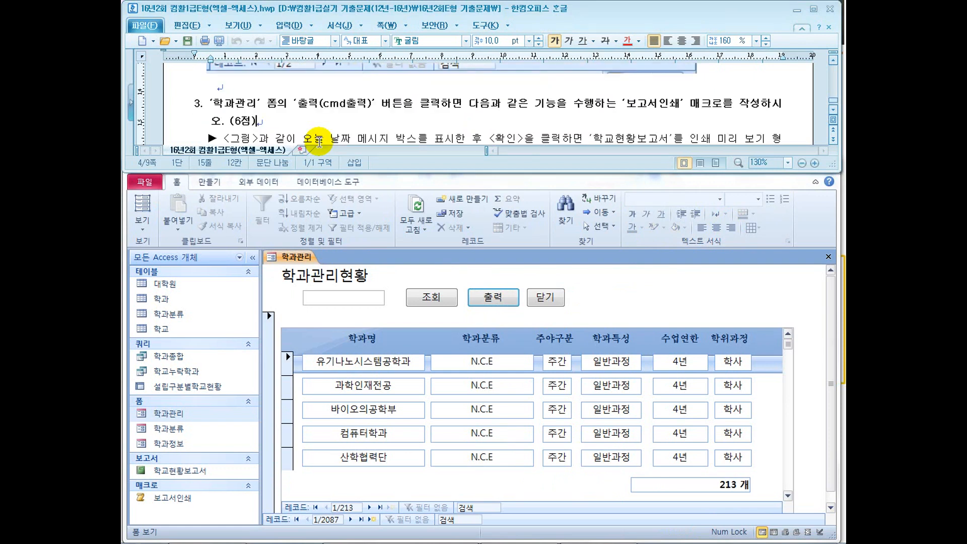